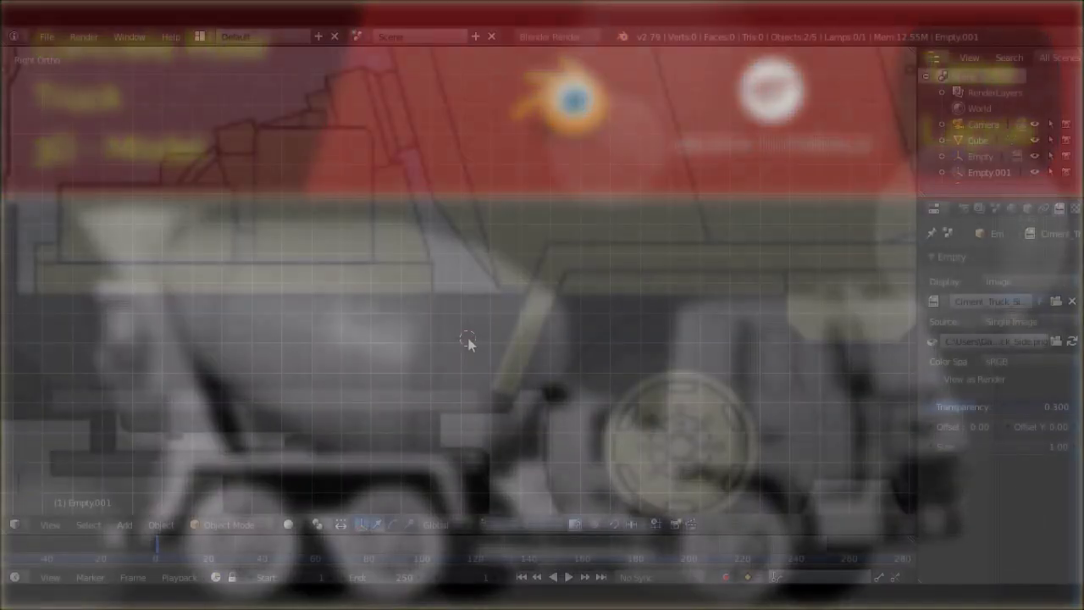
- Enter Edit Mode on the new mesh and scale it down into a flat chassis rail
key(Tab)
key(s)
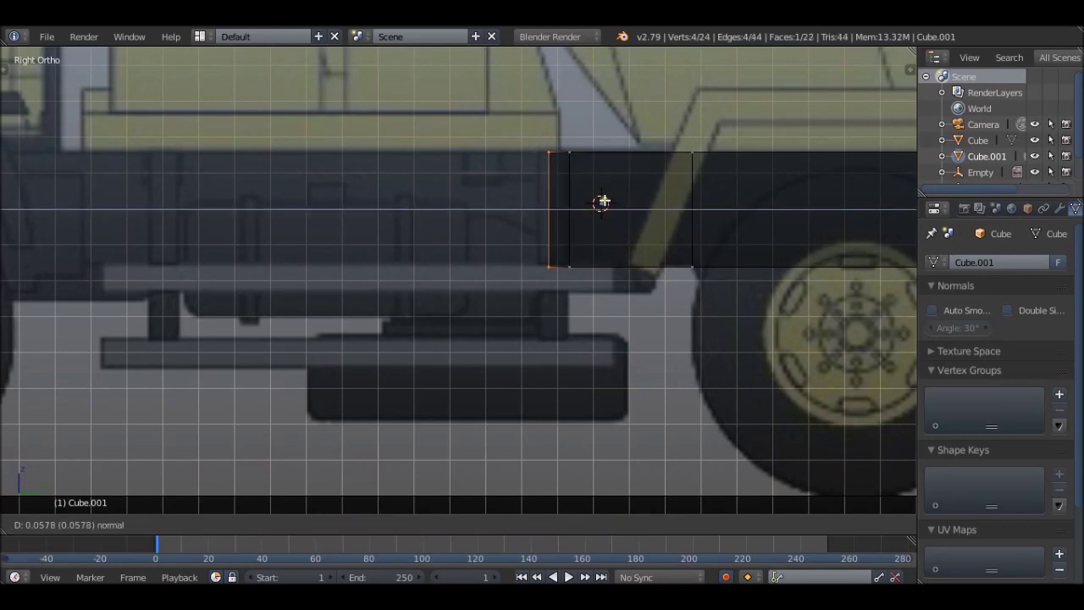
- Extrude the chassis rail section by section along the truck's chassis line
click(604, 201)
scroll(597, 182, up, 5)
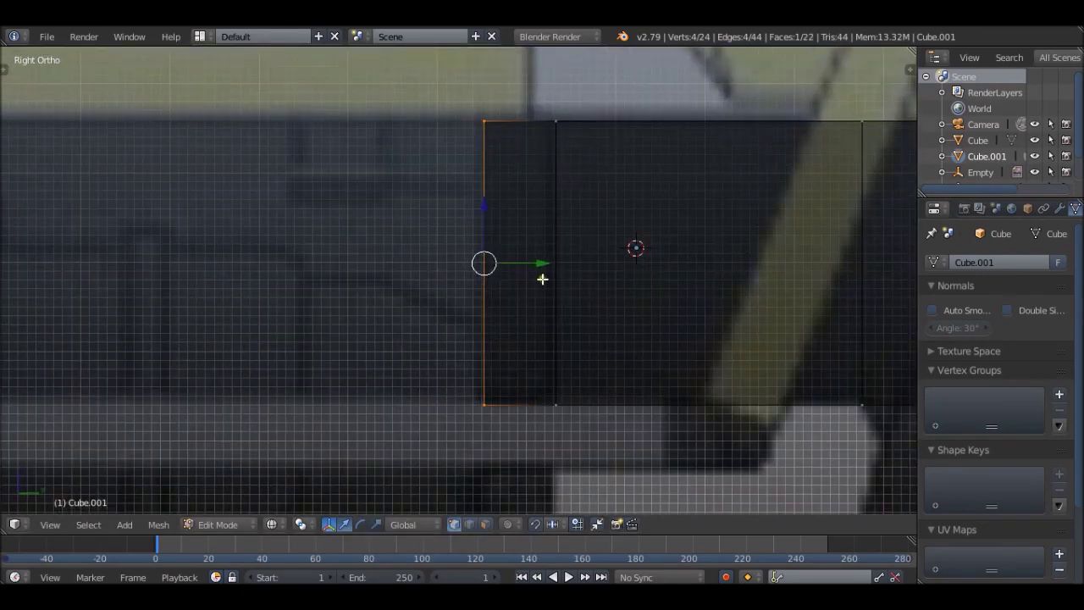
scroll(574, 200, down, 7)
click(325, 201)
scroll(321, 213, up, 8)
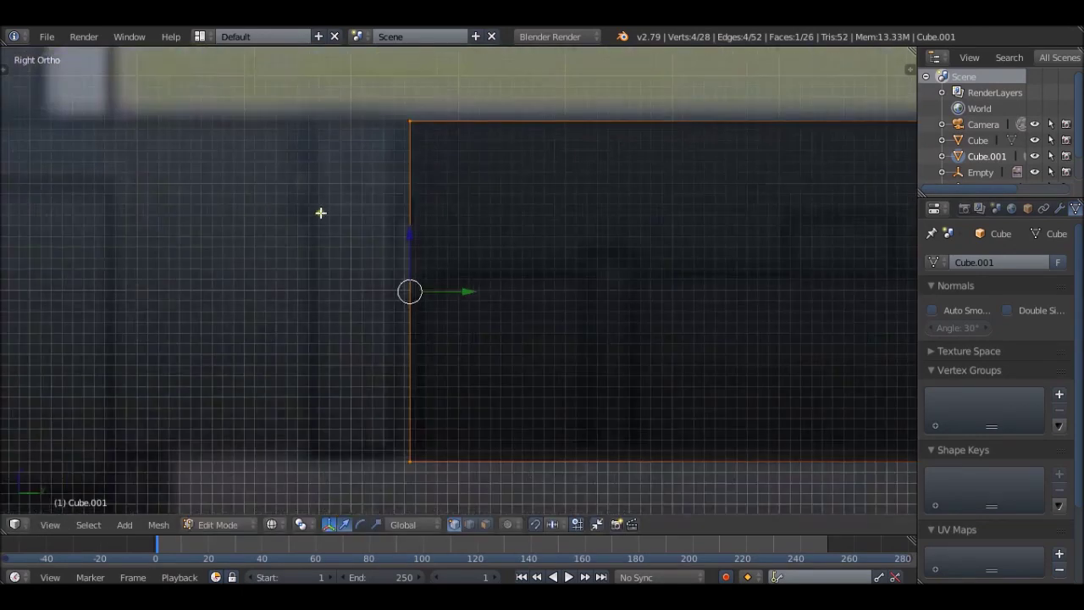
click(425, 227)
scroll(424, 227, down, 8)
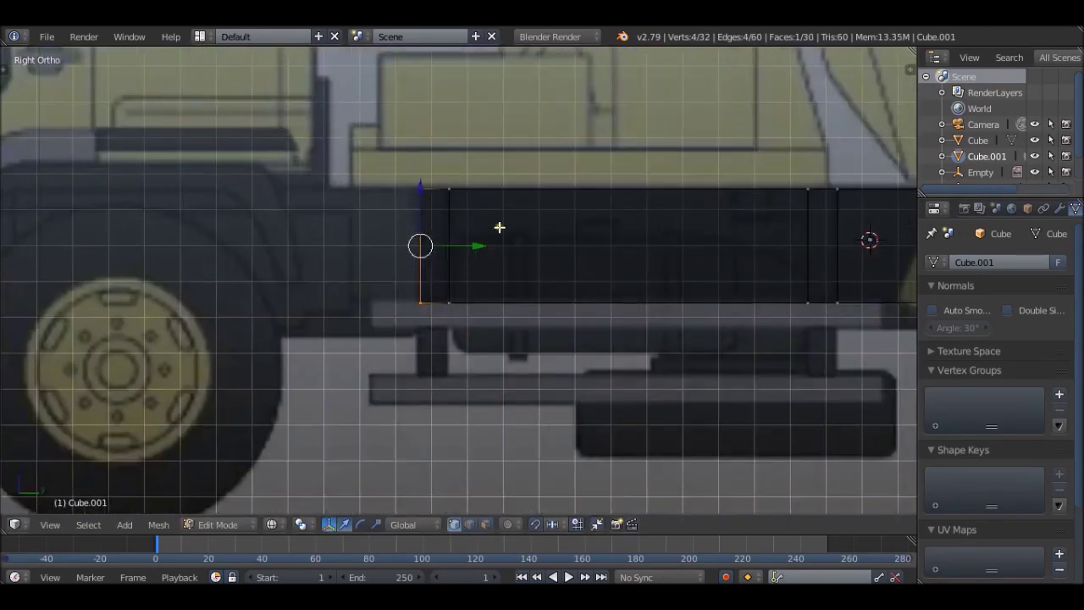
click(231, 234)
scroll(241, 227, down, 8)
- Adjust the rail's width in Front view and check it from the side and at an angle
key(KP_1)
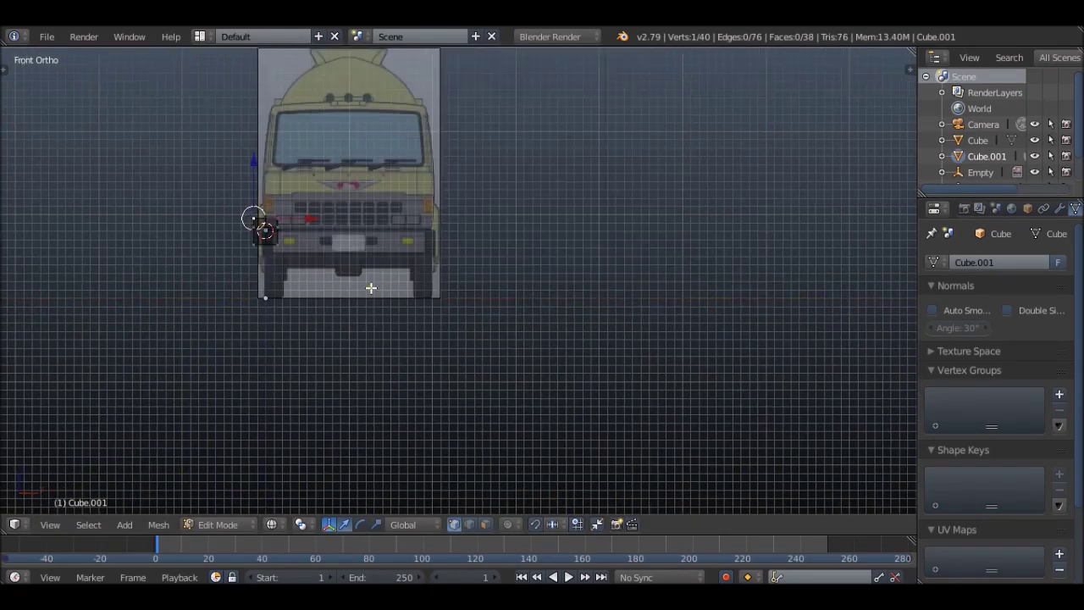
scroll(266, 233, up, 5)
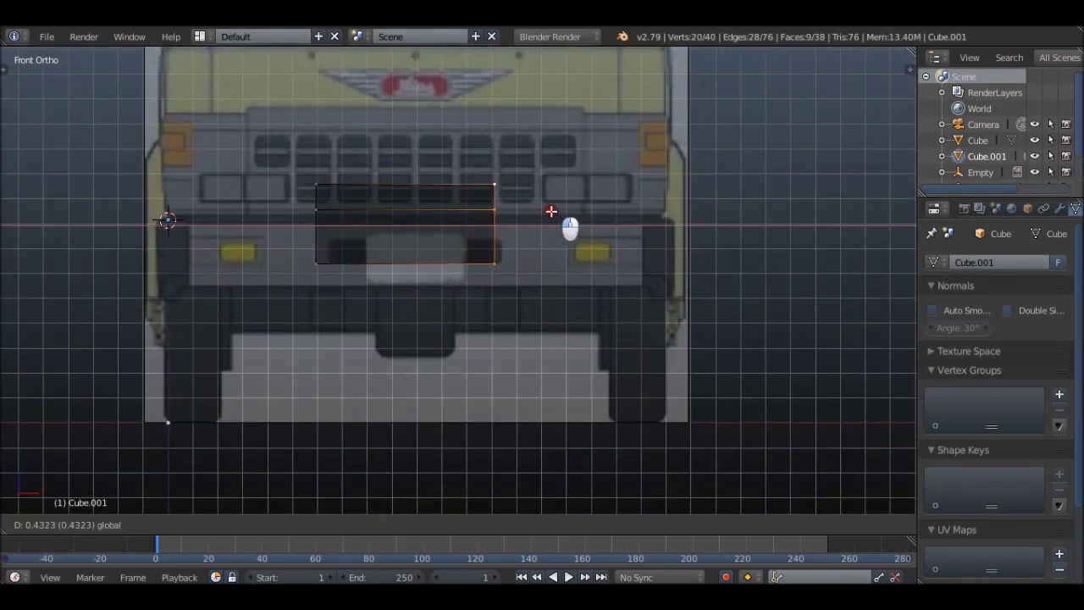
click(572, 198)
key(KP_3)
middle_drag(352, 298, 508, 212)
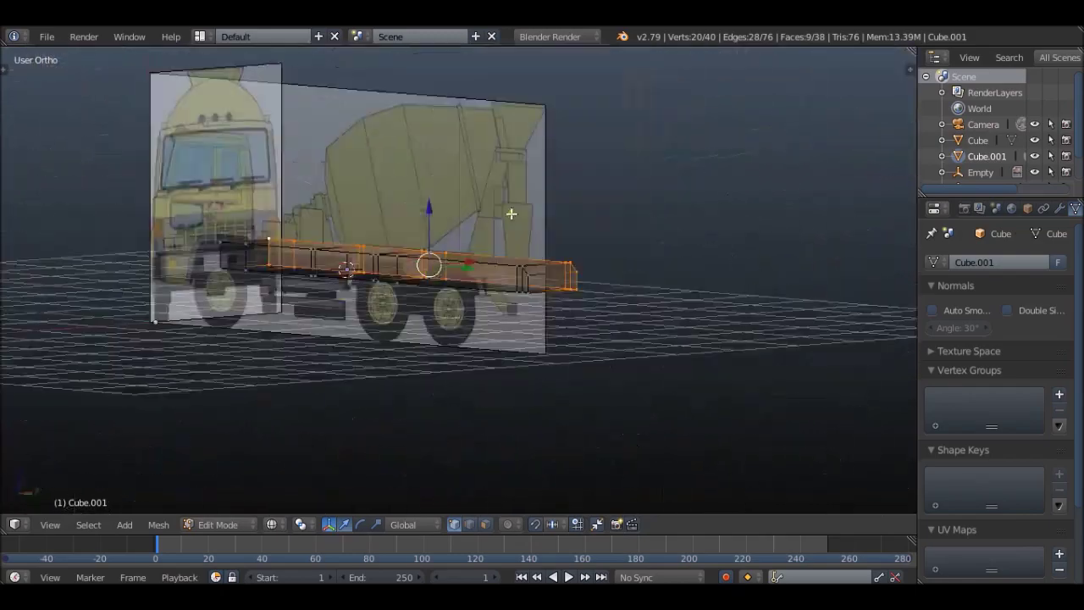
key(KP_1)
scroll(575, 231, down, 2)
middle_drag(575, 231, 452, 245)
key(KP_3)
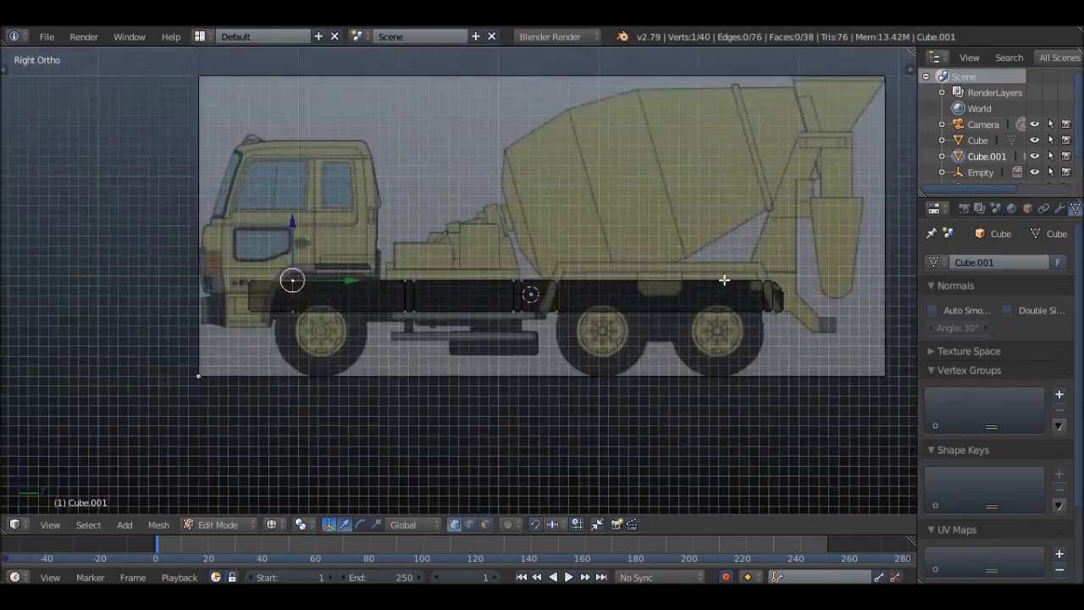
scroll(439, 277, up, 5)
scroll(452, 330, up, 2)
scroll(453, 207, down, 5)
scroll(721, 210, up, 5)
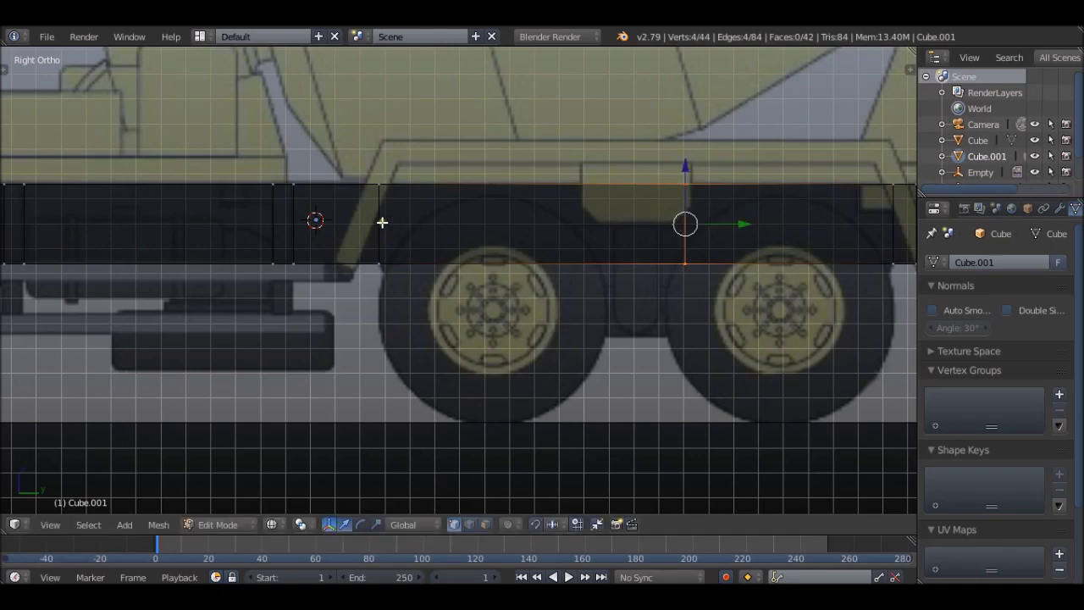
middle_drag(425, 229, 406, 297)
- Undo the extra loop cut on the rail and return to vertex selection in side view
key(ctrl+Tab)
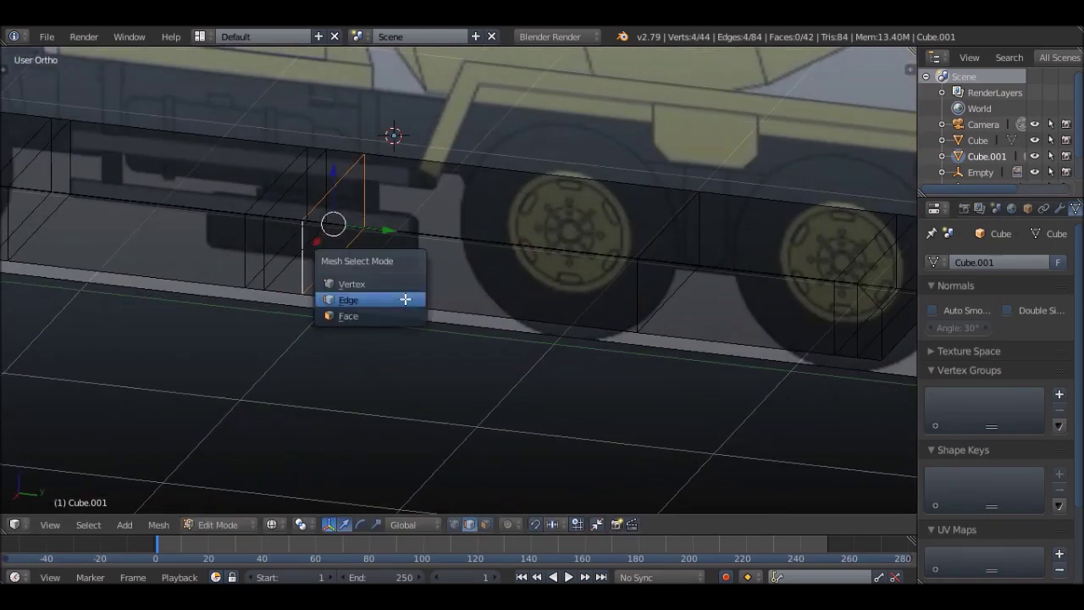
click(399, 315)
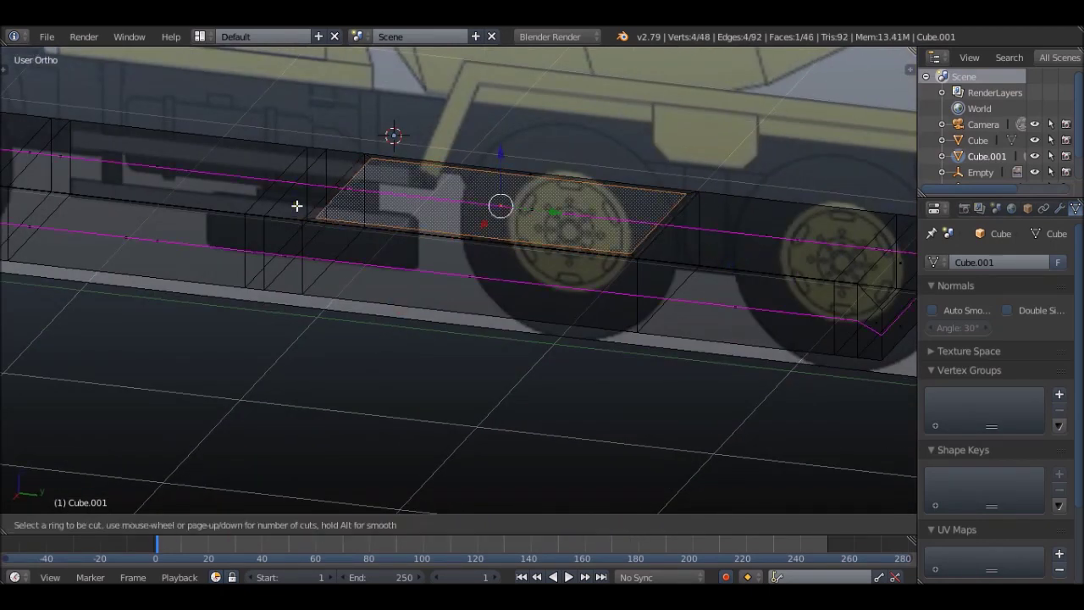
key(ctrl+z)
key(KP_3)
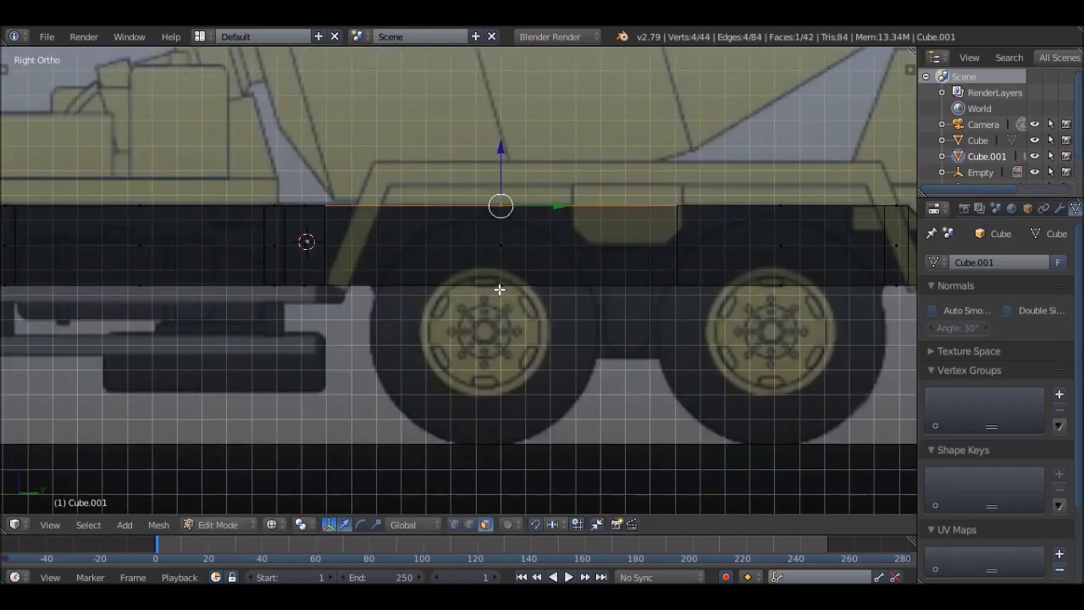
key(ctrl+Tab)
- Move the newly added cube along the Y axis
click(608, 257)
scroll(363, 319, up, 3)
scroll(532, 248, up, 3)
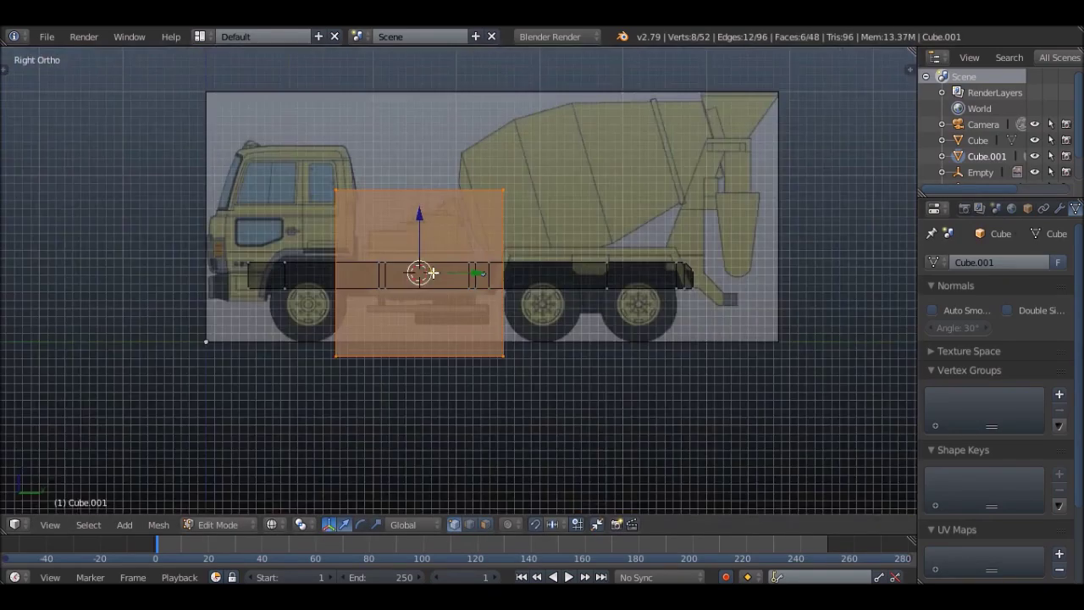
key(g)
key(y)
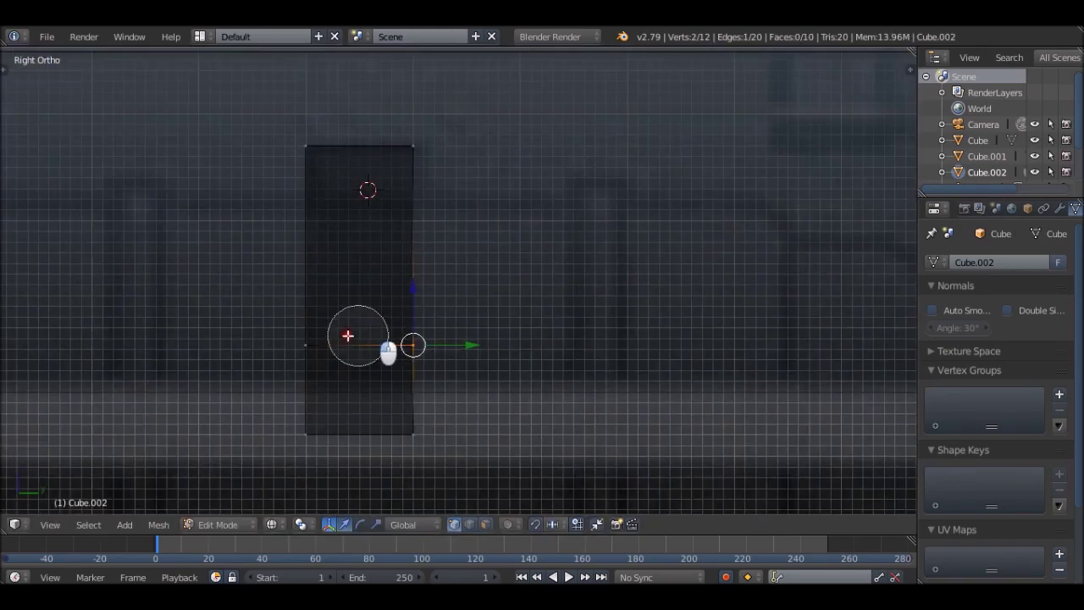
- From Top view, zoom in on Cube.002 and start moving part of it to shape the bracket
key(KP_7)
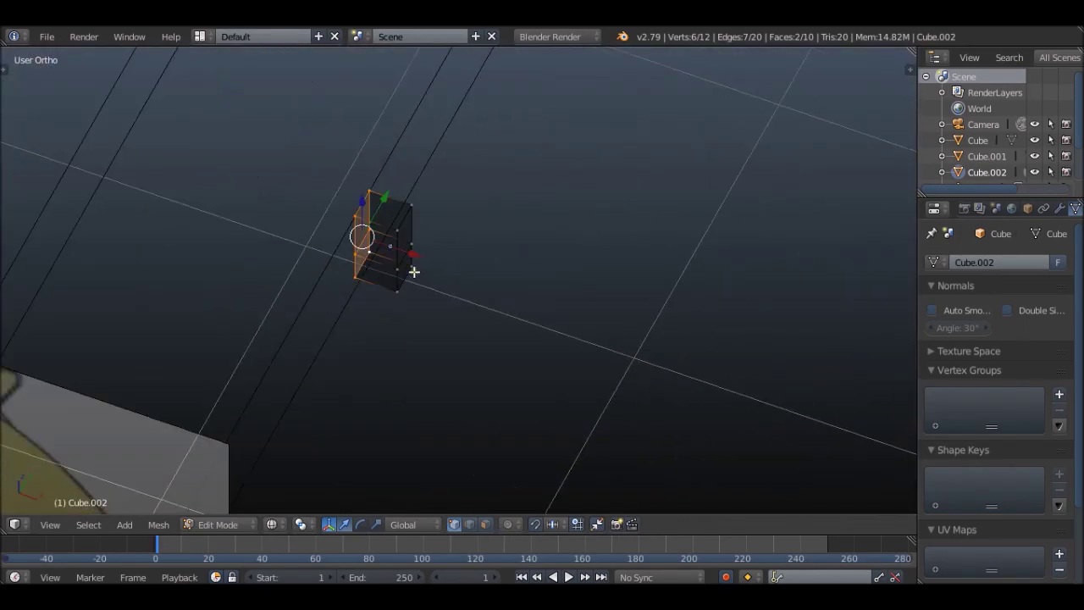
key(KP_7)
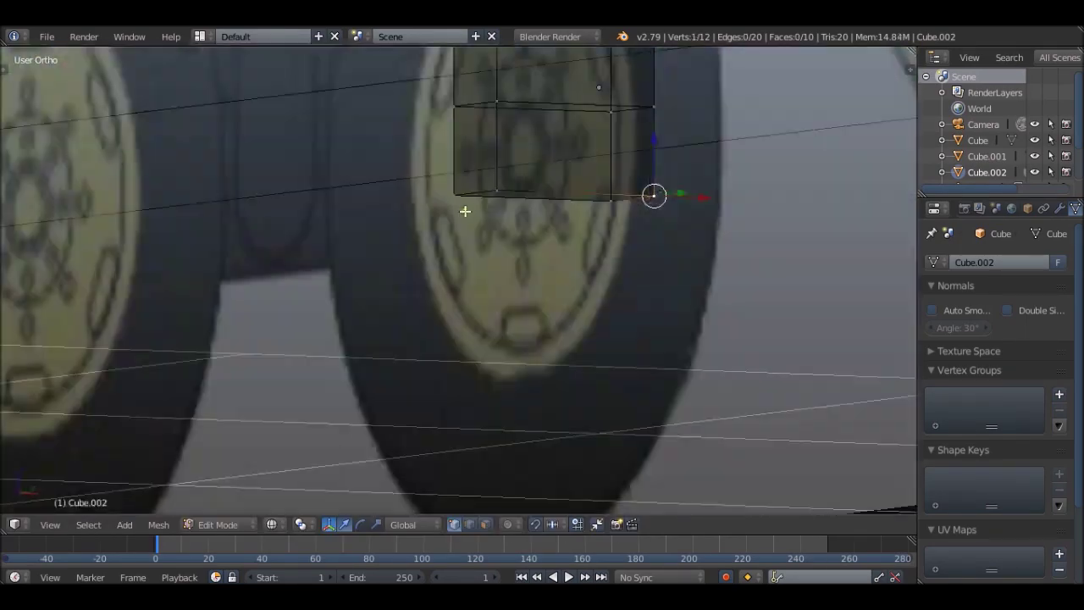
scroll(540, 228, up, 3)
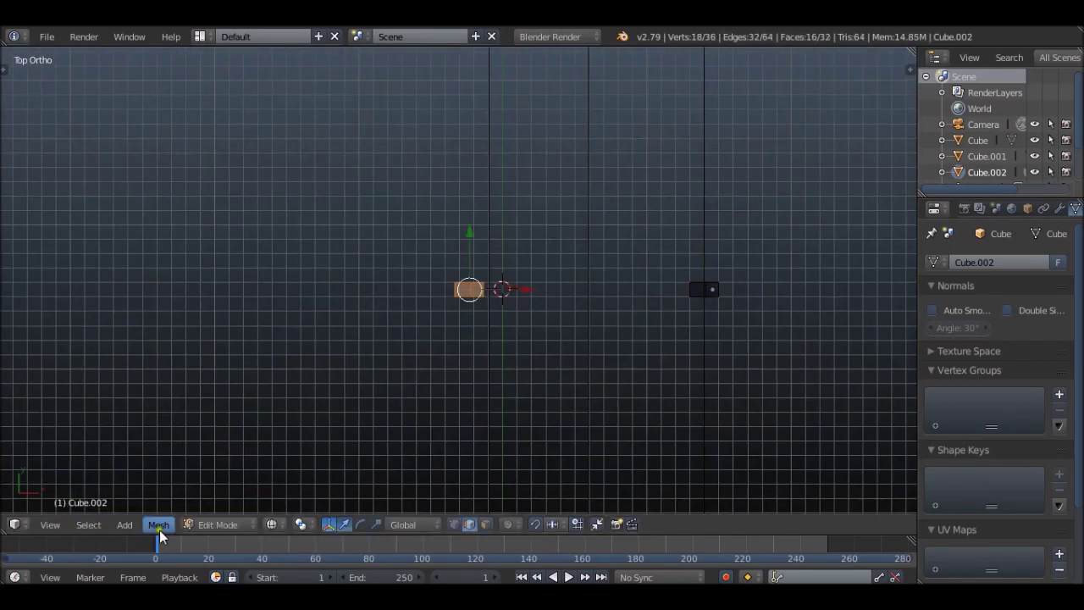
scroll(363, 304, up, 5)
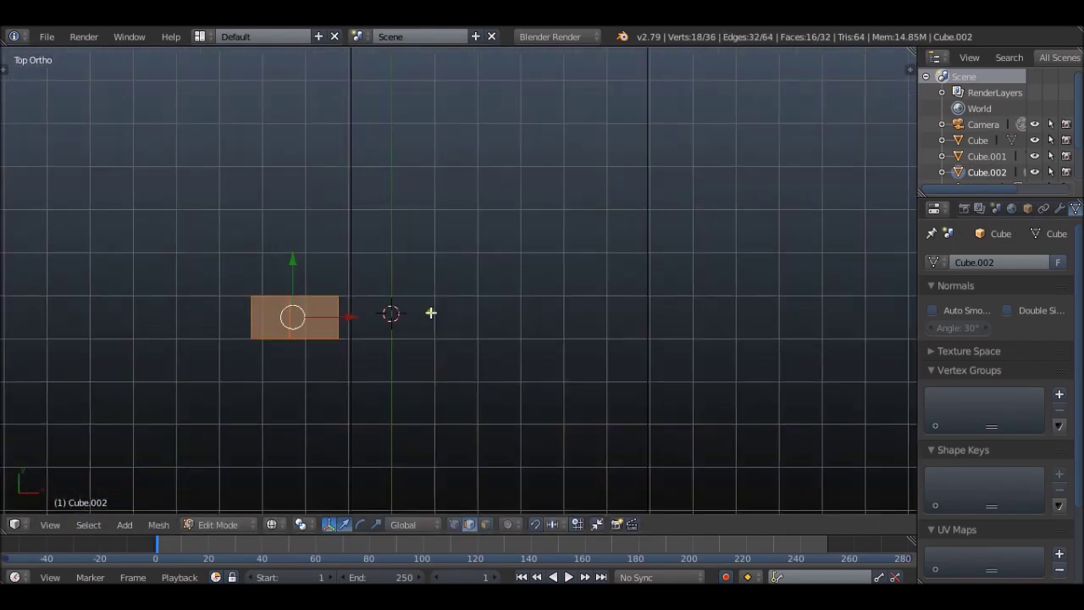
key(g)
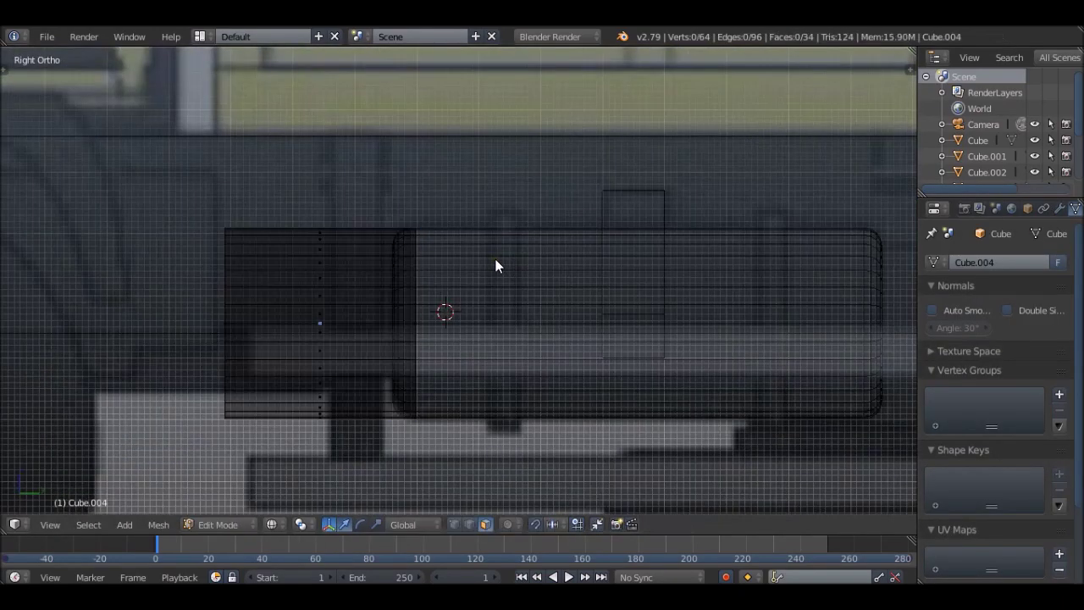
- Move and resize the disc into place beside the cylindrical tank
scroll(366, 474, down, 4)
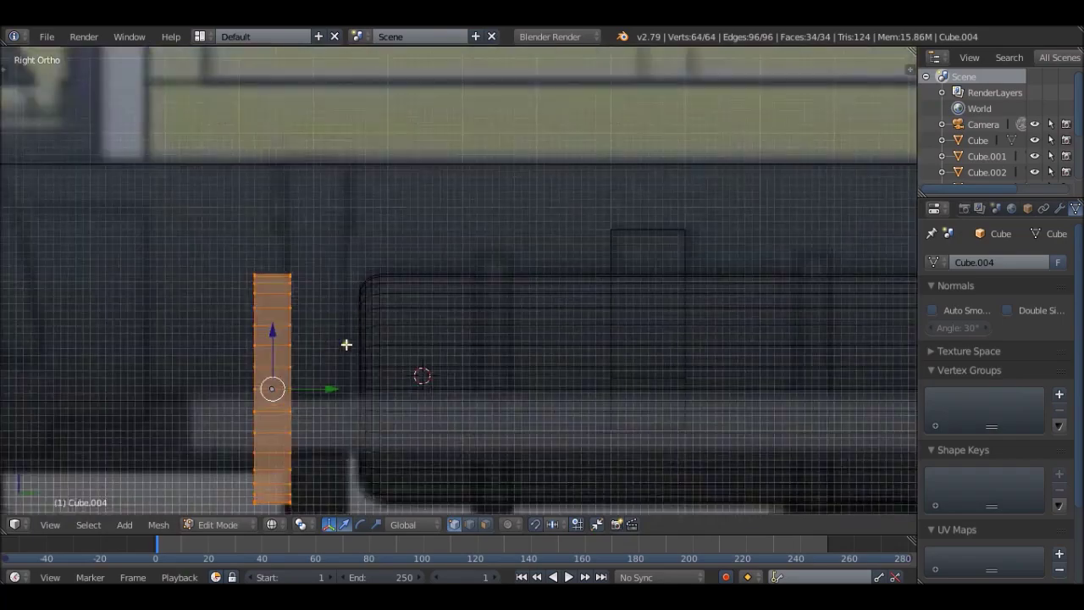
scroll(325, 383, up, 2)
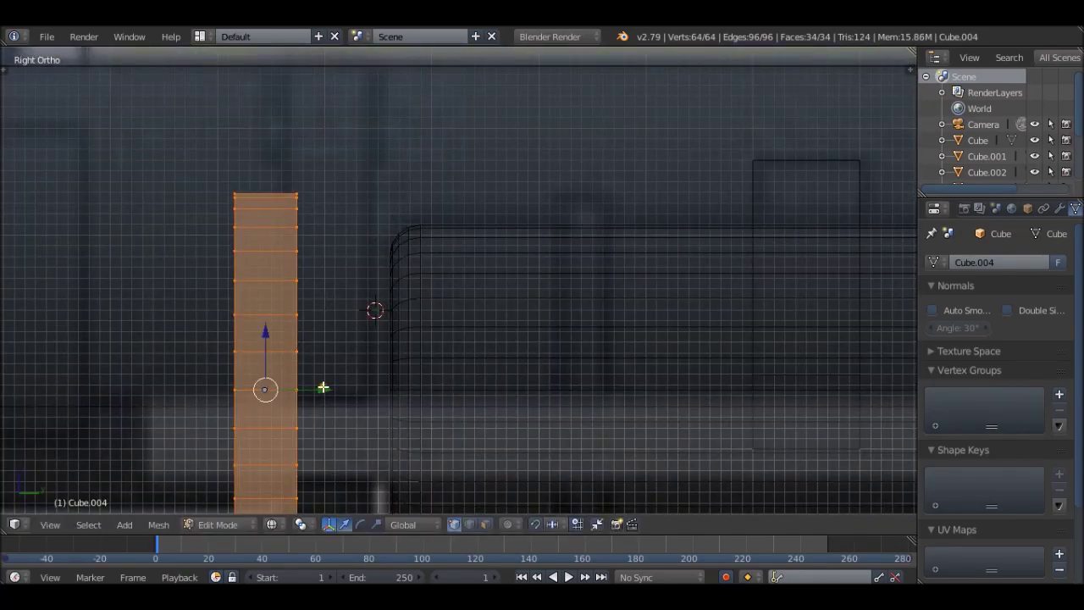
key(g)
click(642, 382)
scroll(511, 293, down, 3)
scroll(511, 293, up, 6)
key(s)
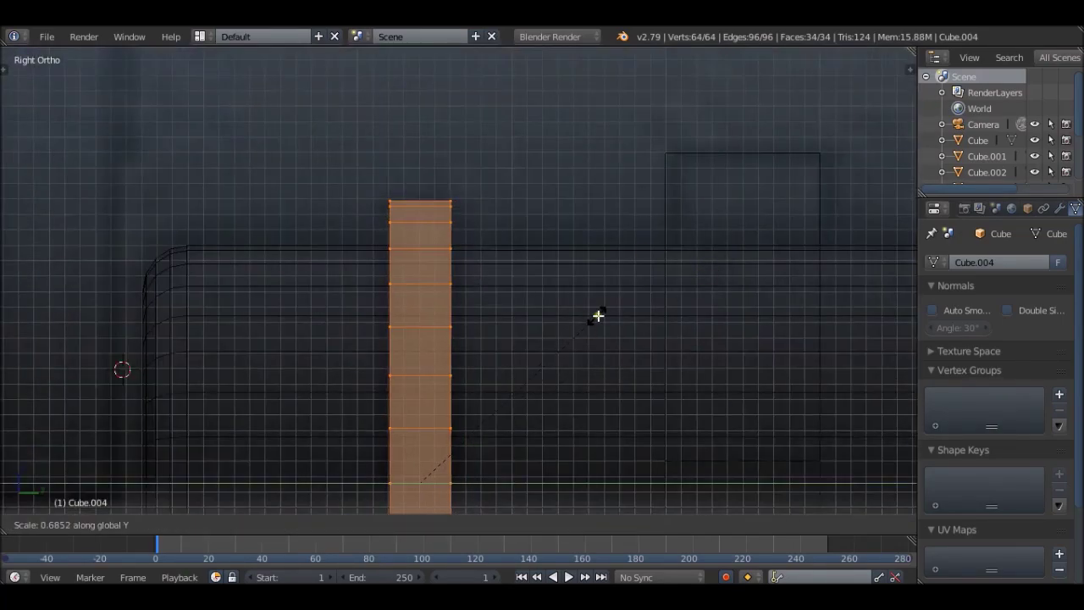
click(589, 322)
scroll(441, 273, down, 3)
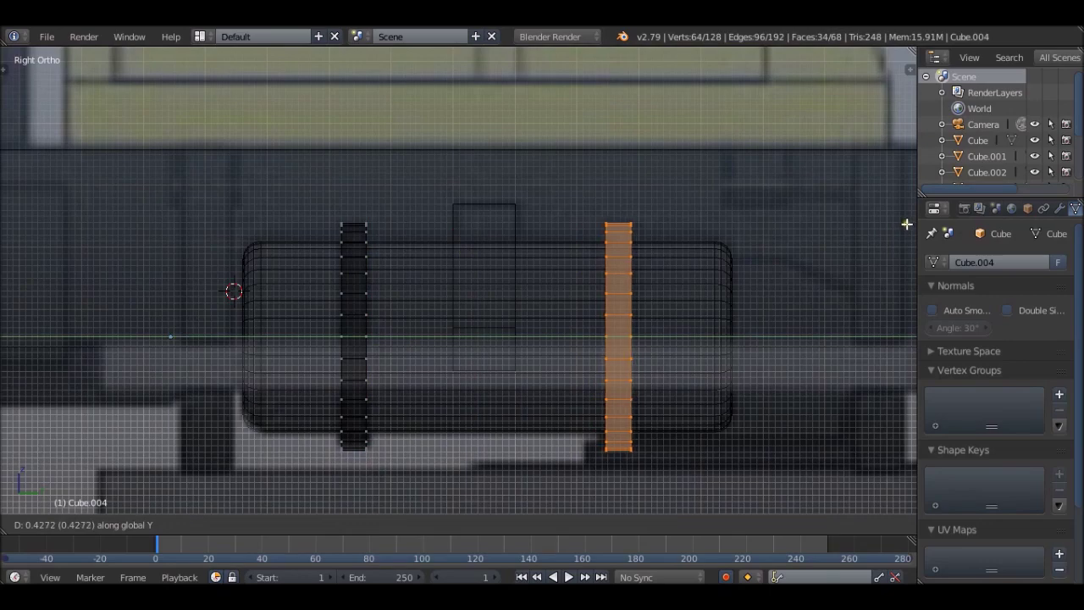
scroll(586, 244, up, 2)
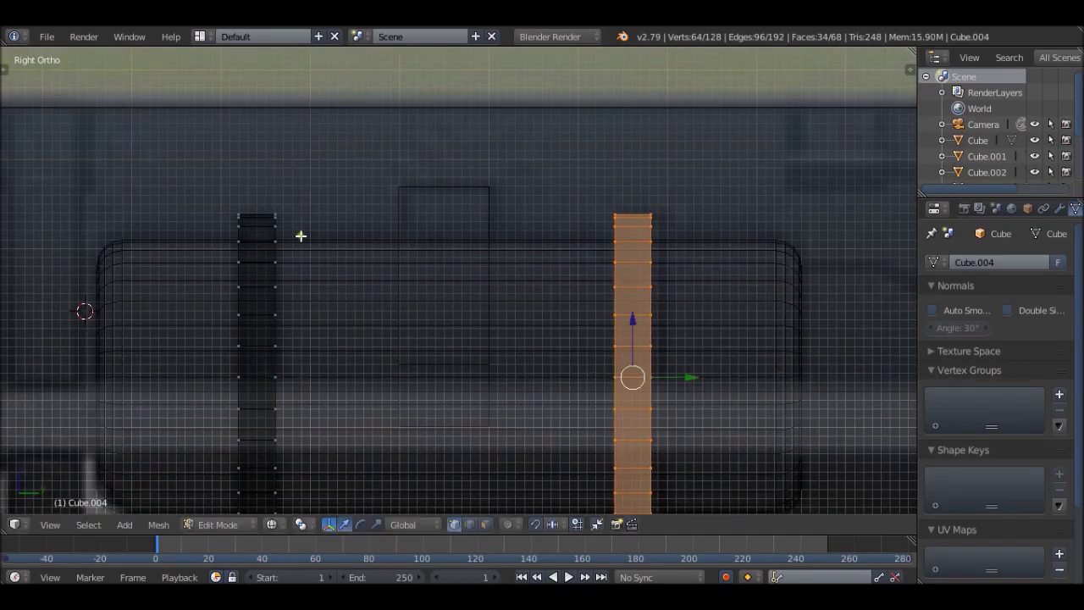
scroll(599, 261, down, 3)
- Select both disc faces and inset them to form the tank's two raised rings
right_click(663, 251)
key(KP_7)
scroll(520, 252, down, 2)
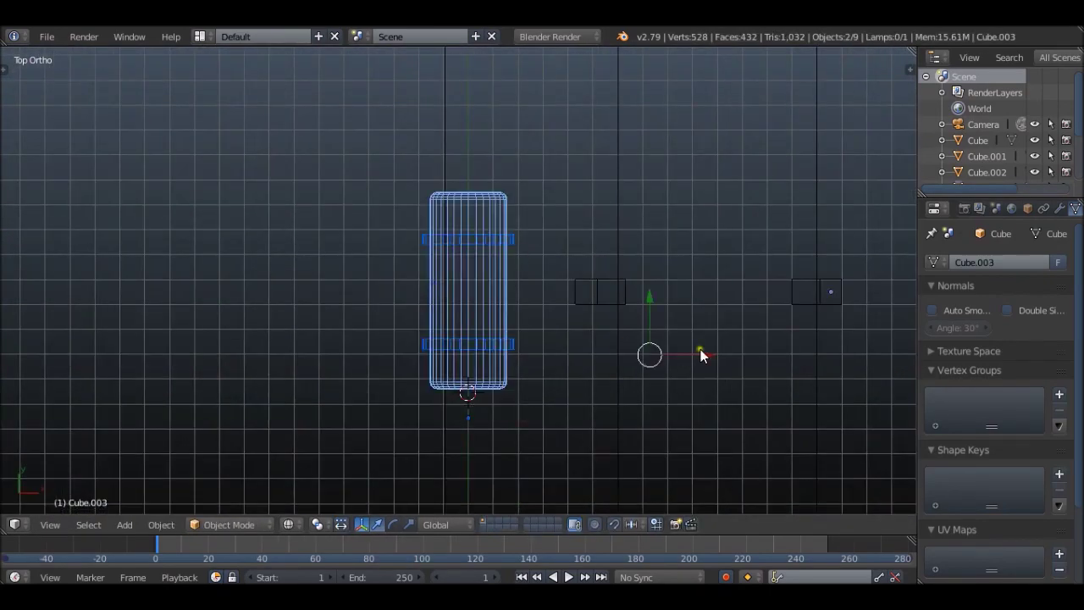
scroll(674, 355, up, 3)
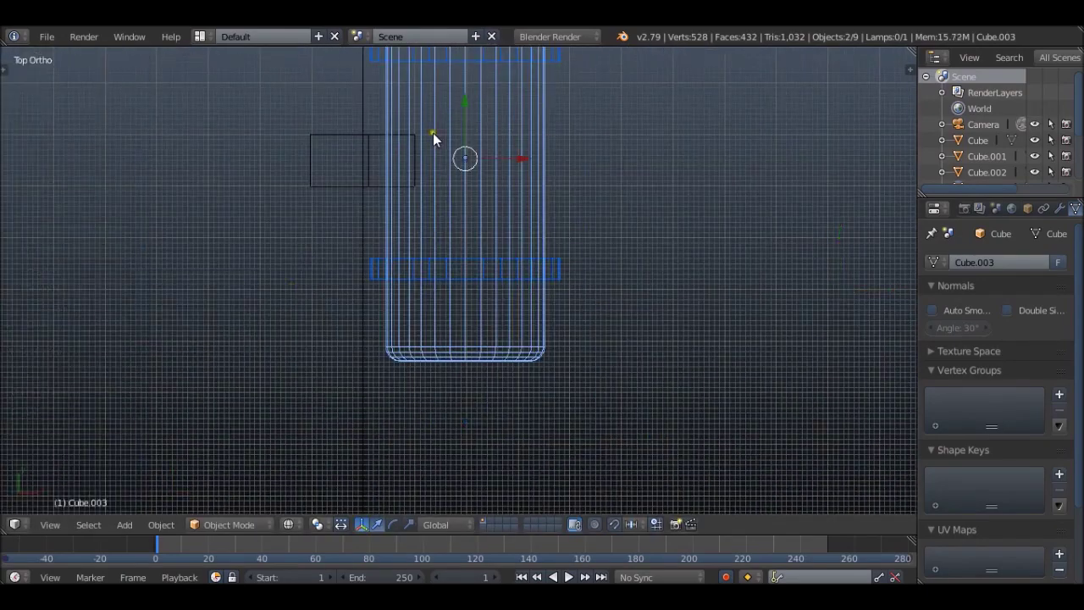
scroll(549, 144, up, 2)
middle_drag(586, 169, 519, 176)
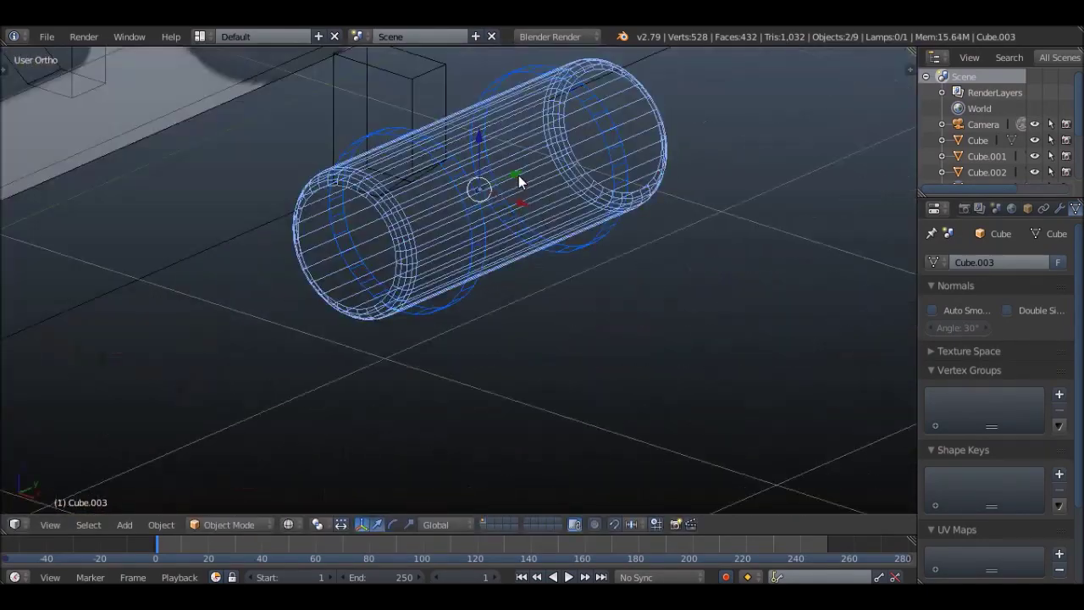
right_click(518, 175)
key(Tab)
scroll(542, 254, up, 2)
right_click(356, 232)
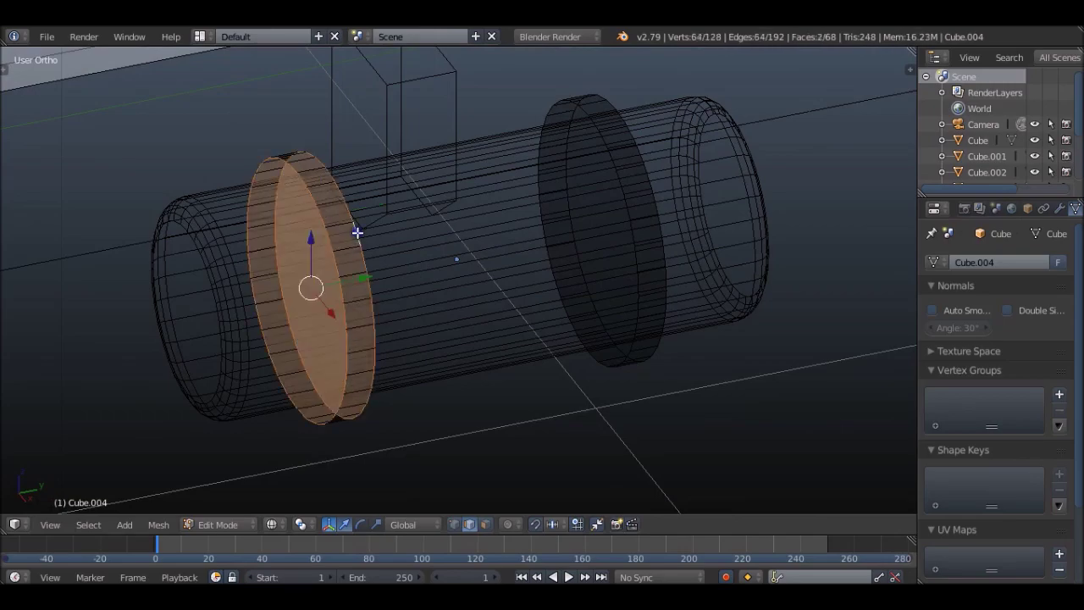
key(a)
key(a)
key(i)
click(415, 186)
key(Tab)
- Select the bracket block's corner in wireframe and move its edges in Front view
key(z)
mouse_move(438, 279)
middle_down()
mouse_move(660, 330)
mouse_move(515, 194)
middle_up()
scroll(515, 194, up, 3)
middle_drag(666, 192, 373, 150)
right_click(373, 150)
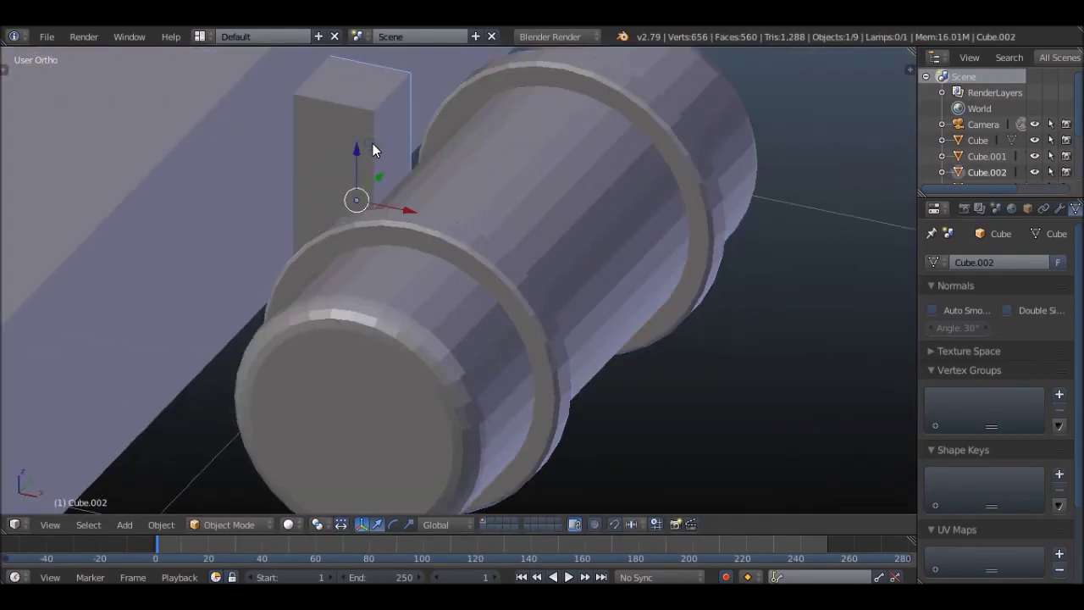
key(Tab)
key(z)
right_click(350, 278)
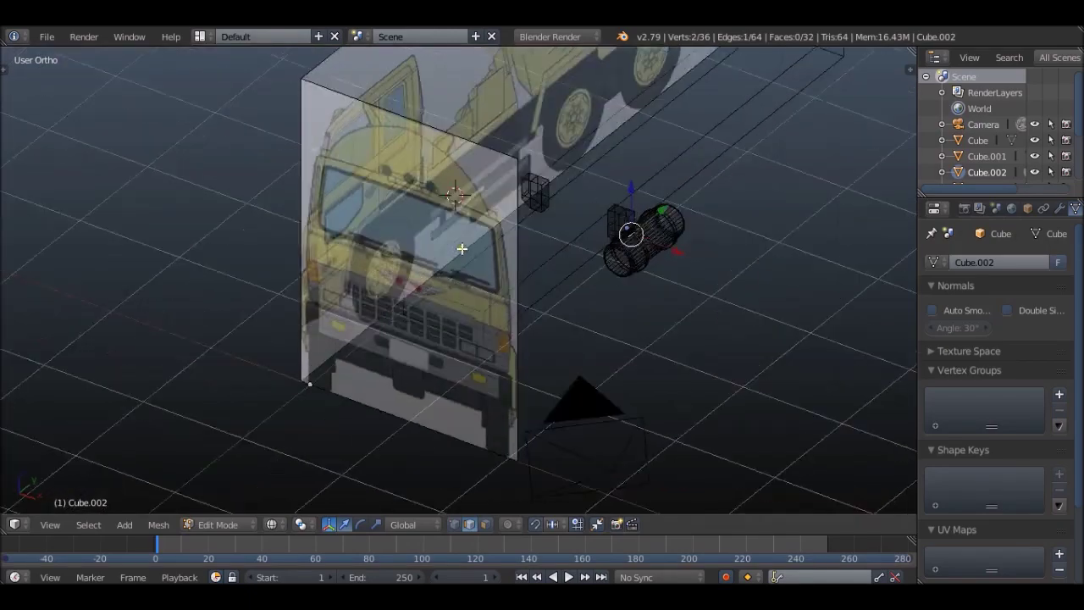
key(KP_1)
scroll(475, 215, up, 2)
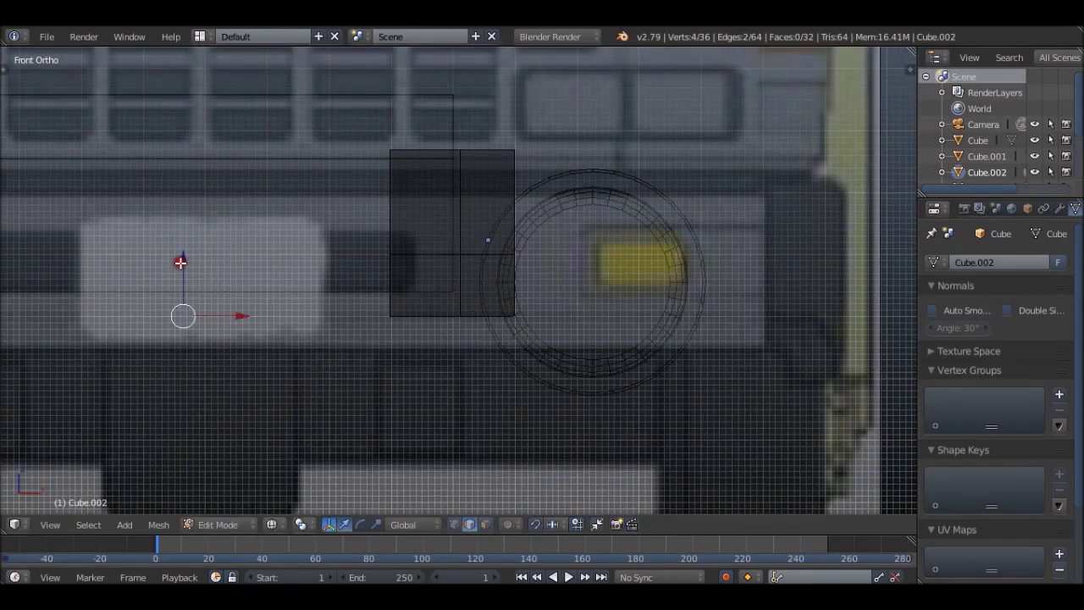
click(184, 311)
- Delete the leftover small block piece with Mesh > Delete
mouse_move(184, 311)
middle_down()
mouse_move(237, 308)
mouse_move(495, 193)
mouse_move(398, 246)
middle_up()
key(Tab)
key(z)
click(171, 339)
click(158, 520)
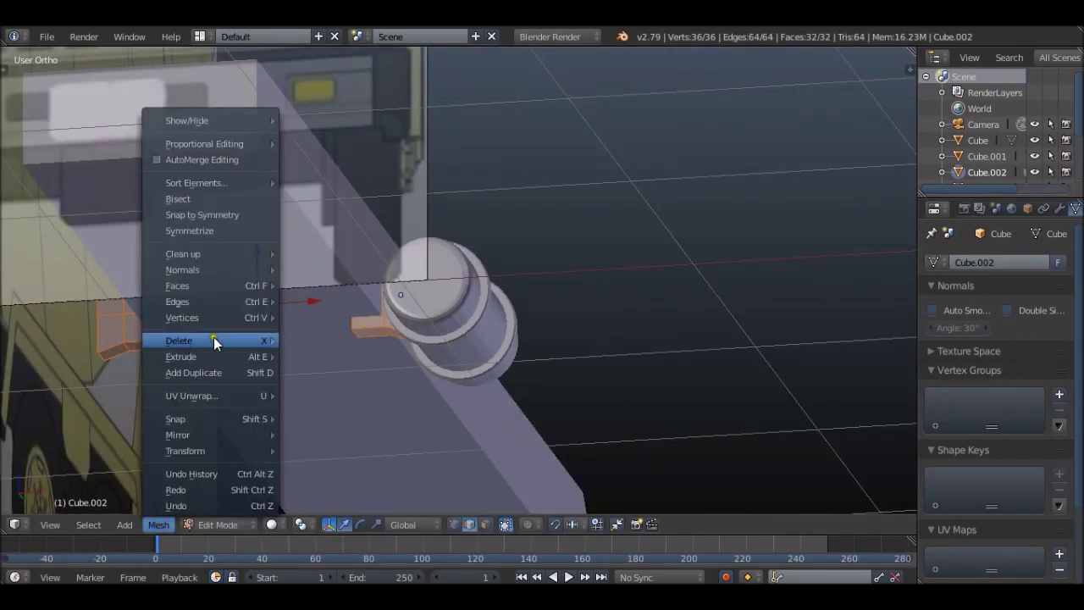
click(214, 338)
- Return to Object Mode, view the finished tank in right-side wireframe, and cancel the save dialog
key(Tab)
key(KP_3)
key(z)
key(ctrl+s)
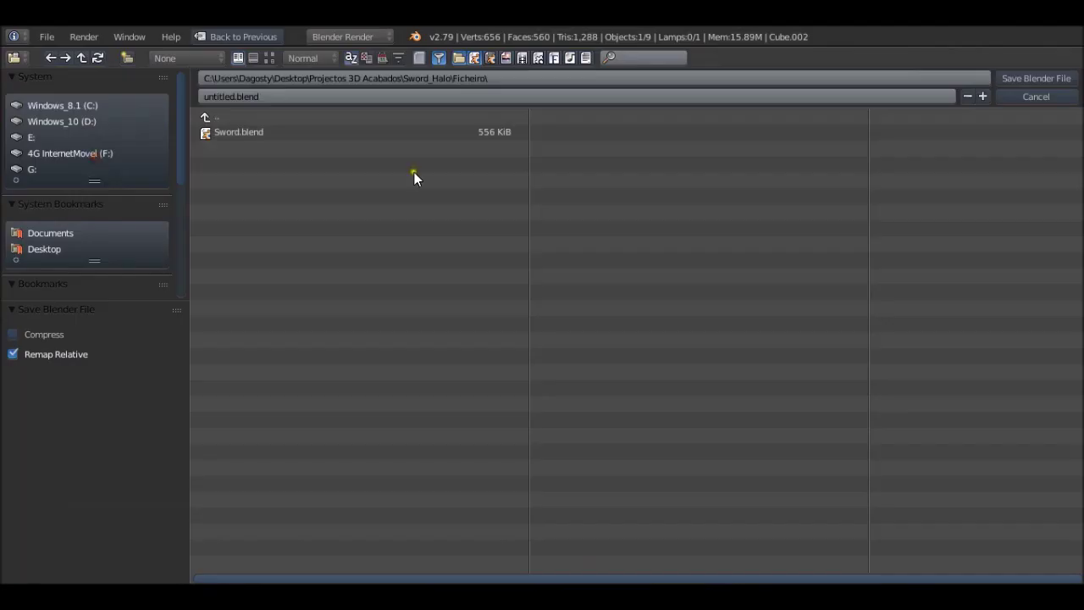
click(1022, 83)
scroll(598, 294, up, 2)
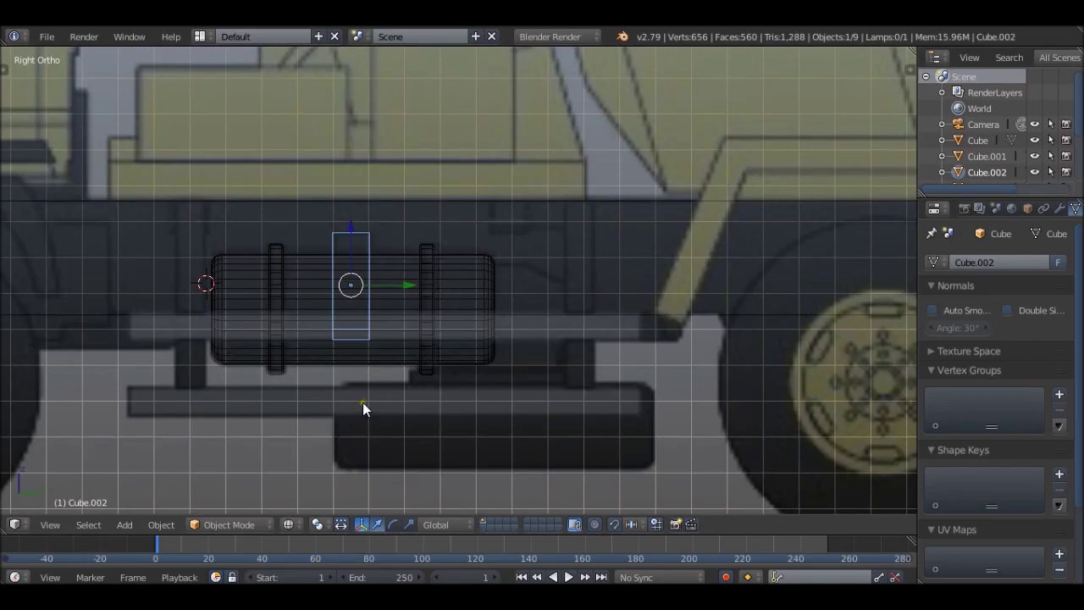
- Add a small cube and move it beside the chassis as the bracket's starting block
key(shift+a)
click(634, 249)
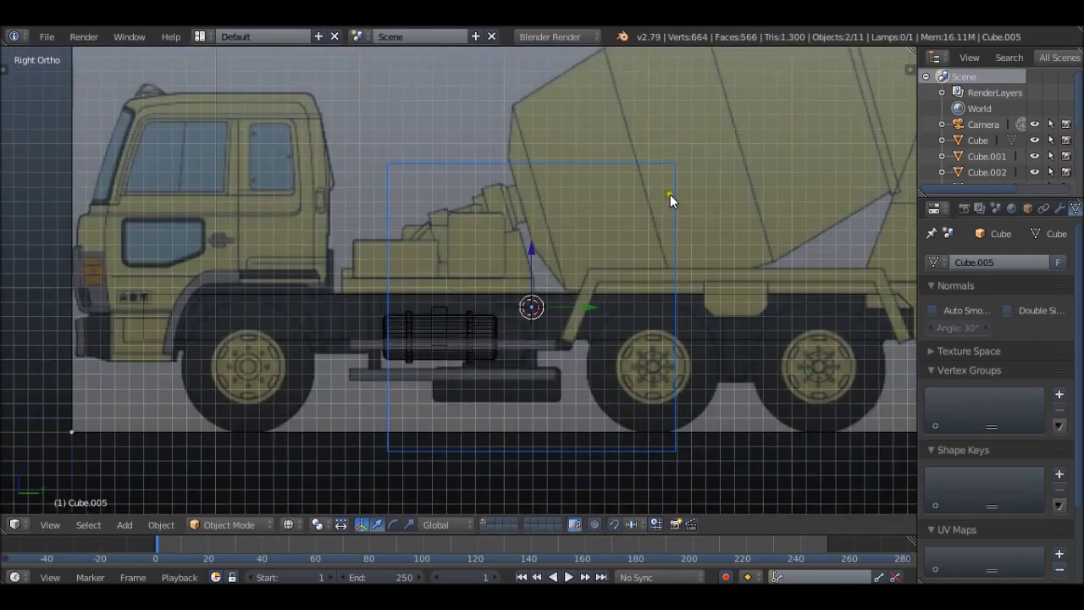
key(Tab)
key(s)
click(422, 275)
scroll(421, 275, up, 8)
key(g)
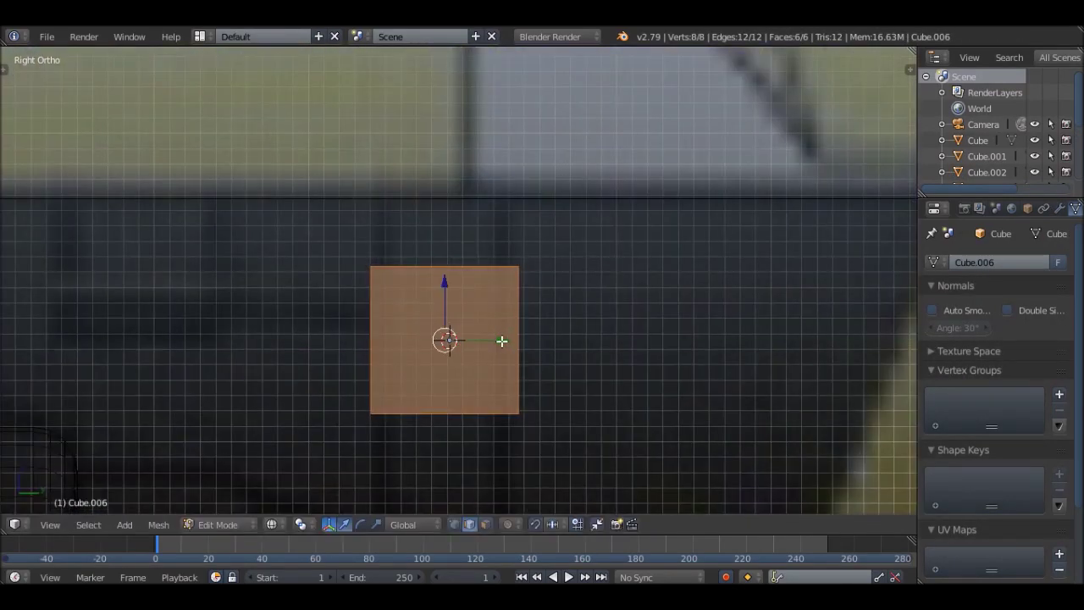
click(495, 336)
- Stretch and extrude the cube downward into a vertical post
key(a)
key(c)
click(498, 280)
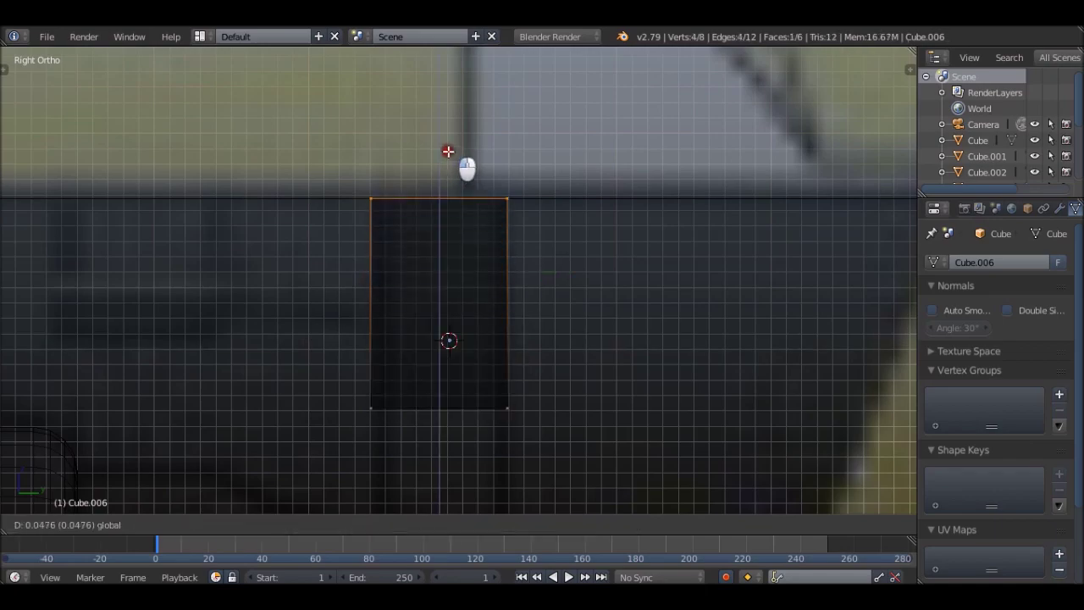
click(448, 153)
scroll(448, 169, down, 4)
scroll(438, 203, up, 5)
key(g)
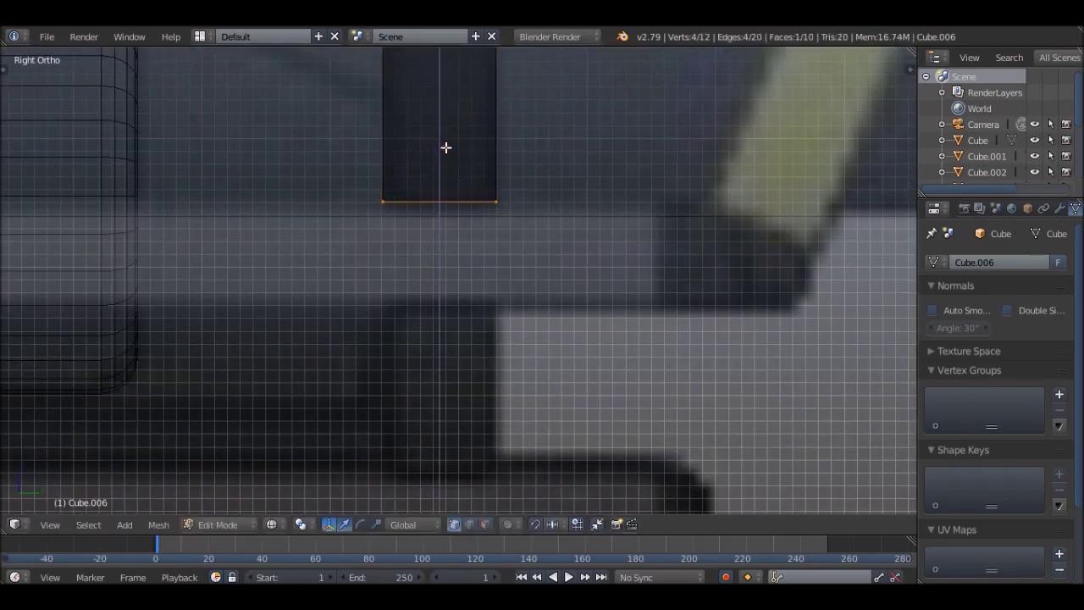
key(e)
click(430, 249)
scroll(467, 331, down, 4)
scroll(467, 331, up, 4)
key(e)
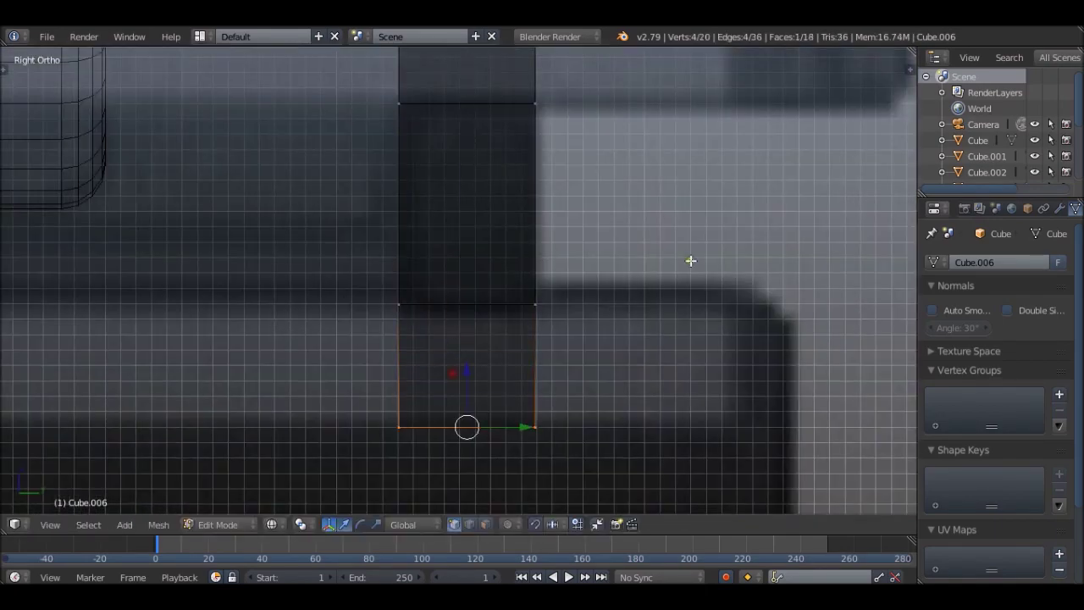
scroll(454, 373, down, 5)
- Duplicate the post along Y to make a second upright
key(a)
key(shift+d)
key(y)
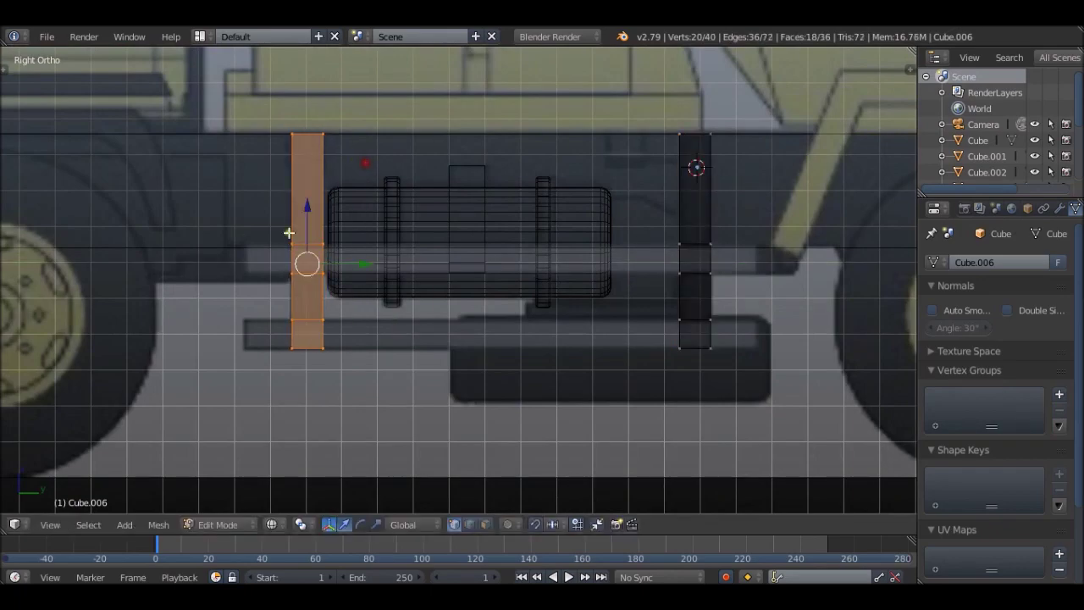
scroll(366, 164, up, 5)
scroll(335, 196, down, 5)
scroll(785, 313, up, 5)
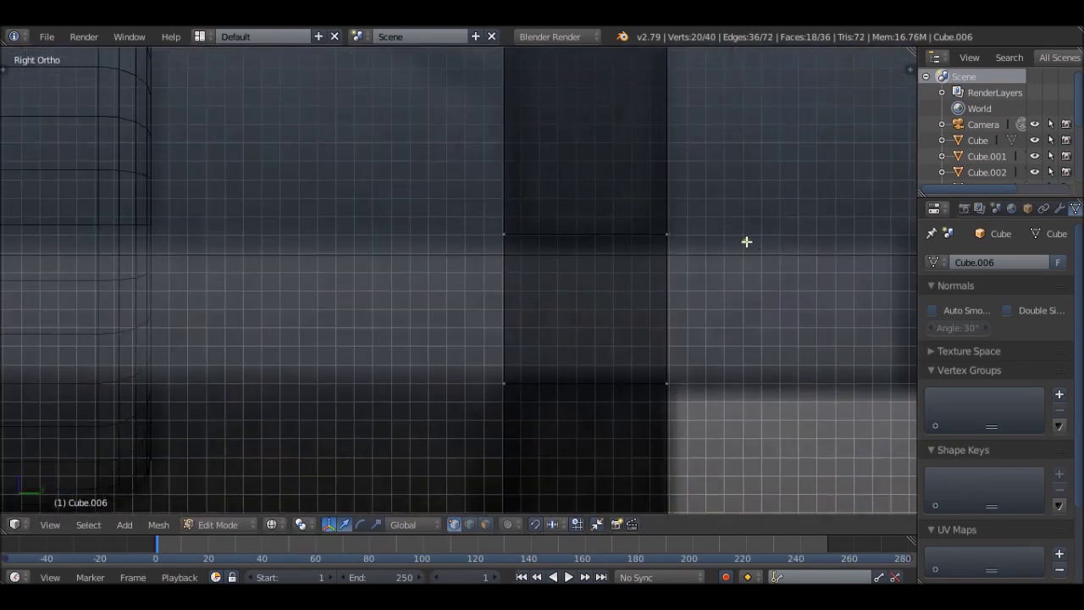
scroll(748, 247, down, 2)
scroll(577, 302, down, 5)
scroll(561, 358, up, 3)
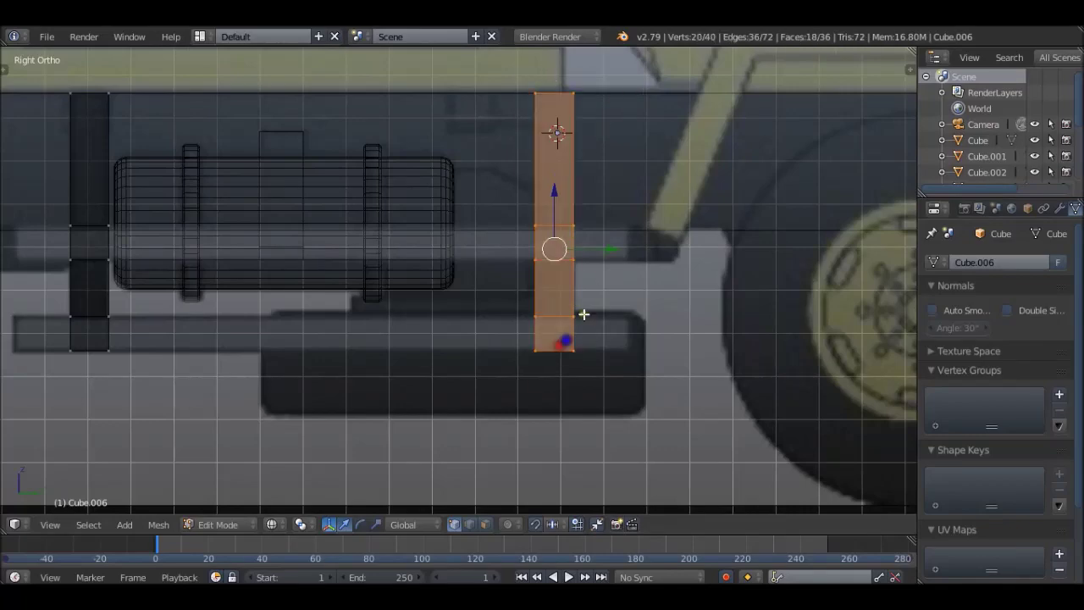
scroll(497, 259, up, 3)
scroll(497, 259, down, 5)
- Select the vertices on one side of both posts from the top view
right_click(781, 86)
key(KP_7)
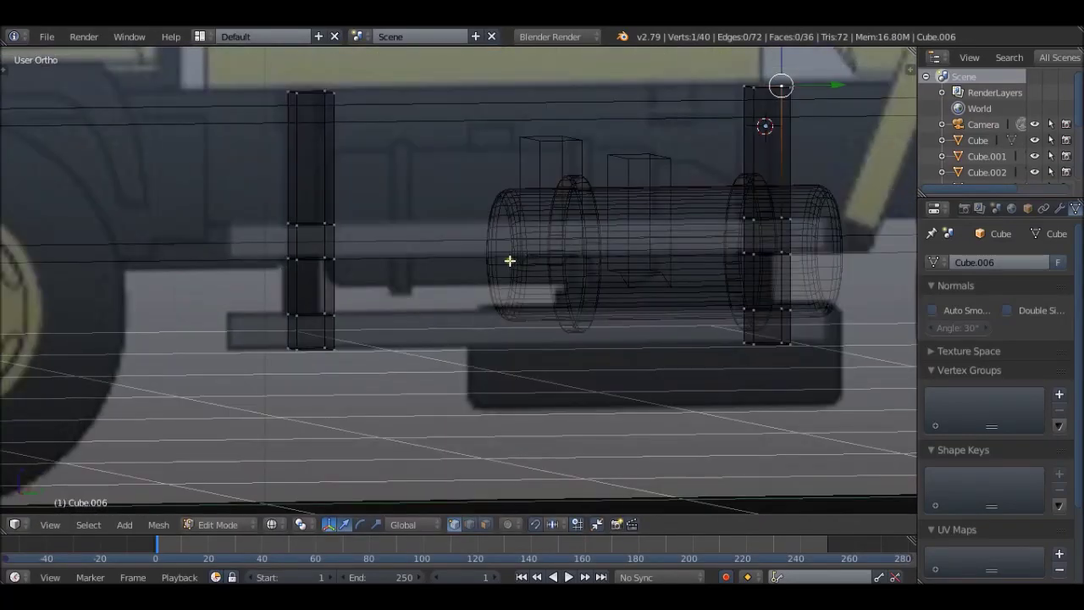
scroll(450, 234, down, 4)
key(a)
key(a)
scroll(605, 259, up, 3)
scroll(532, 279, down, 2)
key(ctrl+z)
scroll(532, 279, up, 3)
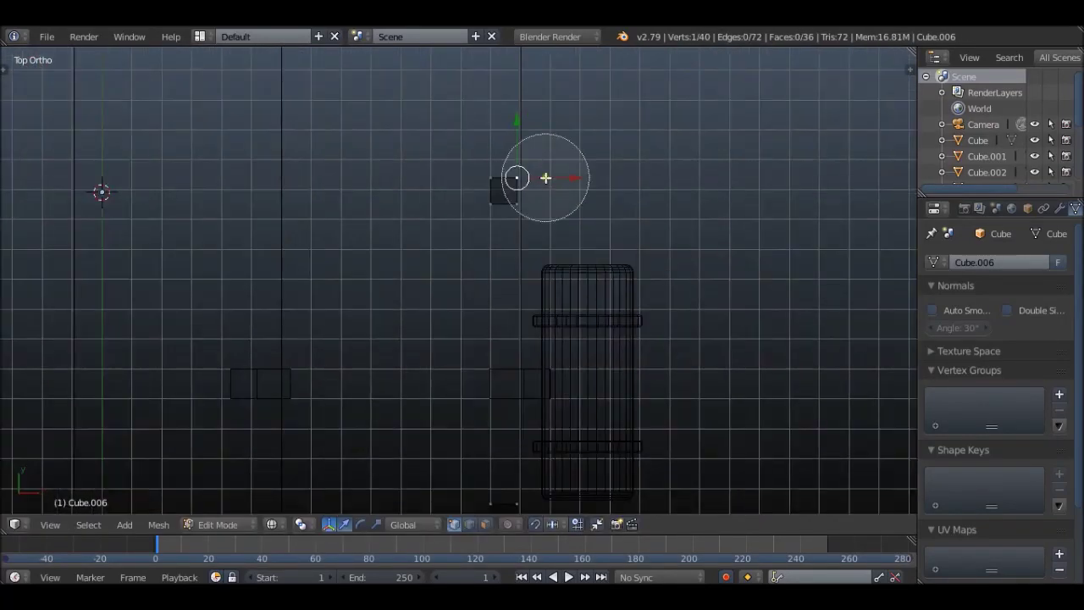
key(ctrl+z)
shift+middle_drag(590, 257, 634, 165)
scroll(634, 165, down, 3)
scroll(554, 258, up, 2)
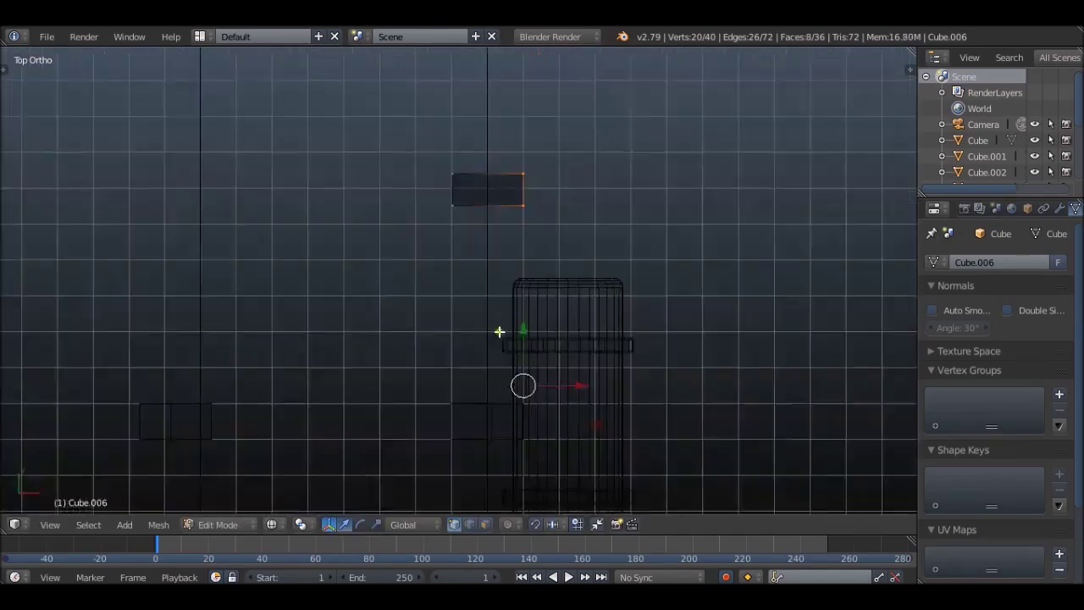
- Extrude the selected post faces outward into horizontal bars
middle_drag(501, 332, 471, 288)
scroll(452, 424, up, 3)
scroll(550, 326, down, 3)
key(KP_3)
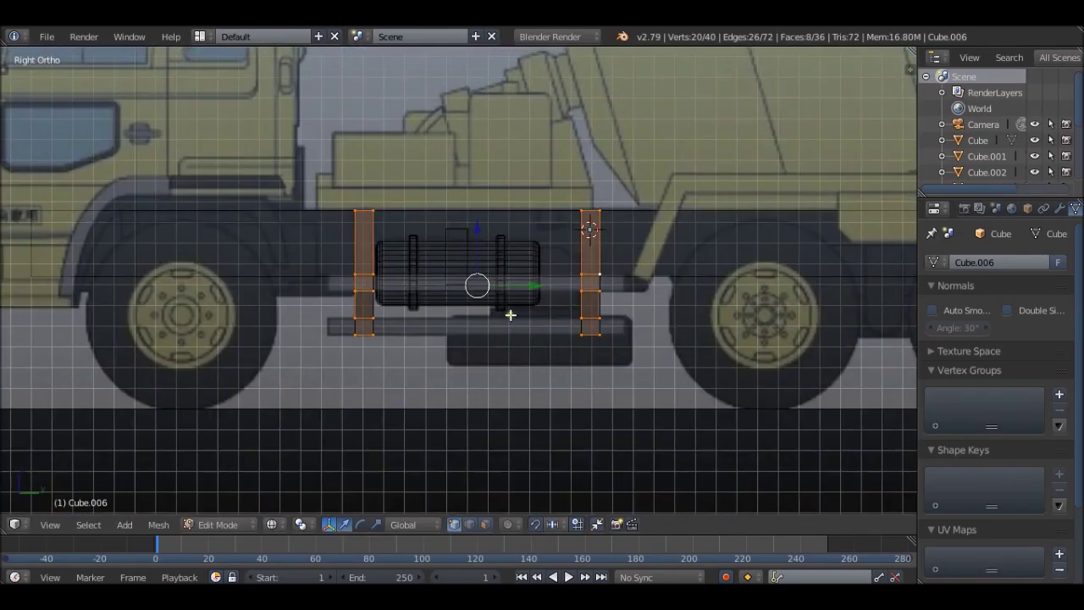
middle_drag(500, 332, 476, 227)
right_click(409, 373)
scroll(400, 303, up, 4)
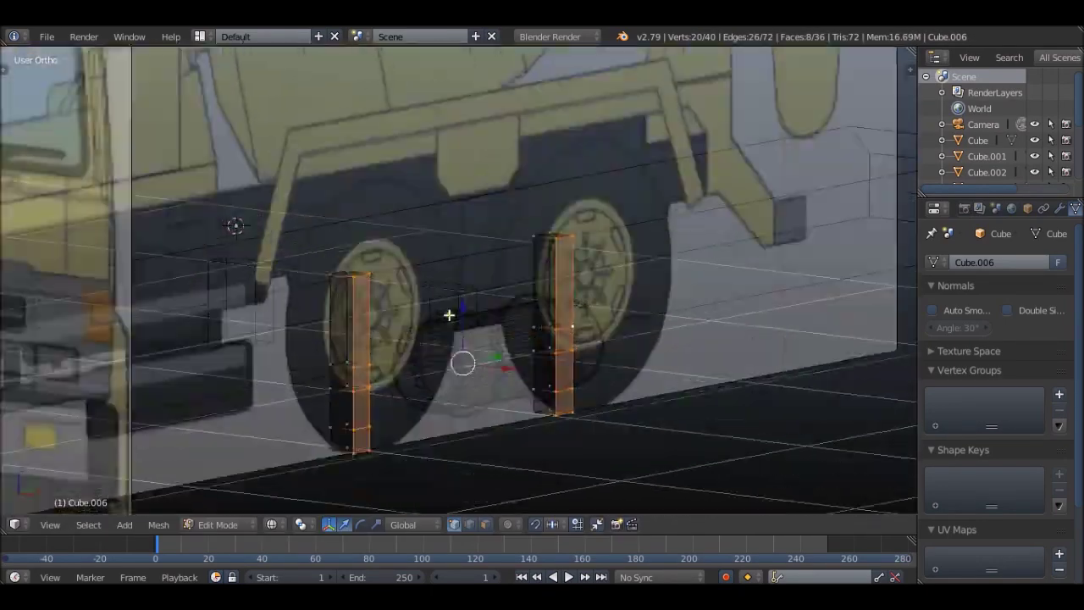
key(ctrl+Tab)
key(KP_7)
key(e)
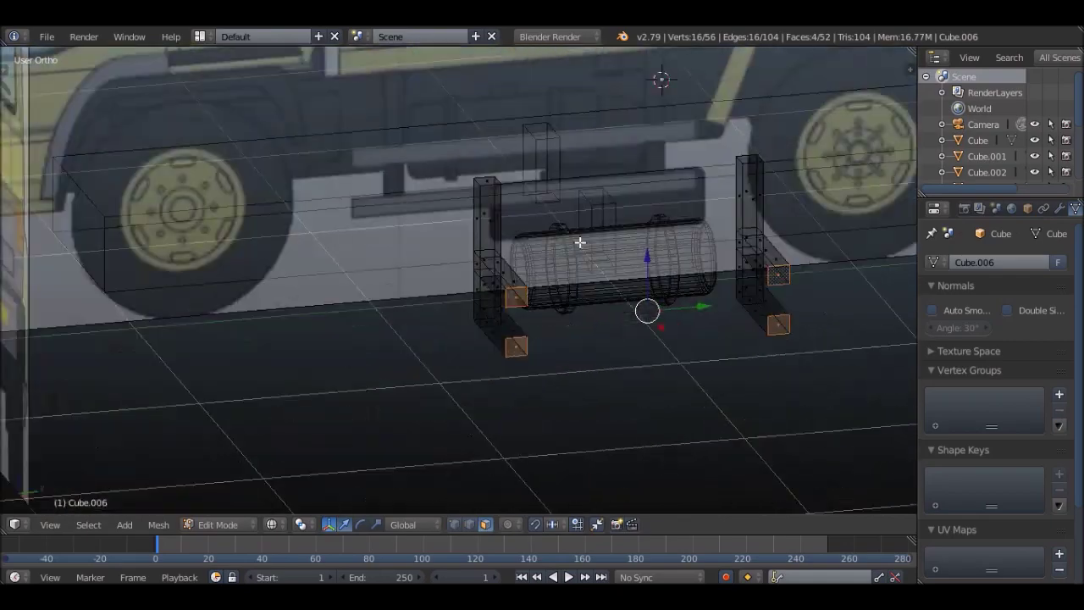
middle_drag(728, 386, 545, 290)
key(KP_3)
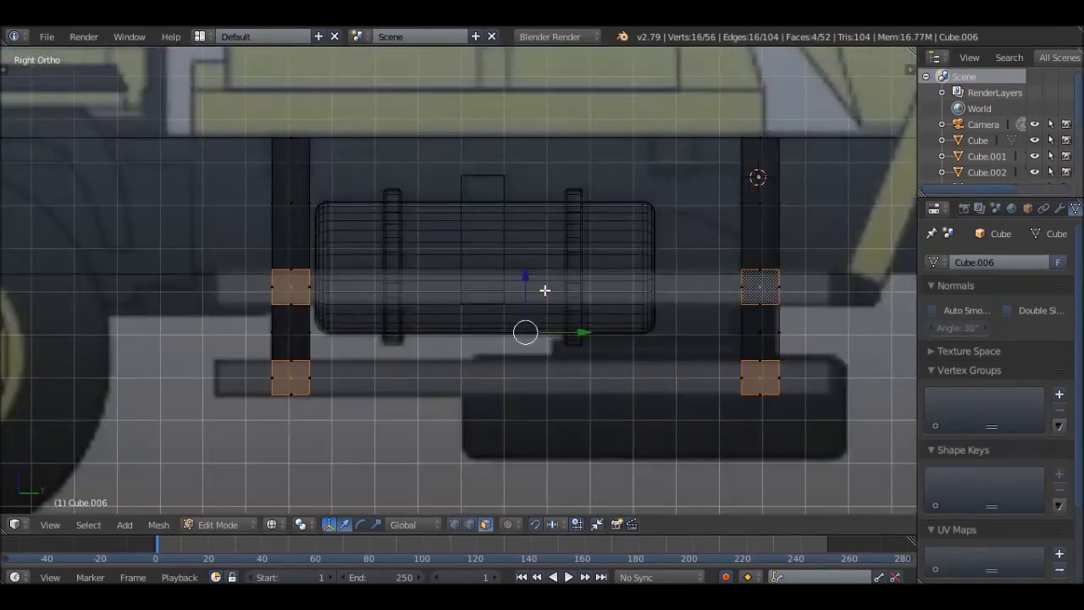
key(KP_7)
click(683, 236)
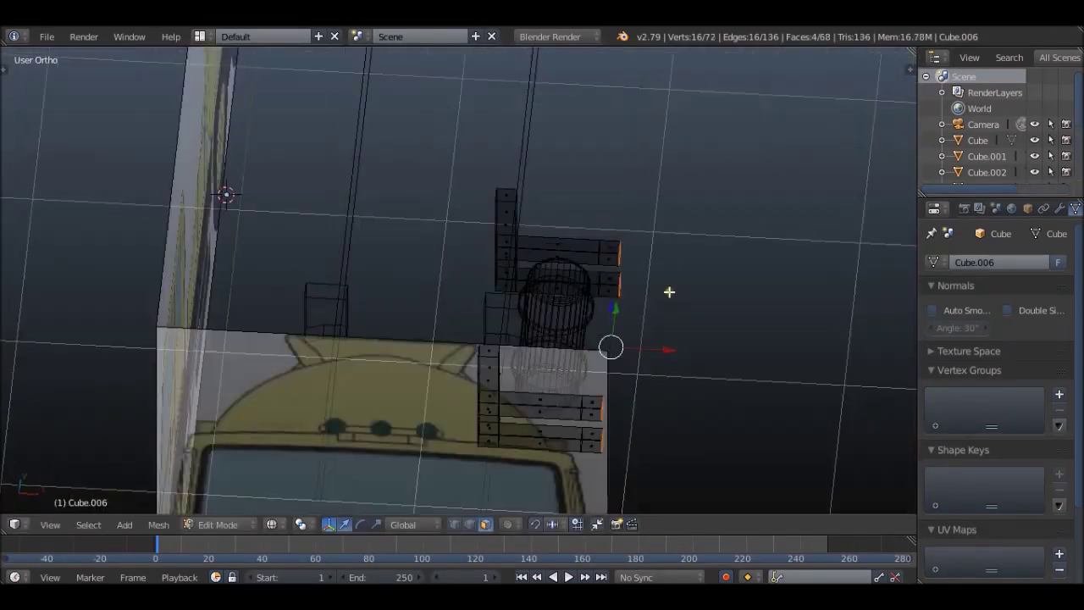
- Extrude the four bar ends and stretch them along Y to lengthen the bars
middle_drag(684, 236, 553, 387)
key(Escape)
middle_drag(471, 484, 523, 443)
key(ctrl+z)
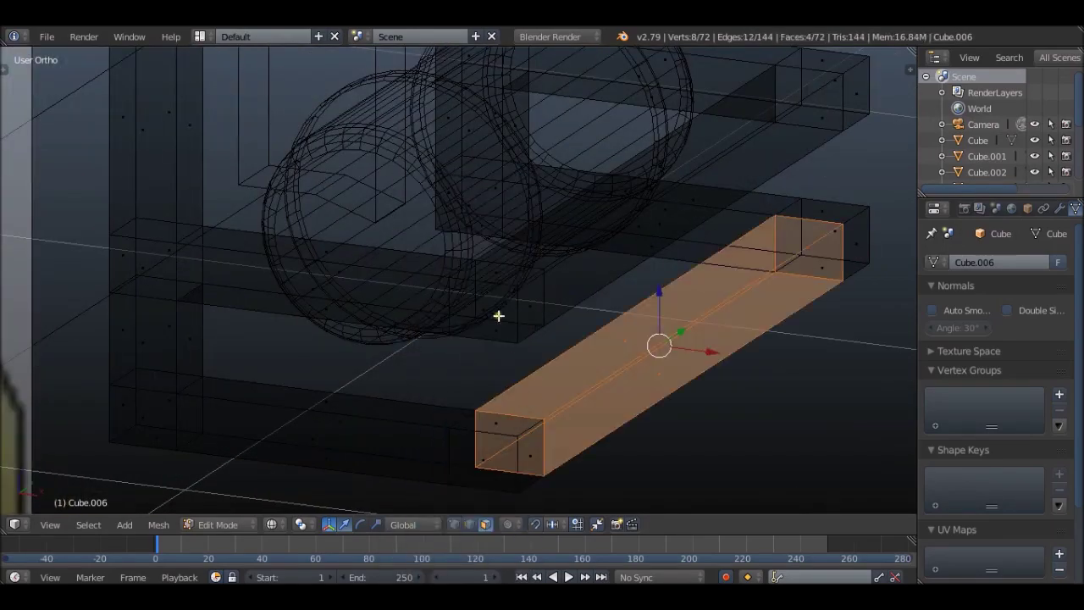
key(ctrl+z)
key(KP_3)
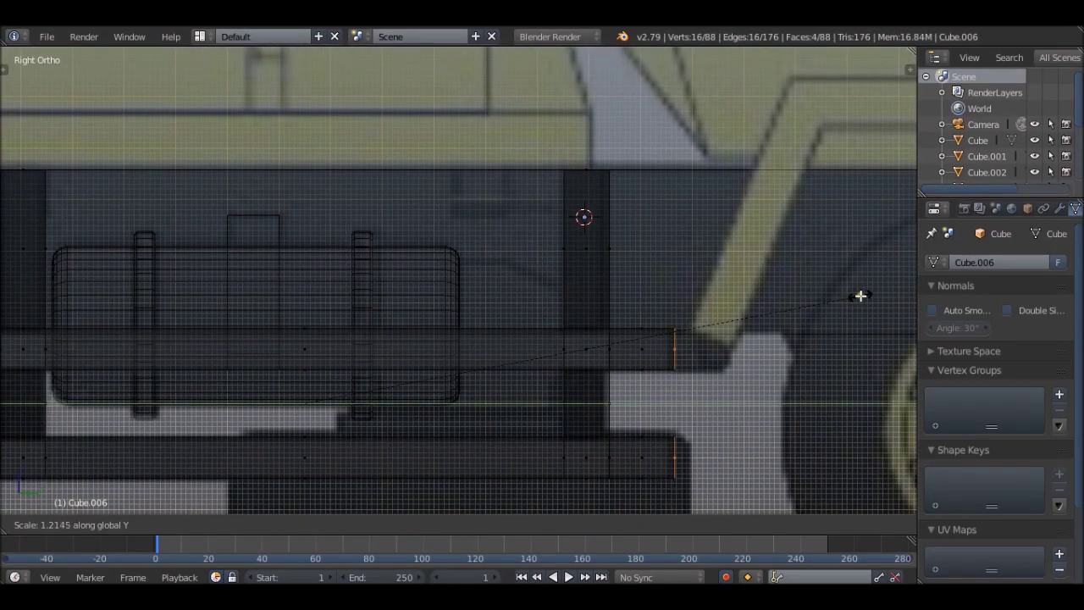
click(862, 295)
ctrl+scroll(448, 331, up, 3)
scroll(530, 268, up, 2)
click(526, 263)
scroll(526, 263, down, 4)
- Return to object mode and select the frame together with the tank
key(Tab)
middle_drag(789, 370, 884, 334)
scroll(629, 329, up, 3)
scroll(632, 240, up, 2)
shift+right_click(633, 240)
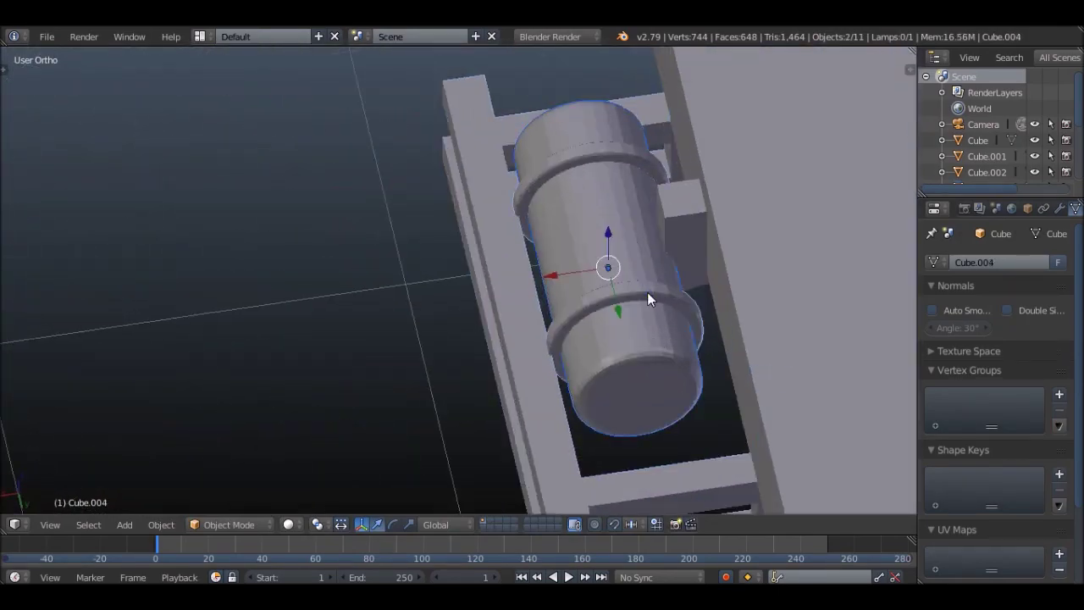
- Inspect the tank in wireframe and solid shading, then select the bracket frame
key(KP_7)
key(z)
scroll(573, 382, up, 2)
scroll(576, 310, down, 2)
key(z)
middle_drag(659, 336, 657, 244)
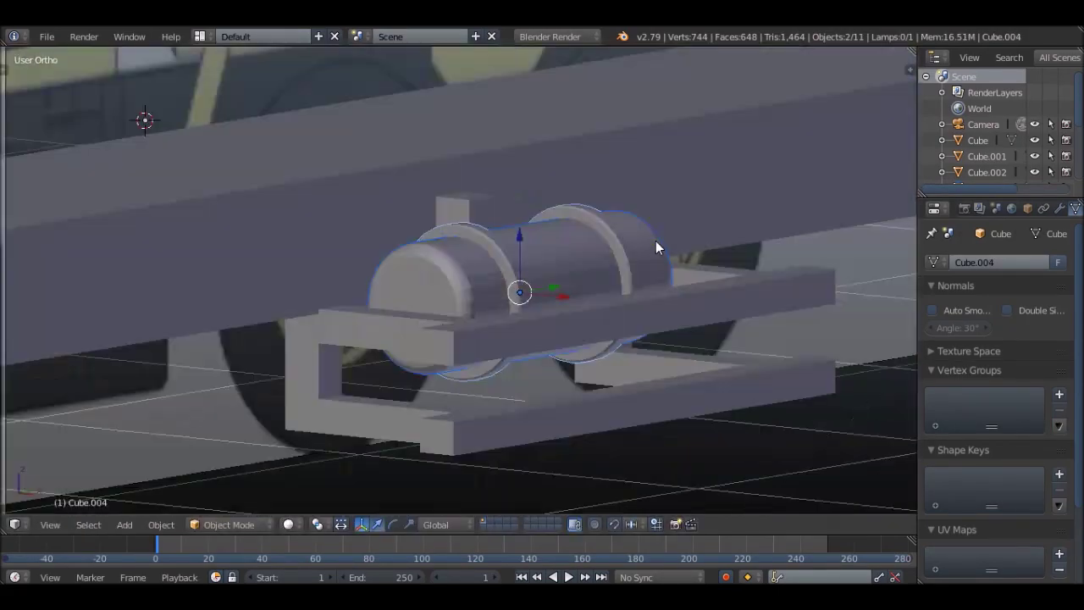
key(Tab)
right_click(653, 291)
key(Tab)
middle_drag(653, 290, 378, 104)
- In vertex mode, move the frame's right-side edge loop in top view
key(KP_7)
key(ctrl+Tab)
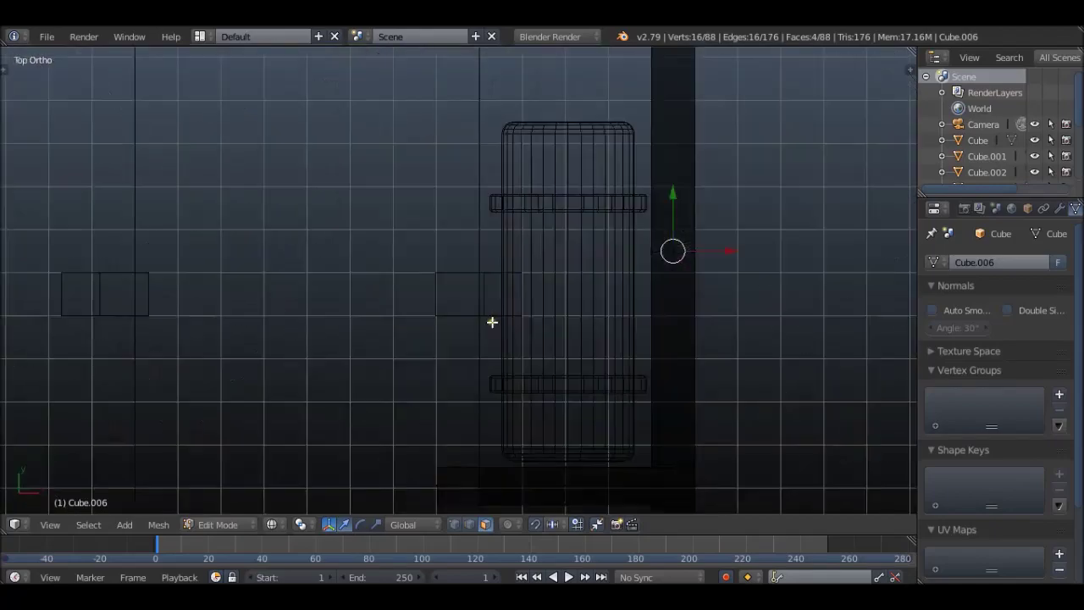
click(567, 151)
middle_drag(567, 150, 482, 177)
scroll(469, 276, up, 3)
key(KP_7)
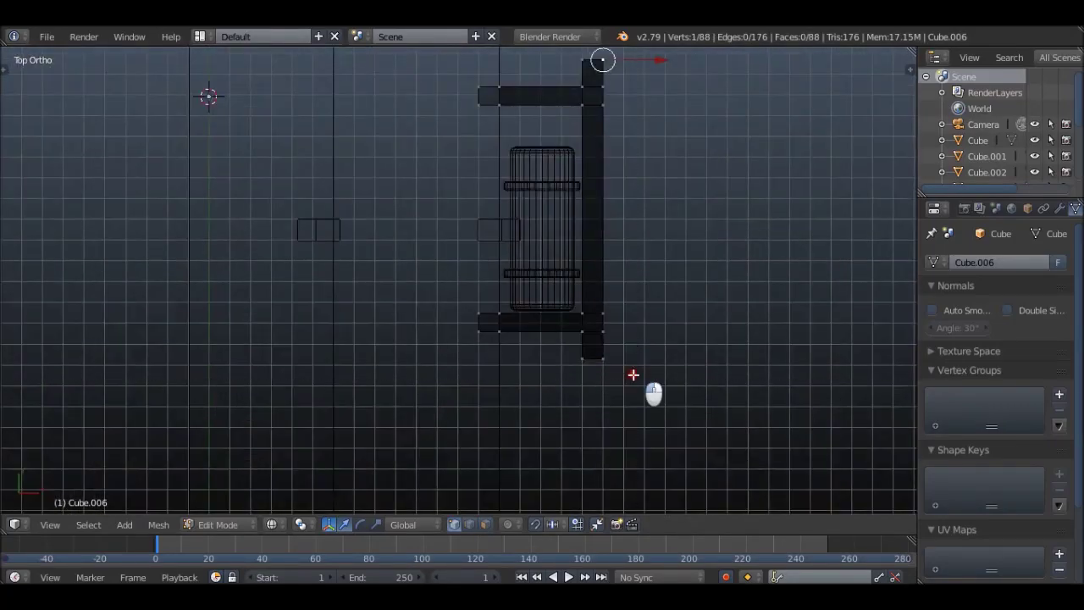
scroll(636, 374, up, 3)
alt+right_click(608, 116)
scroll(607, 116, up, 5)
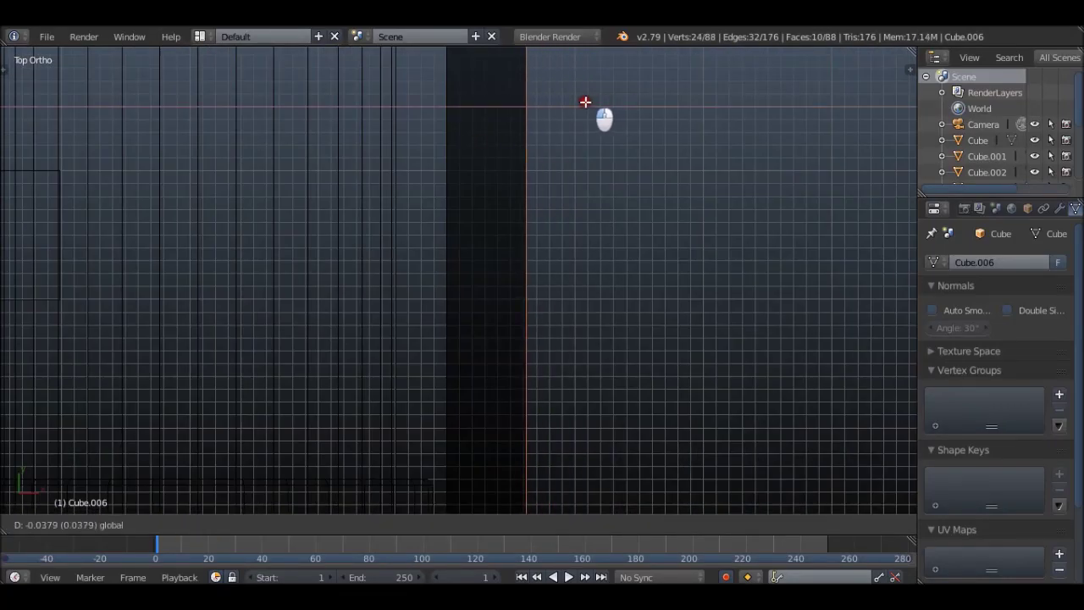
click(585, 101)
scroll(585, 102, down, 5)
mouse_move(585, 102)
middle_down()
mouse_move(551, 280)
mouse_move(294, 254)
mouse_move(702, 274)
mouse_move(617, 291)
middle_up()
key(Tab)
key(Tab)
- Reposition the support frame's vertices in front view and check it against the chassis
key(KP_7)
mouse_move(599, 336)
middle_down()
mouse_move(588, 259)
mouse_move(799, 97)
mouse_move(512, 231)
middle_up()
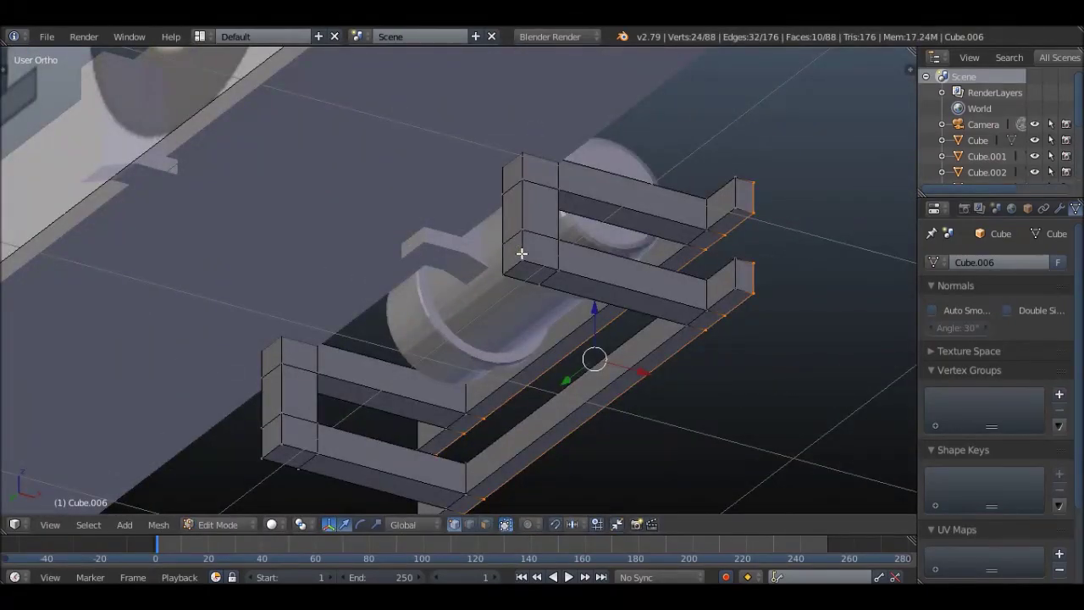
key(KP_1)
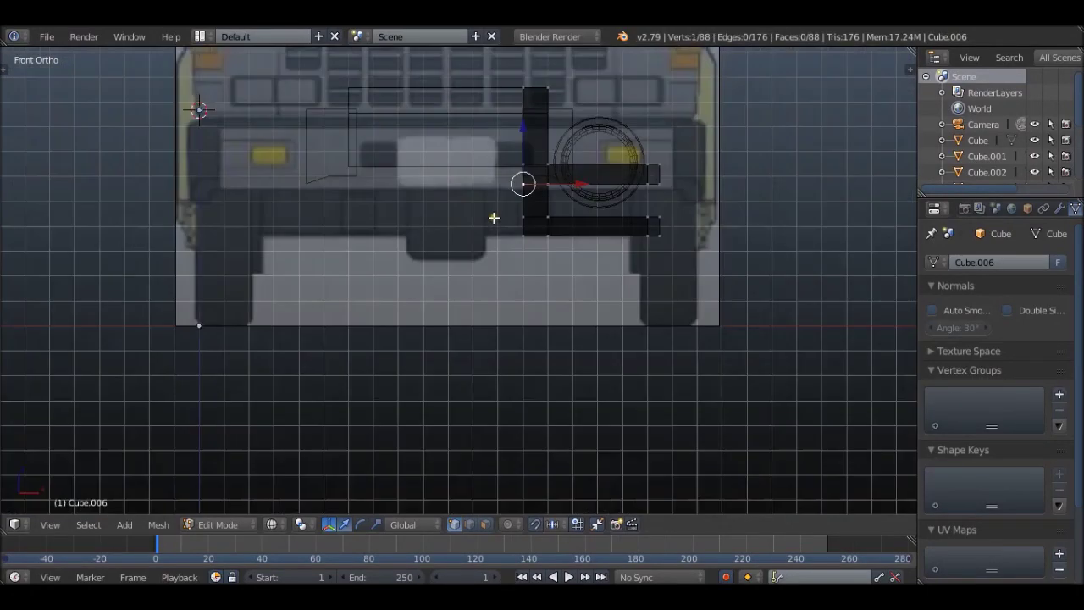
scroll(522, 142, up, 2)
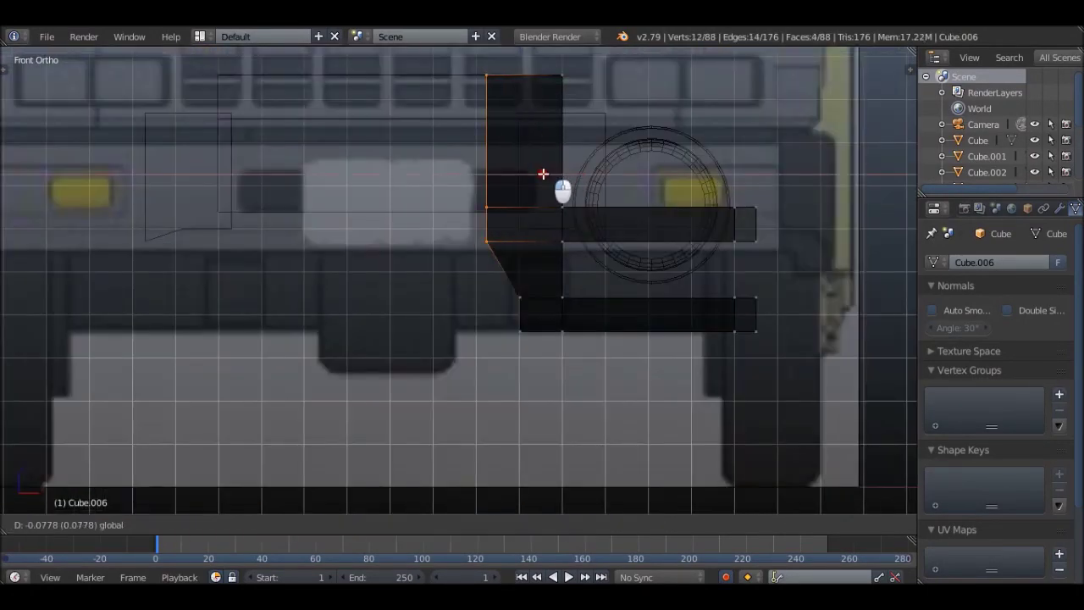
click(543, 173)
scroll(527, 293, down, 3)
key(Tab)
mouse_move(528, 293)
middle_down()
mouse_move(830, 274)
mouse_move(390, 227)
middle_up()
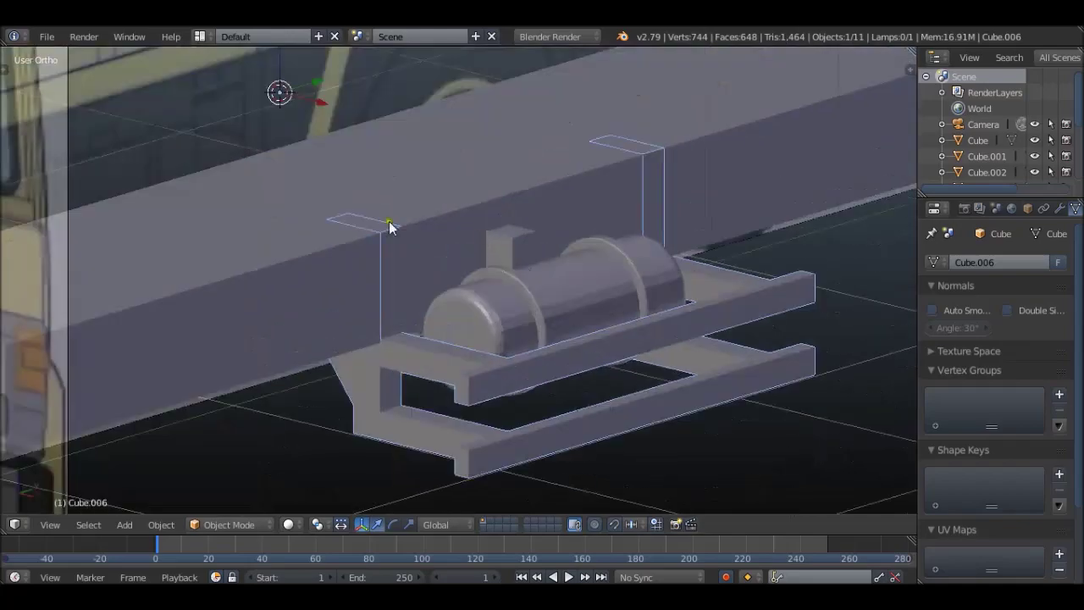
- Check the frame's fit in side and top views with wireframe toggled
key(Tab)
key(KP_3)
key(z)
scroll(181, 219, up, 2)
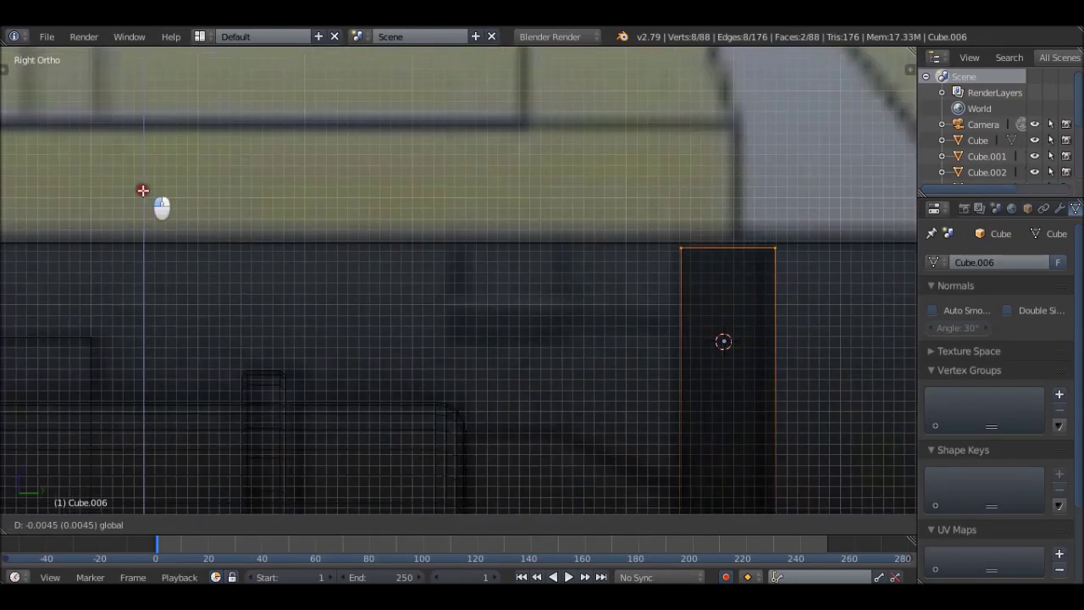
key(z)
key(Tab)
middle_drag(610, 222, 595, 250)
key(KP_7)
- Place the mirrored bracket copy and the copied tank on the left side of the chassis
key(z)
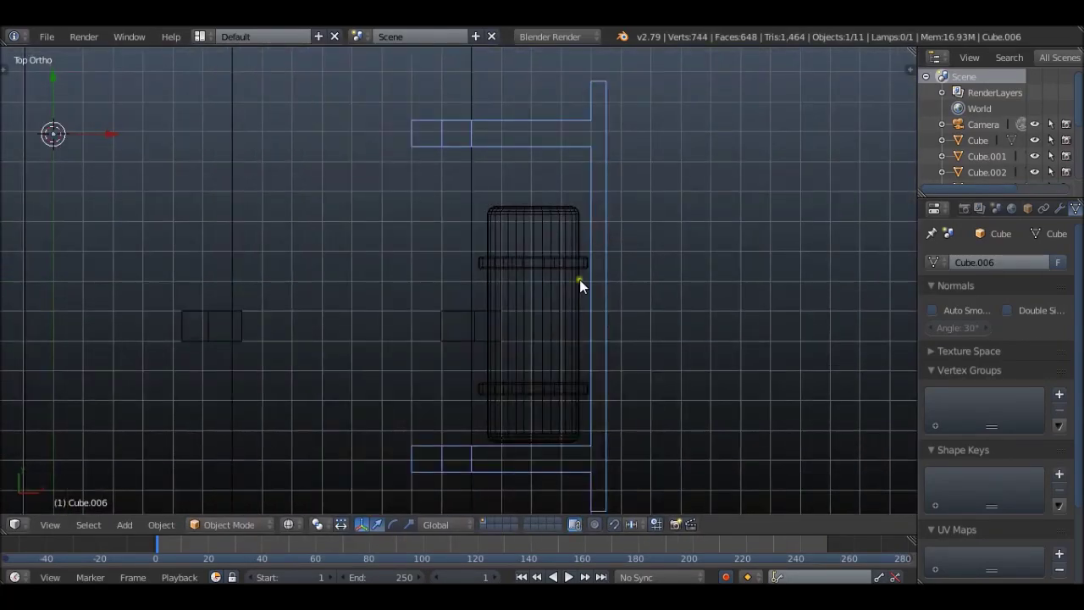
scroll(593, 265, down, 3)
click(542, 208)
click(432, 298)
right_click(729, 246)
click(519, 220)
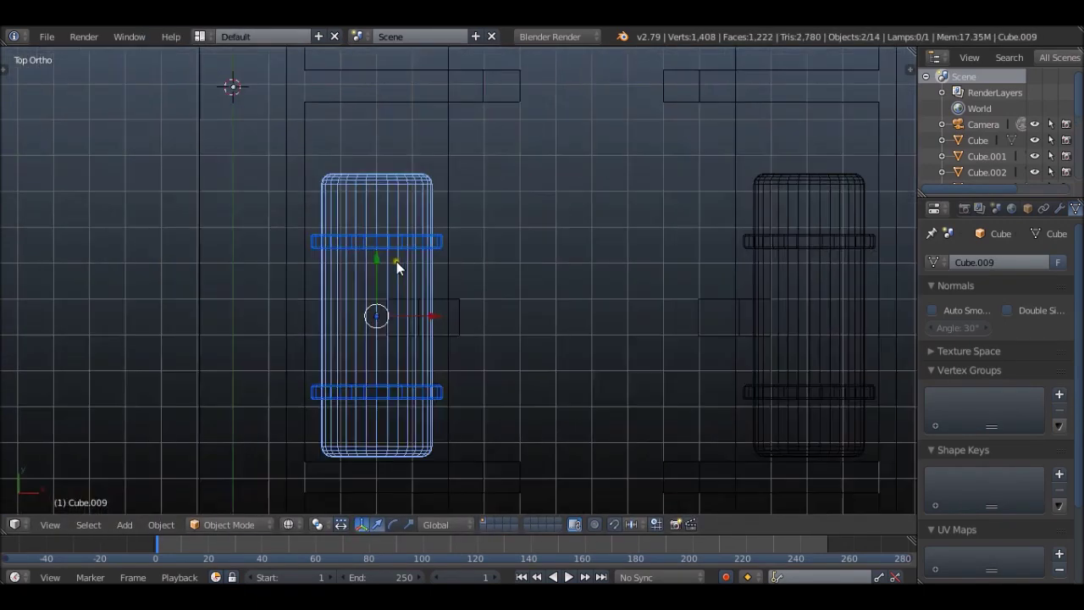
- Move fuel tank Cube.003 into position and check it in side view
scroll(391, 392, up, 3)
scroll(515, 197, down, 2)
scroll(711, 406, up, 5)
right_click(711, 406)
click(712, 406)
scroll(649, 313, down, 3)
key(KP_3)
scroll(570, 316, up, 3)
scroll(545, 374, up, 2)
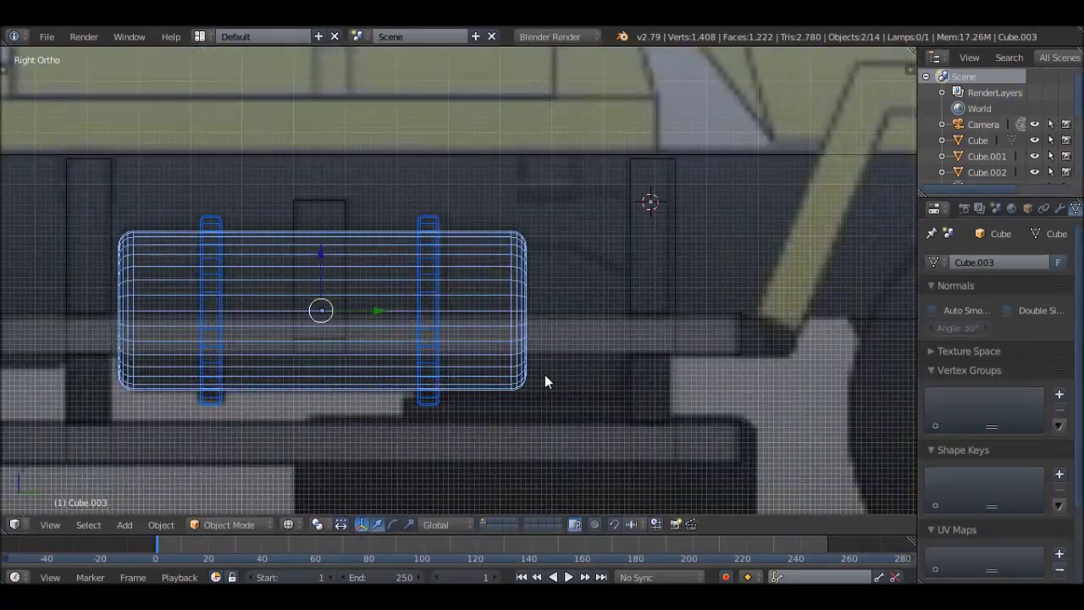
scroll(568, 223, down, 3)
scroll(587, 193, up, 2)
- Add a new cube, Cube.011, and frame it in edit mode
key(shift+a)
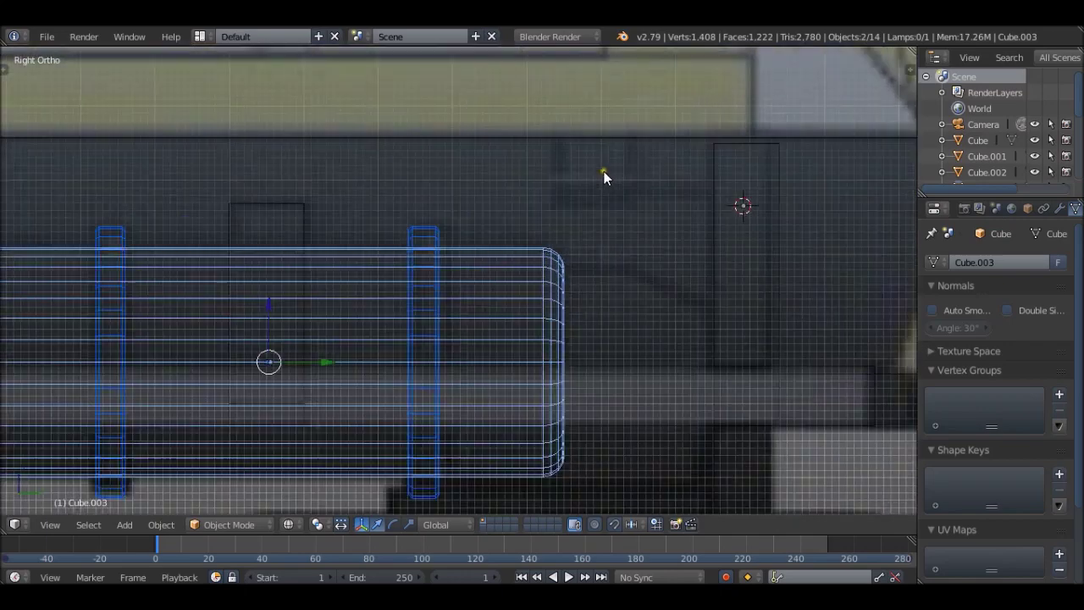
click(642, 186)
key(Tab)
scroll(631, 198, down, 3)
key(KP_Decimal)
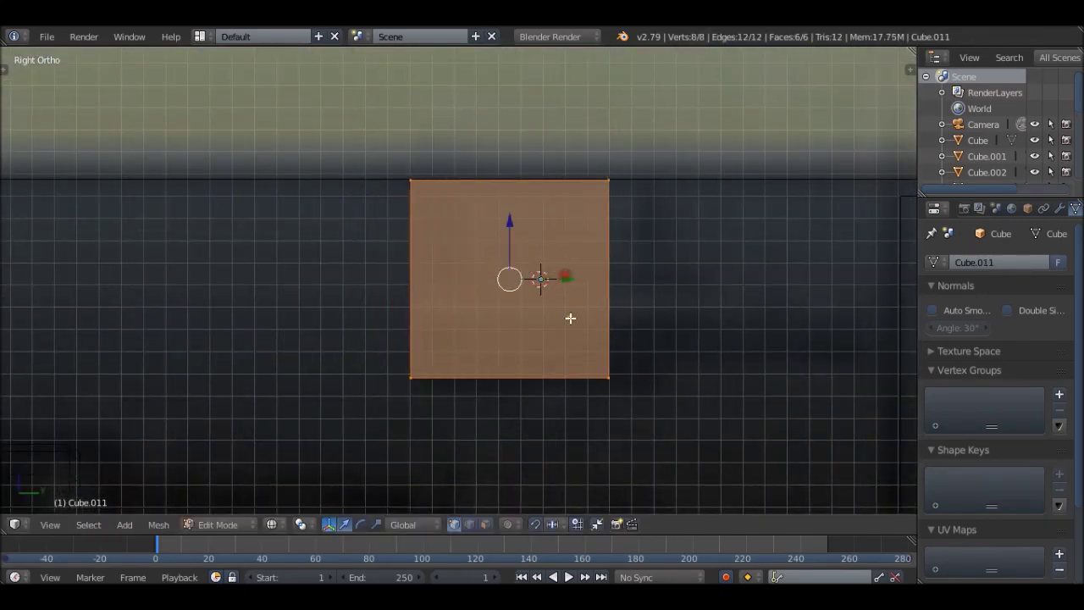
- Move Cube.011's faces along Z to flatten it into a thin plate
right_click(566, 276)
right_click(509, 329)
key(g)
key(z)
scroll(671, 277, down, 3)
scroll(671, 277, down, 2)
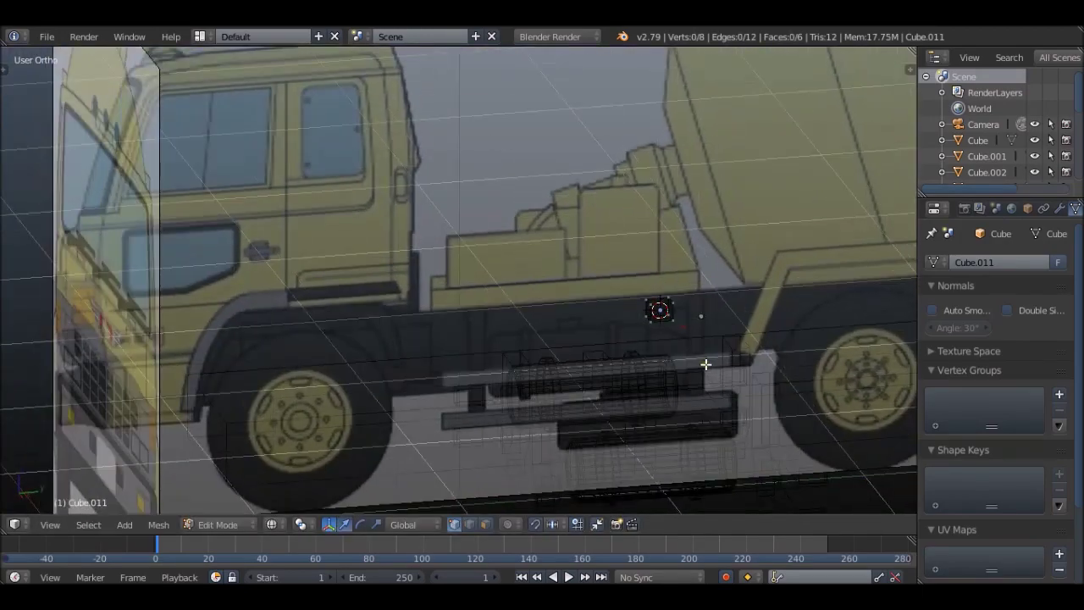
key(KP_7)
key(a)
scroll(363, 270, up, 3)
click(824, 246)
scroll(824, 245, down, 3)
right_click(460, 290)
scroll(460, 290, up, 5)
- Return to object mode and set the plate's origin to its geometry, checking it in side view
key(Tab)
scroll(804, 264, down, 3)
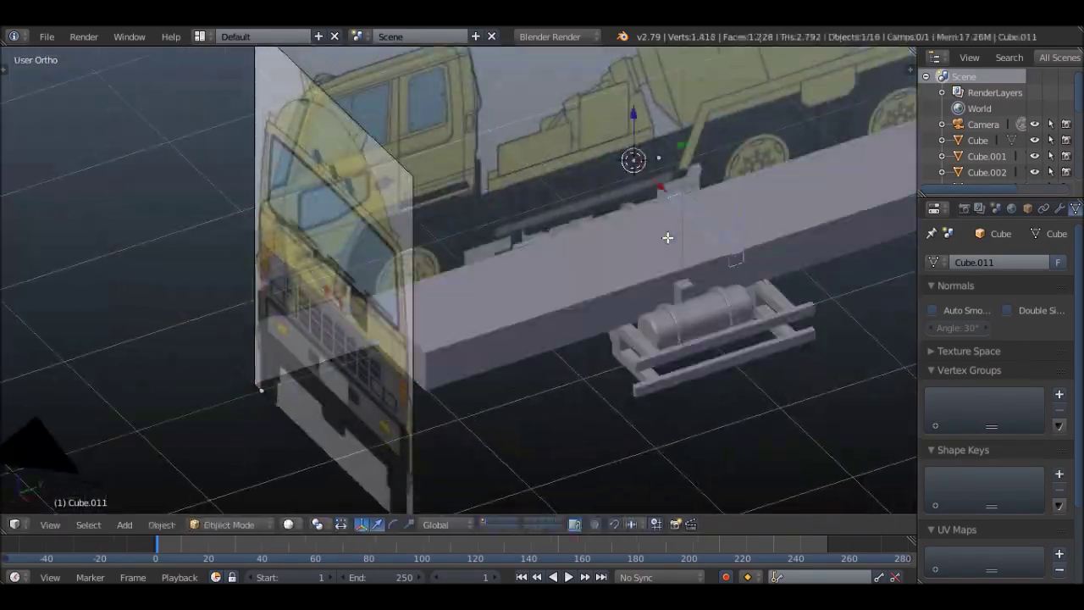
key(KP_3)
scroll(688, 245, up, 4)
scroll(687, 229, down, 2)
scroll(686, 225, down, 3)
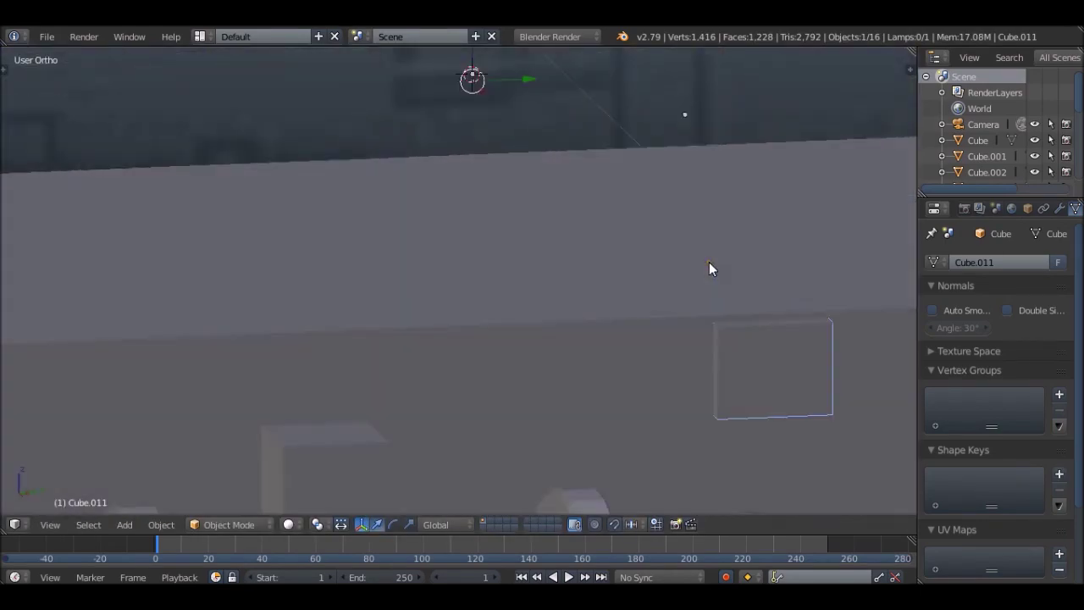
key(KP_7)
key(z)
key(t)
click(102, 273)
scroll(725, 242, up, 5)
scroll(725, 241, down, 3)
scroll(697, 280, down, 2)
key(KP_3)
key(z)
scroll(552, 351, up, 4)
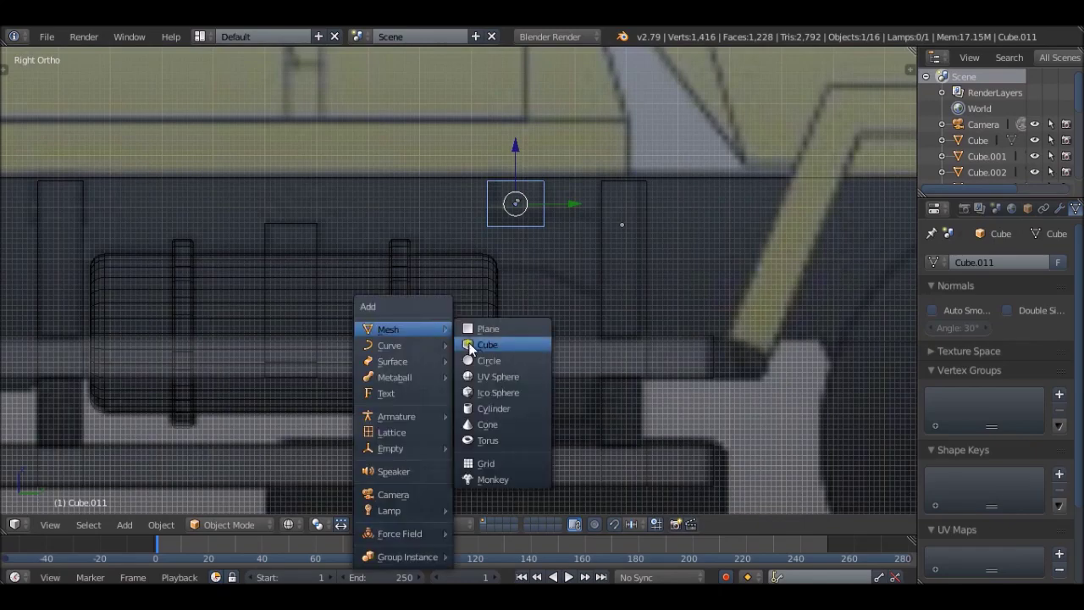
- Add a new cube and position it beside the rear end of the fuel tank
click(471, 347)
scroll(782, 196, down, 3)
key(Tab)
key(z)
scroll(580, 283, up, 4)
key(g)
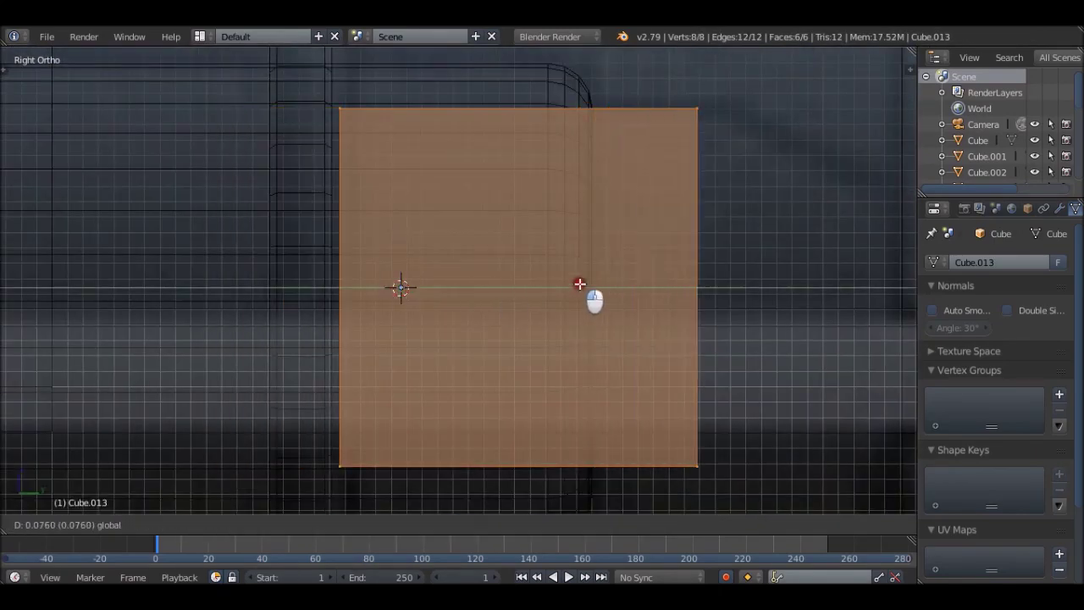
click(611, 278)
scroll(537, 351, down, 3)
- Move the top corner vertices to slant the plate's top-right corner
key(c)
click(571, 277)
scroll(571, 203, down, 2)
right_click(570, 186)
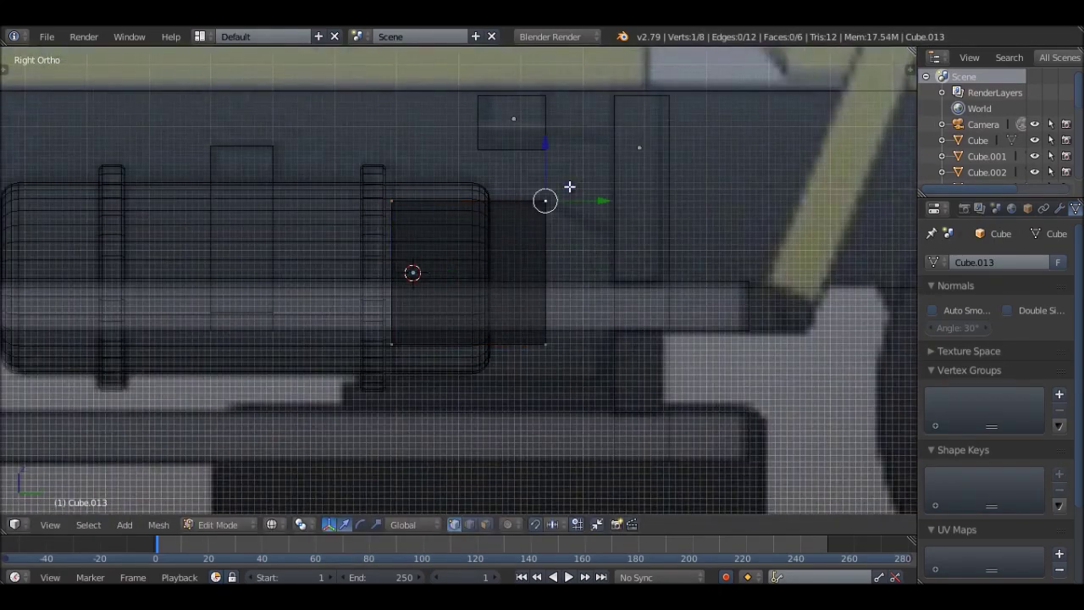
key(g)
scroll(625, 224, up, 4)
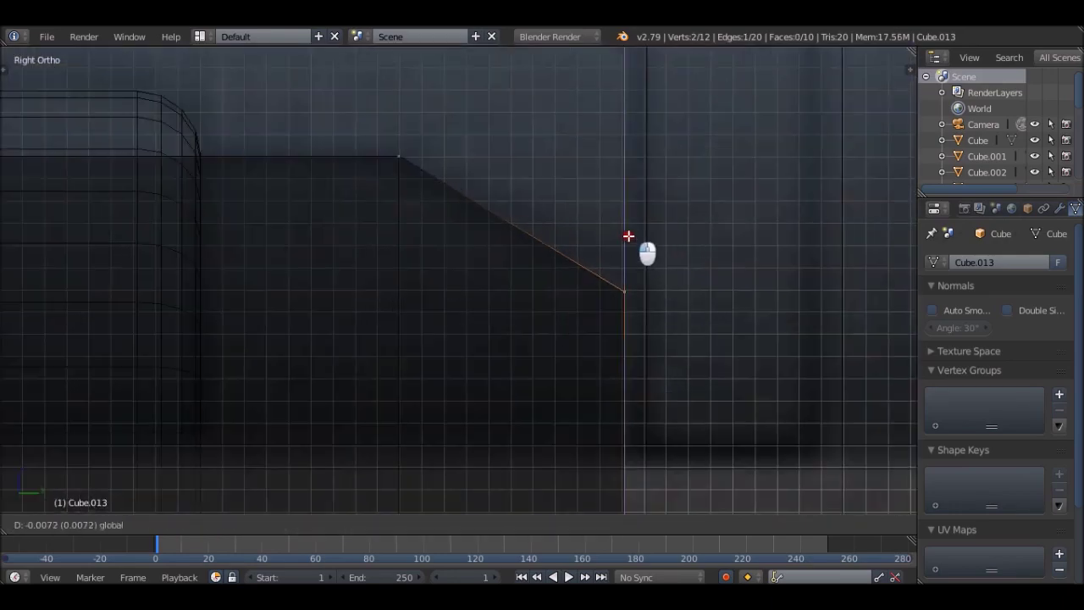
click(629, 237)
scroll(624, 280, down, 4)
key(g)
click(517, 291)
scroll(537, 245, down, 3)
right_click(566, 213)
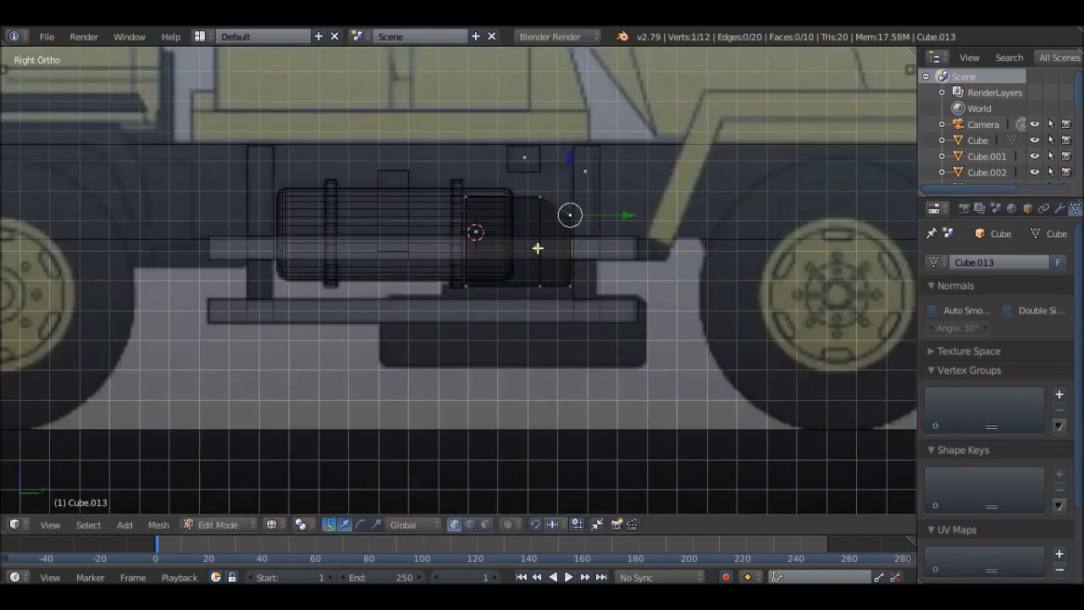
- Thin the plate from the top view by moving one side inward
key(KP_7)
key(g)
scroll(508, 279, up, 4)
click(496, 174)
scroll(496, 175, down, 4)
key(g)
scroll(762, 241, up, 4)
click(720, 259)
mouse_move(720, 259)
middle_down()
mouse_move(601, 124)
mouse_move(532, 157)
mouse_move(474, 217)
middle_up()
key(Tab)
key(KP_3)
scroll(506, 214, down, 3)
scroll(569, 258, up, 4)
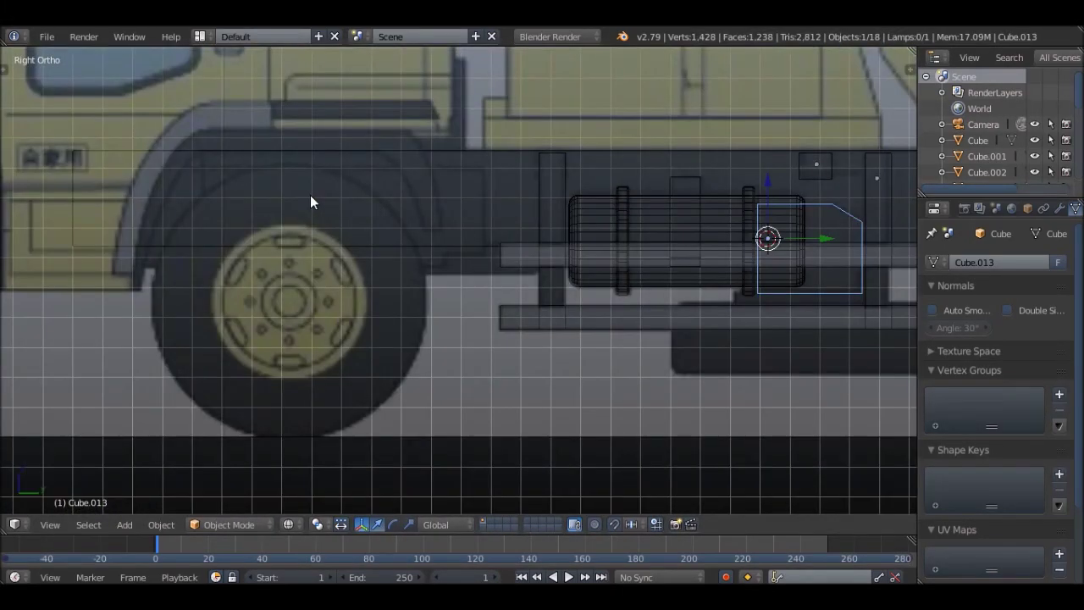
- Bevel the selected edges of the plate with Ctrl+B
middle_drag(310, 195, 649, 254)
key(z)
key(Tab)
right_click(651, 270)
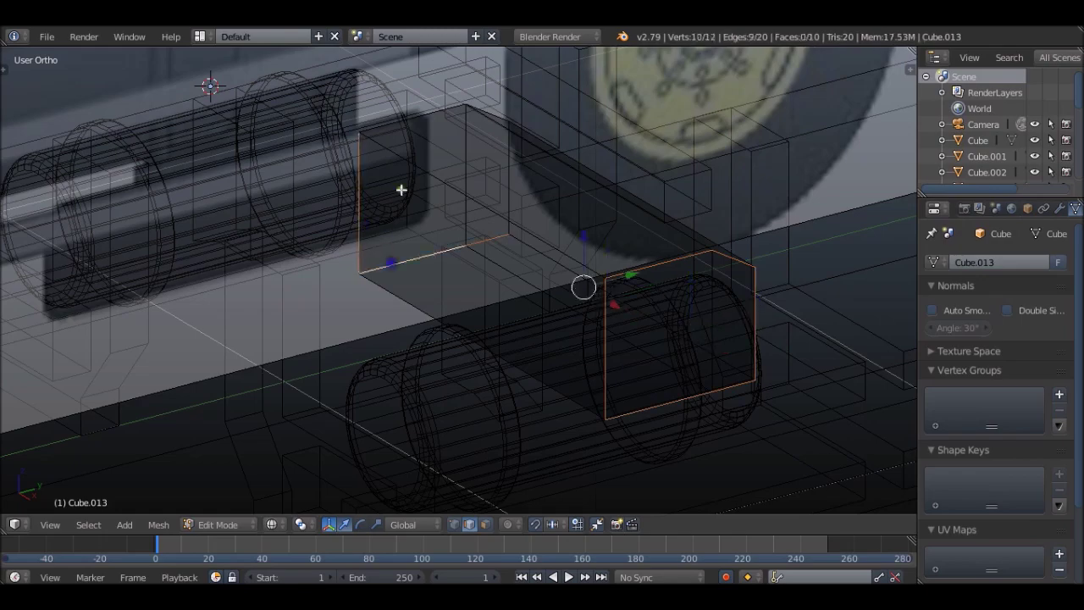
alt+shift+right_click(392, 263)
scroll(774, 256, up, 3)
click(786, 253)
key(Tab)
key(z)
middle_drag(757, 247, 565, 315)
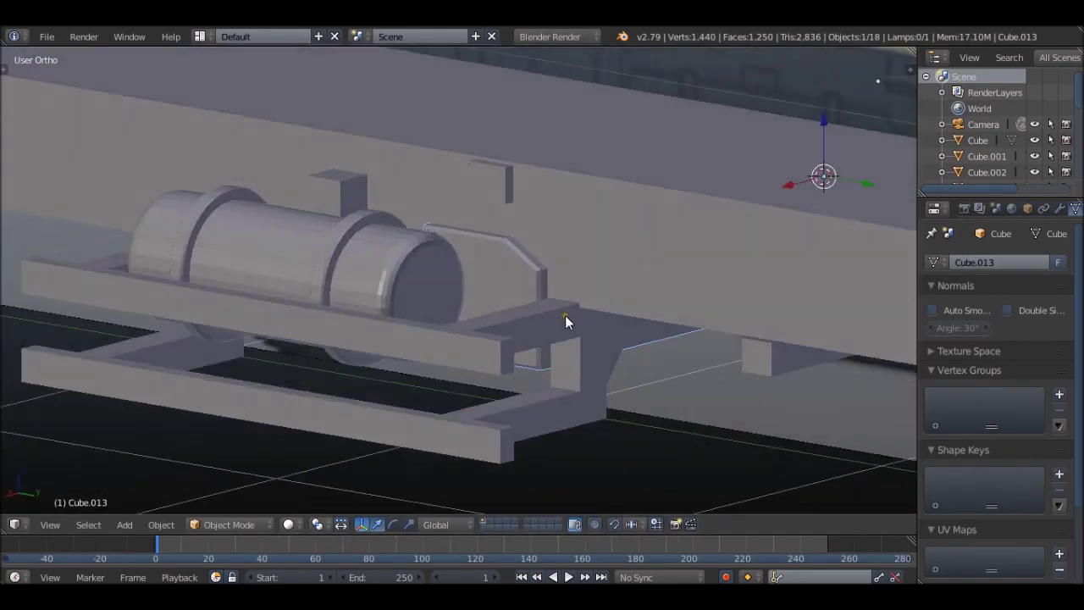
key(KP_3)
scroll(283, 220, up, 3)
- Add another cube and enter its edit mode
key(shift+a)
click(537, 290)
key(Tab)
scroll(537, 291, down, 3)
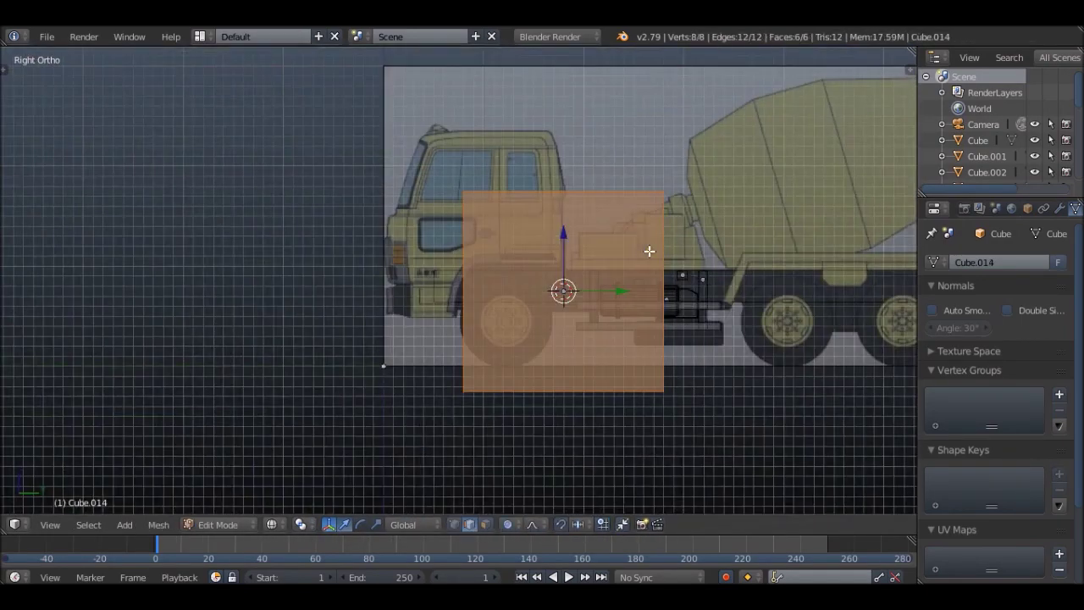
- Scale the new cube and reposition its bottom face to form the first section
scroll(670, 359, up, 4)
key(s)
click(564, 266)
scroll(503, 164, down, 2)
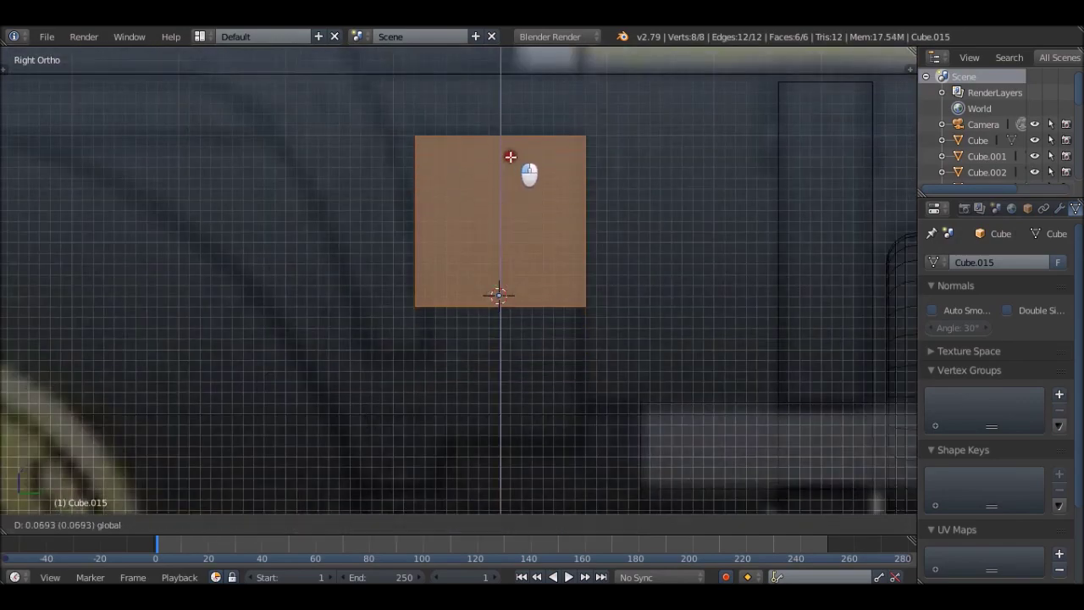
scroll(511, 182, down, 2)
scroll(511, 181, up, 4)
right_click(486, 170)
click(505, 285)
scroll(492, 262, down, 2)
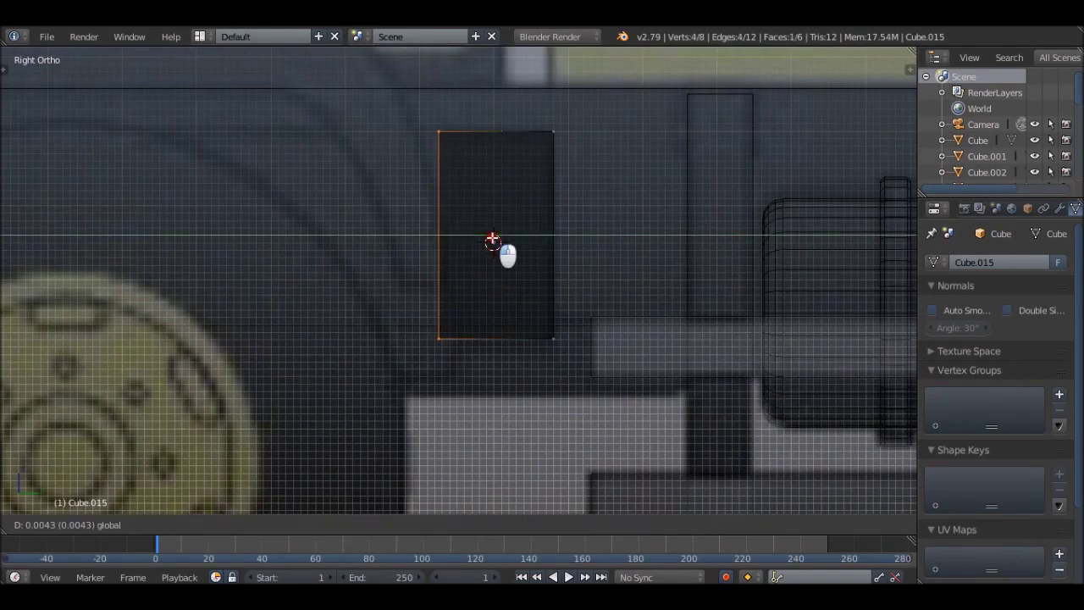
click(513, 232)
scroll(562, 244, up, 3)
click(538, 244)
scroll(576, 259, down, 4)
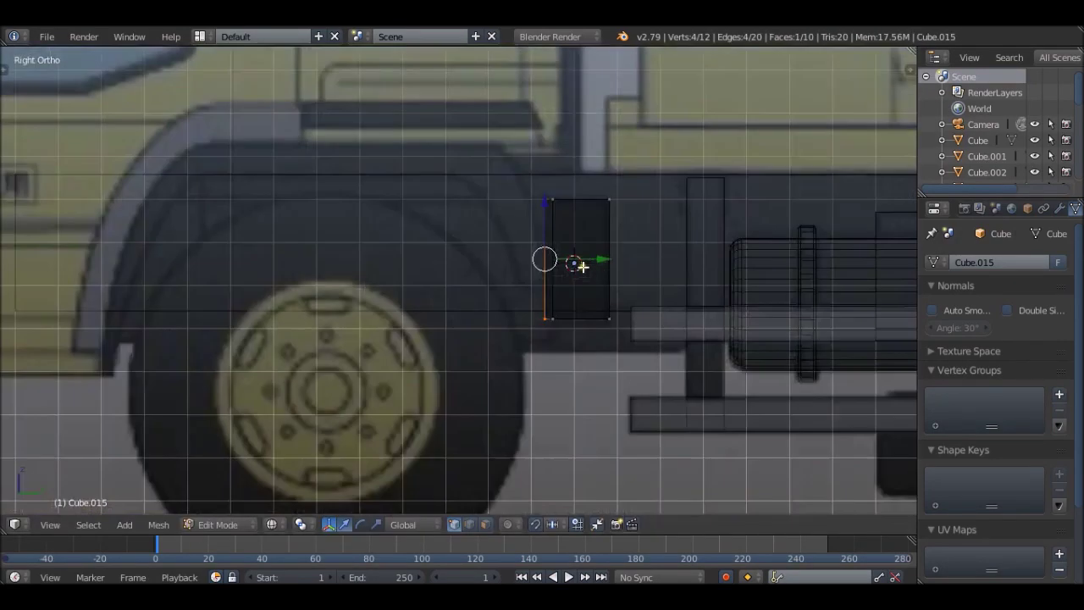
scroll(622, 226, up, 3)
- Extrude the face forward so the block stretches over the front wheel
key(e)
scroll(586, 222, down, 3)
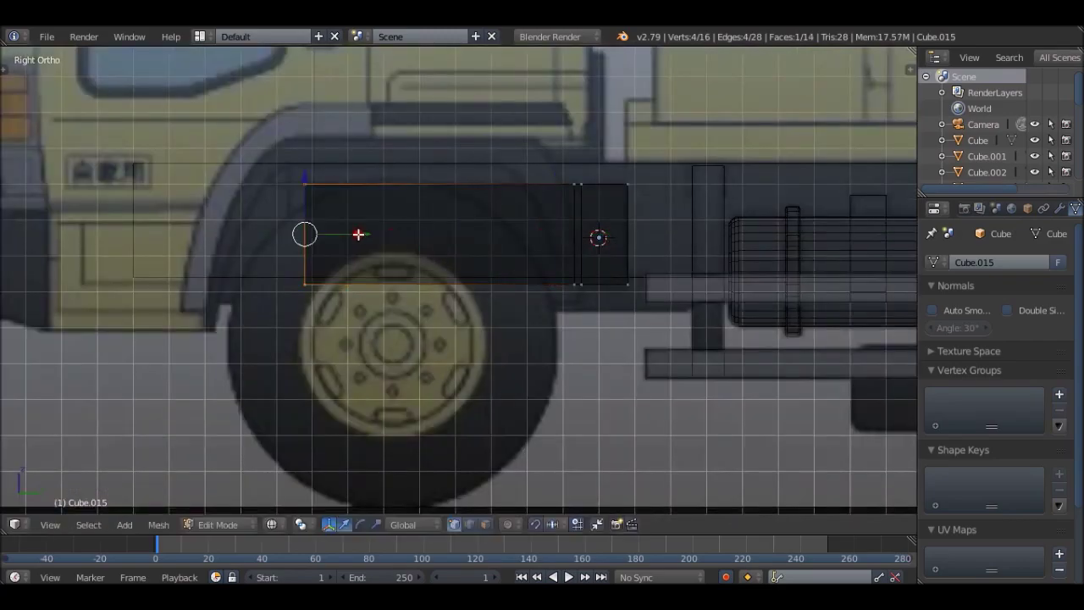
click(273, 234)
scroll(627, 332, up, 3)
scroll(317, 275, down, 2)
scroll(317, 275, up, 3)
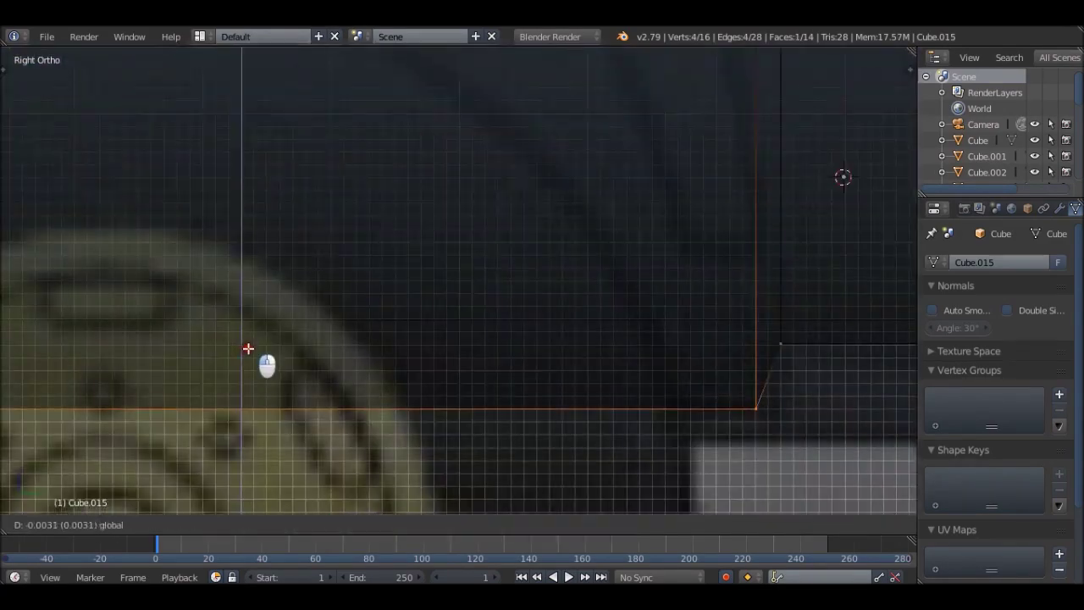
scroll(617, 329, down, 3)
middle_drag(618, 330, 717, 370)
- Narrow the block's width from the top view by moving one side
key(KP_7)
key(a)
key(a)
scroll(515, 320, up, 3)
key(g)
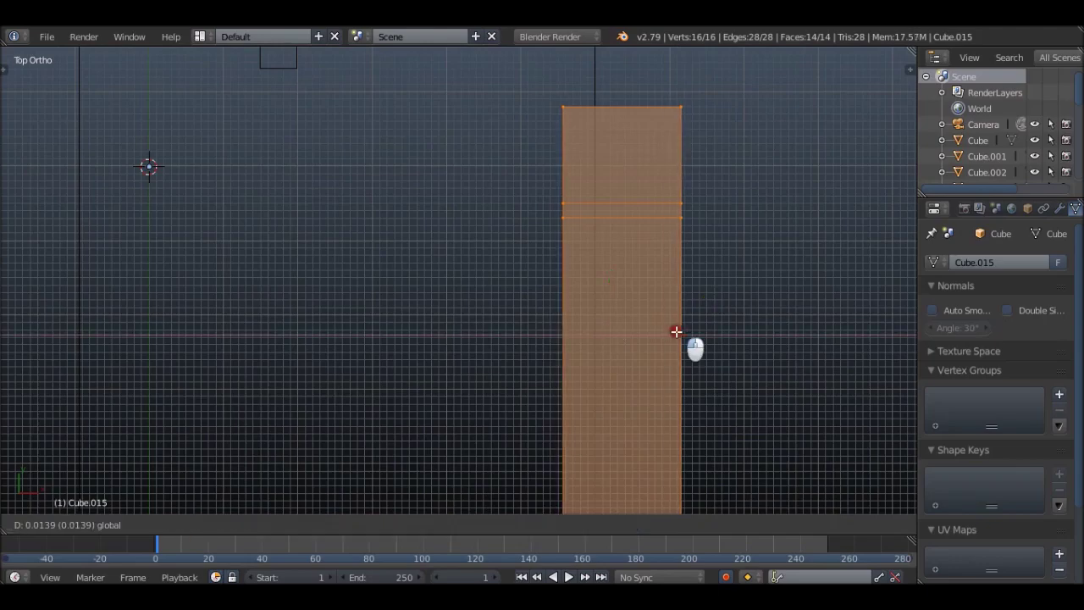
key(Escape)
click(533, 174)
key(g)
scroll(789, 283, up, 3)
click(690, 370)
middle_drag(691, 369, 639, 268)
scroll(639, 269, down, 3)
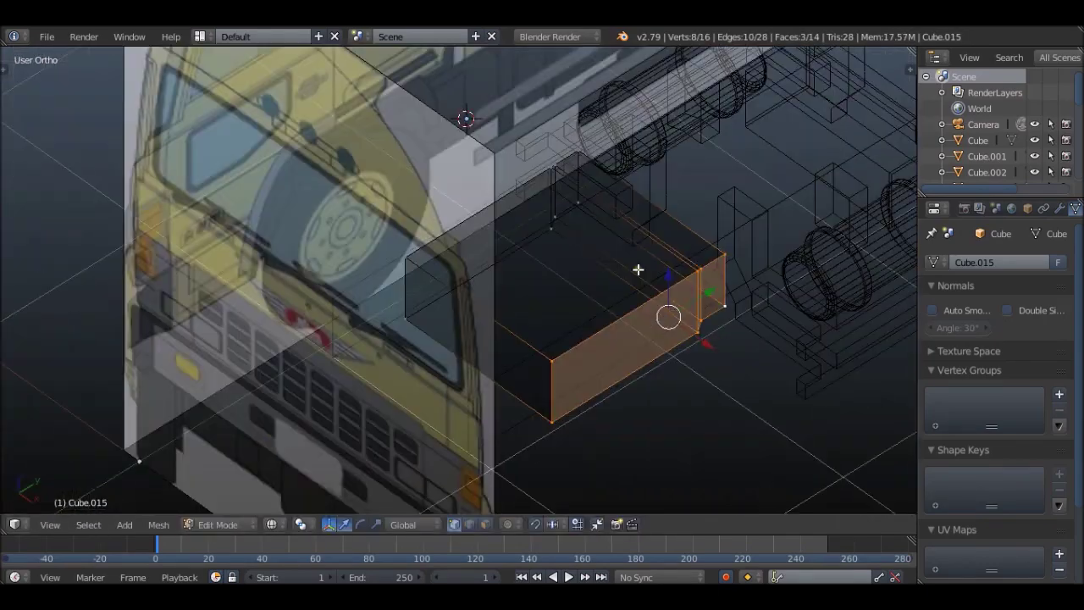
scroll(627, 315, up, 3)
- Duplicate the whole block with Shift+D inside the same object
right_click(627, 314)
mouse_move(746, 362)
middle_down()
mouse_move(801, 138)
mouse_move(680, 321)
mouse_move(520, 290)
mouse_move(661, 198)
middle_up()
key(a)
key(a)
key(shift+d)
click(681, 322)
key(Tab)
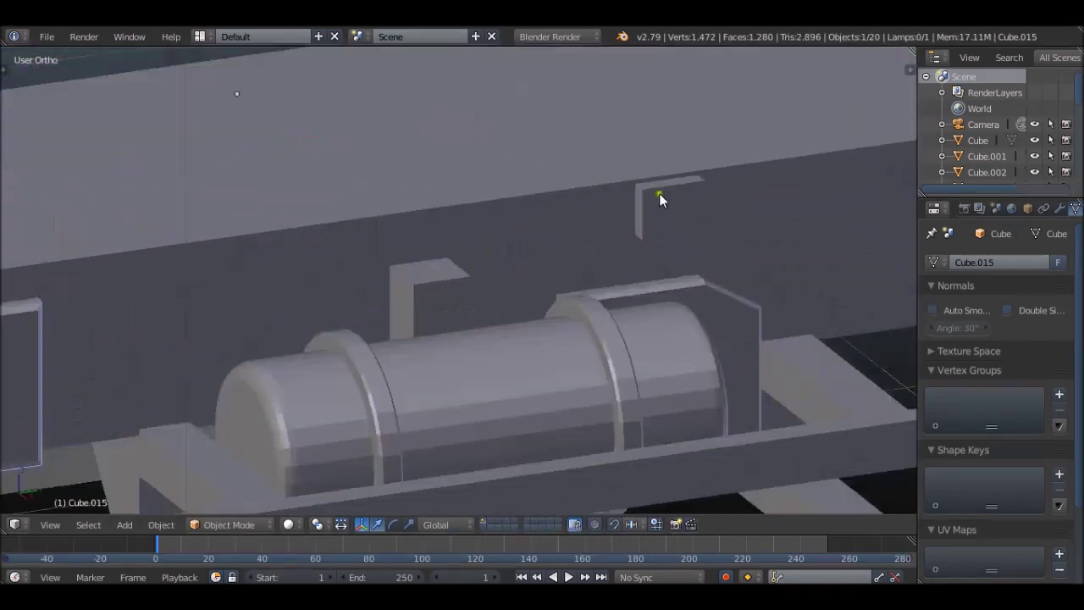
right_click(630, 217)
key(Tab)
scroll(745, 202, up, 2)
middle_drag(746, 203, 557, 116)
key(ctrl+b)
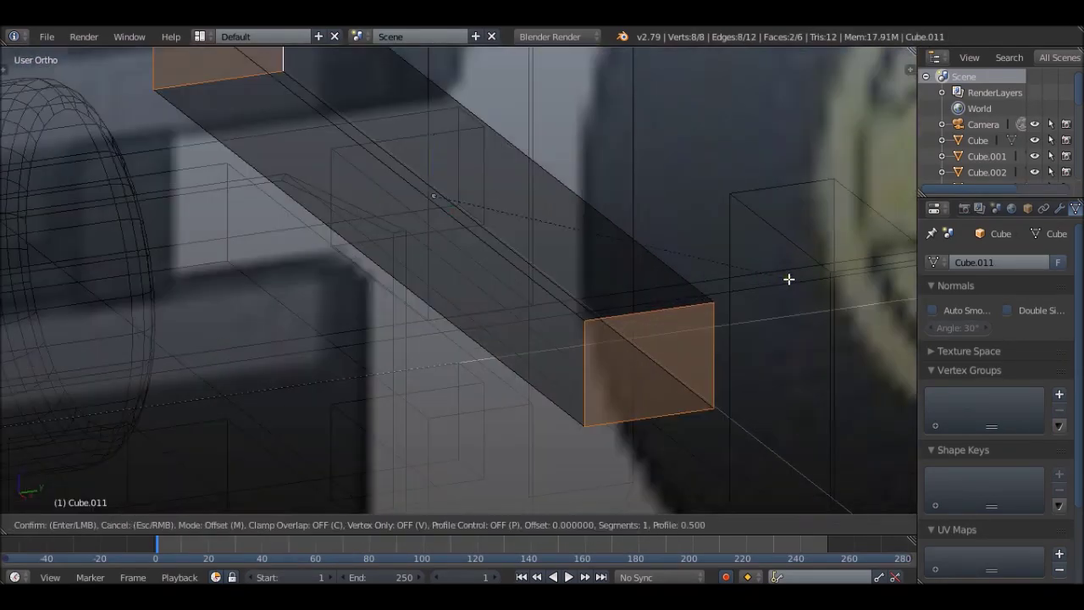
key(Tab)
scroll(499, 377, up, 5)
middle_drag(501, 386, 525, 325)
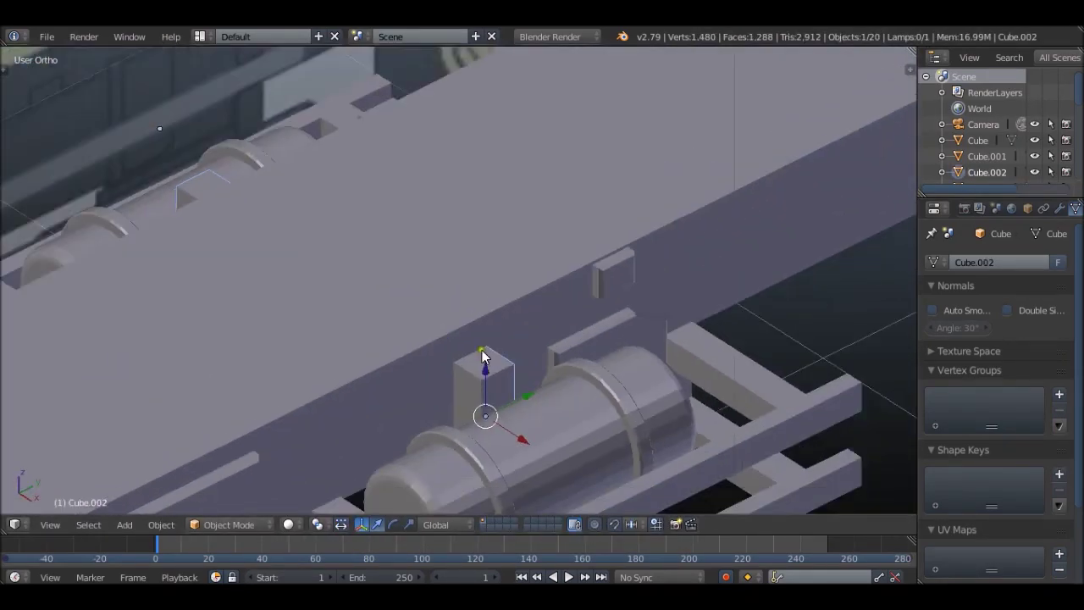
right_click(525, 324)
key(Tab)
scroll(526, 324, up, 2)
right_click(512, 338)
scroll(646, 431, up, 2)
key(ctrl+b)
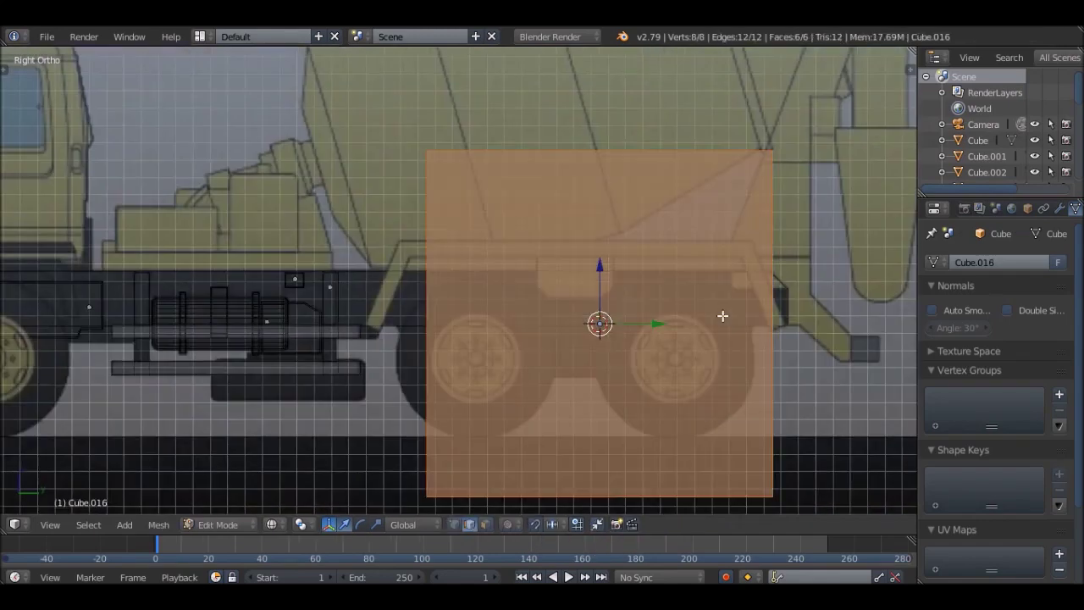
key(s)
- Shrink the new cube and reshape its outline over the blueprint between the rear wheels
click(739, 338)
scroll(555, 279, up, 2)
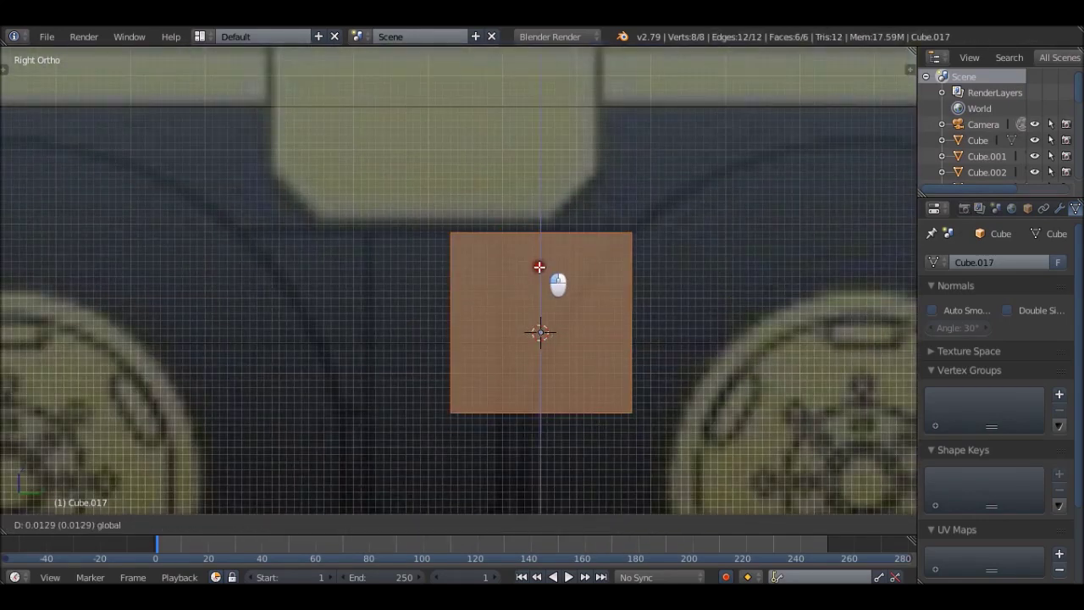
scroll(588, 311, down, 2)
scroll(509, 234, up, 3)
right_click(505, 219)
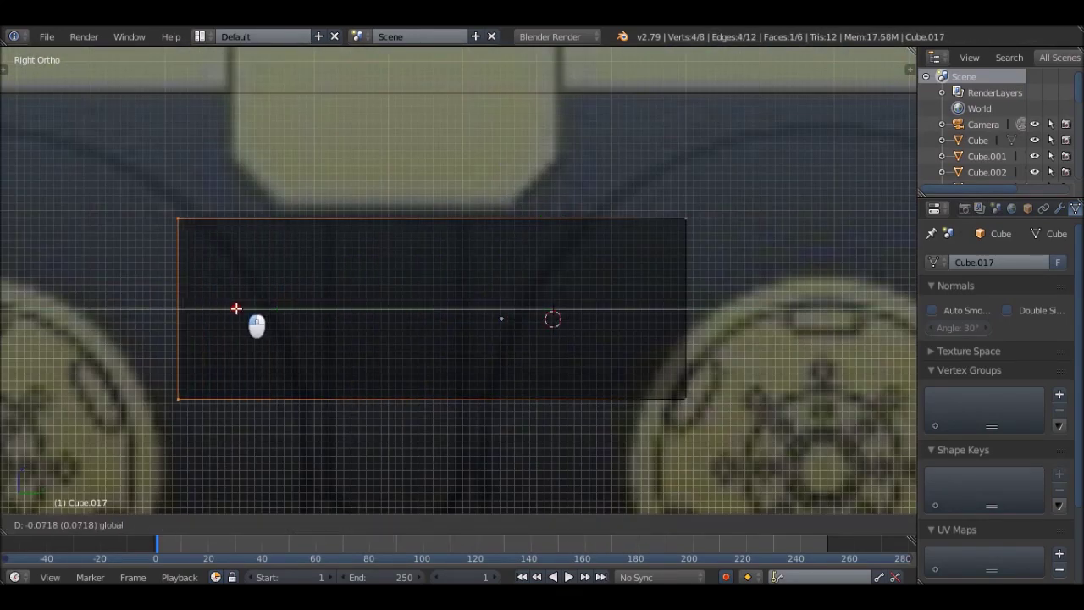
click(149, 306)
scroll(680, 215, down, 3)
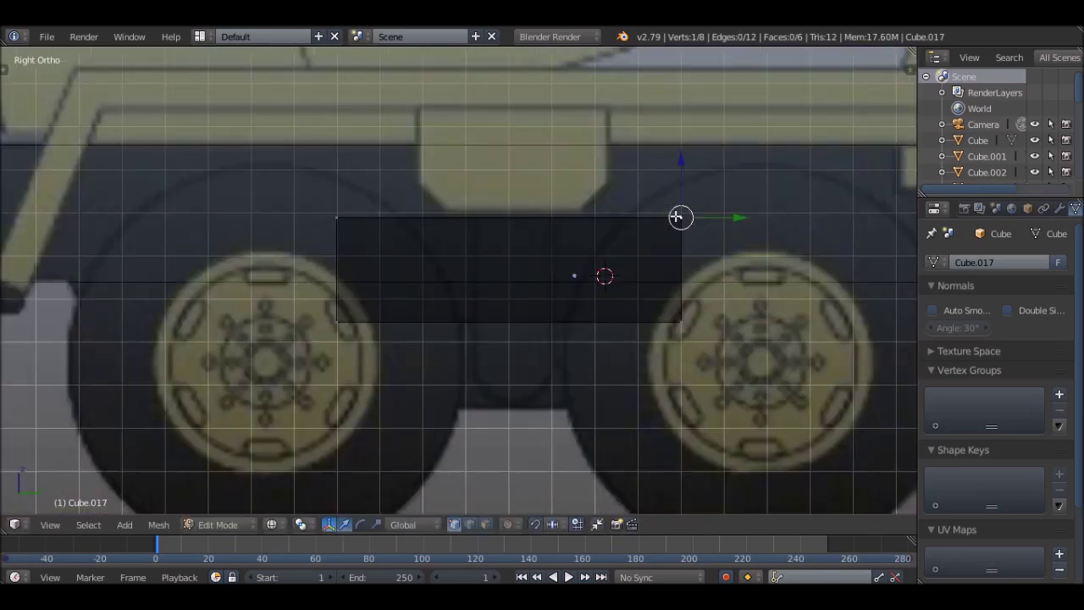
- In top view, position the box and move its side face to fit the blueprint
key(KP_7)
key(a)
scroll(574, 299, up, 3)
scroll(528, 351, up, 5)
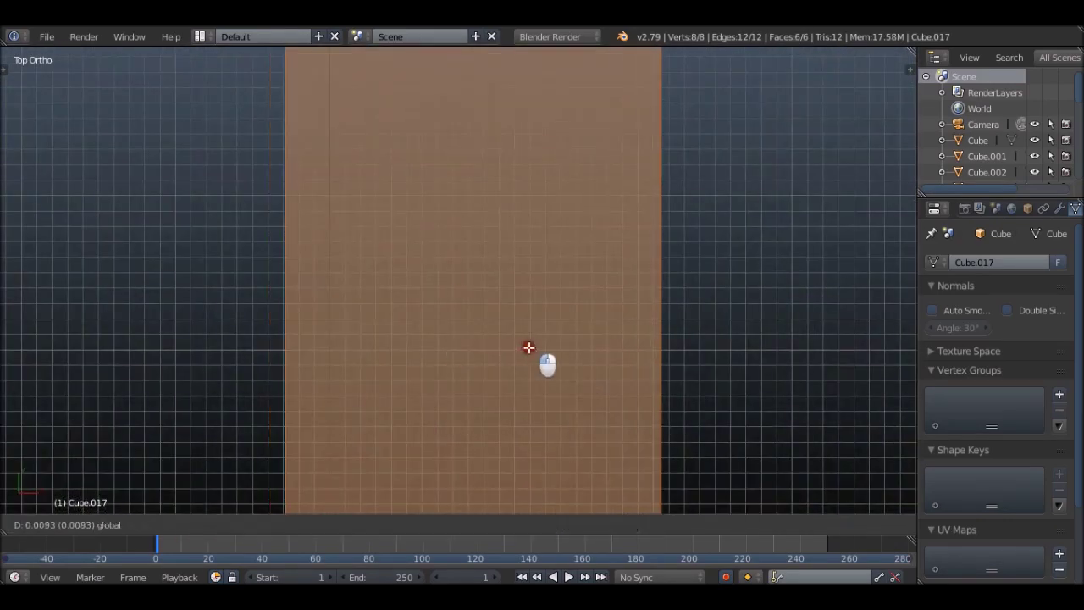
scroll(416, 189, down, 10)
key(c)
click(416, 189)
scroll(689, 235, up, 10)
key(g)
click(632, 486)
scroll(632, 486, down, 5)
- Try beveling two opposite faces of the box, then undo the bevel
middle_drag(632, 486, 541, 183)
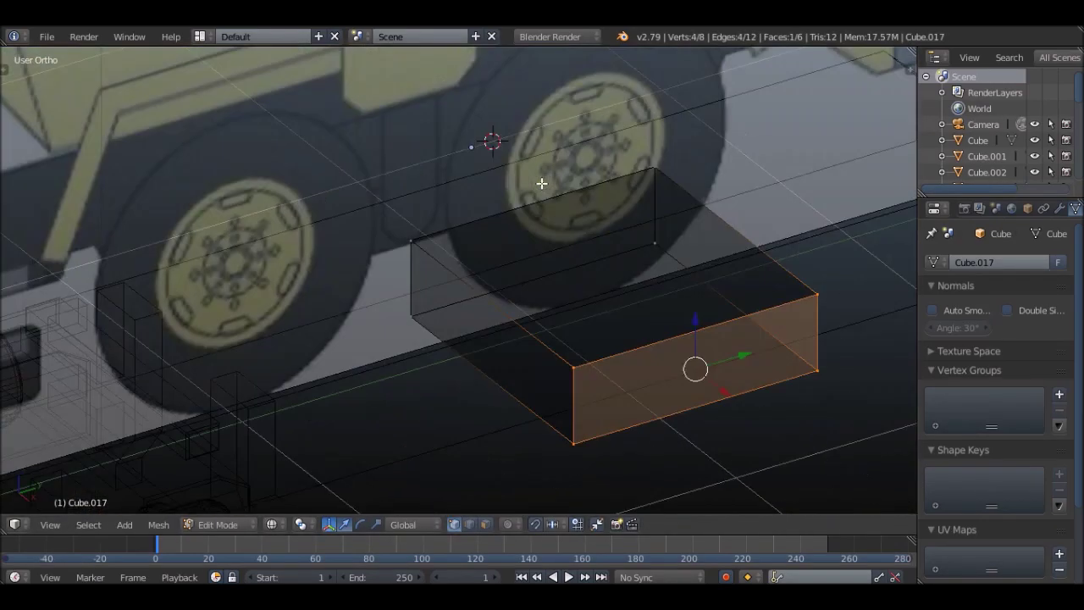
click(534, 246)
scroll(604, 370, up, 3)
shift+click(687, 356)
key(i)
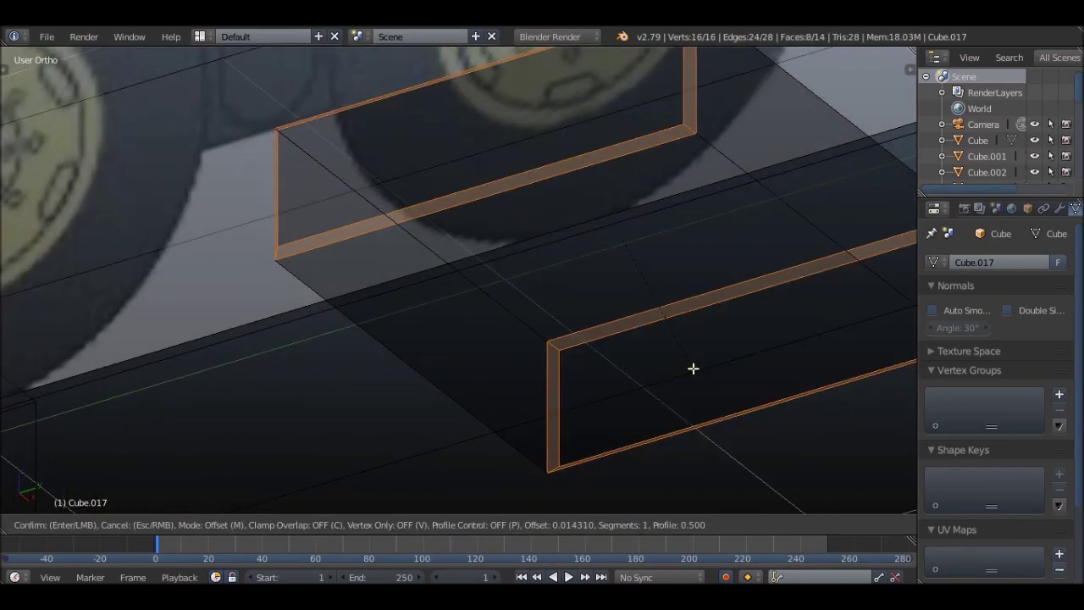
click(693, 368)
key(KP_3)
key(z)
key(ctrl+z)
scroll(634, 319, up, 3)
scroll(652, 343, up, 2)
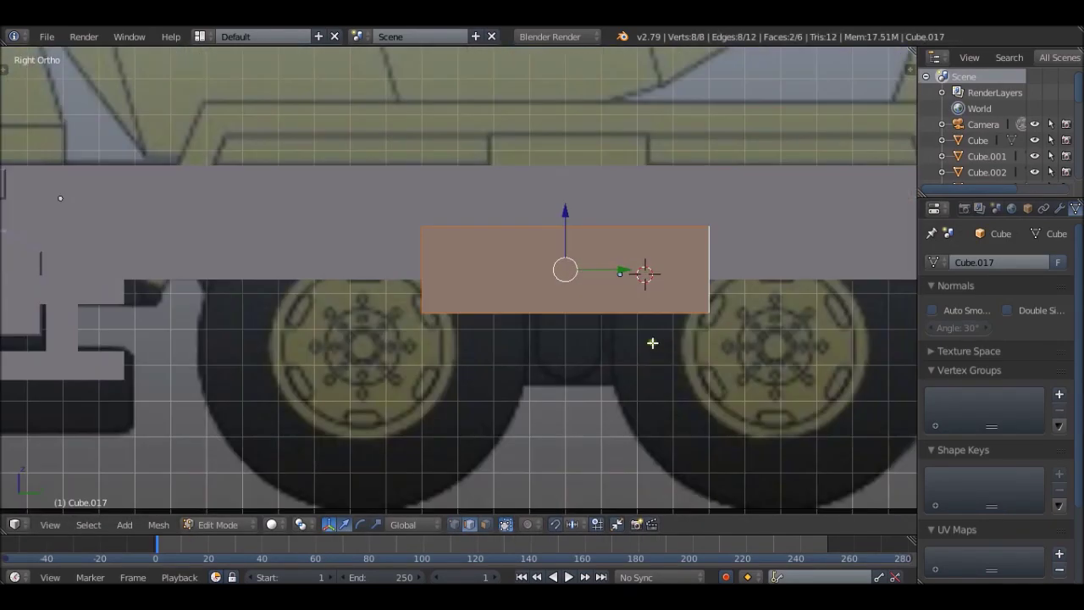
middle_drag(619, 343, 579, 286)
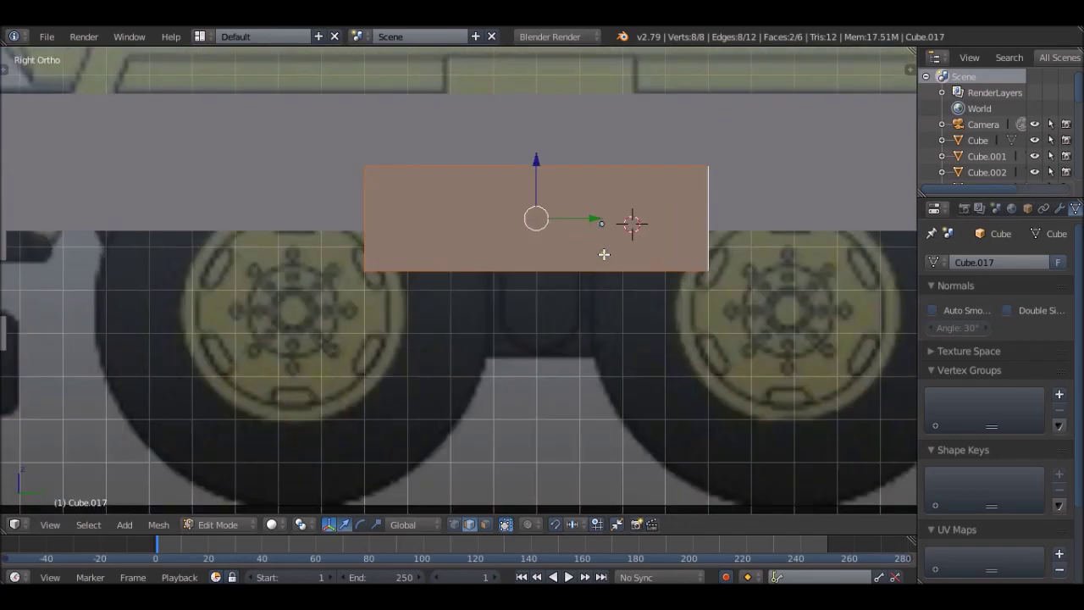
- Extrude one face of the box in side view to lengthen it
right_click(579, 285)
key(KP_3)
key(e)
scroll(590, 354, up, 3)
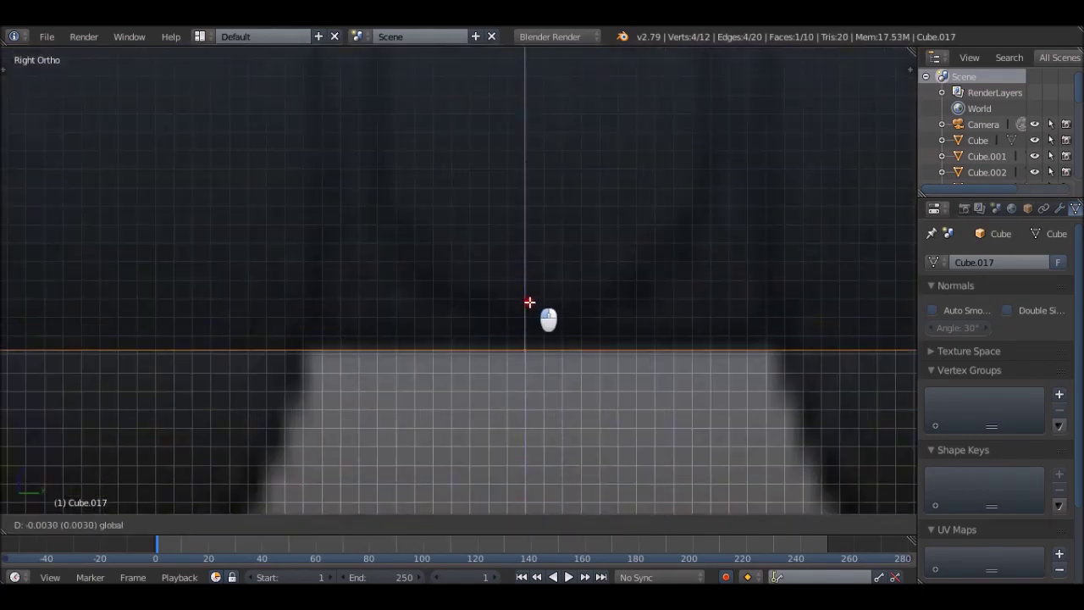
scroll(552, 317, down, 4)
click(567, 279)
scroll(329, 247, up, 2)
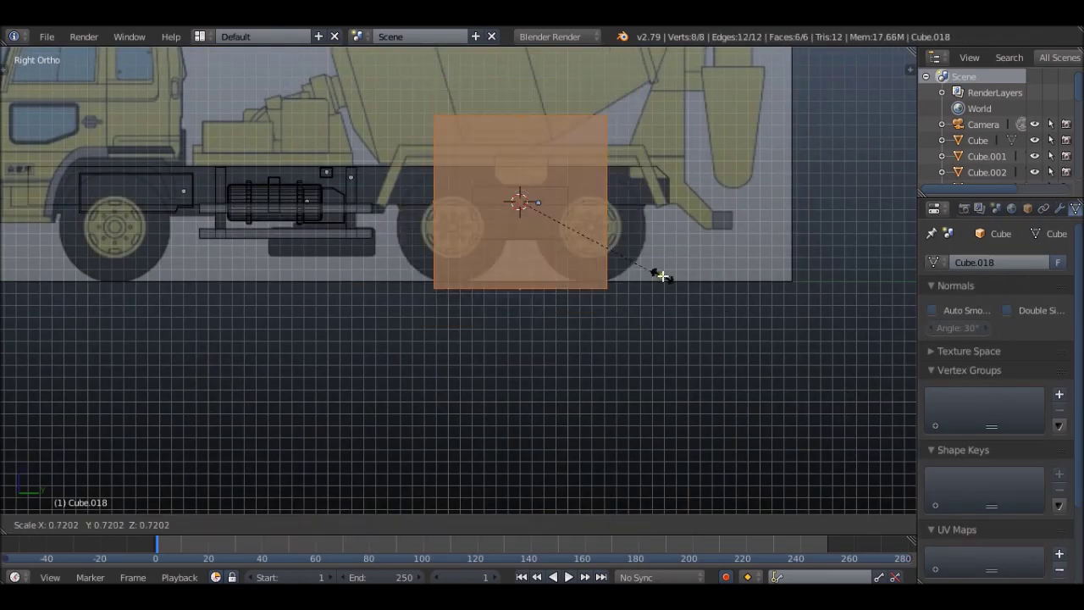
- Move the bracket's face along X in top view to narrow it to the blueprint
scroll(603, 215, up, 3)
scroll(603, 215, up, 2)
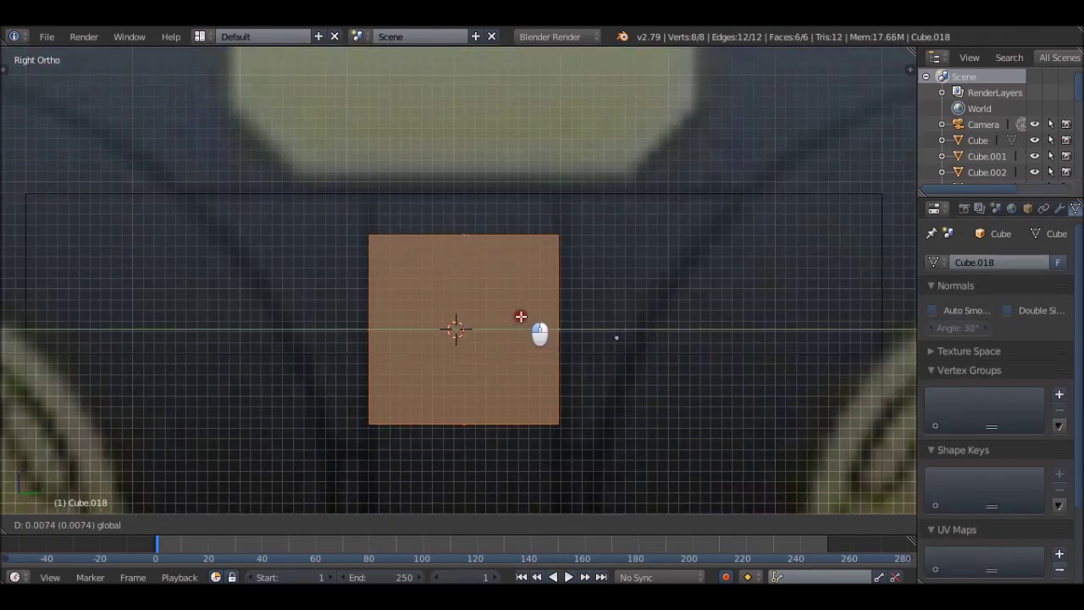
click(473, 229)
key(g)
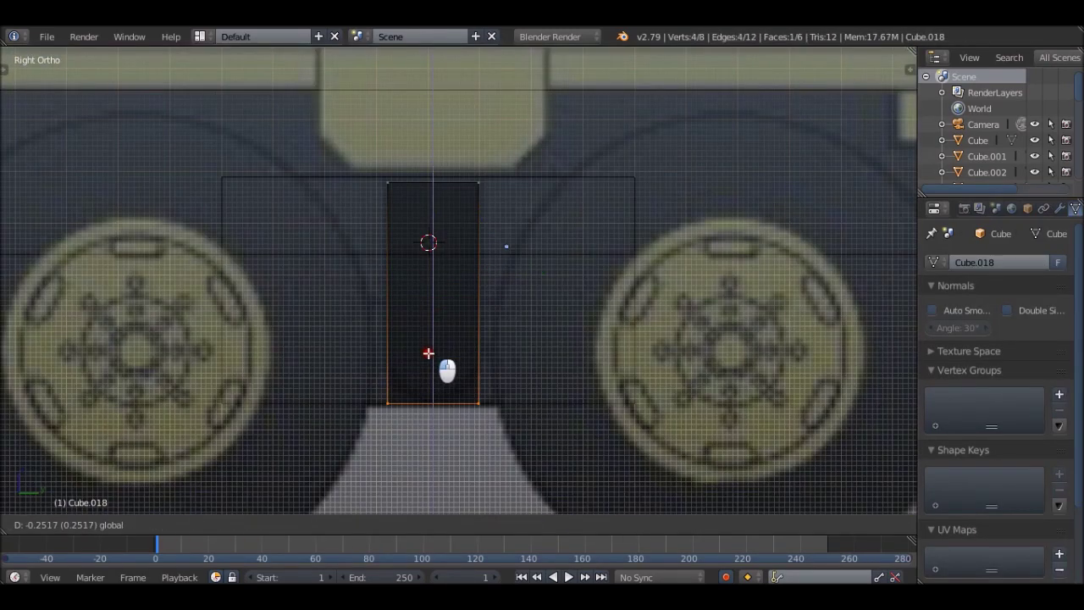
key(KP_7)
scroll(533, 254, up, 4)
scroll(581, 297, down, 4)
scroll(448, 235, up, 1)
key(g)
key(x)
click(846, 270)
scroll(751, 315, up, 2)
key(KP_3)
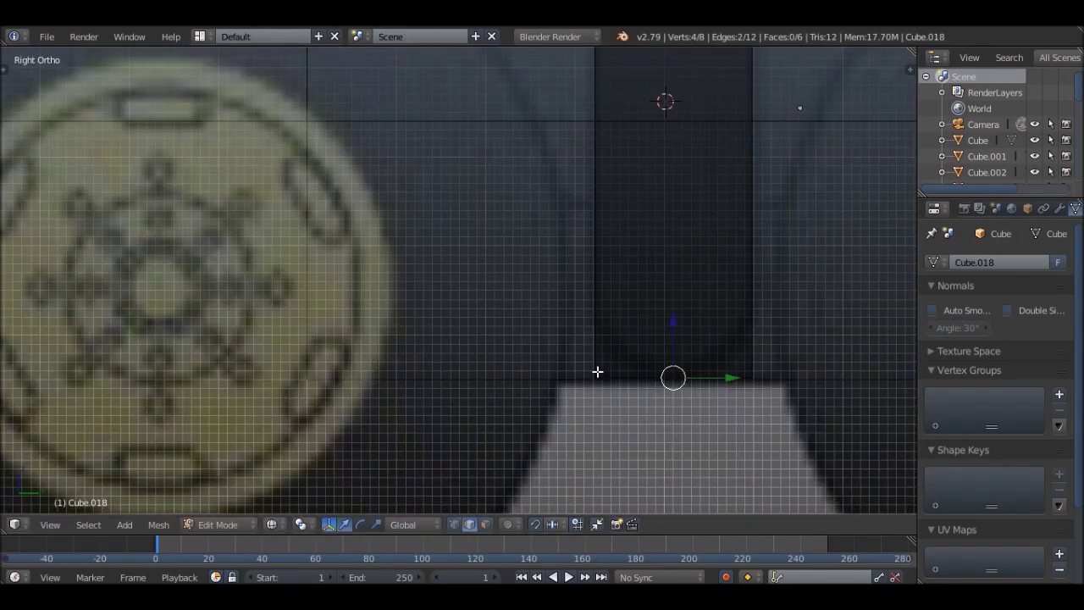
- Bevel the bracket's bottom edges and side-face rims into a rounded U shape
key(ctrl+b)
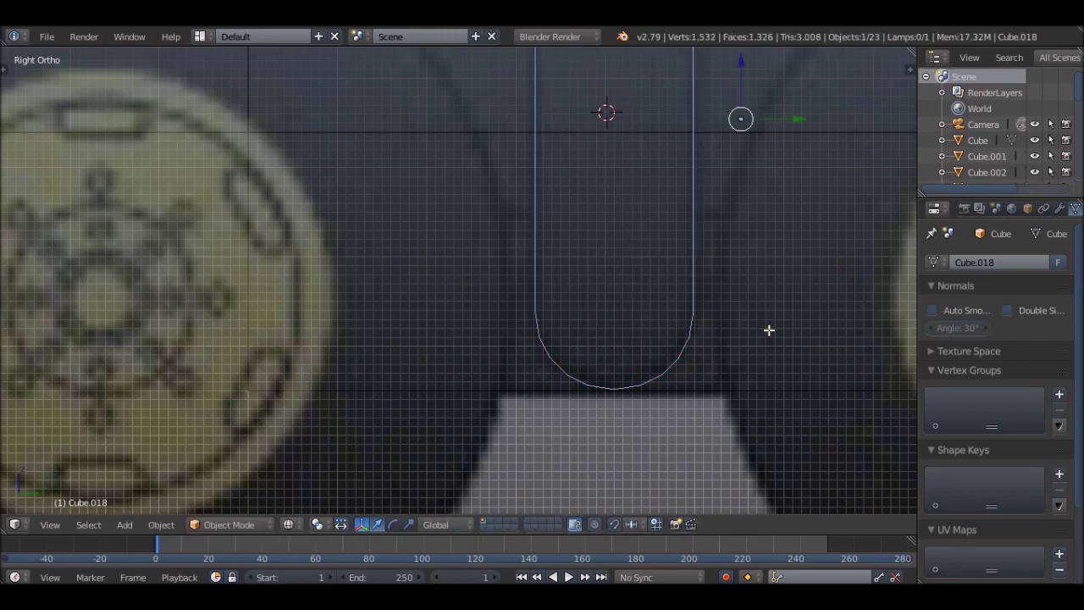
middle_drag(769, 330, 784, 290)
key(ctrl+Tab)
click(785, 291)
scroll(849, 219, up, 2)
key(ctrl+b)
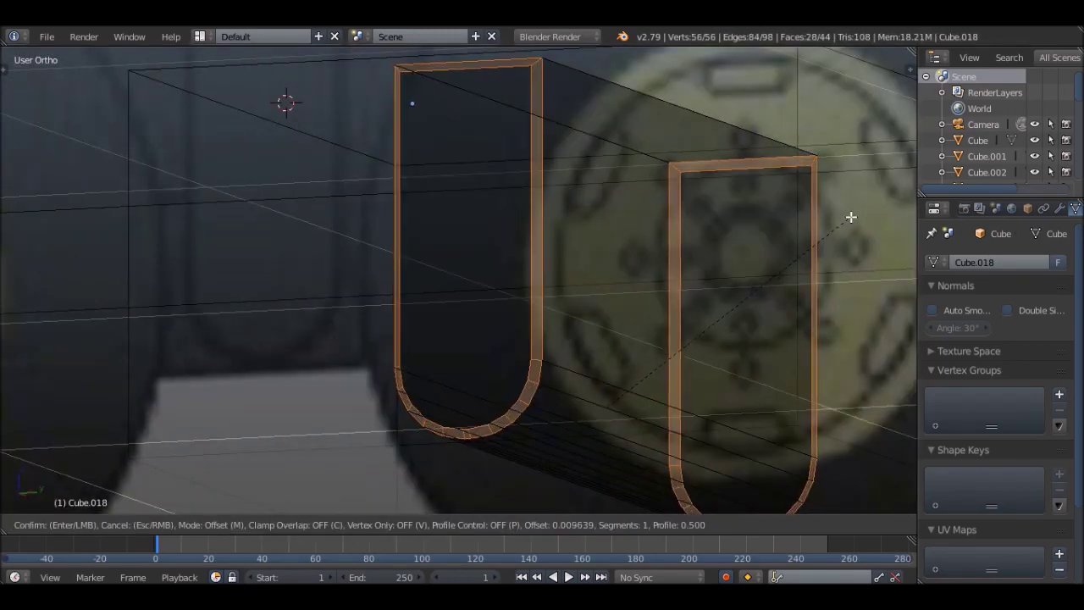
scroll(672, 292, down, 3)
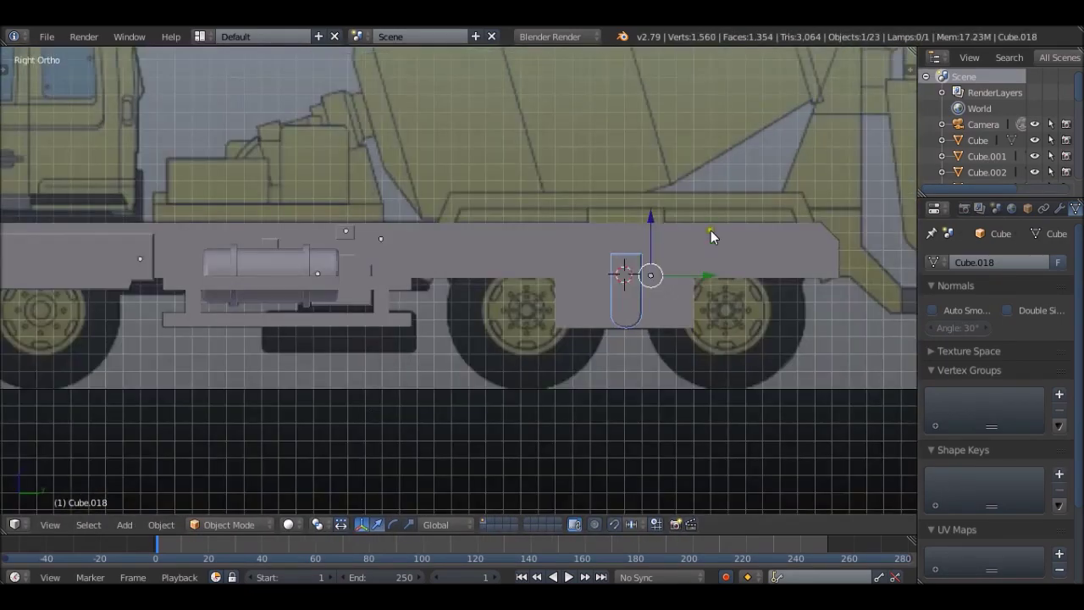
middle_drag(703, 260, 590, 361)
key(KP_3)
scroll(677, 295, up, 4)
shift+middle_drag(572, 178, 805, 273)
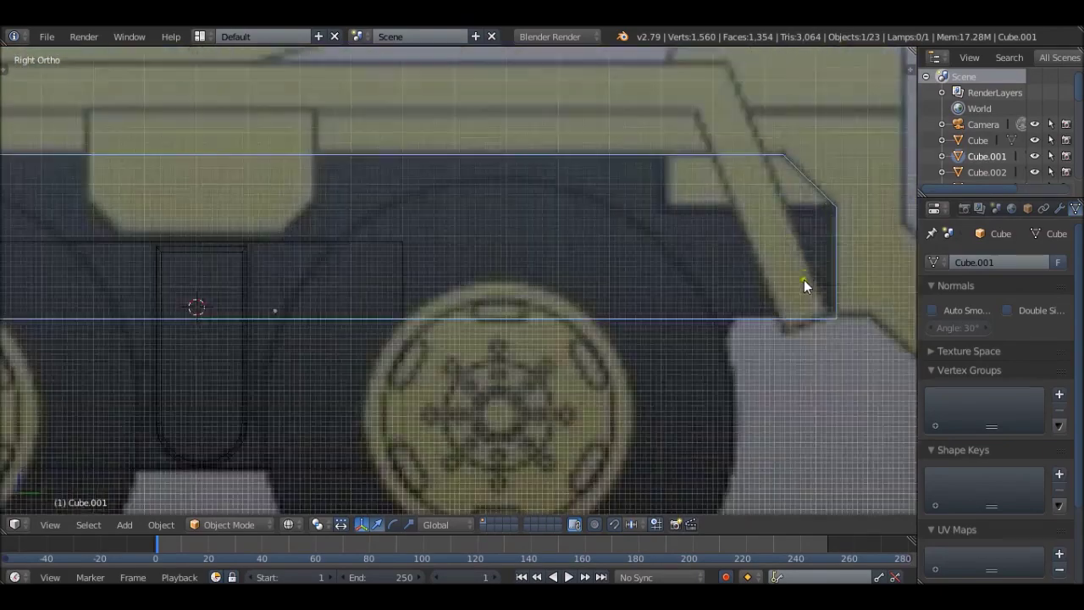
scroll(624, 200, down, 2)
mouse_move(621, 200)
middle_down()
mouse_move(330, 249)
mouse_move(585, 269)
middle_up()
- Add a new cube in side view and separate it into its own object
key(KP_3)
scroll(585, 269, up, 2)
scroll(593, 246, down, 2)
key(shift+a)
click(533, 226)
key(Tab)
key(p)
click(627, 189)
key(Tab)
key(Tab)
key(KP_Decimal)
key(g)
key(z)
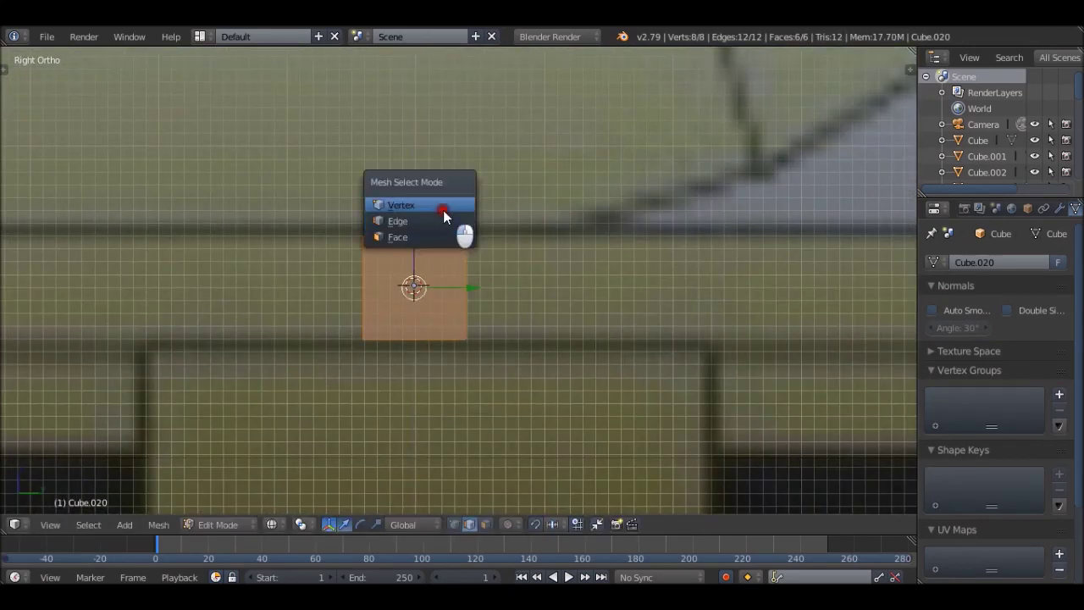
- Resize the cube into a beam and move its right end face over the rear wheels
key(a)
scroll(428, 277, down, 6)
scroll(518, 243, down, 2)
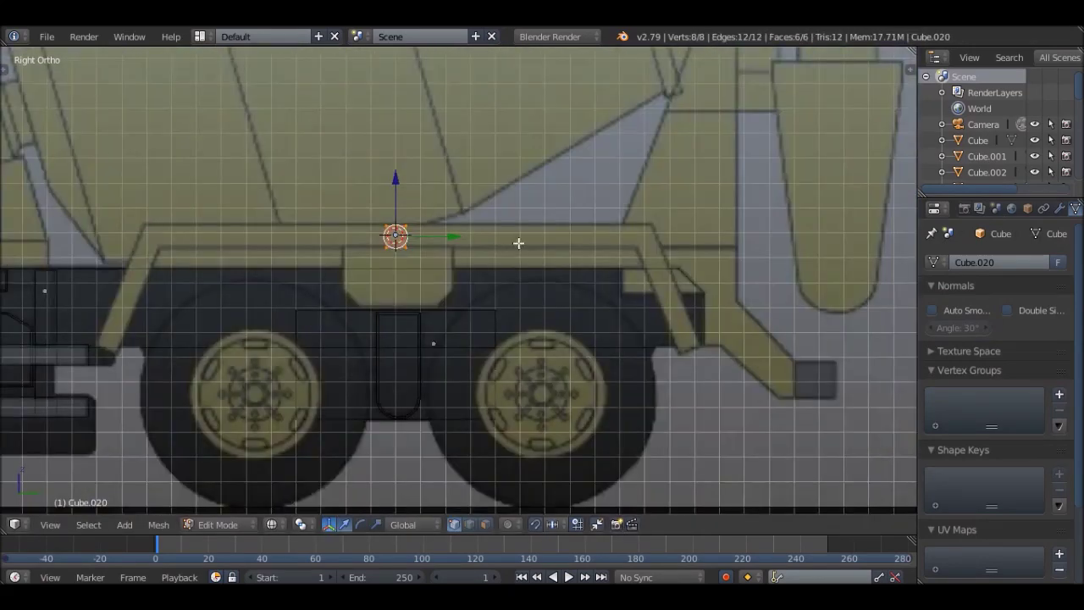
click(603, 176)
scroll(627, 220, up, 5)
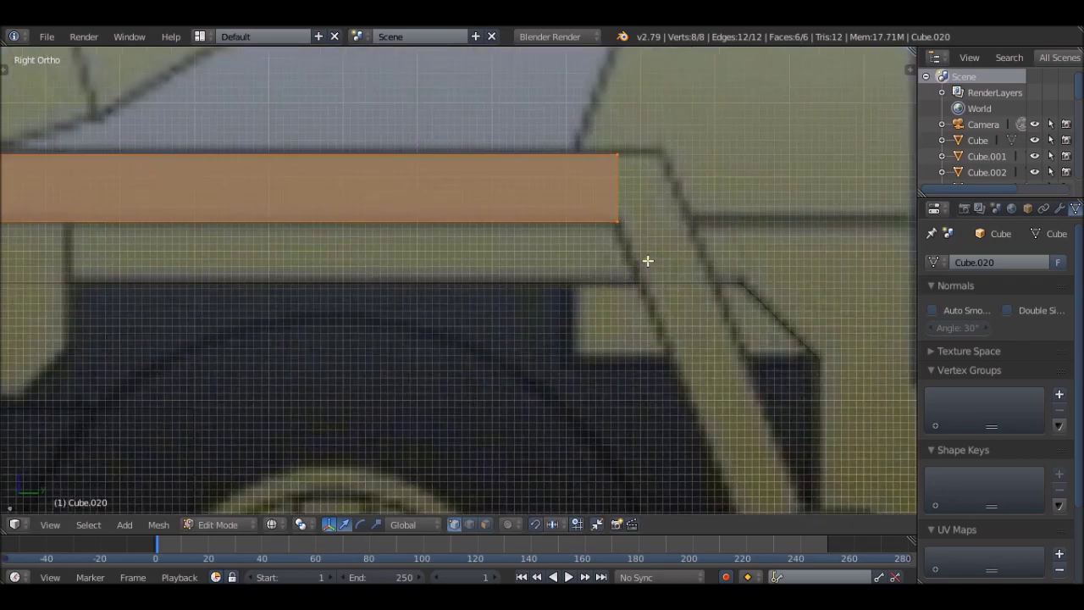
scroll(647, 257, up, 3)
right_click(656, 206)
click(663, 195)
scroll(661, 194, down, 3)
scroll(682, 204, up, 3)
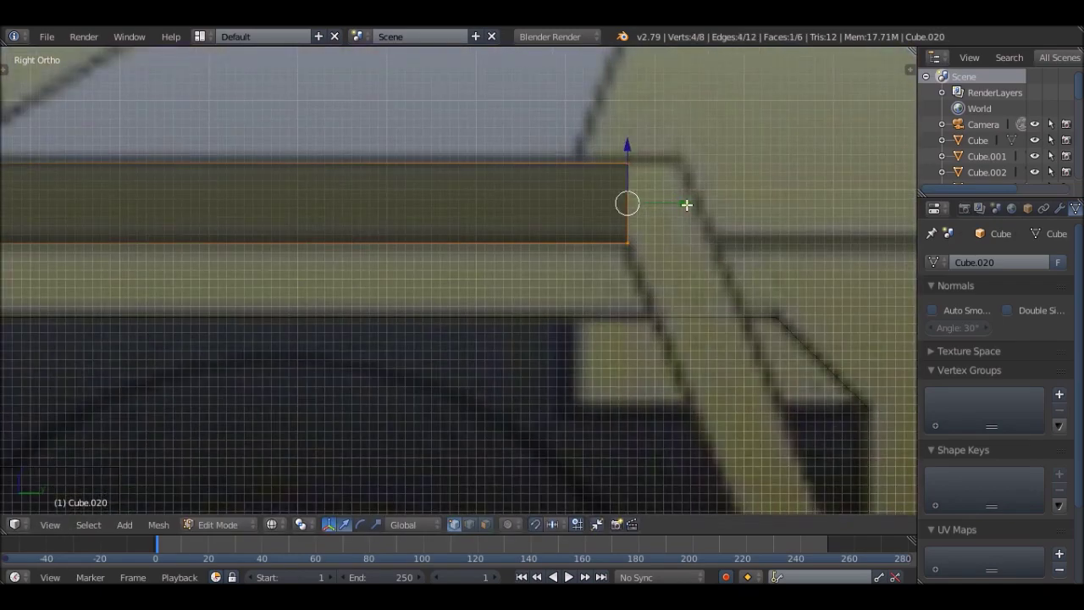
shift+middle_drag(686, 200, 441, 173)
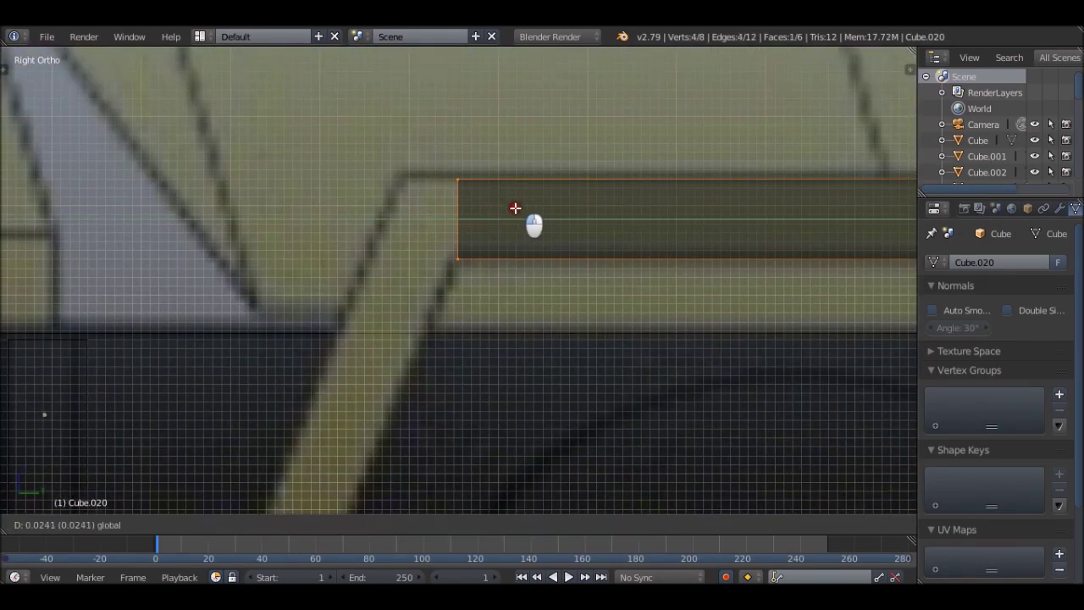
click(515, 208)
- Size and flatten the beam's end section to match the blueprint
scroll(515, 208, down, 4)
middle_drag(515, 207, 465, 198)
scroll(465, 198, up, 3)
key(KP_3)
scroll(841, 197, up, 3)
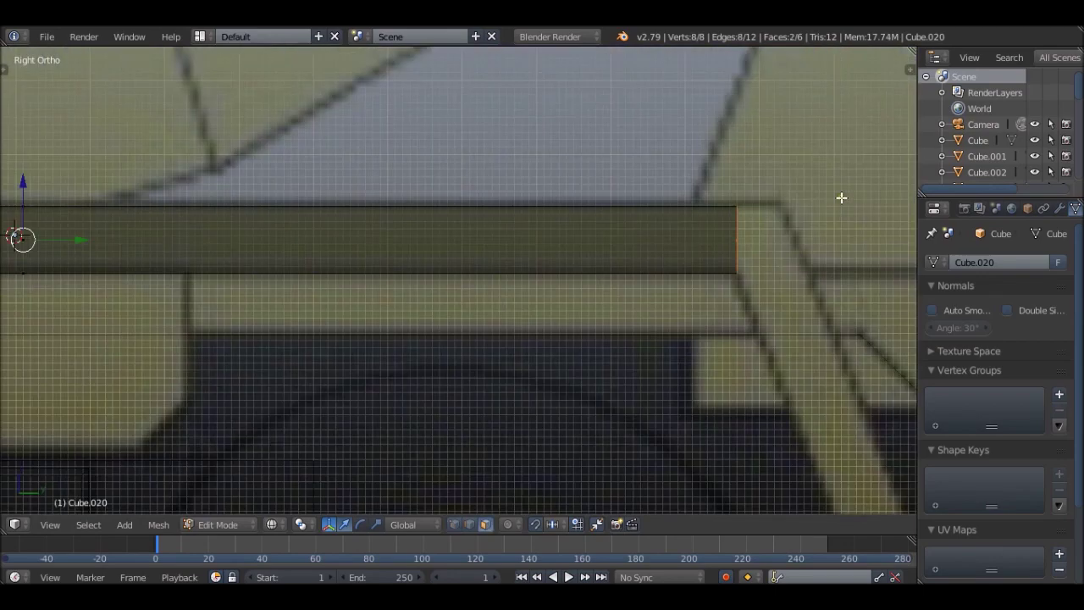
click(900, 190)
scroll(889, 187, down, 4)
scroll(881, 181, up, 5)
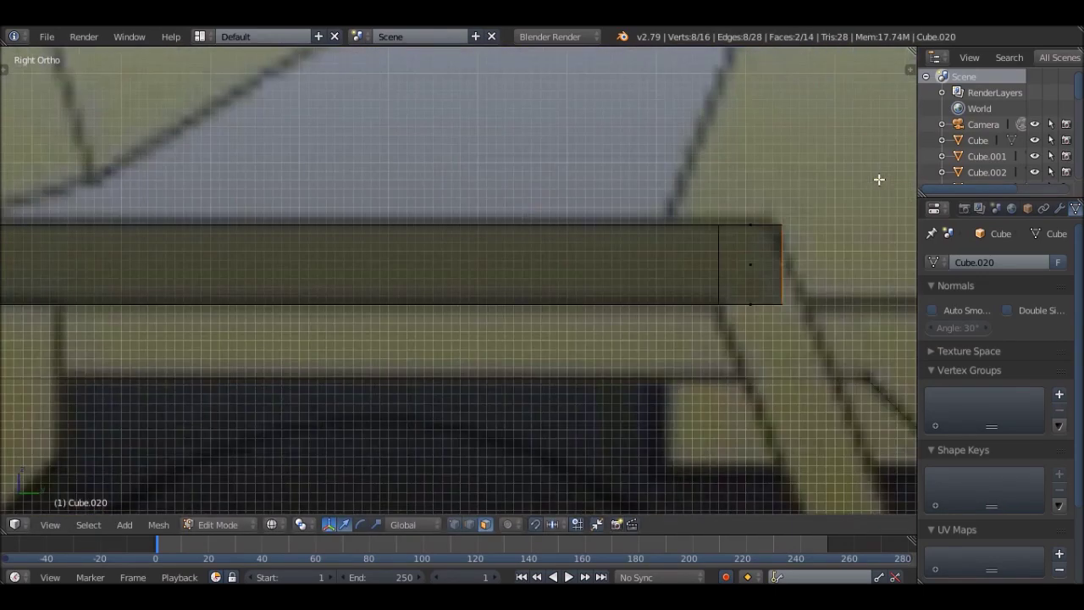
click(867, 181)
scroll(823, 179, down, 4)
scroll(847, 178, up, 2)
scroll(878, 177, up, 2)
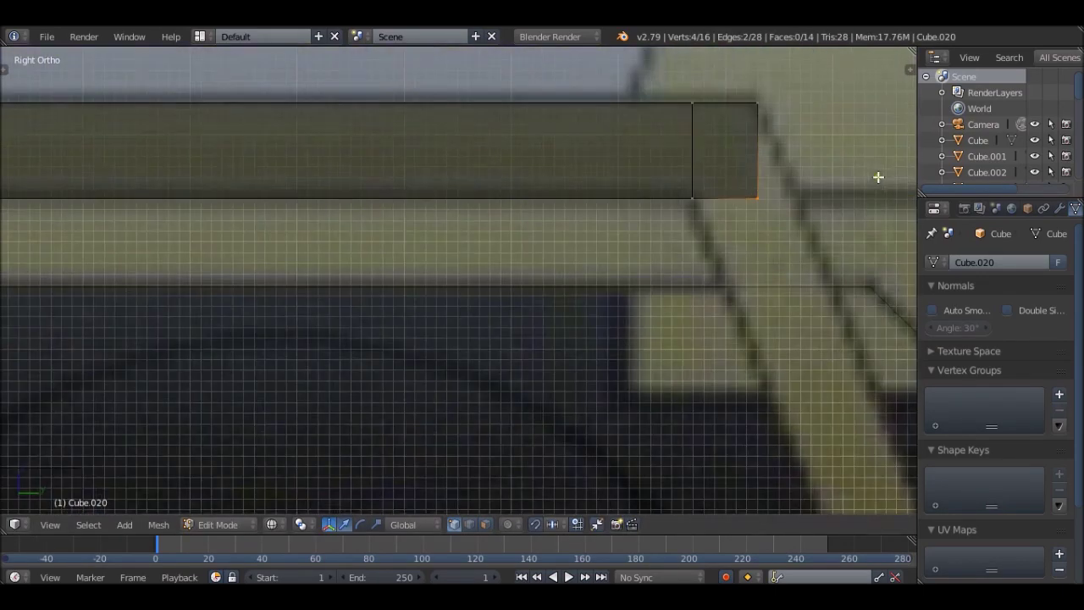
click(7, 174)
- Extend the downward strut and flatten its bottom end by scaling along Y
scroll(598, 184, down, 4)
scroll(654, 177, up, 1)
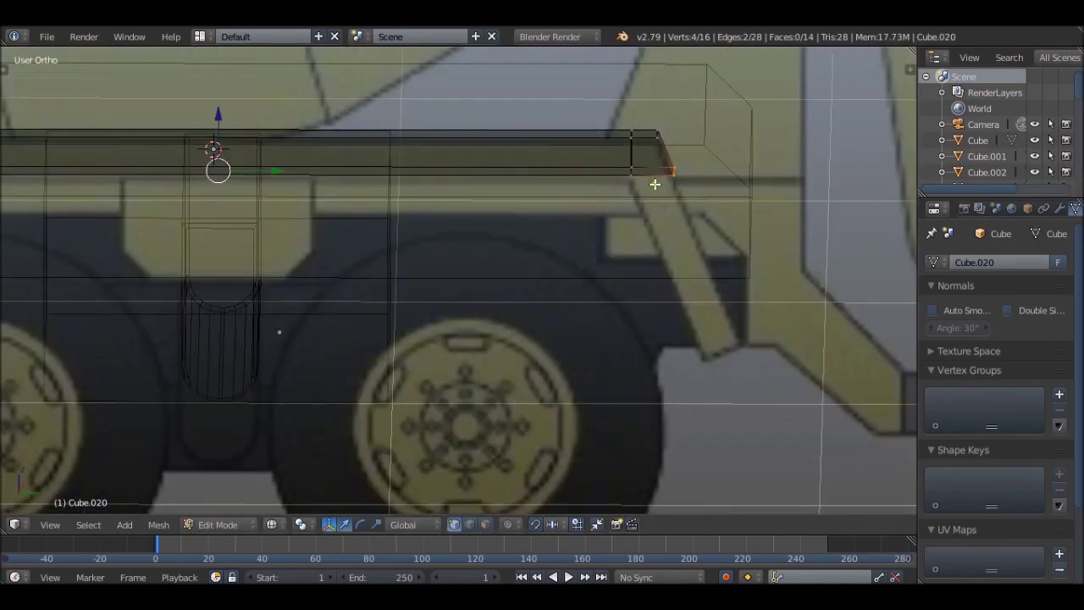
scroll(443, 161, up, 3)
scroll(763, 142, down, 3)
click(770, 261)
scroll(769, 261, up, 4)
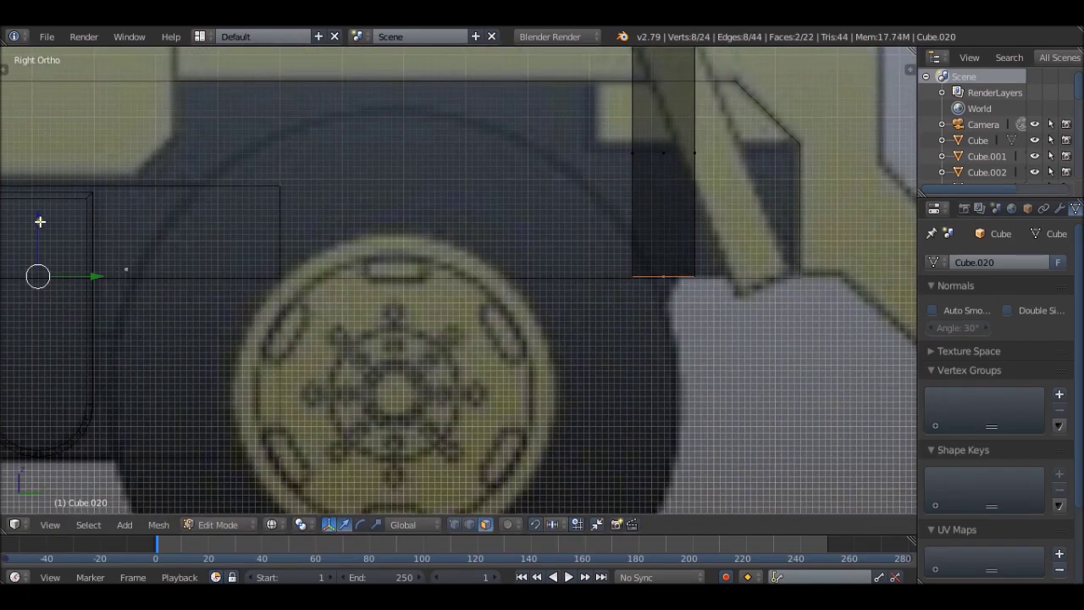
scroll(350, 183, down, 4)
key(ctrl+Tab)
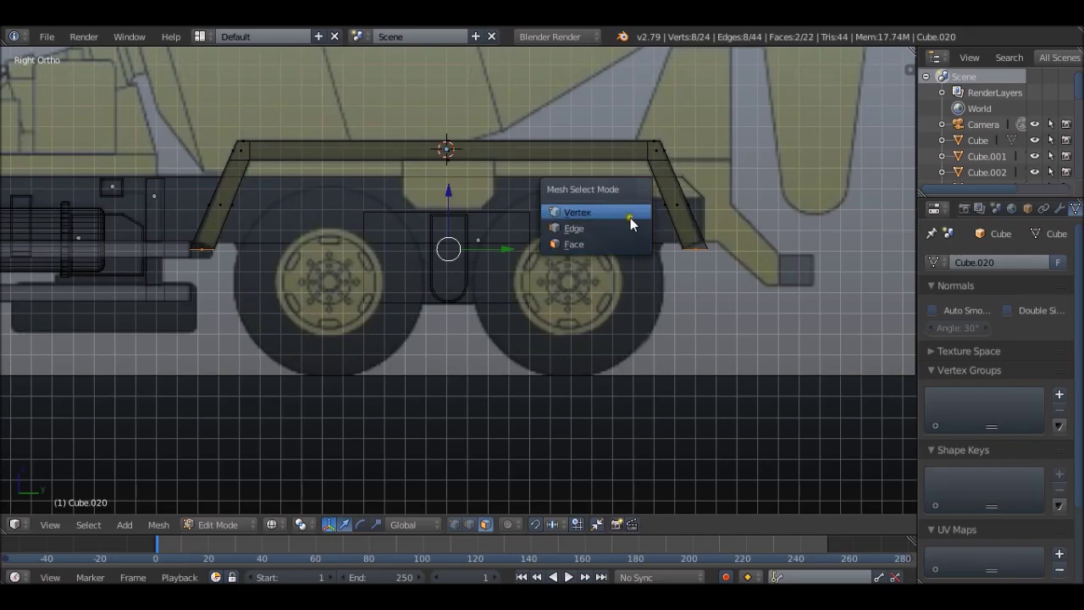
scroll(307, 264, up, 5)
key(s)
key(y)
scroll(673, 213, up, 2)
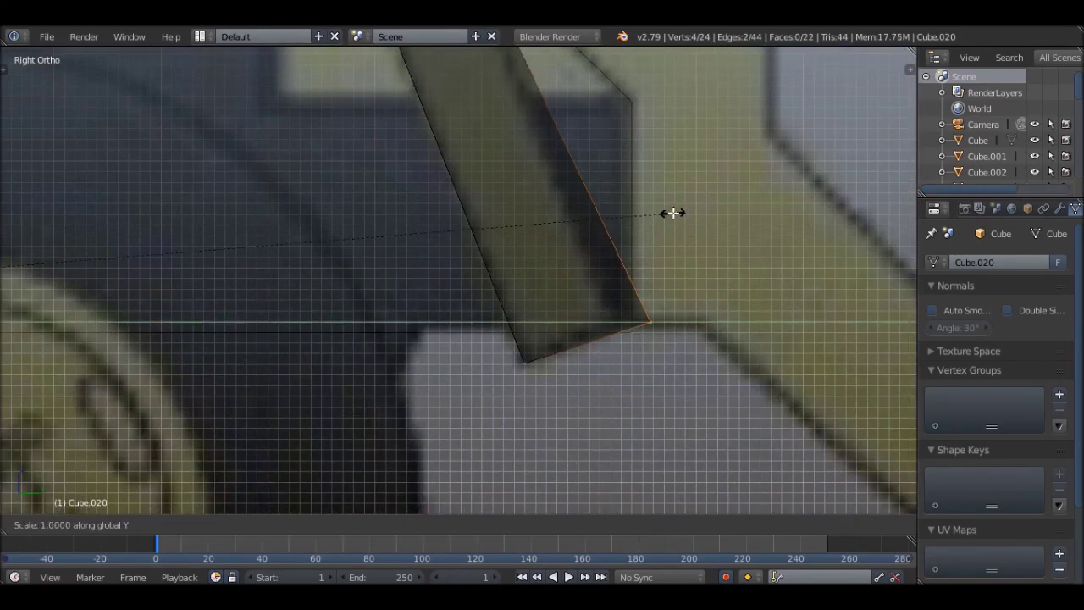
click(655, 221)
scroll(655, 222, down, 4)
scroll(327, 237, up, 2)
- Adjust the bar's height and scaling to finish the sloping-legged frame
right_click(69, 353)
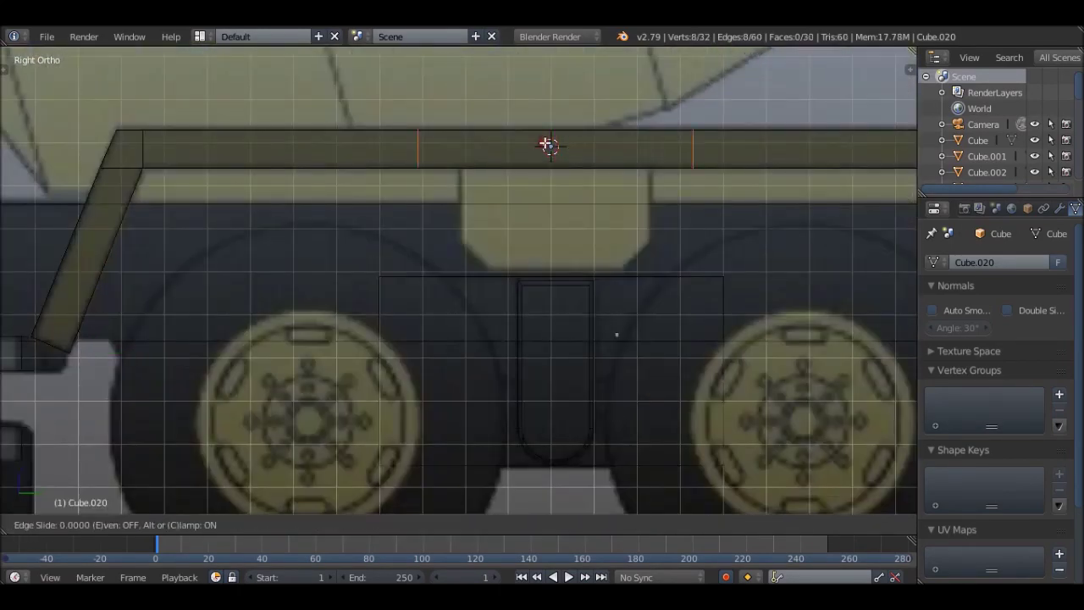
click(527, 148)
scroll(673, 108, down, 1)
click(602, 86)
scroll(588, 128, down, 2)
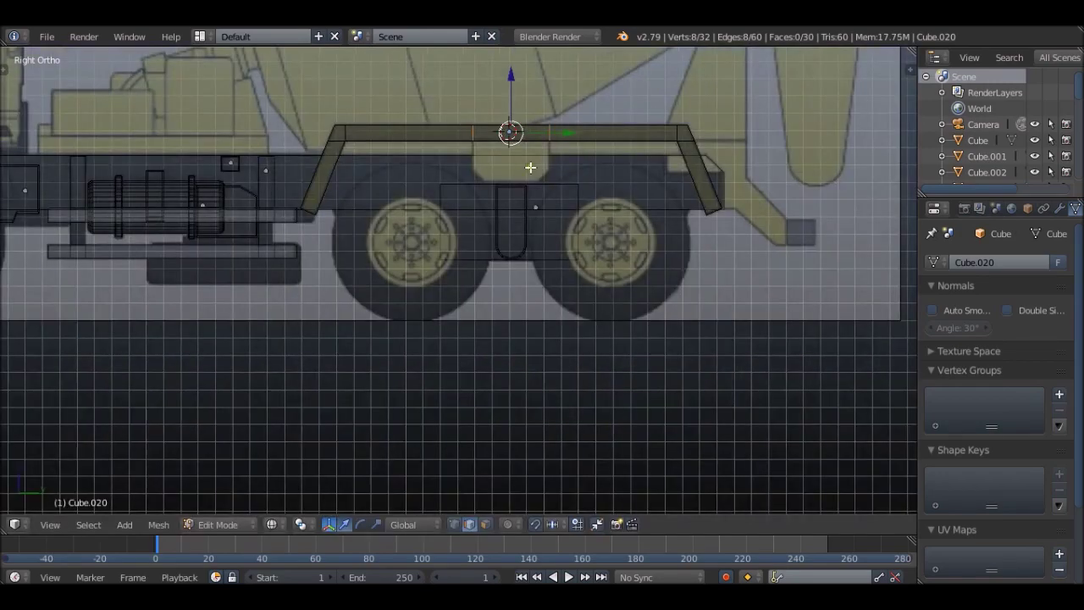
scroll(554, 165, up, 1)
middle_drag(554, 164, 465, 161)
- Select the whole fender bar and slide it sideways in top view to the truck's width
key(a)
key(KP_7)
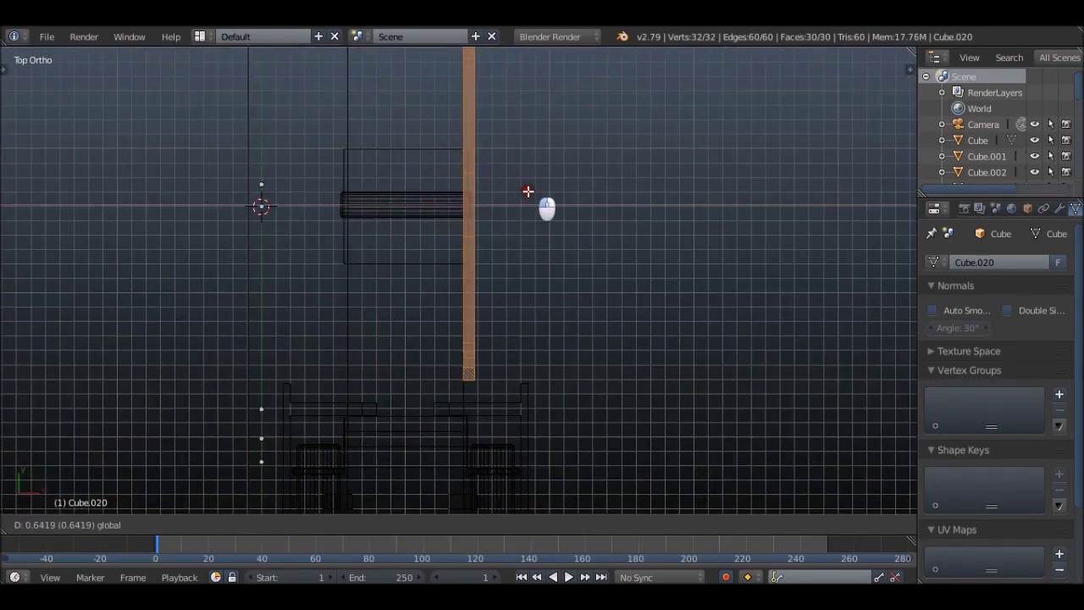
click(527, 192)
scroll(527, 192, down, 1)
shift+middle_drag(508, 50, 473, 155)
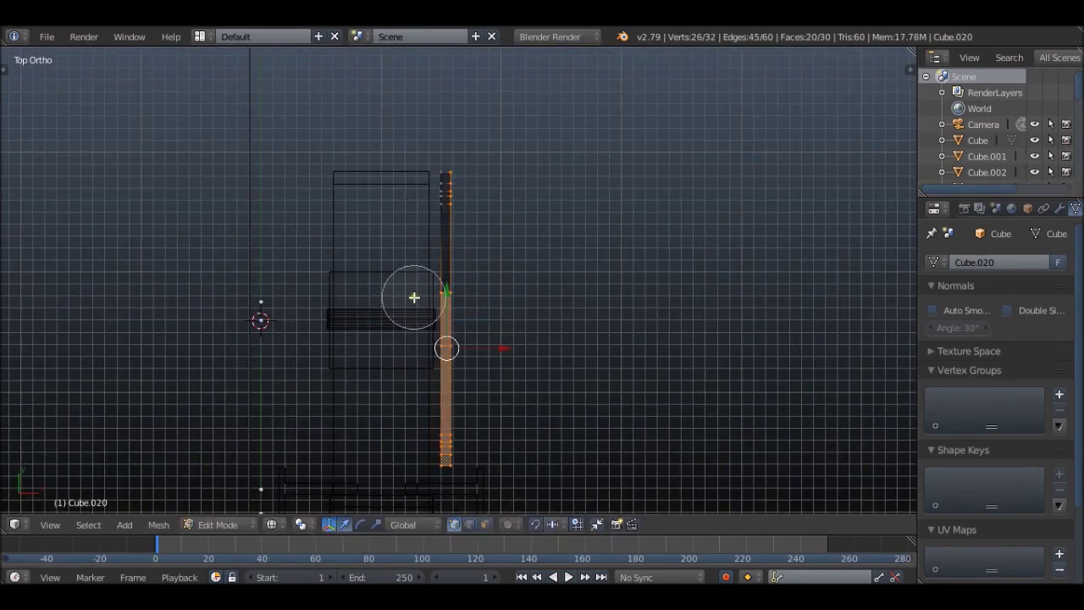
middle_drag(490, 354, 562, 279)
- Align the fender frame against the blueprint in front view and check it in 3D
key(KP_1)
scroll(510, 263, up, 3)
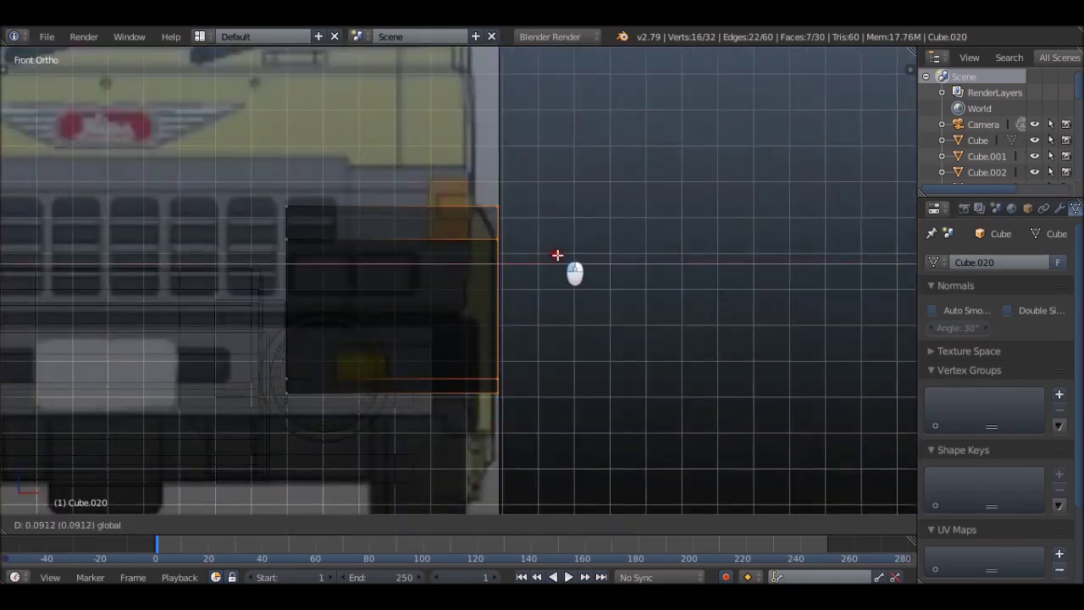
click(553, 252)
middle_drag(484, 211, 506, 285)
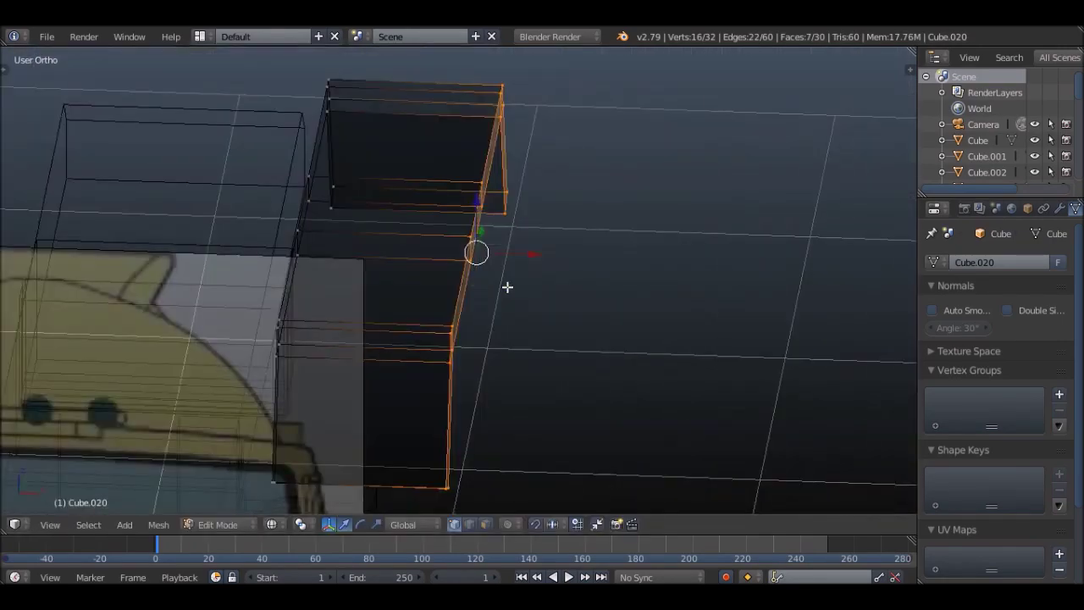
scroll(423, 202, down, 3)
mouse_move(423, 202)
middle_down()
mouse_move(426, 271)
mouse_move(556, 271)
mouse_move(670, 251)
middle_up()
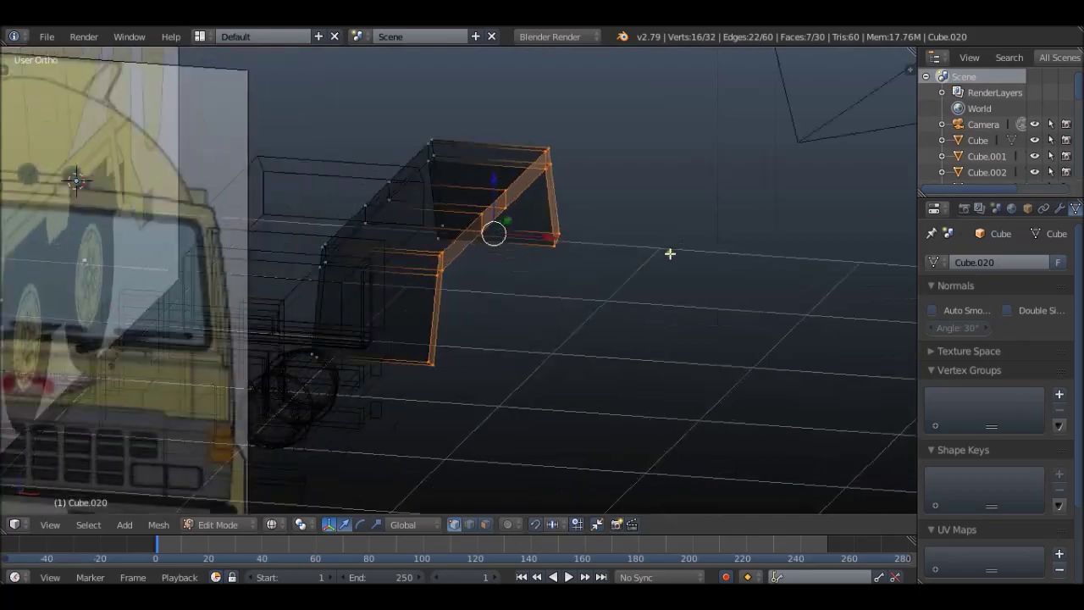
scroll(363, 196, up, 4)
scroll(363, 196, down, 4)
- Extrude and scale the frame's end face into a slanted end panel
key(KP_7)
key(e)
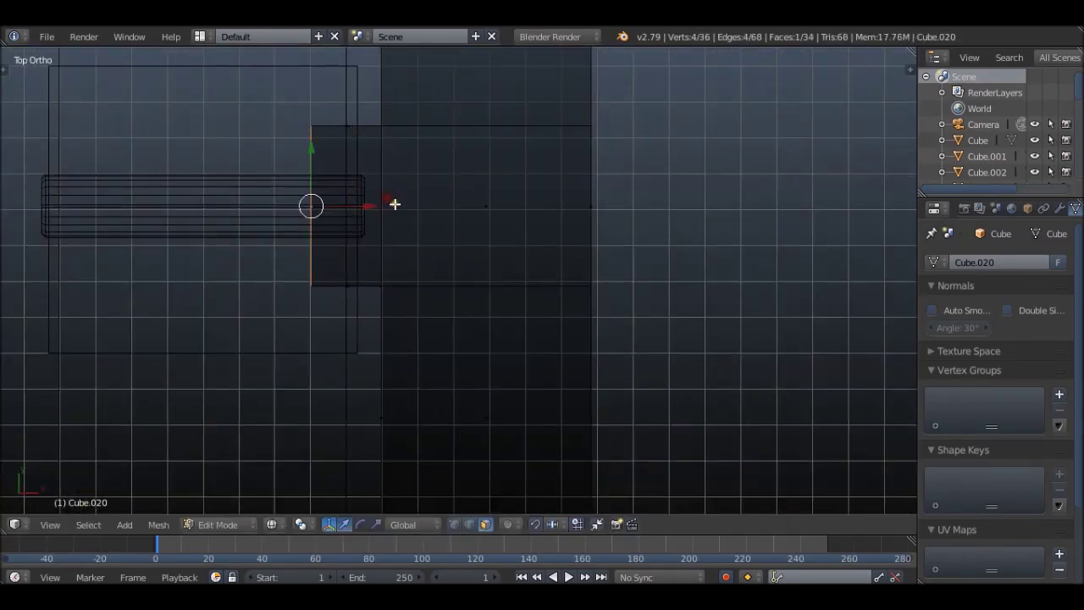
key(KP_3)
scroll(409, 311, up, 4)
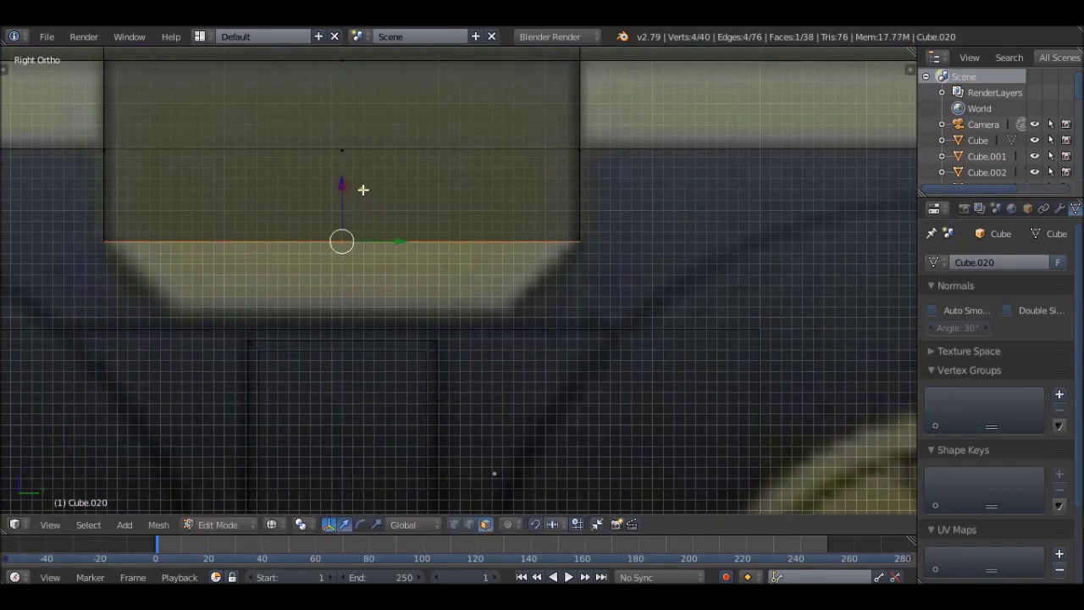
click(607, 261)
middle_drag(607, 261, 639, 280)
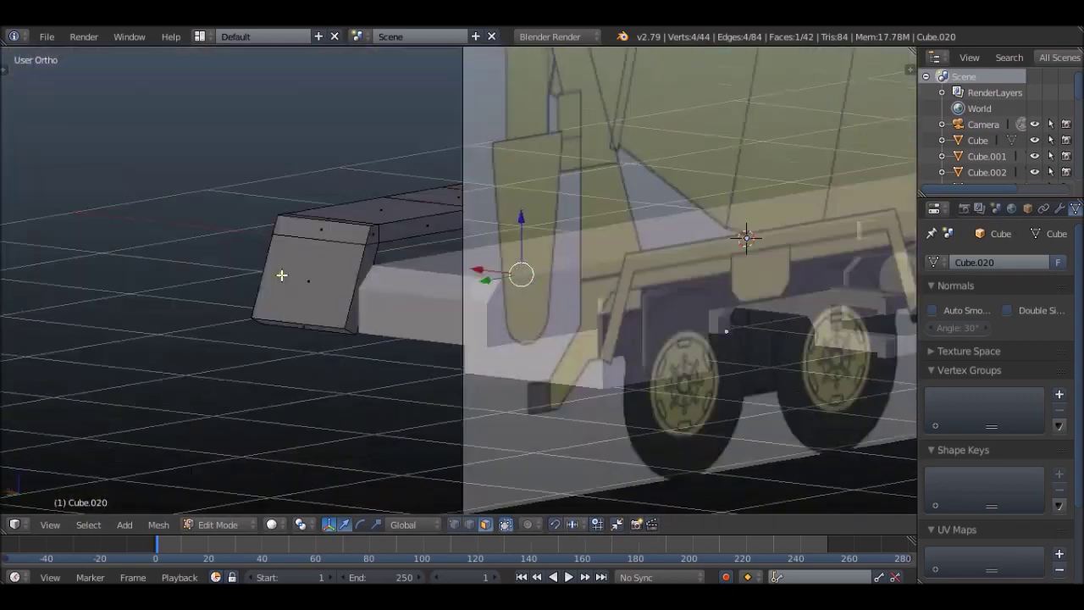
- Select the outer edge loops along both legs of the fender frame
key(ctrl+Tab)
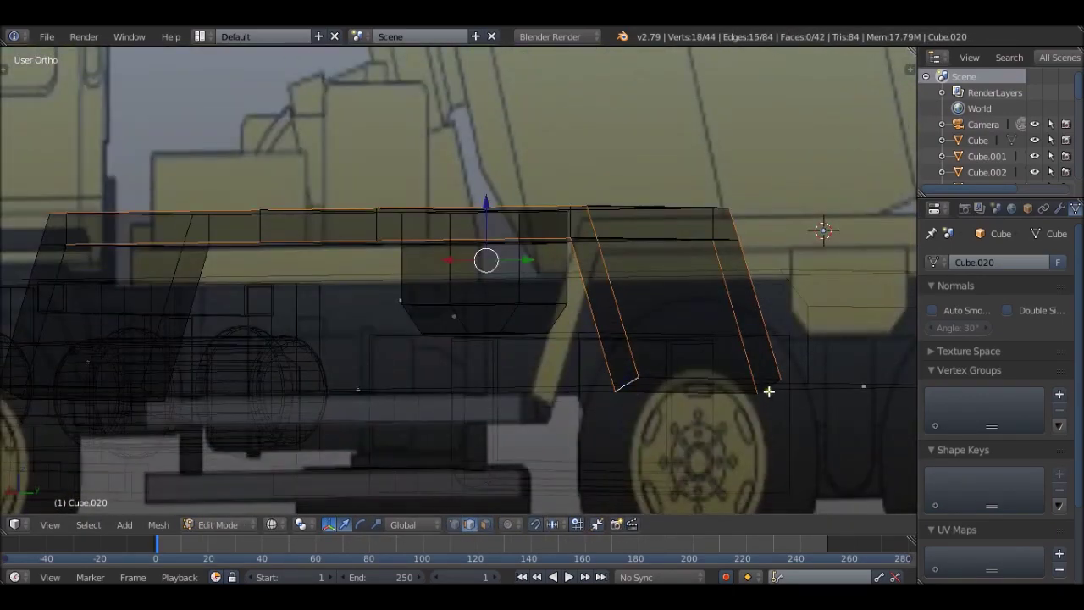
mouse_move(674, 422)
middle_down()
mouse_move(111, 312)
mouse_move(192, 203)
middle_up()
ctrl+click(441, 377)
ctrl+click(191, 203)
scroll(414, 280, up, 2)
mouse_move(415, 280)
shift+middle_down()
mouse_move(318, 268)
mouse_move(375, 206)
shift+middle_up()
scroll(375, 206, up, 2)
ctrl+click(770, 187)
shift+middle_drag(770, 186, 614, 196)
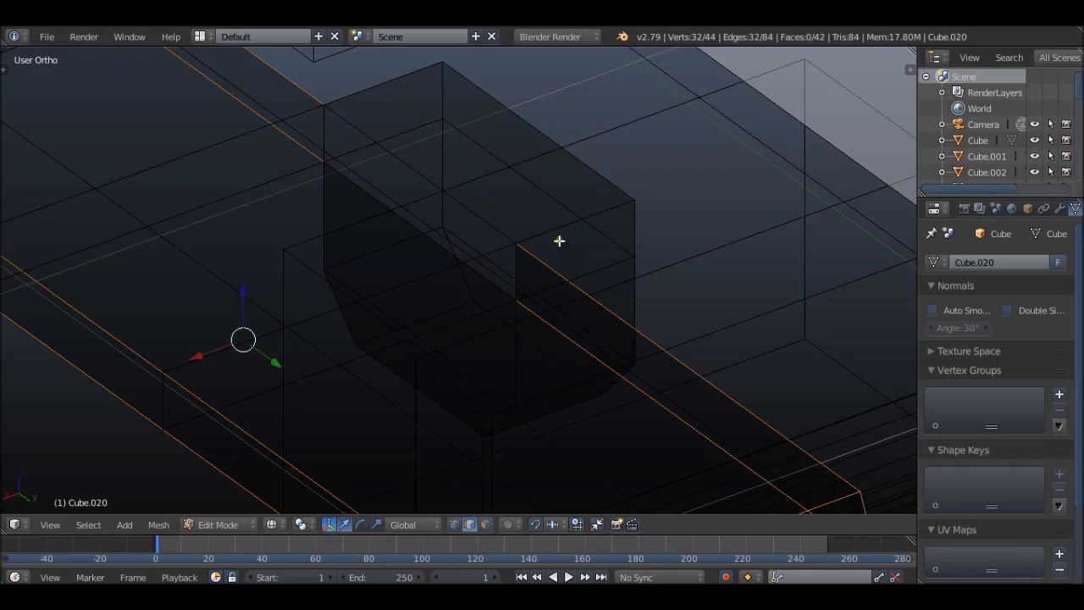
- Bevel the frame's selected outer edges and leave Edit Mode
key(z)
mouse_move(577, 262)
middle_down()
mouse_move(486, 255)
mouse_move(653, 355)
middle_up()
key(z)
click(703, 377)
key(z)
key(Tab)
- Duplicate the fender frame in top wireframe view and move the copy further forward
mouse_move(556, 280)
middle_down()
mouse_move(525, 177)
mouse_move(435, 177)
middle_up()
key(KP_7)
key(z)
scroll(508, 153, up, 1)
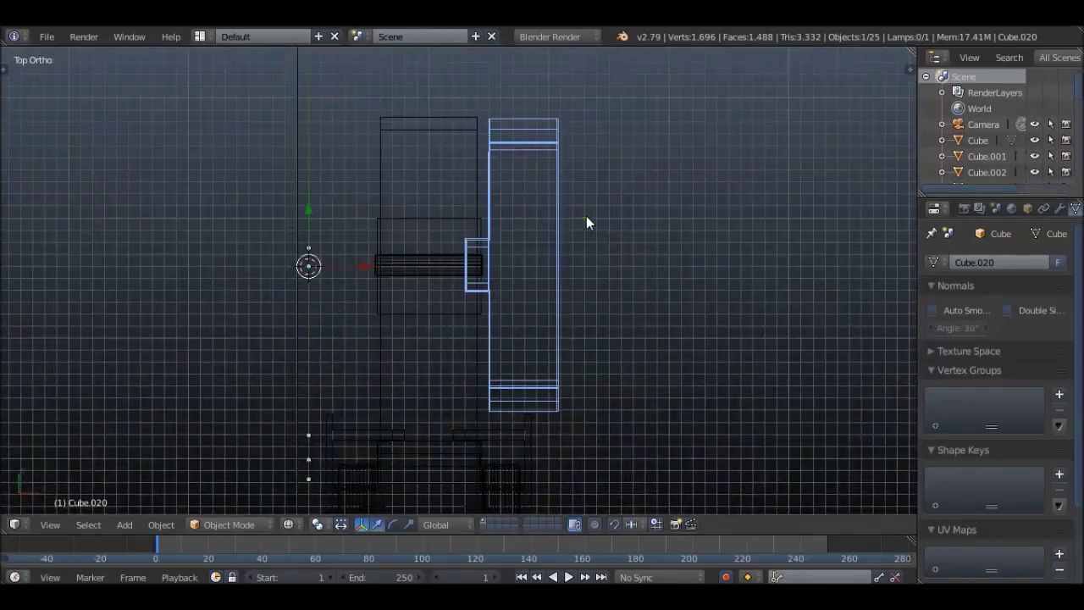
scroll(572, 181, up, 2)
click(161, 524)
click(170, 339)
- Confirm the copied fender frame's placement and inspect the chassis from the side
click(311, 214)
middle_drag(311, 215, 348, 243)
key(KP_3)
scroll(189, 287, up, 2)
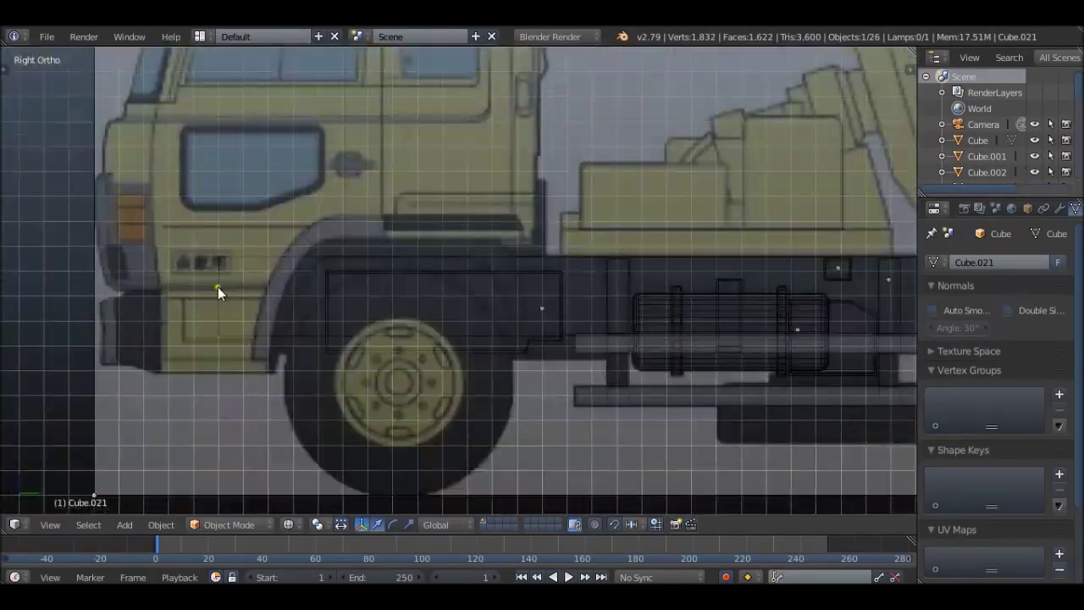
scroll(264, 273, down, 3)
scroll(793, 302, up, 3)
middle_drag(792, 302, 711, 361)
key(KP_3)
scroll(431, 240, down, 3)
scroll(431, 240, up, 2)
scroll(497, 266, down, 3)
- Shrink the new cube into a slab and move it onto the chassis behind the cab
key(s)
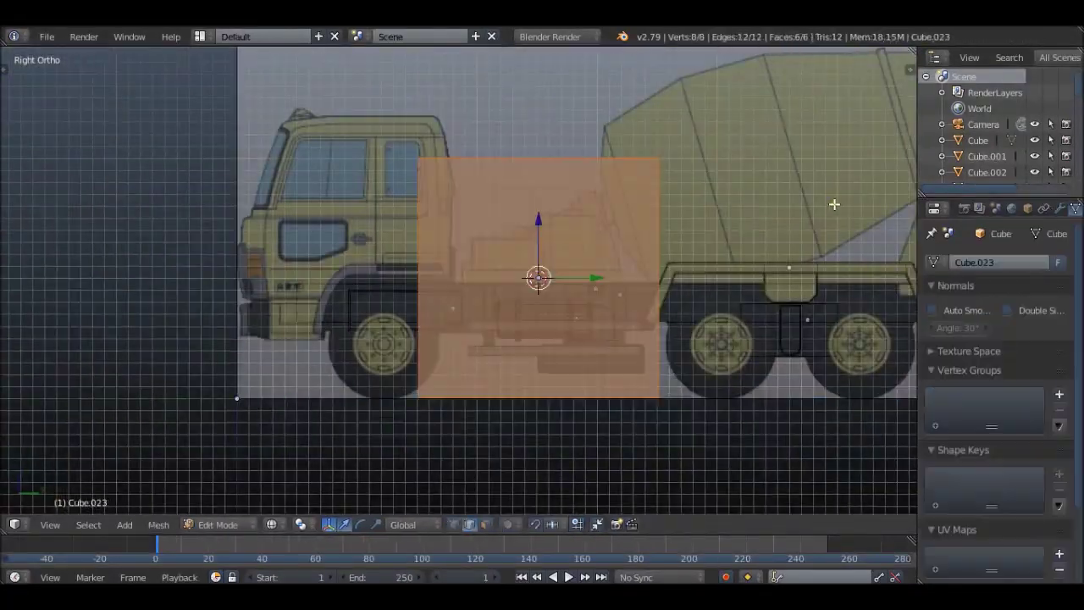
click(830, 203)
scroll(442, 273, up, 3)
scroll(442, 273, up, 3)
key(ctrl+Tab)
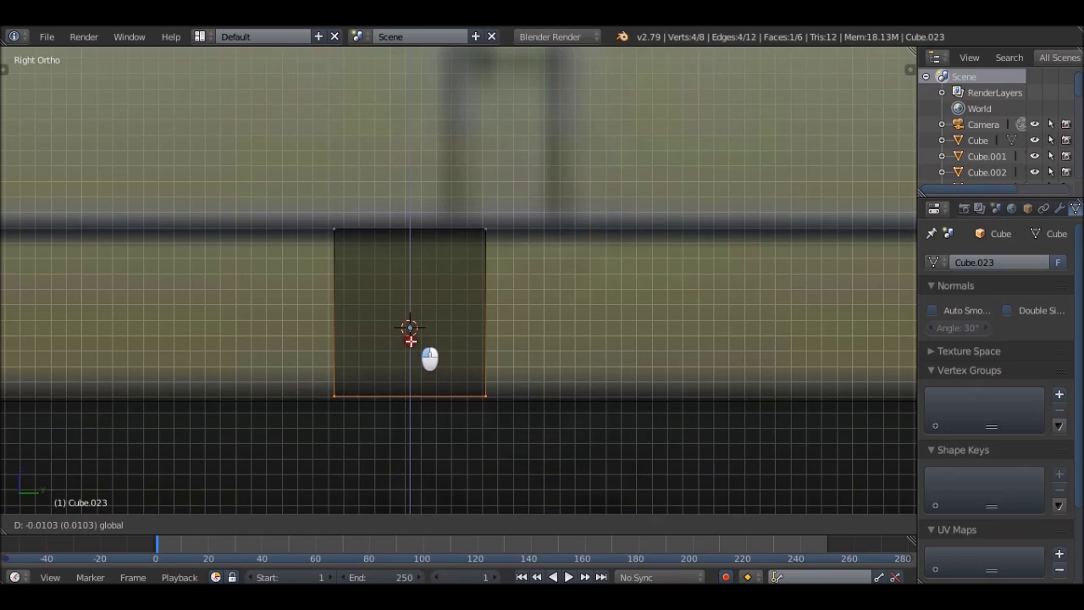
click(410, 341)
scroll(357, 244, down, 8)
- Select the slab's left end face and check it from the top view
key(a)
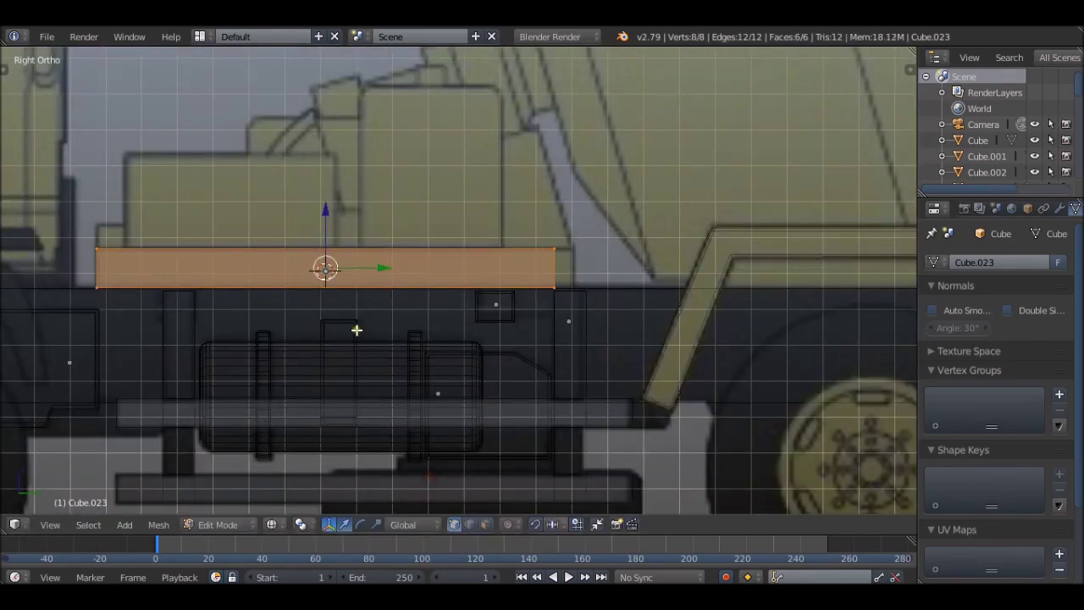
scroll(357, 330, up, 8)
right_click(530, 330)
scroll(658, 288, down, 5)
scroll(433, 297, up, 4)
scroll(226, 346, down, 3)
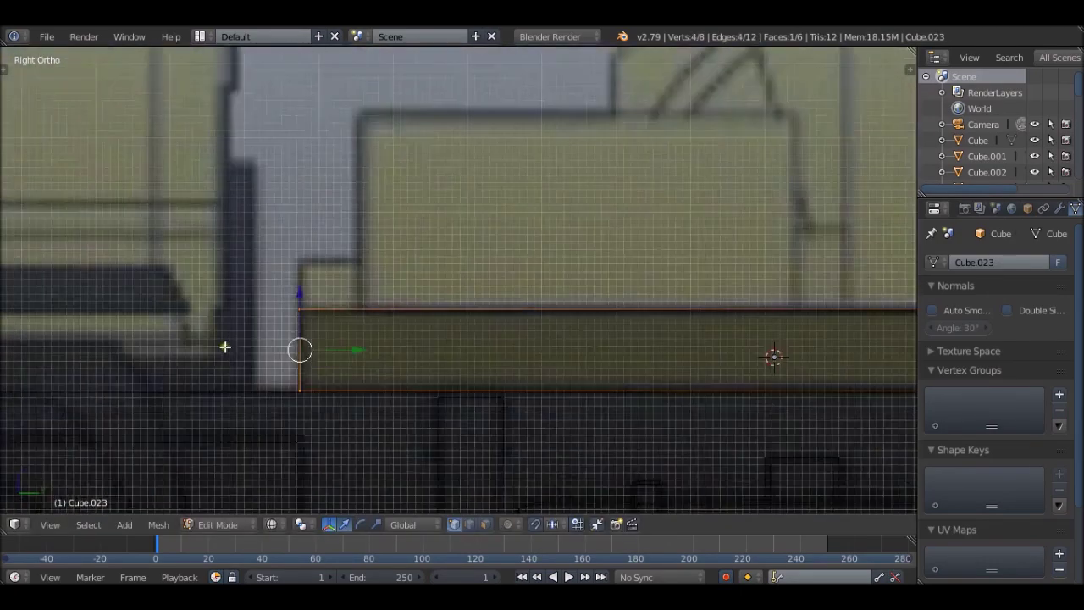
scroll(225, 347, down, 3)
key(KP_7)
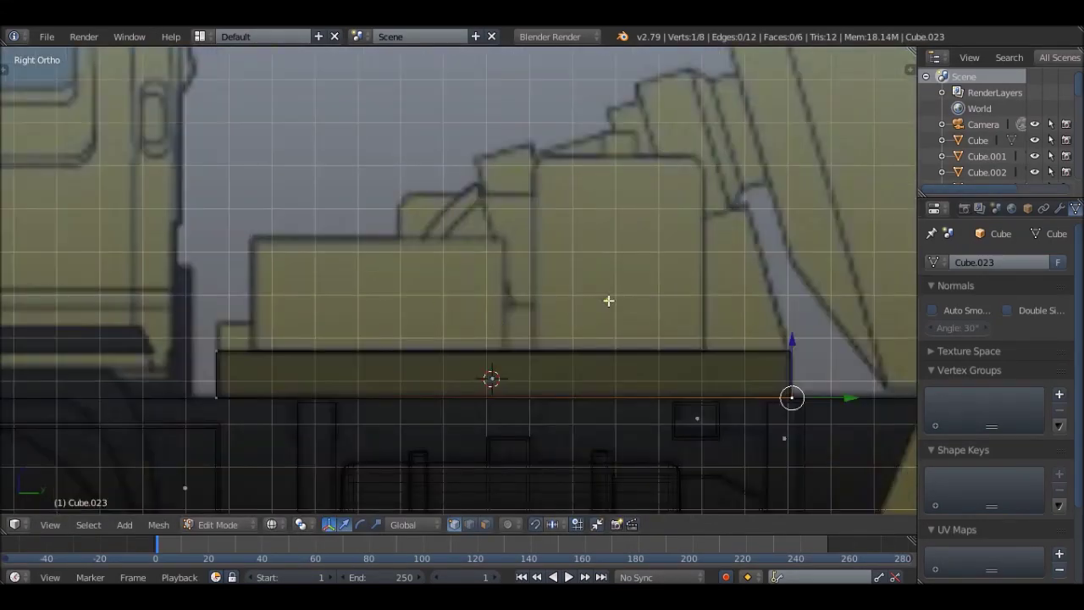
click(365, 299)
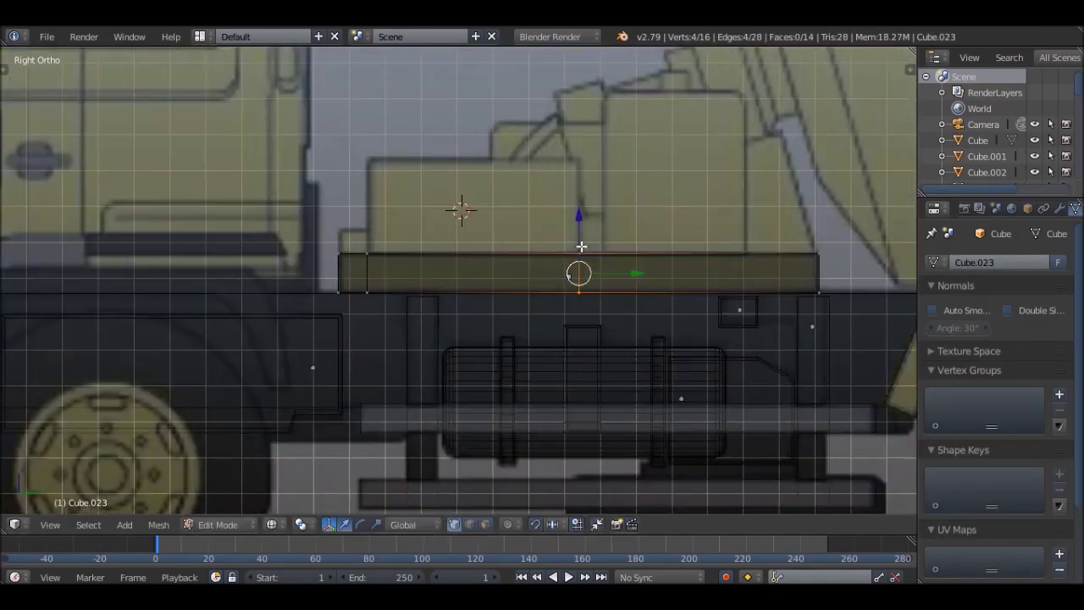
- Add loop cuts across the slab and widen the middle strip along X
key(KP_7)
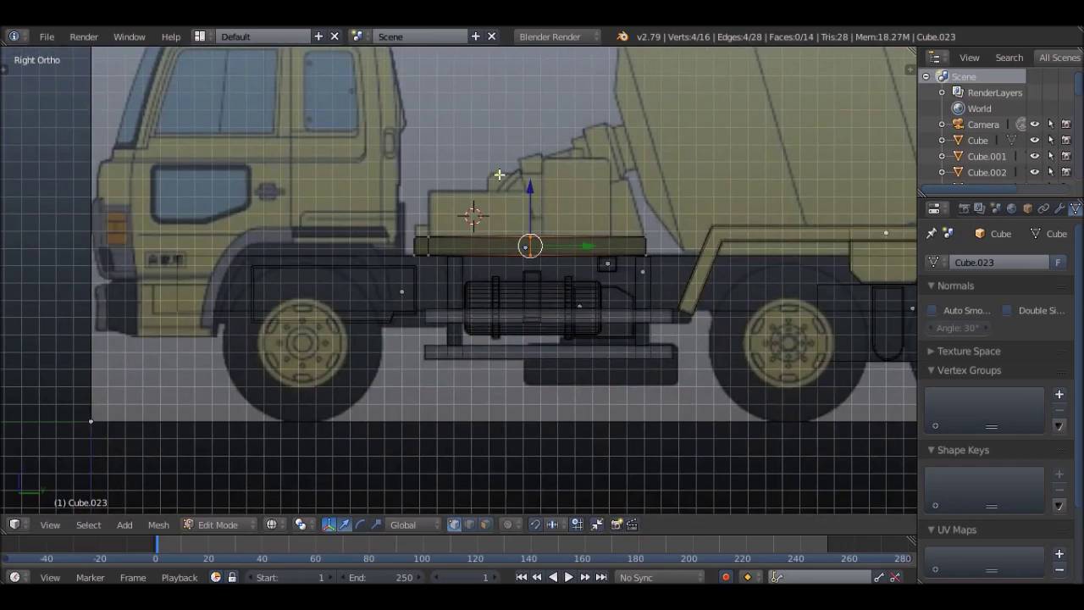
key(ctrl+r)
scroll(566, 90, up, 1)
click(565, 133)
right_click(565, 133)
key(s)
key(x)
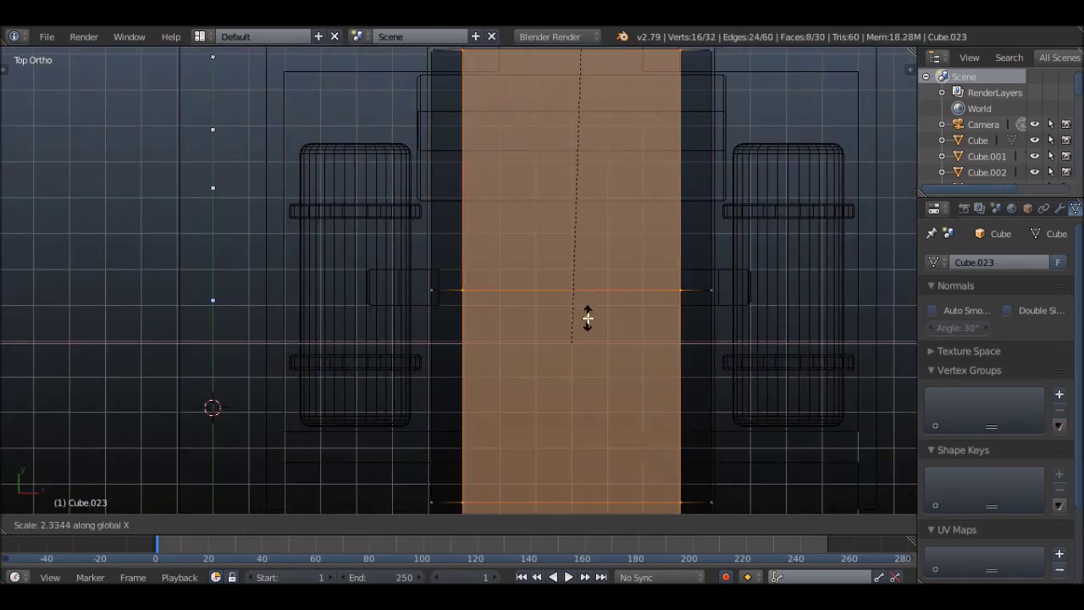
click(588, 314)
key(KP_3)
scroll(649, 455, up, 3)
- Extrude the top face upward into the first raised box
key(ctrl+Tab)
click(530, 347)
key(e)
click(452, 428)
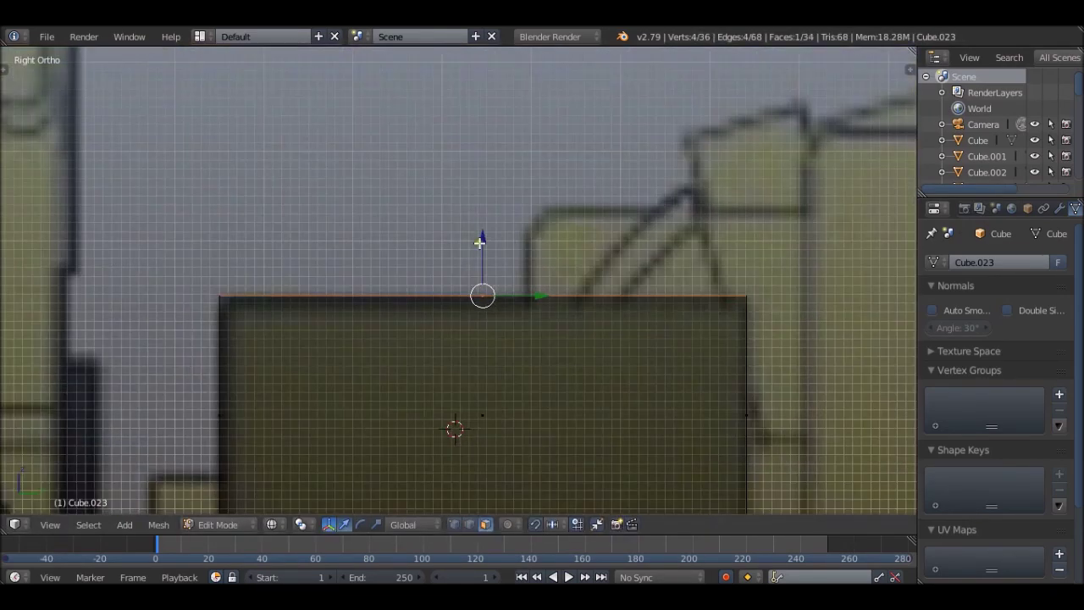
scroll(418, 239, down, 3)
scroll(622, 273, up, 2)
middle_drag(622, 274, 570, 326)
key(KP_3)
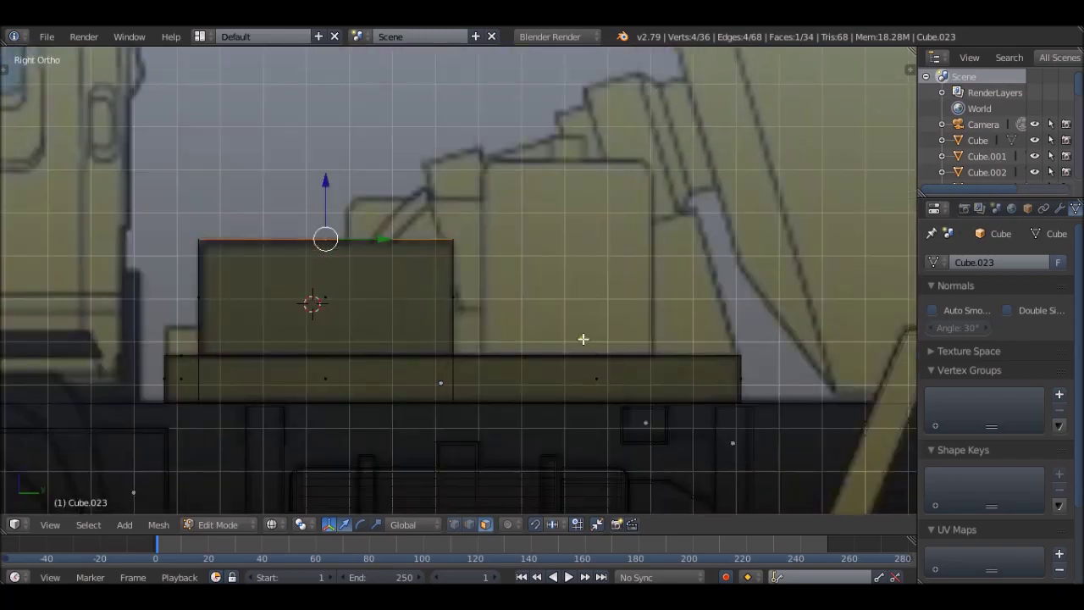
scroll(610, 354, up, 2)
- Add a loop cut across the platform box to mark the second box's footprint
key(ctrl+r)
click(424, 373)
click(659, 367)
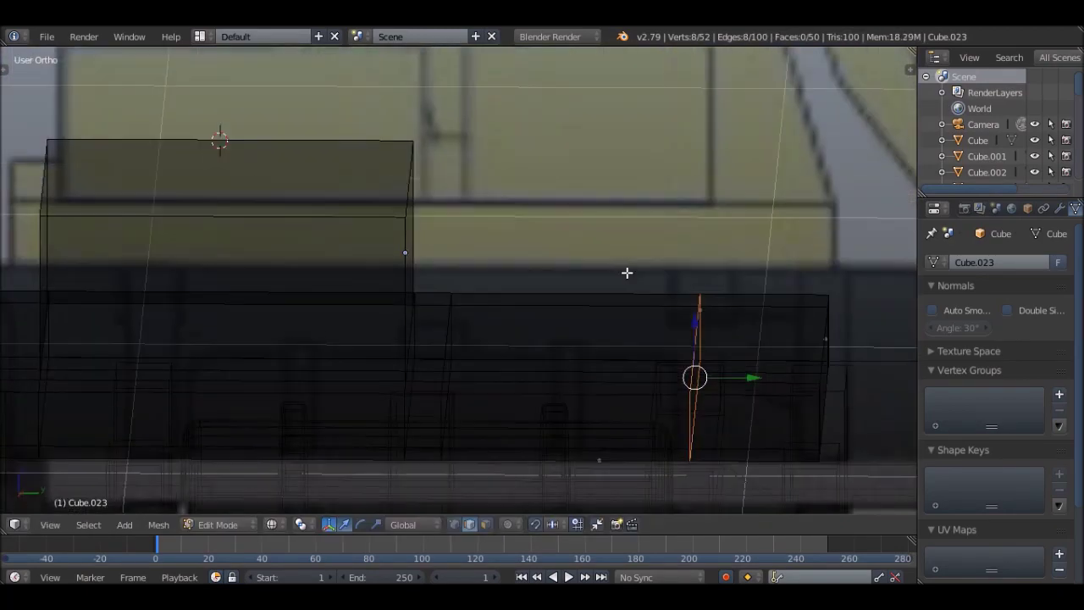
key(KP_7)
key(a)
scroll(564, 263, up, 3)
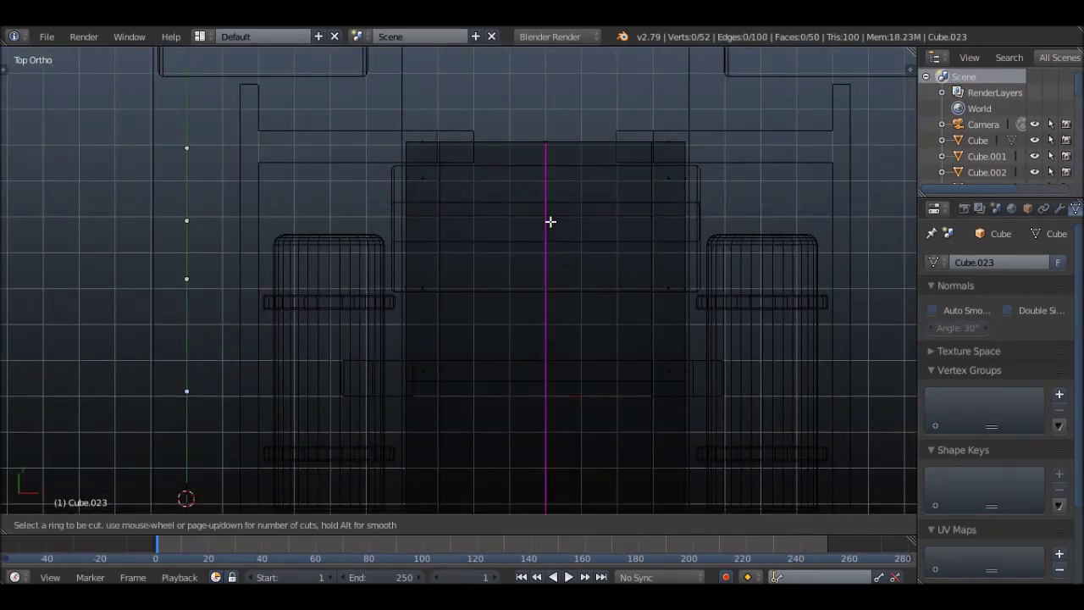
click(563, 187)
- Select the new face and extrude it upward into a second box
middle_drag(605, 496, 647, 387)
right_click(652, 415)
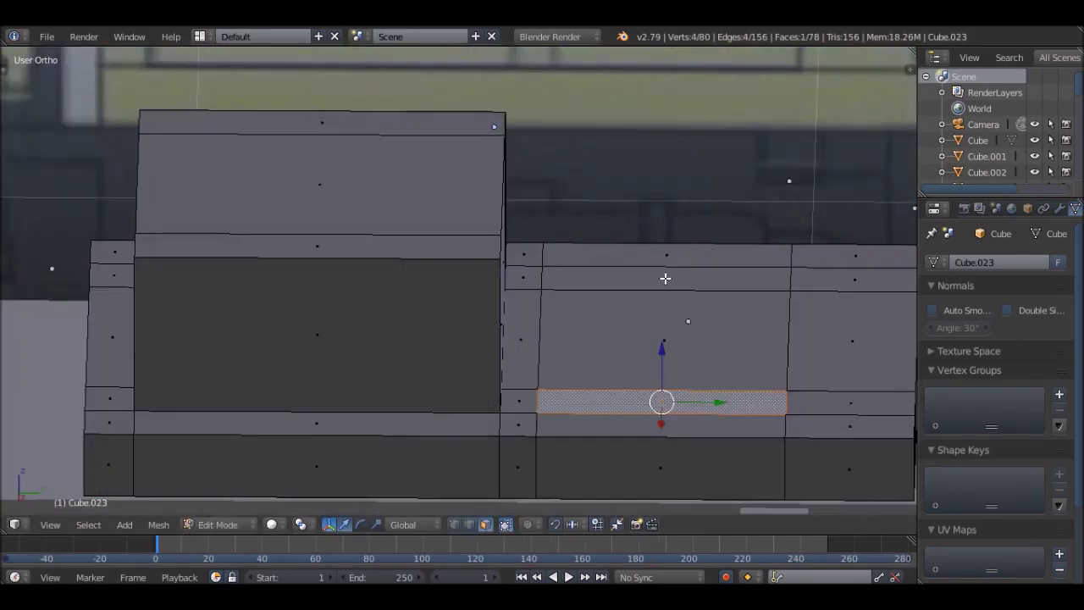
key(KP_3)
scroll(610, 169, up, 3)
key(e)
click(572, 144)
middle_drag(572, 144, 456, 257)
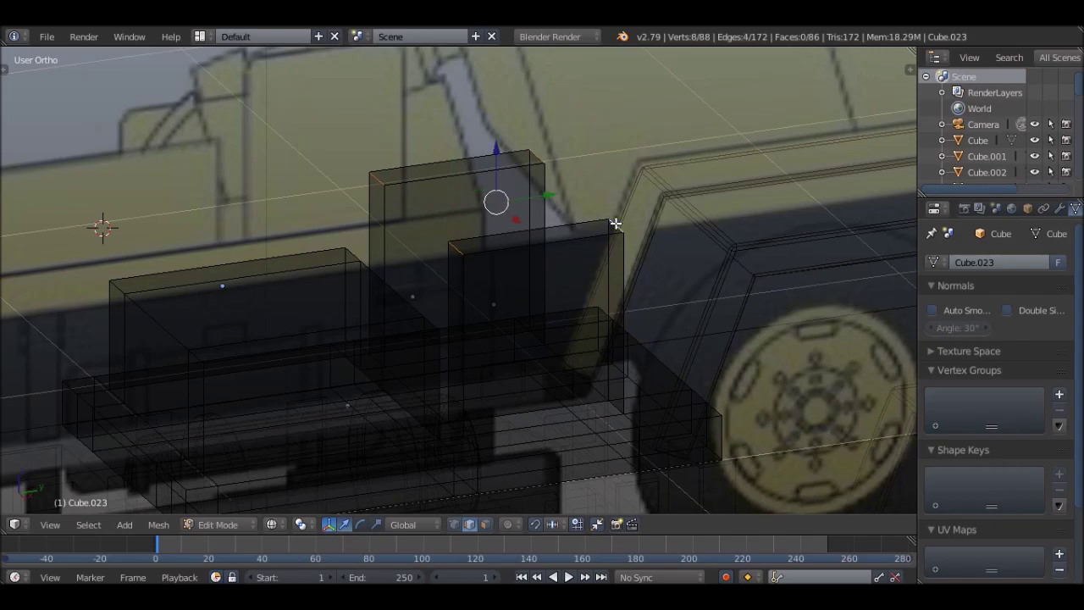
key(KP_3)
scroll(615, 223, up, 3)
- Bevel the platform's selected edges and return to Object Mode
key(ctrl+b)
click(702, 247)
middle_drag(573, 242, 551, 279)
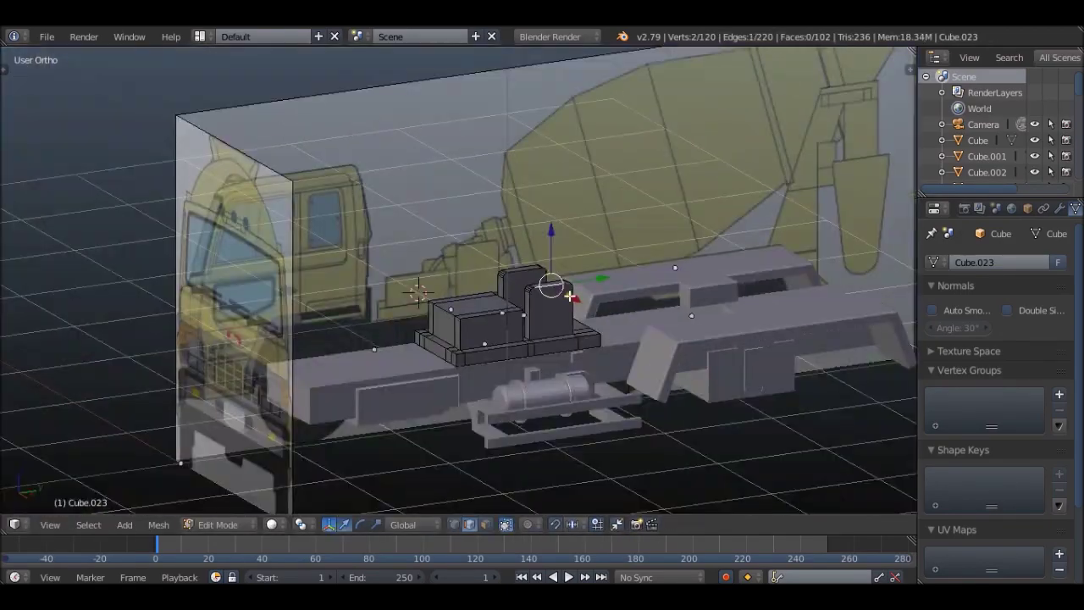
key(KP_3)
key(Tab)
scroll(346, 337, up, 3)
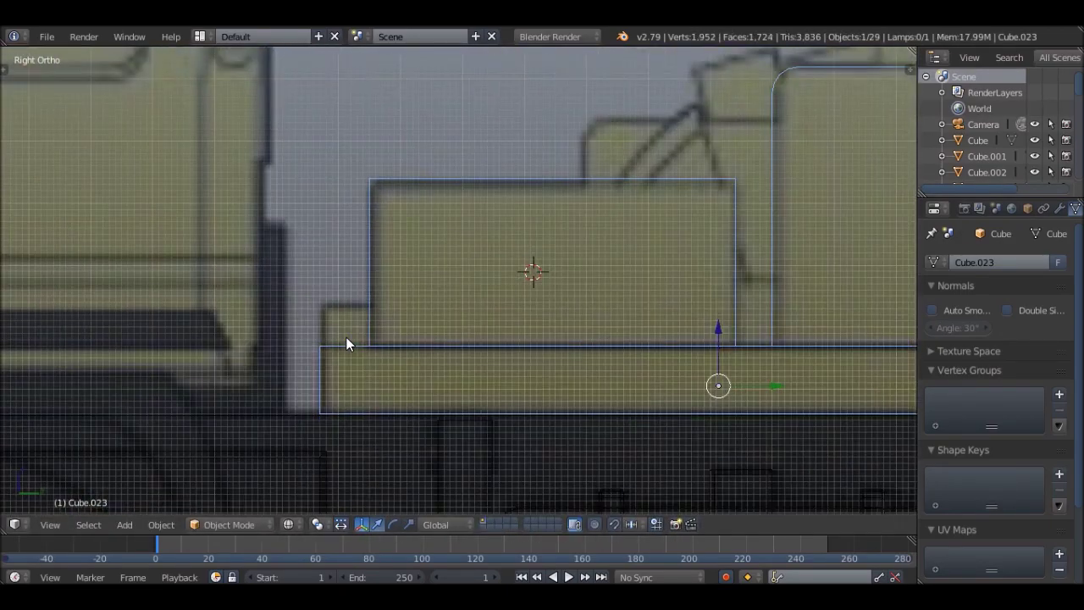
scroll(419, 346, down, 5)
scroll(418, 345, up, 3)
scroll(493, 268, up, 3)
key(shift+a)
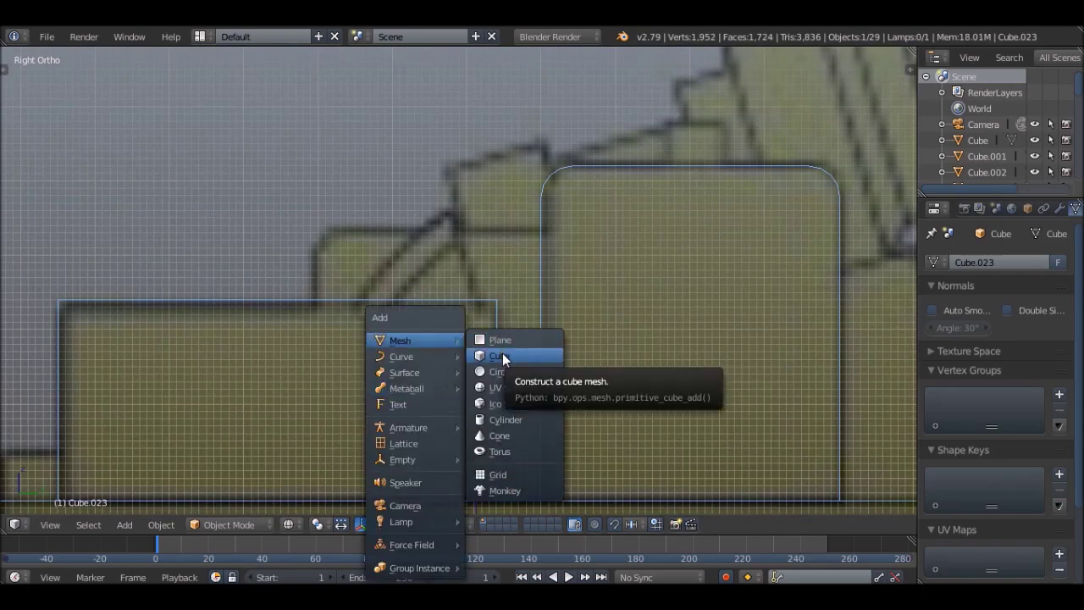
- Add a cube behind the cab, scale it, and shift its right side to the blueprint outline
click(499, 356)
key(Tab)
key(s)
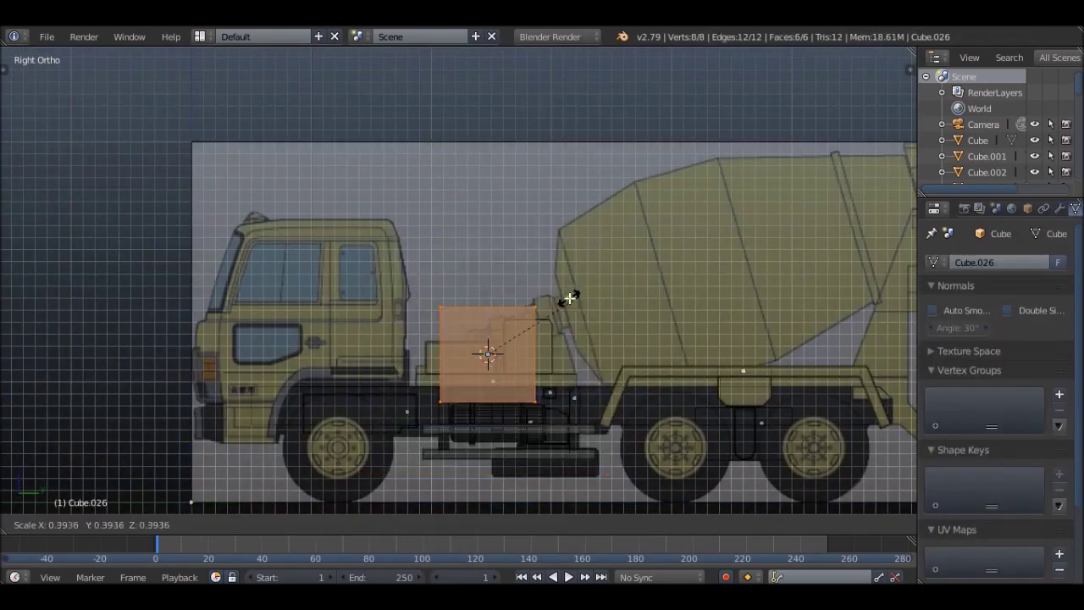
click(778, 248)
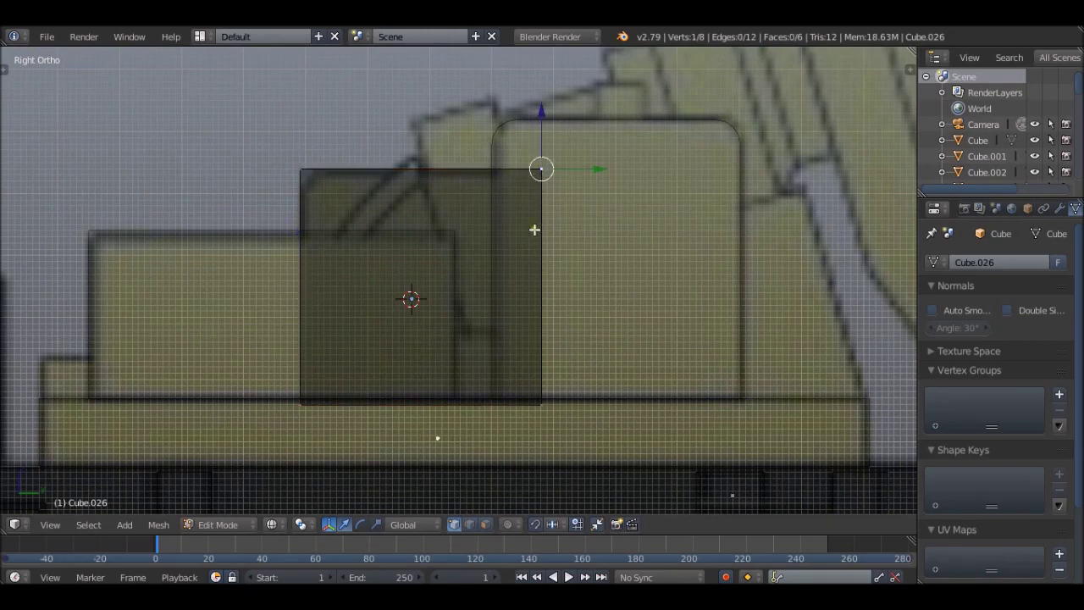
alt+right_click(534, 229)
key(g)
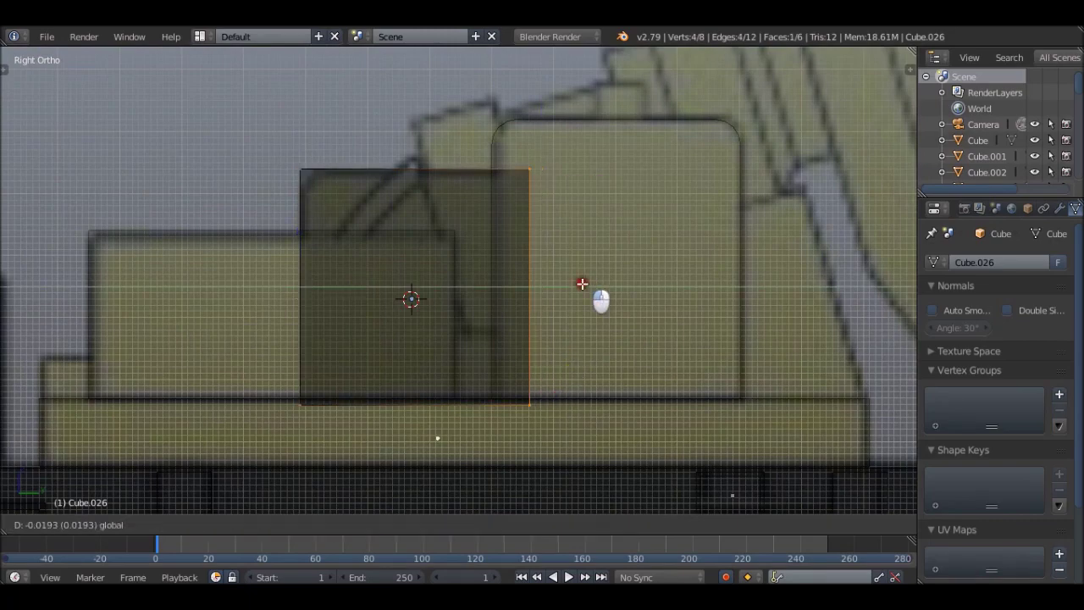
click(568, 283)
scroll(564, 271, down, 3)
key(a)
key(KP_7)
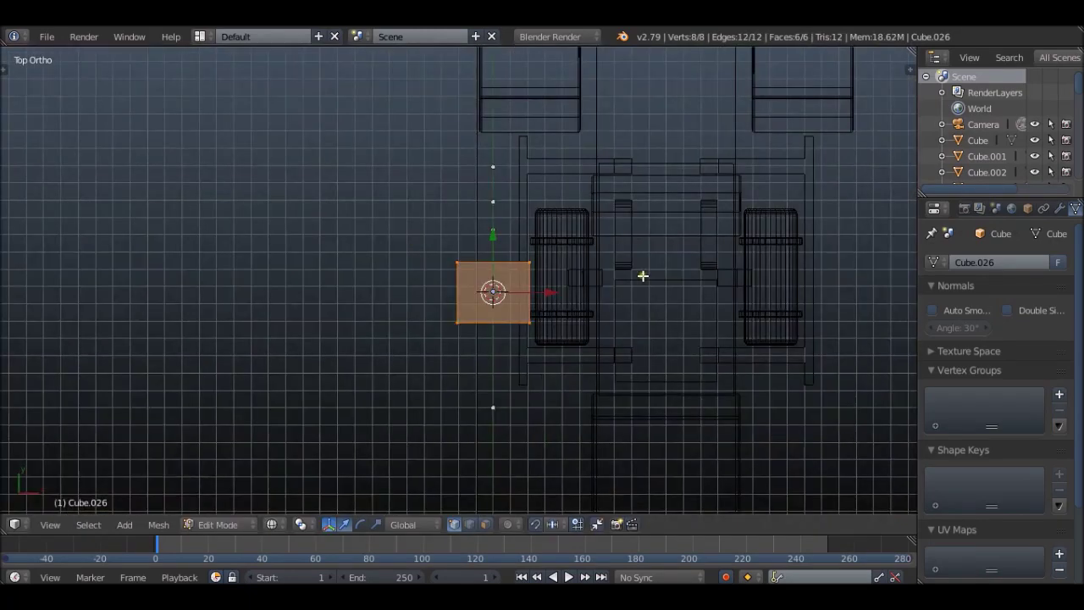
- Slide the box's right edge loop along X and duplicate that geometry
scroll(641, 274, up, 4)
alt+right_click(732, 215)
key(g)
key(x)
key(shift+d)
click(651, 325)
- Bevel the box's two top edges into rounded corners and leave Edit Mode
middle_drag(651, 324, 753, 381)
click(600, 232)
right_click(768, 173)
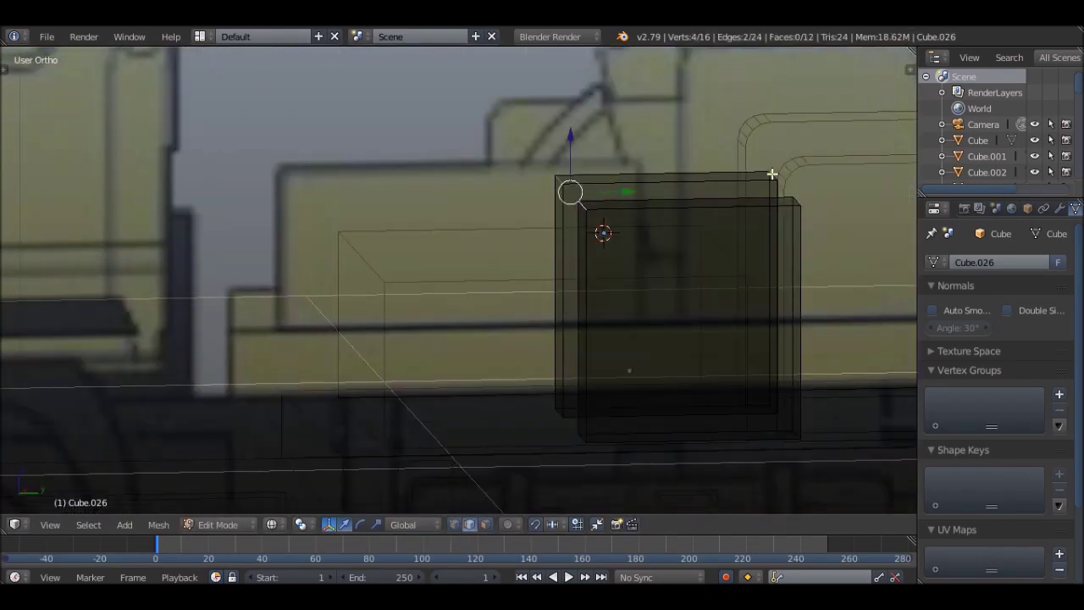
shift+right_click(798, 203)
key(KP_3)
key(ctrl+b)
click(646, 356)
key(Tab)
scroll(552, 290, down, 5)
middle_drag(553, 290, 632, 286)
key(KP_3)
scroll(623, 269, up, 3)
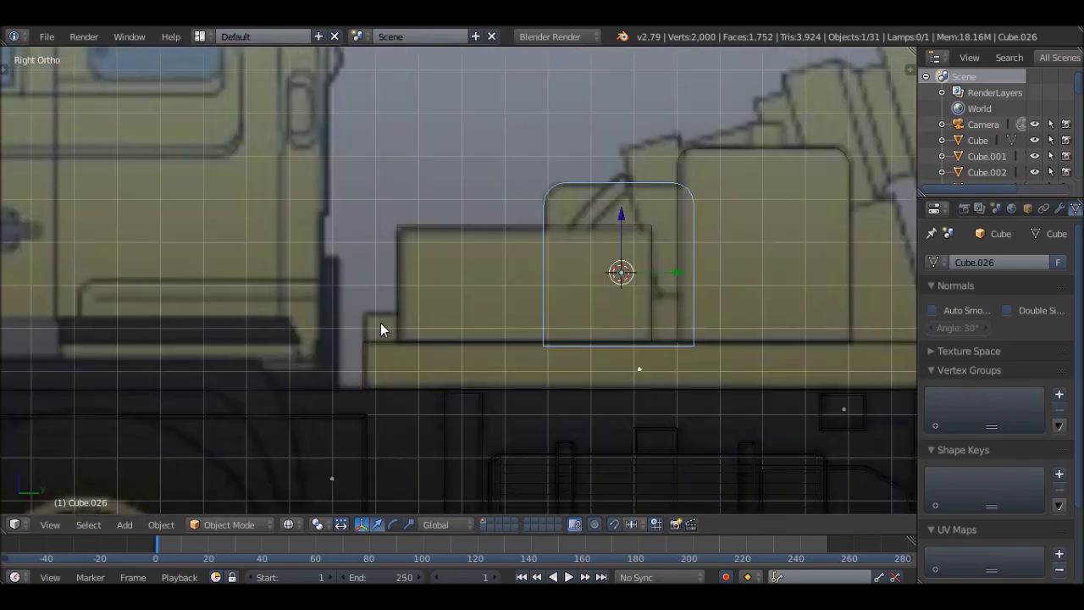
- Add a new cube at the 3D cursor
key(shift+a)
click(449, 352)
scroll(405, 331, up, 4)
scroll(405, 331, up, 4)
- Scale and move the new cube, stretching it into a long bar
key(s)
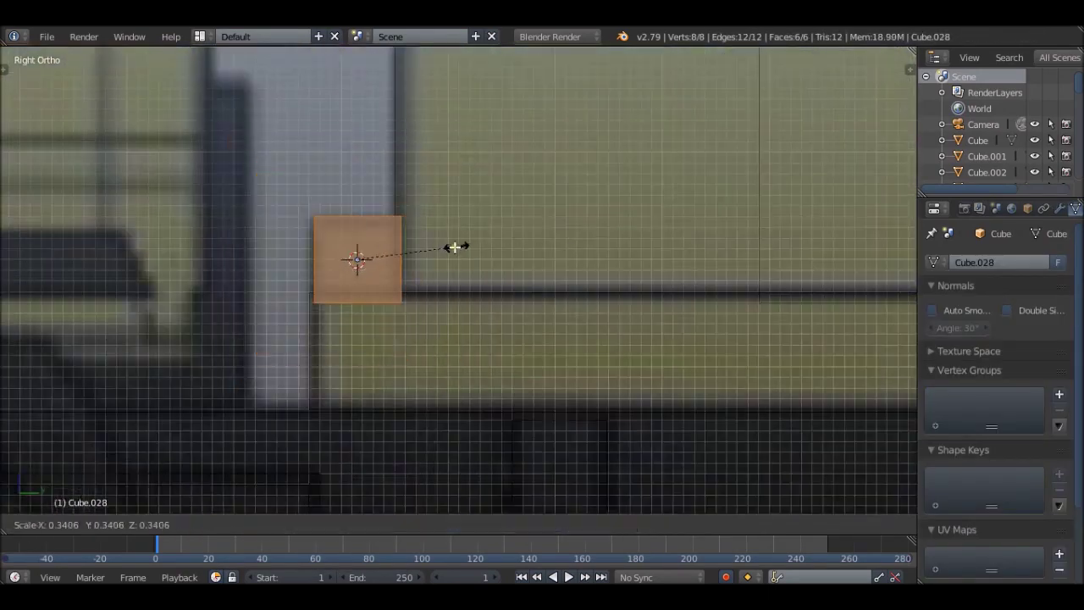
click(398, 215)
key(g)
click(451, 269)
right_click(355, 324)
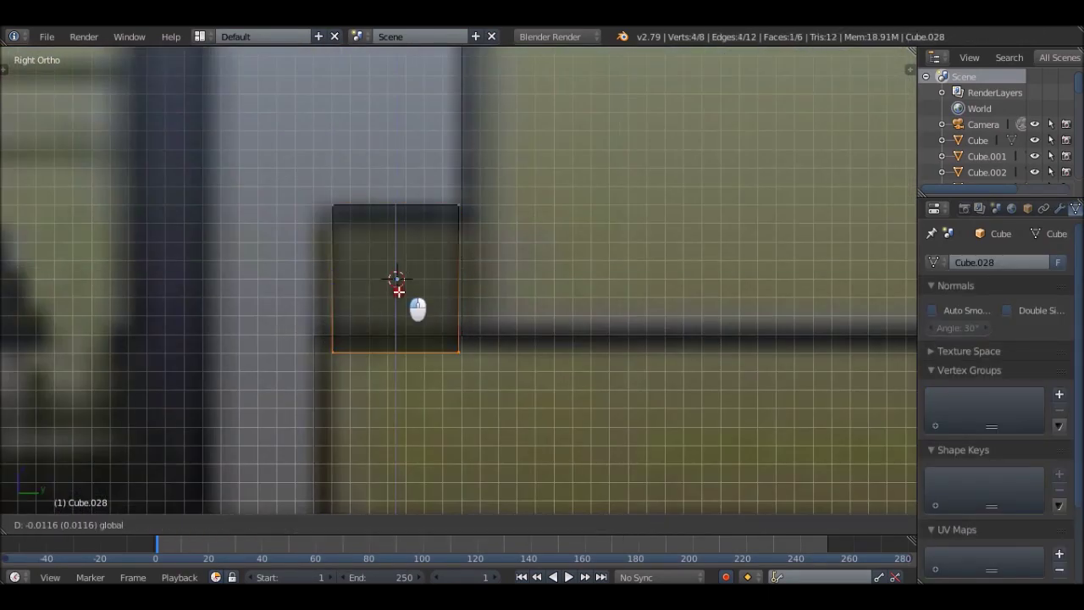
click(398, 290)
scroll(398, 291, down, 3)
- Move and extrude the bar's end face to lengthen it
key(g)
click(726, 223)
key(e)
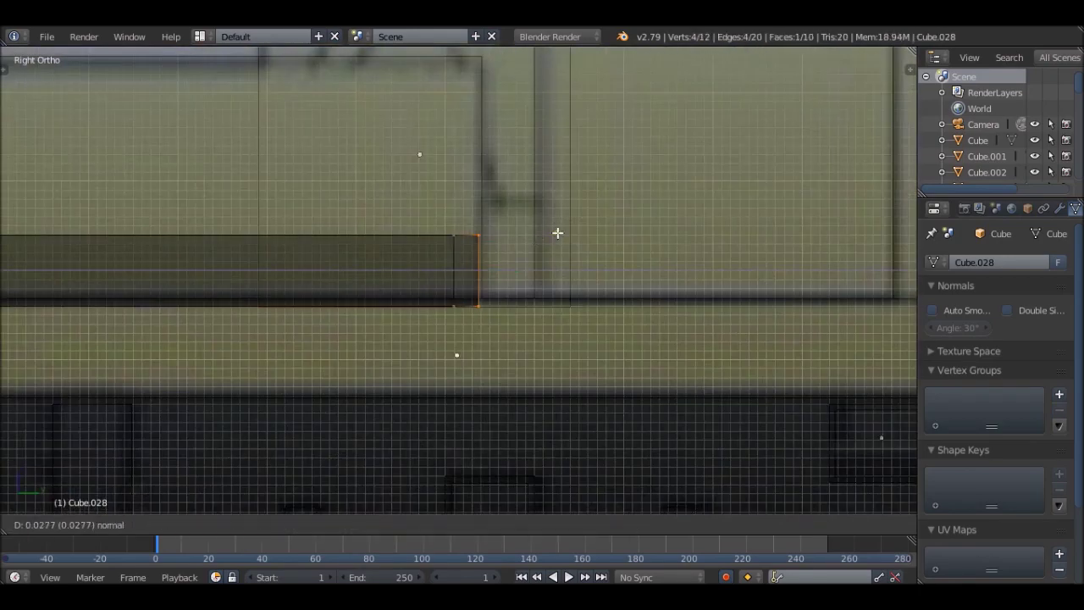
click(559, 233)
scroll(526, 231, up, 2)
- Extrude two more steps from the bar's face to form the stepped block
right_click(491, 228)
scroll(490, 333, down, 3)
key(e)
click(511, 169)
scroll(512, 168, down, 1)
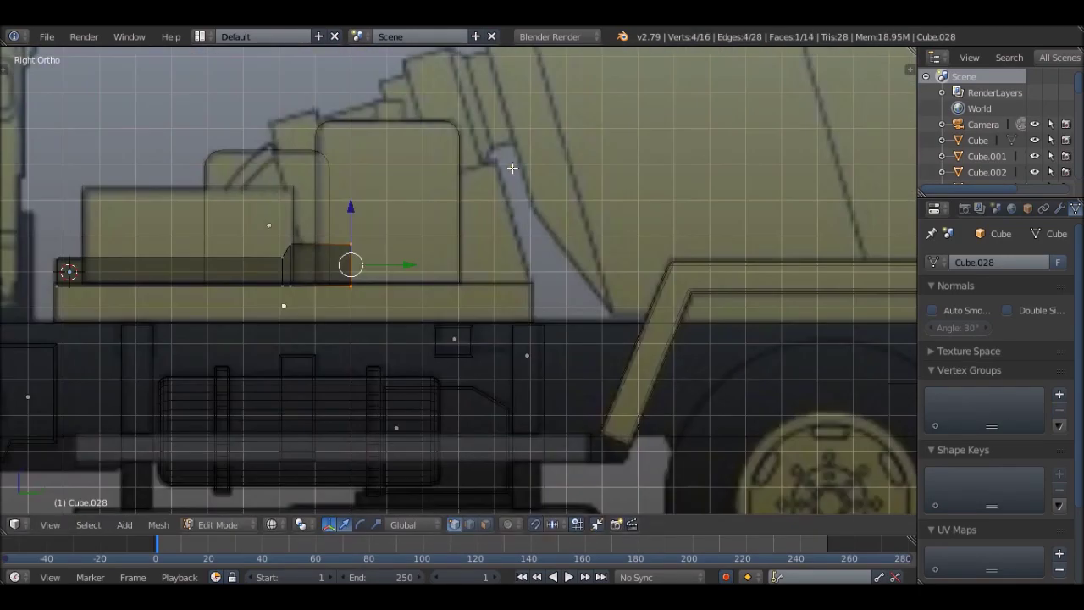
scroll(559, 266, up, 2)
key(e)
click(661, 249)
scroll(624, 240, up, 2)
- Select the whole connected block and check it in top and side views
right_click(624, 239)
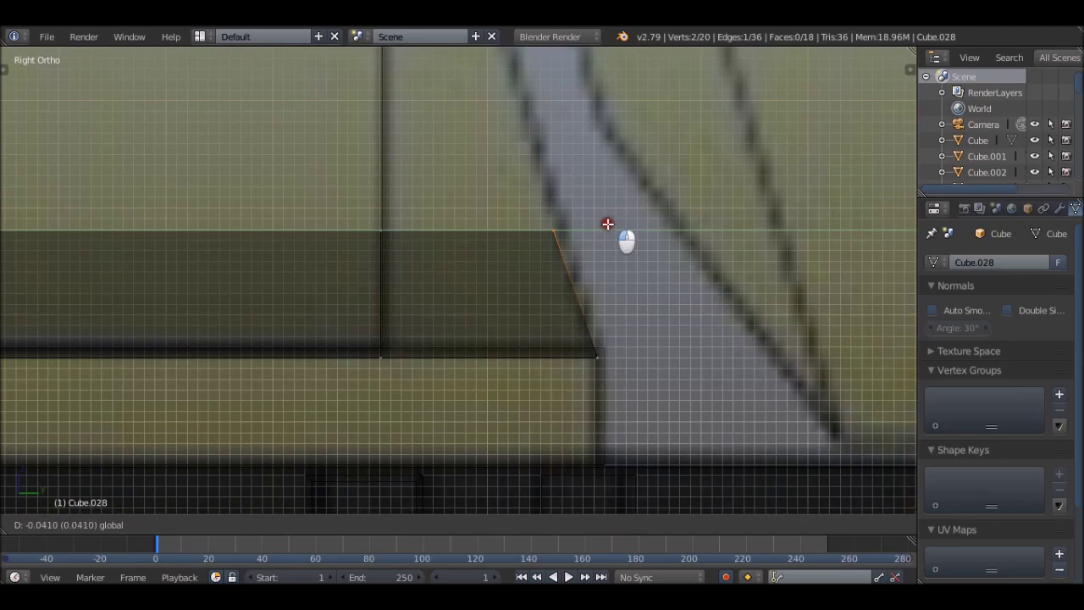
scroll(603, 225, down, 2)
key(ctrl+l)
key(KP_7)
scroll(579, 220, down, 1)
scroll(683, 194, up, 2)
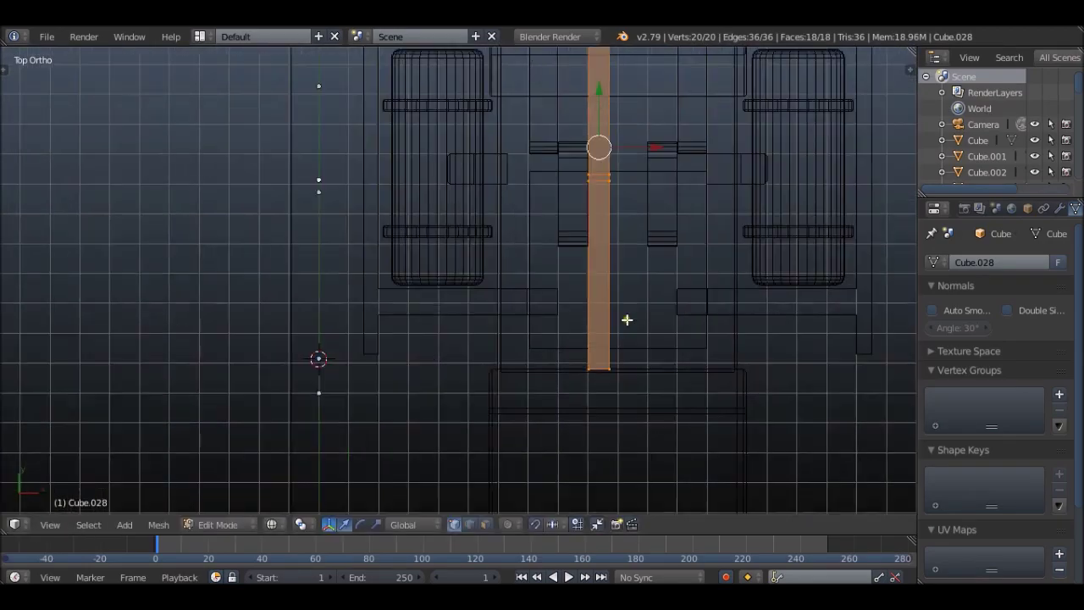
key(KP_3)
scroll(680, 204, up, 2)
- In face select mode, extrude a face upward to start the bracket
key(ctrl+Tab)
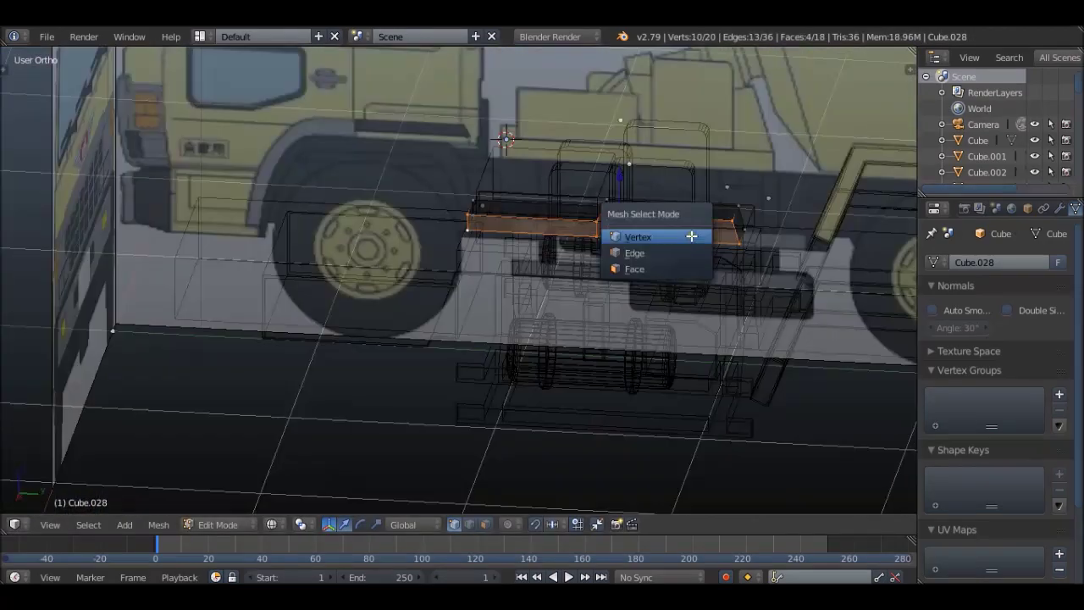
click(634, 269)
scroll(733, 247, up, 2)
key(e)
click(716, 119)
scroll(681, 101, up, 3)
key(g)
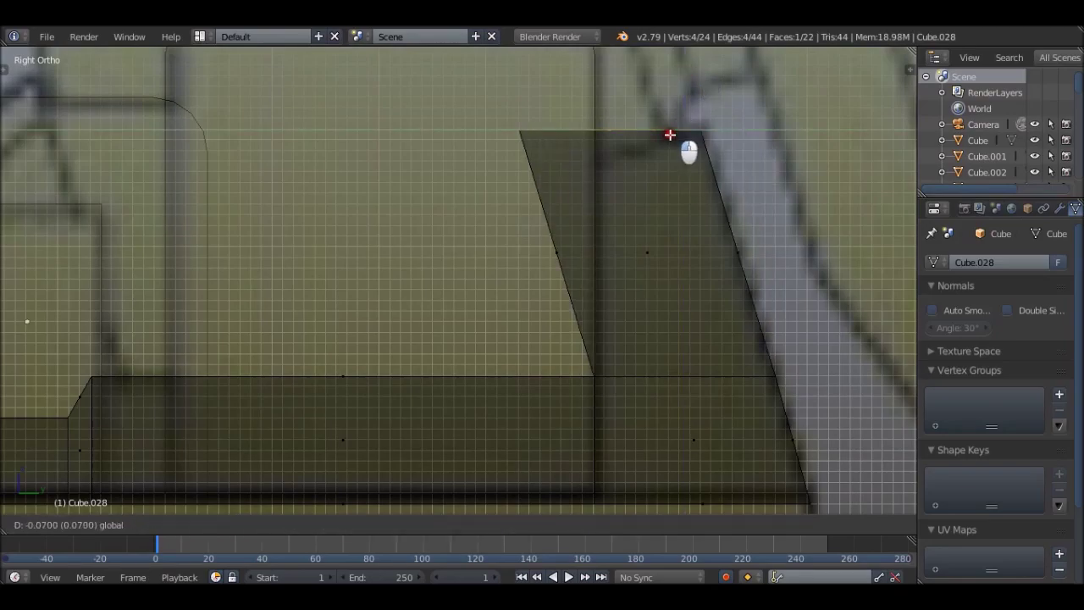
scroll(690, 150, down, 2)
- Move the bracket's top edge to slant it toward the drum, then inspect the block
key(ctrl+Tab)
click(605, 129)
key(g)
click(665, 151)
scroll(690, 150, down, 4)
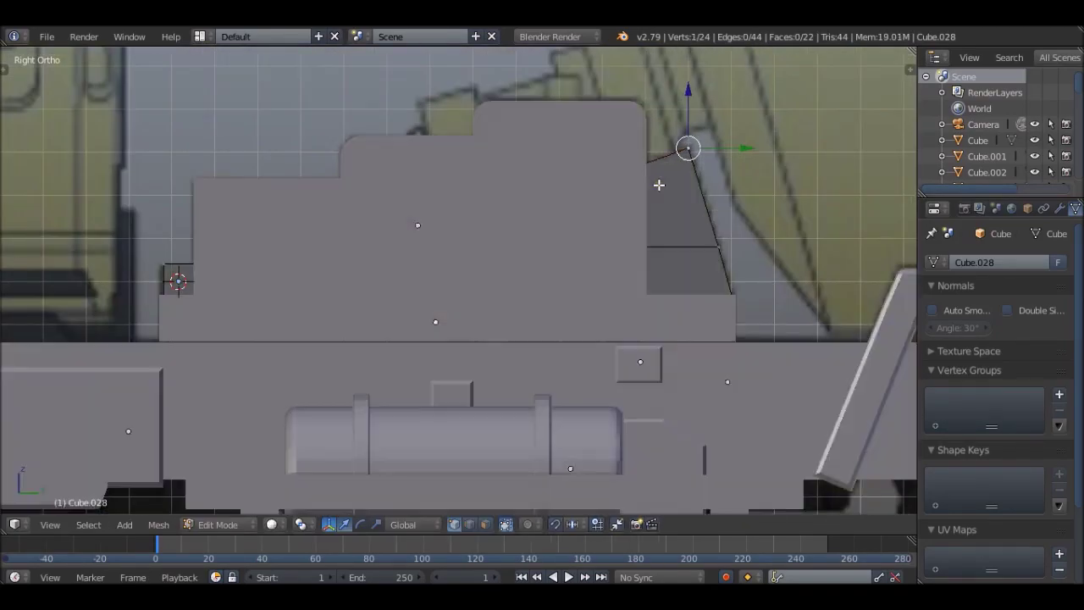
key(Tab)
middle_drag(690, 150, 532, 278)
key(KP_3)
scroll(363, 93, up, 2)
ctrl+scroll(631, 128, down, 3)
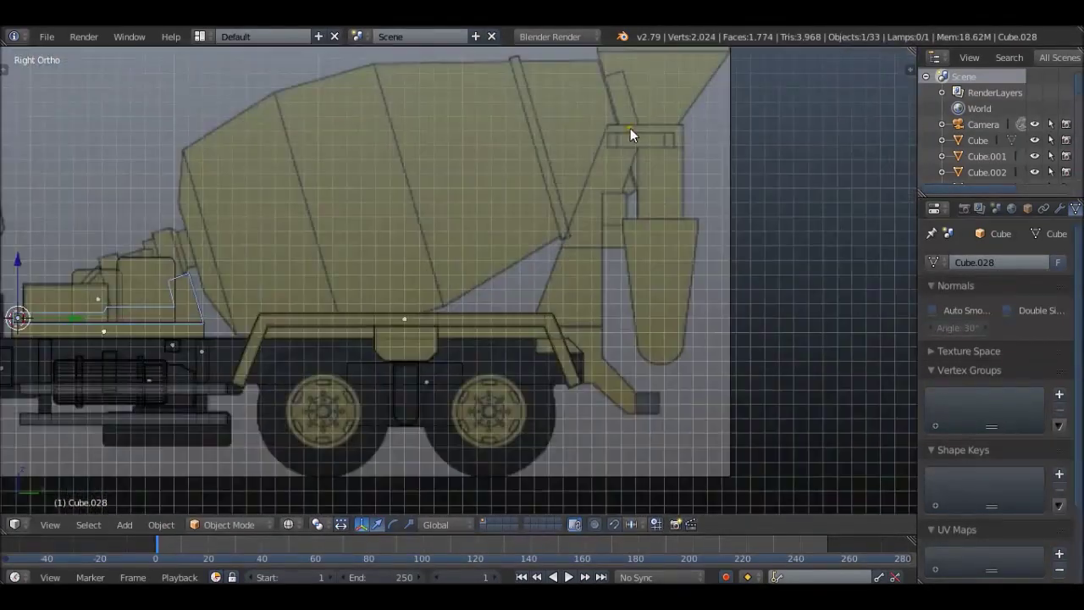
ctrl+scroll(347, 163, up, 2)
- Add a cylinder near the drum front and scale it down
click(347, 163)
key(shift+a)
click(430, 241)
scroll(430, 240, down, 3)
scroll(431, 240, up, 2)
key(Tab)
key(s)
click(496, 477)
scroll(496, 477, up, 3)
- Rotate the cylinder a quarter turn and move it into place at the drum front
key(r)
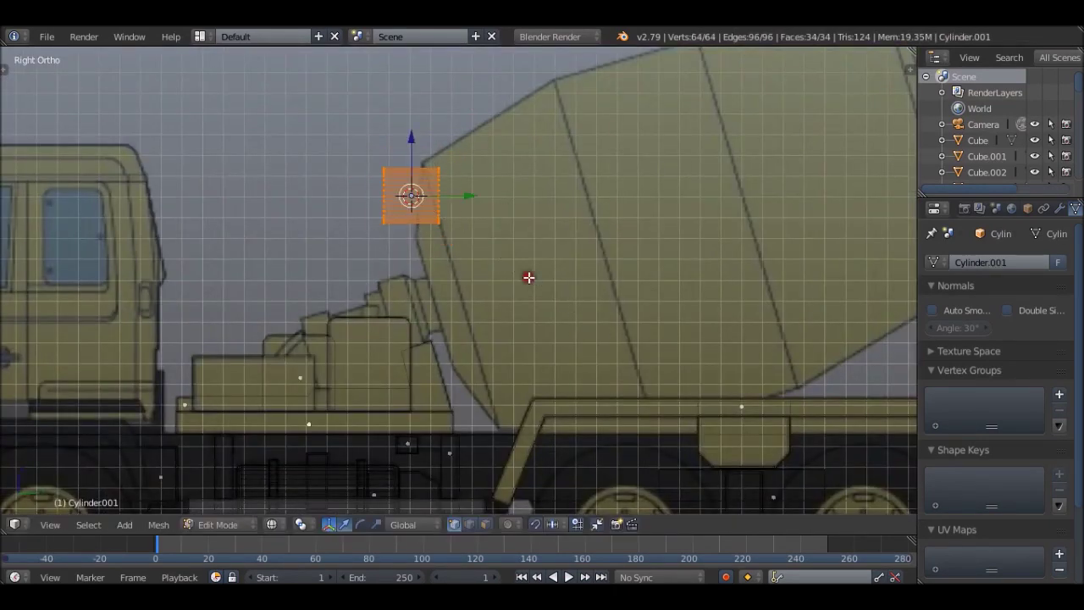
scroll(527, 276, up, 3)
key(b)
drag(508, 136, 515, 280)
key(g)
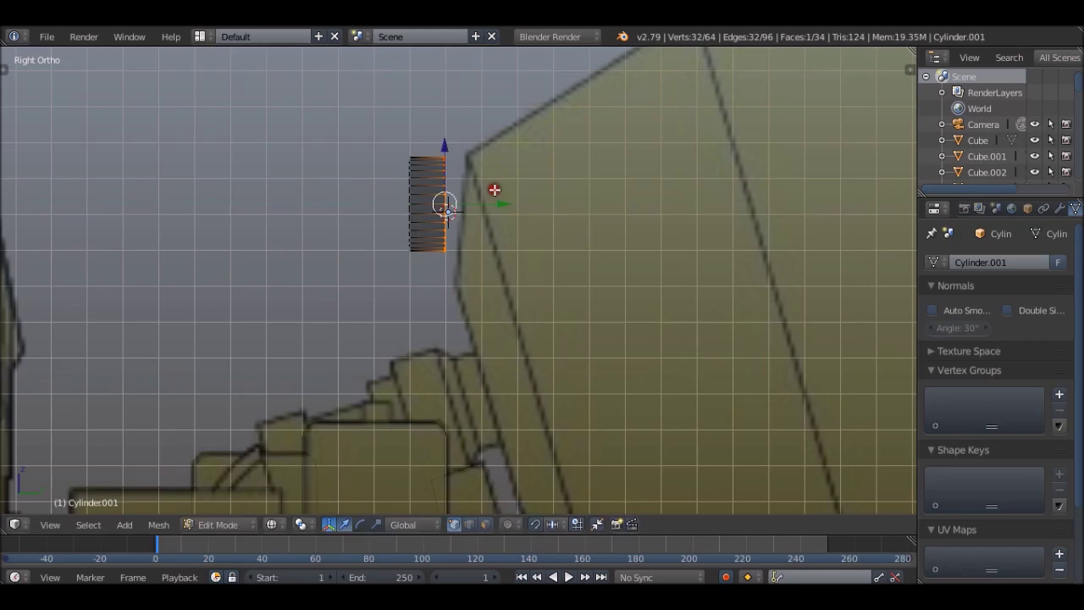
key(a)
key(a)
key(g)
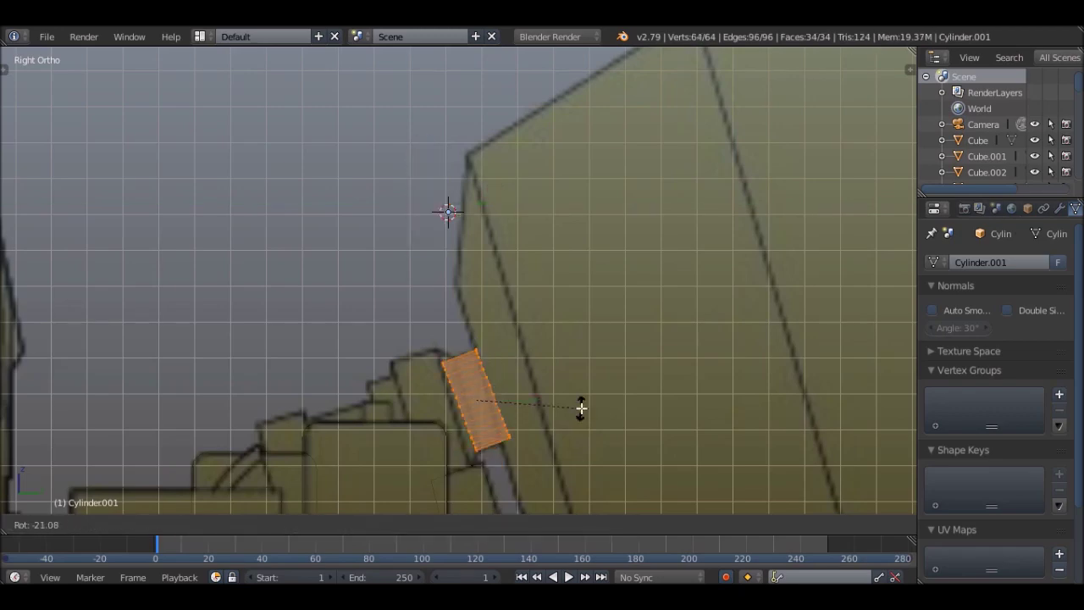
key(a)
- Move and extrude the cylinder's right-end ring, then undo the extrusion
key(b)
drag(424, 186, 441, 297)
scroll(407, 198, up, 2)
key(g)
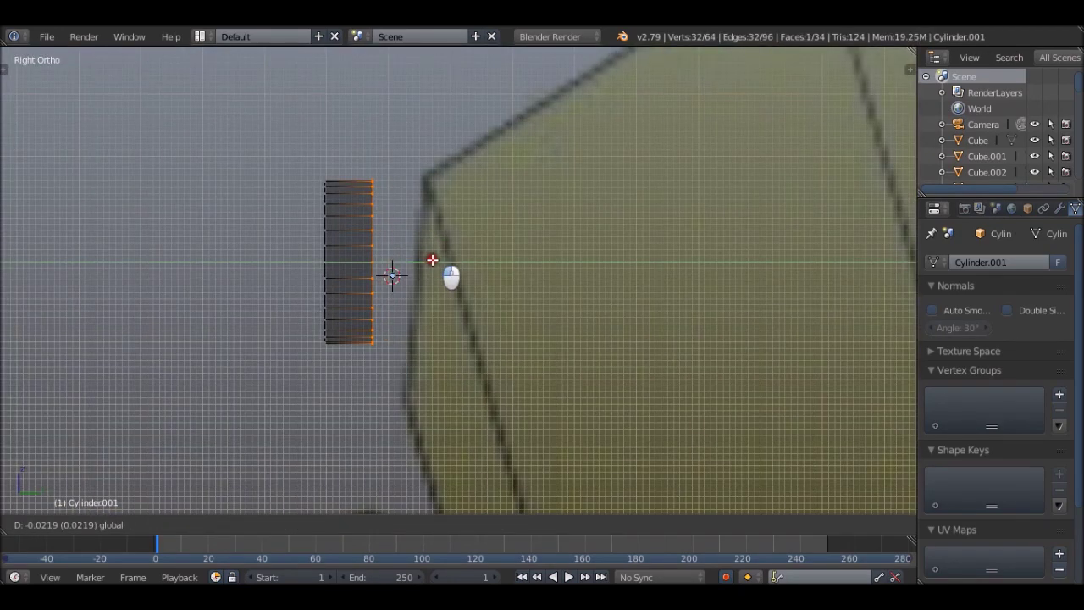
click(457, 256)
key(e)
click(508, 273)
scroll(475, 277, down, 5)
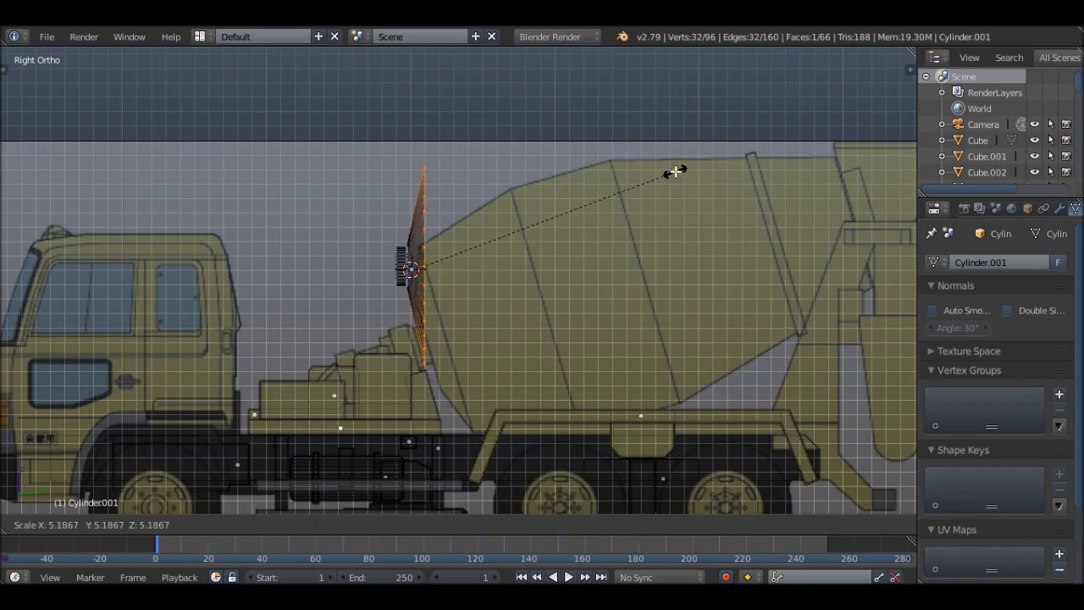
scroll(352, 207, up, 8)
scroll(474, 266, down, 4)
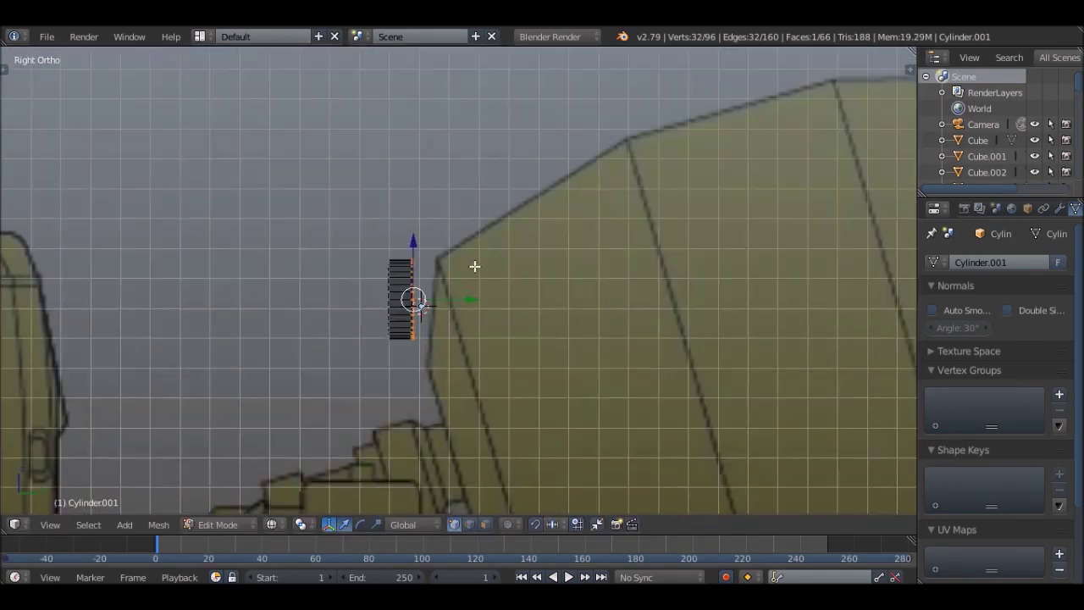
key(ctrl+z)
scroll(400, 261, up, 2)
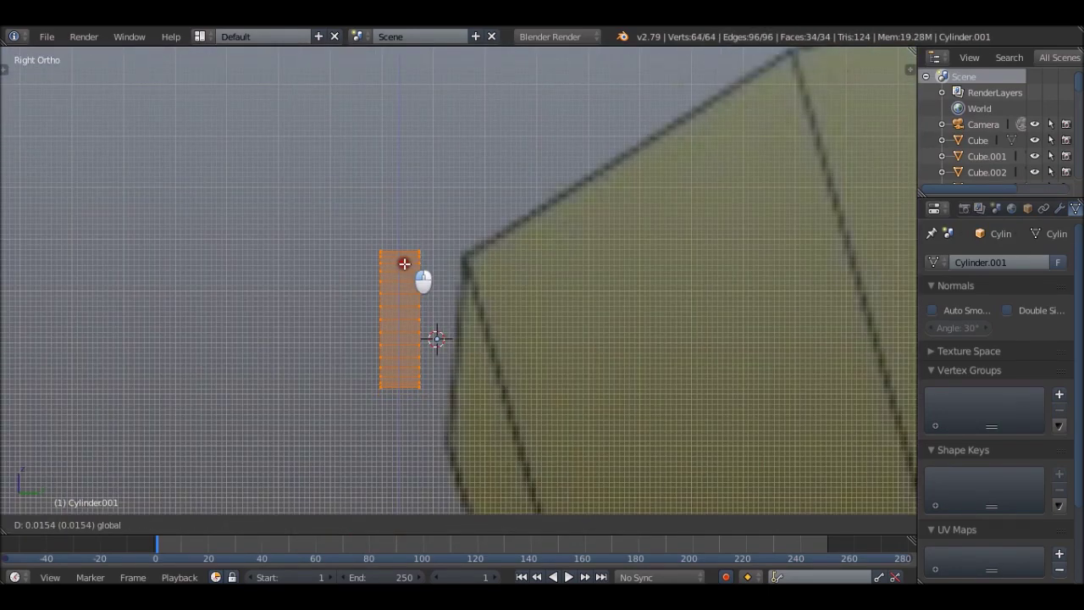
- Reposition the cylinder and scale its right-end vertices out into a wide ring
click(404, 264)
scroll(410, 313, up, 2)
click(399, 261)
right_click(423, 224)
scroll(428, 227, down, 2)
key(s)
drag(456, 241, 424, 354)
shift+middle_drag(445, 241, 392, 250)
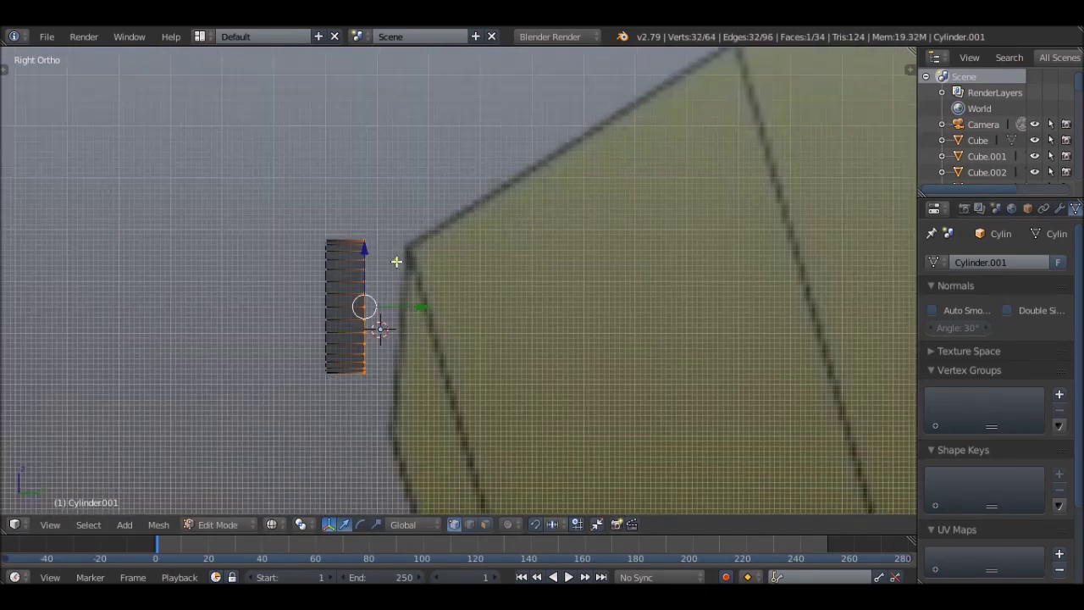
scroll(409, 255, up, 3)
scroll(342, 156, down, 5)
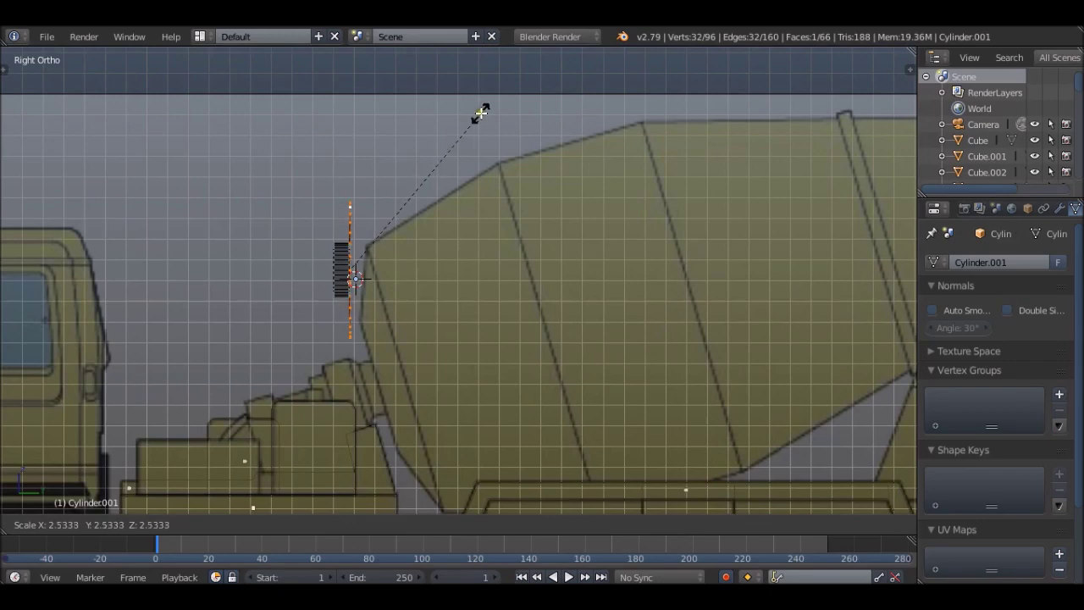
click(540, 71)
- Extrude the wide ring into a flared rim and move it into position
key(e)
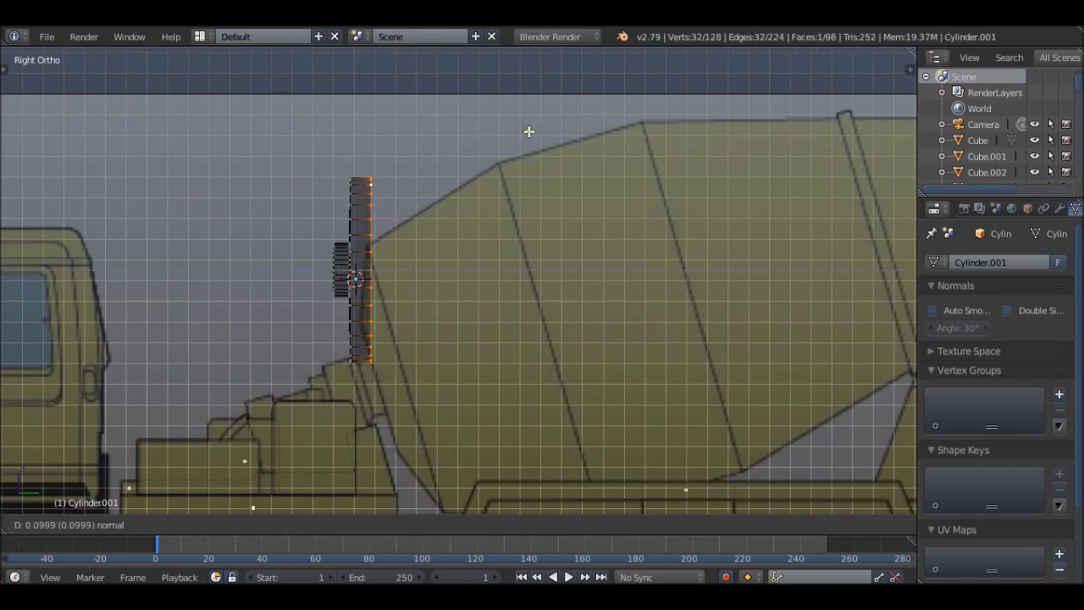
click(538, 127)
scroll(351, 237, up, 5)
scroll(371, 203, down, 5)
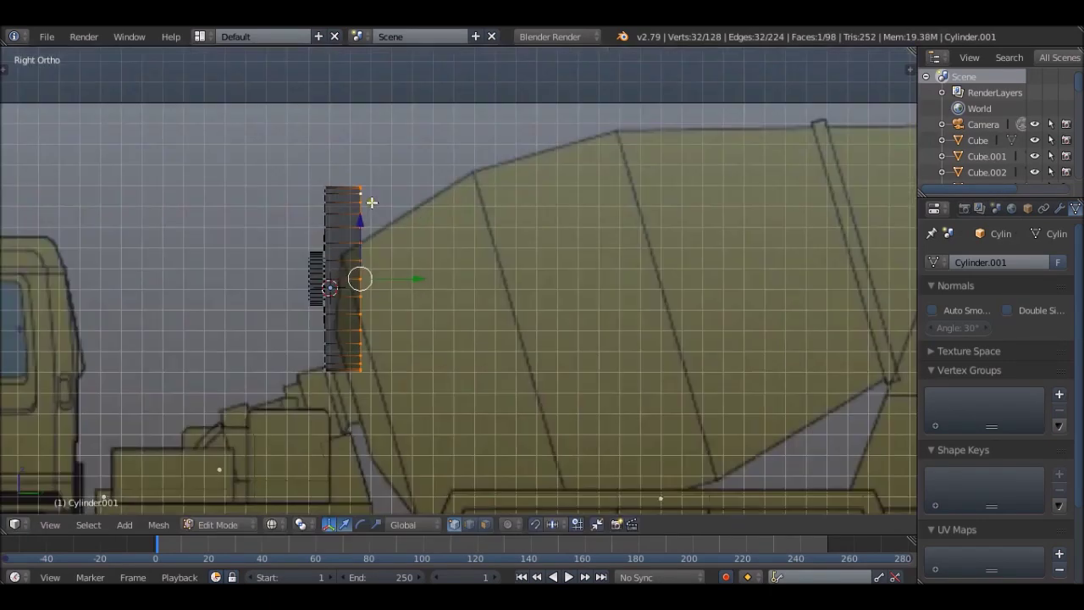
scroll(376, 229, up, 5)
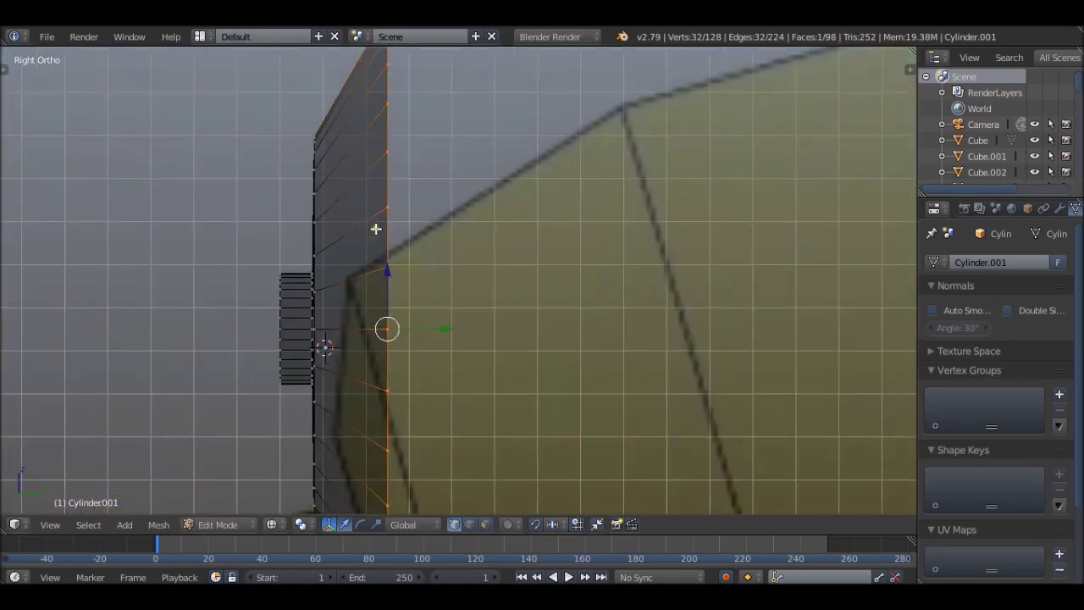
scroll(416, 217, down, 4)
scroll(431, 232, up, 6)
key(g)
click(474, 295)
scroll(474, 295, down, 3)
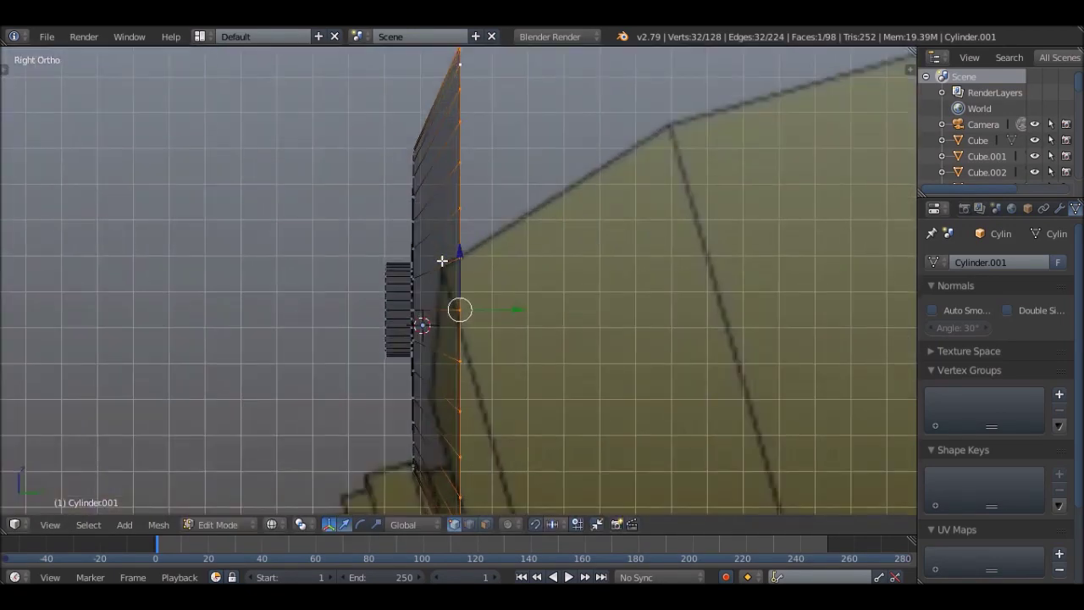
scroll(520, 207, down, 3)
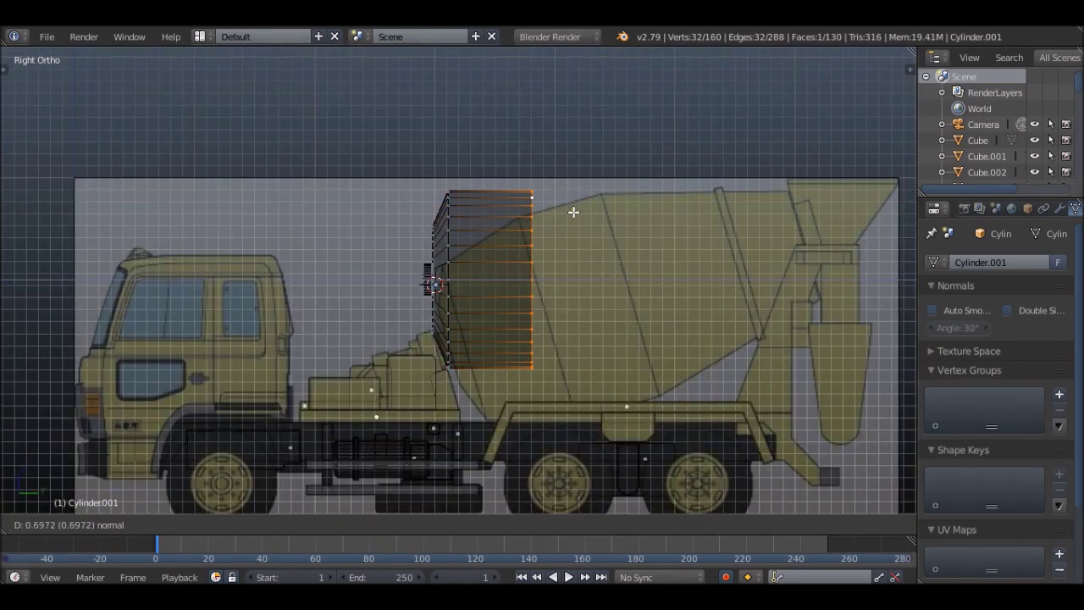
- Scale the newly extruded end ring of the drum to its tapered size
click(573, 211)
scroll(573, 212, up, 2)
key(s)
click(603, 193)
scroll(508, 158, down, 3)
scroll(537, 189, up, 1)
scroll(534, 191, up, 2)
- Extrude and shrink further tapering rings toward the back of the drum
key(e)
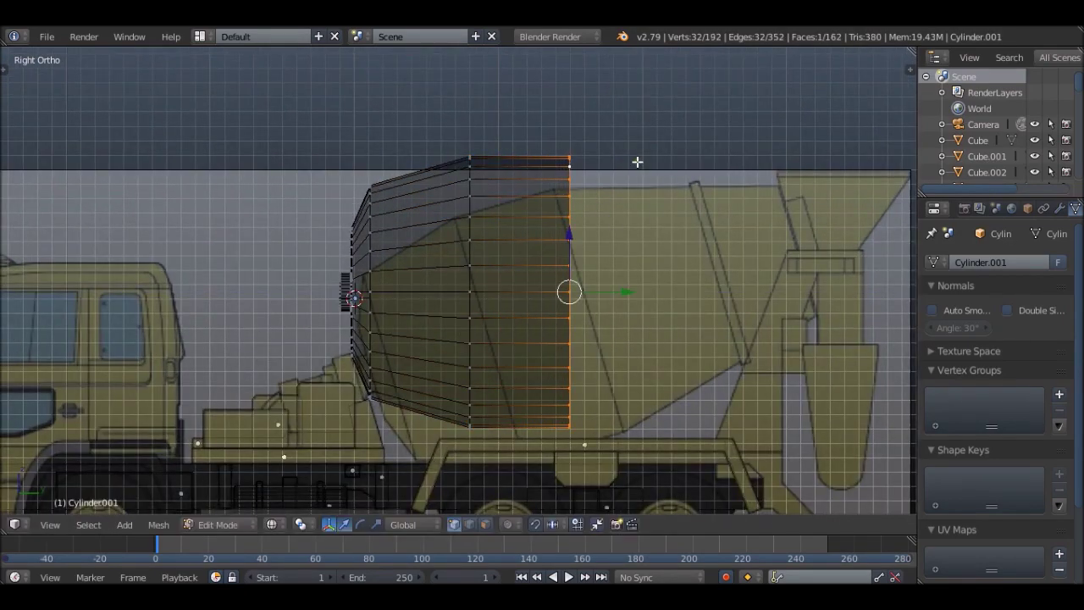
key(s)
scroll(658, 174, up, 2)
click(659, 175)
scroll(351, 262, down, 3)
scroll(381, 208, up, 1)
scroll(499, 286, down, 1)
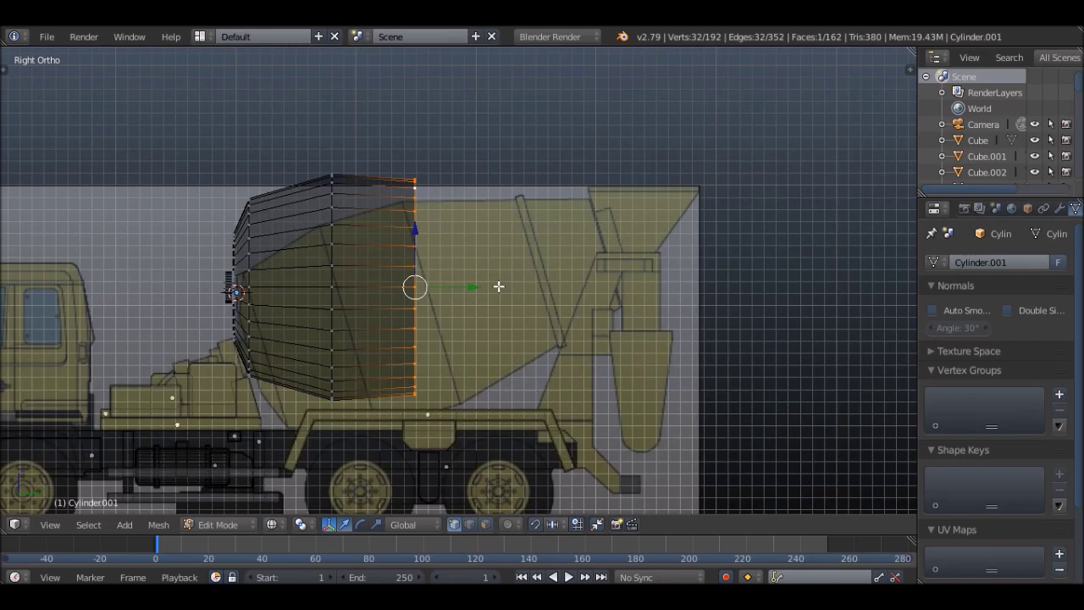
click(606, 248)
key(s)
key(e)
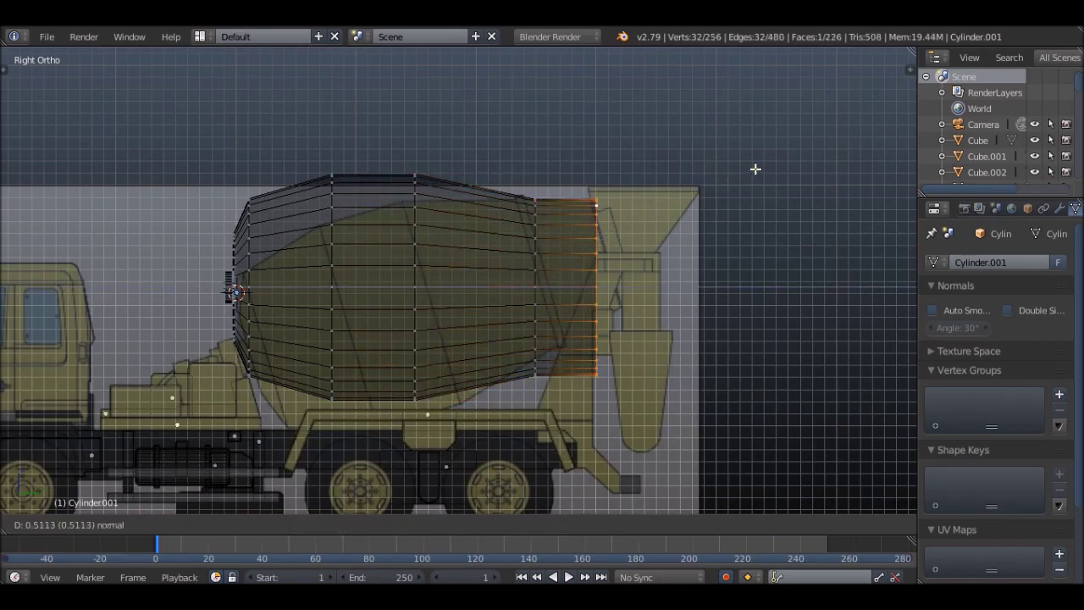
click(736, 170)
- Try tilting and moving the whole drum, then undo the attempt
key(a)
key(r)
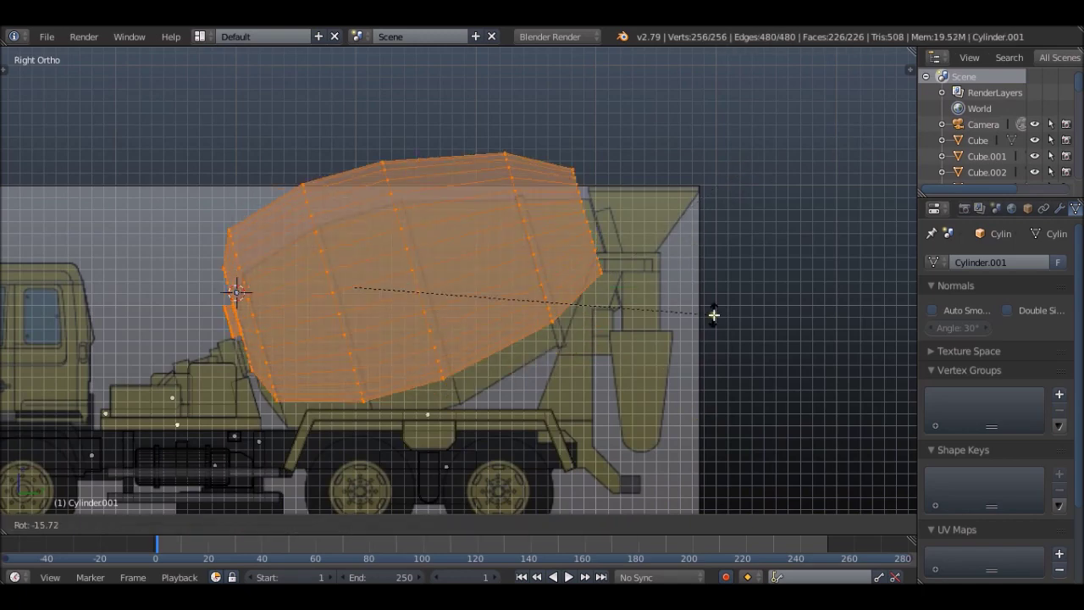
click(353, 262)
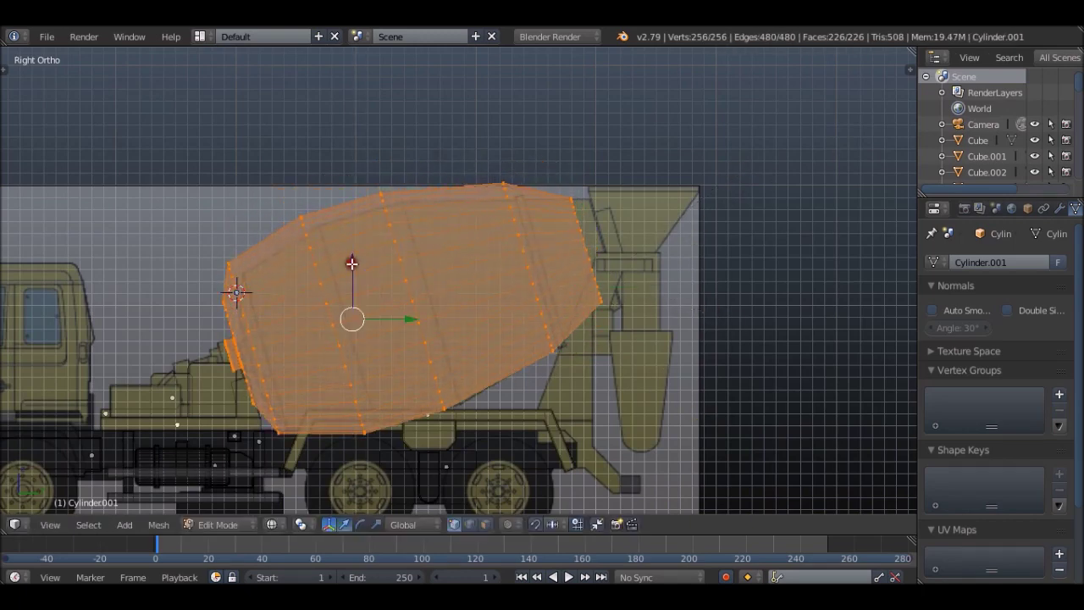
key(g)
key(ctrl+z)
key(ctrl+z)
key(ctrl+z)
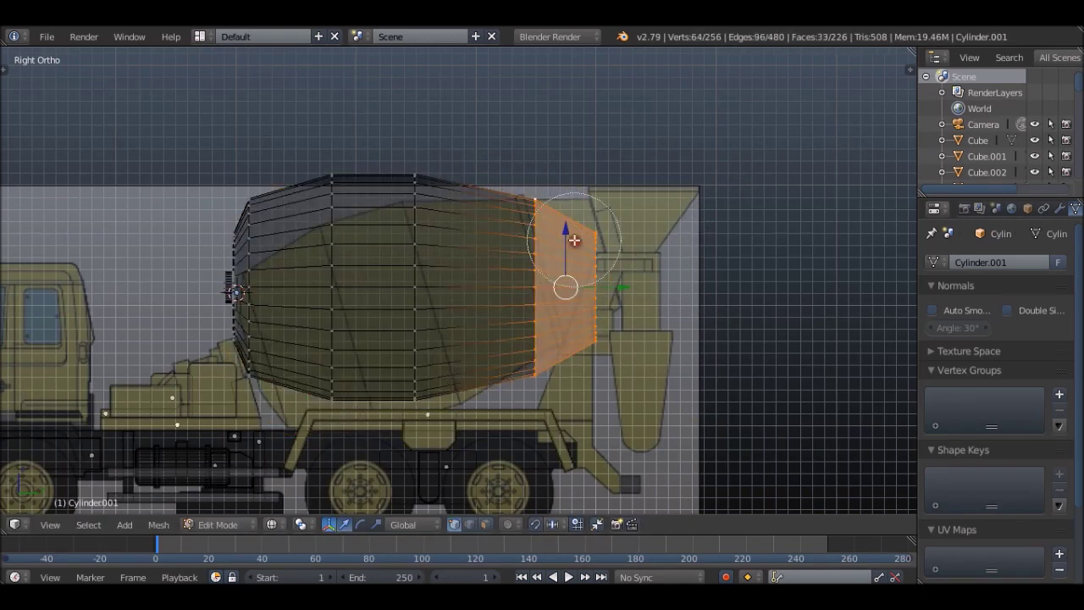
- Resize the drum's back end ring and move the whole drum over the chassis
scroll(593, 266, up, 3)
key(s)
scroll(639, 336, down, 3)
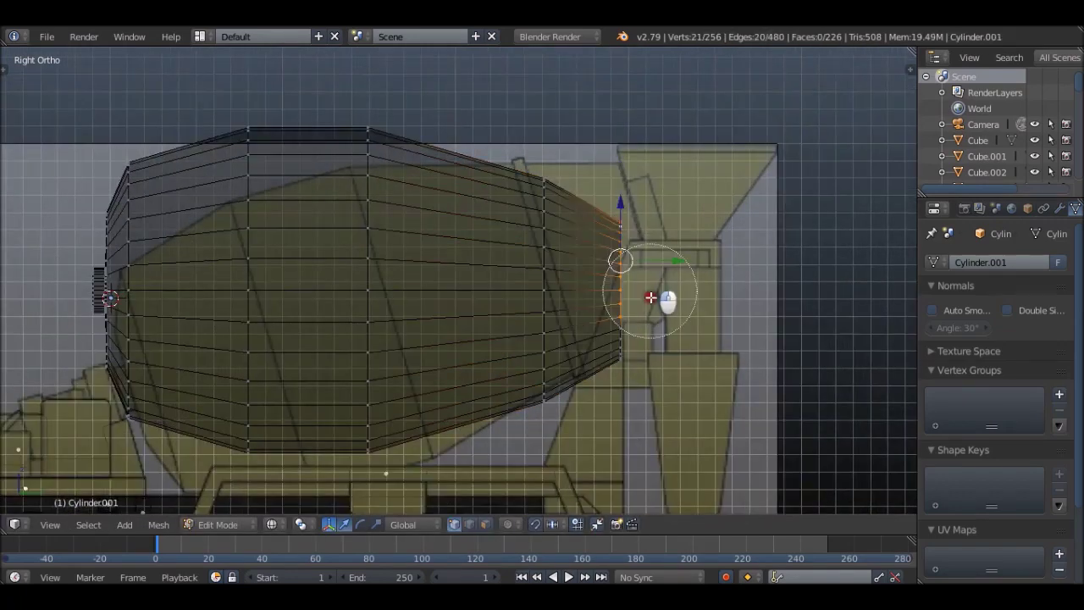
scroll(624, 254, down, 3)
key(a)
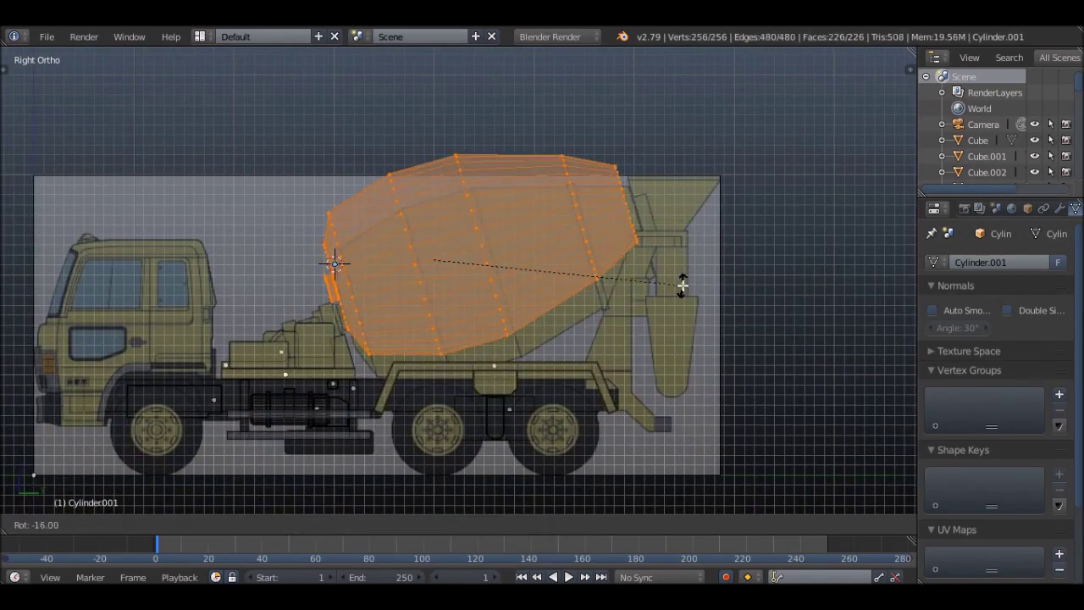
key(g)
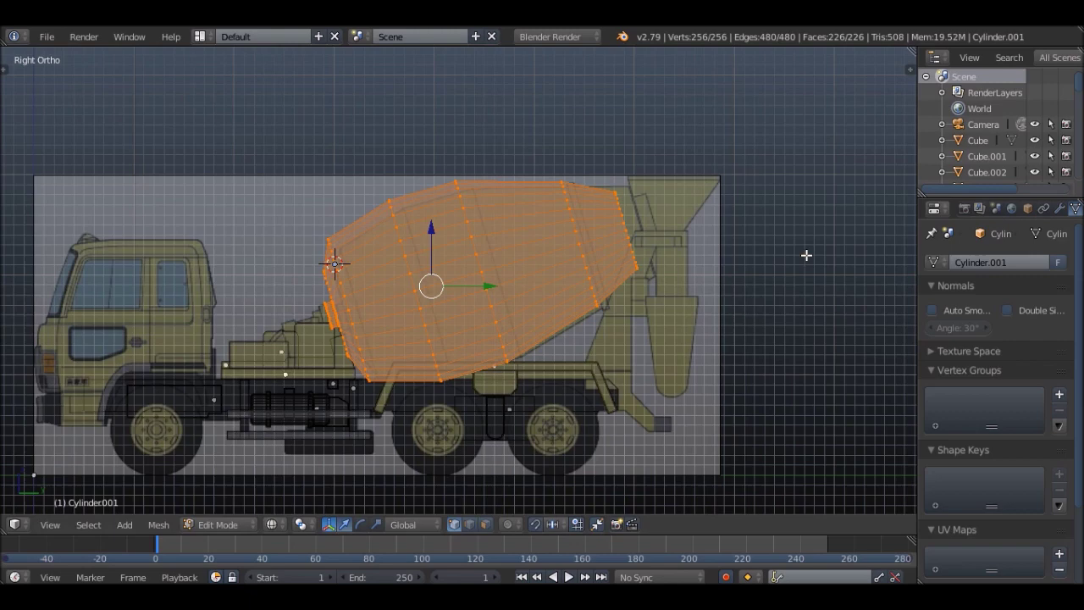
scroll(806, 255, up, 3)
- Circle-select the drum's front ring and extrude the first nozzle section
key(c)
scroll(726, 169, up, 3)
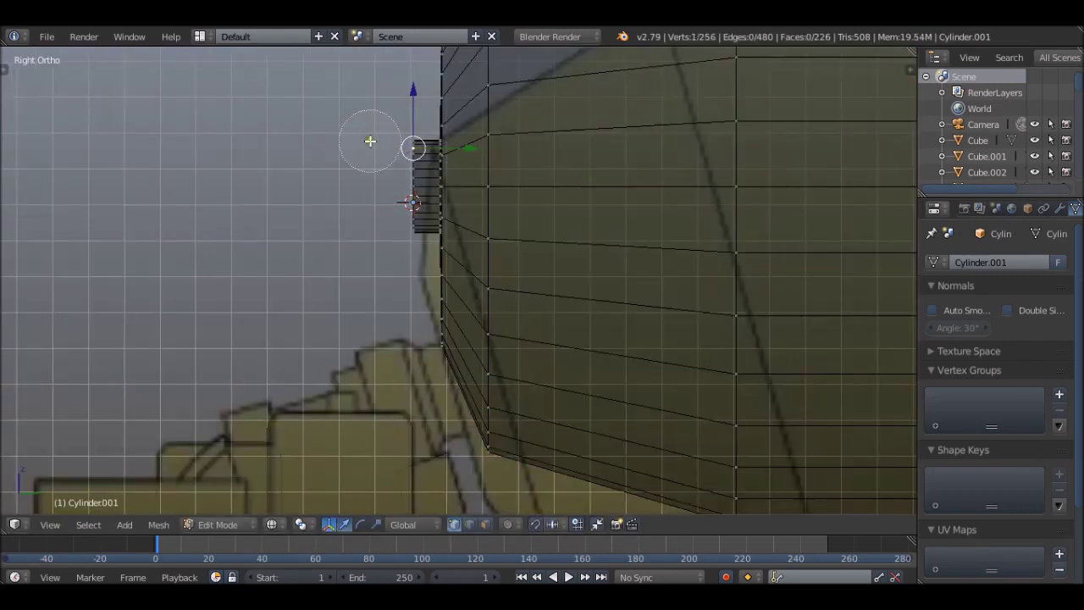
click(467, 162)
key(e)
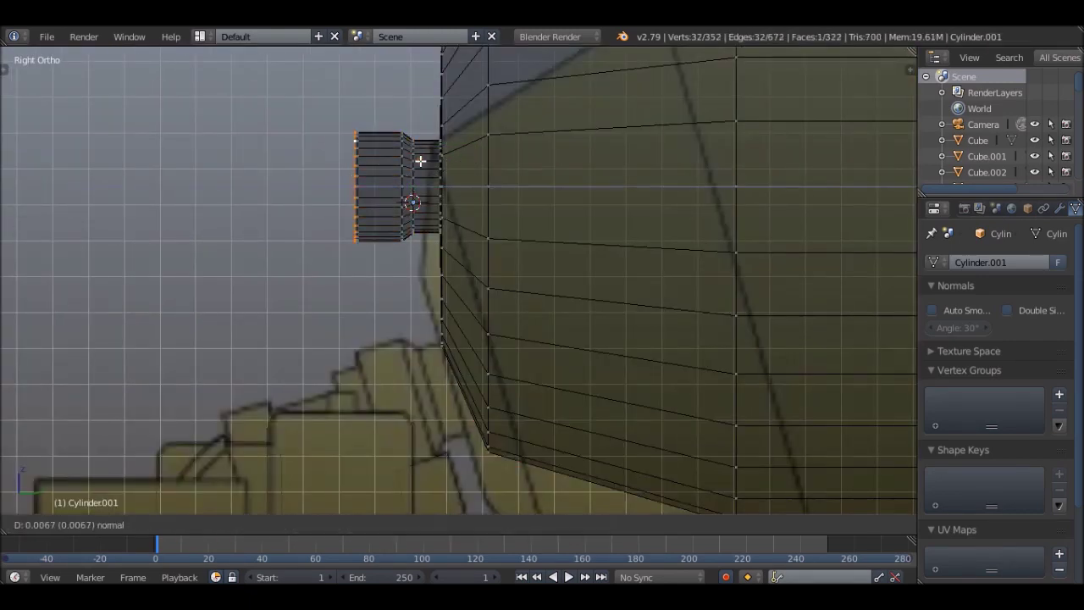
click(413, 161)
scroll(395, 157, up, 5)
scroll(481, 194, down, 5)
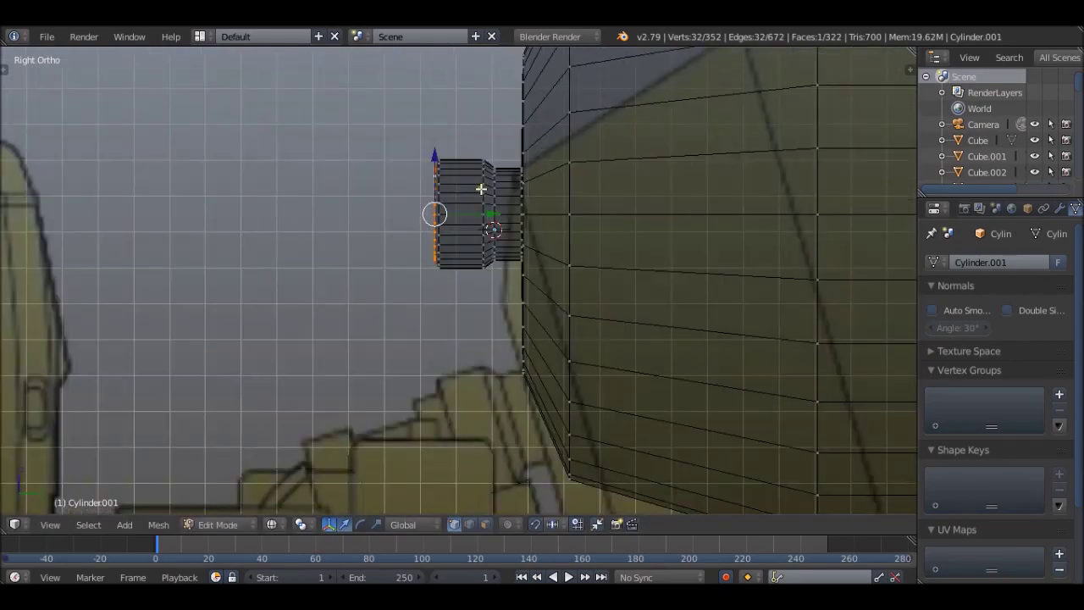
click(466, 189)
middle_drag(479, 213, 598, 235)
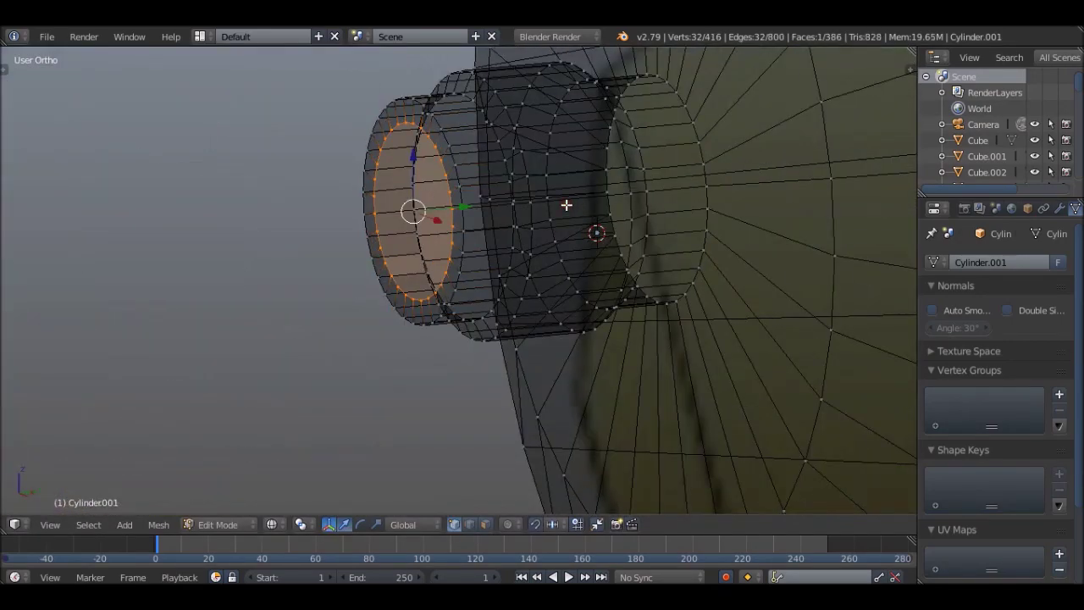
key(KP_3)
scroll(606, 193, up, 3)
- Extrude two more stepped nozzle segments with a resized lip
key(e)
click(533, 163)
scroll(533, 163, up, 2)
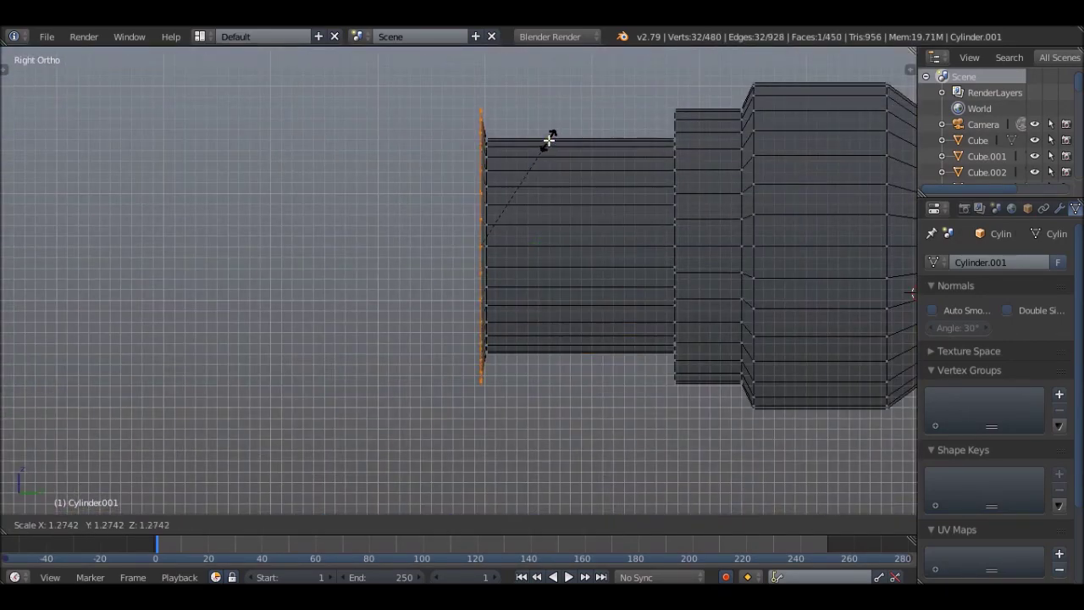
click(549, 140)
key(e)
click(516, 265)
scroll(751, 260, down, 3)
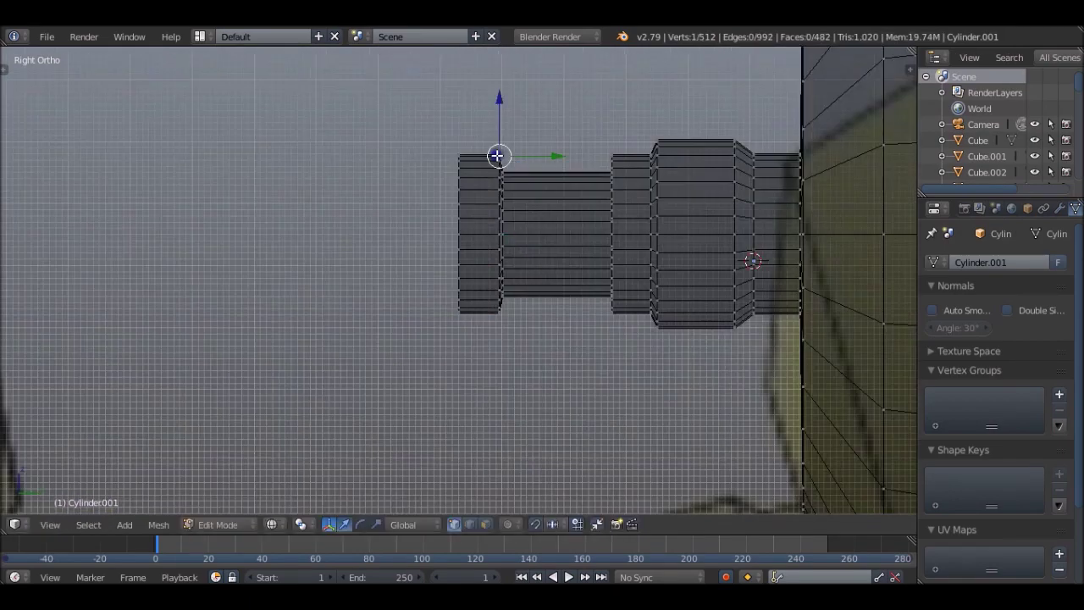
scroll(552, 206, down, 2)
middle_drag(551, 206, 709, 184)
scroll(709, 184, up, 3)
key(KP_3)
scroll(570, 245, down, 2)
- Tilt the whole drum with its nozzle and lower it along Z toward the chassis
key(a)
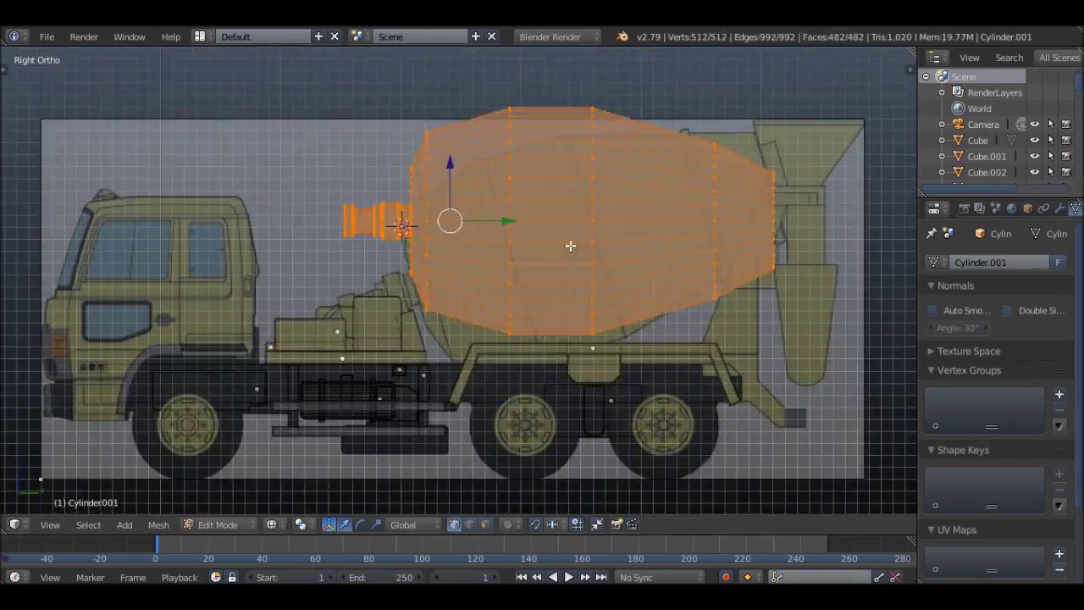
click(449, 220)
key(g)
key(z)
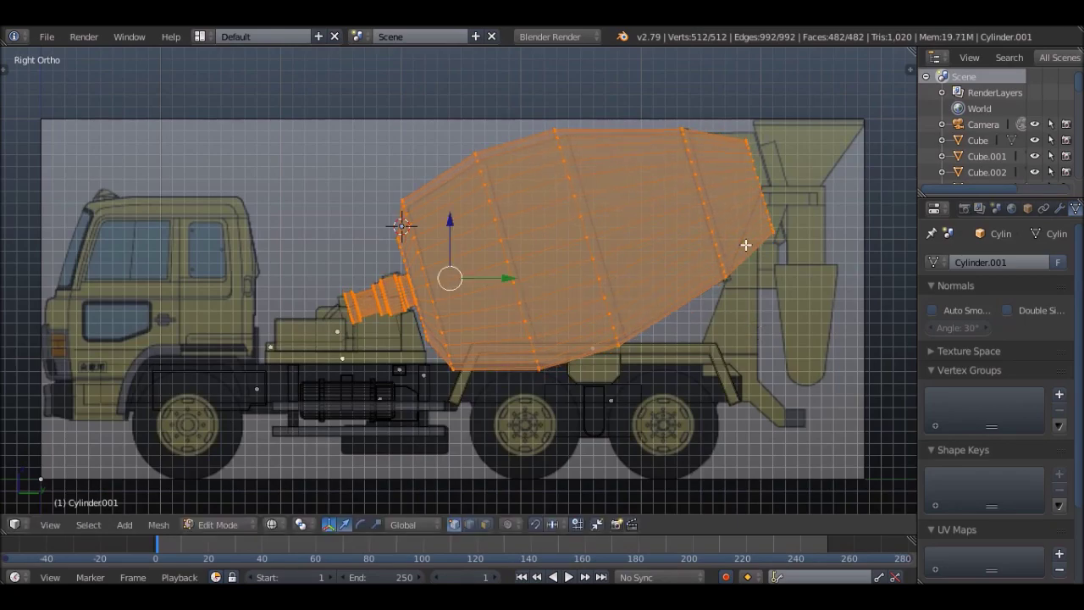
scroll(746, 245, down, 2)
scroll(533, 291, up, 3)
scroll(533, 291, up, 2)
- Resize the ring at the drum's back tip
key(a)
key(c)
click(610, 245)
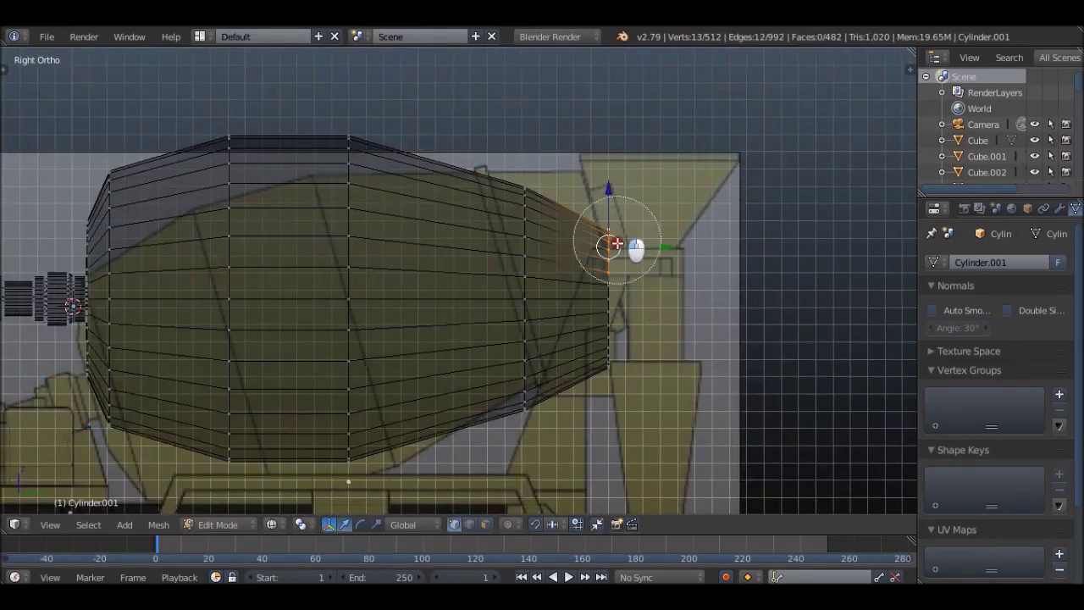
scroll(610, 245, up, 2)
key(s)
click(669, 244)
scroll(613, 358, down, 5)
key(a)
scroll(506, 270, up, 2)
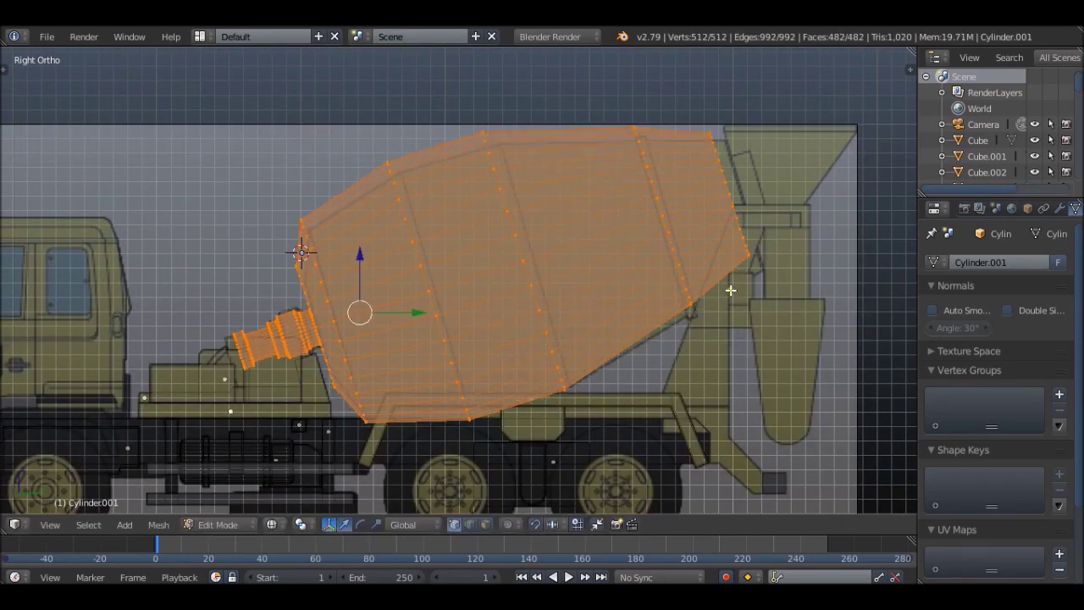
- Move the whole drum along Y down onto the chassis
key(a)
key(c)
scroll(763, 254, down, 3)
key(a)
key(g)
key(y)
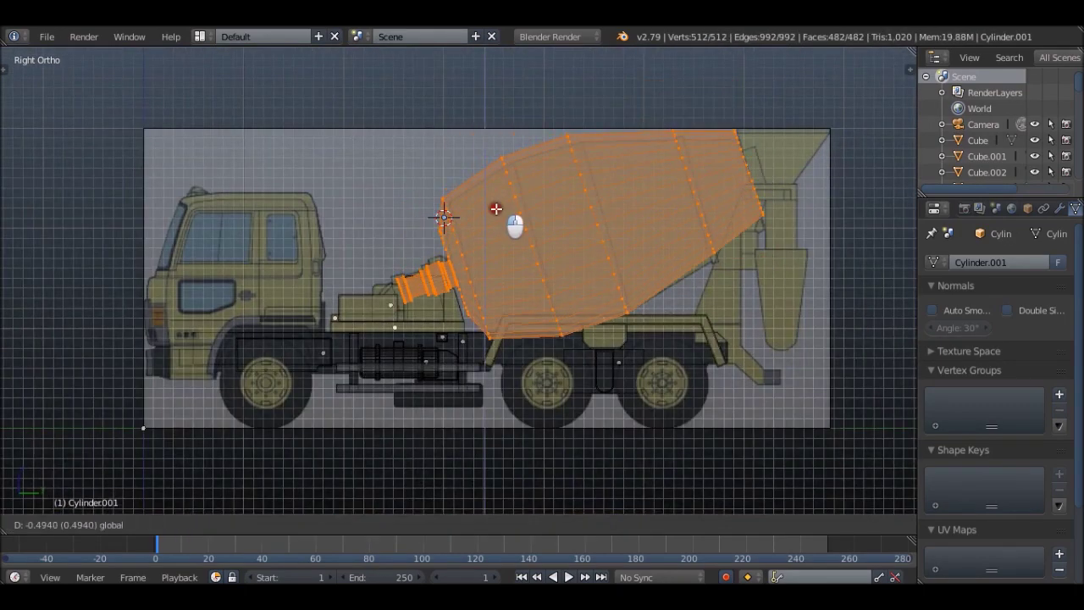
click(515, 223)
scroll(515, 222, up, 2)
- Re-tilt the drum and fine-tune its position along Y
key(r)
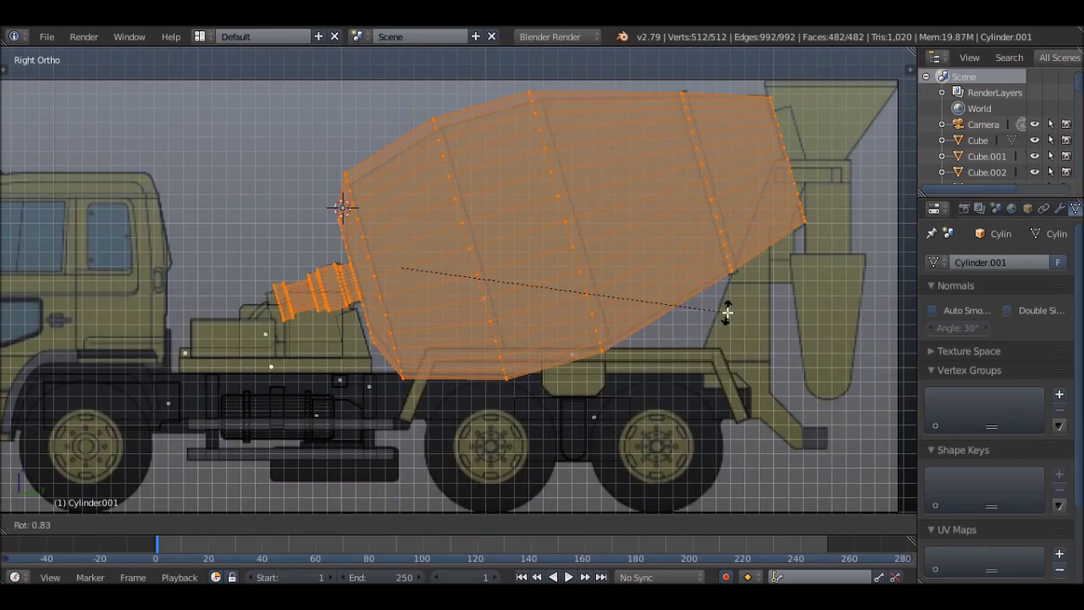
right_click(727, 313)
scroll(806, 164, up, 5)
scroll(771, 360, up, 3)
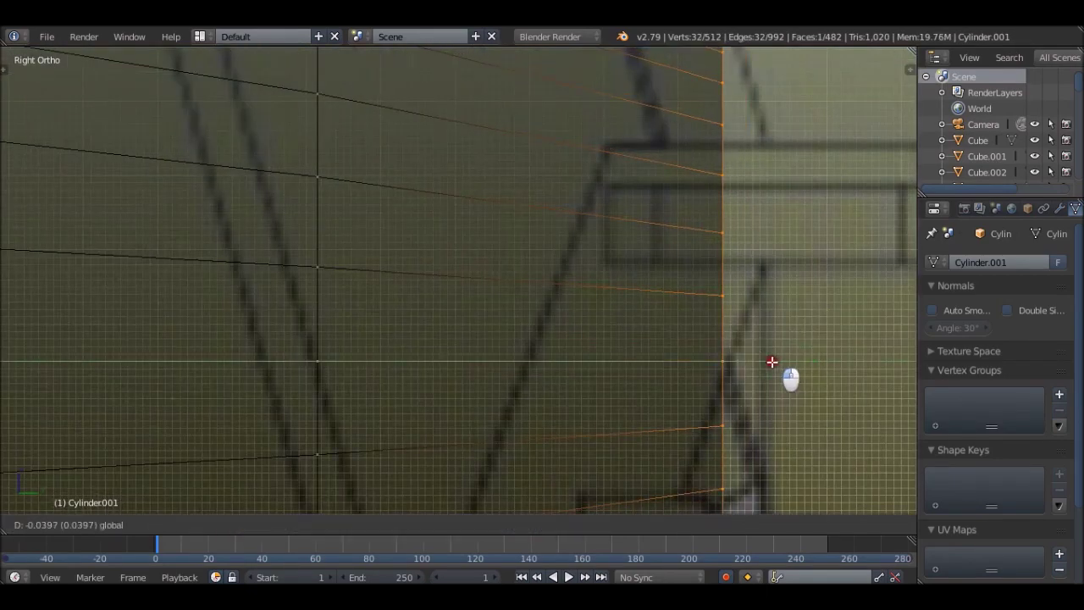
scroll(612, 438, down, 9)
key(r)
click(472, 271)
key(g)
key(y)
scroll(296, 271, up, 3)
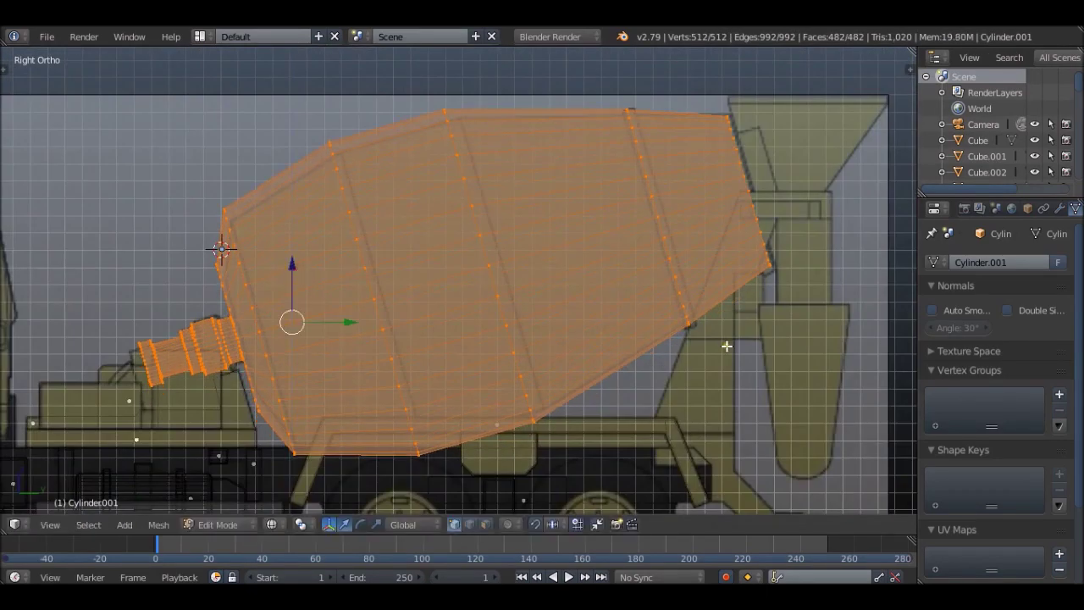
- Leave the drum's Edit Mode and start editing the mount block under the nozzle
key(KP_7)
mouse_move(511, 293)
middle_down()
mouse_move(564, 339)
mouse_move(512, 360)
mouse_move(581, 342)
middle_up()
key(Tab)
scroll(359, 313, up, 5)
mouse_move(347, 294)
middle_down()
mouse_move(318, 397)
mouse_move(329, 380)
middle_up()
right_click(318, 398)
key(Tab)
- In top wireframe view, set the mount block's origin to its geometry
key(KP_7)
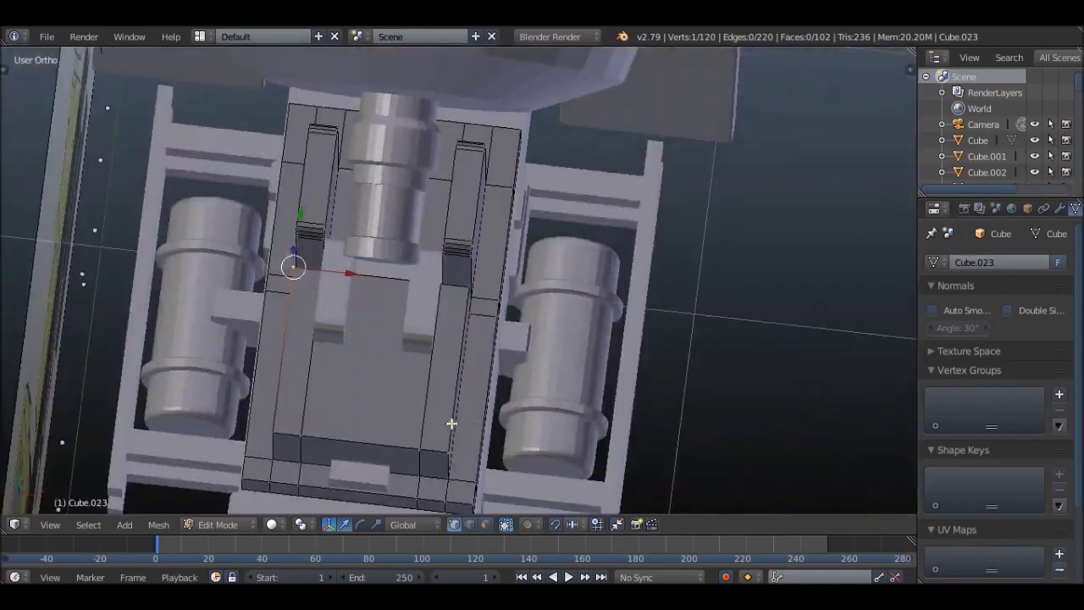
key(z)
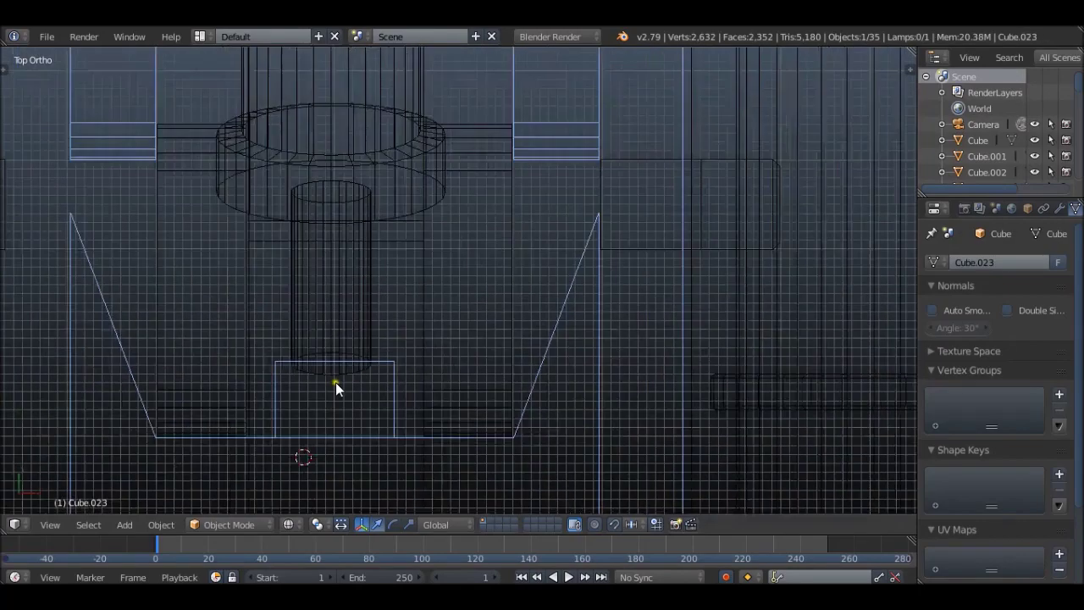
click(81, 289)
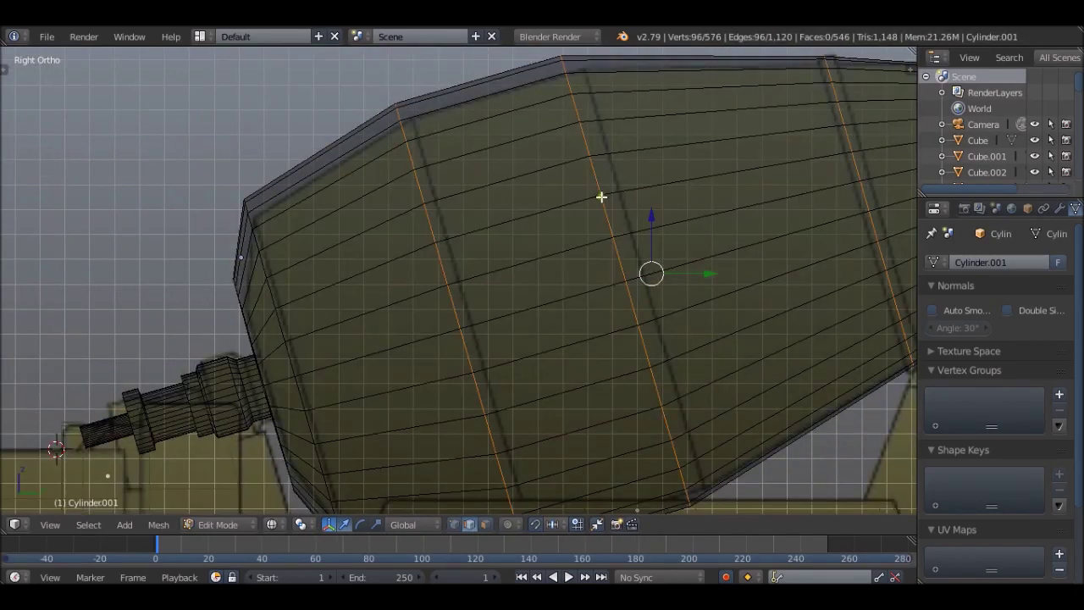
- Bevel the selected drum edge loops (Ctrl+B) into wide rib bands
key(ctrl+b)
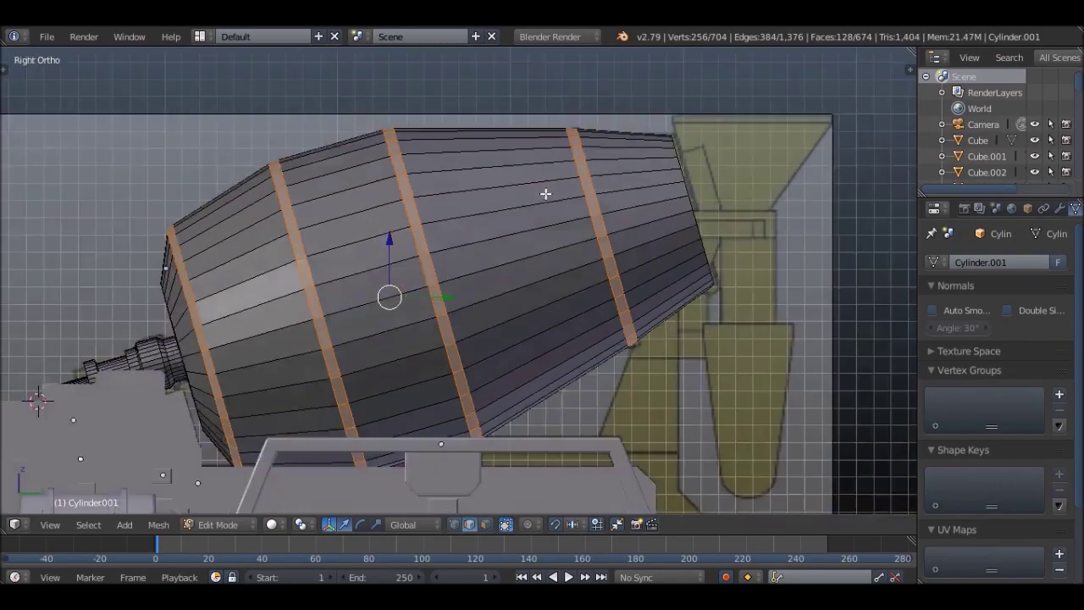
key(c)
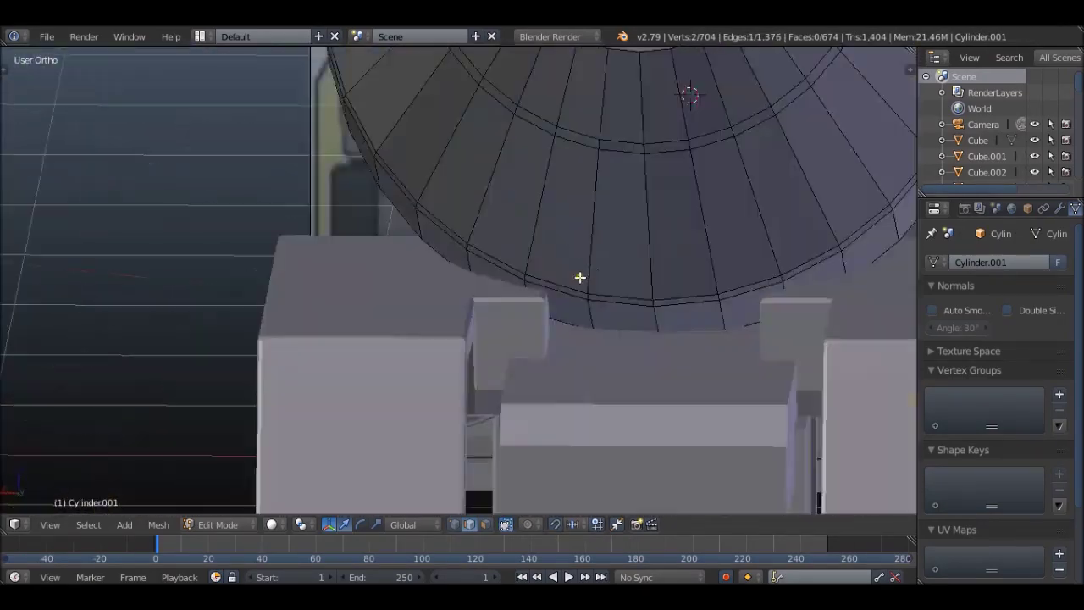
middle_drag(579, 277, 621, 285)
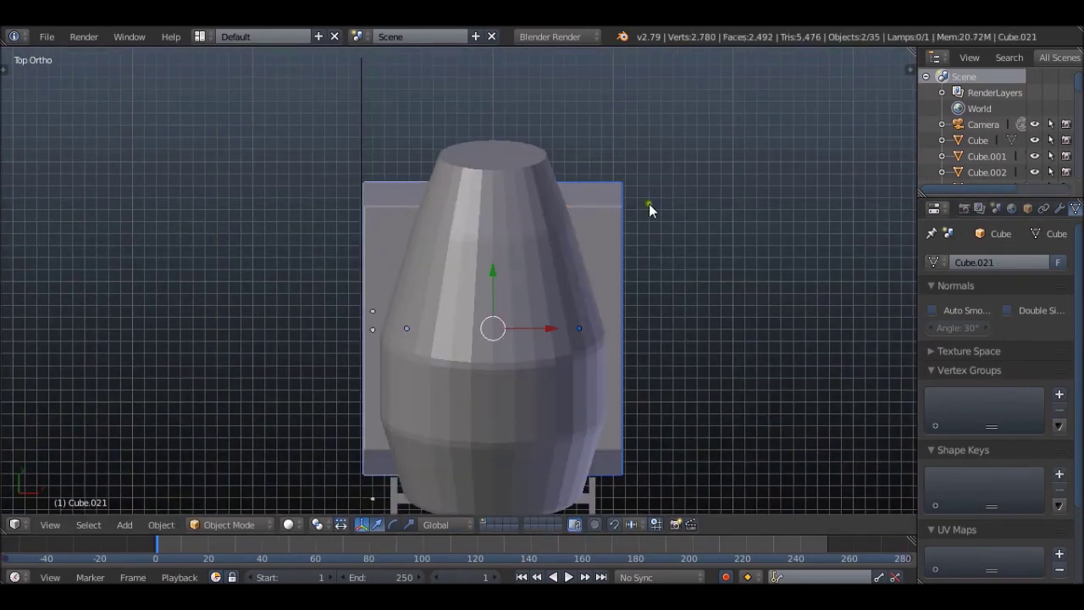
- Edit Cube.021 in local view and pick a vertex in vertex-select mode
key(Tab)
key(KP_Divide)
key(z)
key(a)
key(ctrl+Tab)
click(487, 244)
scroll(431, 293, up, 5)
scroll(754, 218, down, 3)
key(z)
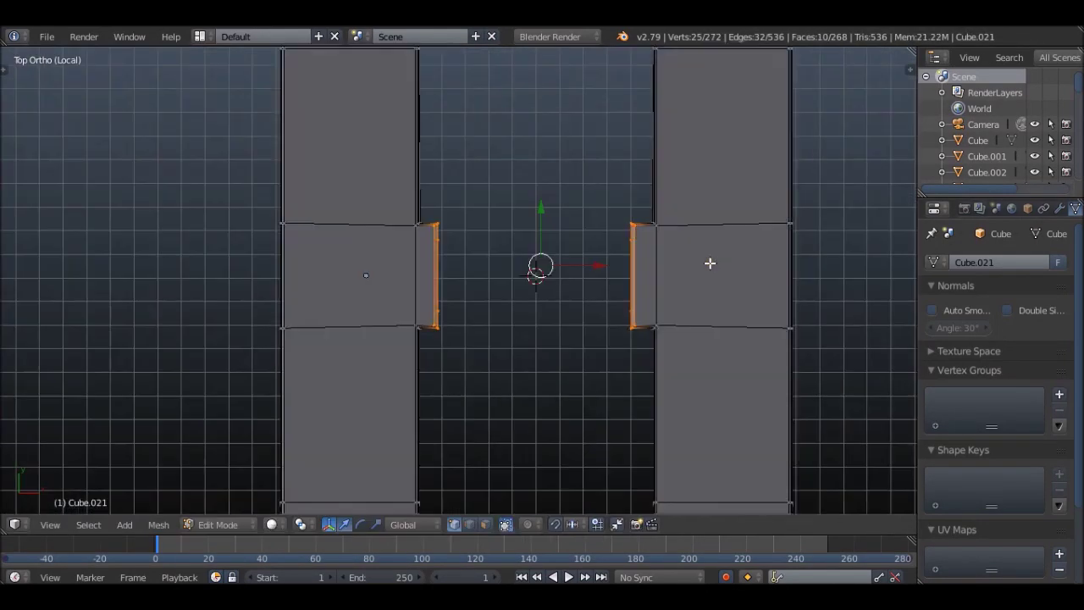
middle_drag(709, 259, 618, 321)
key(KP_7)
scroll(531, 128, down, 3)
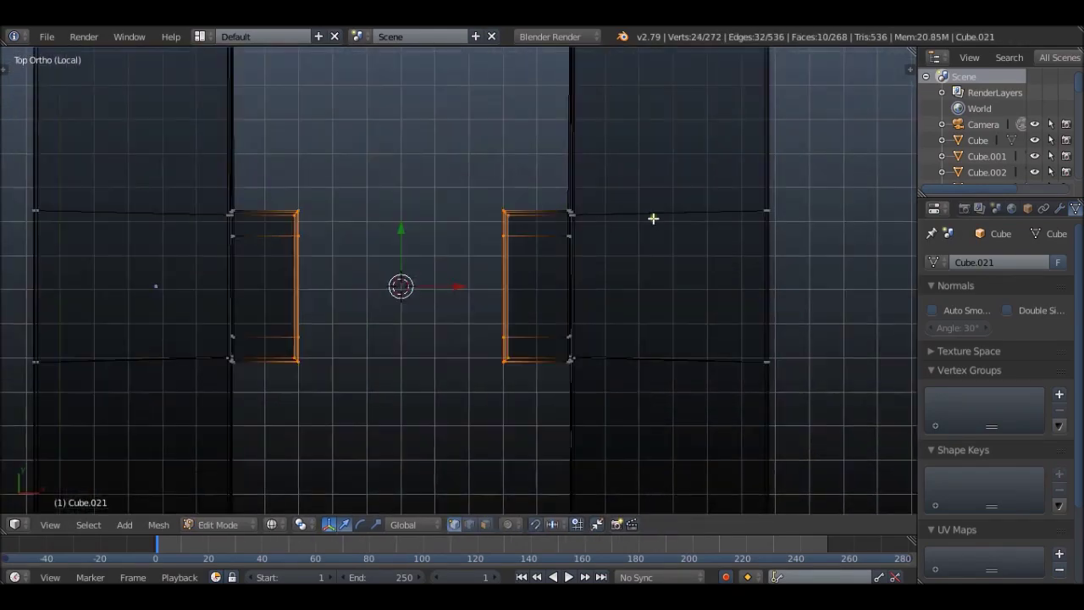
middle_drag(653, 218, 492, 293)
- Show the whole truck in back view with see-through wireframe
key(KP_Divide)
mouse_move(490, 356)
middle_down()
mouse_move(364, 221)
mouse_move(516, 356)
mouse_move(467, 283)
middle_up()
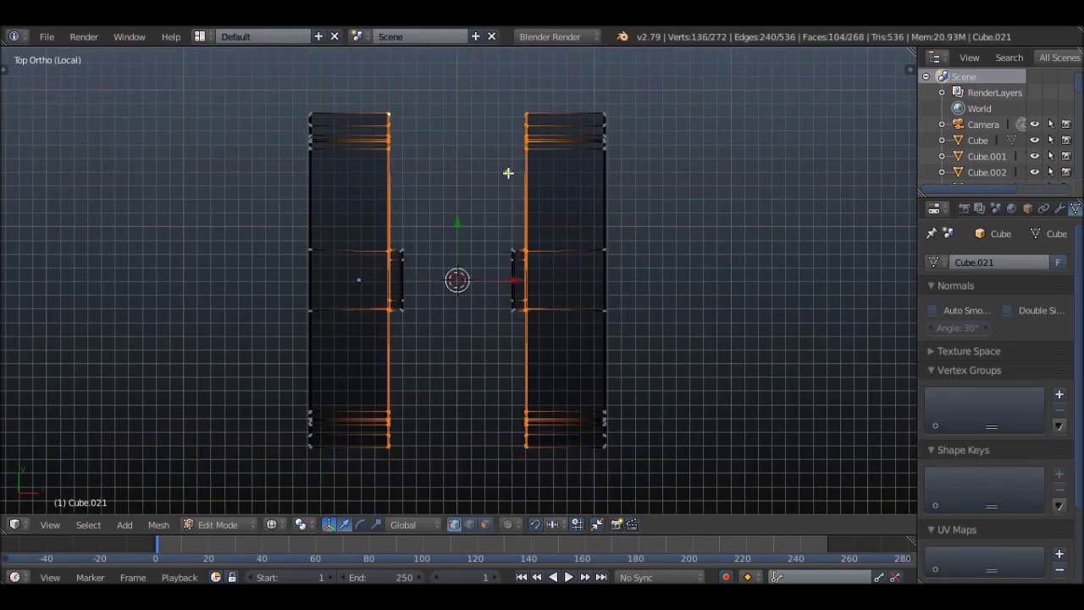
scroll(508, 173, up, 3)
scroll(624, 494, down, 5)
key(z)
key(KP_Divide)
mouse_move(607, 367)
middle_down()
mouse_move(540, 342)
mouse_move(551, 363)
mouse_move(736, 308)
middle_up()
key(z)
key(ctrl+KP_1)
scroll(526, 371, up, 2)
- Select the frame's inner section vertices and scale them to match the back blueprint
shift+right_click(759, 273)
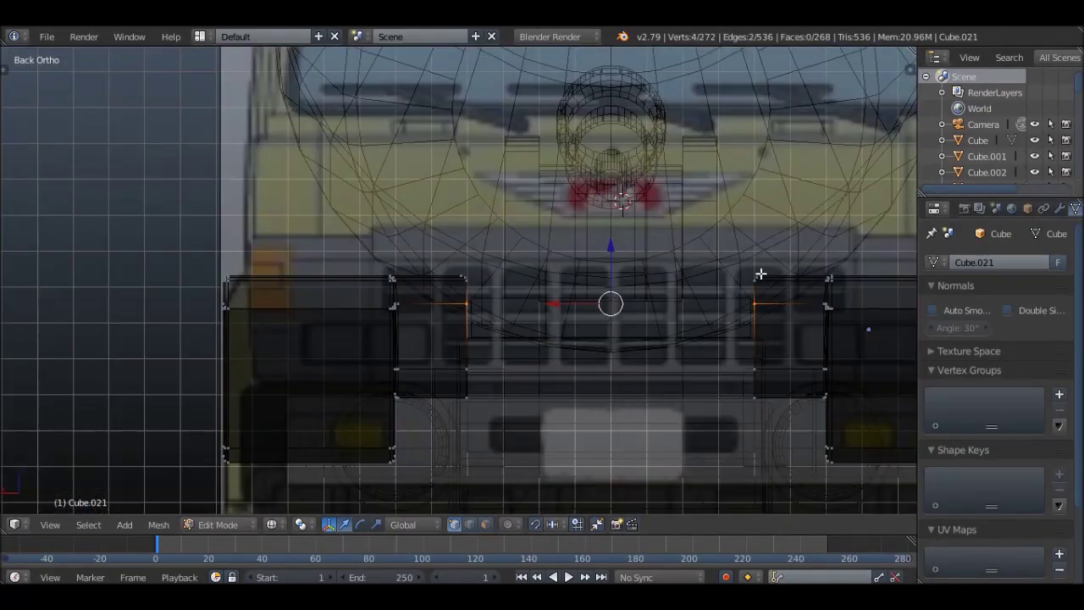
scroll(707, 298, up, 2)
key(s)
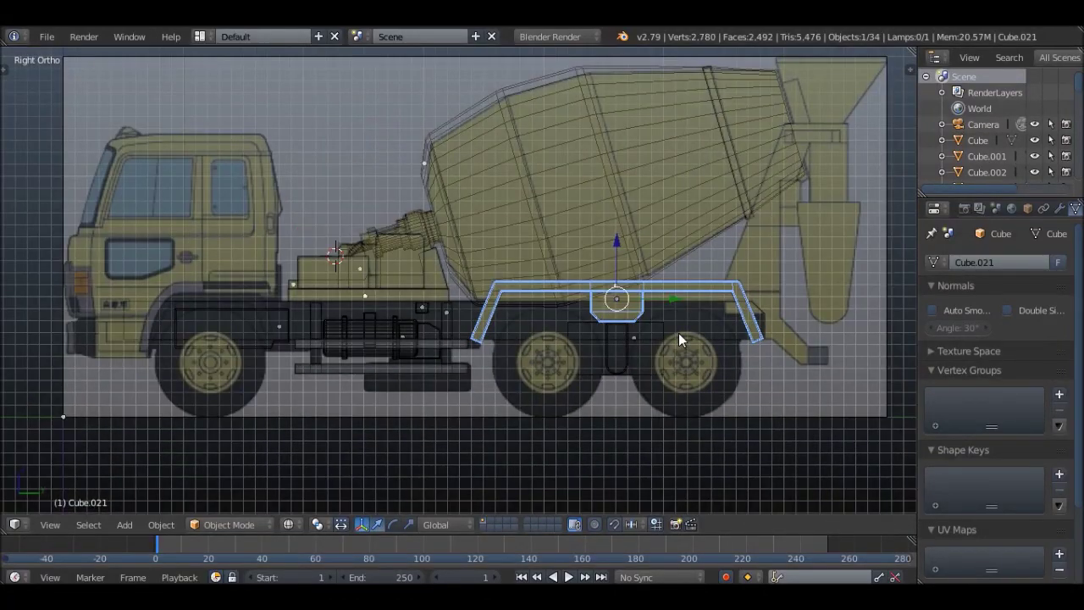
- Place the new block behind the rear wheels and edge-slide a loop across it
scroll(679, 333, down, 2)
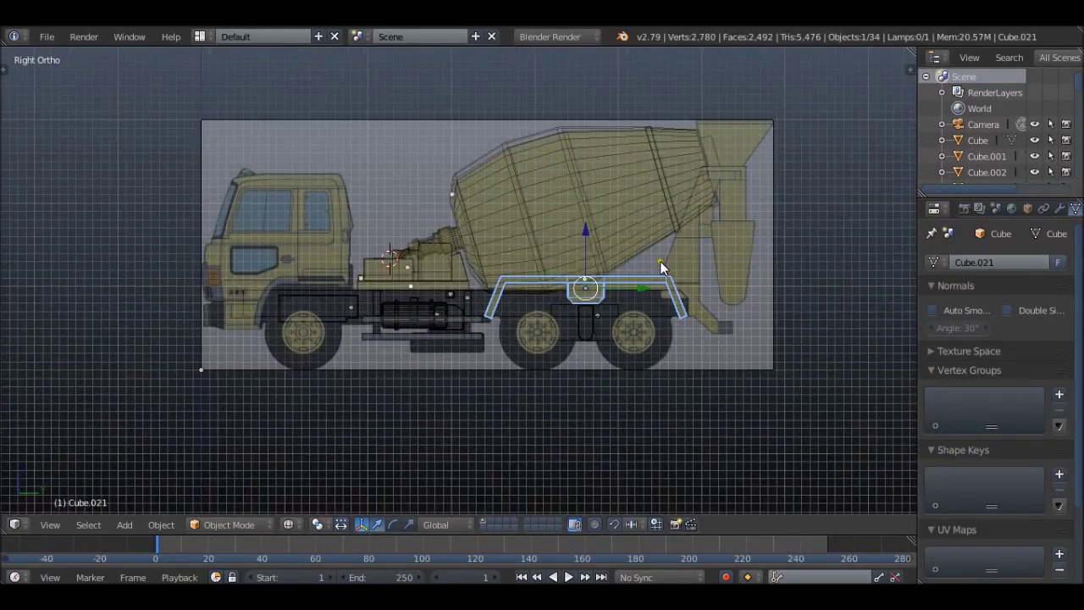
scroll(657, 241, up, 2)
scroll(627, 333, up, 4)
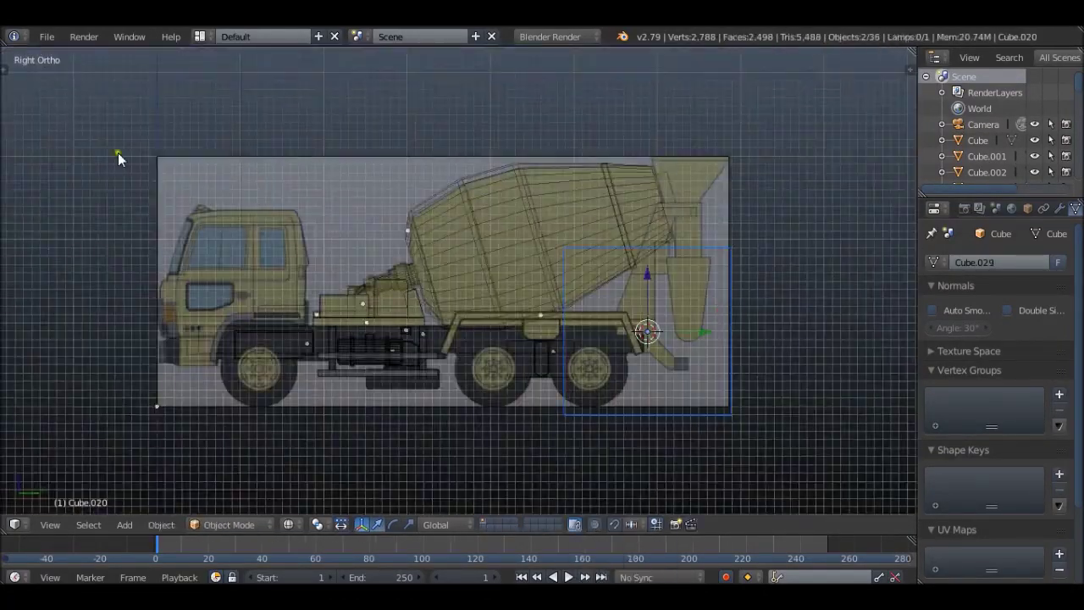
scroll(563, 219, down, 3)
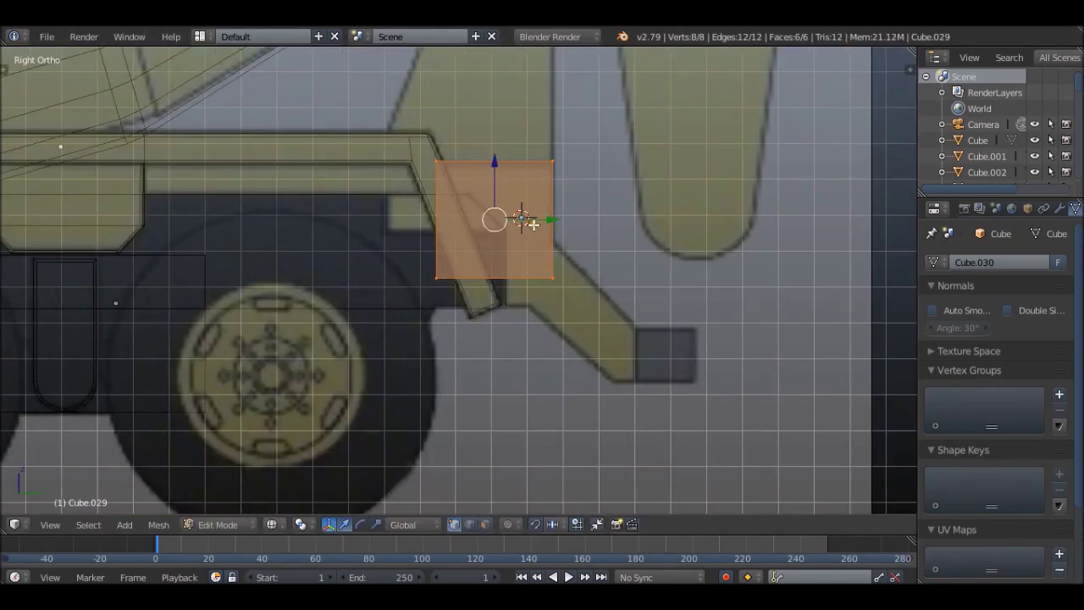
click(496, 251)
scroll(509, 228, up, 3)
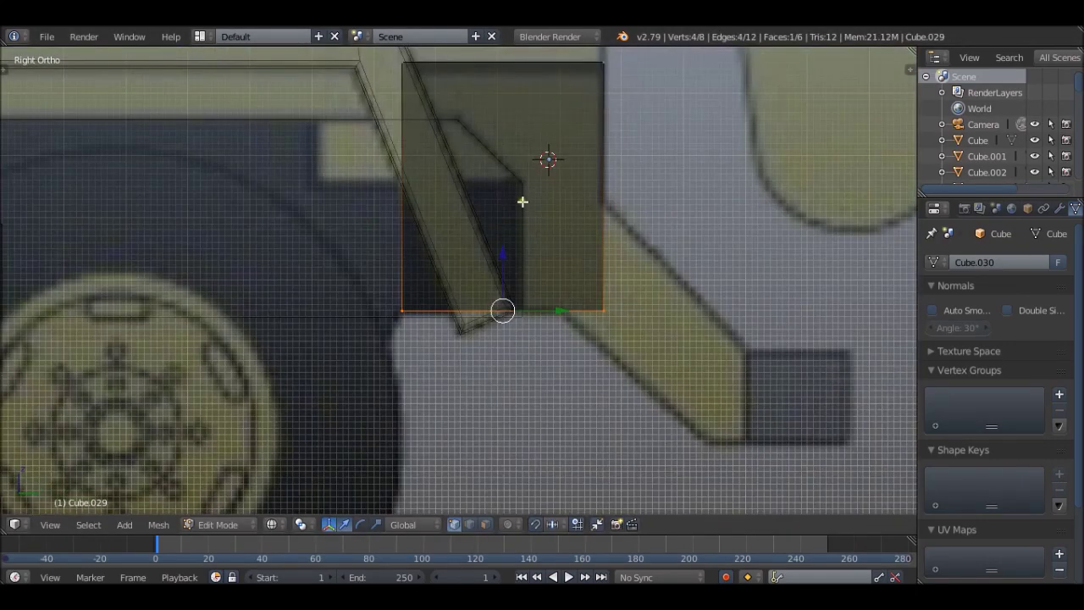
click(567, 209)
- In Top view, move the block along X to lengthen it into a beam
scroll(593, 212, down, 3)
scroll(581, 148, up, 1)
scroll(508, 229, down, 2)
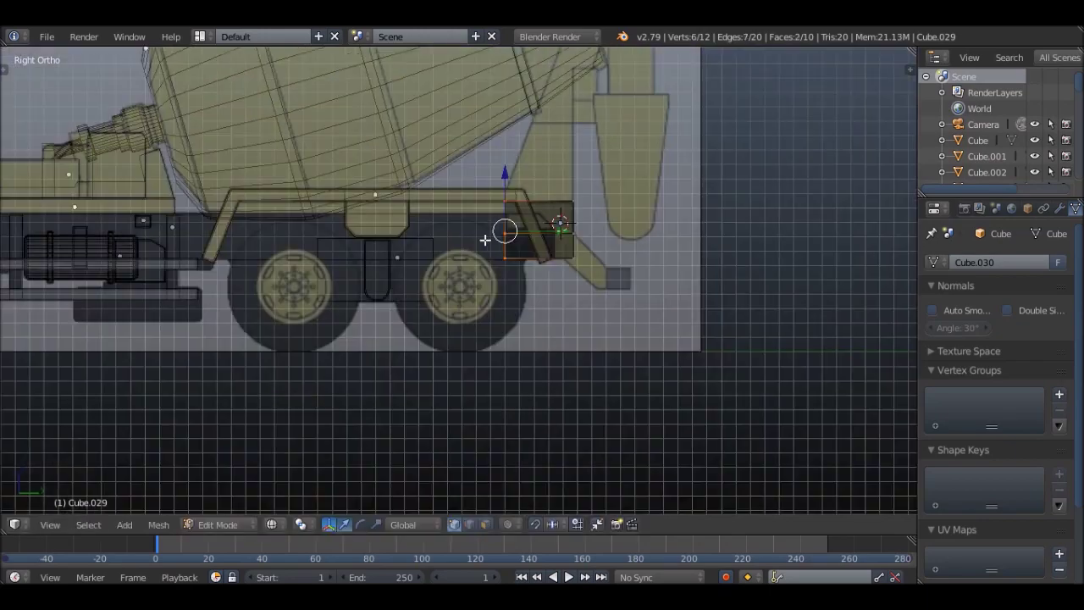
scroll(590, 212, up, 2)
middle_drag(119, 226, 450, 232)
key(KP_7)
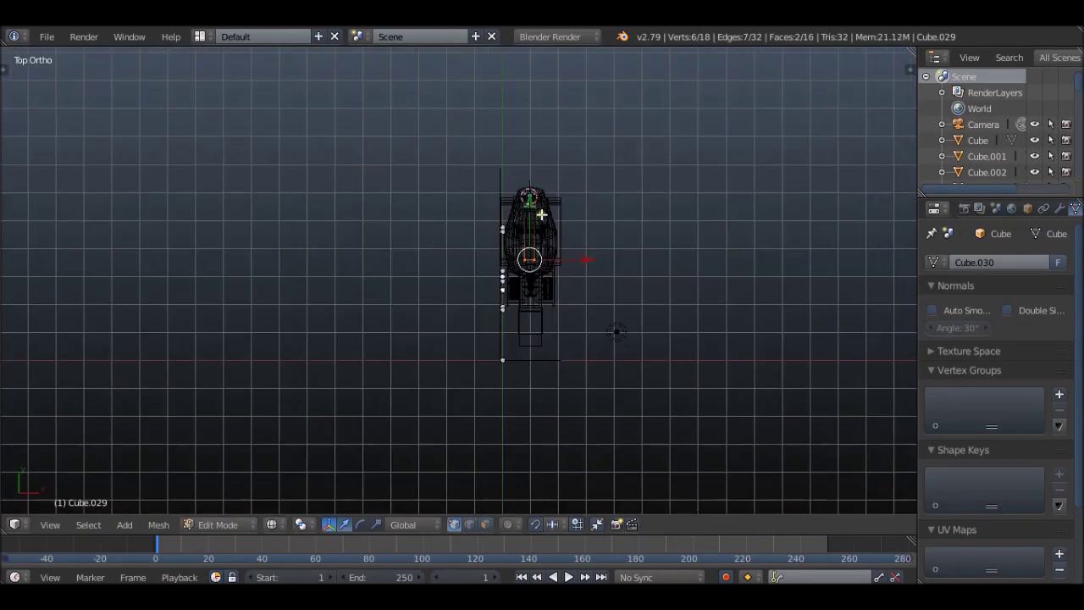
scroll(527, 127, up, 5)
key(a)
scroll(512, 125, down, 3)
scroll(494, 138, up, 1)
key(g)
key(x)
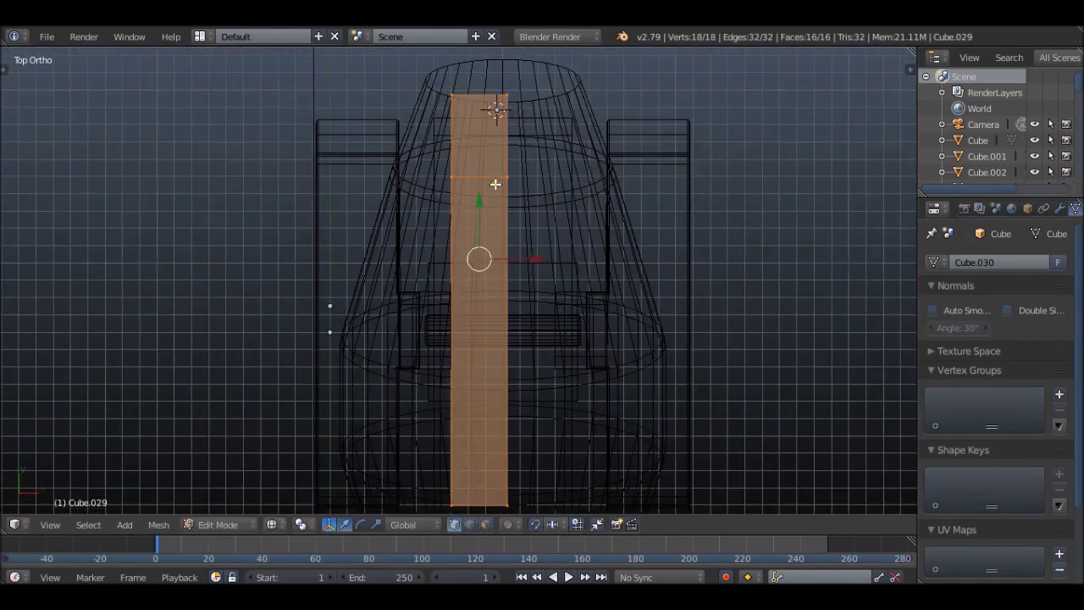
- In Right view, select the beam's rear vertices to start its slanted rear section
scroll(533, 97, up, 2)
middle_drag(593, 285, 627, 246)
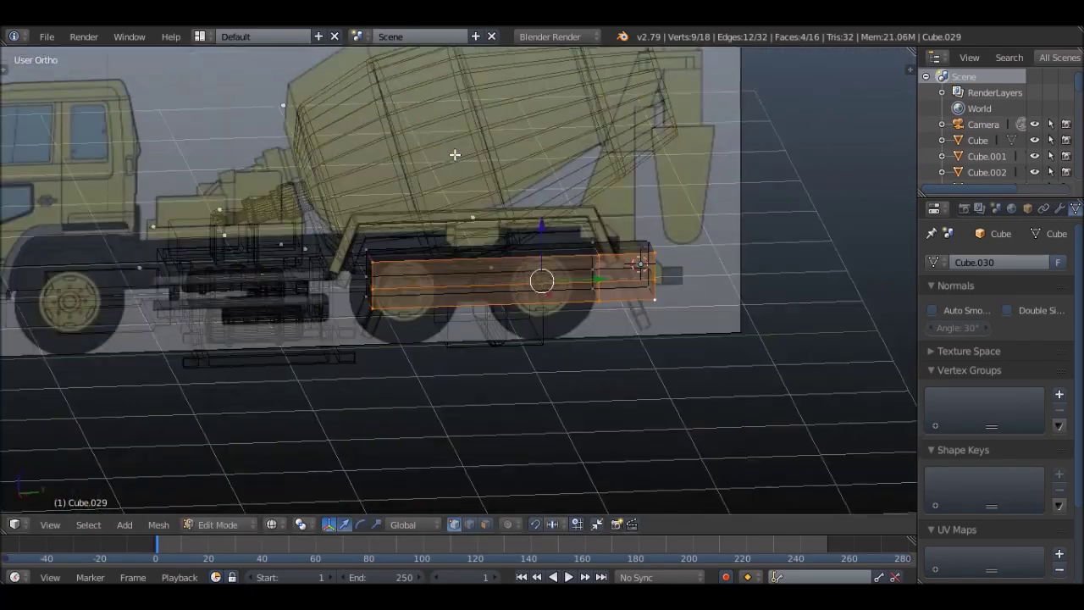
key(KP_3)
scroll(593, 280, up, 2)
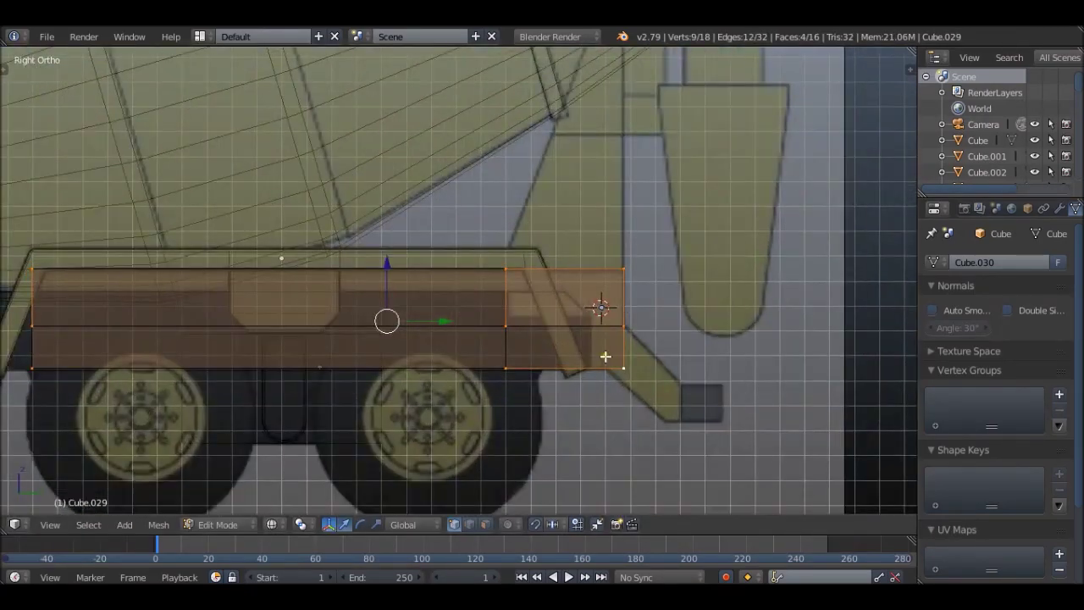
scroll(605, 322, up, 2)
right_click(574, 292)
scroll(573, 255, down, 1)
scroll(572, 279, down, 2)
- Check the whole beam from the back in solid shading and select its rear end face
key(ctrl+KP_1)
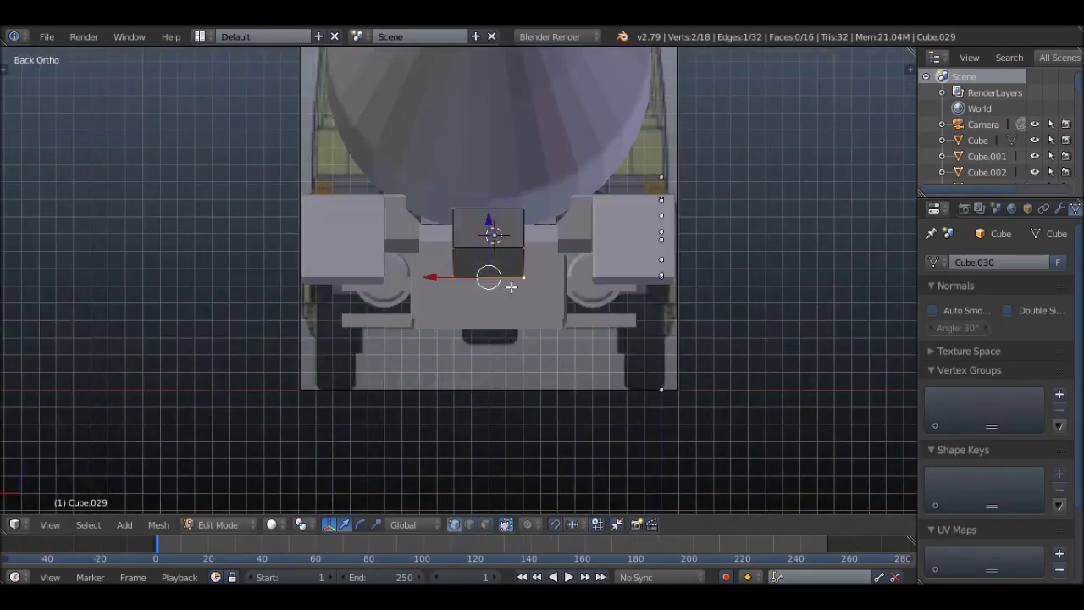
scroll(508, 271, up, 3)
key(a)
key(a)
key(z)
scroll(653, 190, down, 2)
mouse_move(653, 189)
middle_down()
mouse_move(661, 220)
mouse_move(738, 181)
middle_up()
scroll(720, 211, up, 3)
right_click(714, 227)
- In see-through Right view, move the beam's end face, then switch to vertex selection
key(KP_3)
key(z)
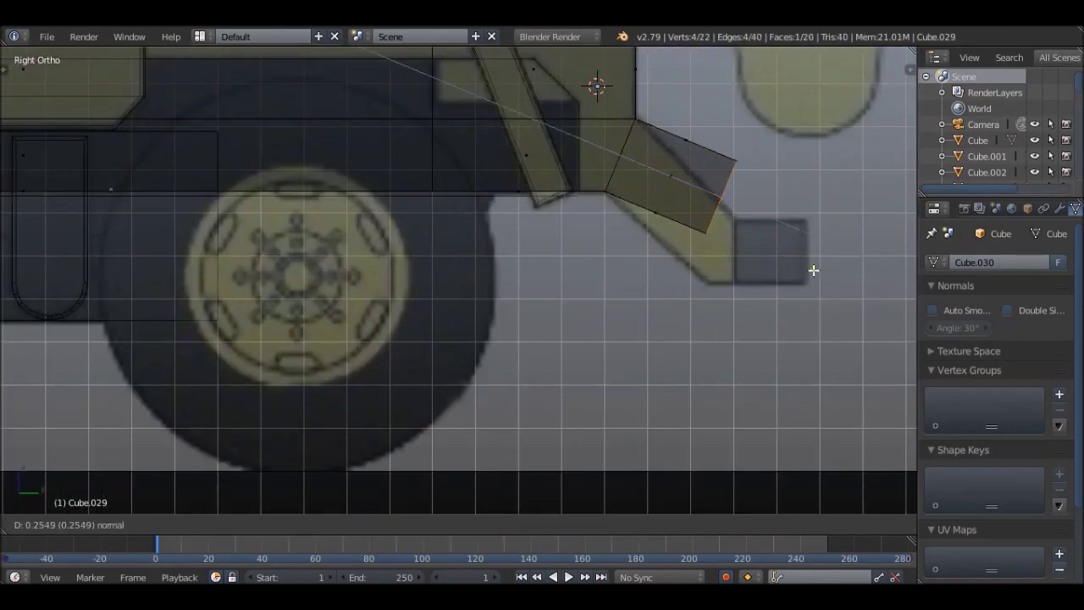
click(811, 270)
scroll(780, 245, up, 2)
click(698, 180)
key(ctrl+Tab)
click(726, 155)
- Extrude the beam's end down and back at an angle and select the new end face
scroll(681, 145, up, 2)
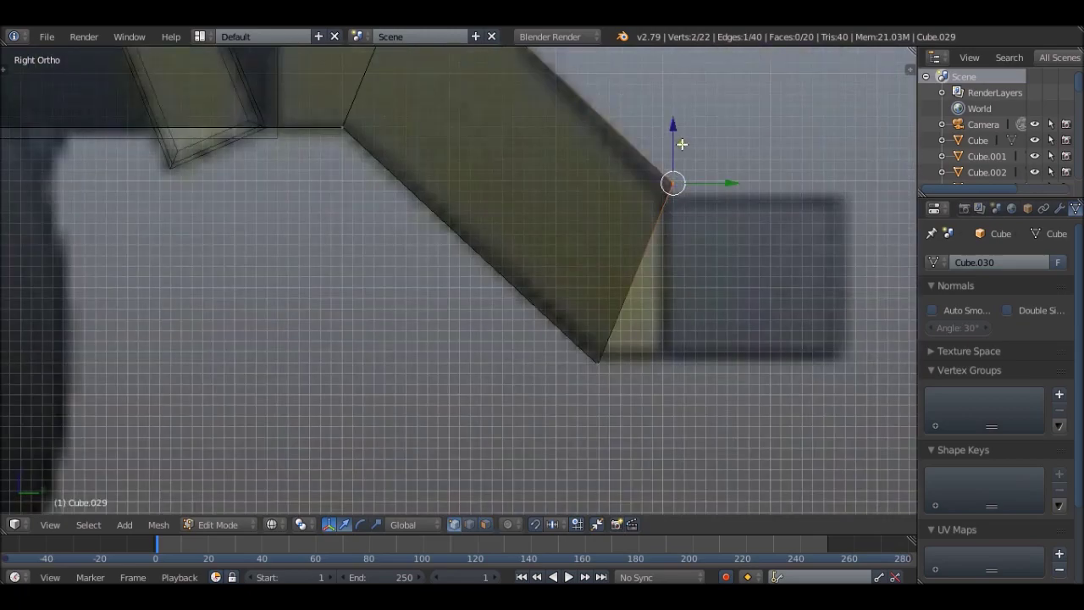
scroll(567, 286, down, 1)
key(e)
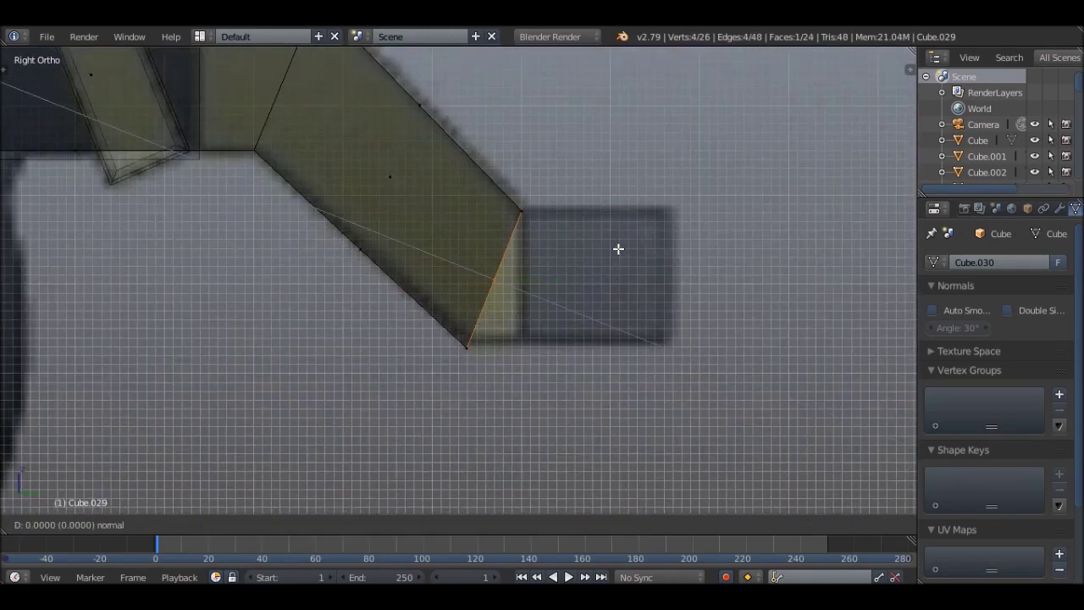
click(595, 209)
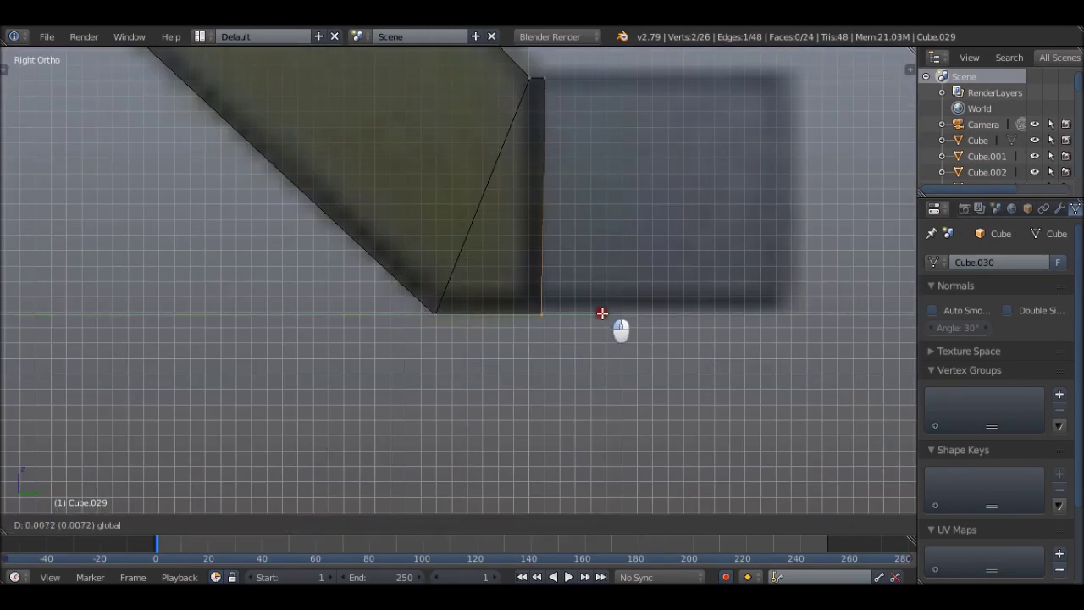
scroll(593, 314, down, 2)
click(561, 242)
middle_drag(562, 242, 490, 227)
key(KP_3)
- Extrude the angled end again to form the bumper block
key(e)
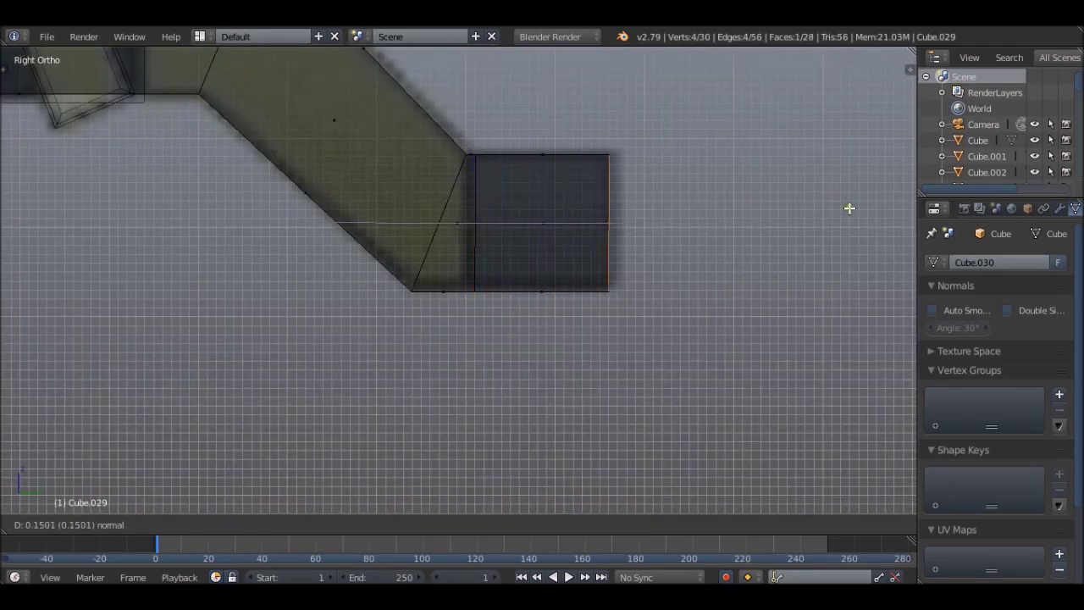
click(857, 193)
middle_drag(857, 193, 697, 177)
key(KP_7)
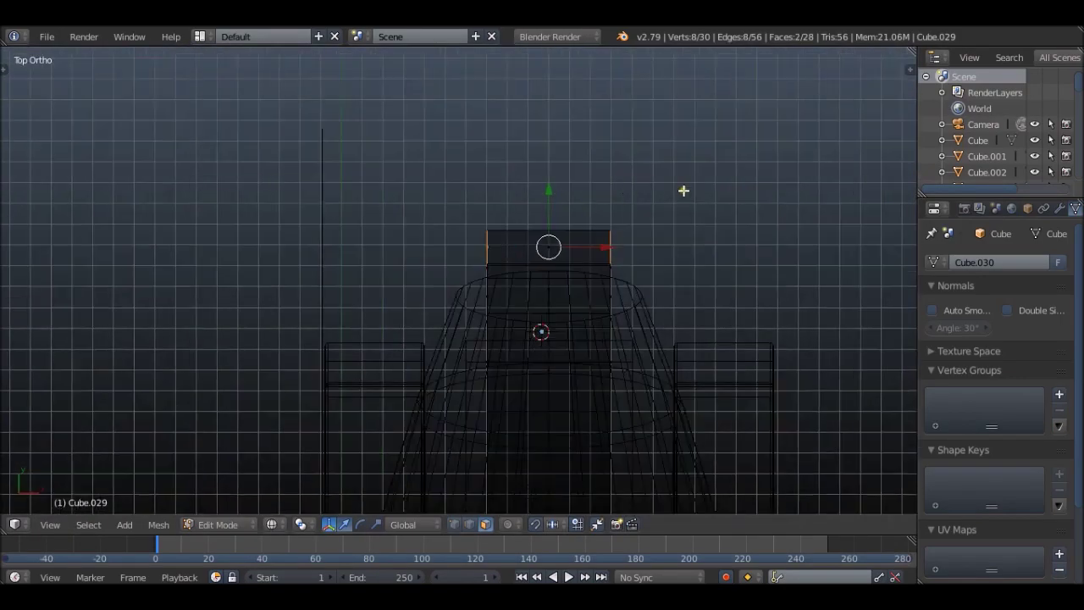
click(94, 105)
middle_drag(93, 105, 395, 205)
- Scale the bumper along X into a wide crossbar and check it from the back
key(Tab)
scroll(395, 204, up, 3)
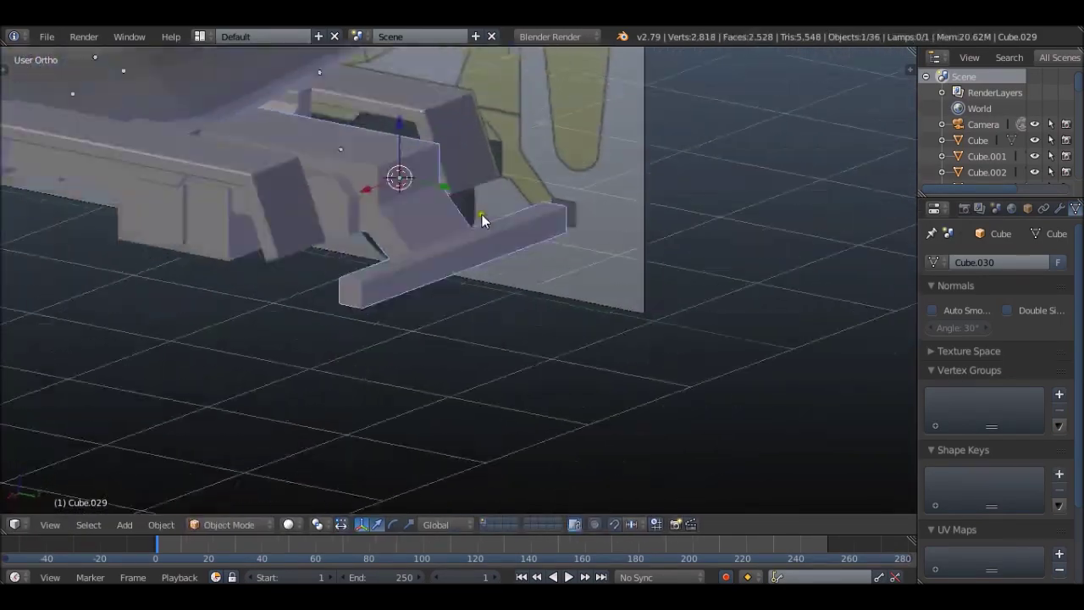
middle_drag(482, 215, 477, 238)
key(Tab)
key(KP_7)
key(s)
key(x)
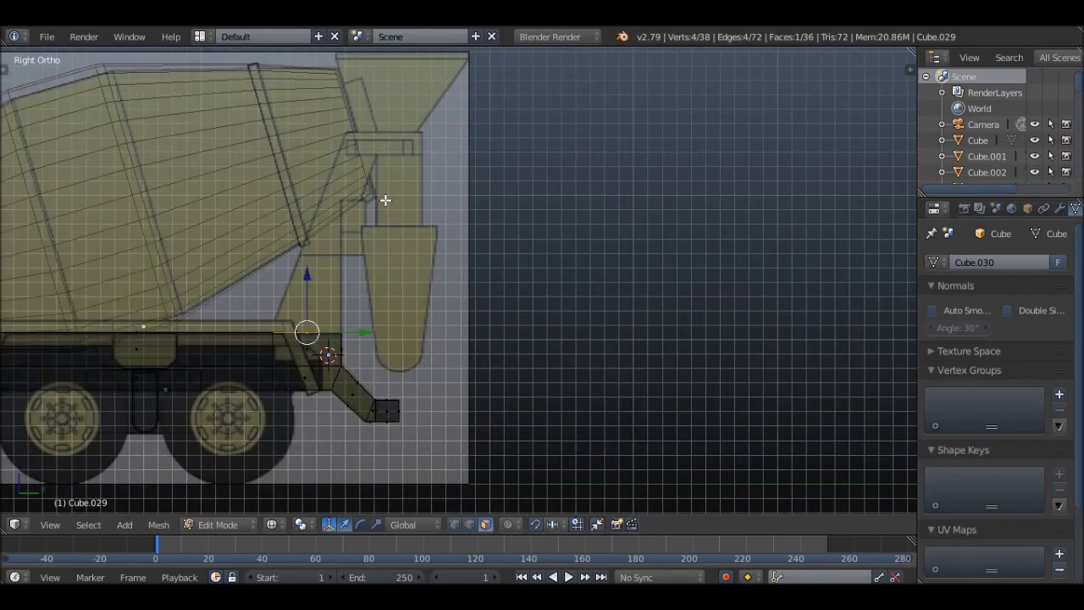
key(ctrl+KP_1)
scroll(347, 310, up, 5)
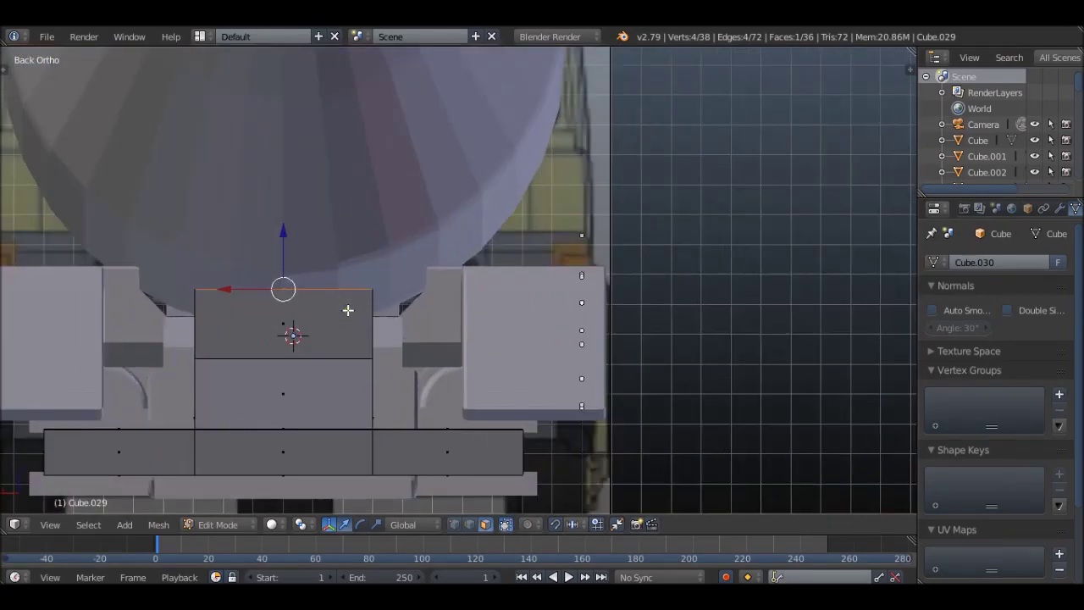
key(z)
key(ctrl+Tab)
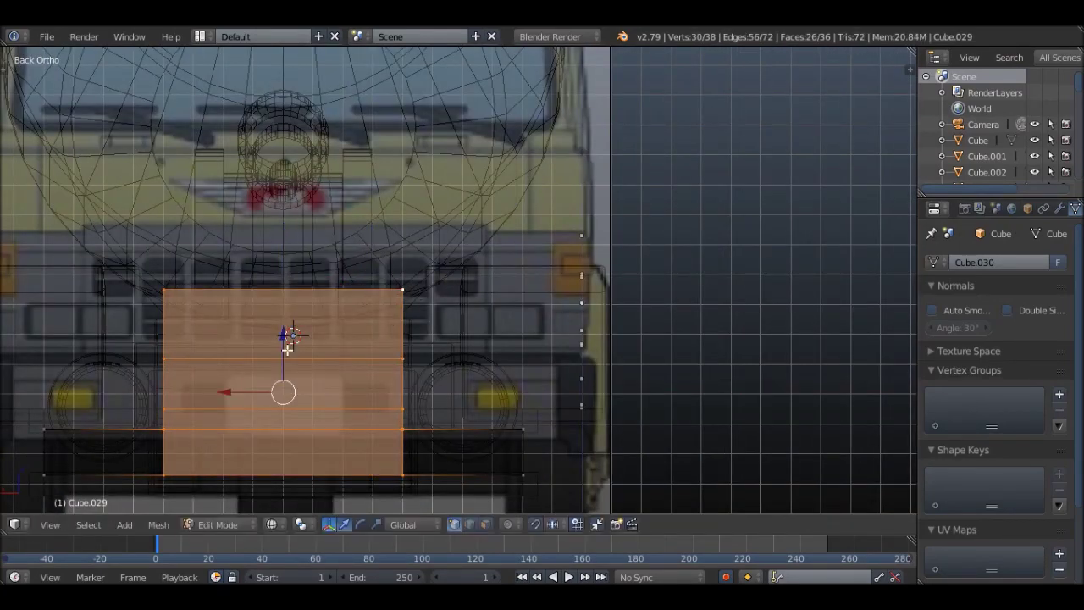
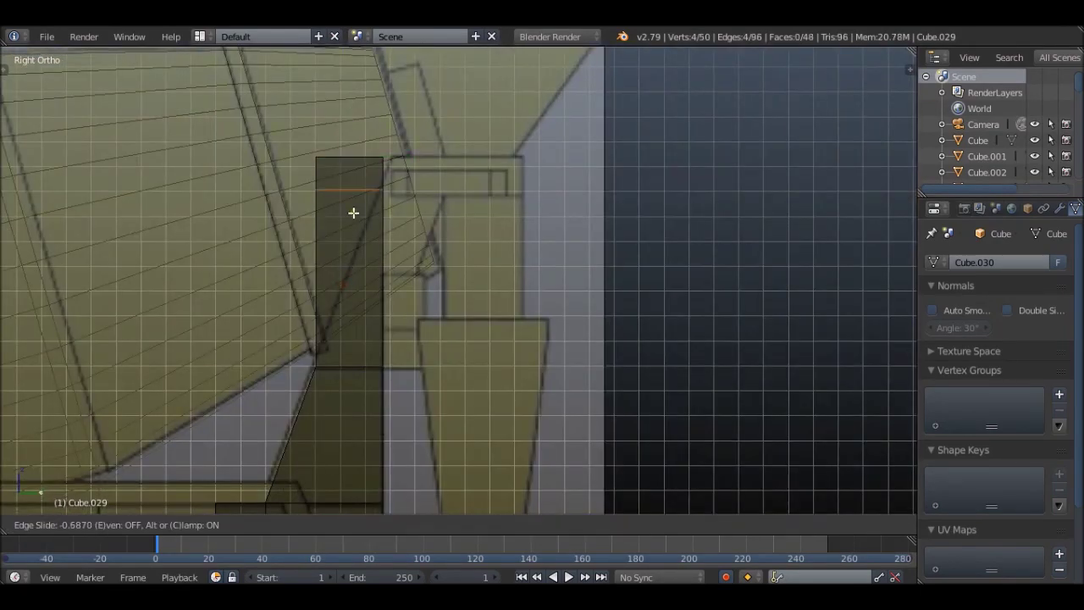
- Finish moving the support arm's top face into its new position
click(477, 171)
scroll(457, 161, up, 6)
click(351, 103)
scroll(351, 103, down, 5)
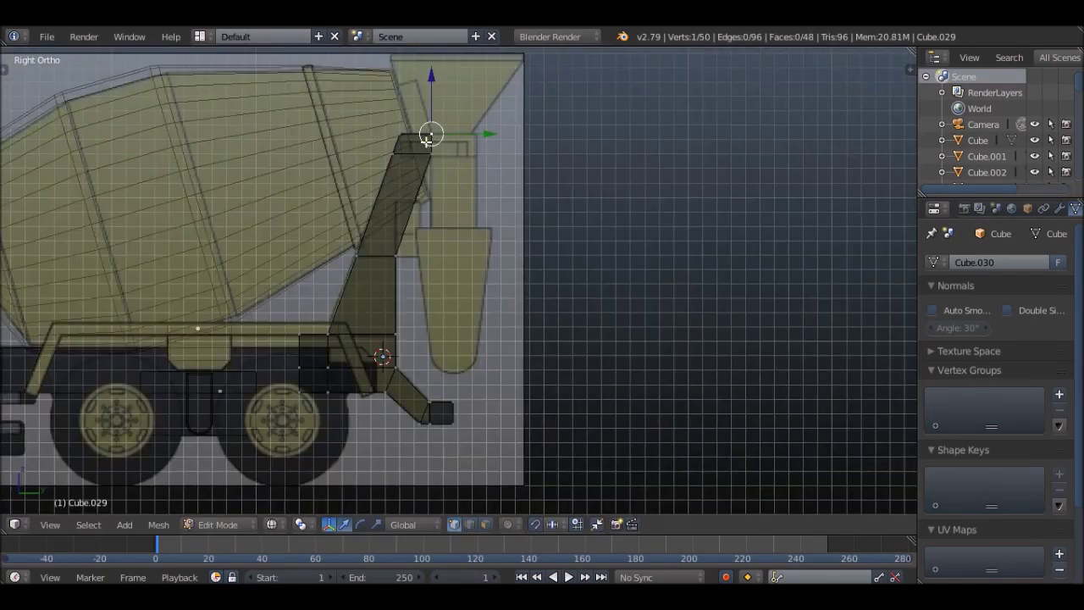
mouse_move(435, 150)
middle_down()
mouse_move(438, 204)
mouse_move(486, 205)
middle_up()
scroll(438, 204, up, 2)
- Add two vertical loop cuts across the slanted support arm
key(3)
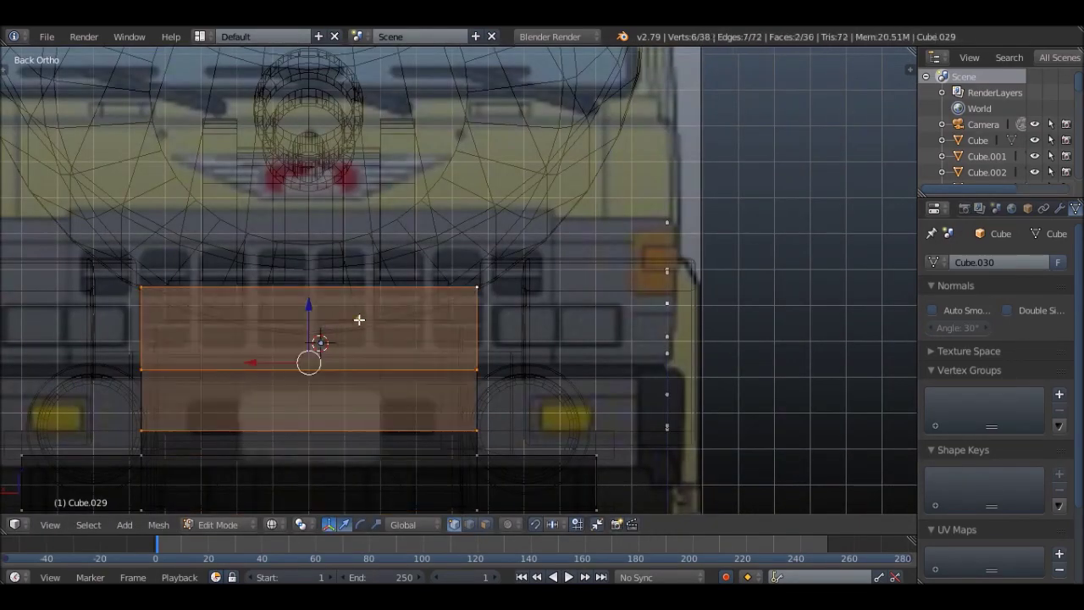
key(ctrl+r)
click(336, 319)
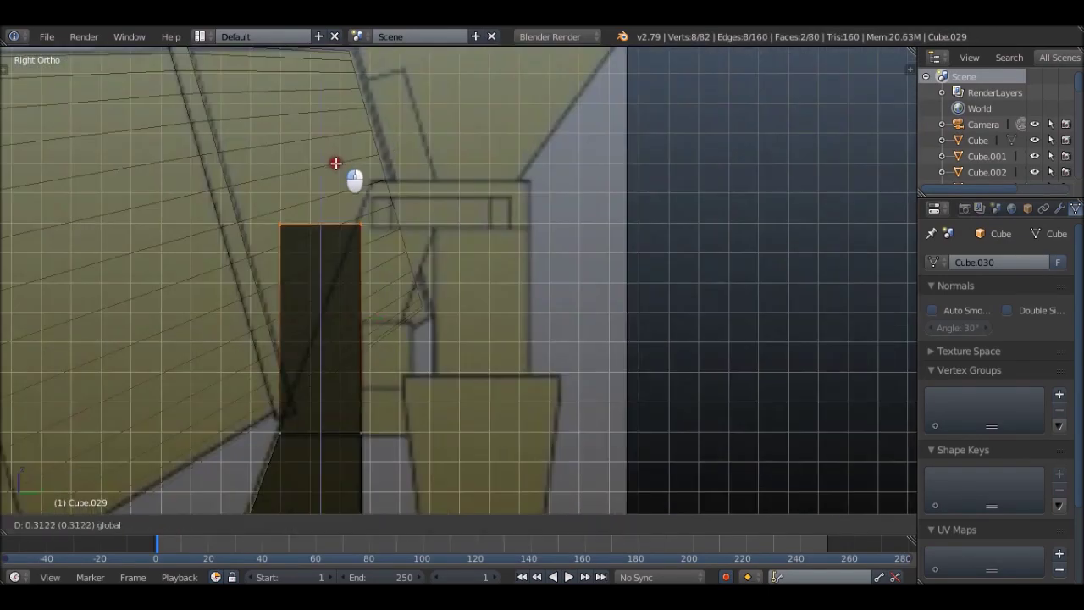
- Extrude the arm's top face right toward the chute, then return to the right side view
key(e)
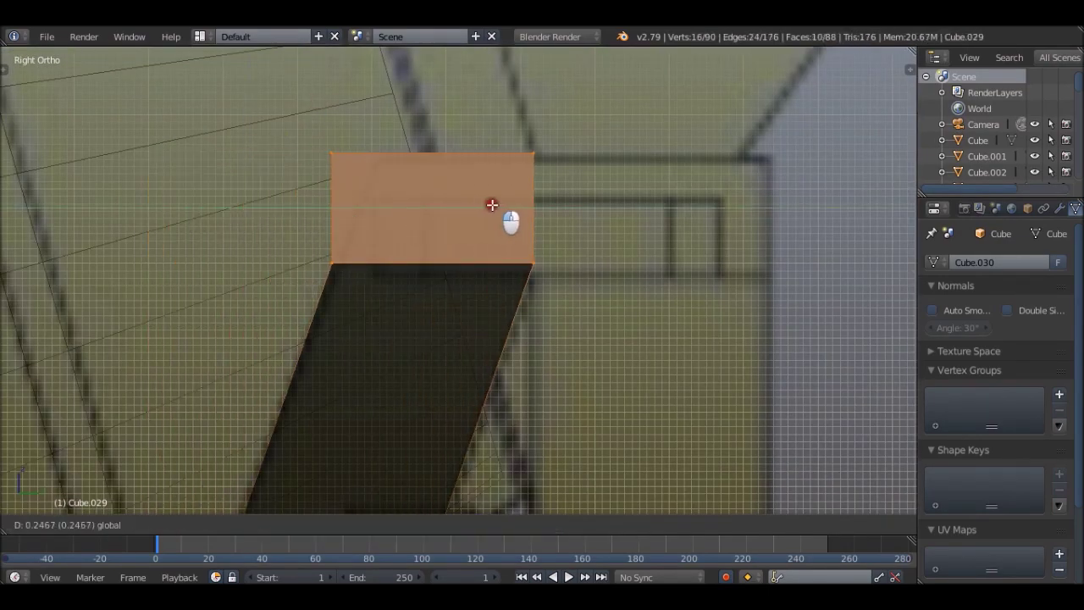
click(530, 171)
key(Tab)
scroll(457, 272, down, 5)
middle_drag(362, 285, 351, 314)
key(KP_3)
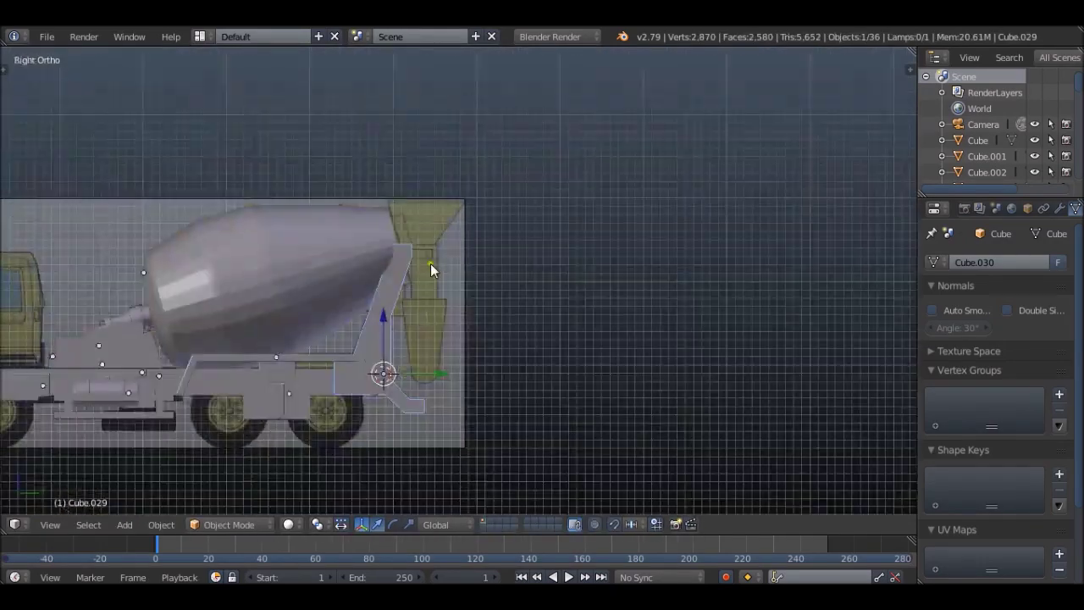
- Add a new cube near the chute top and shrink it to bracket size
scroll(415, 309, up, 6)
scroll(420, 231, down, 6)
scroll(449, 150, up, 6)
scroll(432, 258, down, 2)
scroll(394, 290, down, 2)
click(430, 278)
key(Tab)
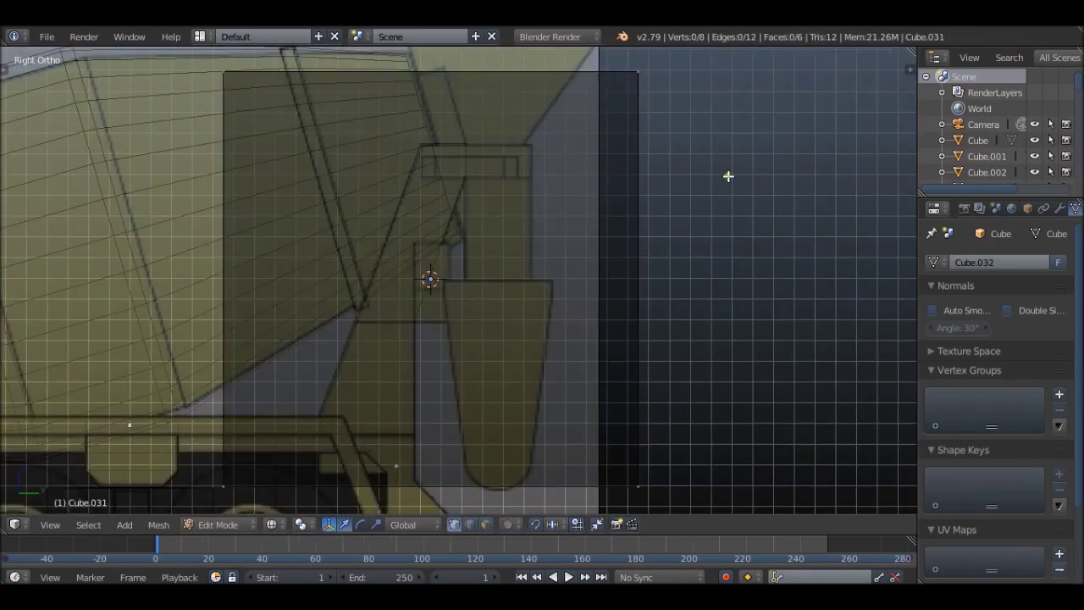
key(a)
scroll(707, 185, up, 3)
key(s)
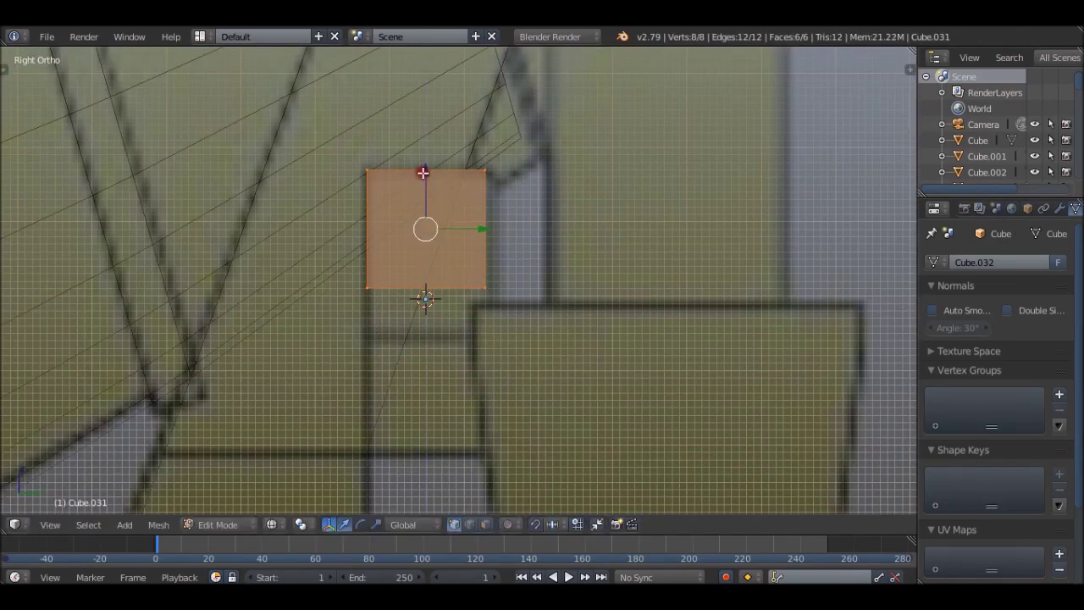
click(423, 173)
scroll(423, 173, down, 1)
- Stretch the box by moving its right face in the wireframe top view
right_click(348, 232)
key(g)
alt+right_click(400, 124)
scroll(392, 155, down, 2)
scroll(466, 263, up, 2)
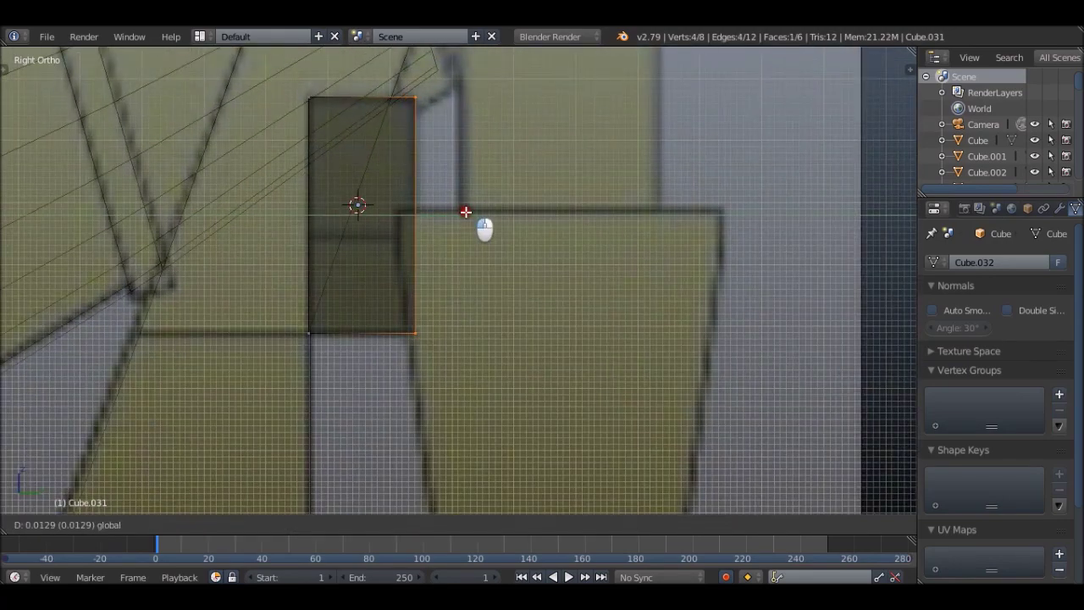
scroll(427, 149, down, 5)
key(KP_7)
key(z)
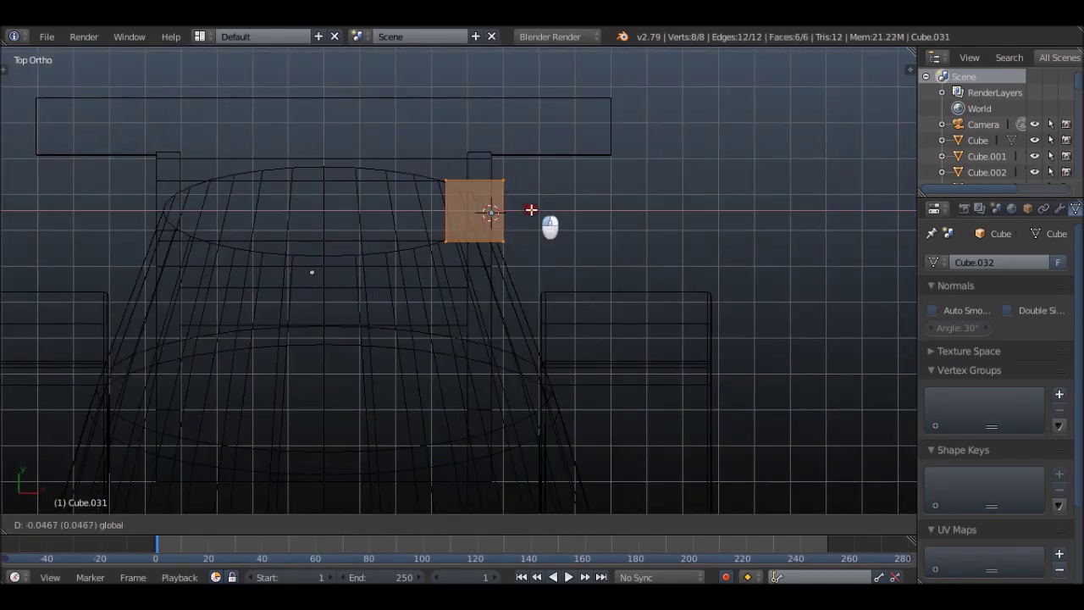
click(207, 214)
key(Tab)
key(z)
mouse_move(207, 214)
middle_down()
mouse_move(237, 242)
mouse_move(218, 206)
mouse_move(265, 221)
middle_up()
- Adjust the box's faces and corner vertex in the right side view
key(Tab)
key(KP_3)
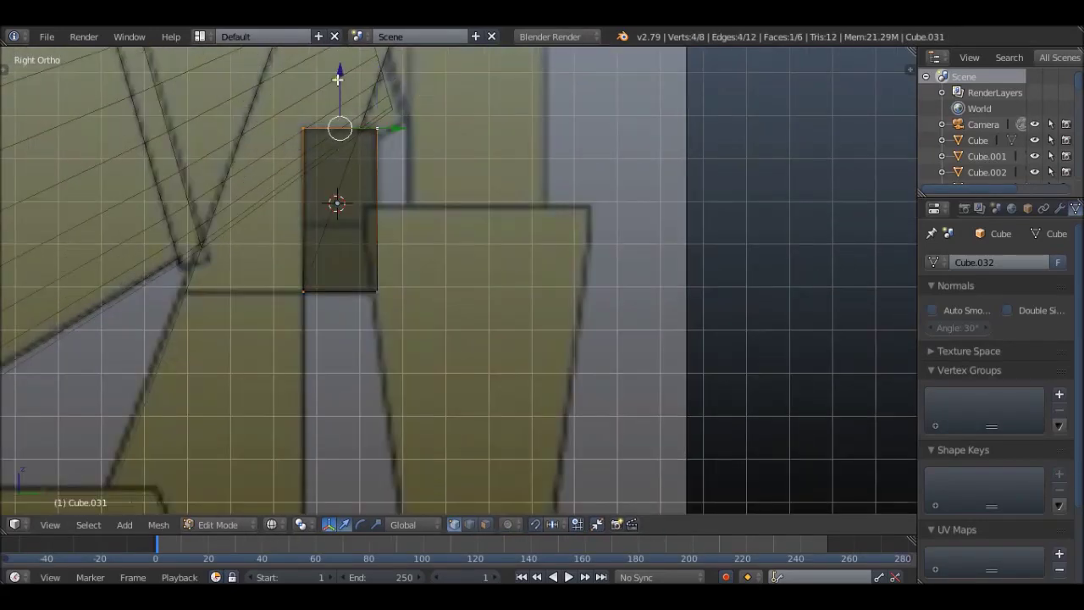
click(338, 83)
scroll(346, 214, down, 5)
scroll(322, 180, up, 5)
right_click(322, 180)
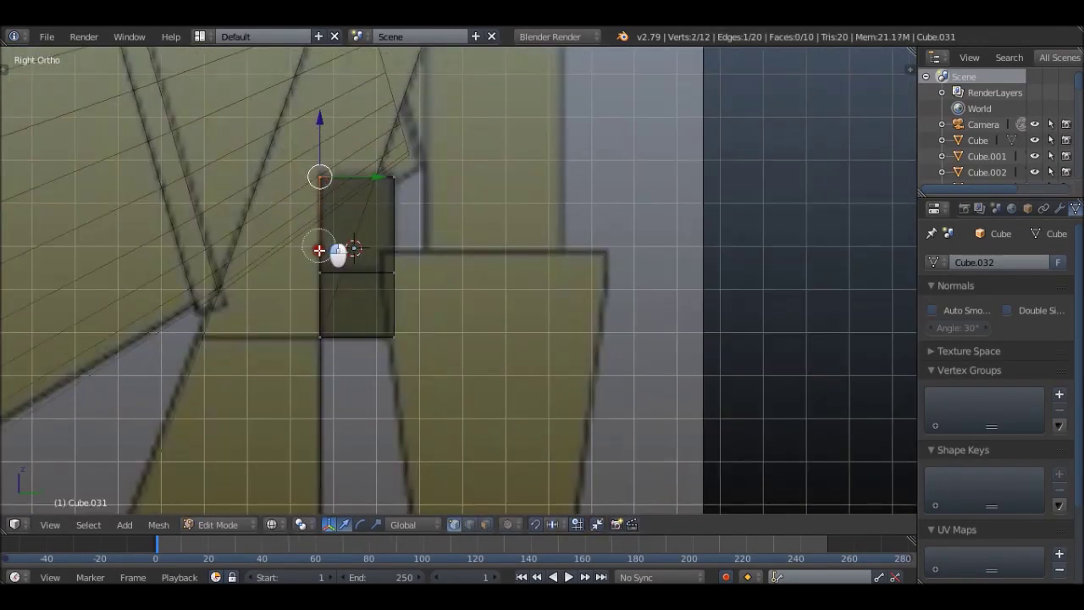
scroll(338, 253, up, 3)
key(Tab)
scroll(308, 228, down, 5)
scroll(308, 228, up, 5)
middle_drag(452, 163, 483, 248)
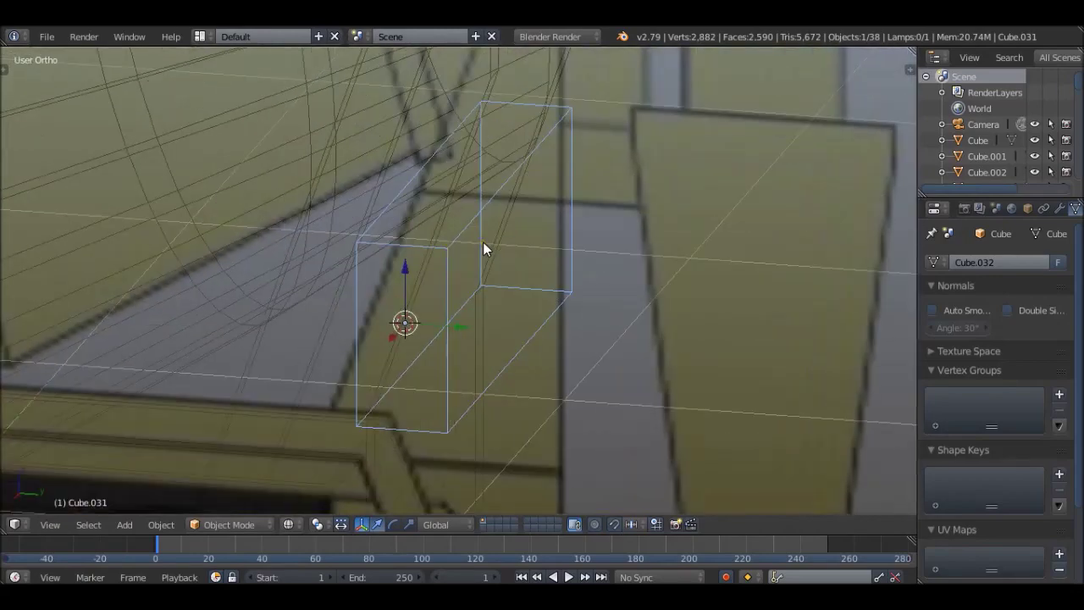
- Widen the box across the truck's width in the front view and position it
key(Tab)
key(ctrl+Tab)
key(ctrl+KP_1)
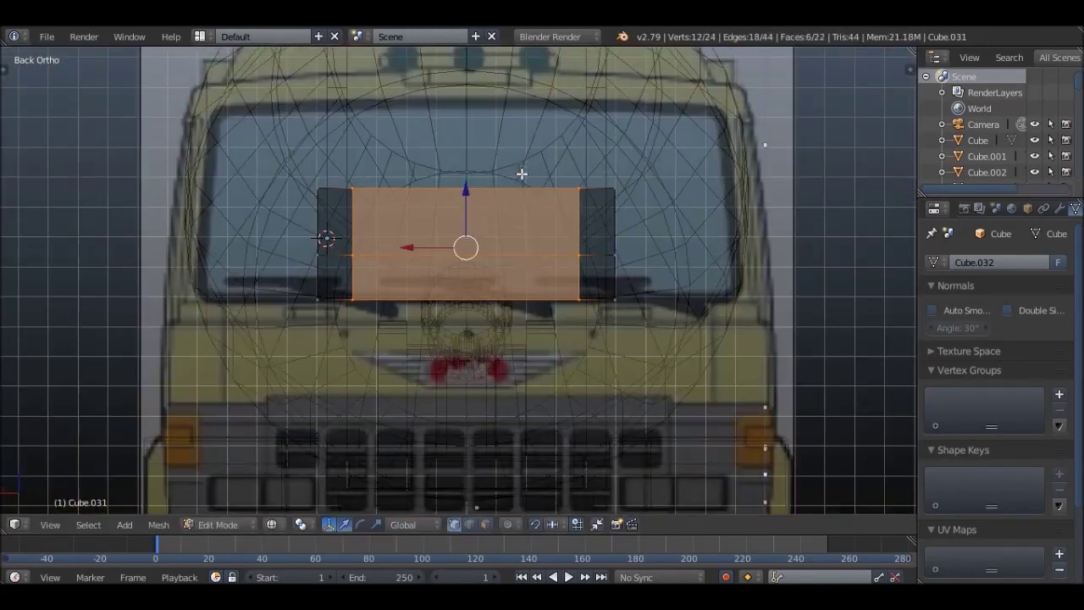
click(599, 180)
middle_drag(599, 180, 432, 269)
click(522, 221)
key(z)
mouse_move(522, 220)
middle_down()
mouse_move(543, 203)
mouse_move(497, 194)
mouse_move(375, 274)
mouse_move(613, 224)
middle_up()
scroll(387, 267, up, 3)
- Cut edge loops near the left and right ends of the bracket box
key(ctrl+r)
click(370, 235)
key(z)
key(ctrl+r)
click(669, 215)
right_click(562, 226)
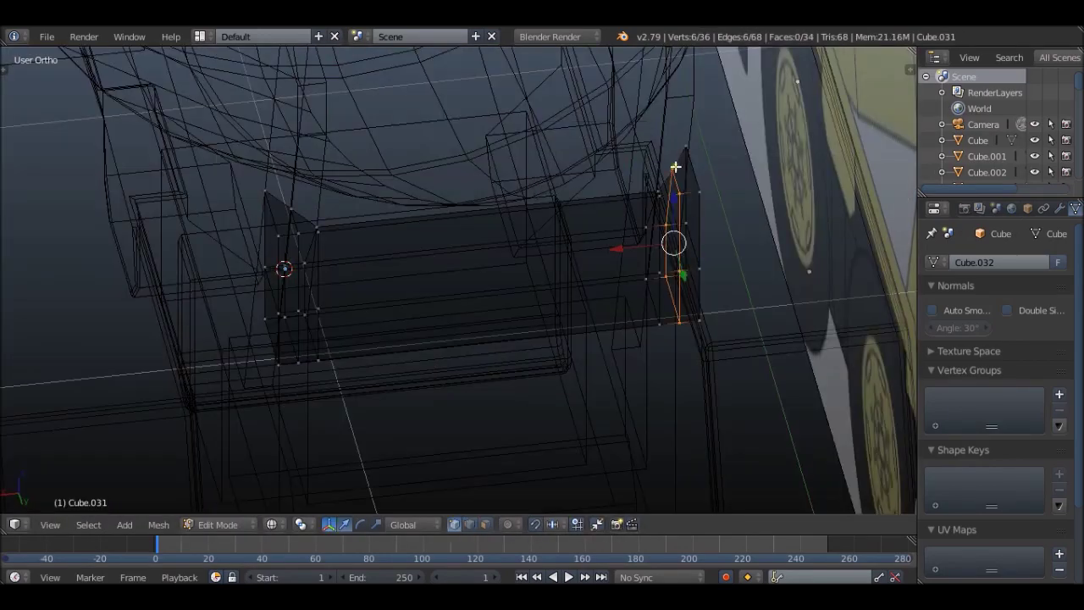
key(KP_7)
scroll(750, 181, down, 2)
scroll(717, 164, up, 3)
key(z)
- Bevel the bracket's vertical end edges and exit Edit Mode
mouse_move(614, 192)
middle_down()
mouse_move(336, 271)
mouse_move(402, 375)
middle_up()
key(KP_7)
key(z)
scroll(731, 164, up, 2)
mouse_move(747, 176)
middle_down()
mouse_move(762, 233)
mouse_move(791, 145)
middle_up()
key(z)
scroll(649, 223, down, 3)
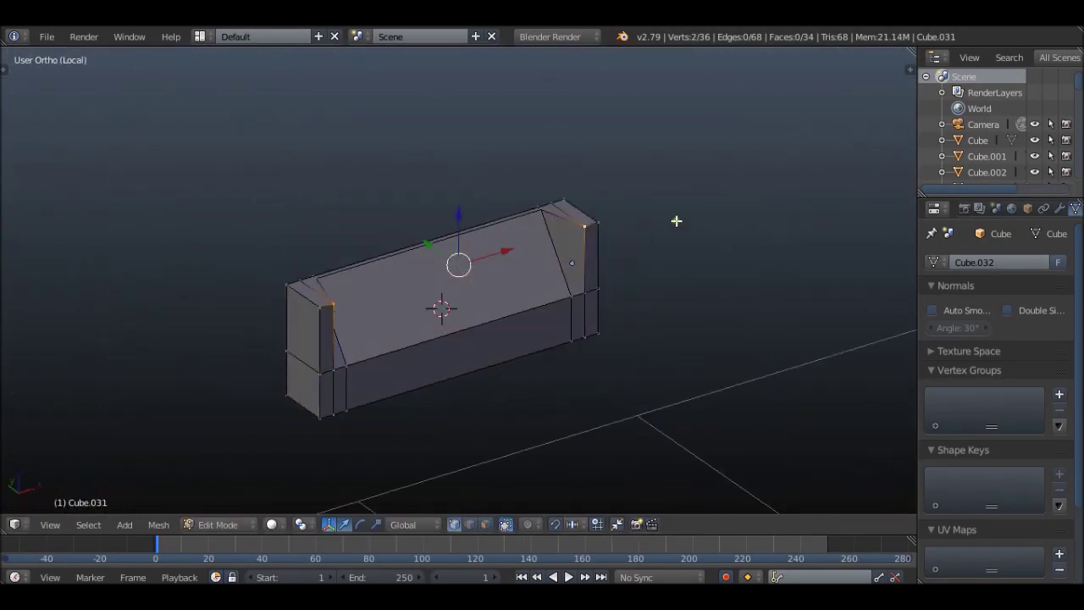
key(KP_Divide)
mouse_move(399, 246)
middle_down()
mouse_move(806, 211)
mouse_move(717, 251)
mouse_move(542, 254)
mouse_move(537, 186)
mouse_move(696, 197)
middle_up()
shift+right_click(696, 197)
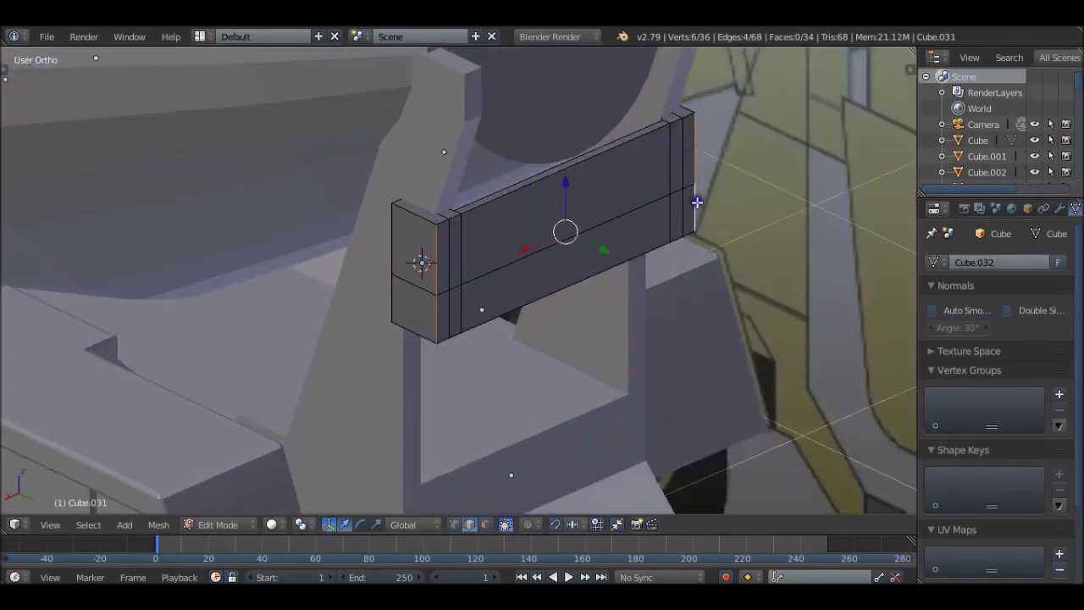
click(779, 224)
key(Tab)
middle_drag(779, 225, 626, 133)
scroll(626, 133, up, 3)
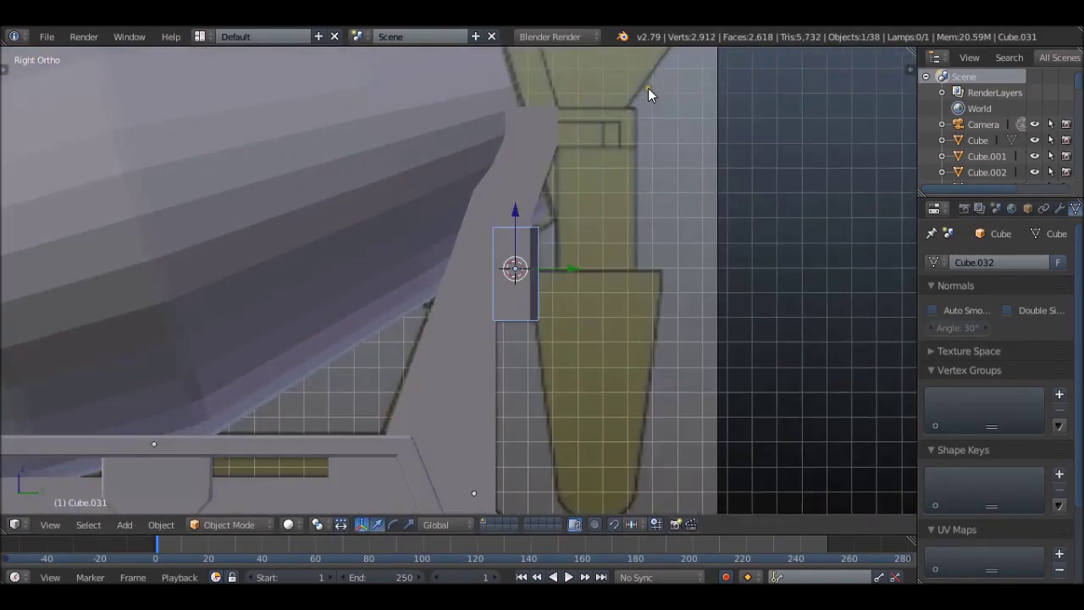
- Select the slanted support arm and scale it in the back view
scroll(648, 89, up, 2)
right_click(538, 165)
scroll(532, 132, down, 5)
key(ctrl+KP_1)
key(z)
key(ctrl+Tab)
scroll(659, 127, up, 2)
key(z)
mouse_move(659, 127)
middle_down()
mouse_move(581, 300)
mouse_move(520, 184)
mouse_move(596, 163)
mouse_move(686, 178)
middle_up()
click(610, 154)
scroll(669, 169, down, 3)
key(Tab)
scroll(698, 178, down, 2)
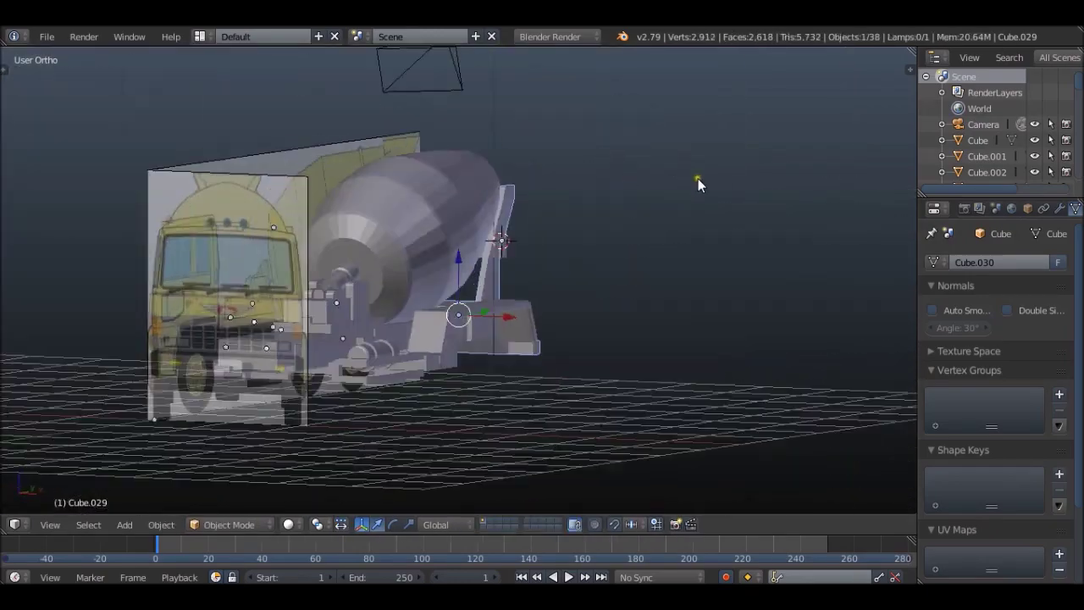
- Refine the arm's scale again in the wireframe back view
key(Tab)
scroll(698, 179, up, 5)
key(ctrl+KP_1)
key(z)
click(566, 154)
key(Tab)
key(z)
mouse_move(565, 154)
middle_down()
mouse_move(587, 231)
mouse_move(776, 165)
middle_up()
scroll(665, 195, up, 4)
- Extrude the arm's top face upward toward the bracket
middle_drag(577, 197, 472, 260)
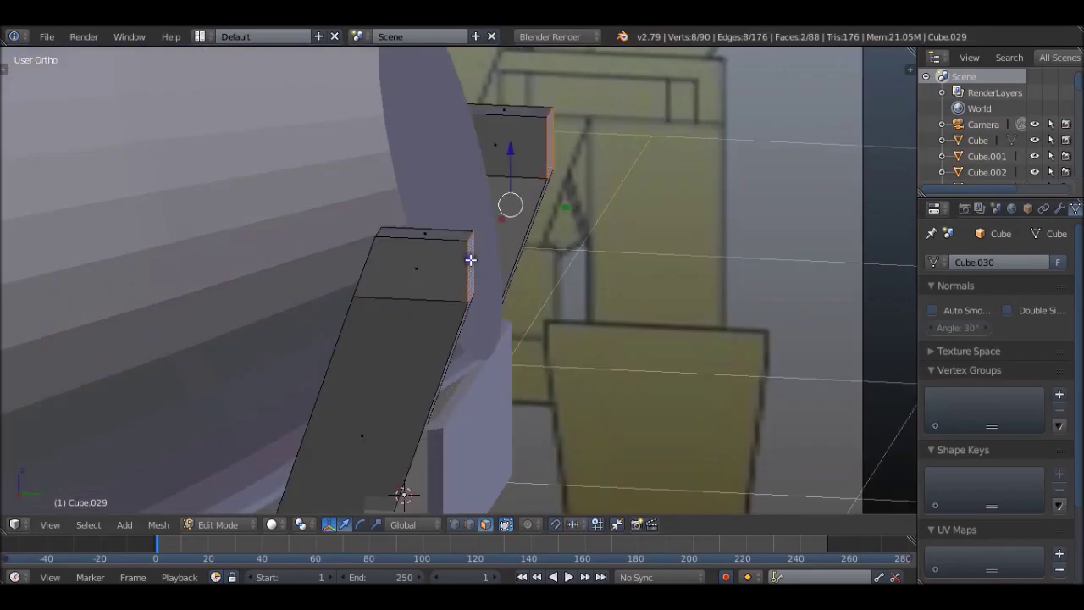
key(e)
click(436, 452)
scroll(624, 259, down, 3)
scroll(636, 182, down, 2)
scroll(636, 182, up, 4)
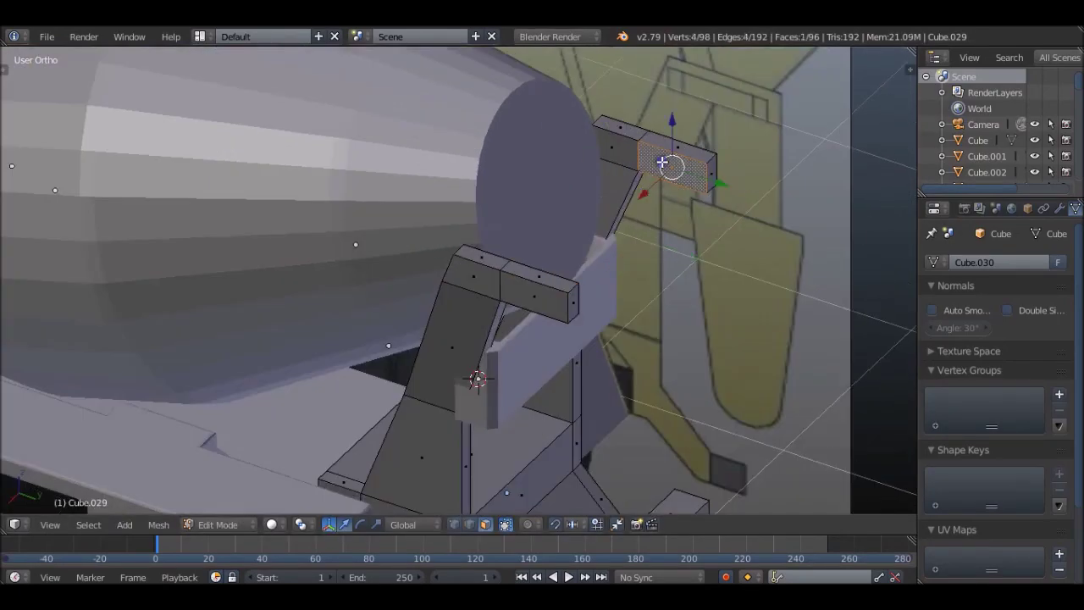
- Deselect the arm and place the 3D cursor above the chute in the right side view
key(Tab)
scroll(638, 193, up, 5)
key(KP_3)
key(z)
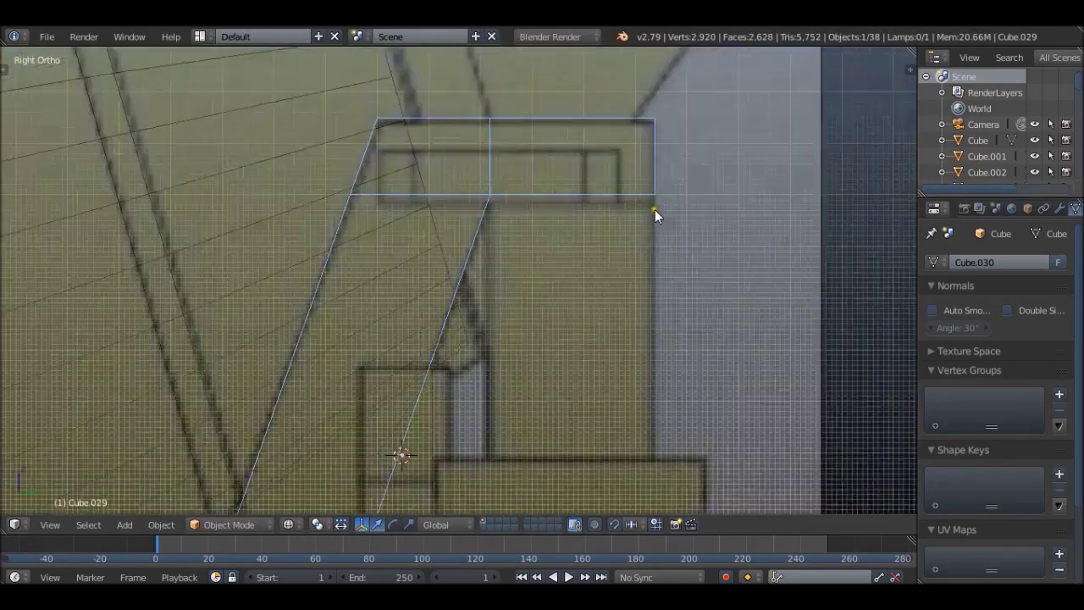
key(Tab)
right_click(603, 147)
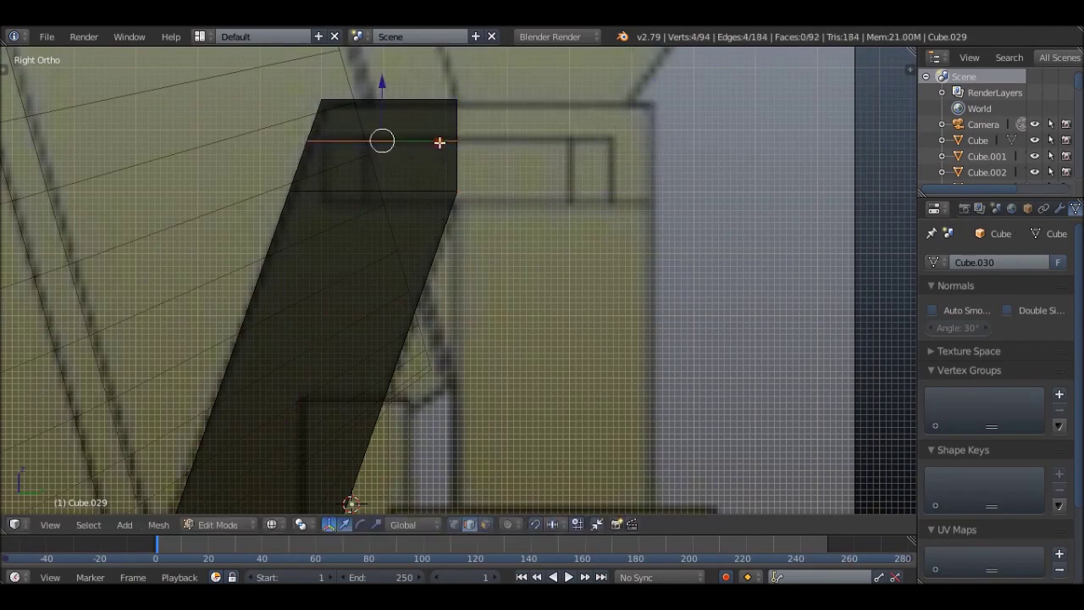
scroll(593, 162, down, 3)
scroll(527, 126, down, 3)
key(a)
click(525, 127)
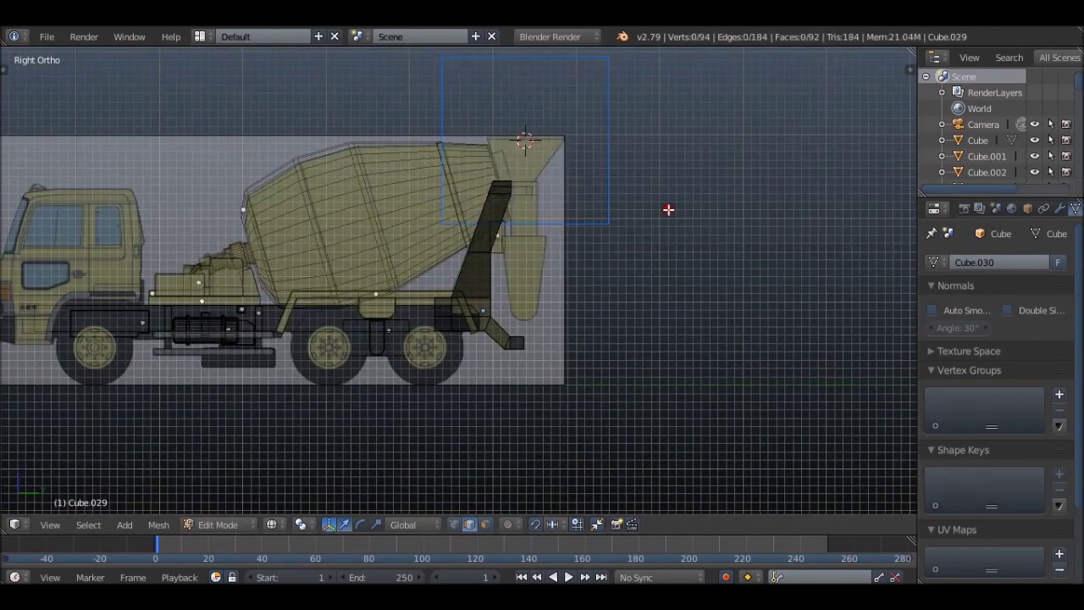
scroll(542, 144, up, 5)
- In vertex mode, move the hopper bar into place above the drum's rear, checked from the top view
click(588, 185)
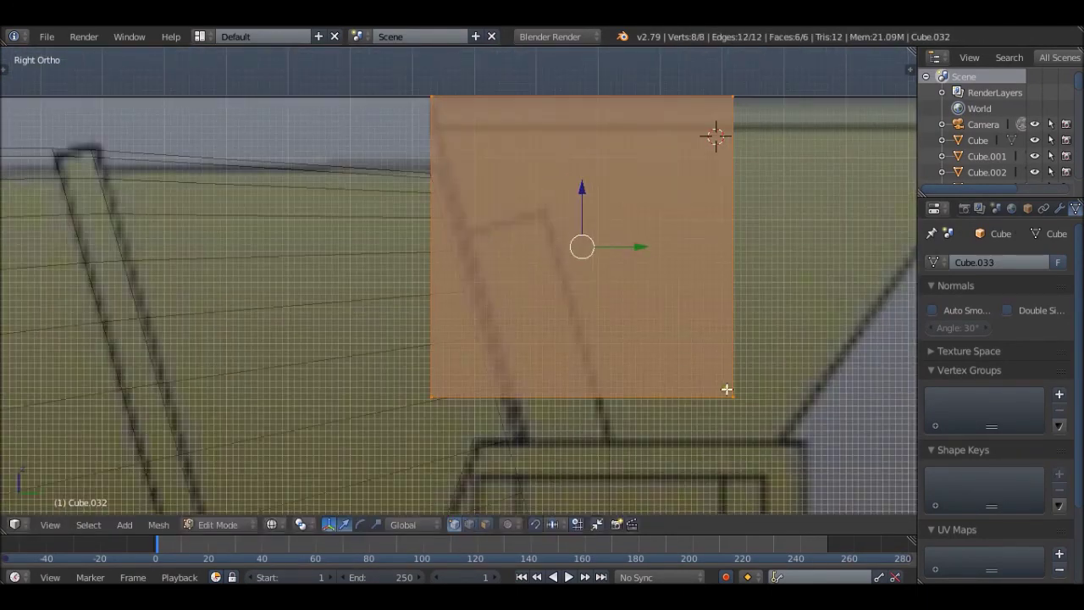
scroll(617, 92, up, 3)
scroll(421, 139, up, 2)
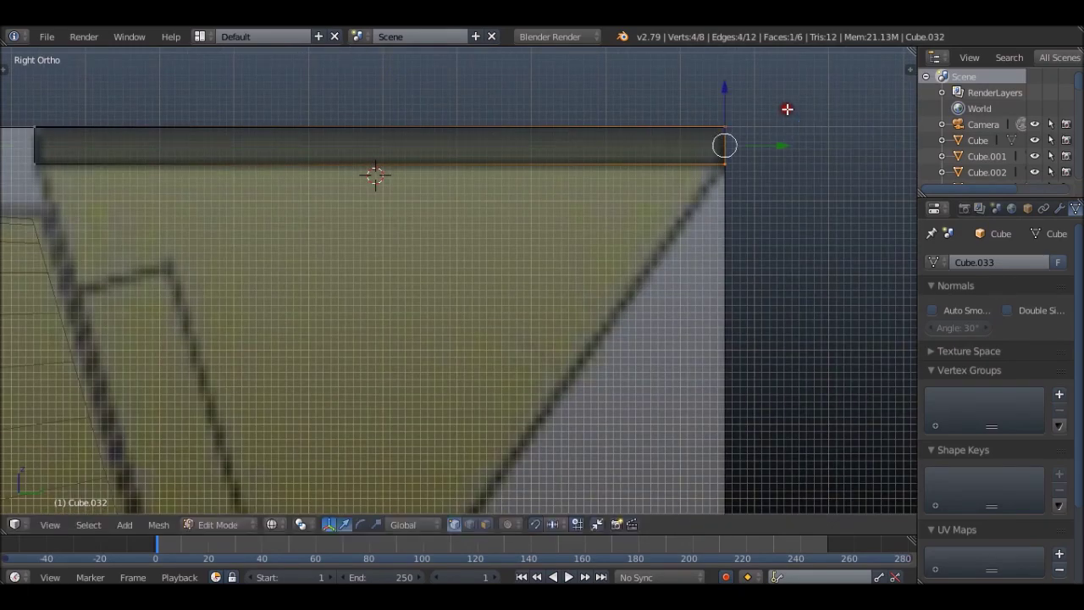
click(787, 109)
scroll(661, 150, down, 4)
scroll(509, 138, down, 2)
scroll(509, 141, up, 2)
ctrl+scroll(547, 127, down, 2)
key(KP_7)
scroll(460, 135, up, 2)
scroll(469, 228, down, 2)
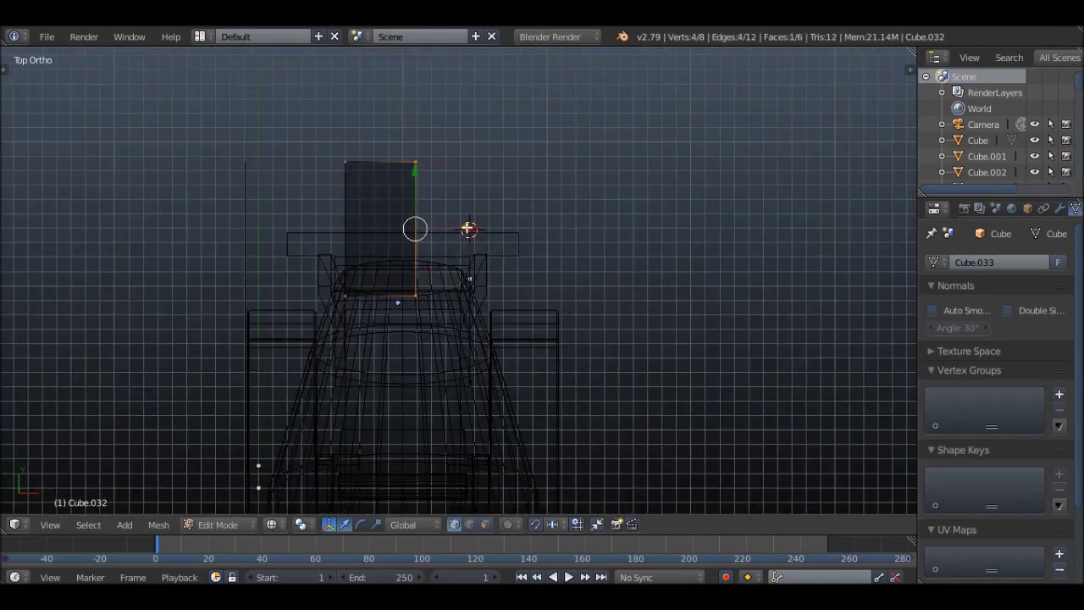
click(514, 213)
- Extrude the hopper's face and reposition the new section
key(KP_3)
scroll(441, 225, down, 2)
key(e)
scroll(510, 392, up, 2)
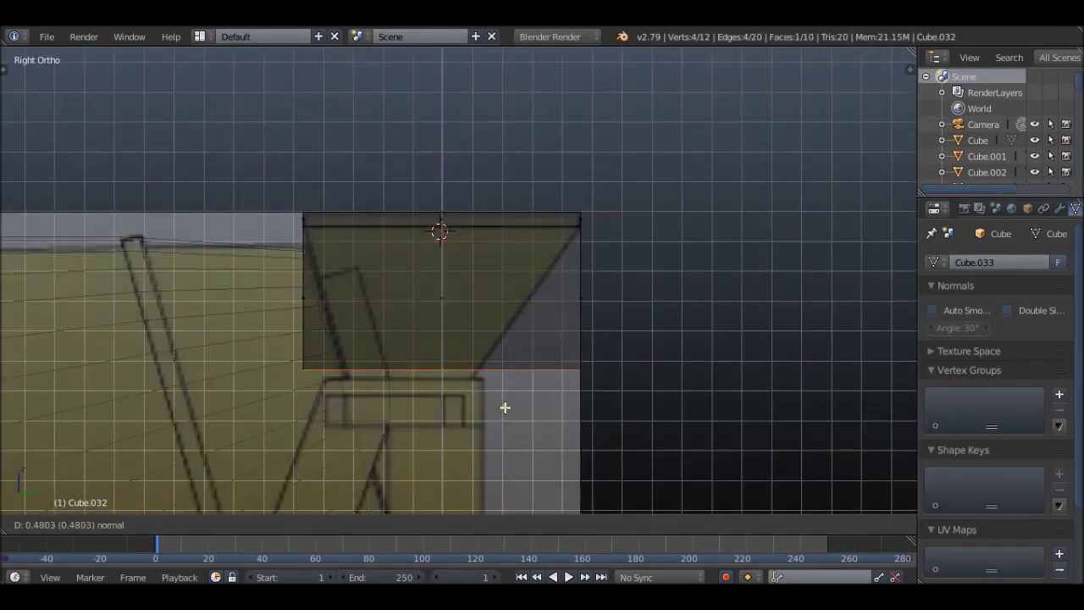
click(481, 255)
scroll(480, 255, down, 1)
shift+scroll(470, 200, up, 1)
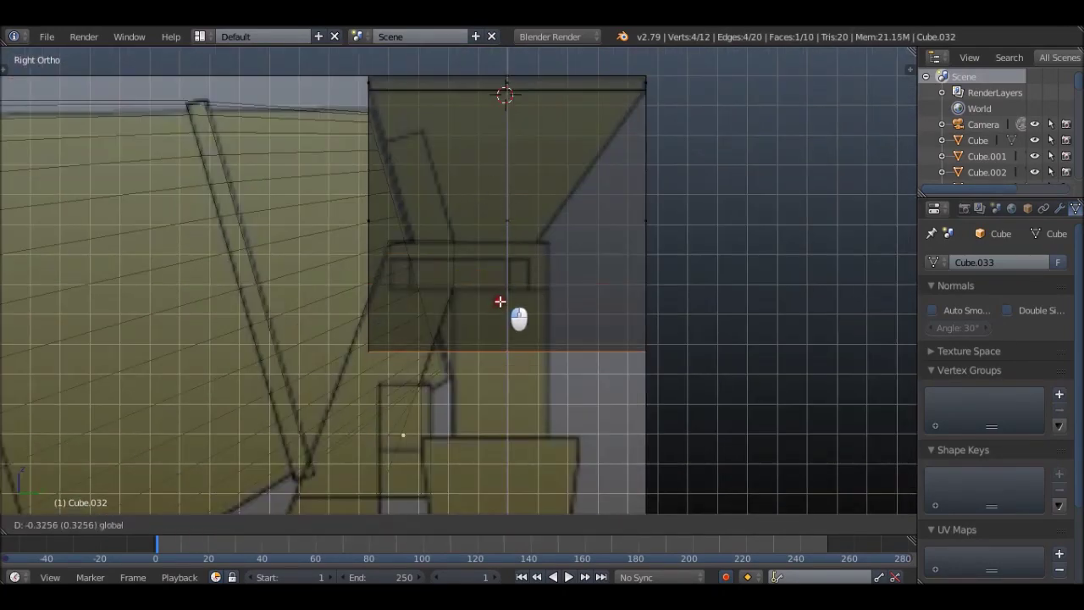
click(498, 308)
scroll(474, 318, up, 3)
click(502, 312)
scroll(564, 317, down, 2)
key(g)
click(455, 246)
- Add a Subdivision Surface modifier to the hopper and slide an edge into place
middle_drag(455, 247, 486, 270)
click(1059, 208)
click(1000, 262)
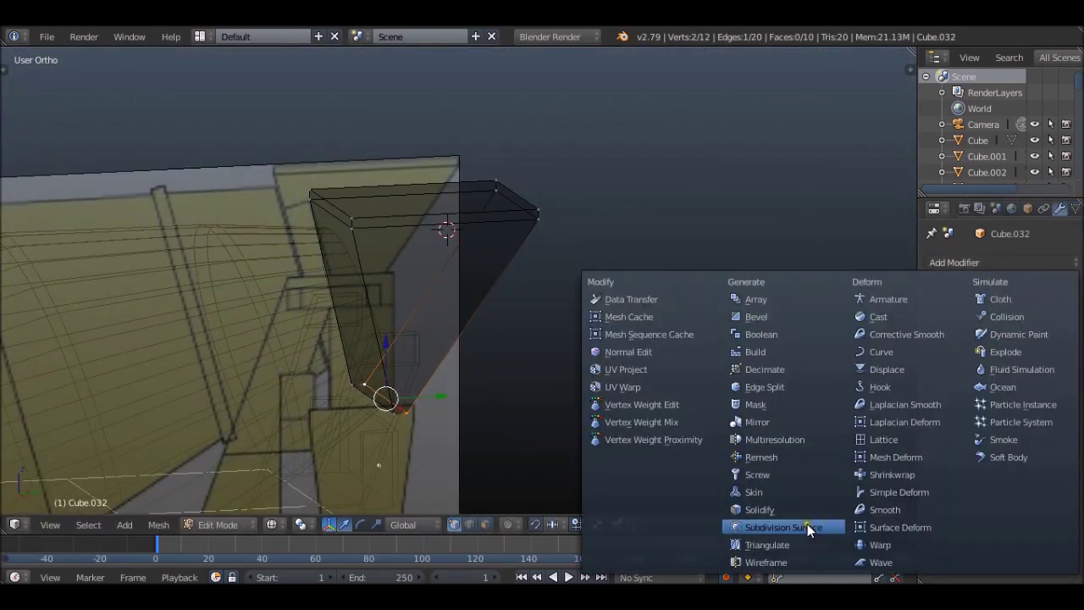
click(762, 508)
key(KP_3)
click(323, 256)
mouse_move(323, 256)
middle_down()
mouse_move(641, 245)
mouse_move(531, 228)
middle_up()
- Select the hopper's top outline vertices and scale them wider sideways
key(KP_7)
middle_drag(453, 226, 613, 166)
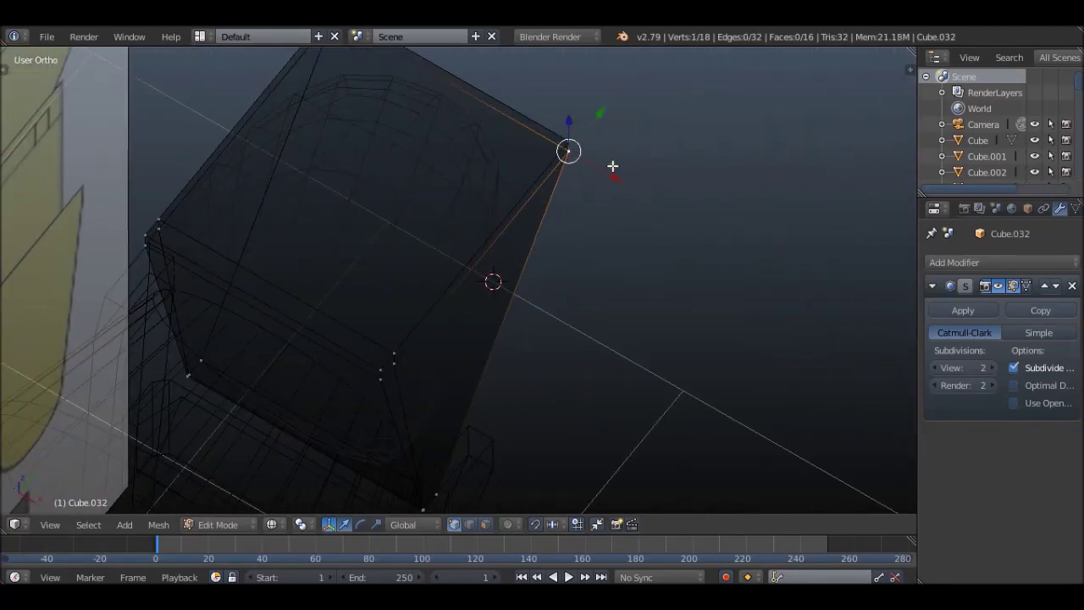
key(KP_7)
alt+right_click(403, 126)
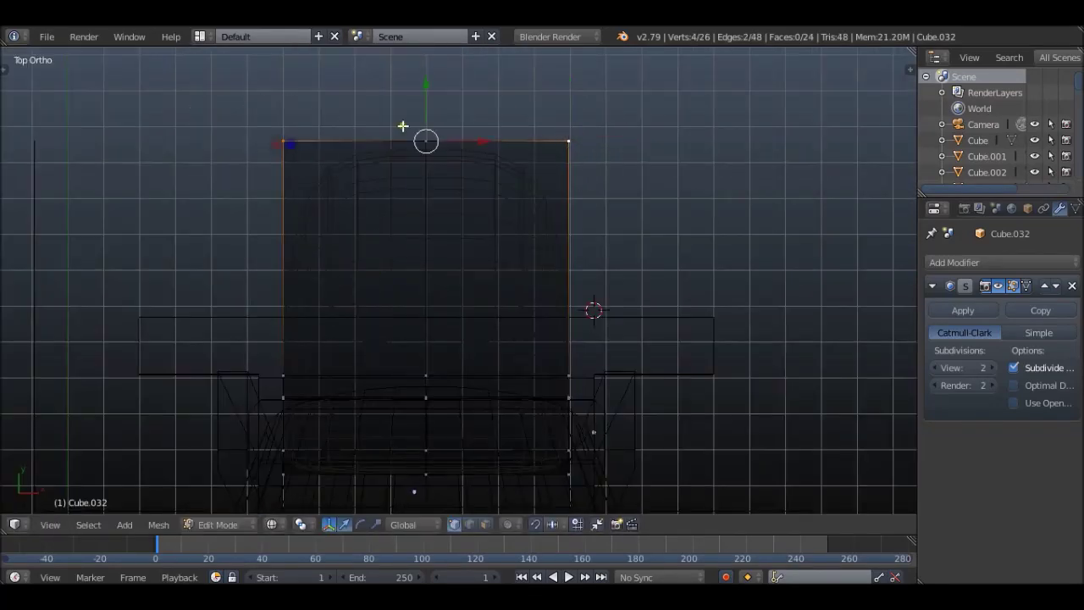
mouse_move(694, 262)
middle_down()
mouse_move(545, 116)
mouse_move(471, 162)
mouse_move(564, 150)
middle_up()
right_click(471, 158)
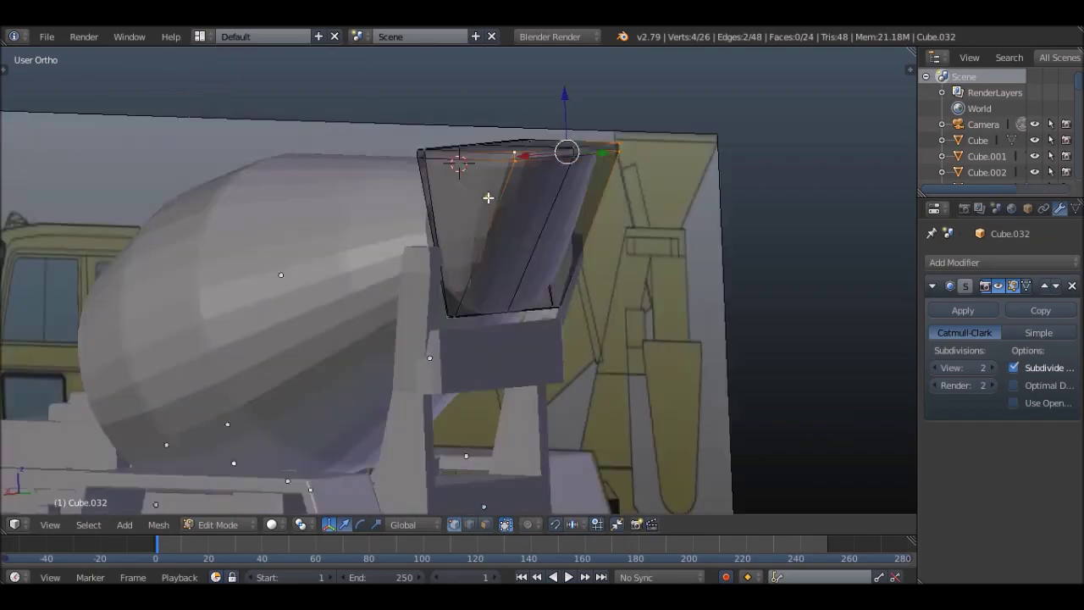
key(ctrl+KP_1)
alt+right_click(560, 252)
scroll(559, 253, up, 3)
key(s)
click(646, 236)
- Add an edge loop around the hopper, scale it wider, and preview the smoothed funnel
mouse_move(647, 235)
middle_down()
mouse_move(467, 259)
mouse_move(731, 242)
mouse_move(607, 204)
mouse_move(666, 187)
mouse_move(587, 172)
middle_up()
click(581, 171)
key(KP_7)
key(s)
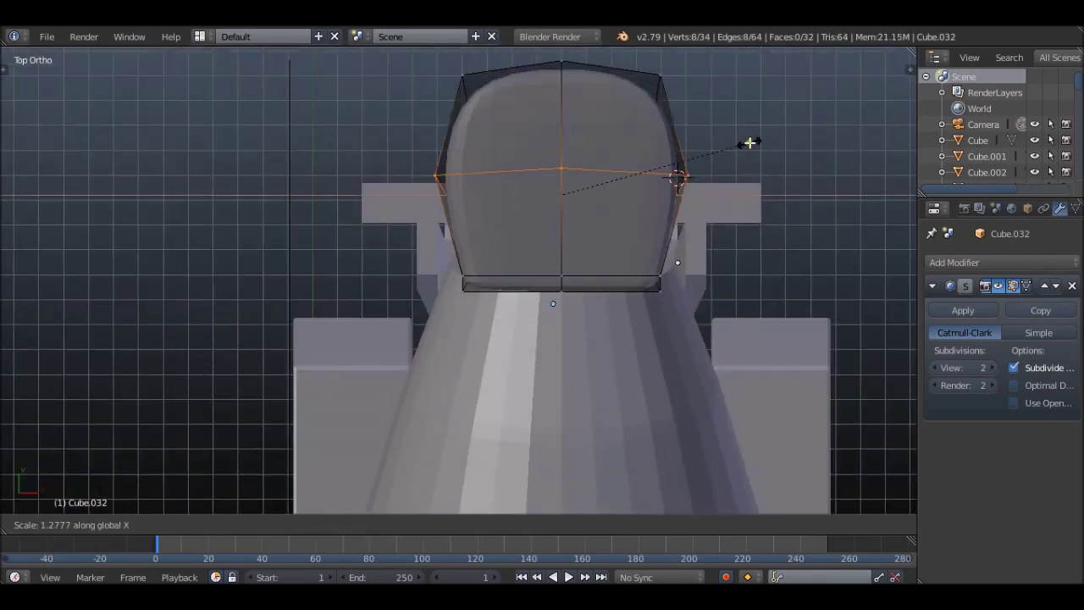
click(746, 140)
middle_drag(745, 141, 664, 332)
scroll(664, 332, down, 4)
key(ctrl+KP_1)
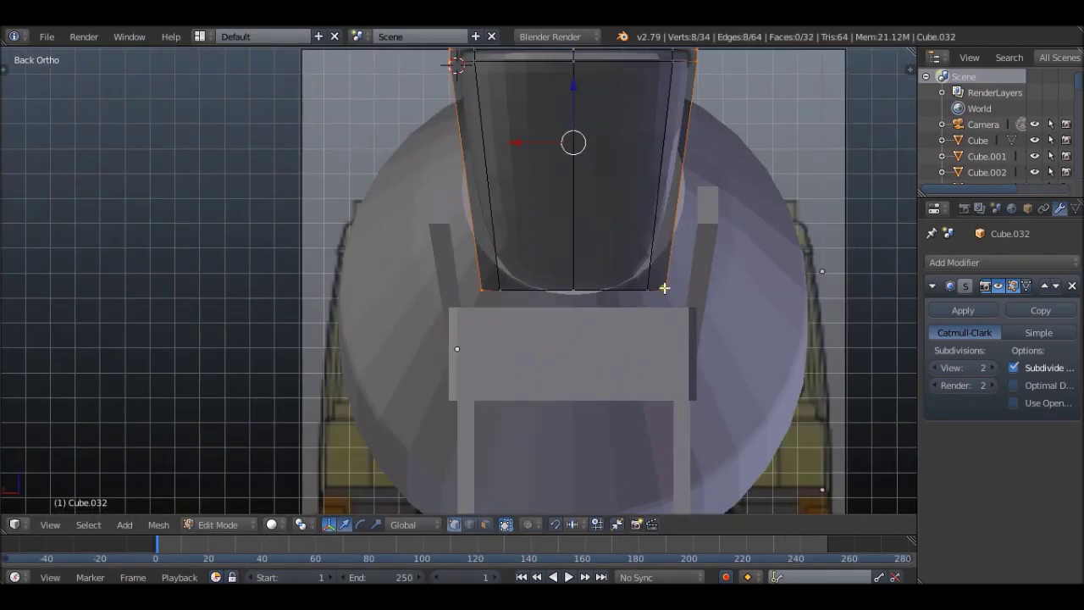
scroll(472, 310, up, 5)
key(ctrl+KP_Add)
key(KP_3)
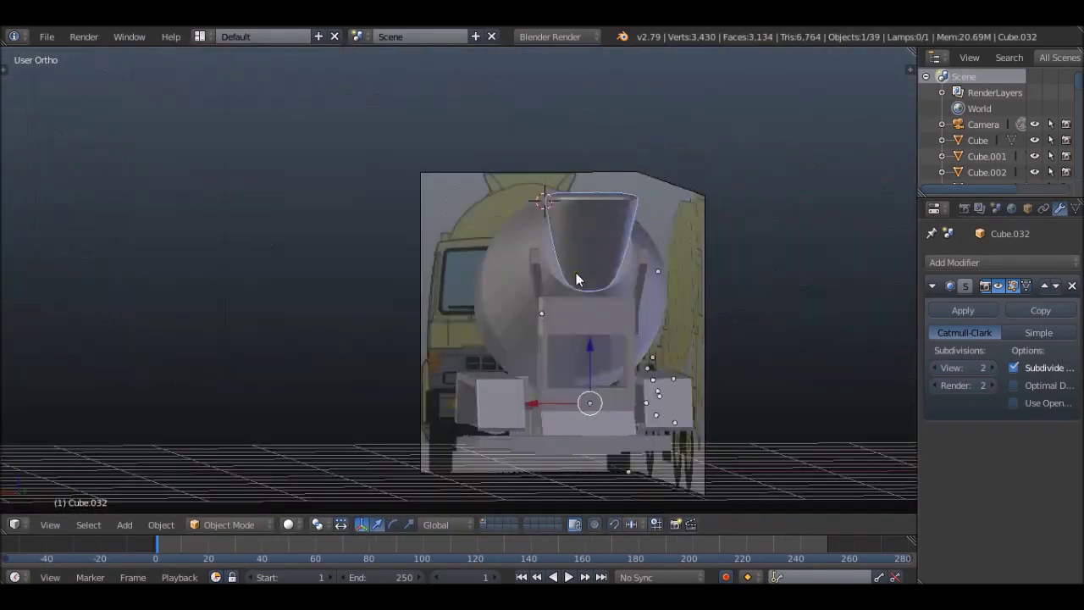
- Add an edge loop near the hopper's top, nudge an edge, and preview the smoothed shape
key(KP_Decimal)
key(Tab)
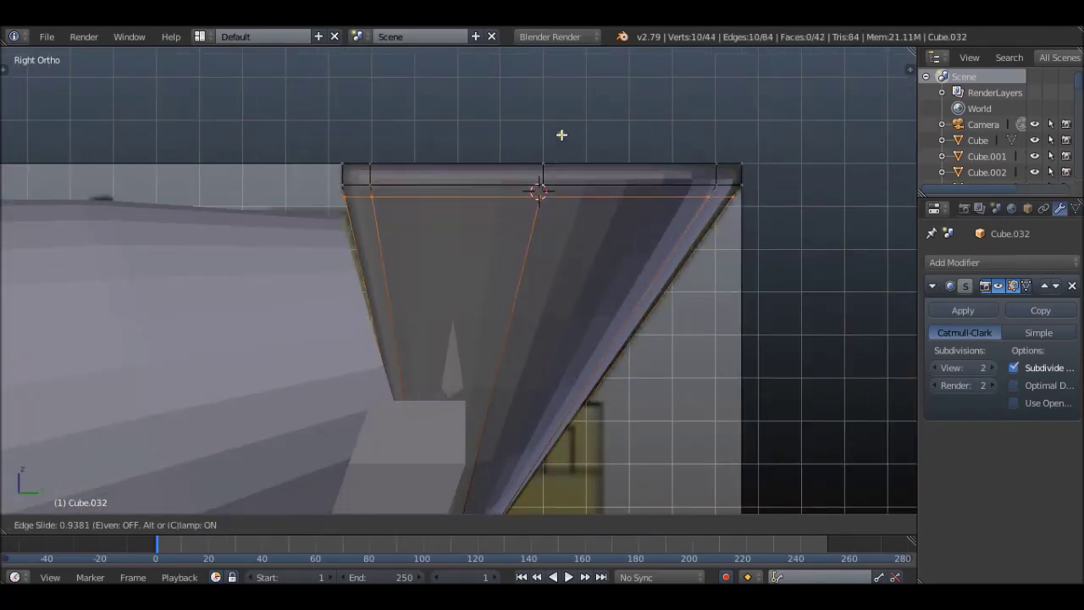
middle_drag(560, 145, 545, 321)
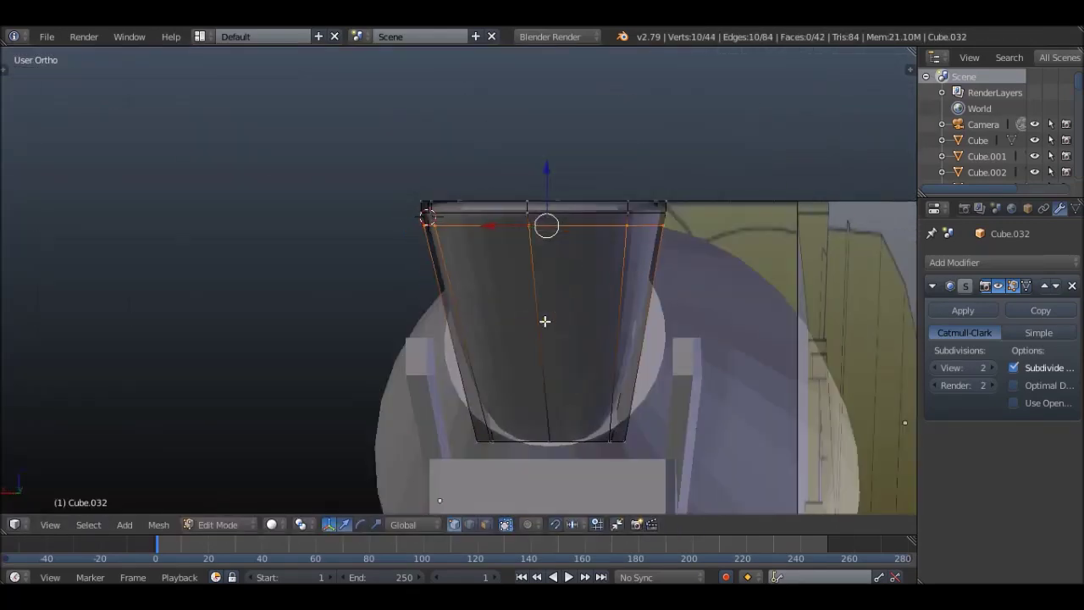
click(545, 321)
right_click(545, 321)
key(ctrl+KP_1)
click(552, 251)
middle_drag(552, 251, 567, 309)
key(Tab)
key(KP_3)
key(Tab)
mouse_move(453, 275)
middle_down()
mouse_move(429, 297)
mouse_move(598, 327)
middle_up()
scroll(507, 248, up, 5)
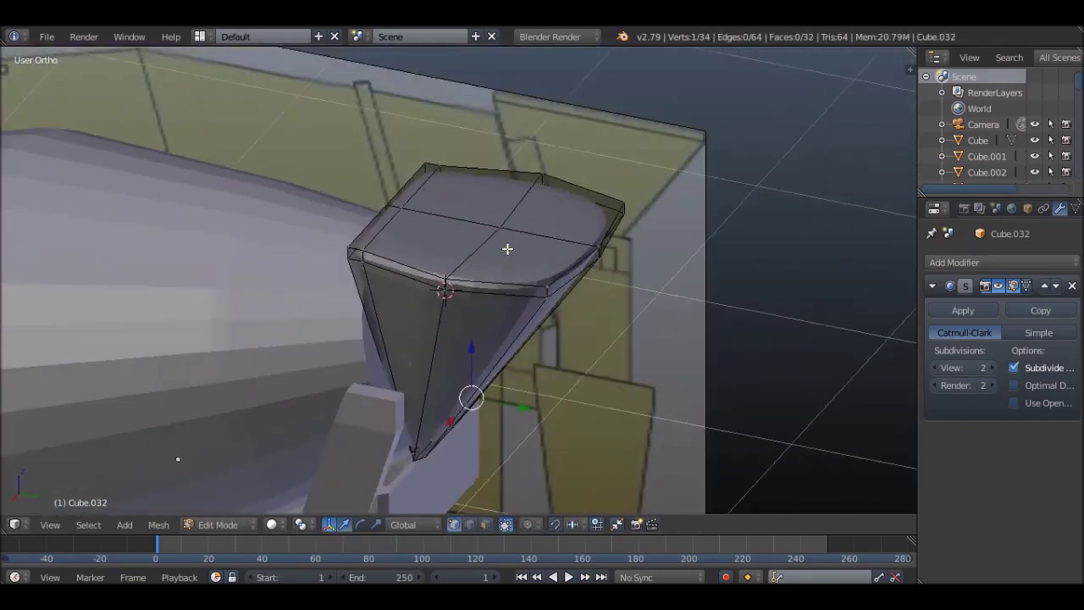
- Cut a second loop close to the rim and check the smoothed hopper in solid view
key(ctrl+r)
click(520, 296)
right_click(520, 296)
middle_drag(520, 296, 567, 260)
scroll(567, 259, down, 5)
scroll(593, 316, down, 3)
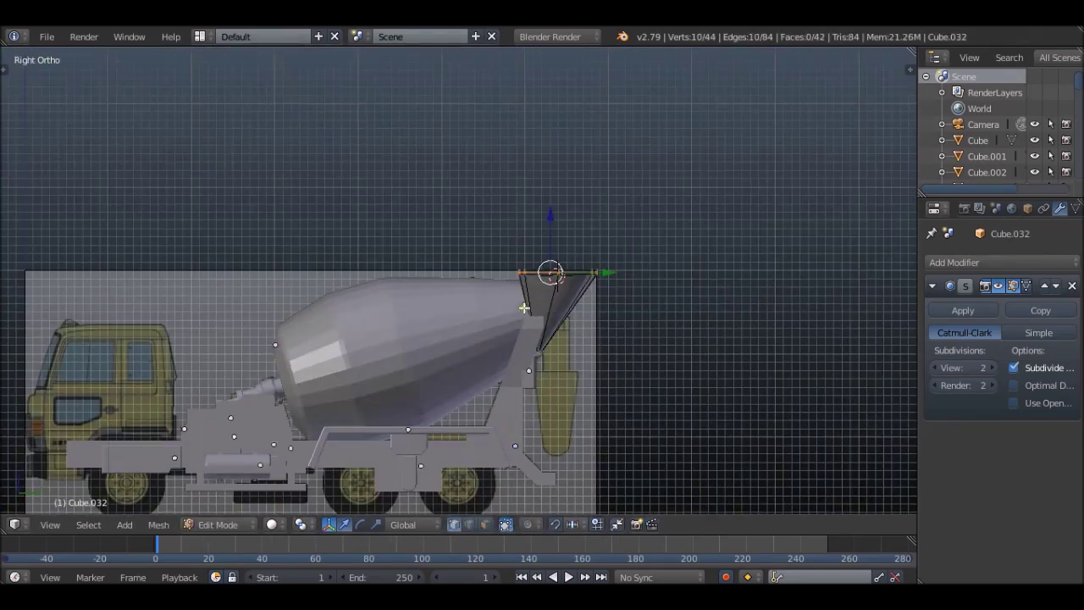
key(ctrl+KP_1)
scroll(521, 308, up, 4)
scroll(487, 257, down, 1)
key(z)
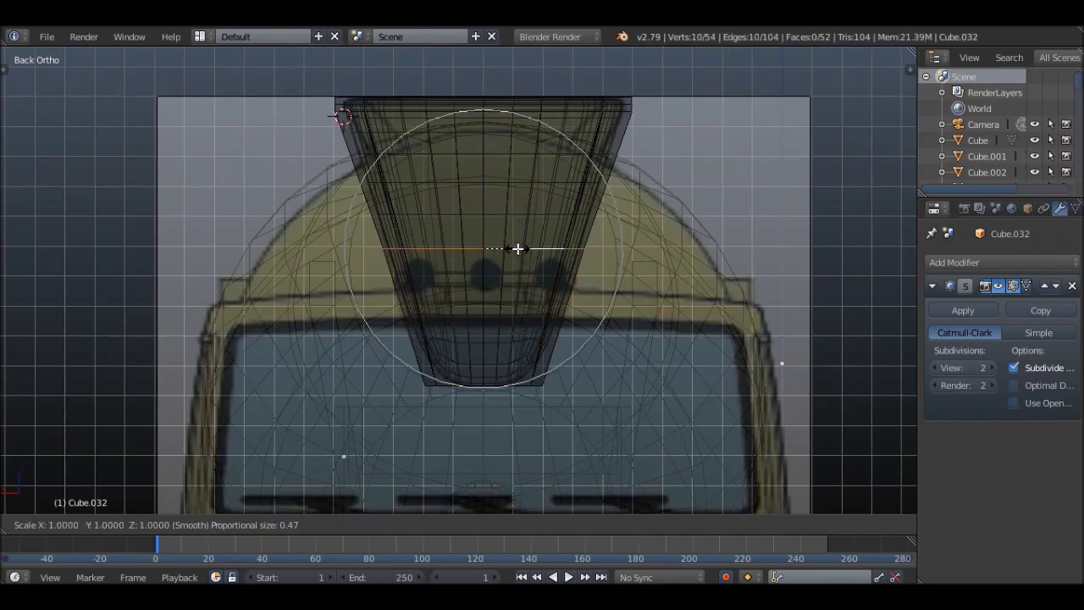
key(Tab)
key(z)
mouse_move(620, 229)
middle_down()
mouse_move(656, 222)
mouse_move(622, 254)
mouse_move(530, 250)
middle_up()
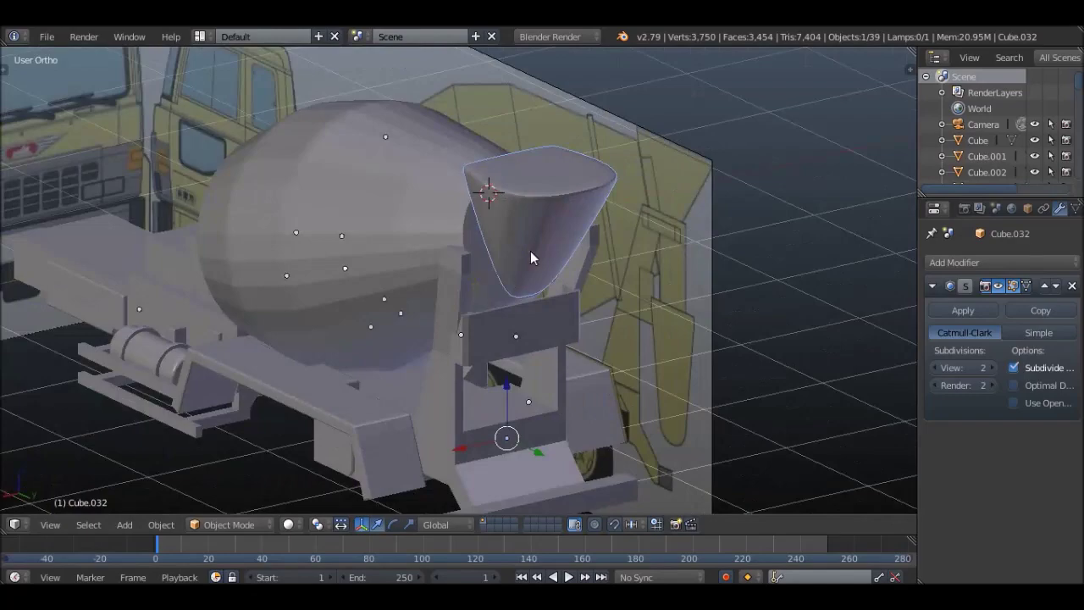
middle_drag(510, 212, 605, 226)
scroll(556, 199, up, 5)
- Select the hopper's rim loop, then its top faces on both sides in face mode
key(Tab)
alt+click(471, 200)
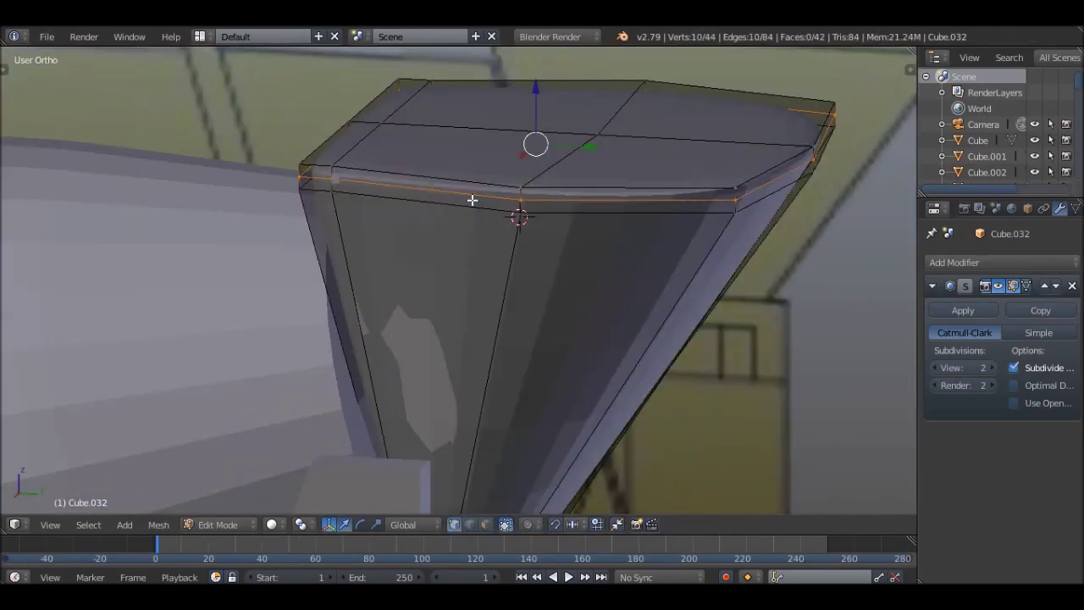
scroll(472, 200, down, 2)
key(ctrl+Tab)
middle_drag(542, 212, 547, 261)
scroll(547, 262, up, 5)
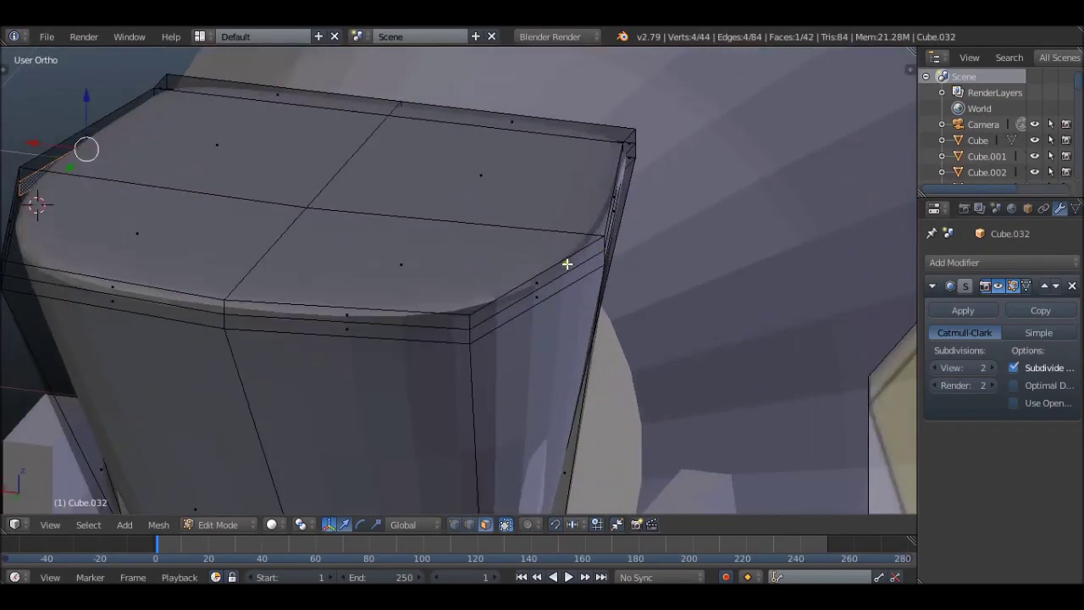
scroll(564, 261, down, 4)
shift+click(302, 367)
key(KP_7)
scroll(698, 217, down, 3)
middle_drag(658, 228, 553, 264)
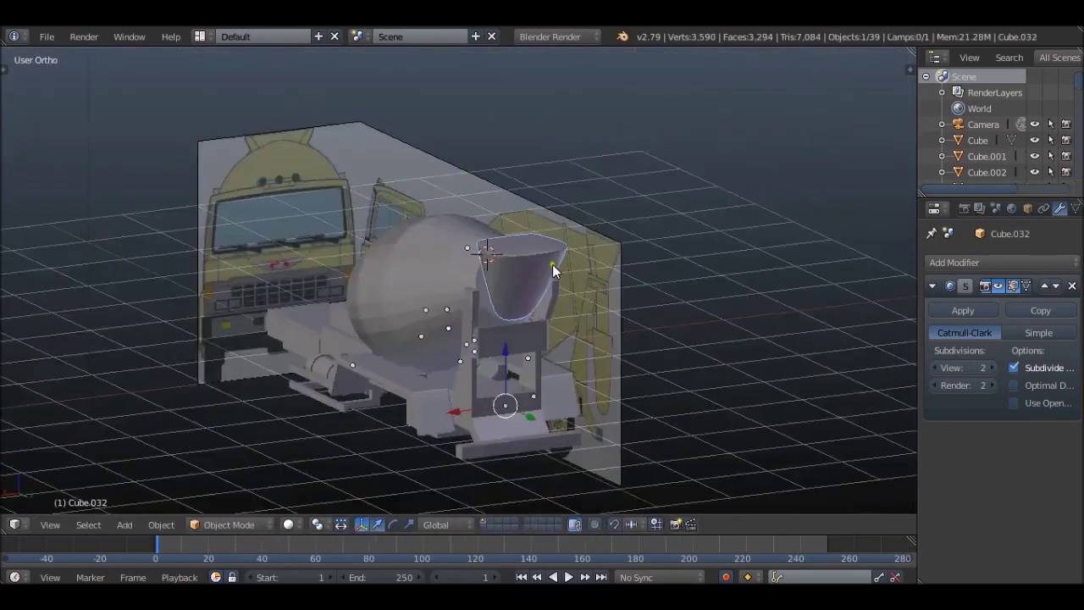
- Delete the hopper's top faces and add a Solidify modifier to thicken its walls
scroll(552, 264, up, 5)
key(ctrl+Tab)
key(Delete)
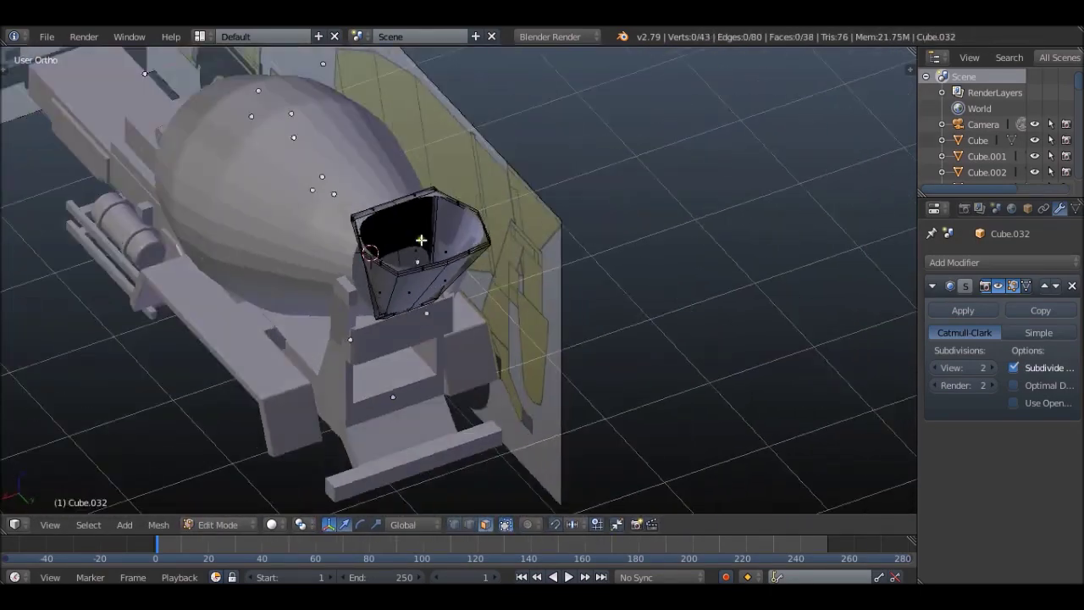
click(998, 262)
click(799, 557)
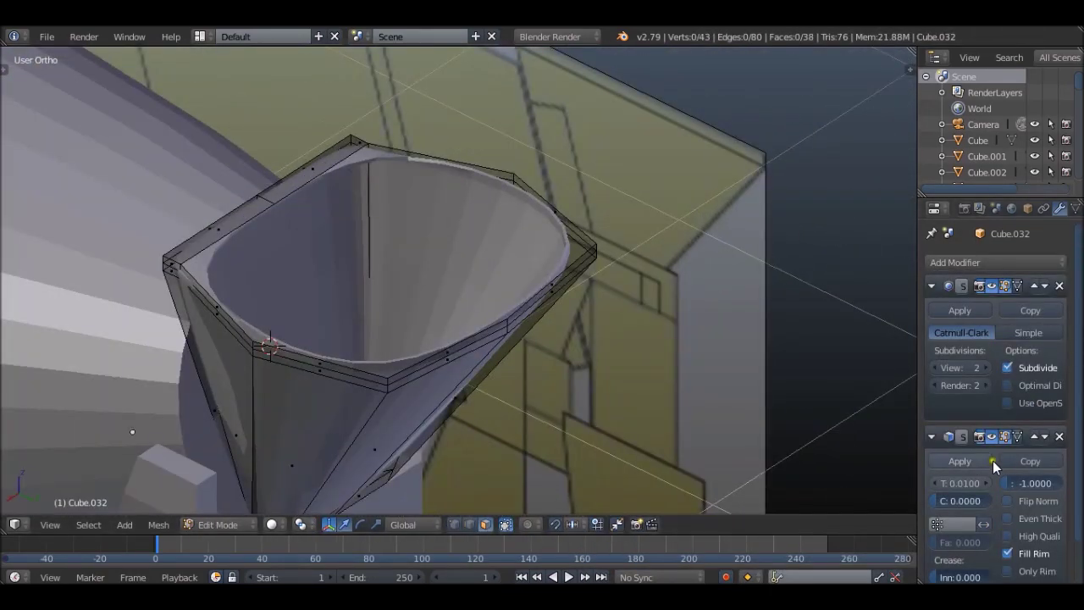
middle_drag(508, 322, 445, 306)
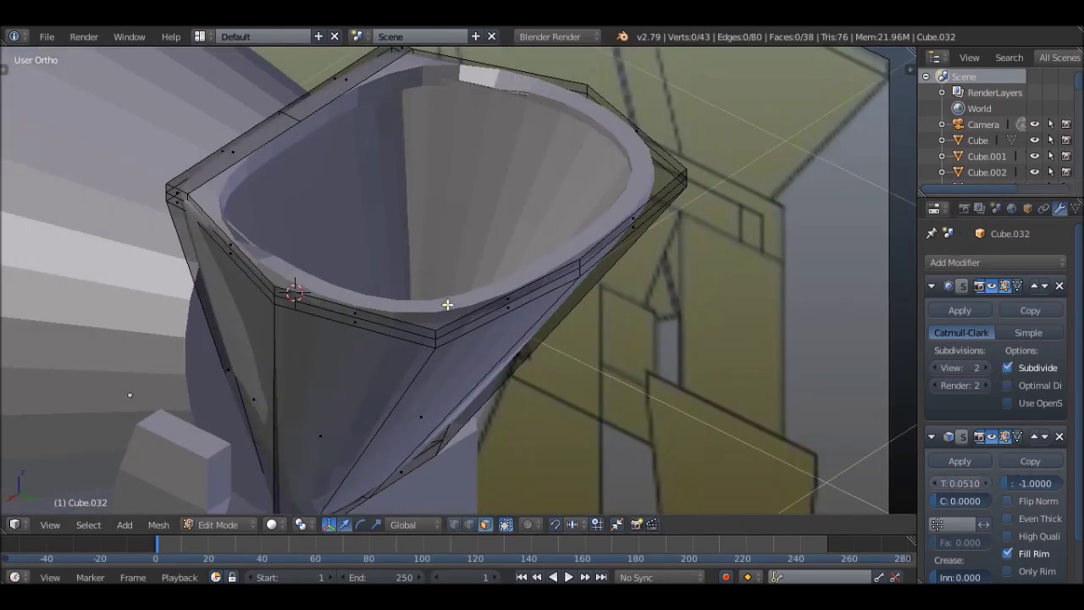
- Confirm an edge slide on the hopper, then remove its Solidify modifier
scroll(407, 251, up, 3)
scroll(443, 251, up, 2)
scroll(488, 257, up, 2)
click(429, 343)
scroll(498, 233, down, 6)
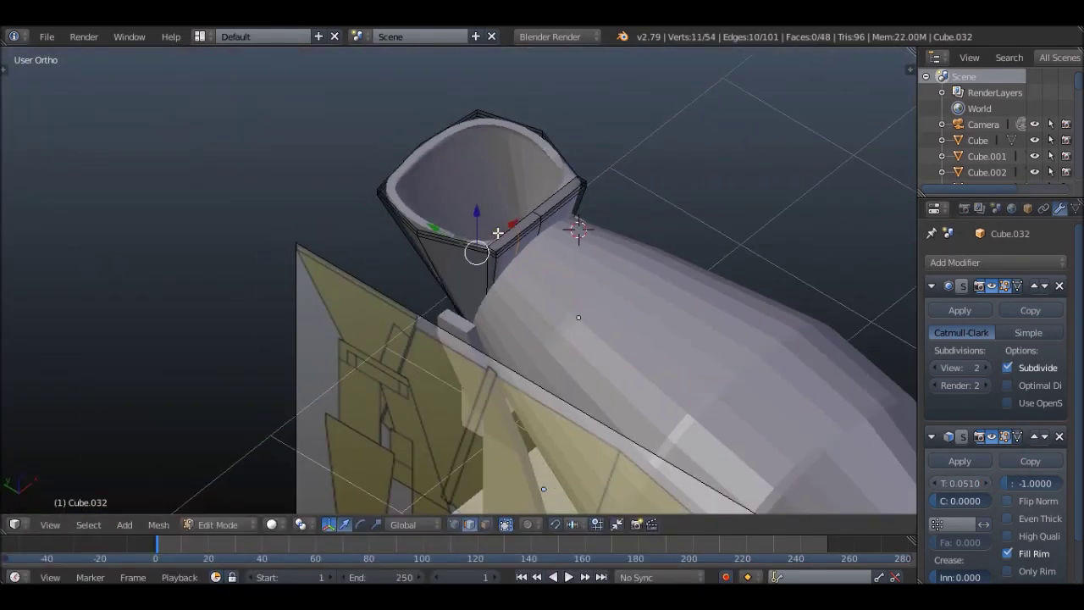
click(1059, 436)
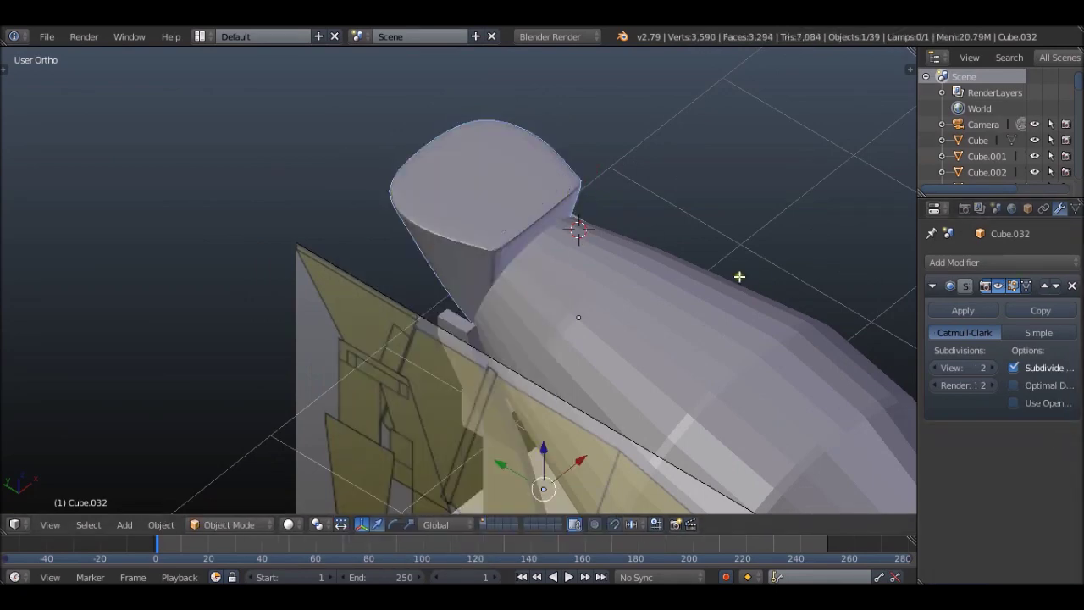
- Inset the hopper's top faces into a rim and delete the inner faces to open it
key(Tab)
middle_drag(765, 292, 489, 245)
scroll(489, 245, up, 3)
click(262, 179)
key(i)
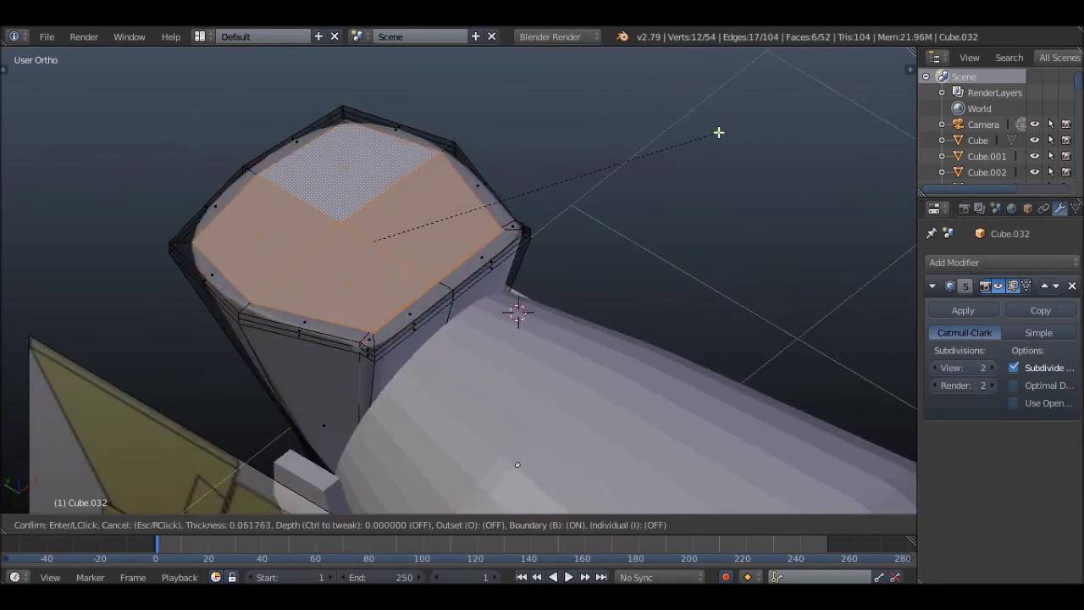
key(x)
click(716, 144)
mouse_move(716, 144)
middle_down()
mouse_move(630, 181)
mouse_move(484, 158)
mouse_move(489, 245)
mouse_move(605, 303)
mouse_move(542, 255)
mouse_move(512, 347)
middle_up()
- Cut a loop around the hopper and inset its lower faces in an isolated wireframe view
key(ctrl+r)
key(z)
key(KP_Divide)
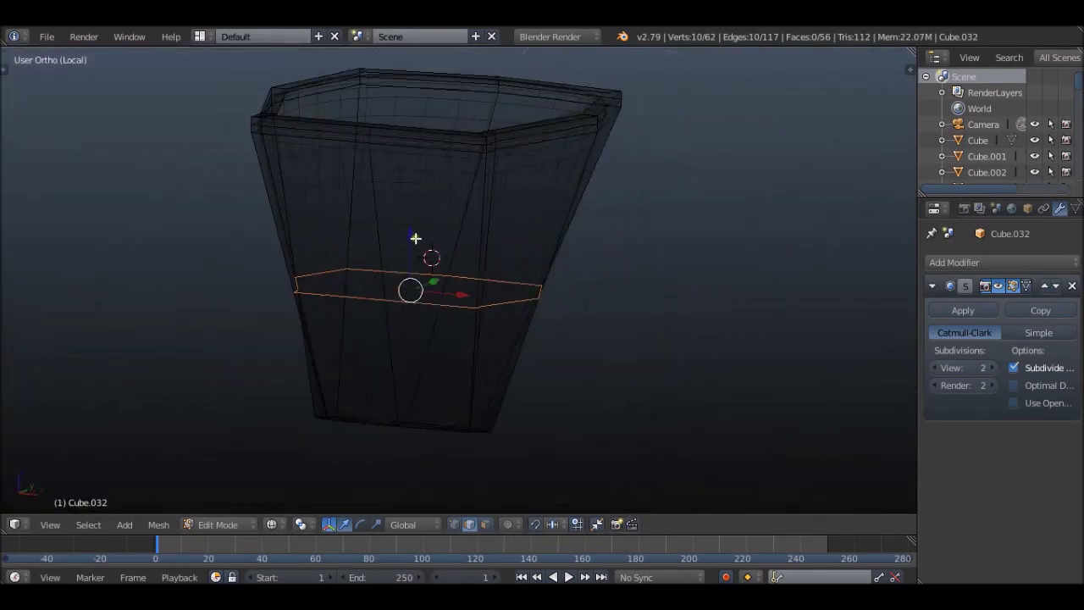
key(Escape)
key(x)
click(653, 280)
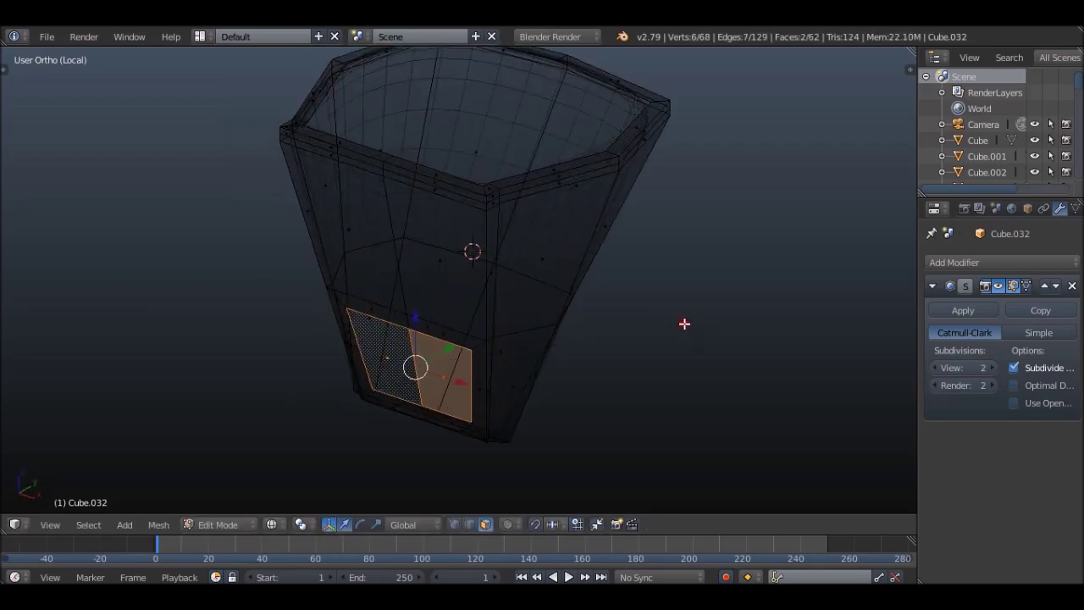
key(KP_Divide)
key(z)
mouse_move(574, 344)
middle_down()
mouse_move(481, 283)
mouse_move(480, 265)
middle_up()
key(KP_Divide)
key(Tab)
key(KP_Divide)
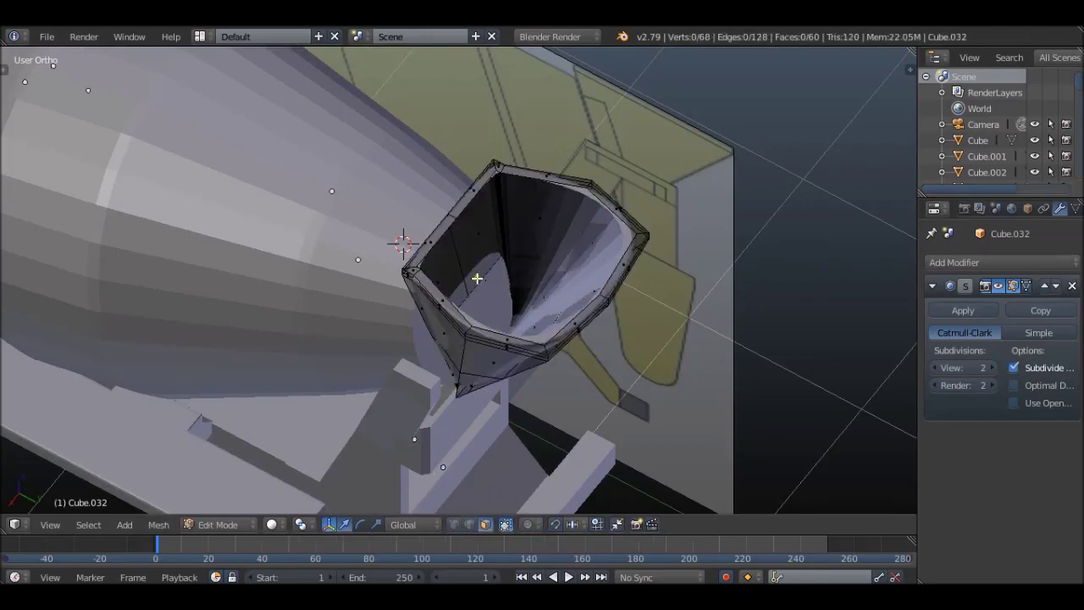
- Check the funnel from the mixer drum, then reselect the hopper and isolate it
key(Tab)
right_click(455, 328)
key(Tab)
middle_drag(761, 285, 524, 332)
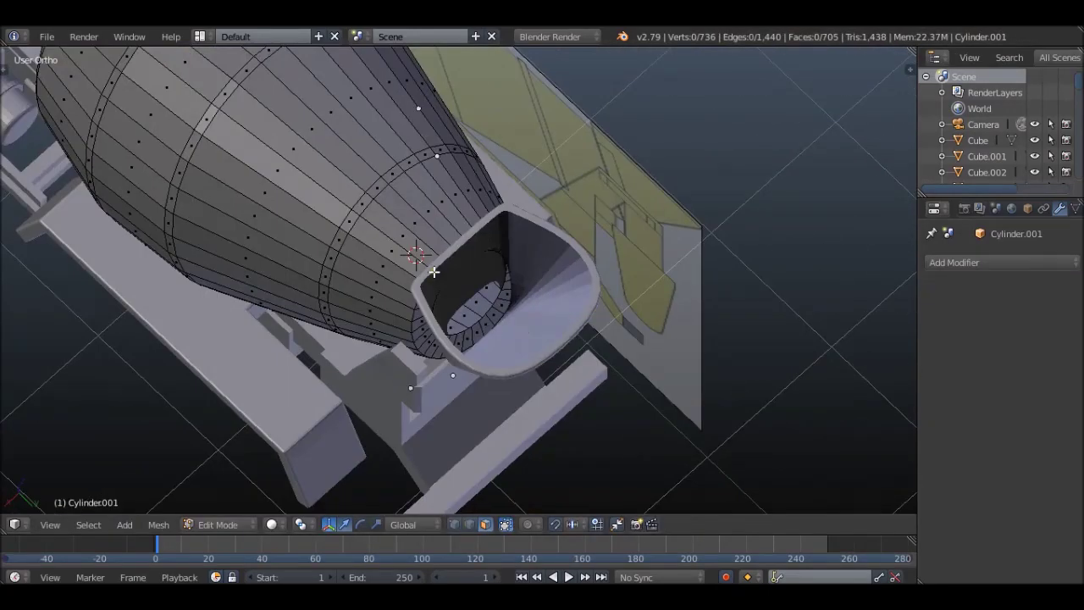
middle_drag(435, 266, 371, 281)
key(Tab)
right_click(372, 281)
key(KP_Divide)
key(Tab)
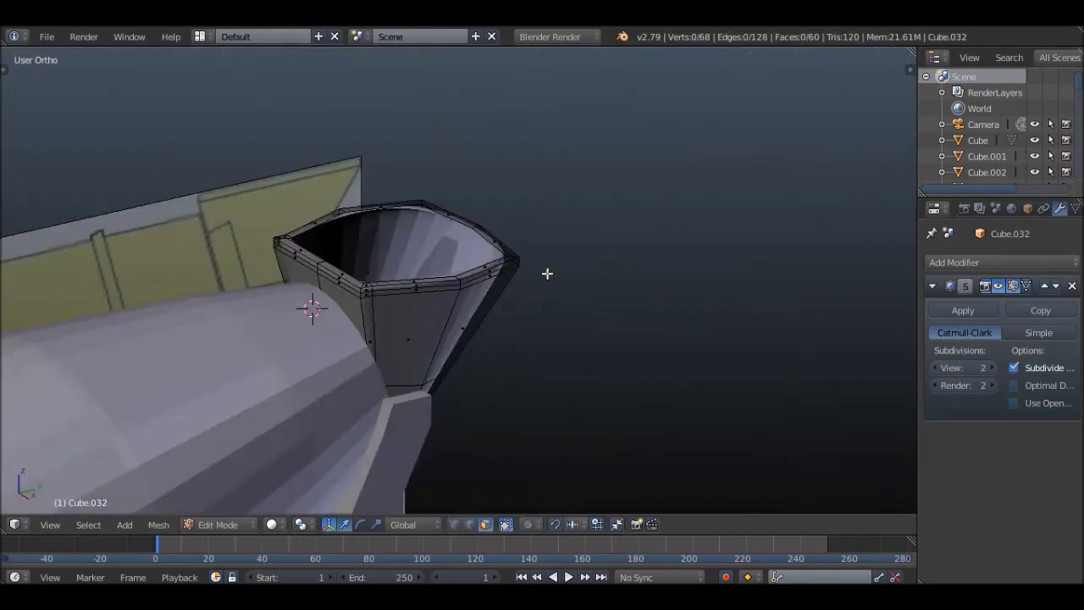
- Reshape the funnel by moving its selected edges and vertices, checking from the right side
middle_drag(547, 274, 456, 364)
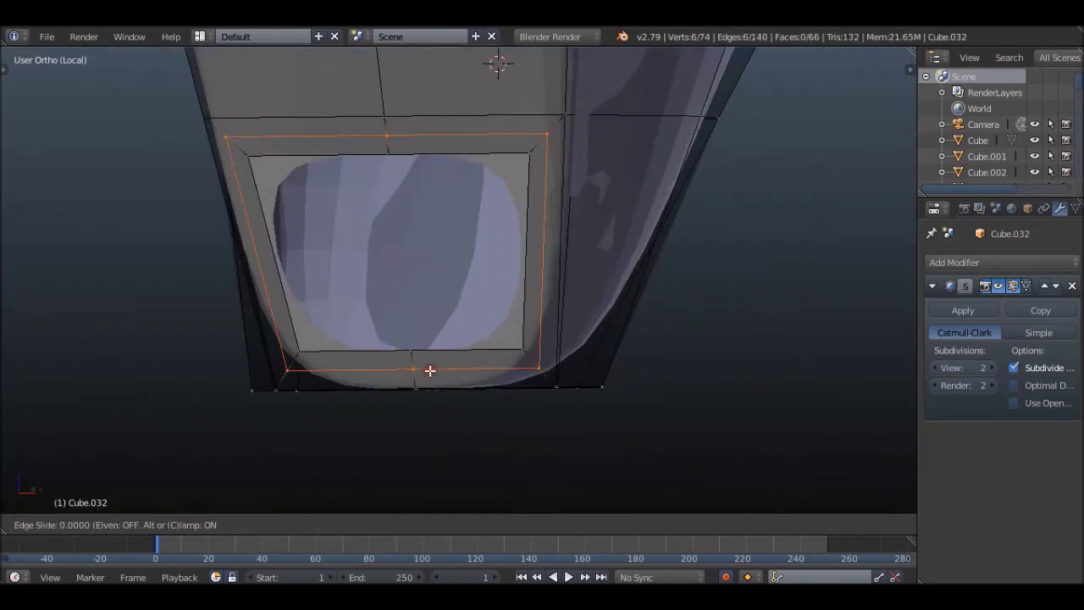
click(411, 321)
middle_drag(412, 321, 468, 378)
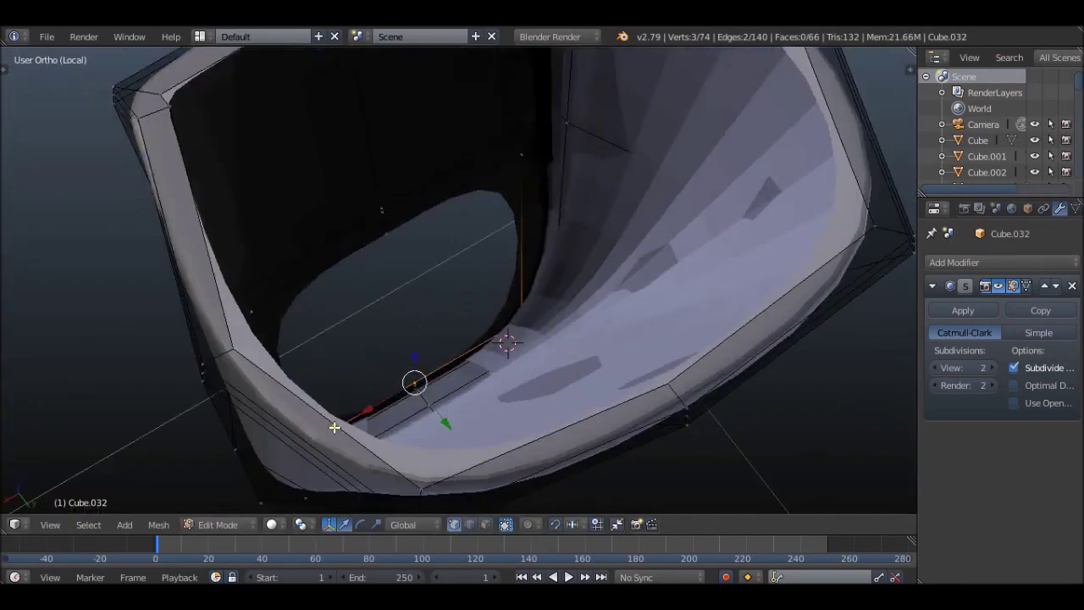
key(KP_Divide)
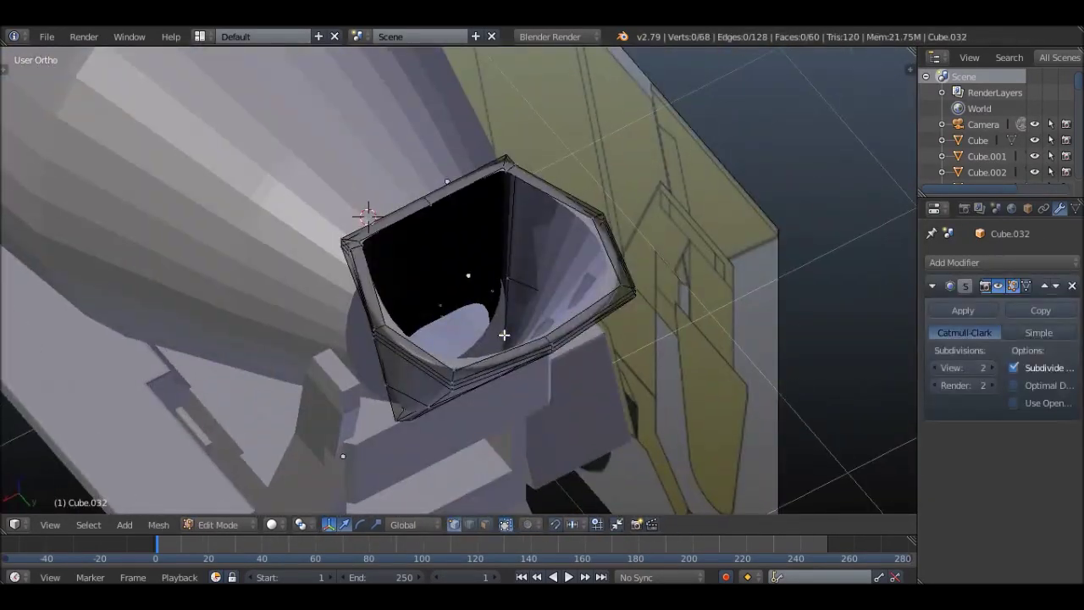
key(KP_Divide)
click(420, 139)
key(KP_3)
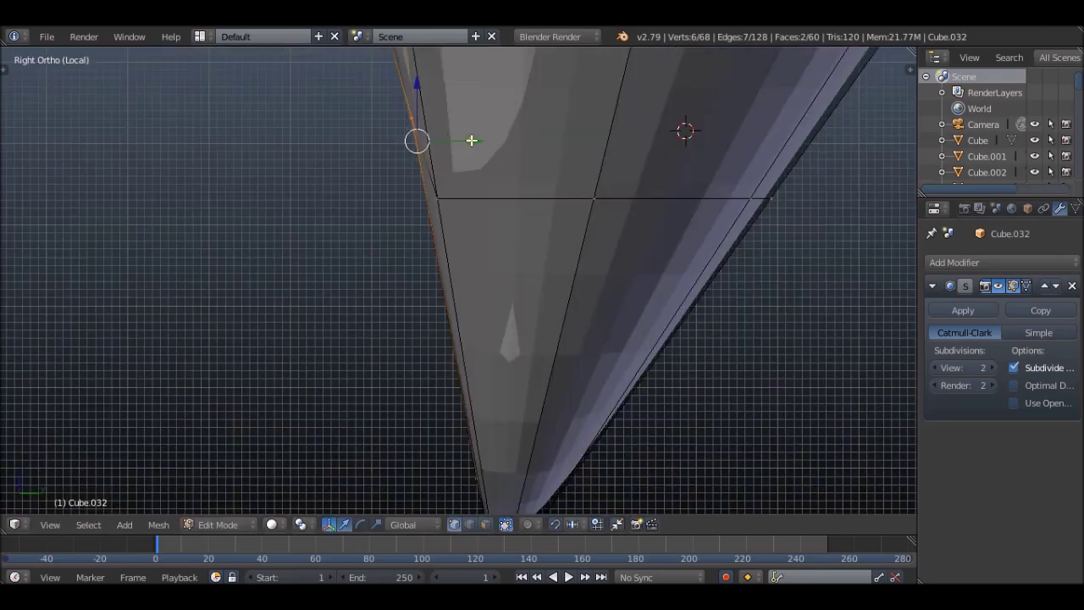
mouse_move(458, 140)
middle_down()
mouse_move(384, 348)
mouse_move(508, 323)
middle_up()
key(KP_Divide)
key(Tab)
scroll(508, 323, down, 4)
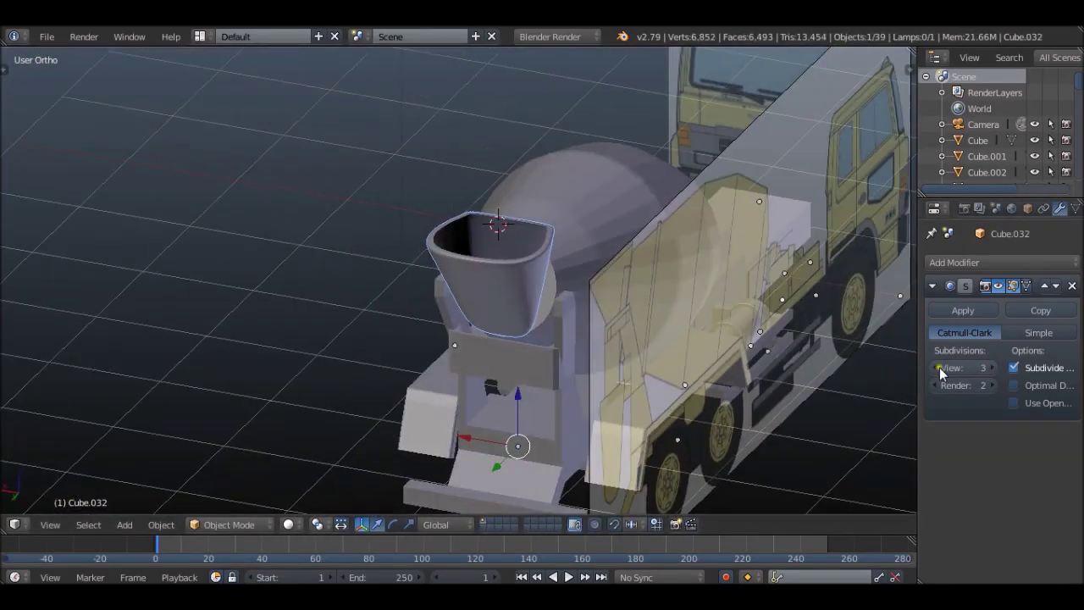
scroll(444, 217, up, 3)
- Extrude the hopper bracket's faces into a beam in face select mode
key(ctrl+Tab)
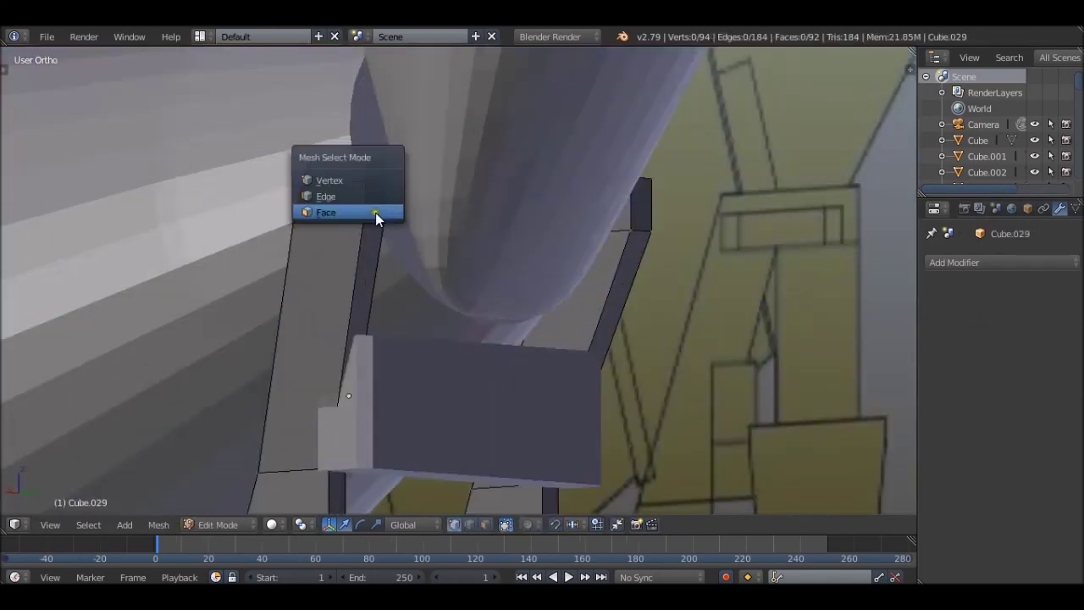
mouse_move(608, 209)
middle_down()
mouse_move(758, 187)
mouse_move(697, 235)
mouse_move(511, 268)
mouse_move(647, 242)
mouse_move(382, 274)
middle_up()
key(e)
middle_drag(576, 211, 347, 241)
scroll(585, 220, down, 5)
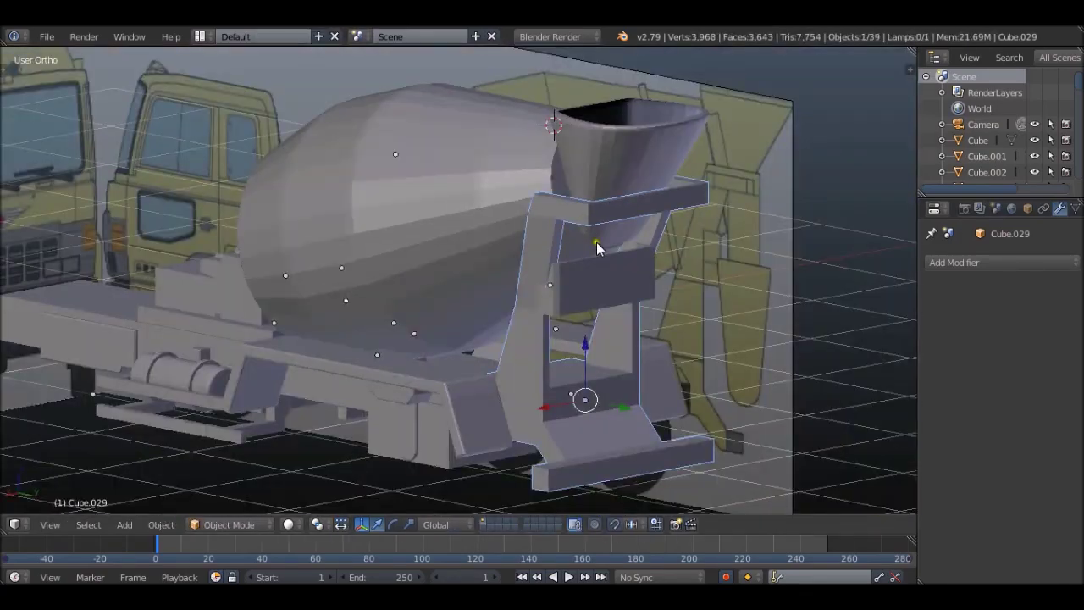
scroll(581, 278, up, 5)
mouse_move(581, 278)
middle_down()
mouse_move(559, 290)
mouse_move(775, 233)
middle_up()
key(Tab)
scroll(774, 234, down, 3)
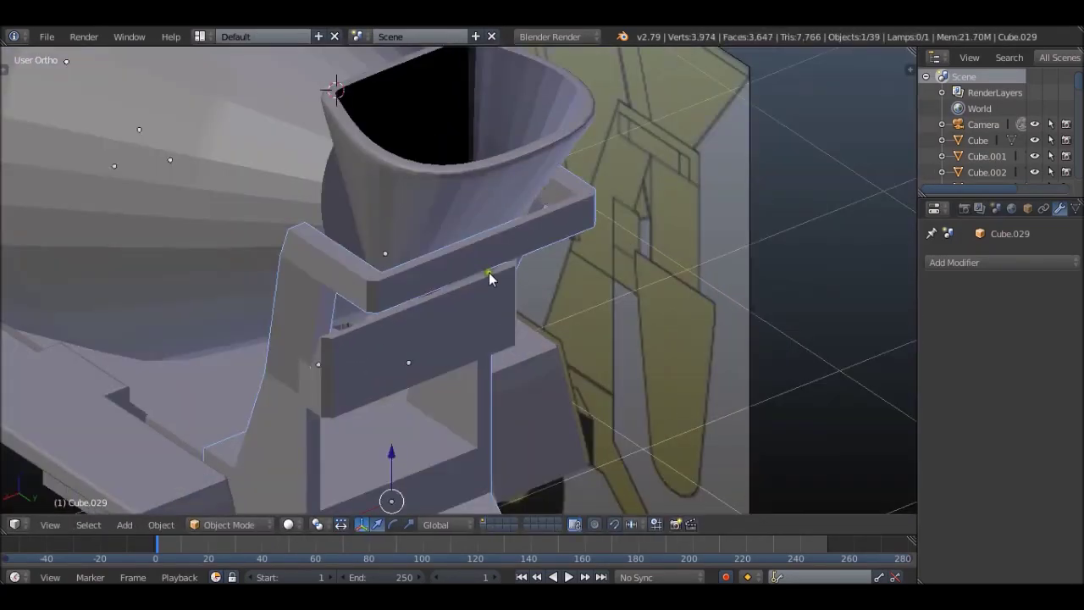
middle_drag(489, 272, 501, 244)
- Pick the hopper funnel in the side wireframe view and start editing its mesh
key(KP_3)
key(z)
scroll(500, 214, up, 3)
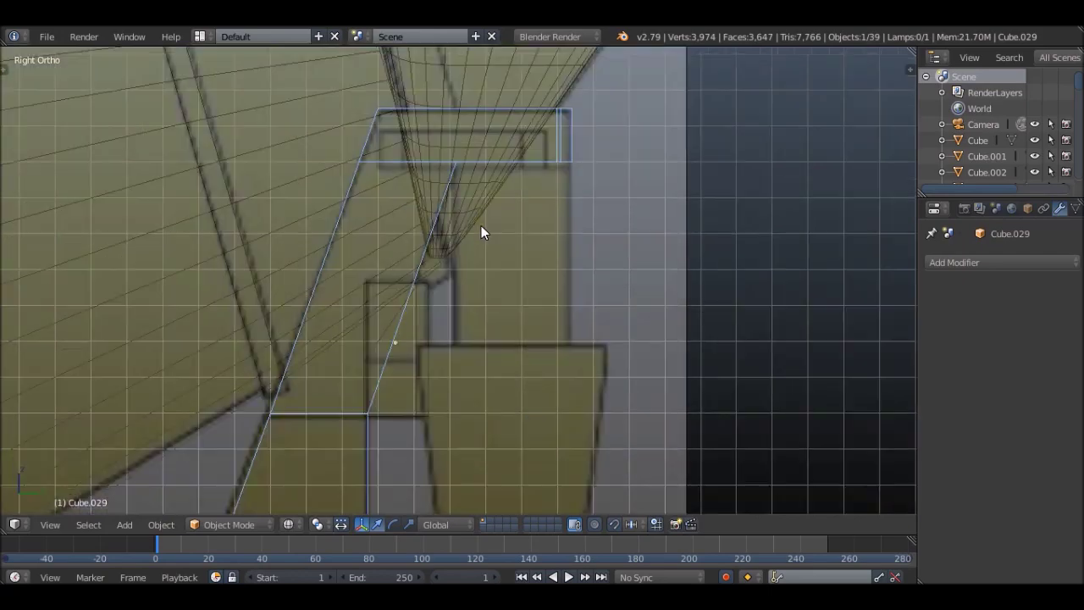
right_click(444, 238)
key(Tab)
key(z)
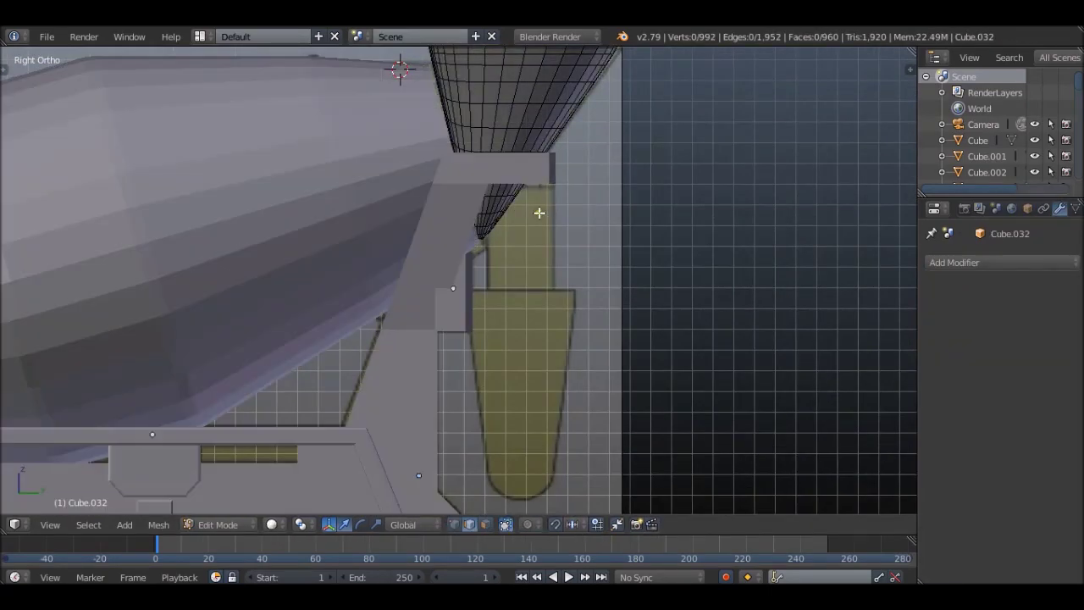
middle_drag(516, 205, 528, 190)
scroll(528, 190, up, 3)
- Undo recent changes and move the funnel's bottom vertices, then inspect the reshaped funnel
key(ctrl+z)
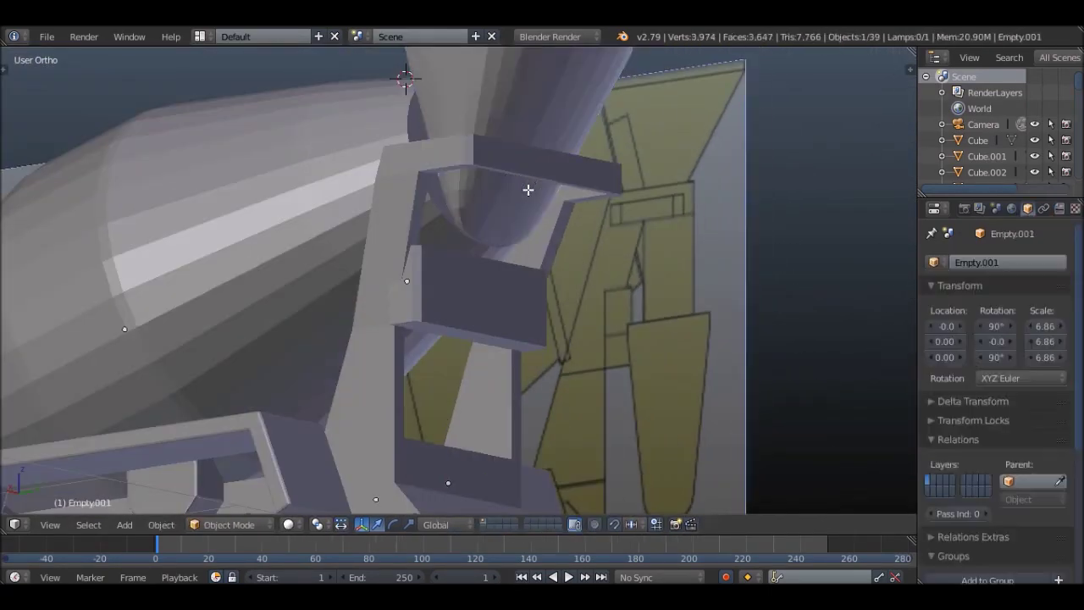
key(ctrl+z)
key(KP_3)
key(z)
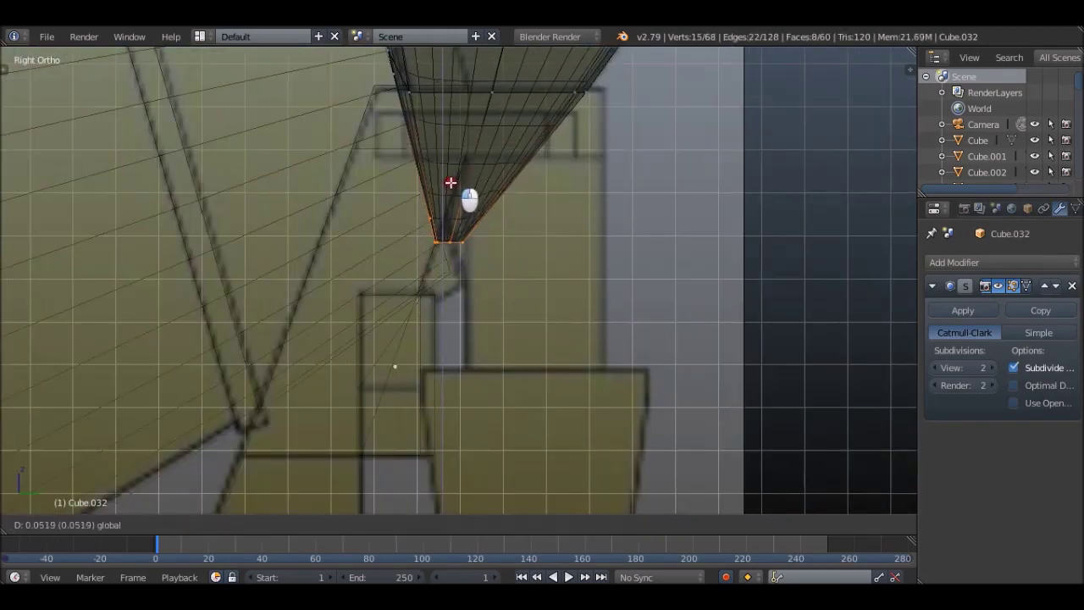
scroll(494, 186, down, 3)
key(Tab)
key(z)
mouse_move(476, 181)
middle_down()
mouse_move(454, 181)
mouse_move(498, 171)
middle_up()
scroll(538, 369, up, 3)
scroll(538, 369, up, 2)
- Move the funnel's lower tip vertices to a new position in side view
key(Tab)
key(z)
key(KP_3)
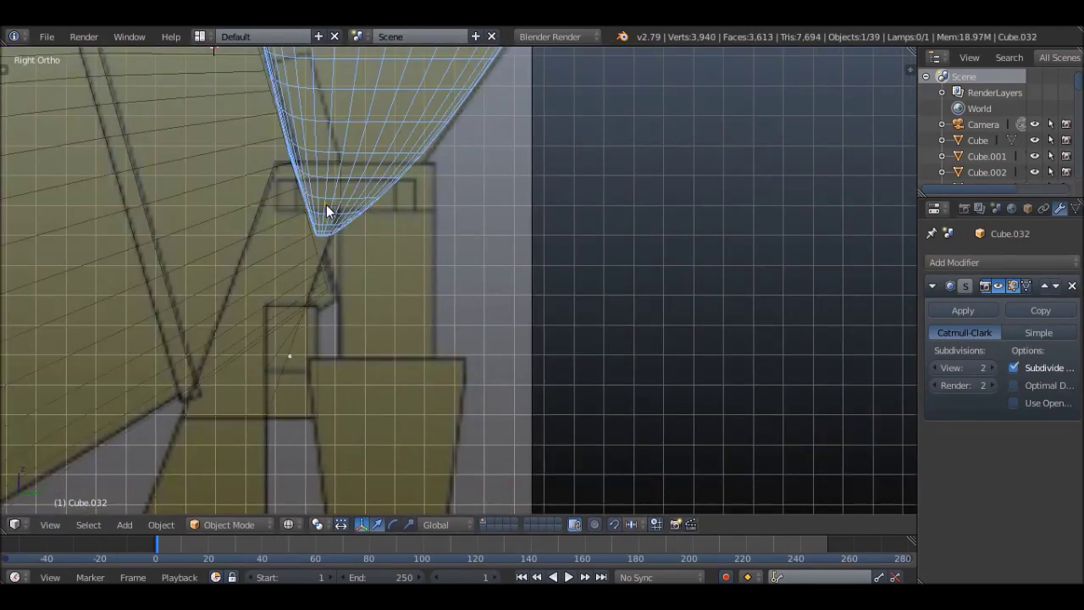
key(g)
click(394, 269)
key(Tab)
key(z)
- Scale part of the mixer drum mesh in edit mode
right_click(395, 235)
key(Tab)
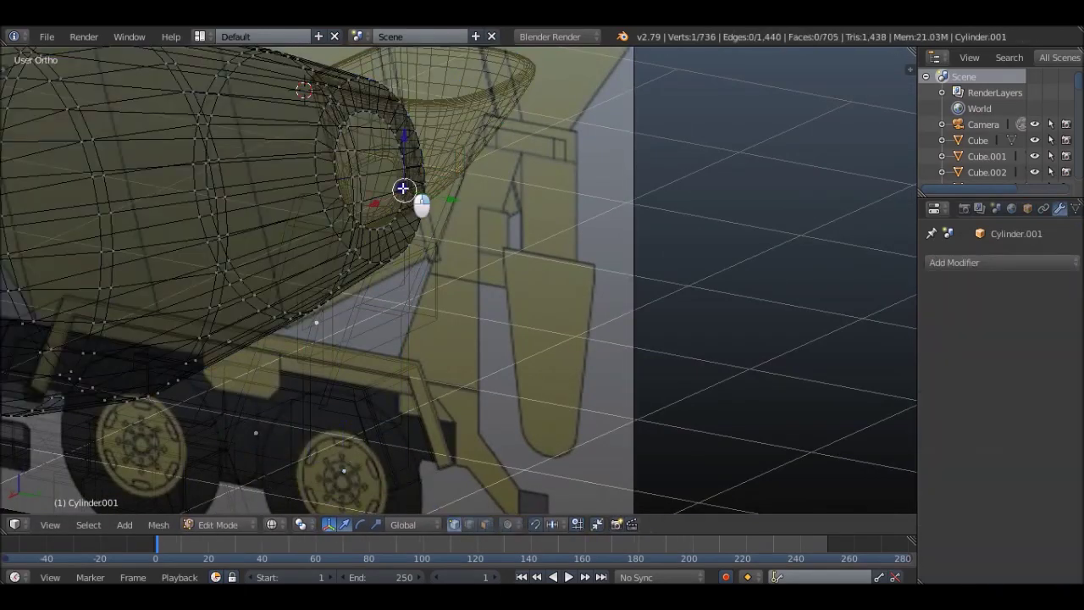
scroll(405, 206, up, 3)
click(652, 228)
key(Tab)
key(z)
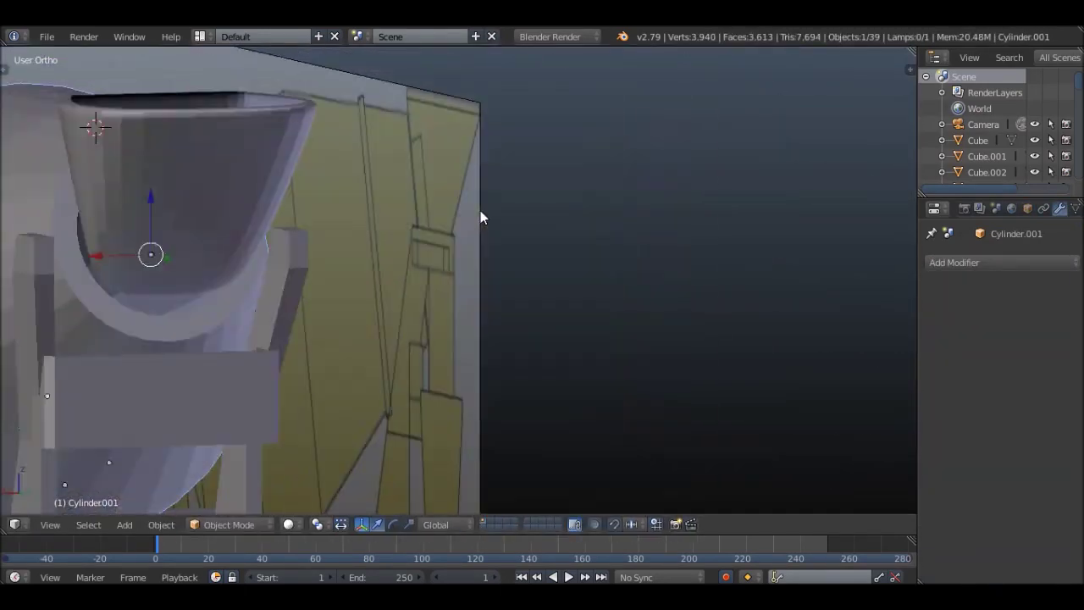
- Inspect the hopper bracket mesh from the rear orthographic wireframe view
right_click(482, 218)
key(Tab)
scroll(222, 223, up, 2)
scroll(222, 223, up, 2)
scroll(339, 251, up, 2)
key(z)
key(ctrl+Tab)
key(ctrl+KP_1)
scroll(569, 201, down, 3)
key(Tab)
key(z)
mouse_move(503, 210)
middle_down()
mouse_move(552, 189)
mouse_move(473, 270)
middle_up()
- Narrow the bracket's top vertices by scaling them along the X axis
key(Tab)
key(KP_7)
key(z)
scroll(560, 340, up, 2)
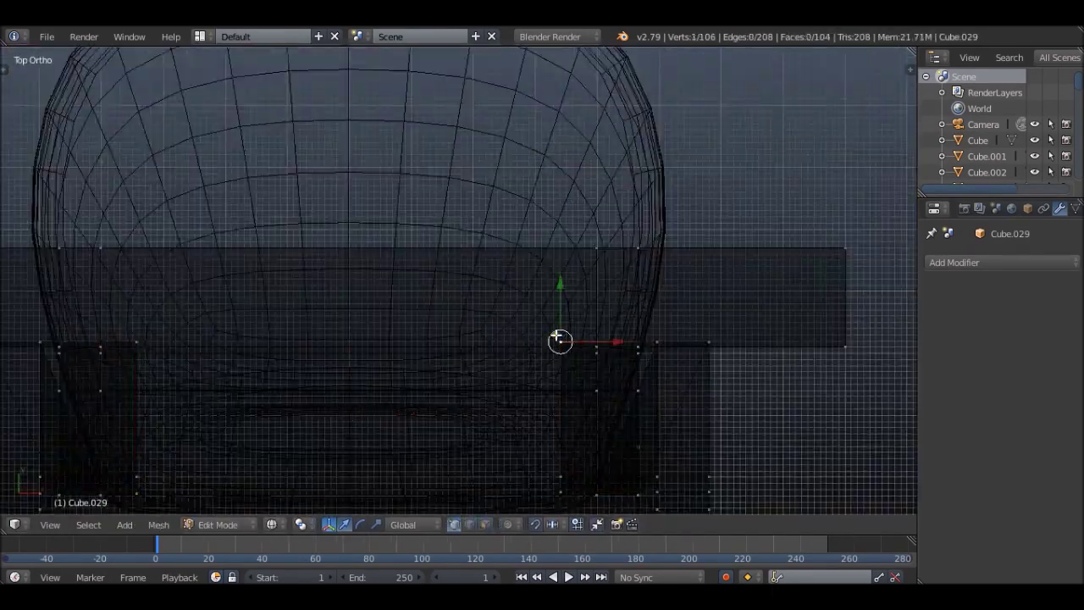
click(575, 220)
key(z)
middle_drag(575, 220, 635, 223)
scroll(525, 254, up, 2)
key(s)
key(x)
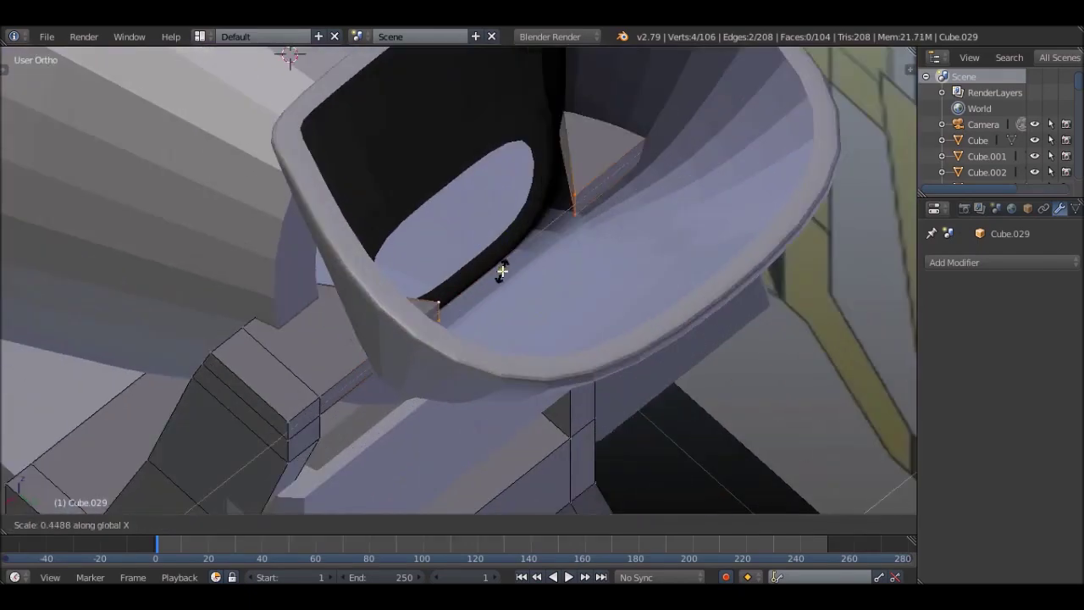
click(756, 382)
- Brush-select bracket faces and extrude them along their normals into horizontal arms
key(ctrl+KP_1)
scroll(644, 292, up, 2)
key(z)
key(c)
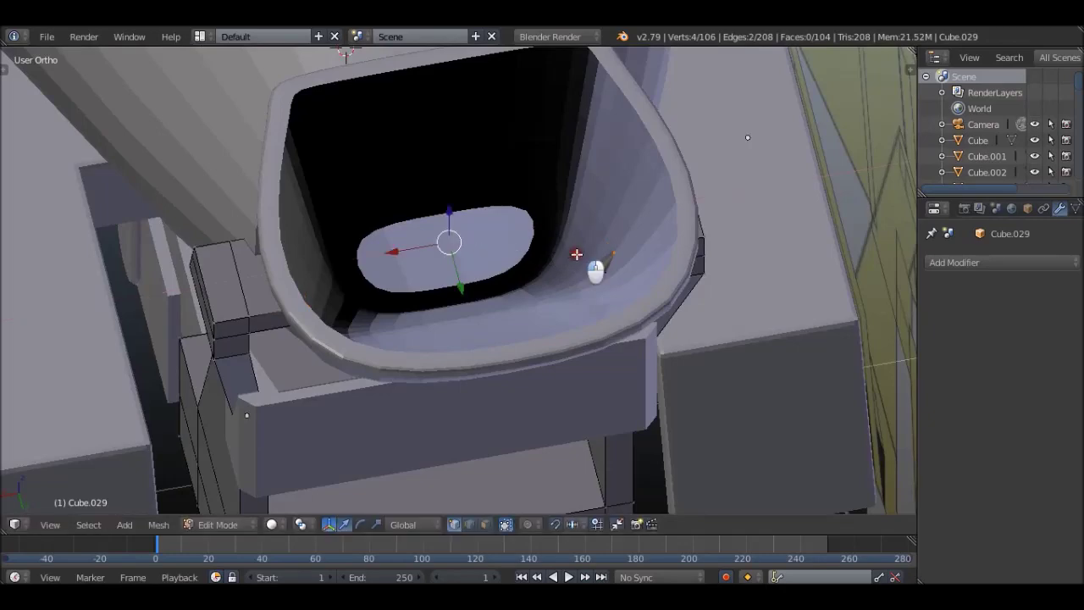
mouse_move(577, 254)
middle_down()
mouse_move(618, 286)
mouse_move(585, 381)
mouse_move(677, 252)
mouse_move(487, 342)
middle_up()
scroll(353, 301, up, 2)
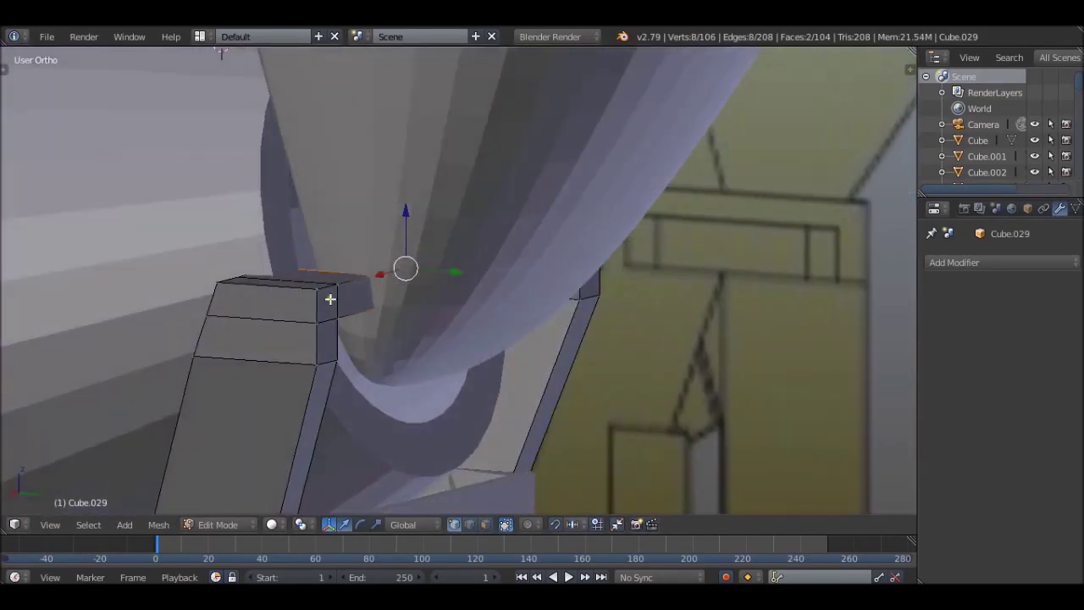
key(KP_3)
key(e)
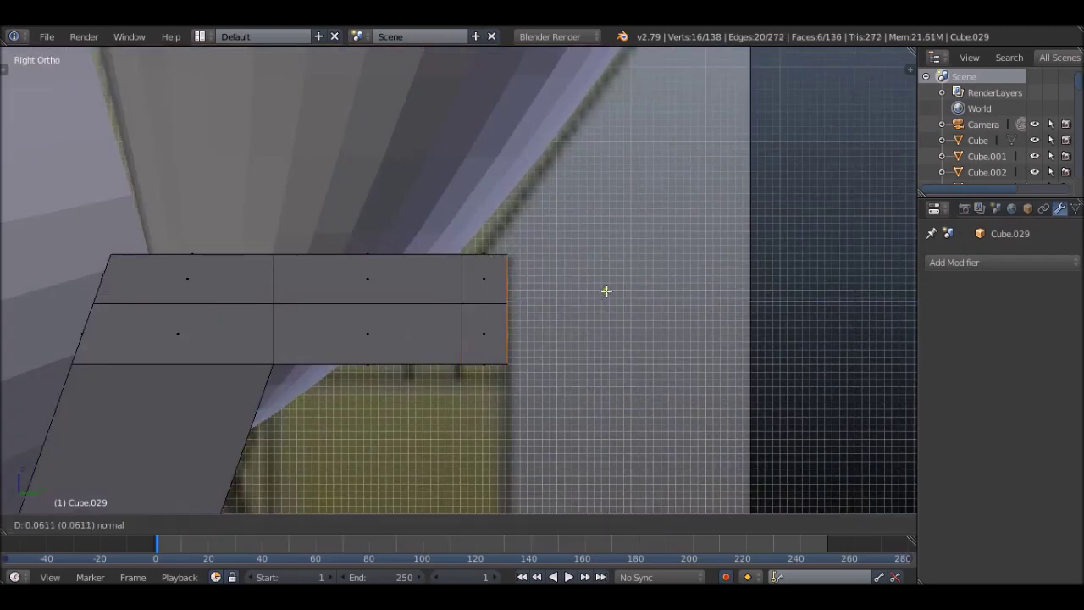
click(546, 292)
middle_drag(546, 292, 585, 244)
key(z)
key(Tab)
mouse_move(494, 356)
middle_down()
mouse_move(567, 314)
mouse_move(546, 332)
mouse_move(441, 339)
mouse_move(436, 381)
middle_up()
- Bevel the edges of the new bracket arms in edge select mode
key(Tab)
key(ctrl+Tab)
click(441, 339)
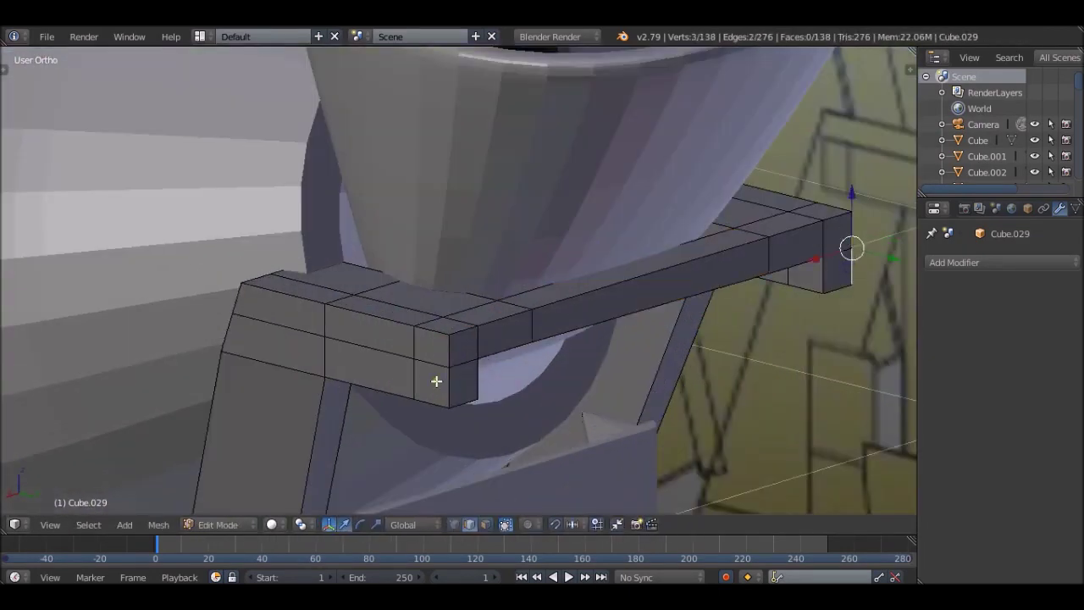
click(708, 412)
key(Tab)
middle_drag(708, 413, 592, 307)
key(KP_3)
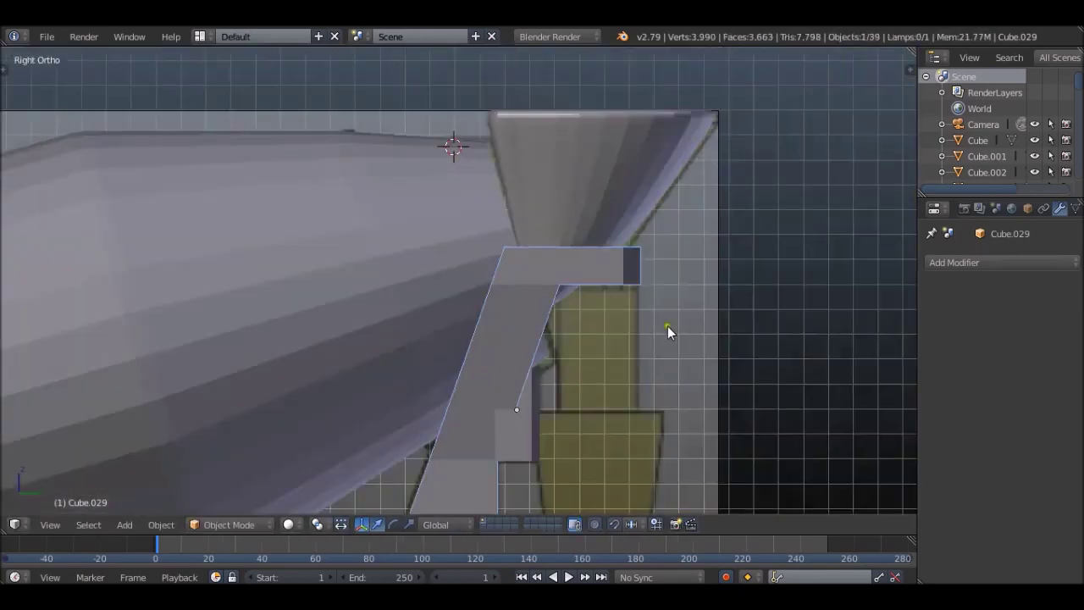
scroll(667, 326, down, 3)
scroll(601, 332, up, 4)
- Add a new cube, shrink it, and reposition it in Edit Mode
key(shift+a)
key(Tab)
key(s)
key(Return)
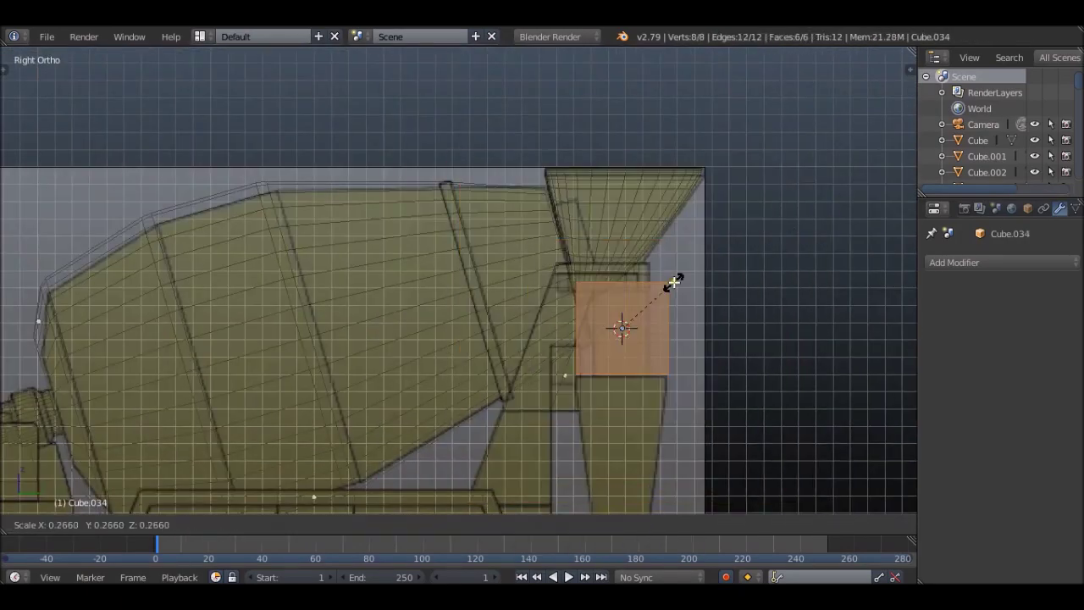
scroll(719, 386, up, 3)
right_click(719, 386)
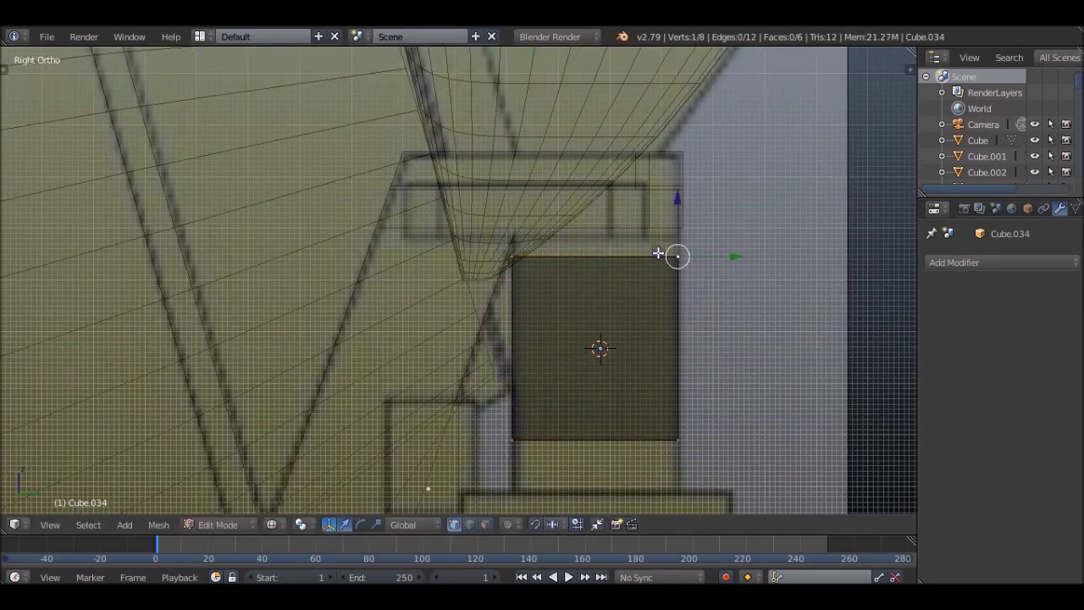
click(595, 183)
- Place the block under the funnel, checking it from side, top and rear views
middle_drag(595, 183, 593, 221)
key(KP_3)
key(KP_7)
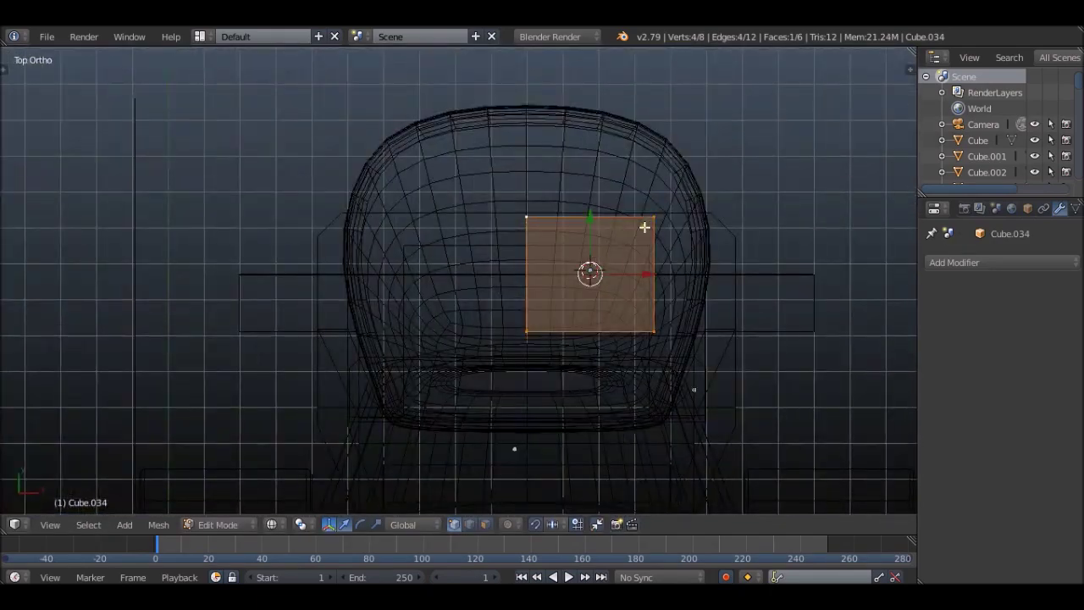
click(516, 271)
middle_drag(517, 271, 339, 256)
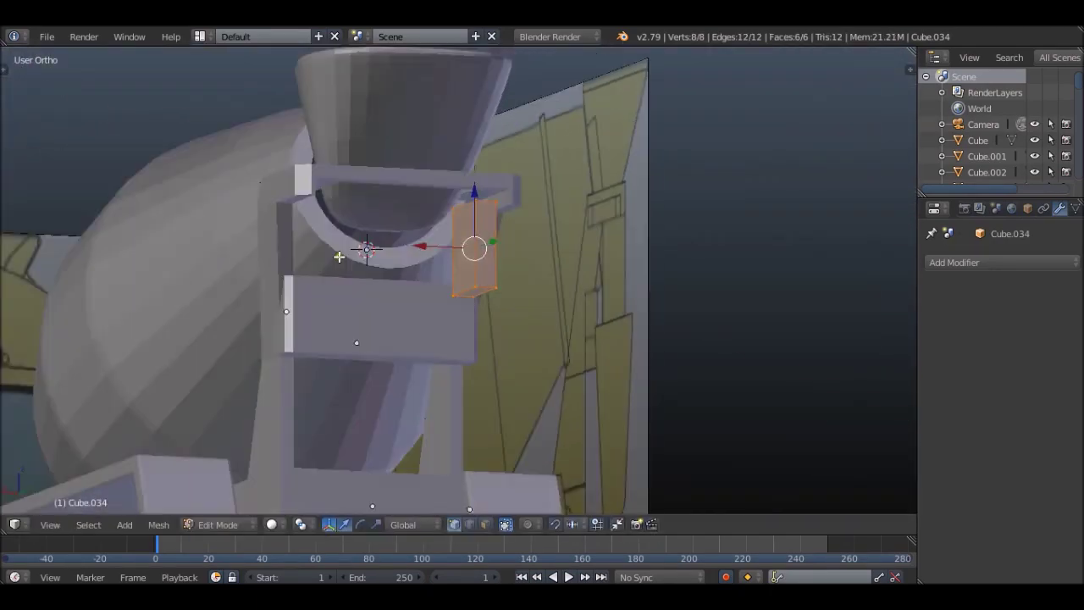
key(ctrl+KP_1)
key(z)
- Duplicate the block and move the copy down toward the chute
key(z)
key(Tab)
middle_drag(339, 257, 531, 286)
key(KP_3)
key(z)
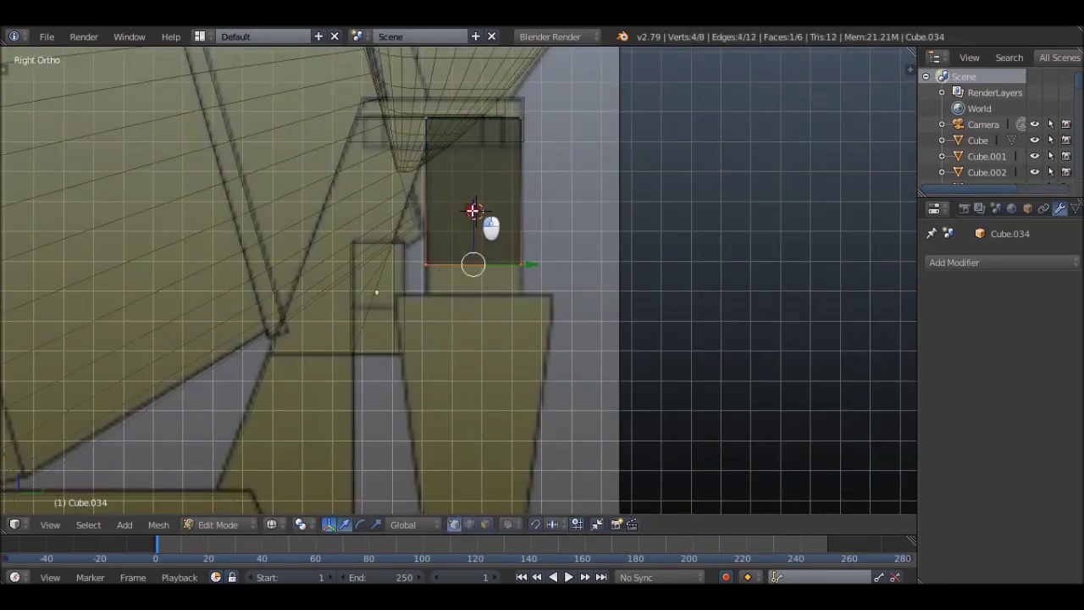
key(Tab)
key(shift+d)
scroll(477, 214, down, 3)
key(Tab)
key(g)
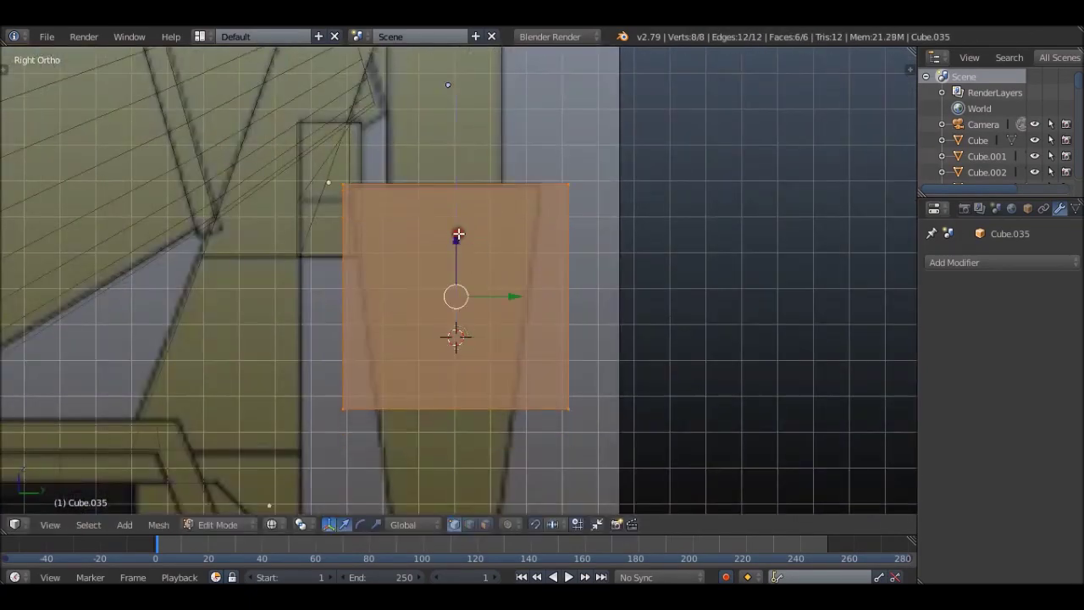
click(459, 233)
- Scale the duplicated block to a new size
scroll(458, 233, up, 4)
key(s)
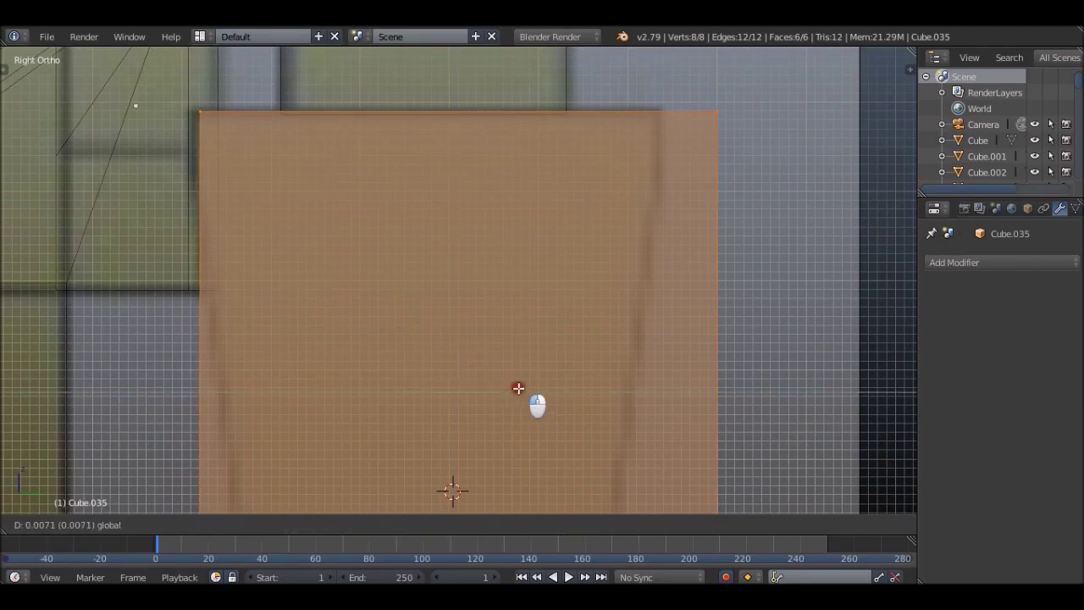
click(518, 388)
scroll(581, 392, down, 3)
- Lower and narrow the copy's bottom vertices into a tapered chute piece
right_click(704, 147)
scroll(794, 322, up, 2)
scroll(710, 324, down, 1)
right_click(710, 325)
key(g)
click(605, 429)
scroll(596, 261, up, 2)
key(s)
click(755, 249)
scroll(726, 340, down, 3)
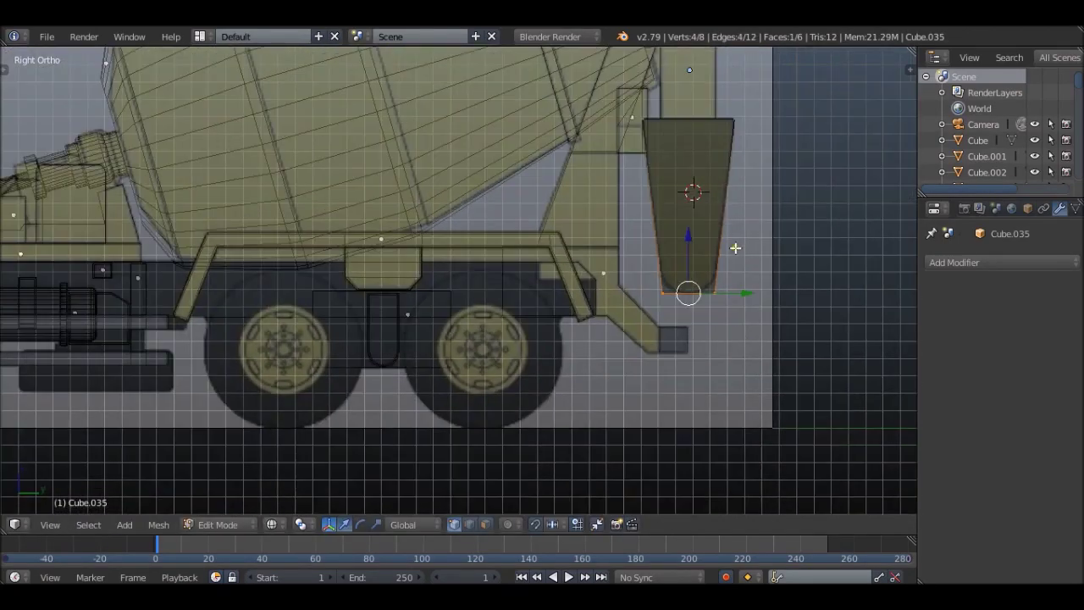
- Add loop cuts across the tapered chute piece
mouse_move(736, 239)
middle_down()
mouse_move(733, 283)
mouse_move(658, 232)
middle_up()
key(KP_3)
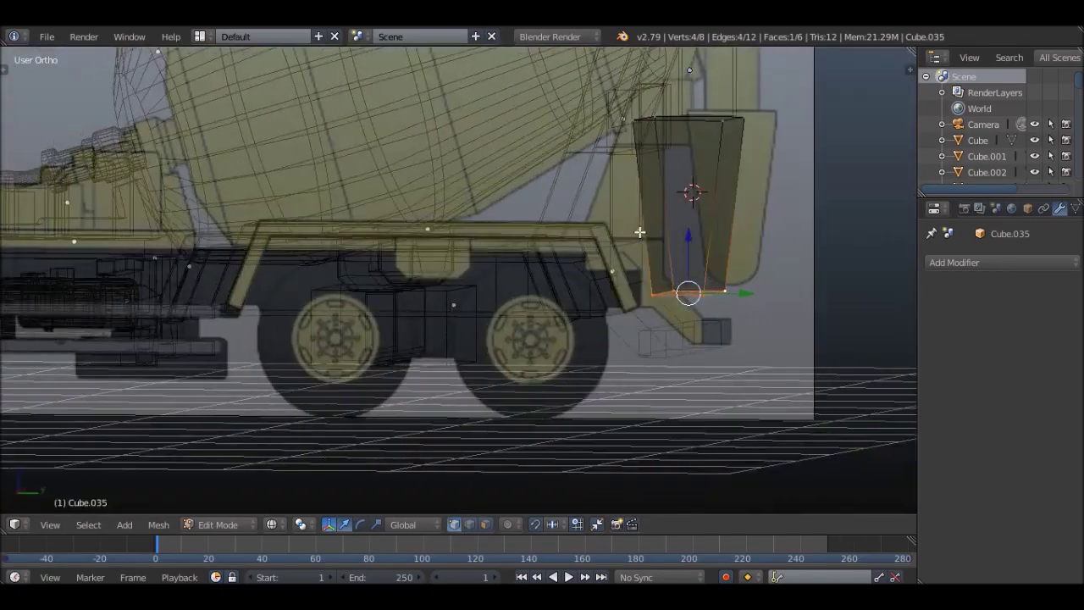
scroll(692, 189, up, 2)
key(ctrl+r)
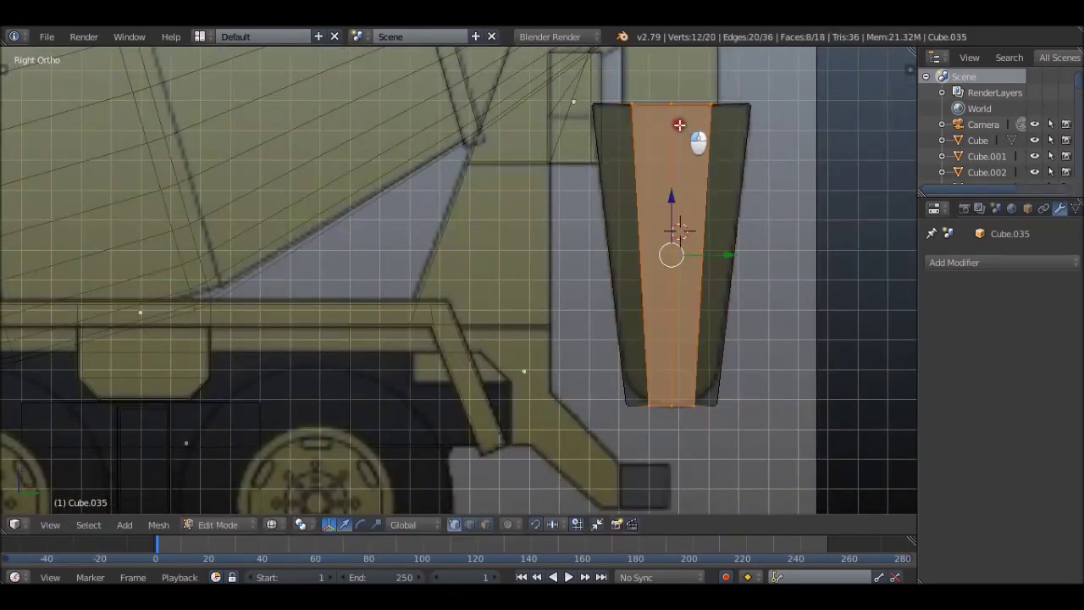
key(a)
key(KP_7)
key(z)
click(714, 252)
scroll(678, 241, up, 3)
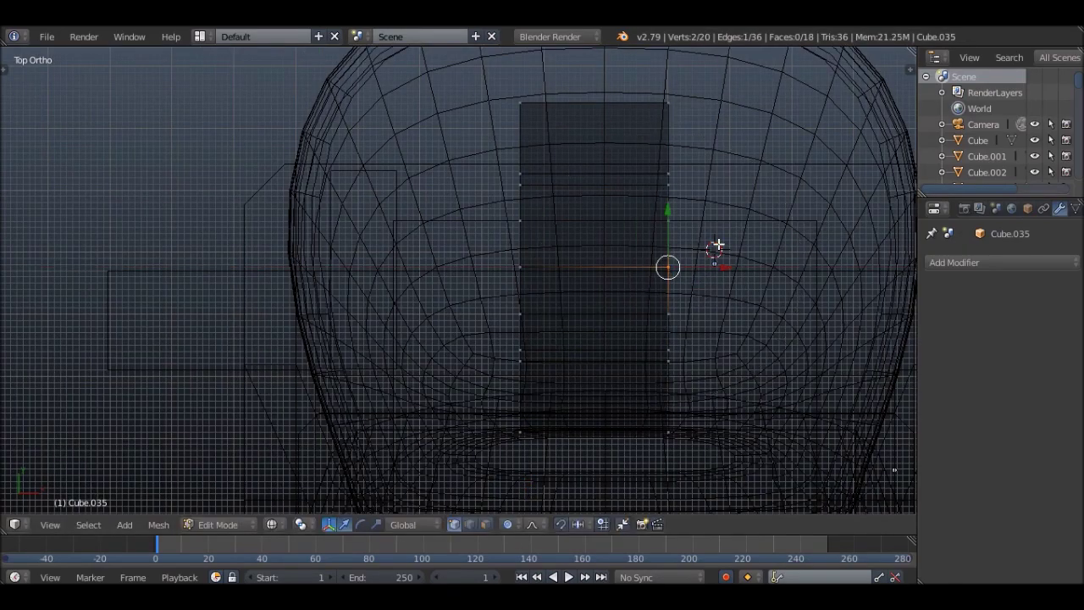
- Bend the funnel's vertices with smooth proportional falloff
mouse_move(640, 137)
middle_down()
mouse_move(685, 310)
mouse_move(806, 155)
middle_up()
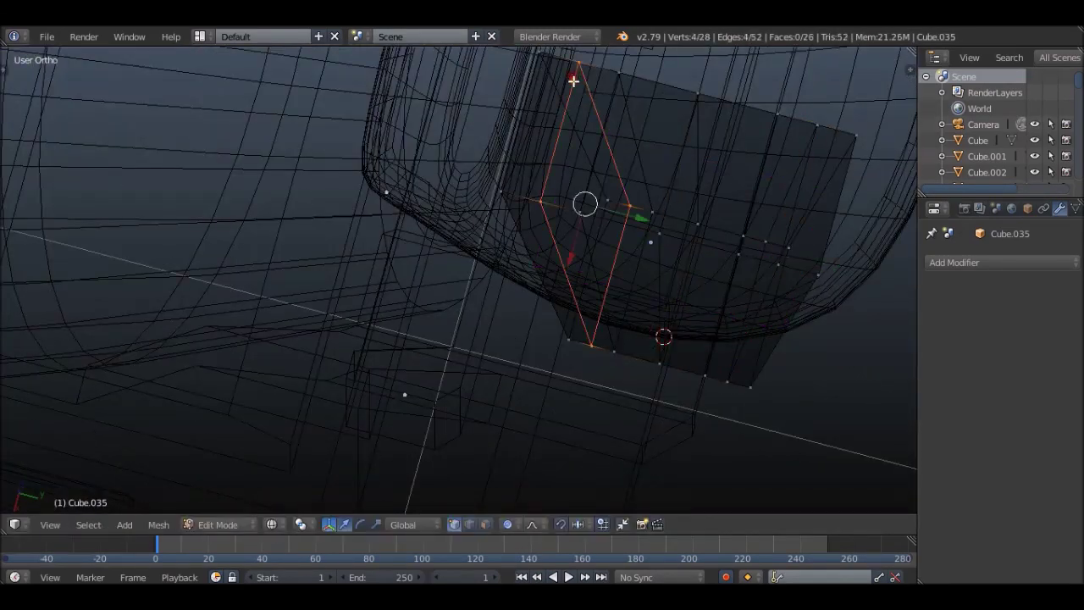
key(KP_7)
mouse_move(667, 220)
middle_down()
mouse_move(551, 276)
mouse_move(545, 195)
middle_up()
key(KP_7)
key(g)
click(459, 358)
middle_drag(459, 359, 434, 247)
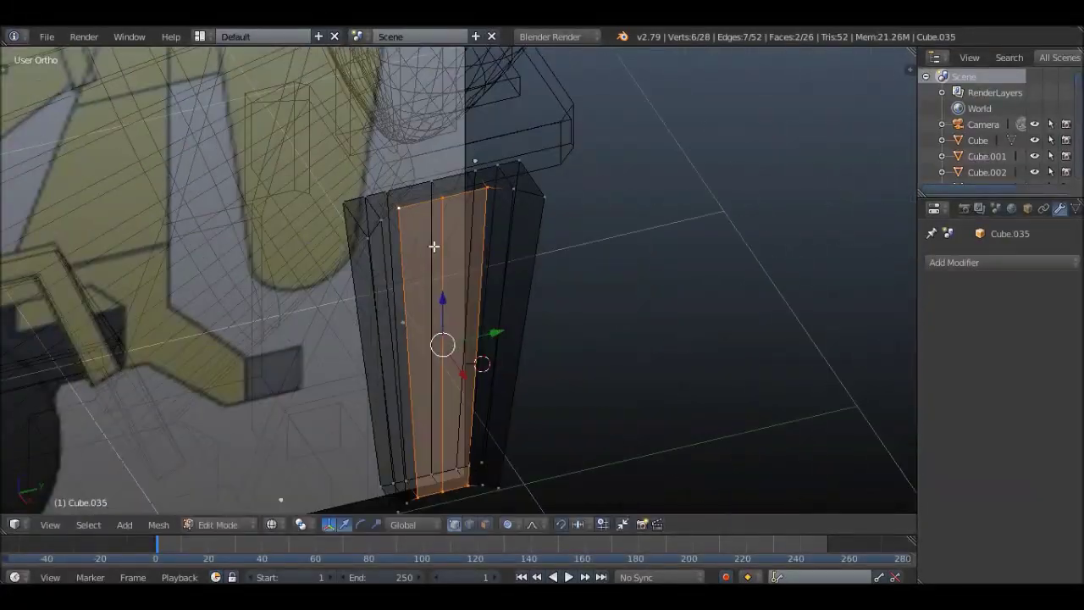
key(KP_3)
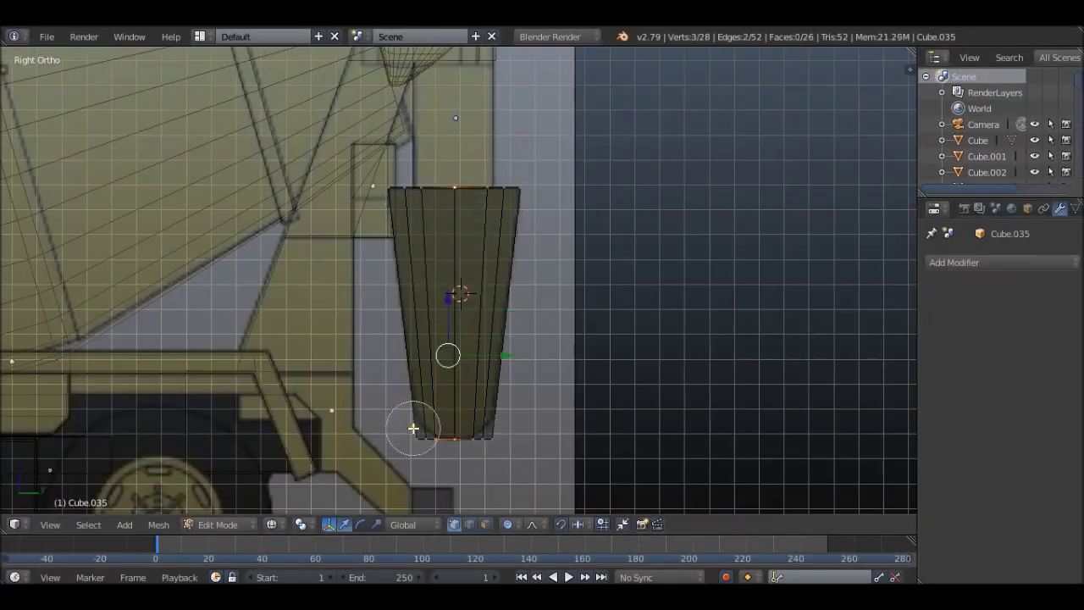
key(KP_7)
click(477, 330)
mouse_move(477, 330)
middle_down()
mouse_move(533, 364)
mouse_move(516, 314)
middle_up()
- Apply a level-2 Subdivision Surface and slide a new edge loop toward the funnel's end
key(ctrl+2)
key(g)
key(g)
mouse_move(576, 213)
middle_down()
mouse_move(588, 245)
mouse_move(564, 161)
middle_up()
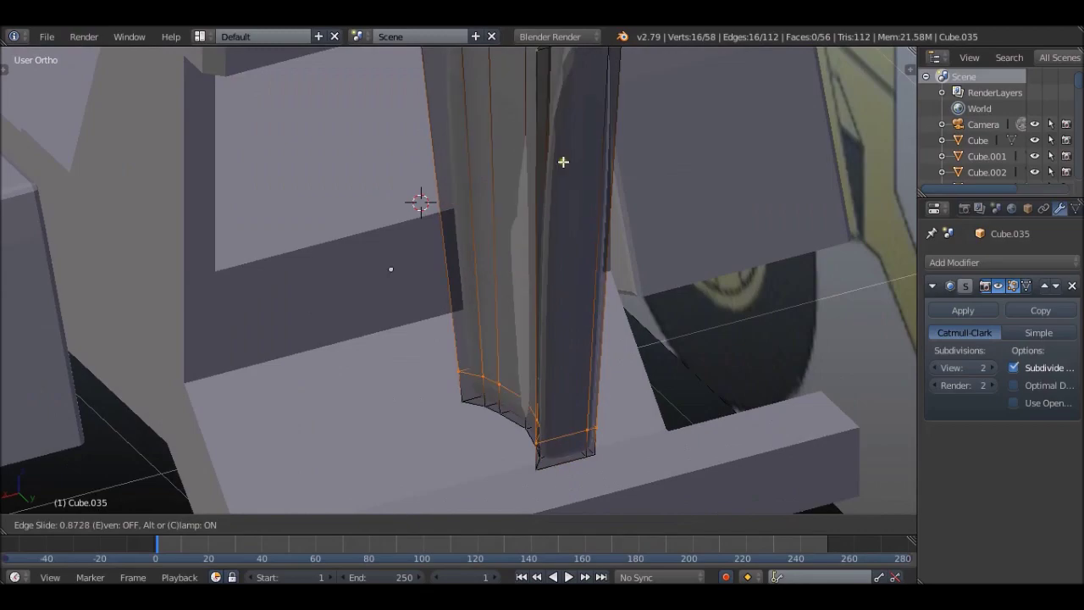
click(589, 313)
middle_drag(589, 313, 576, 148)
key(g)
mouse_move(625, 249)
middle_down()
mouse_move(528, 266)
mouse_move(571, 179)
mouse_move(463, 218)
mouse_move(604, 173)
mouse_move(690, 336)
middle_up()
scroll(690, 336, up, 3)
- Add a vertical edge loop and bevel the funnel's rim edge in isolated view
key(ctrl+r)
click(325, 99)
scroll(526, 183, down, 3)
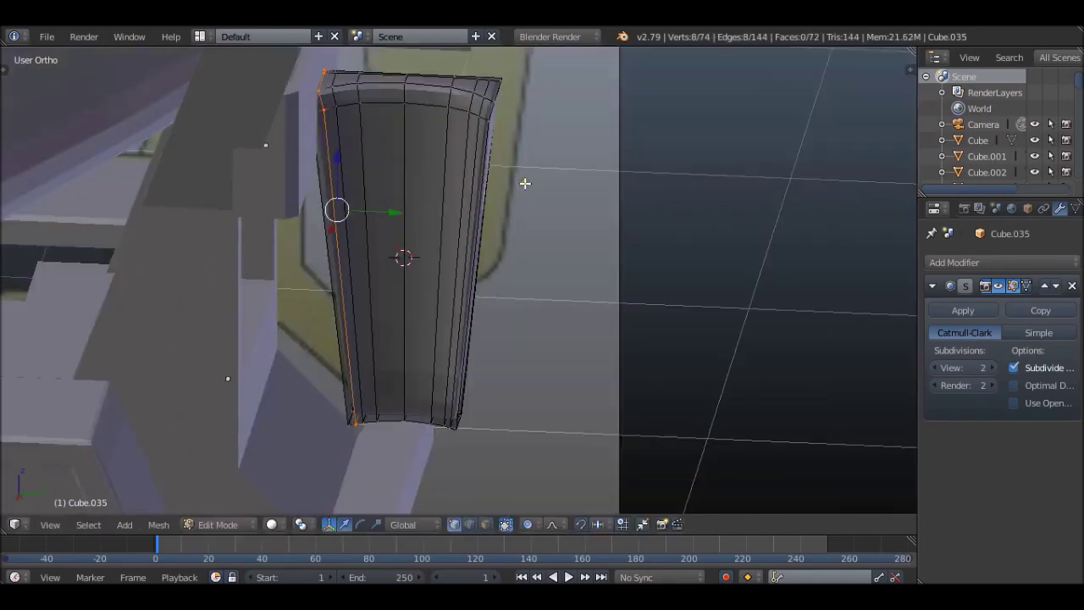
scroll(526, 183, down, 3)
mouse_move(358, 198)
middle_down()
mouse_move(394, 133)
mouse_move(370, 195)
middle_up()
key(ctrl+Tab)
click(364, 144)
key(KP_Divide)
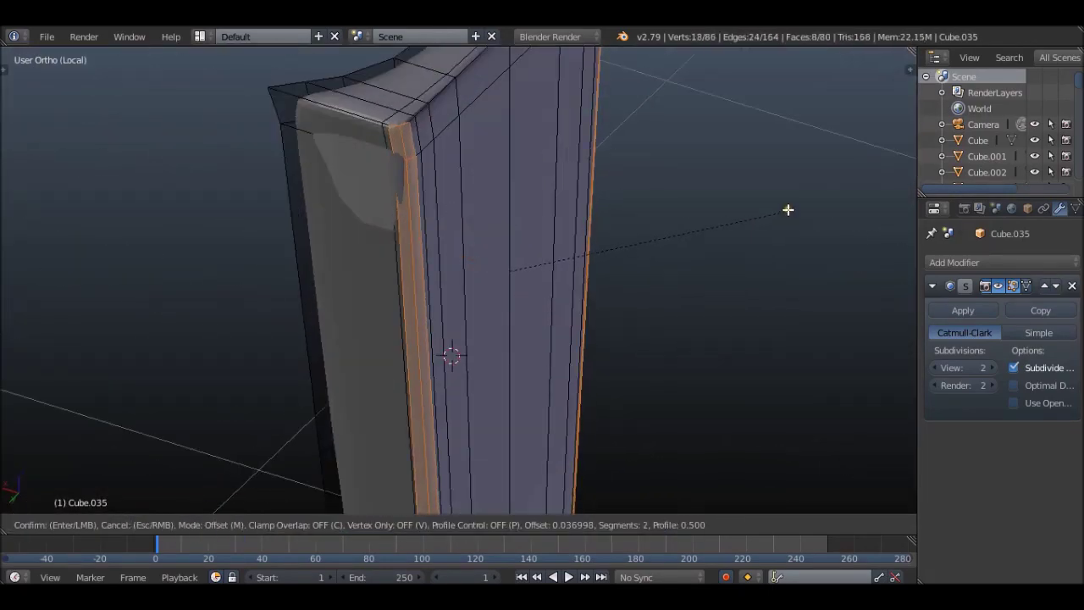
click(784, 211)
- Leave Edit Mode, restore the full scene and inspect the smoothed funnel and chute
key(Tab)
key(KP_Divide)
key(KP_7)
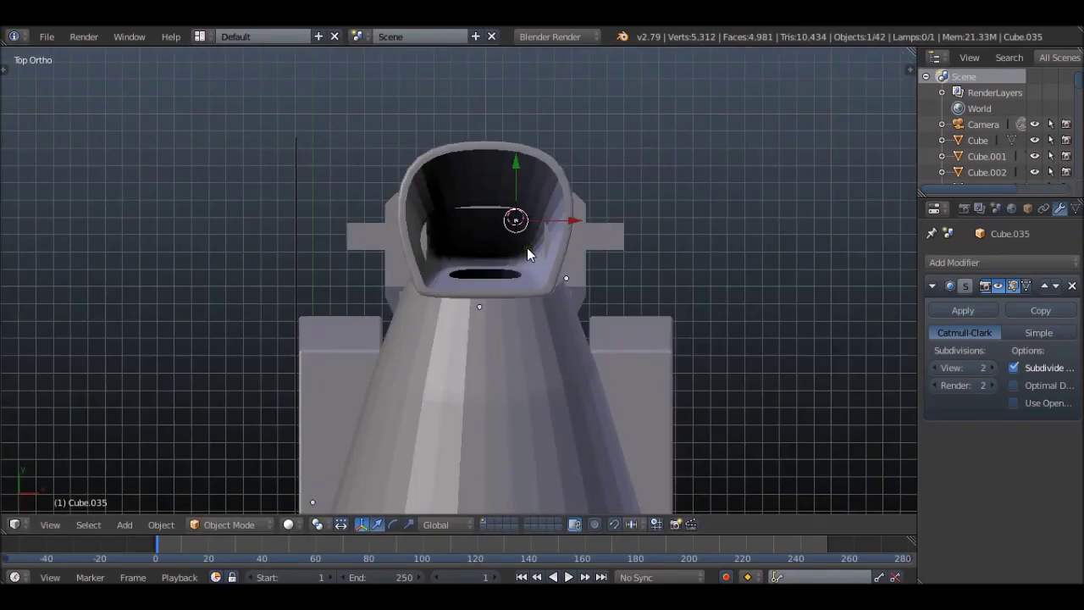
key(ctrl+KP_1)
key(t)
mouse_move(430, 295)
middle_down()
mouse_move(440, 279)
mouse_move(424, 263)
mouse_move(496, 227)
mouse_move(321, 345)
middle_up()
scroll(416, 255, up, 3)
scroll(416, 255, down, 3)
scroll(503, 261, up, 4)
- Select the flat plate behind the chute and enter its Edit Mode
right_click(504, 261)
key(Tab)
middle_drag(503, 261, 527, 263)
key(ctrl+Tab)
- Move the Cube.034 plate's vertices, then select its edges in edge-select mode
click(422, 251)
mouse_move(422, 251)
middle_down()
mouse_move(496, 293)
mouse_move(528, 274)
mouse_move(492, 280)
mouse_move(550, 289)
middle_up()
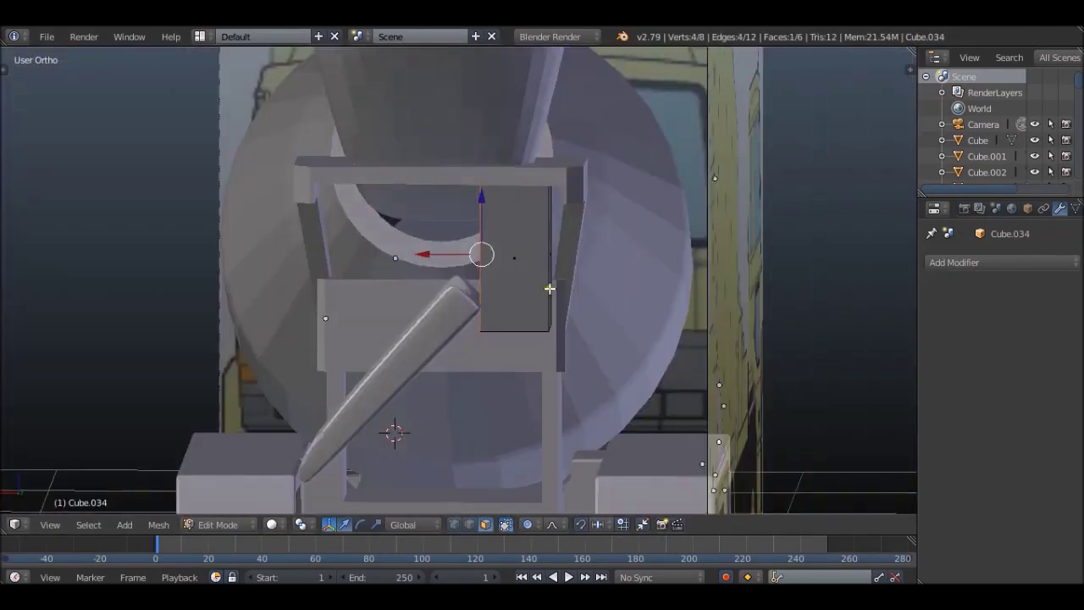
scroll(549, 289, up, 2)
key(ctrl+Tab)
click(528, 312)
middle_drag(416, 371, 464, 323)
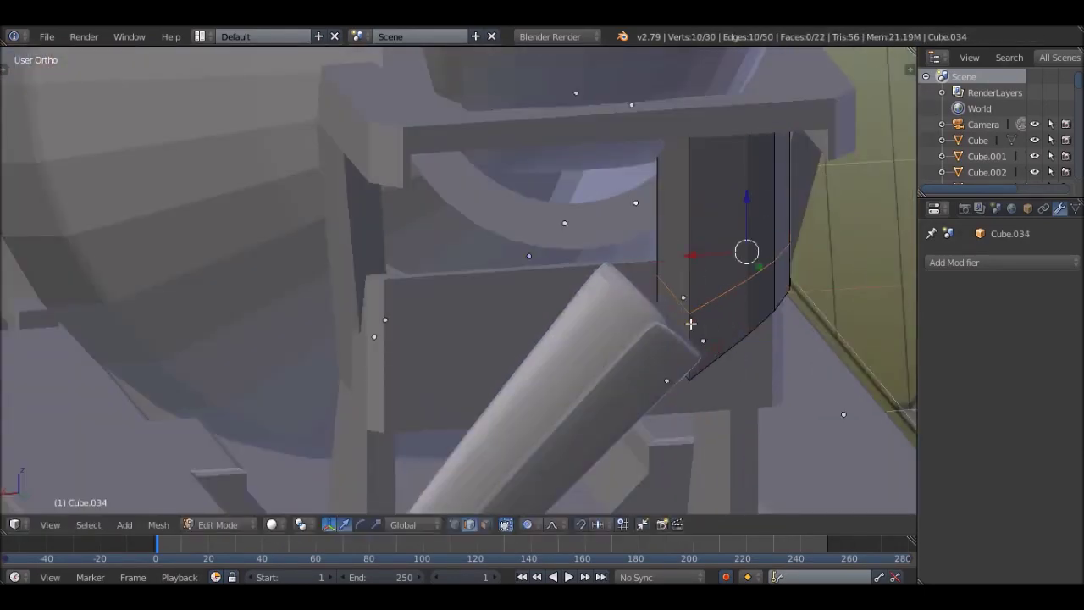
middle_drag(691, 323, 650, 292)
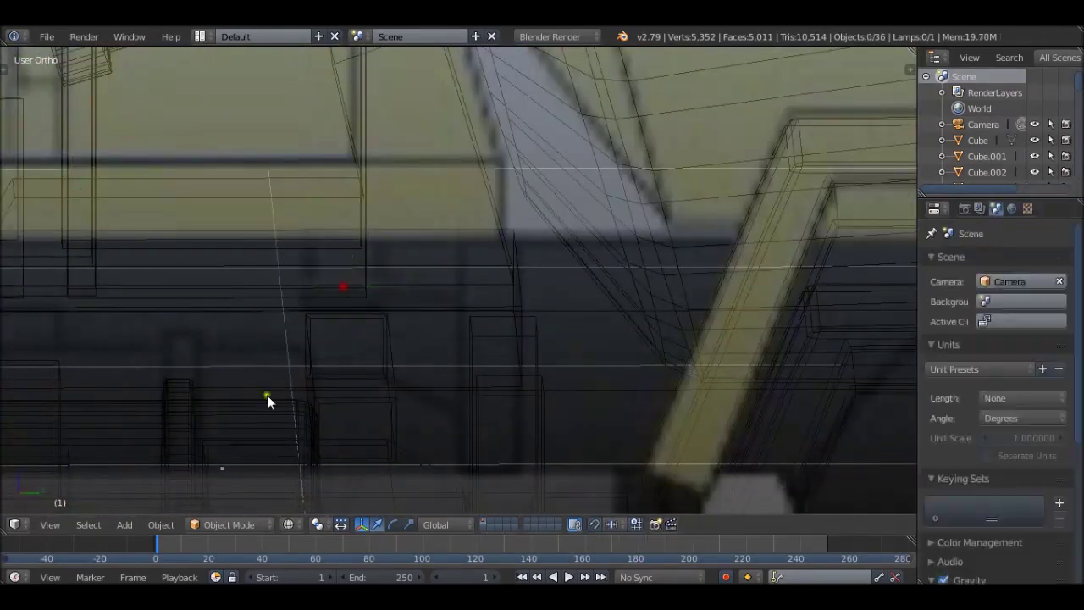
- Delete the unneeded part, add a cube for the cab and start raising its top toward the roof
click(345, 289)
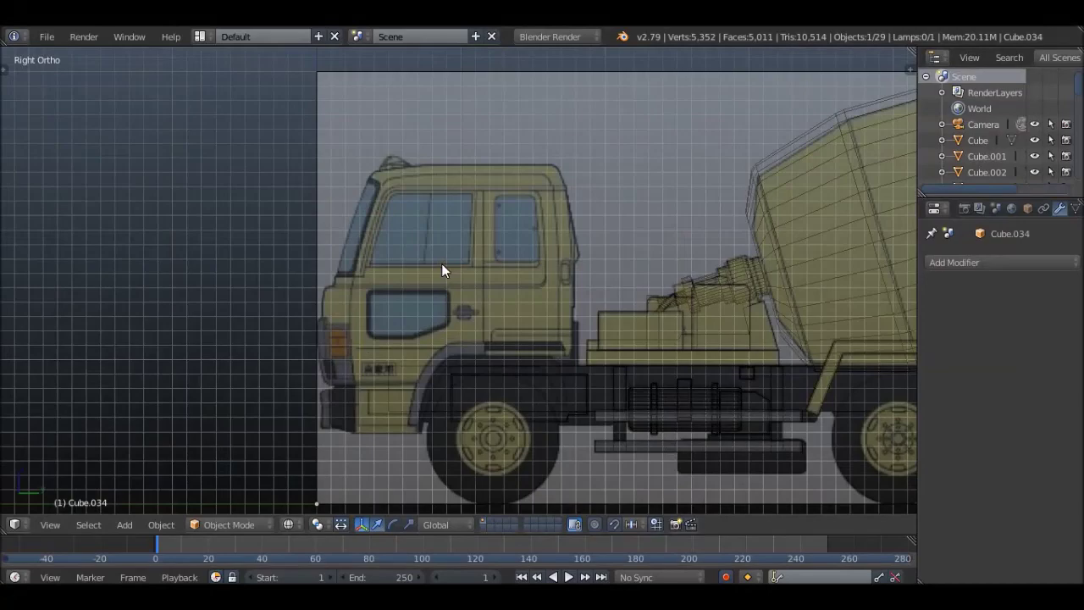
key(shift+a)
click(497, 243)
key(Tab)
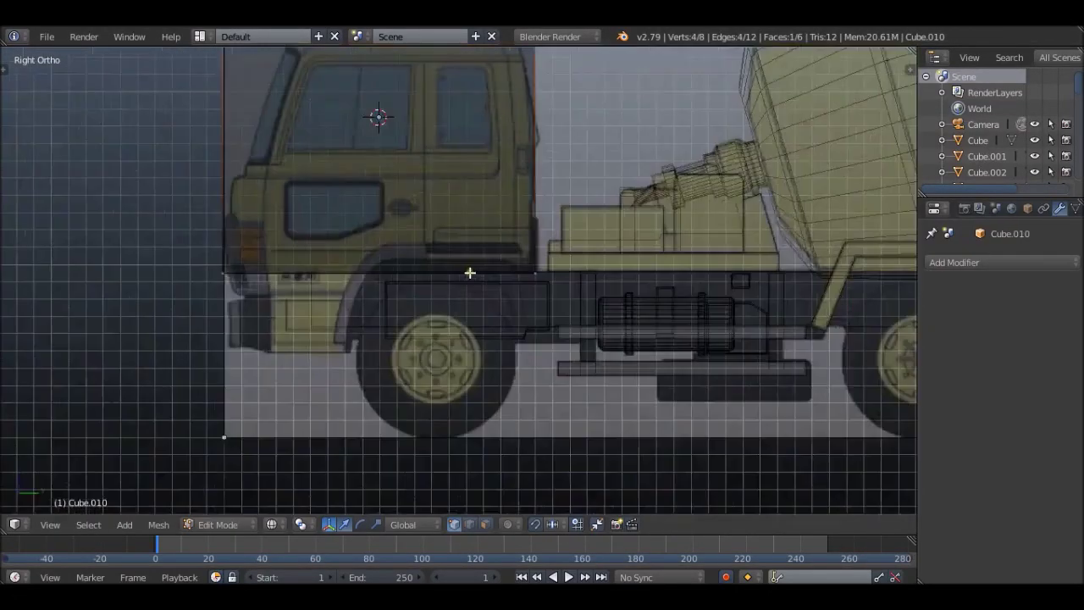
key(g)
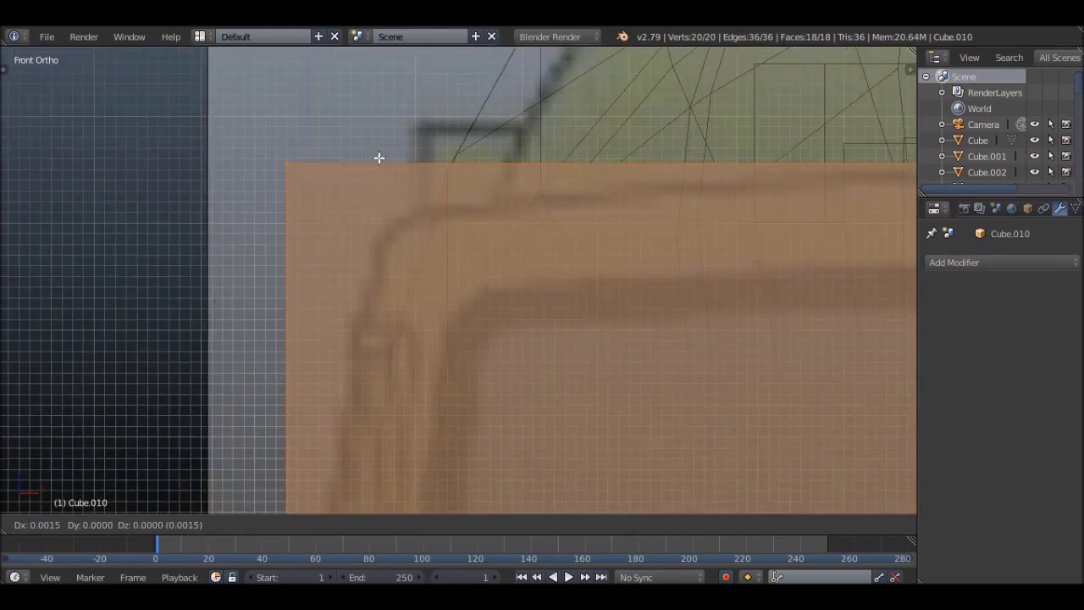
- Move the cube's corner vertices to match the cab outline in the side reference
right_click(492, 125)
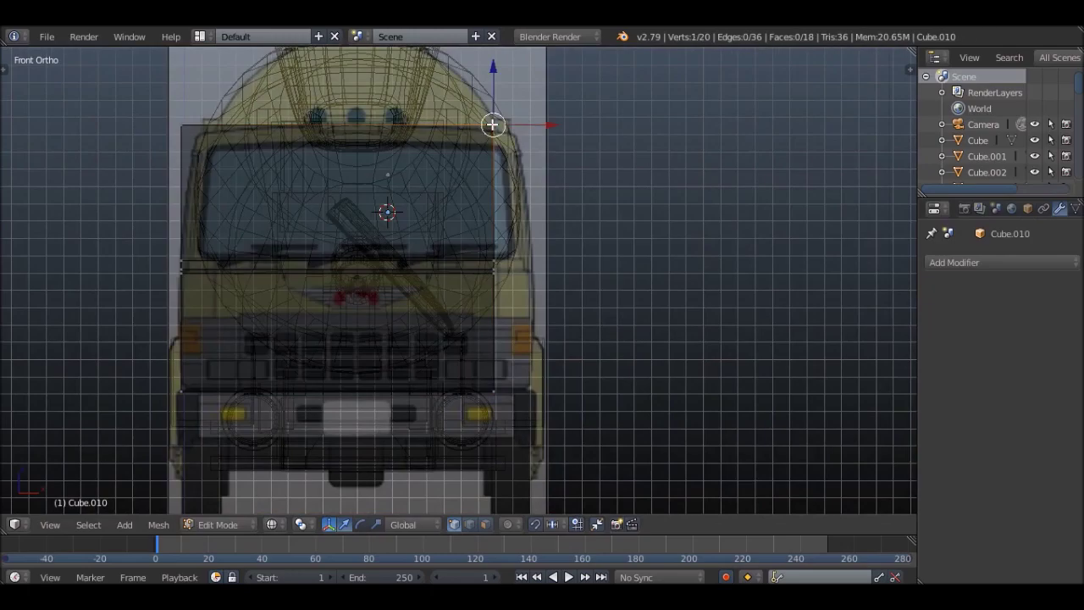
click(590, 255)
scroll(520, 126, up, 5)
scroll(559, 181, down, 3)
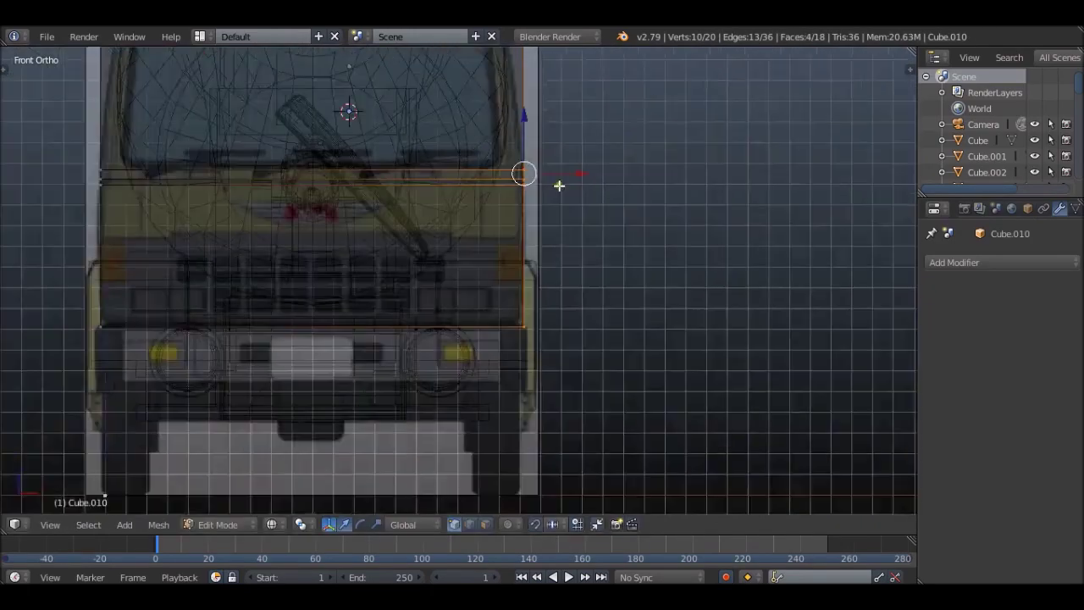
scroll(308, 220, down, 2)
scroll(324, 99, up, 3)
scroll(325, 99, up, 2)
scroll(314, 324, down, 3)
right_click(610, 182)
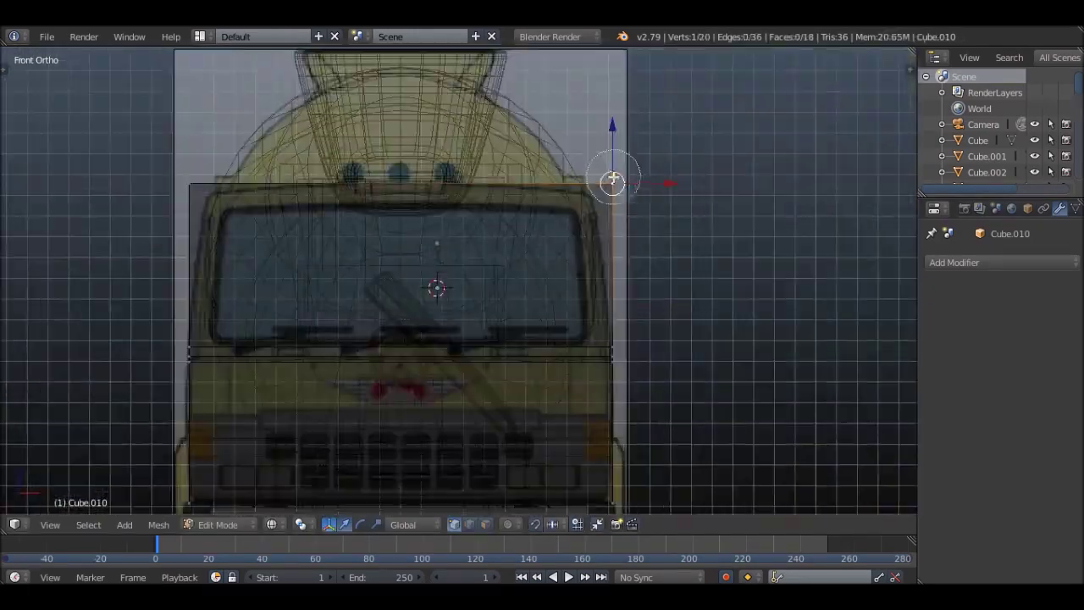
scroll(513, 380, down, 2)
scroll(581, 313, up, 3)
key(KP_3)
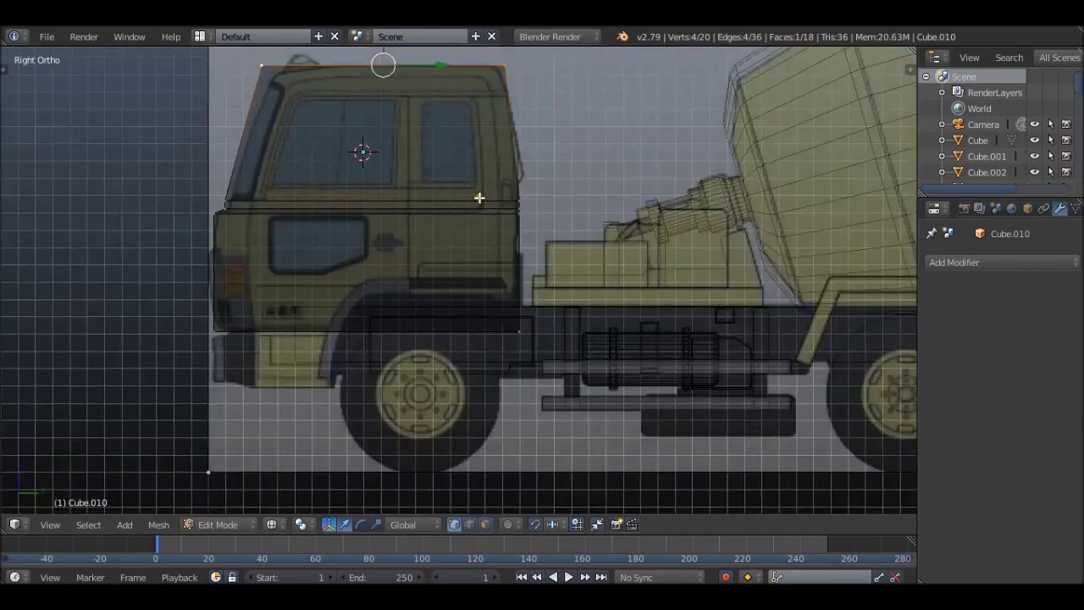
scroll(254, 80, up, 2)
scroll(339, 128, up, 2)
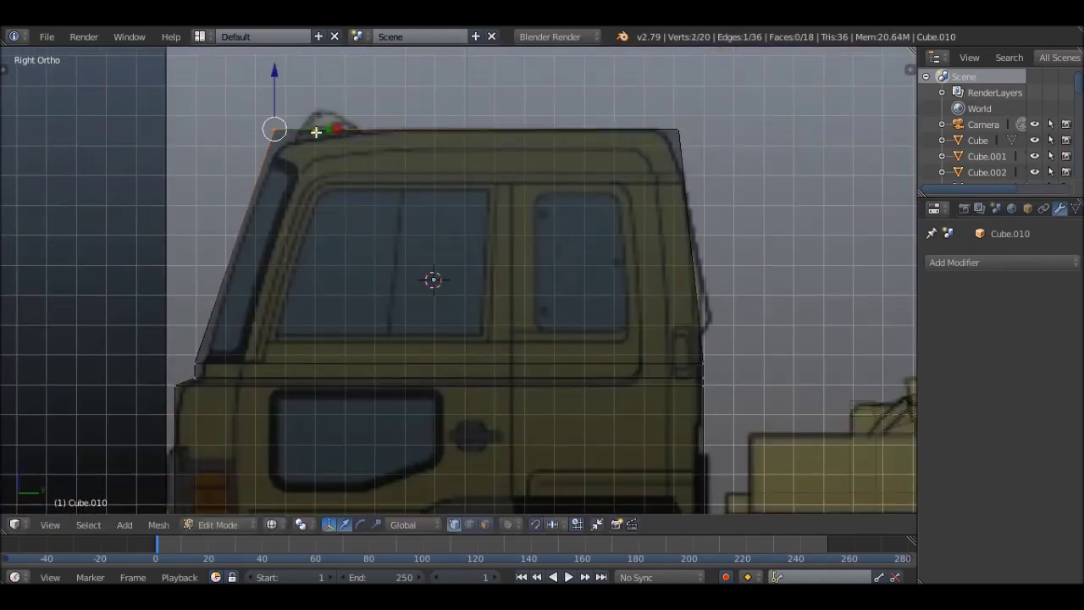
scroll(291, 374, down, 1)
- Try extruding the cab's top front edge, undo it, and add an edge loop across the cab
right_click(292, 375)
scroll(300, 367, up, 2)
key(e)
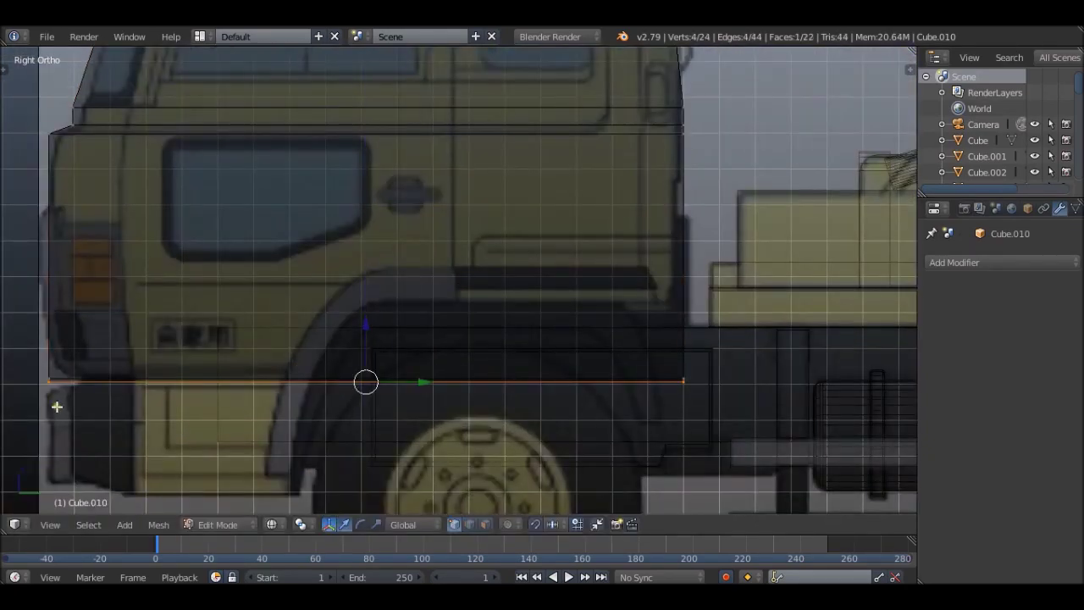
key(e)
scroll(309, 418, down, 1)
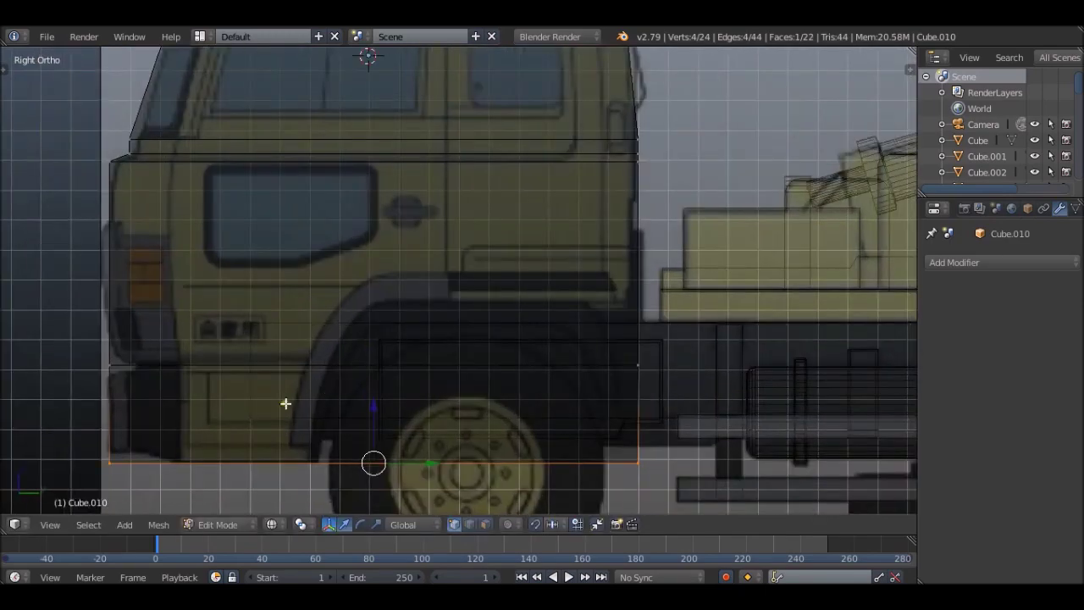
scroll(581, 298, up, 2)
scroll(581, 297, down, 2)
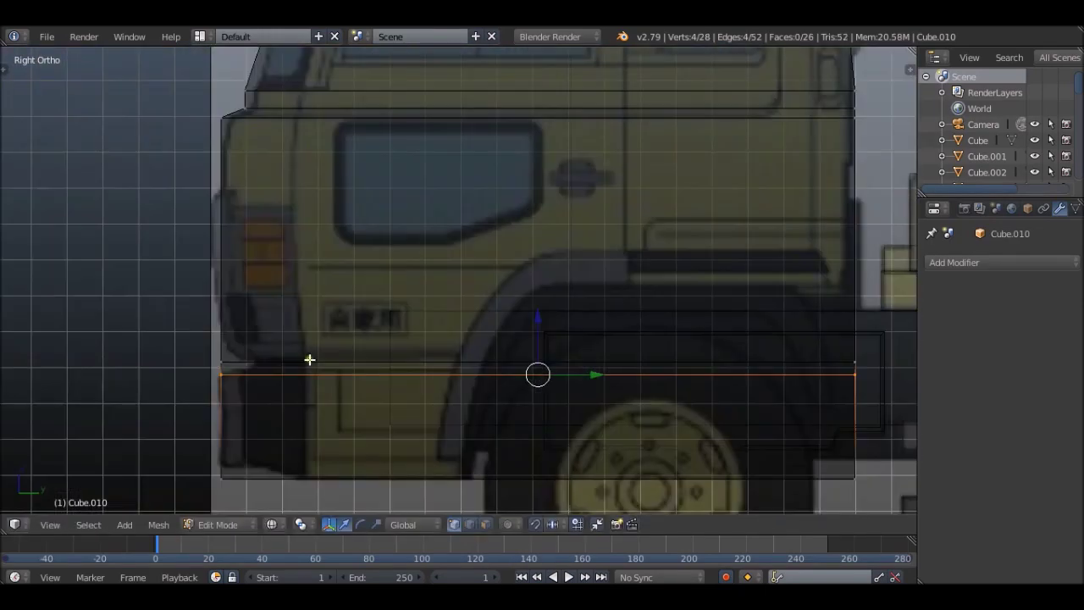
scroll(547, 252, down, 3)
scroll(567, 250, up, 5)
scroll(566, 251, down, 4)
scroll(579, 310, up, 2)
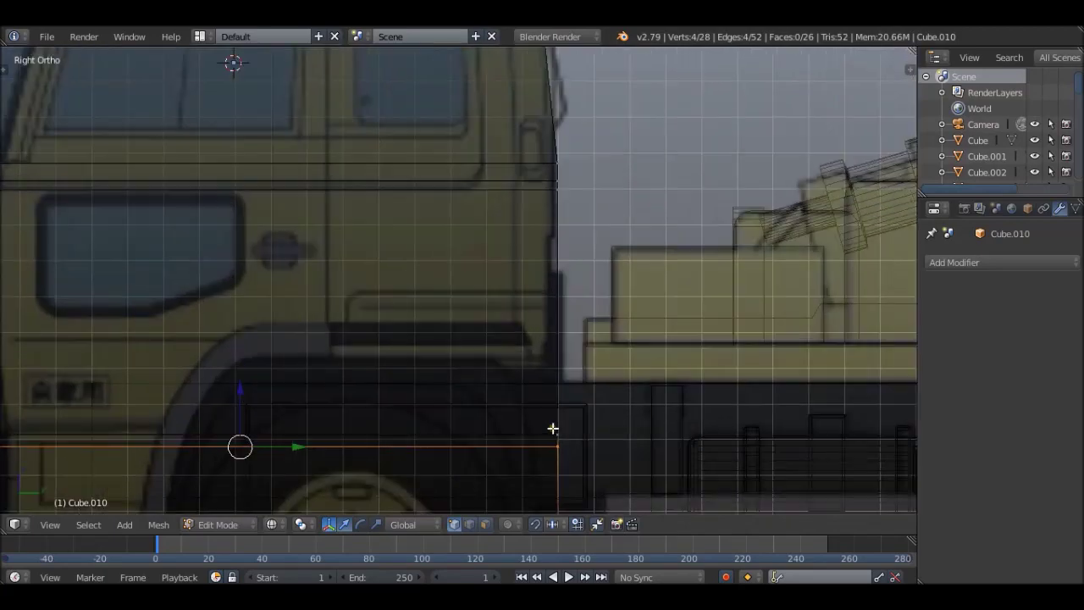
scroll(531, 334, down, 1)
key(ctrl+z)
key(ctrl+z)
scroll(435, 326, up, 1)
scroll(464, 255, up, 1)
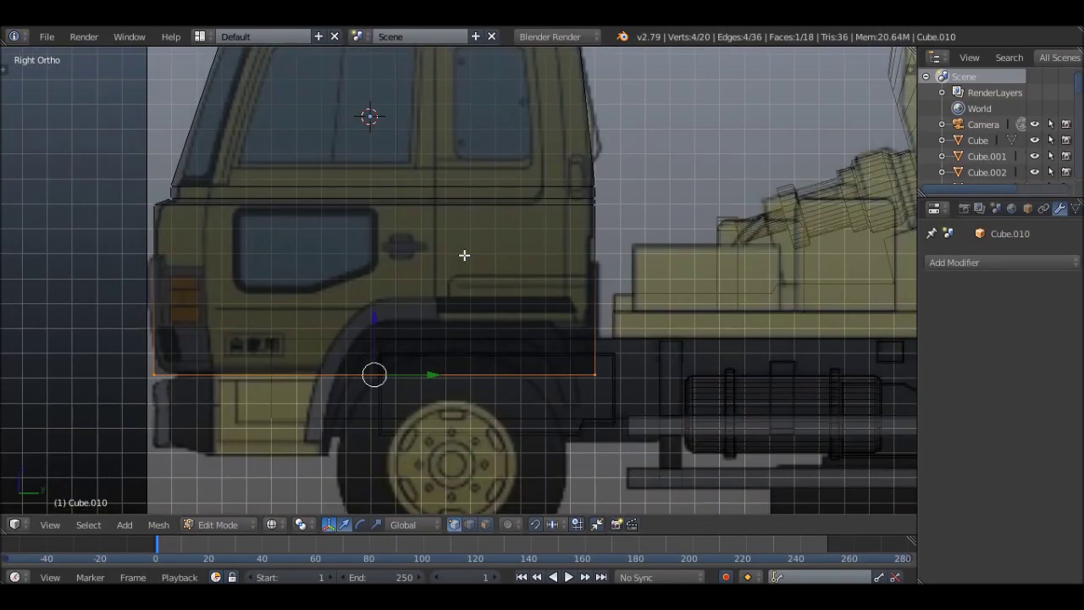
click(310, 249)
scroll(401, 353, down, 3)
scroll(321, 297, up, 3)
scroll(285, 254, up, 3)
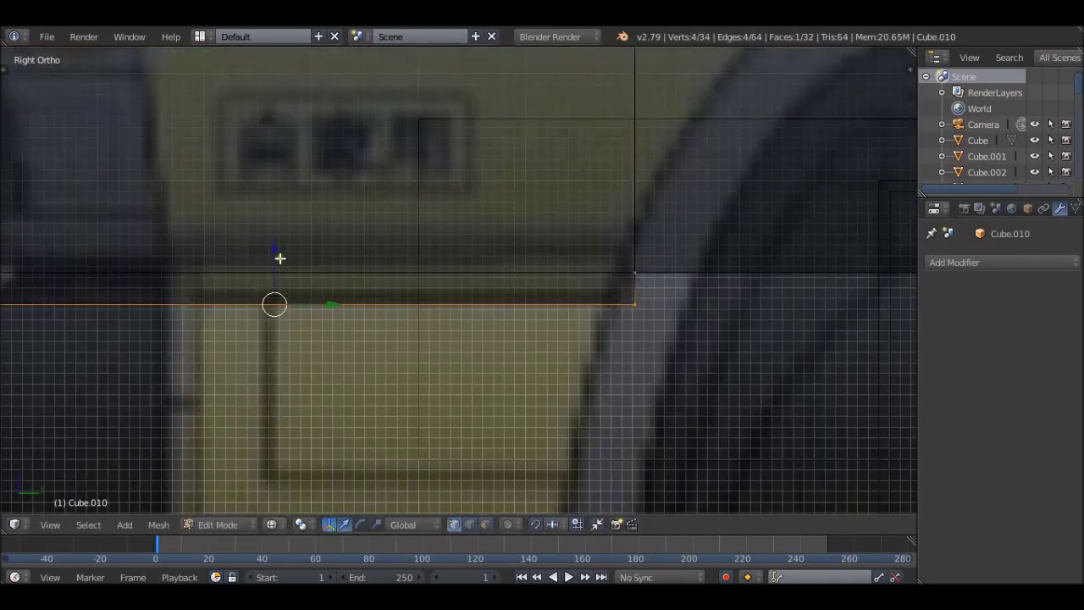
- Extrude the lower cab face and adjust the cab vertices to the side-view outline
key(e)
click(456, 309)
scroll(508, 254, down, 6)
scroll(307, 258, up, 5)
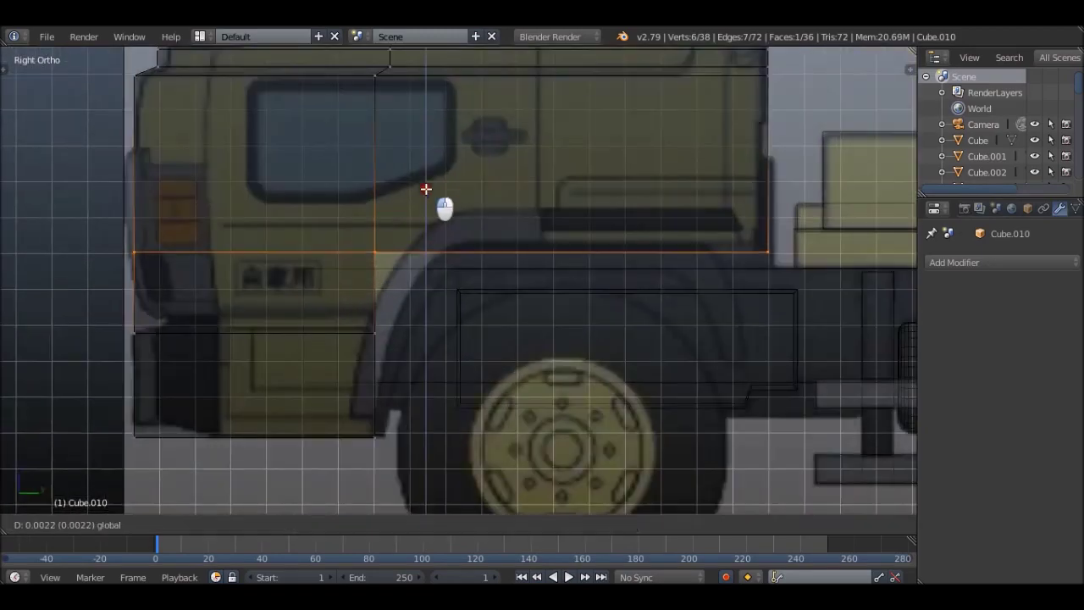
click(426, 189)
scroll(421, 238, down, 3)
middle_drag(421, 237, 567, 218)
key(KP_1)
middle_drag(443, 194, 480, 285)
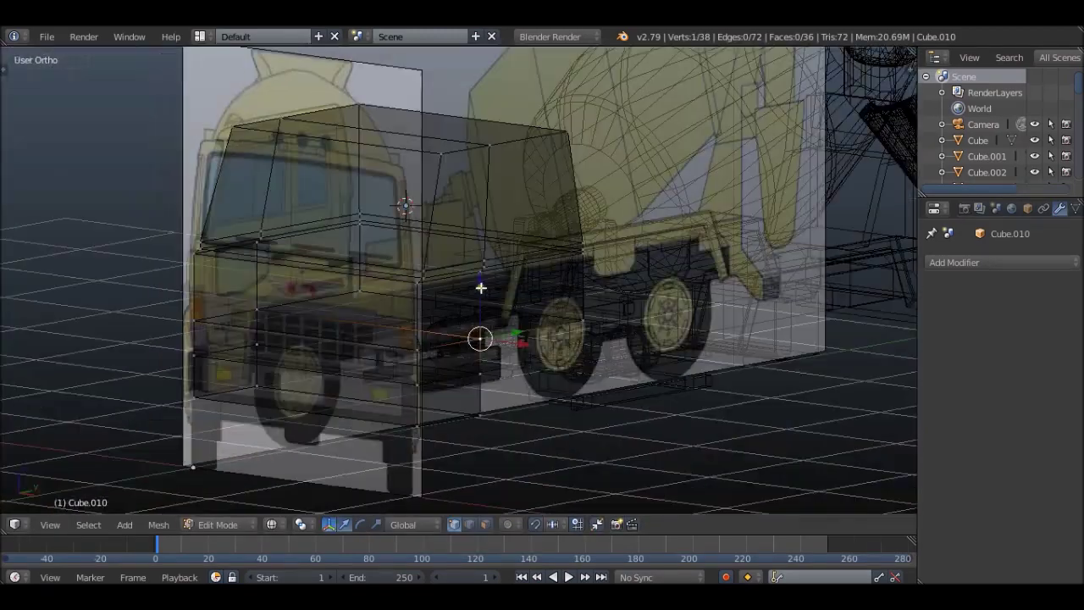
key(KP_3)
scroll(325, 213, up, 3)
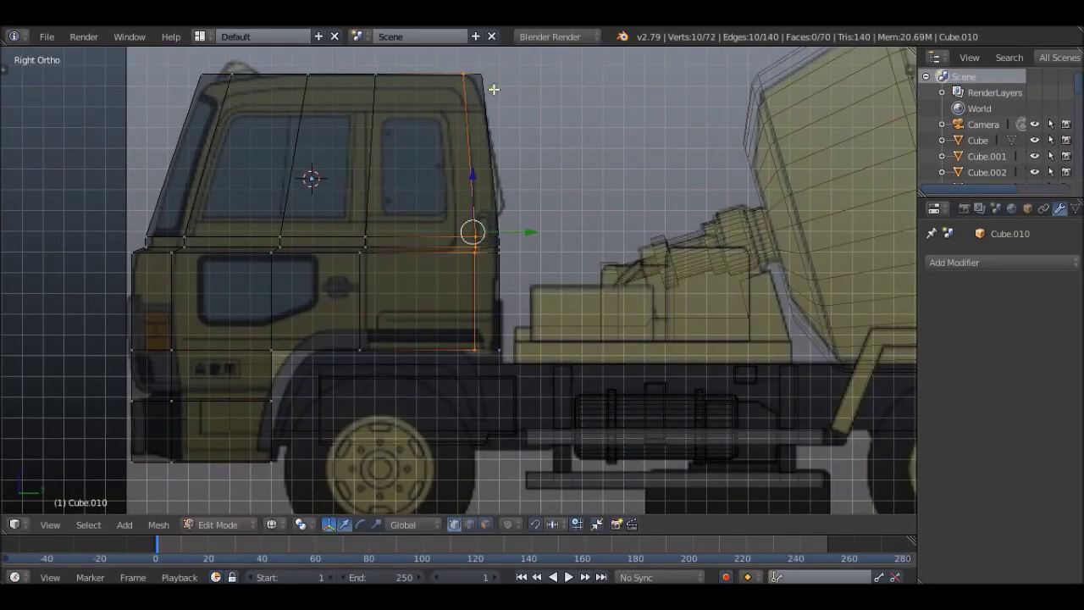
- Smooth the cab with a Subdivision Surface modifier
click(955, 262)
click(895, 513)
middle_drag(571, 212, 355, 204)
- Reposition the reference image, then add an edge loop to the cab in front view
key(g)
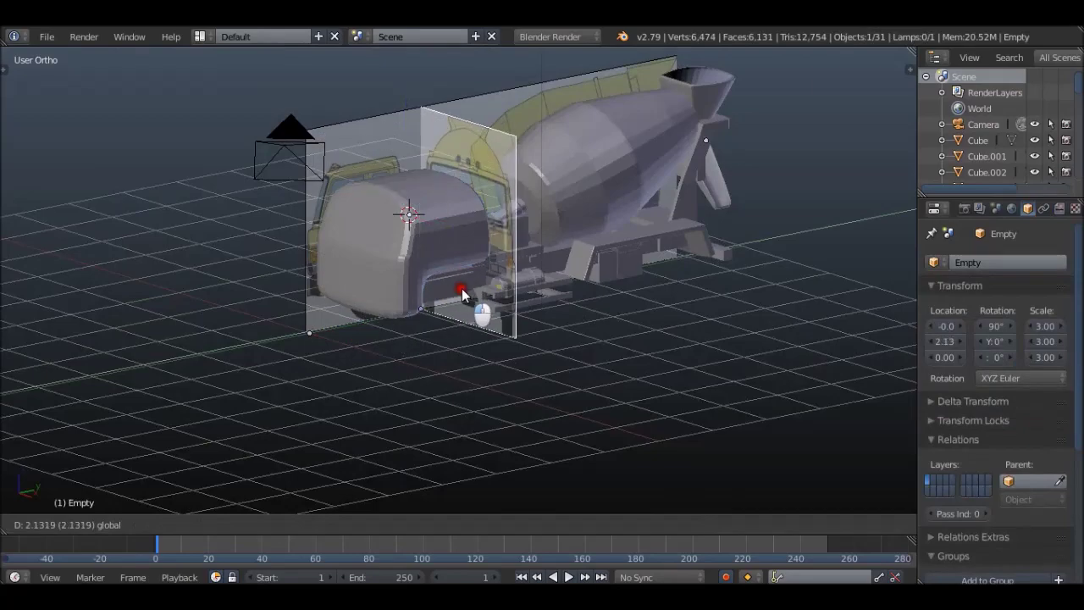
click(462, 292)
scroll(383, 236, up, 2)
right_click(384, 236)
key(Tab)
key(KP_1)
scroll(434, 224, up, 3)
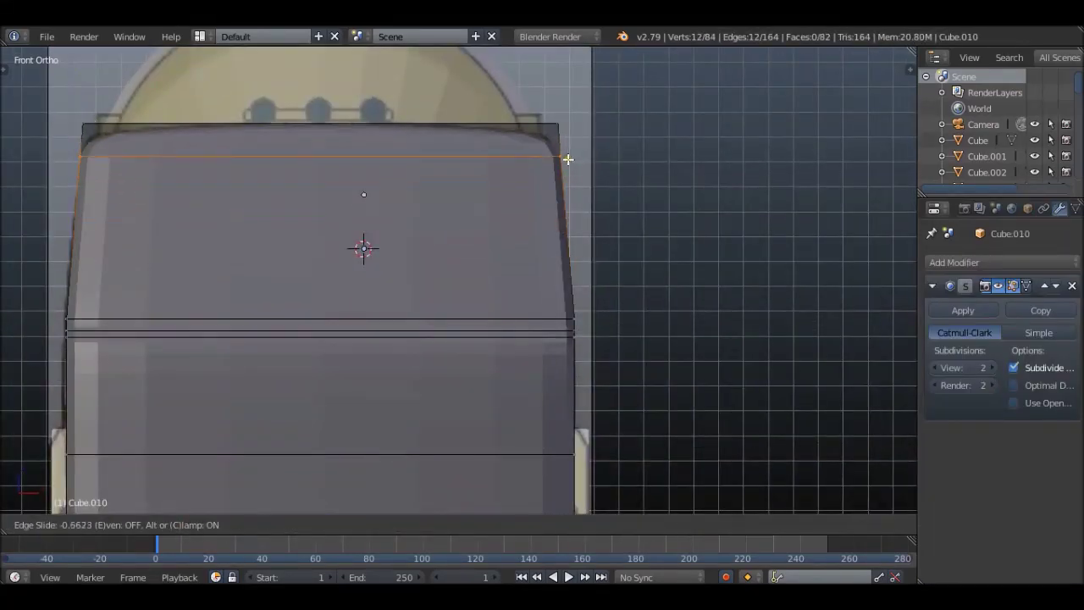
click(568, 158)
- In wireframe, scale the roof face strip and select the loop below the windscreen
key(z)
scroll(751, 126, up, 2)
key(ctrl+KP_Add)
key(s)
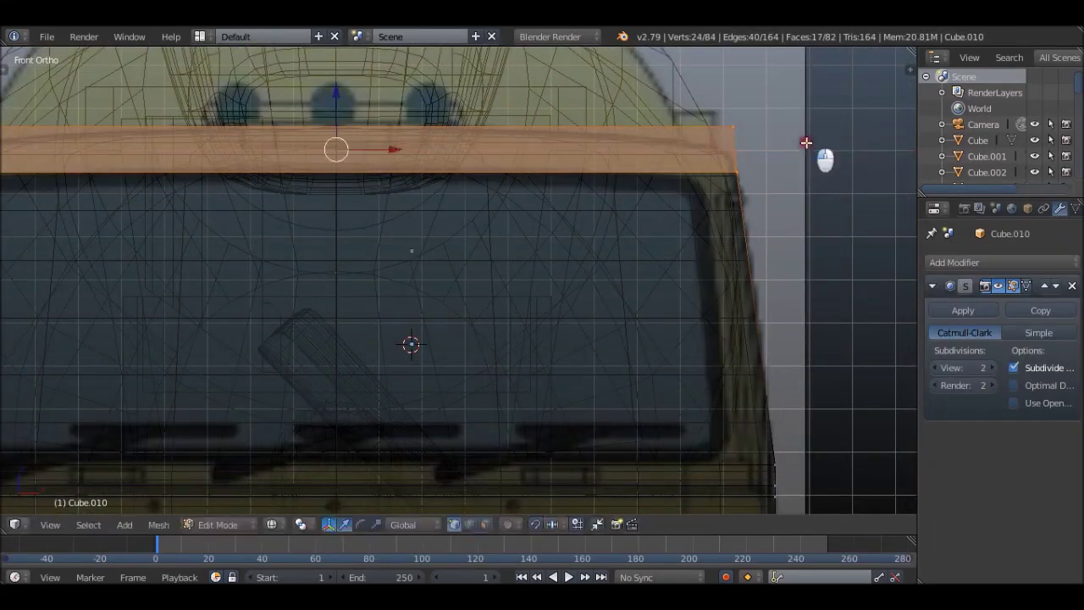
scroll(806, 143, down, 3)
alt+right_click(201, 220)
scroll(332, 235, down, 3)
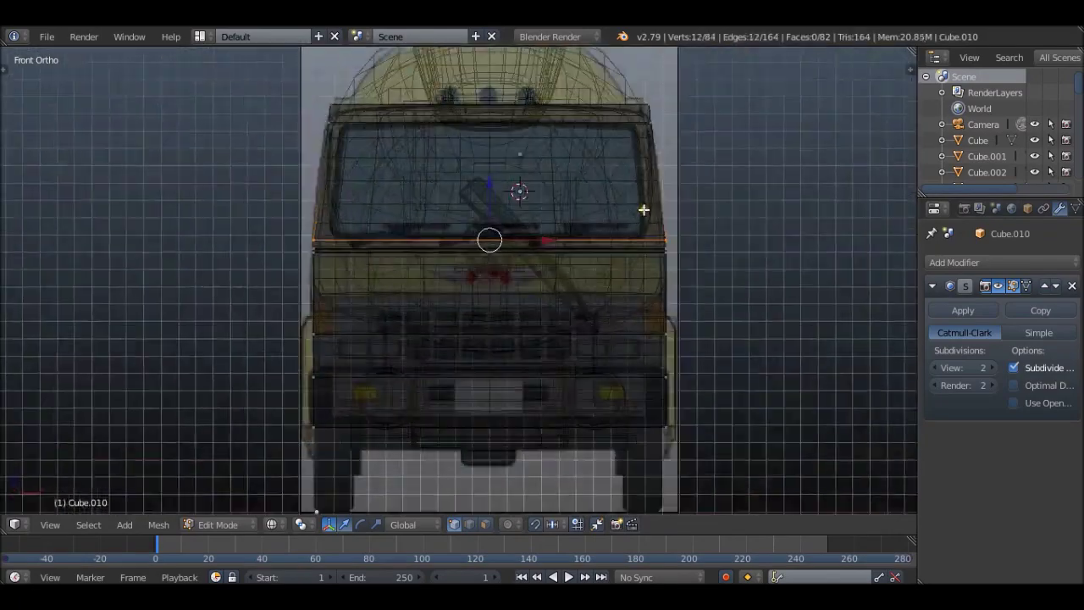
scroll(678, 221, up, 3)
scroll(719, 251, down, 3)
right_click(719, 252)
key(KP_3)
scroll(365, 244, up, 4)
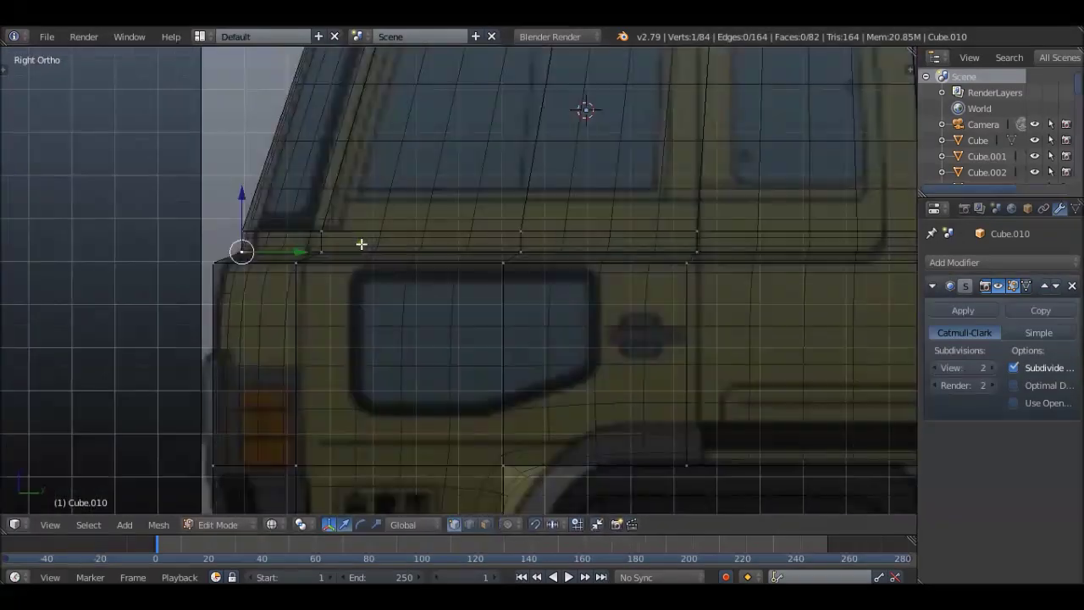
ctrl+scroll(365, 244, down, 5)
- Cut an edge loop in side view and adjust the cab corner, undoing unwanted extra geometry
key(ctrl+r)
click(739, 221)
scroll(327, 247, up, 3)
scroll(636, 283, down, 4)
scroll(608, 240, down, 2)
middle_drag(608, 240, 433, 278)
key(KP_1)
scroll(659, 327, up, 4)
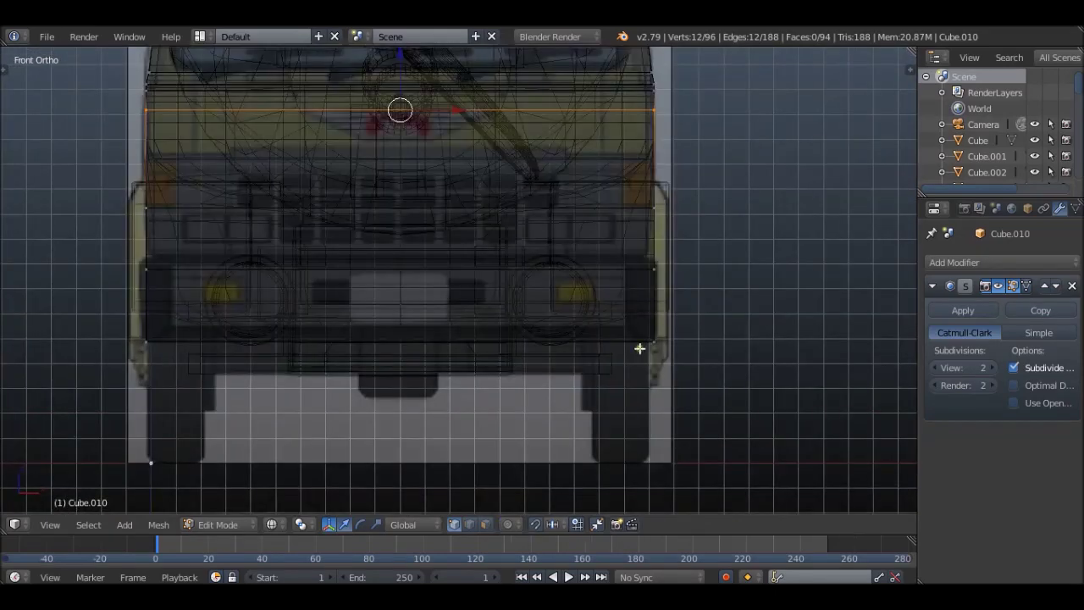
key(KP_3)
scroll(482, 203, up, 3)
right_click(481, 203)
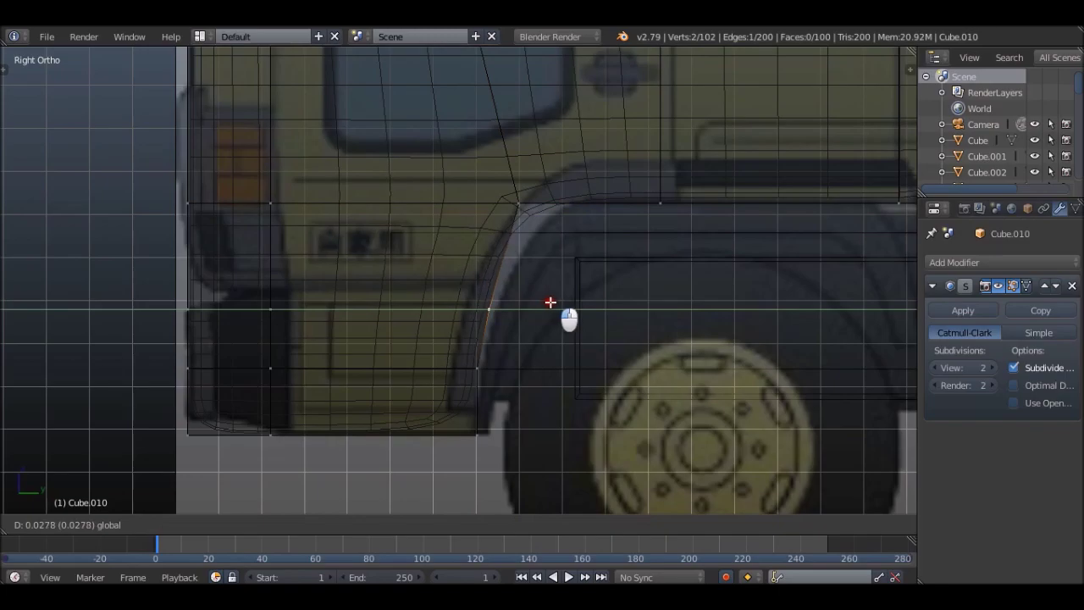
scroll(551, 302, down, 3)
mouse_move(537, 300)
middle_down()
mouse_move(641, 303)
mouse_move(571, 150)
middle_up()
scroll(507, 268, up, 4)
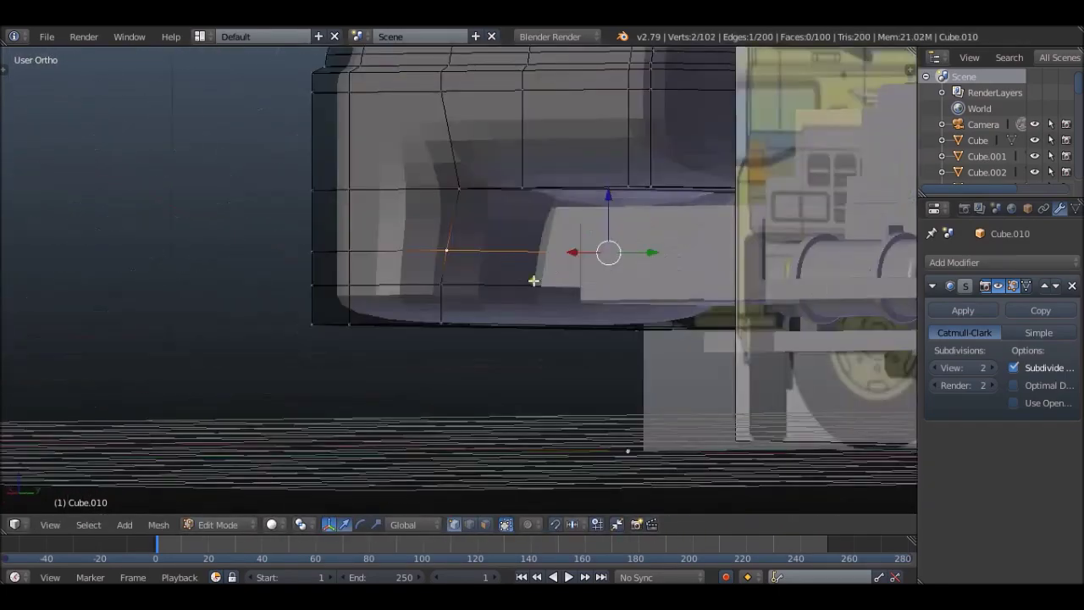
key(ctrl+z)
scroll(460, 293, down, 3)
- Add a loop cut from the bottom view and place the wheel arch's lower vertex
key(ctrl+KP_7)
key(ctrl+r)
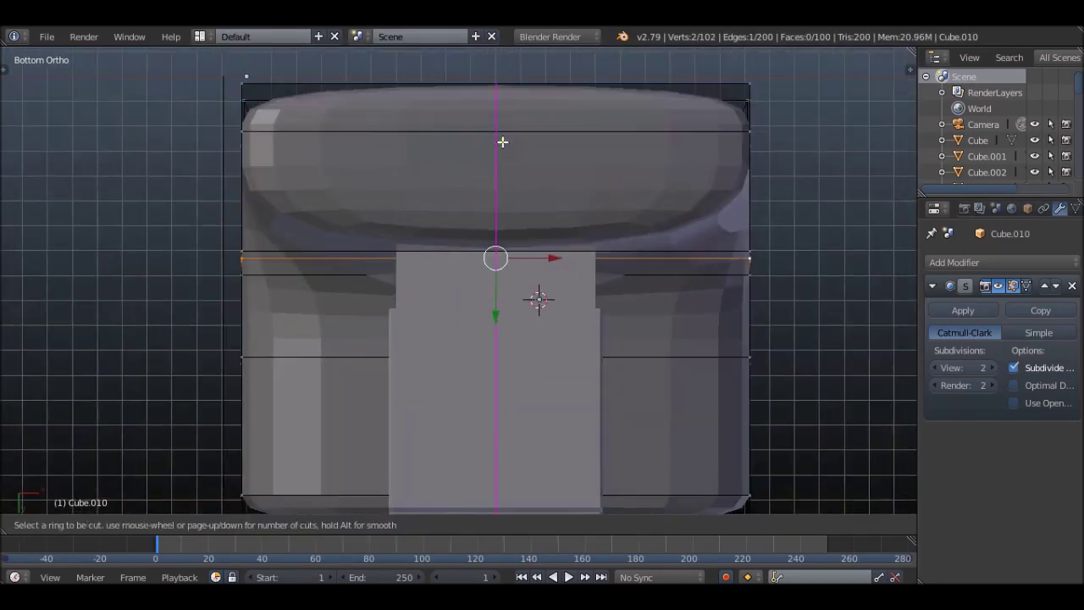
click(804, 58)
mouse_move(805, 58)
middle_down()
mouse_move(600, 206)
mouse_move(581, 206)
middle_up()
key(KP_3)
scroll(450, 278, up, 4)
scroll(450, 279, down, 4)
key(1)
scroll(439, 266, up, 3)
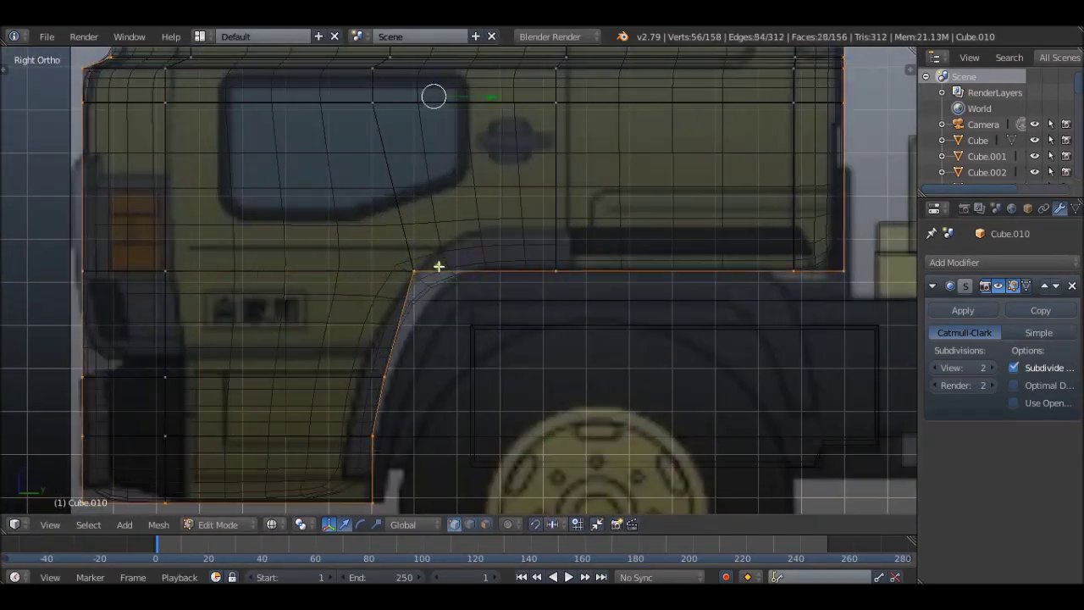
right_click(390, 376)
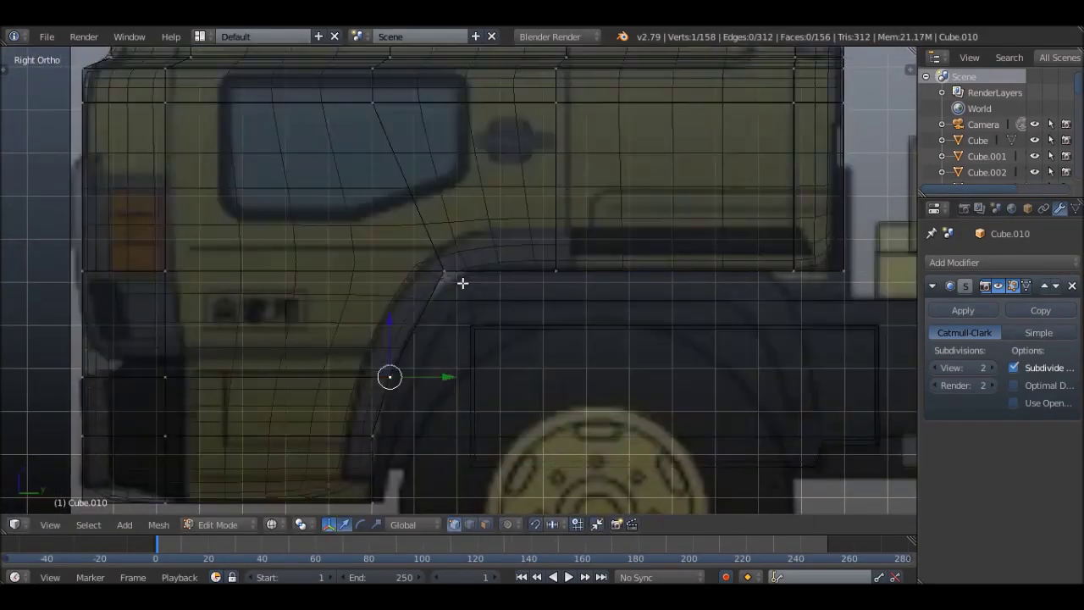
scroll(226, 306, up, 3)
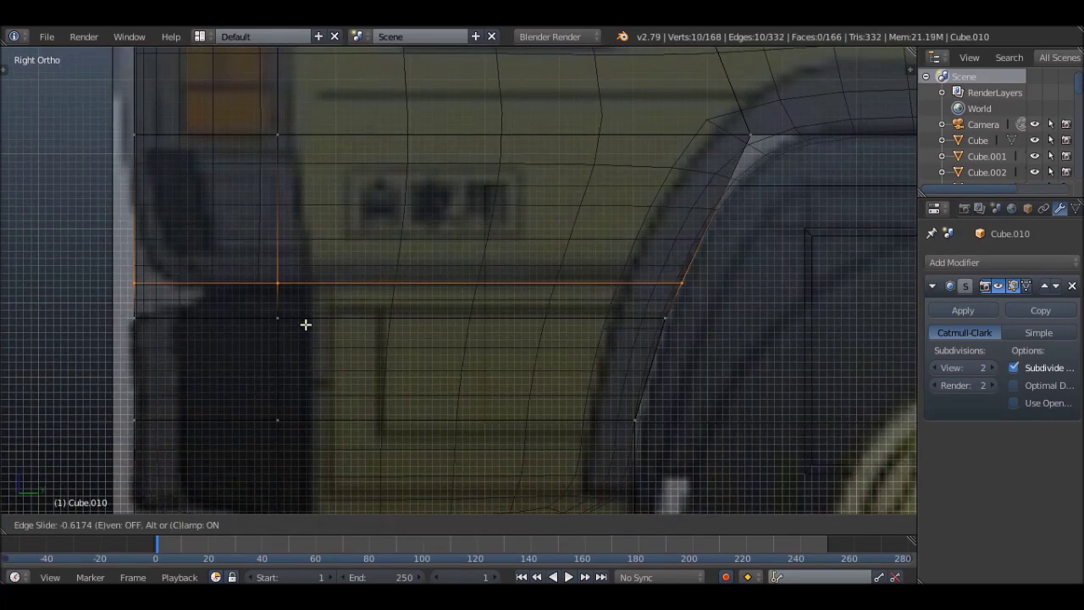
click(140, 300)
scroll(139, 300, up, 2)
- Cut further loops across the cab's lower front and move an edge vertex to form the groove
right_click(135, 276)
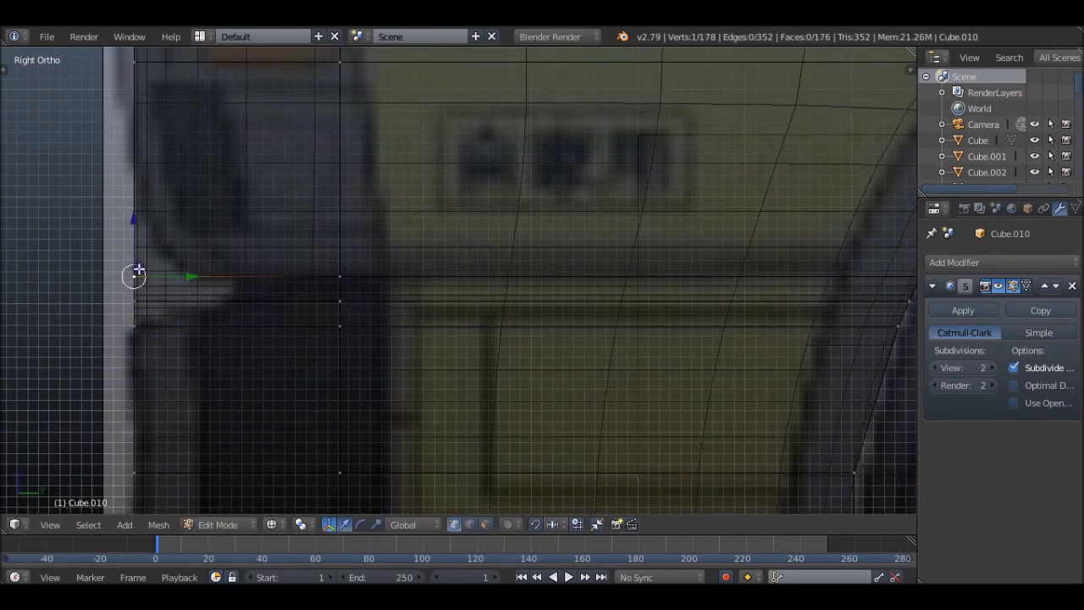
scroll(203, 288, down, 3)
key(ctrl+r)
click(263, 284)
click(286, 279)
scroll(163, 292, up, 4)
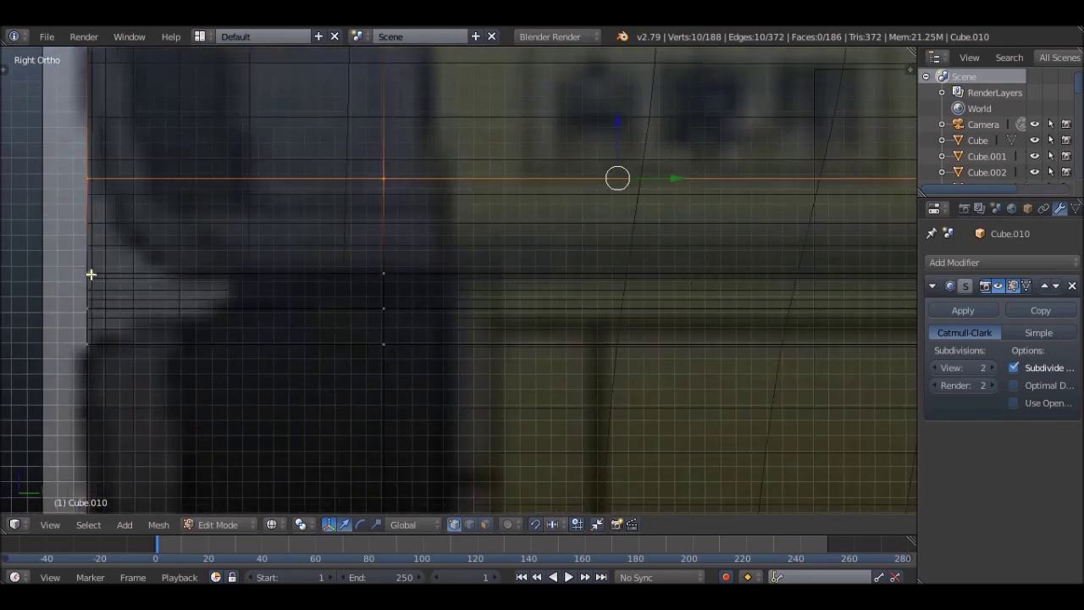
click(358, 280)
scroll(150, 351, down, 2)
key(ctrl+r)
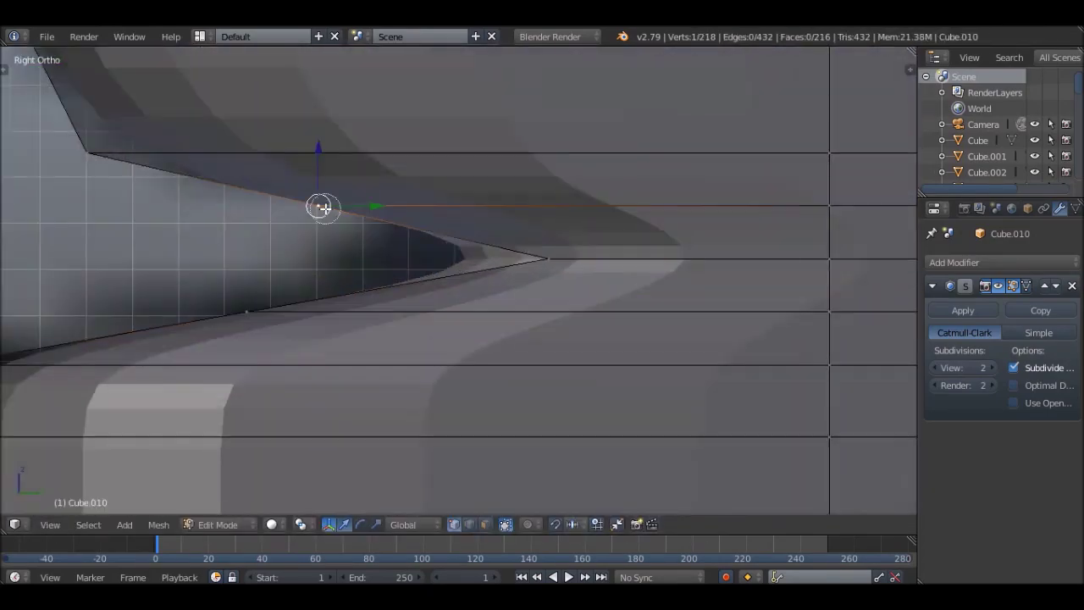
- In wireframe view, select the cab's lower vertices and bottom edge loop
key(z)
ctrl+right_click(251, 312)
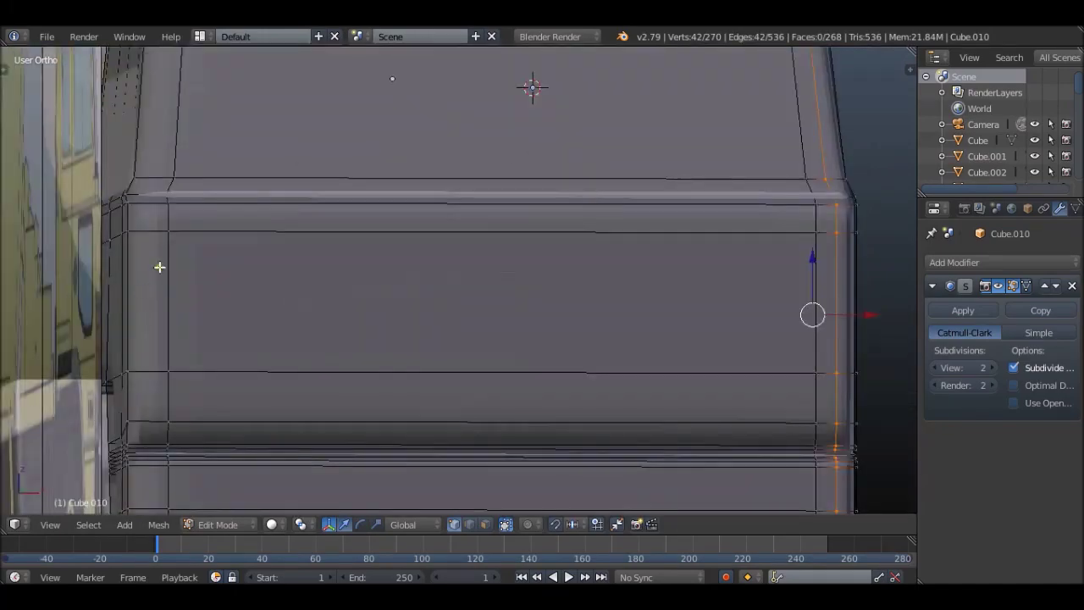
scroll(239, 254, up, 2)
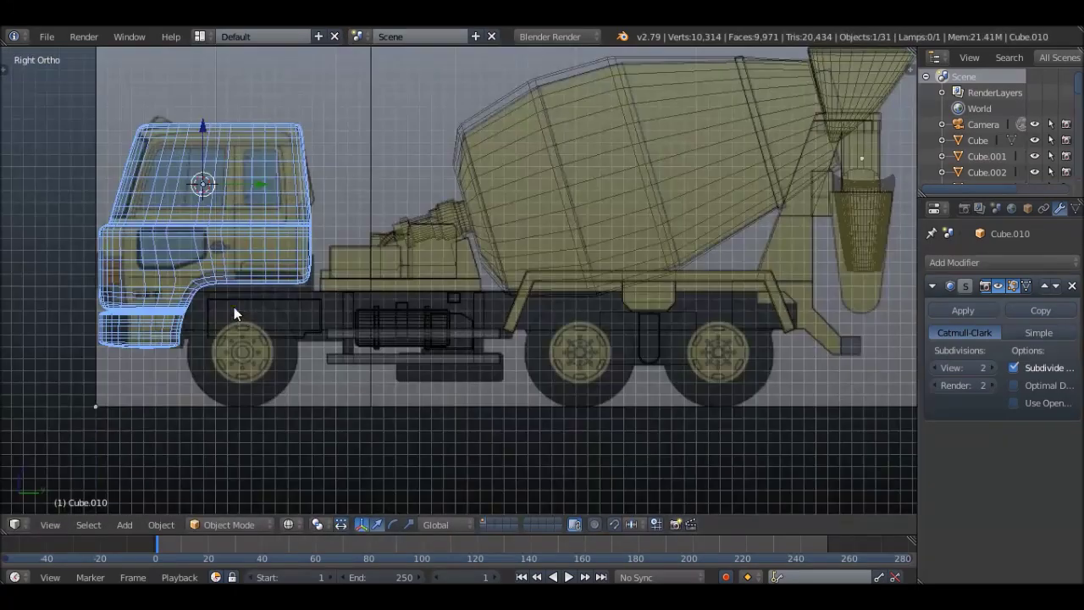
scroll(234, 307, up, 3)
scroll(171, 241, up, 3)
key(Tab)
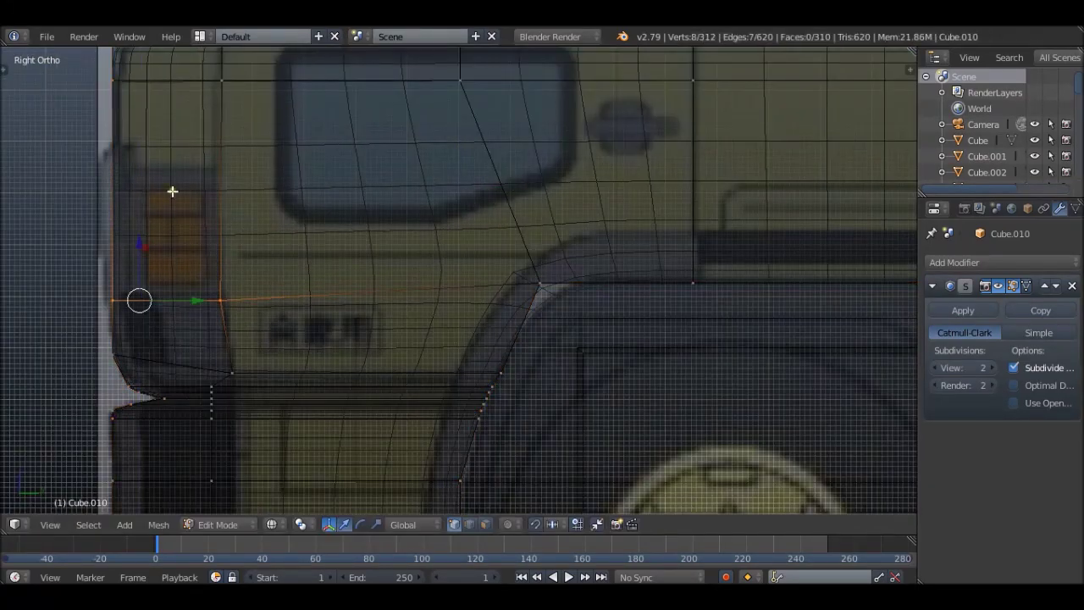
scroll(113, 297, up, 1)
click(141, 301)
alt+right_click(140, 301)
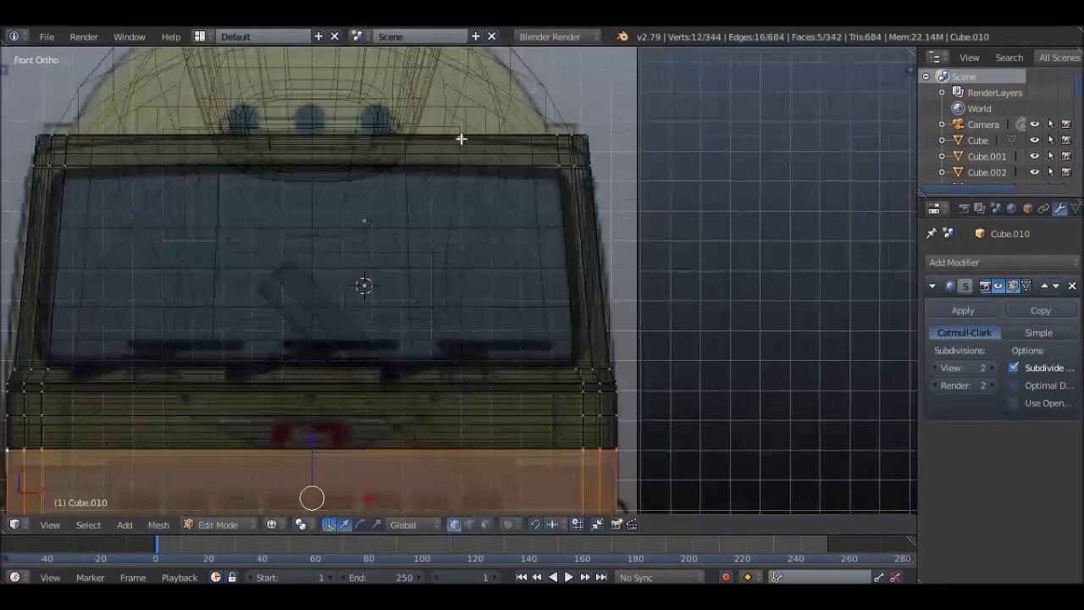
- Move the top-right roof corner vertices into place and check the cab roof from the side
right_click(593, 132)
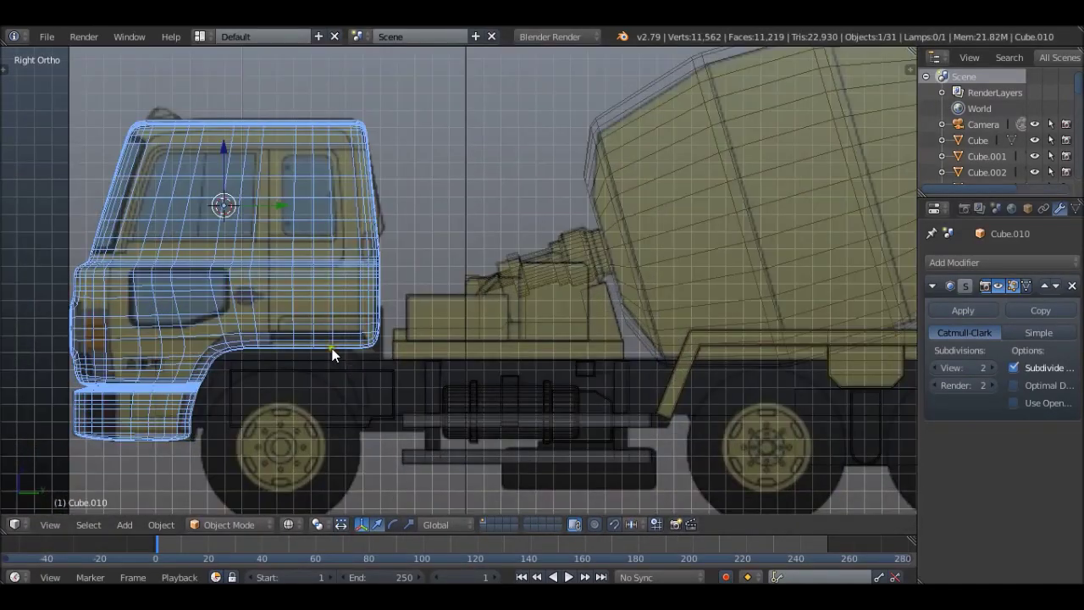
key(Tab)
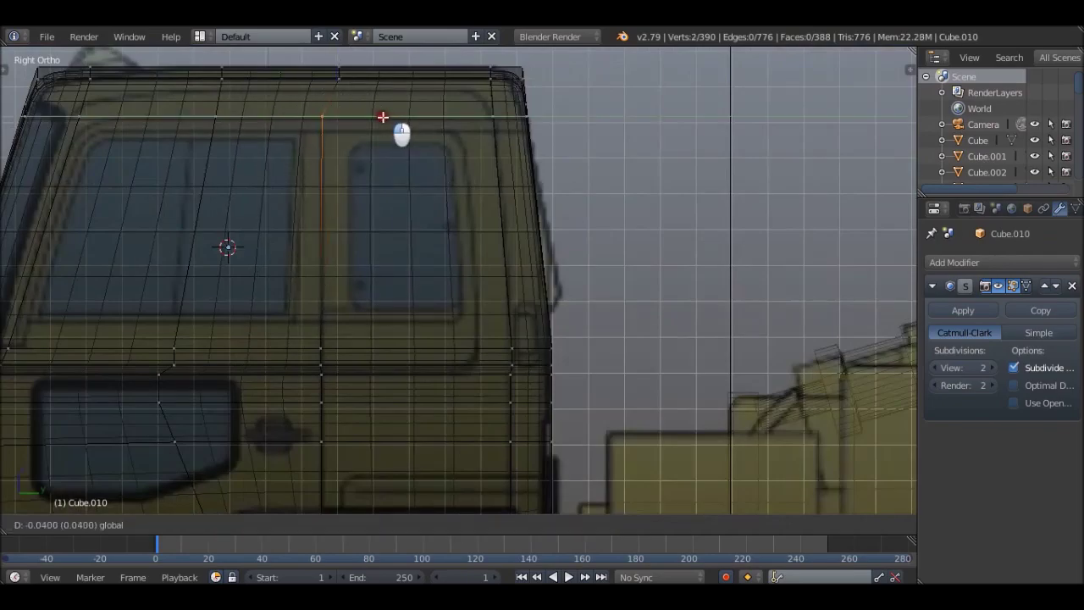
click(384, 117)
scroll(416, 109, down, 4)
scroll(457, 110, up, 1)
middle_drag(457, 109, 409, 182)
key(KP_3)
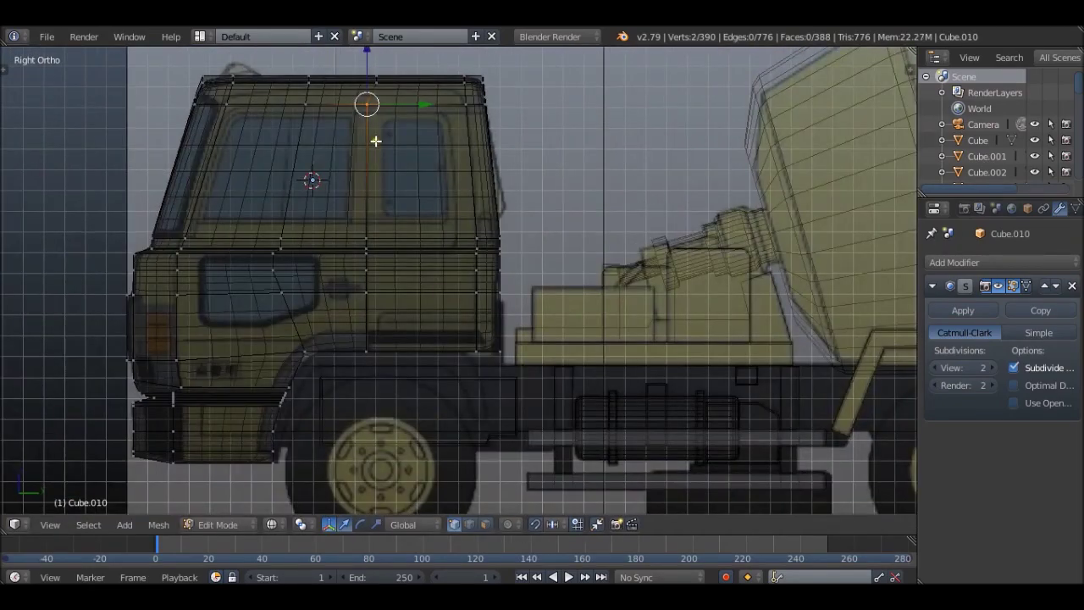
scroll(362, 157, up, 2)
middle_drag(383, 108, 397, 167)
scroll(395, 249, up, 2)
- Cut a vertical edge loop along the door line over the cab roof
key(ctrl+r)
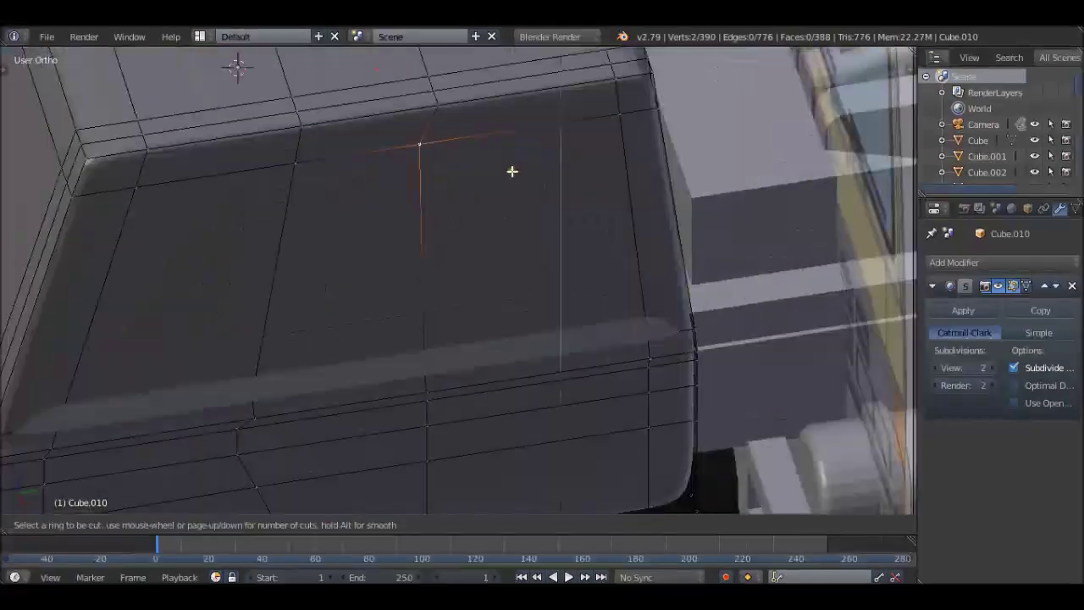
click(439, 144)
key(ctrl+Tab)
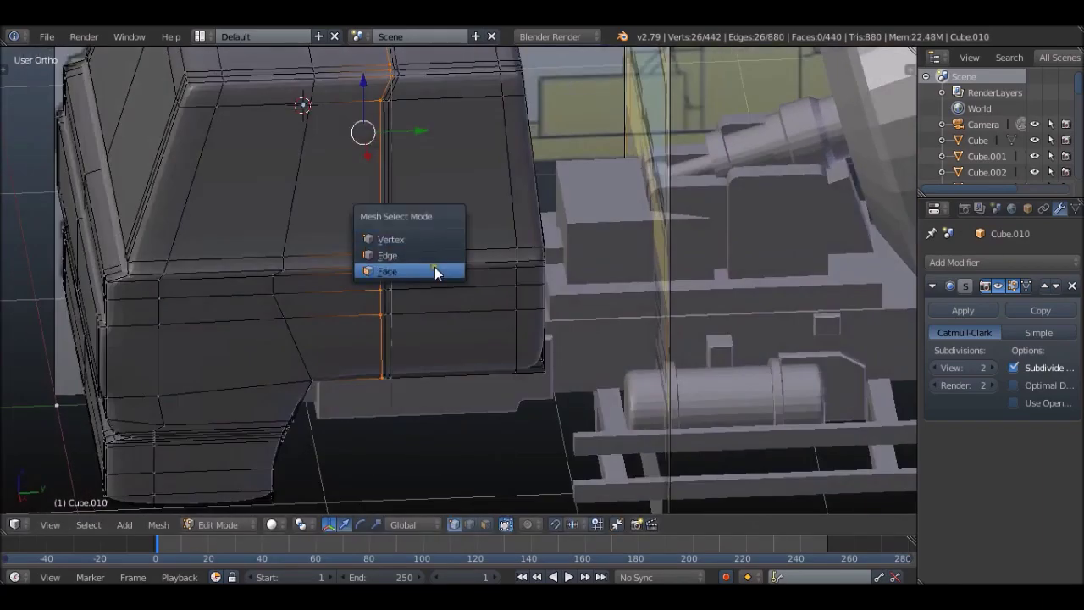
- In side view, select the cab's lower door faces and cut a new edge loop through the cab
click(435, 272)
right_click(458, 246)
key(KP_3)
scroll(467, 279, up, 3)
shift+right_click(470, 466)
scroll(470, 466, down, 4)
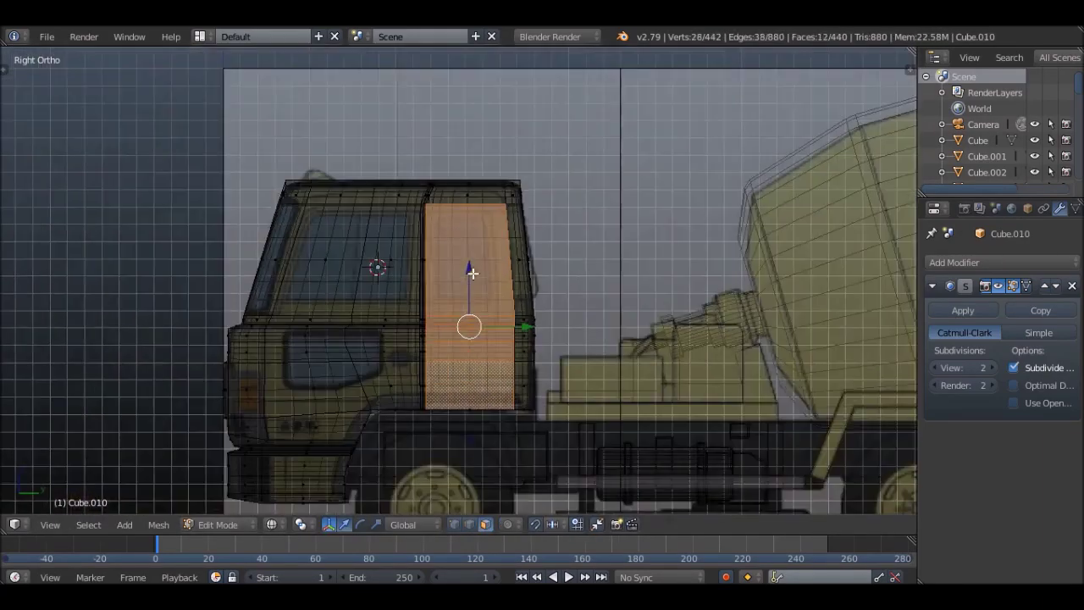
scroll(487, 374, up, 6)
click(623, 362)
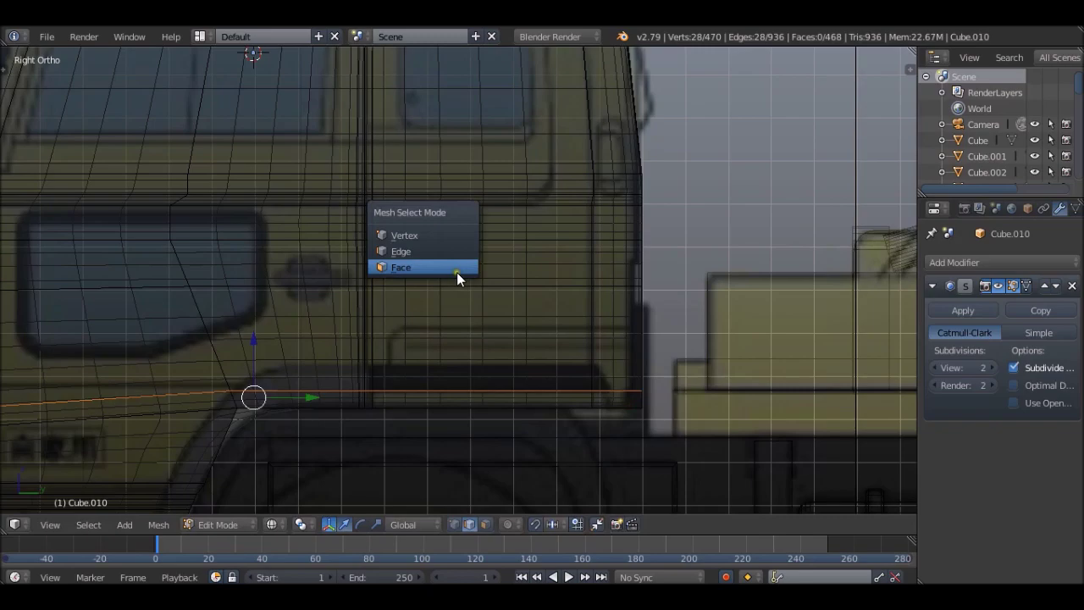
- Select the cab window and lower cab faces, then cut a vertical edge loop through the cab
click(456, 269)
scroll(473, 180, down, 2)
right_click(474, 181)
drag(304, 223, 301, 202)
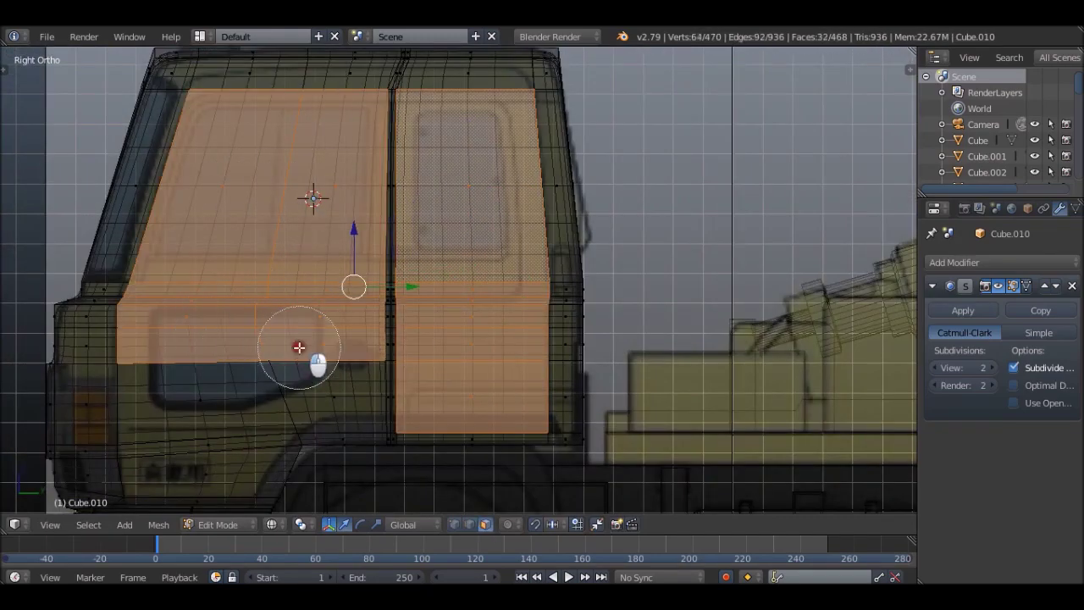
scroll(299, 347, down, 3)
scroll(314, 271, up, 4)
drag(339, 305, 264, 291)
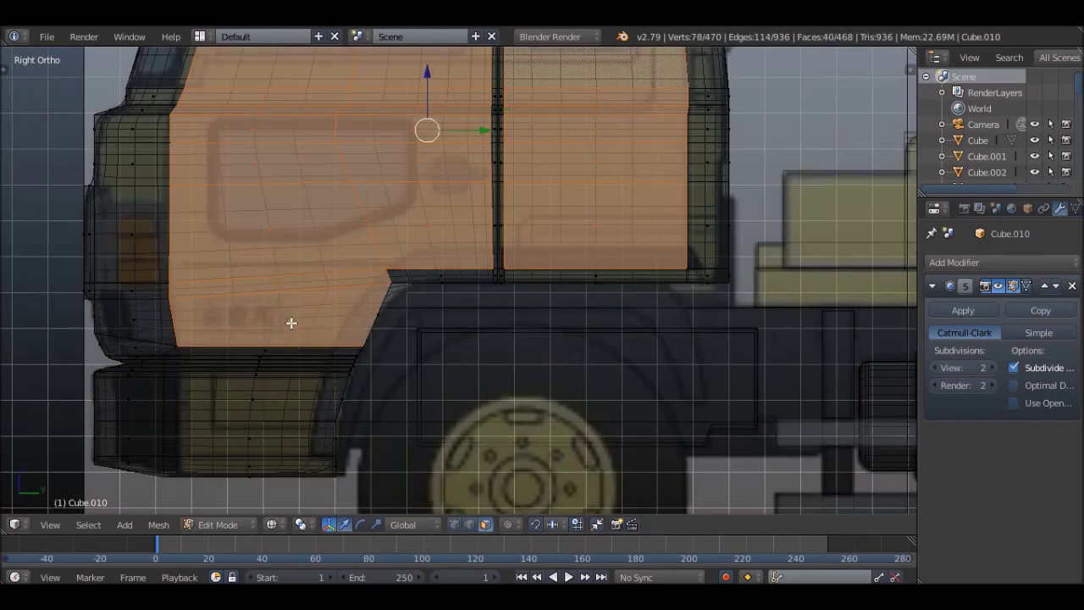
key(ctrl+r)
click(292, 323)
- Scale the selected door faces in top view, then cut another vertical loop along the door edge
scroll(373, 270, down, 2)
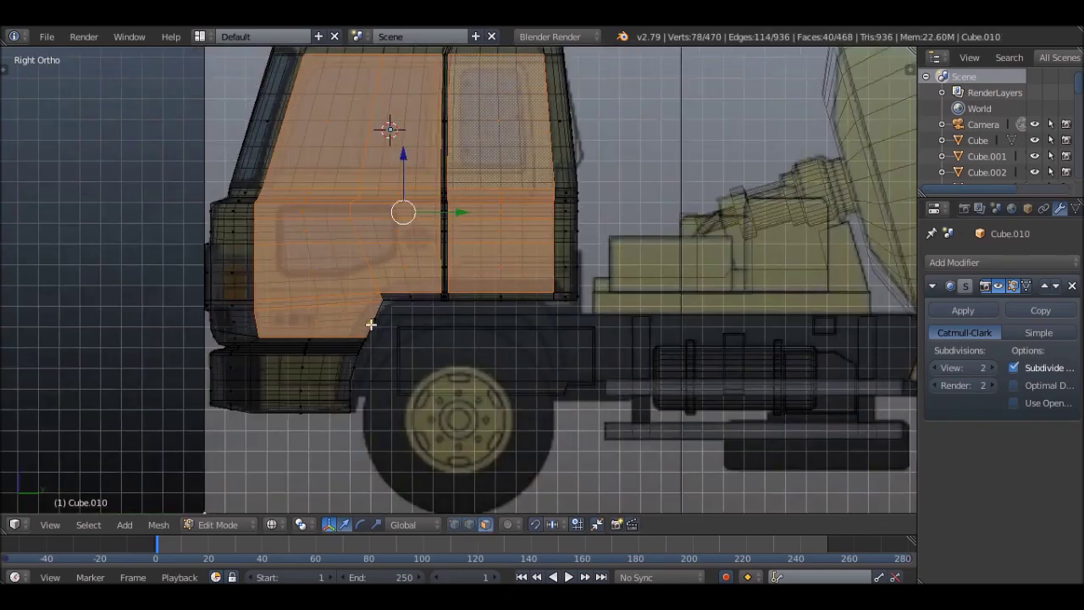
middle_drag(371, 322, 283, 406)
key(KP_7)
key(s)
middle_drag(649, 150, 380, 150)
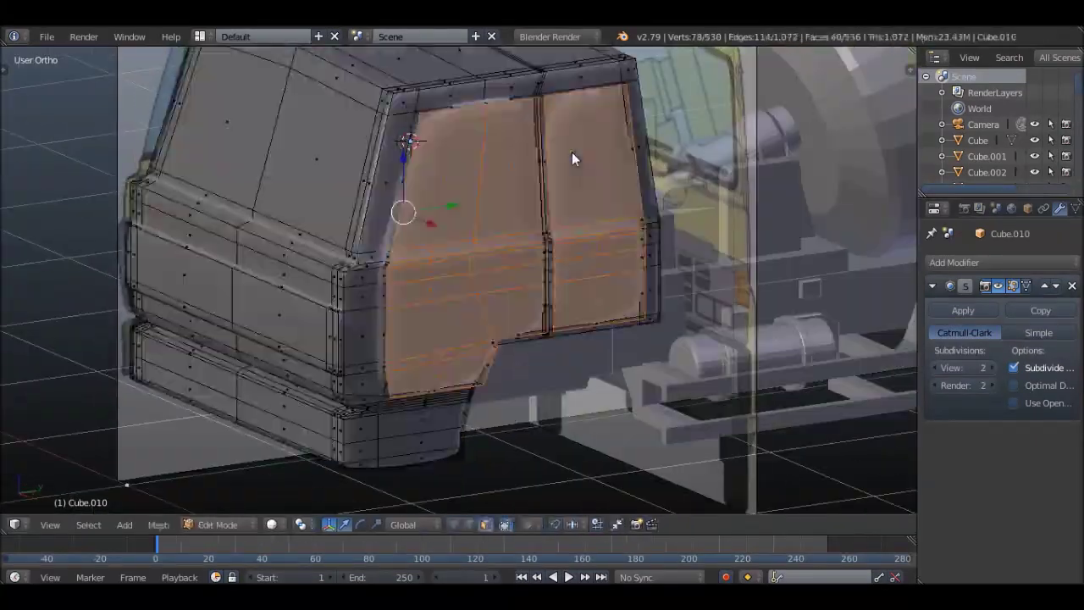
key(KP_3)
key(ctrl+r)
click(341, 146)
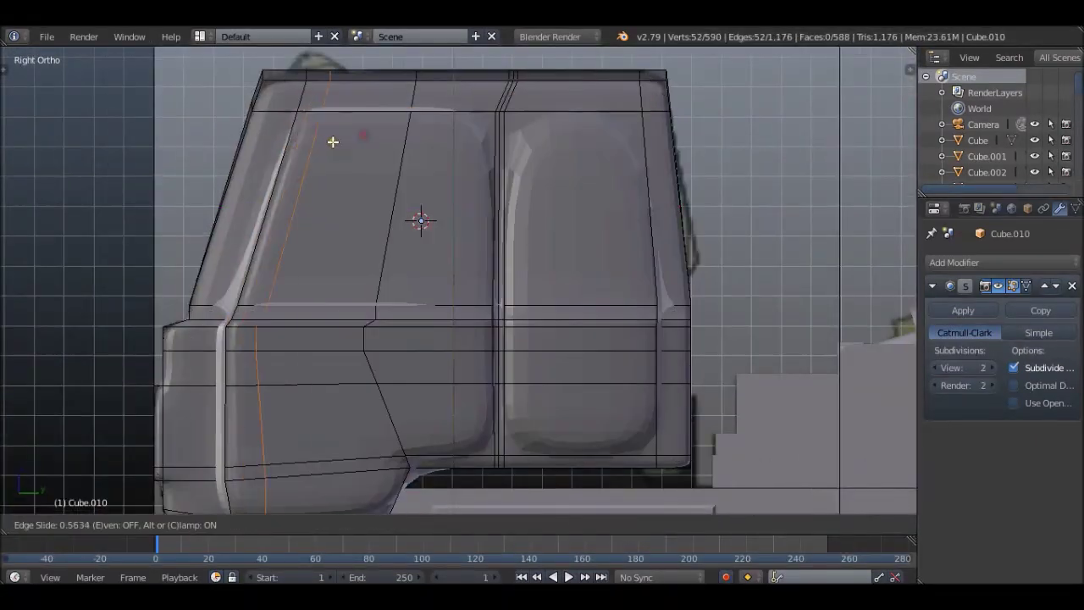
- Confirm the door loop and add a supporting loop along the cab corner
click(314, 141)
scroll(431, 186, down, 1)
key(ctrl+r)
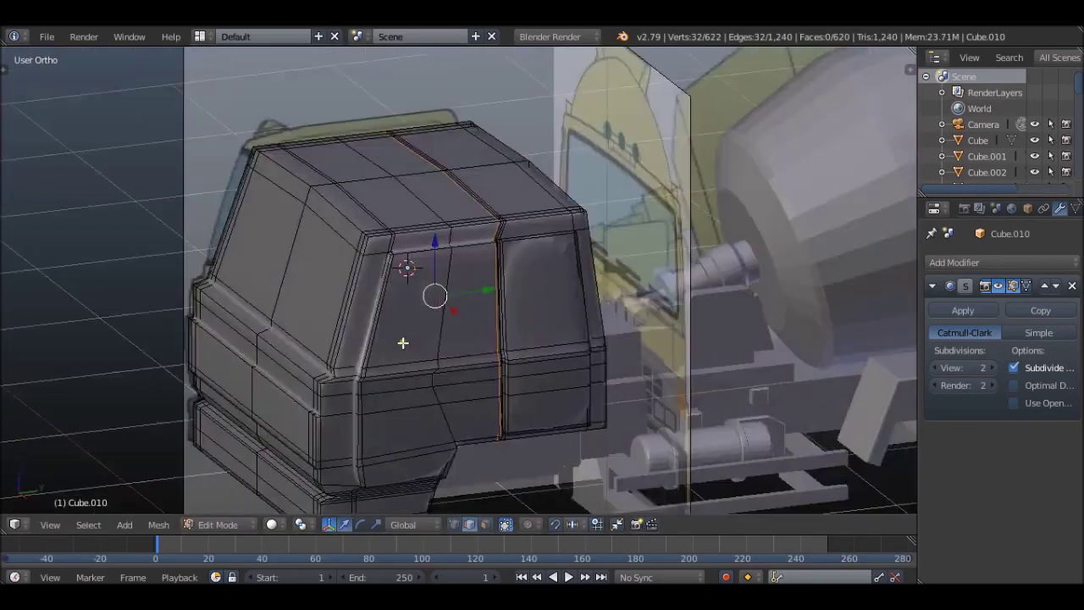
middle_drag(482, 128, 399, 218)
click(399, 218)
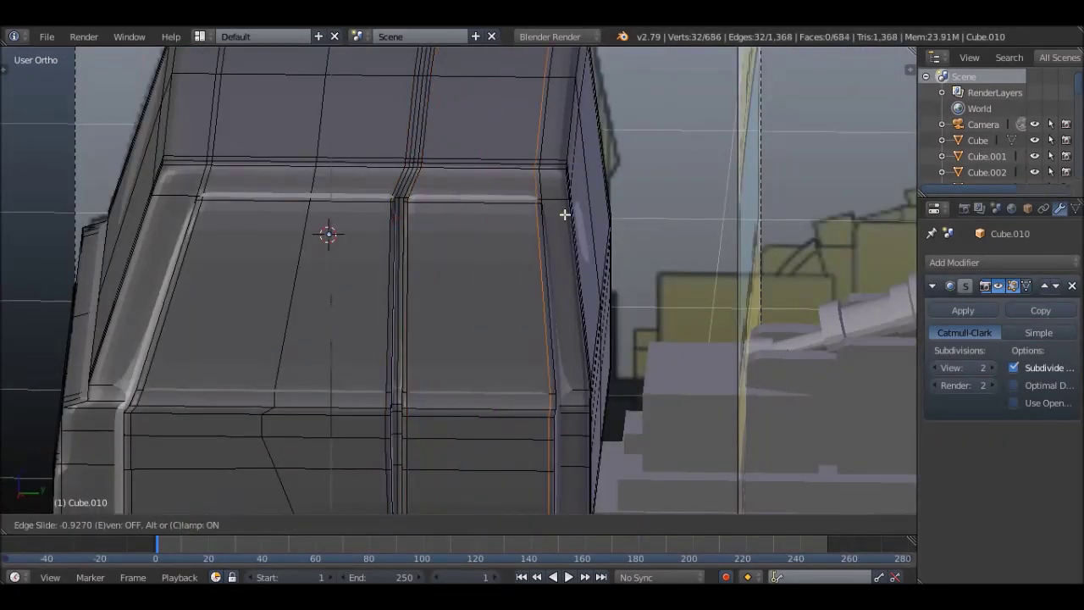
click(566, 215)
scroll(529, 264, down, 3)
- Slide the supporting edges into place near the cab's lower corner
middle_drag(529, 264, 439, 277)
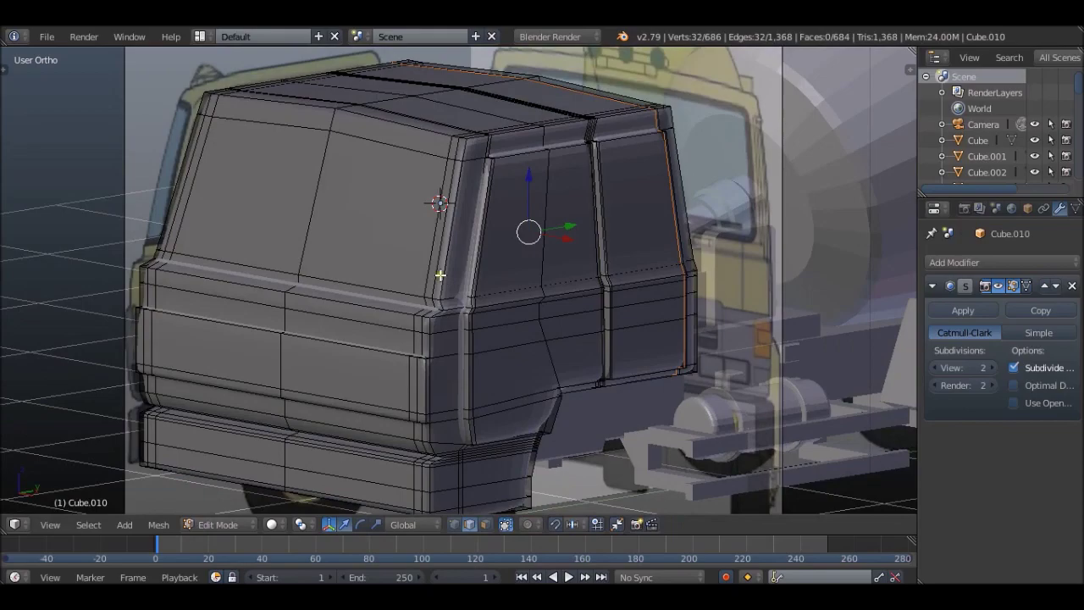
scroll(711, 216, down, 3)
scroll(638, 341, up, 3)
scroll(525, 298, up, 2)
scroll(519, 316, up, 2)
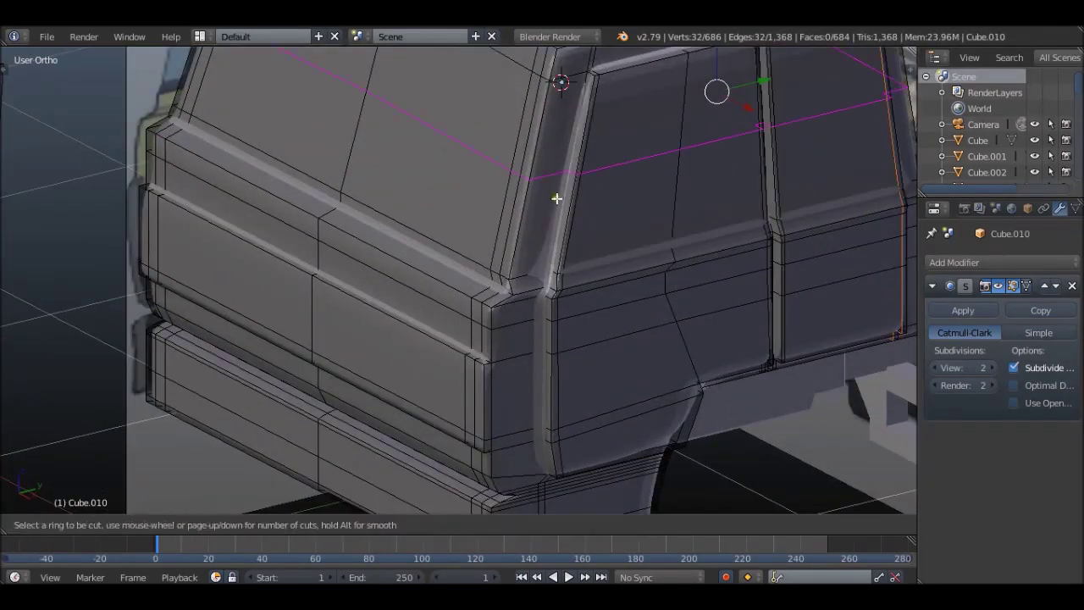
click(543, 282)
scroll(543, 281, down, 3)
middle_drag(542, 282, 703, 303)
key(KP_3)
scroll(596, 323, up, 3)
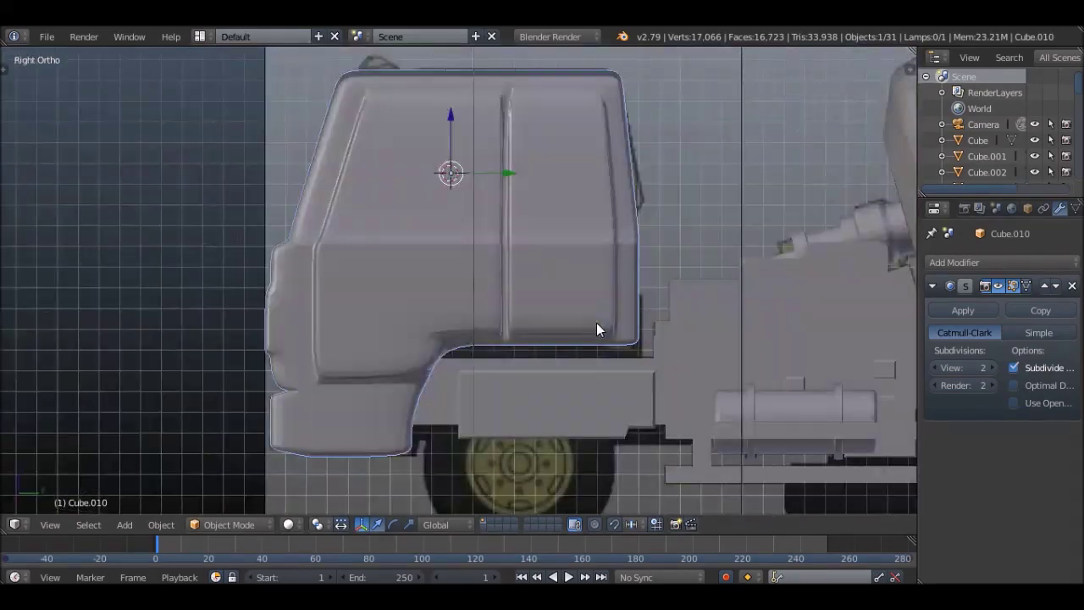
scroll(404, 361, up, 2)
click(508, 341)
middle_drag(507, 341, 479, 370)
scroll(461, 350, up, 2)
- Add a supporting loop cut along the cab roof
key(ctrl+r)
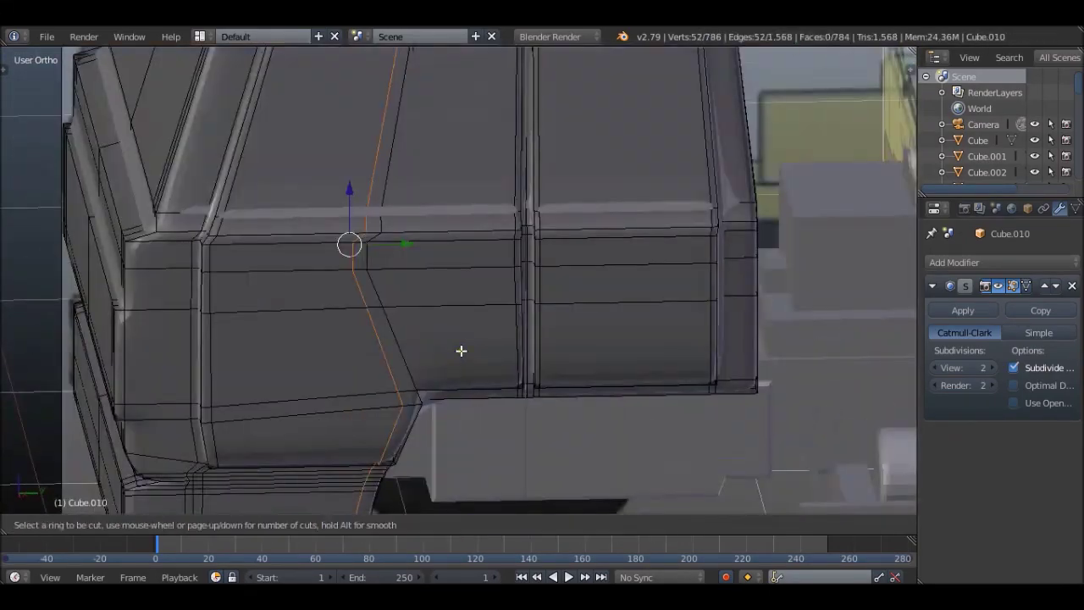
scroll(509, 392, down, 5)
scroll(525, 197, up, 5)
click(548, 303)
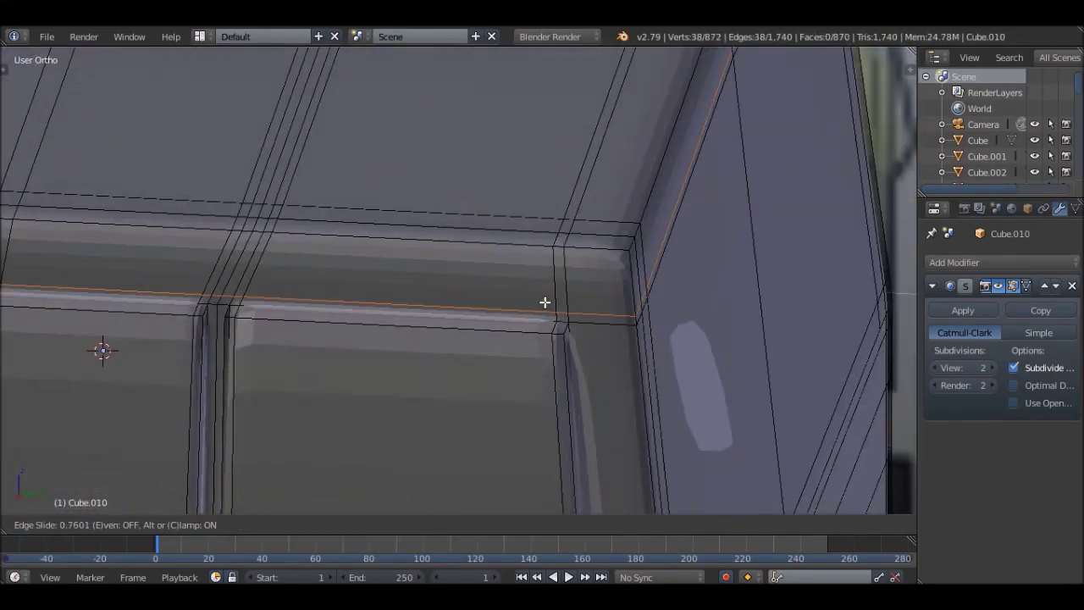
click(547, 303)
key(Tab)
scroll(446, 329, down, 5)
key(Tab)
scroll(446, 323, up, 6)
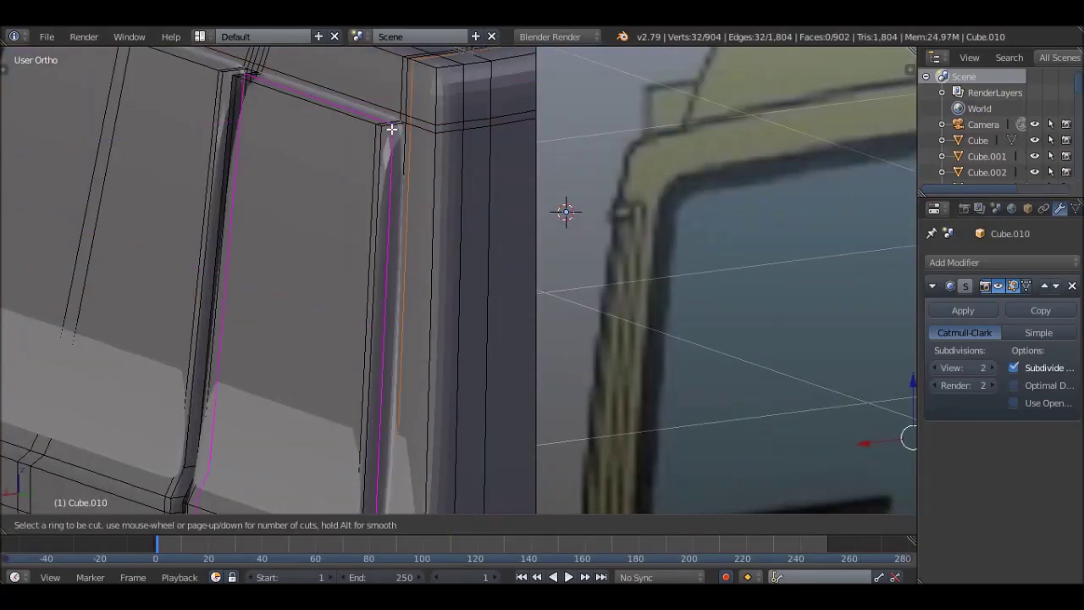
- Add two more loop cuts near the cab corner, then leave Edit Mode
click(391, 129)
scroll(286, 126, down, 4)
middle_drag(285, 126, 230, 189)
scroll(230, 188, up, 5)
key(ctrl+r)
click(663, 219)
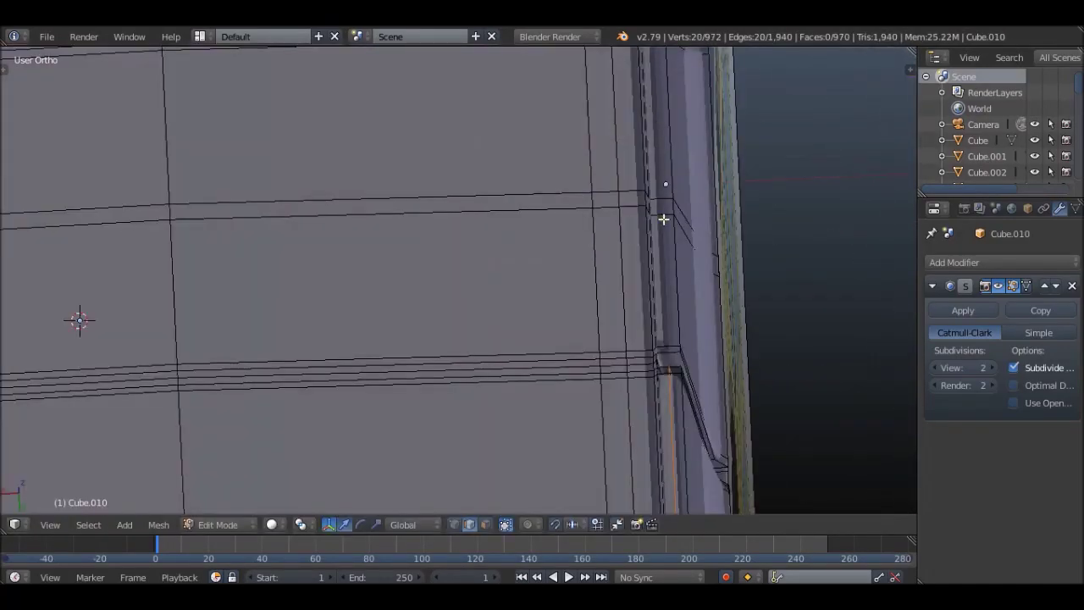
key(Tab)
scroll(688, 307, down, 5)
- Compare the cab in side view with subdivision smoothing off, then restore it to level 2
middle_drag(688, 307, 225, 254)
key(KP_3)
scroll(377, 304, up, 2)
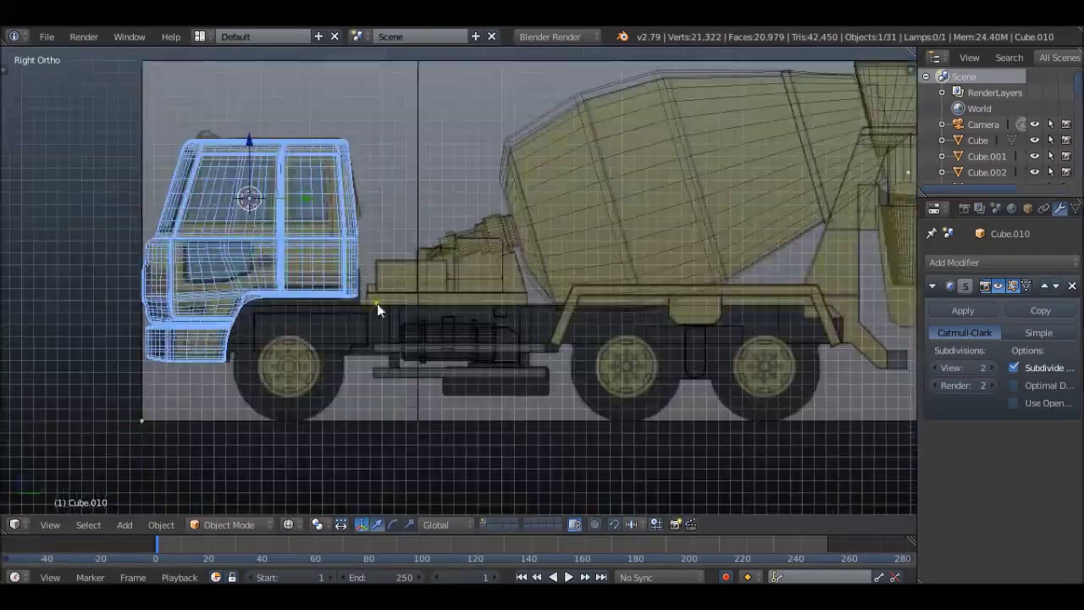
scroll(596, 310, up, 4)
scroll(595, 311, down, 7)
click(963, 310)
scroll(414, 162, up, 3)
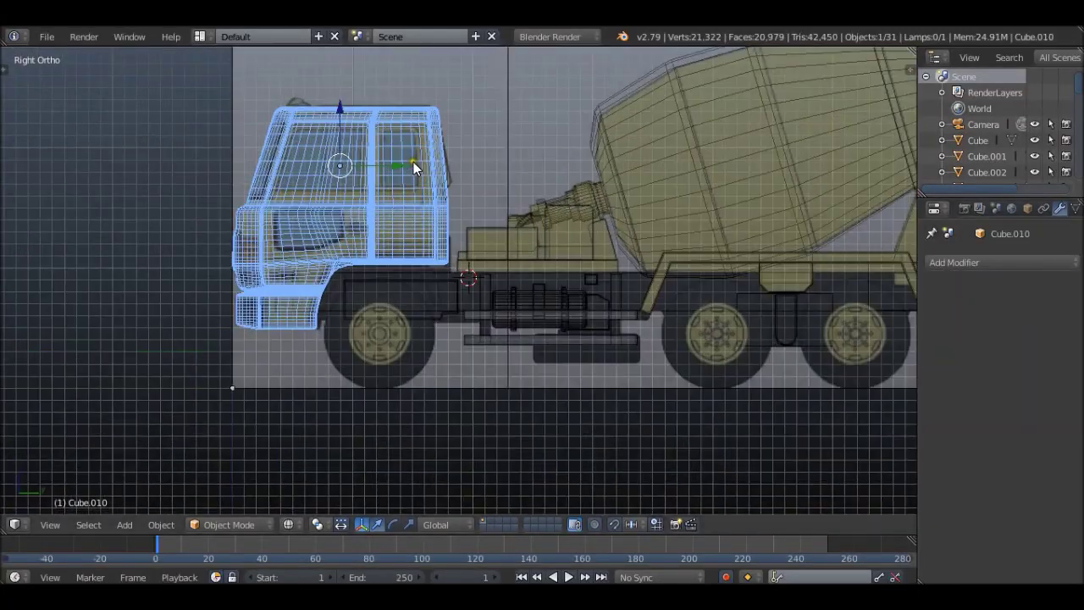
middle_drag(413, 161, 467, 229)
scroll(467, 230, up, 4)
key(ctrl+2)
- Add a loop cut across the window pillar, then select Empty.001
key(Tab)
scroll(477, 223, up, 3)
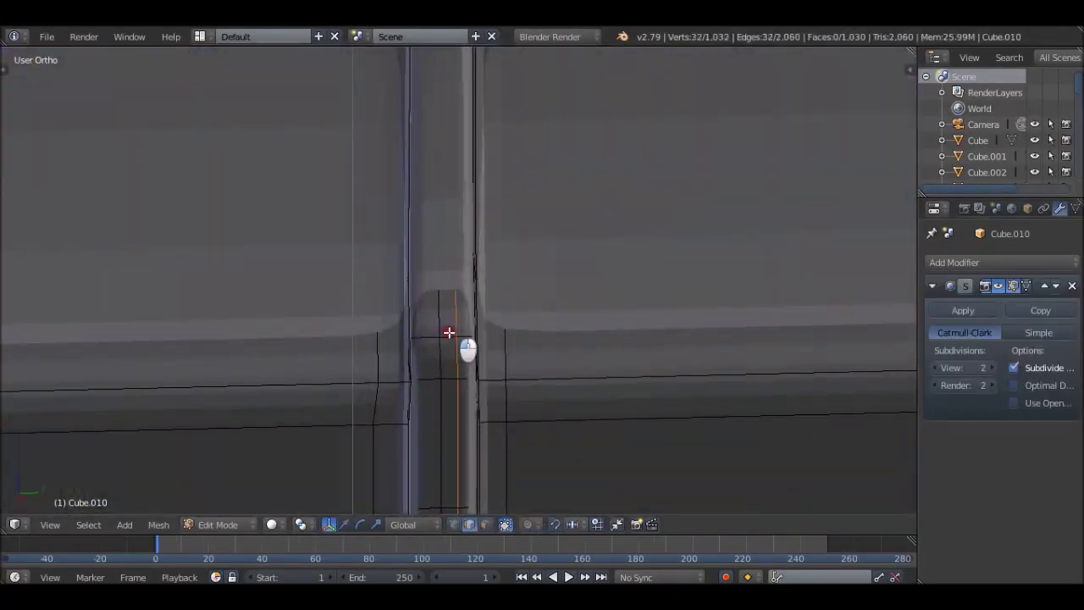
scroll(449, 332, down, 3)
scroll(438, 259, down, 3)
key(Tab)
key(Tab)
scroll(464, 123, up, 5)
key(ctrl+r)
click(464, 123)
click(347, 223)
key(Tab)
scroll(416, 254, down, 3)
scroll(505, 236, down, 3)
right_click(675, 173)
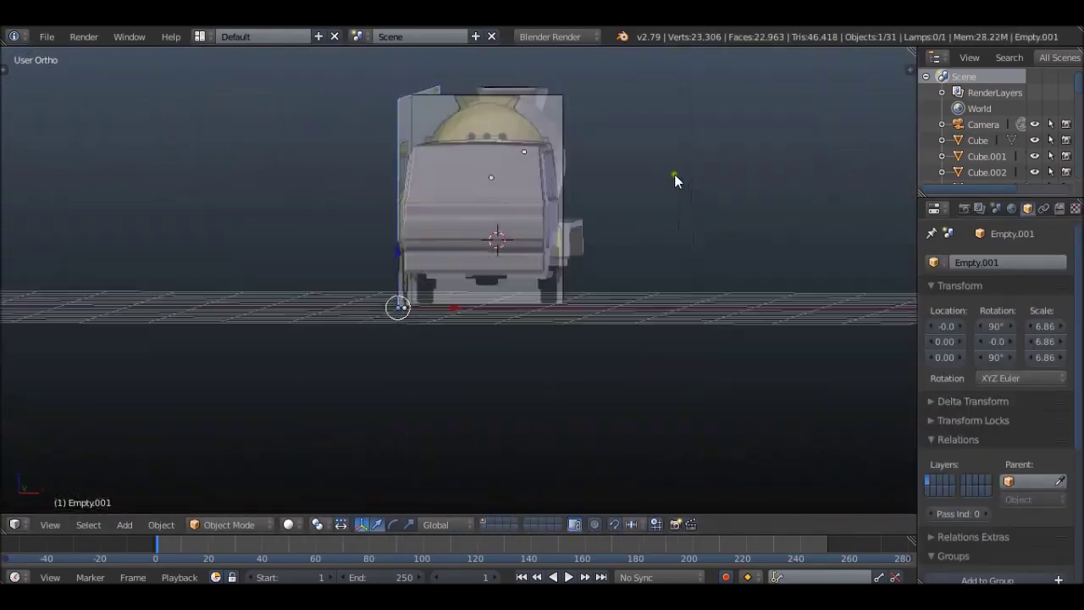
- Add a new cube at the 3D cursor in front view and shrink it
key(KP_3)
scroll(593, 300, up, 5)
key(KP_1)
scroll(619, 254, down, 5)
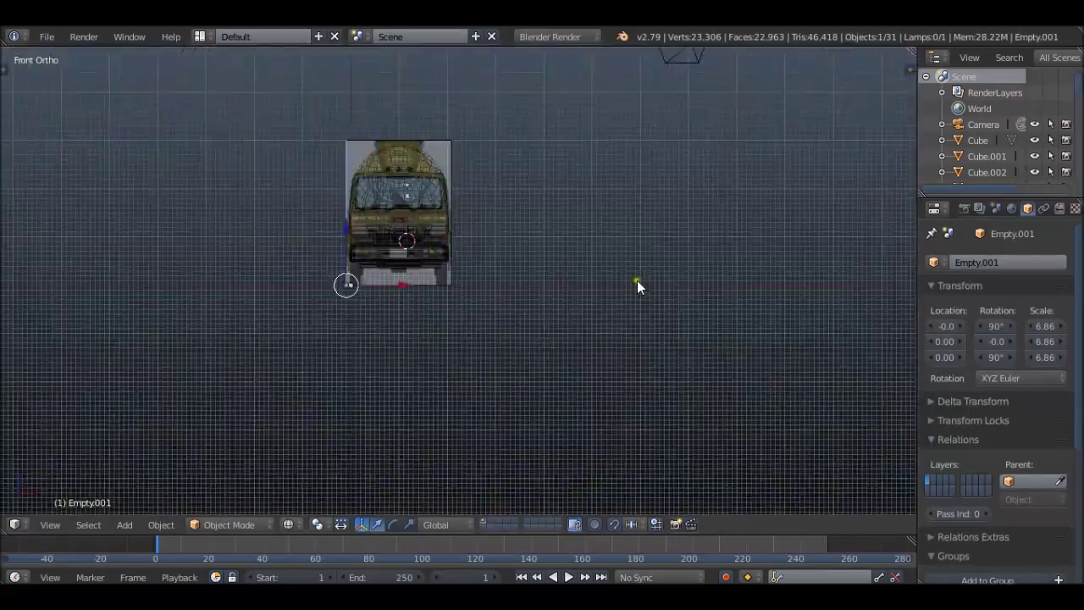
scroll(637, 280, up, 4)
key(shift+a)
click(610, 273)
key(Tab)
click(543, 275)
scroll(543, 275, up, 2)
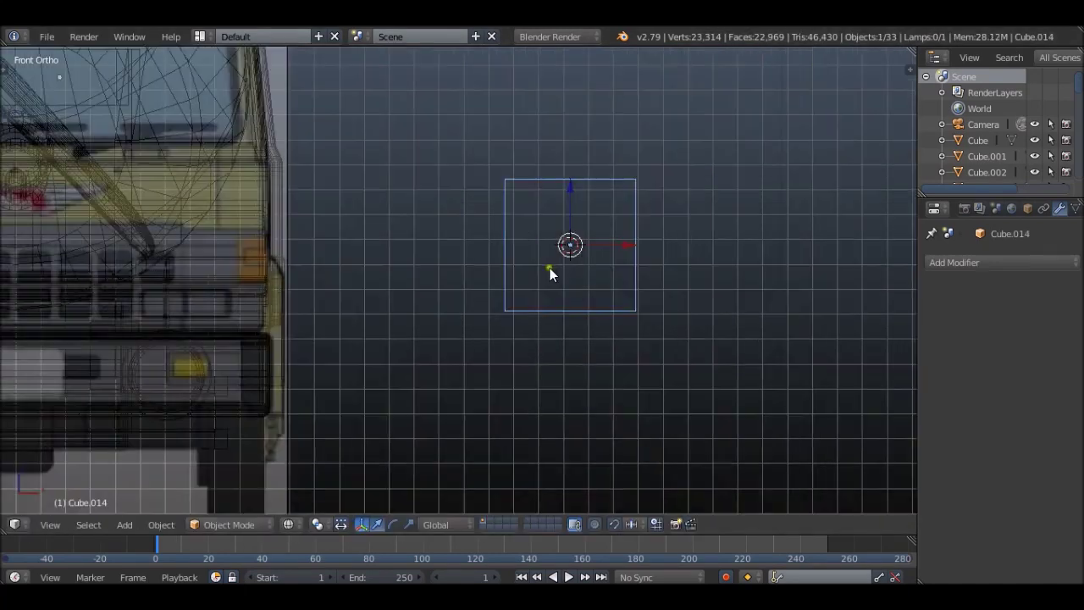
scroll(618, 217, down, 2)
- Isolate the new cube and test subdividing its top face, undoing the subdivision
key(KP_Divide)
key(Tab)
key(g)
key(x)
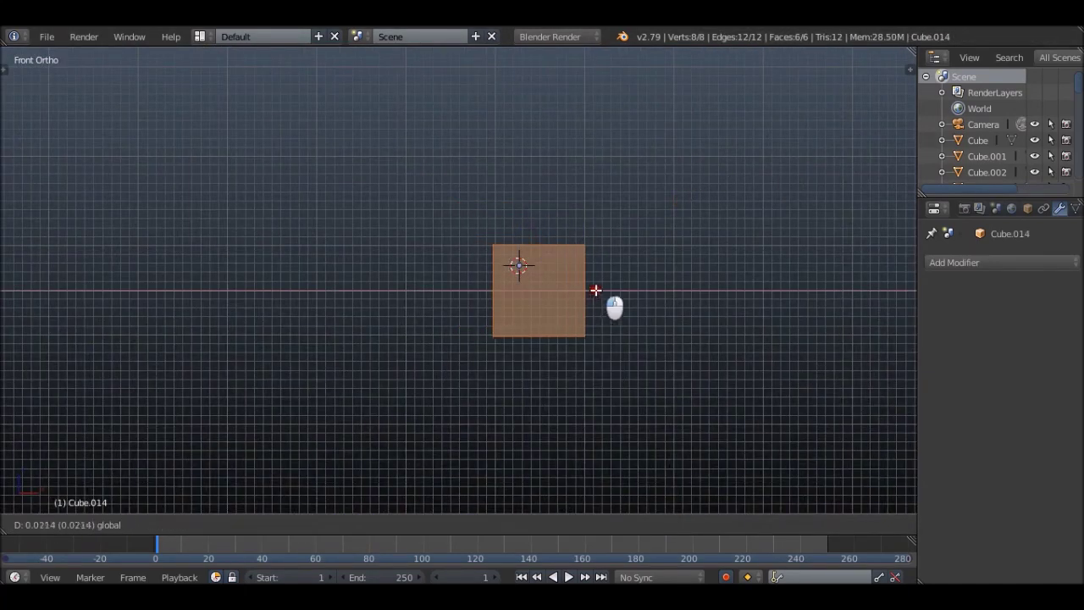
key(Escape)
middle_drag(602, 290, 591, 241)
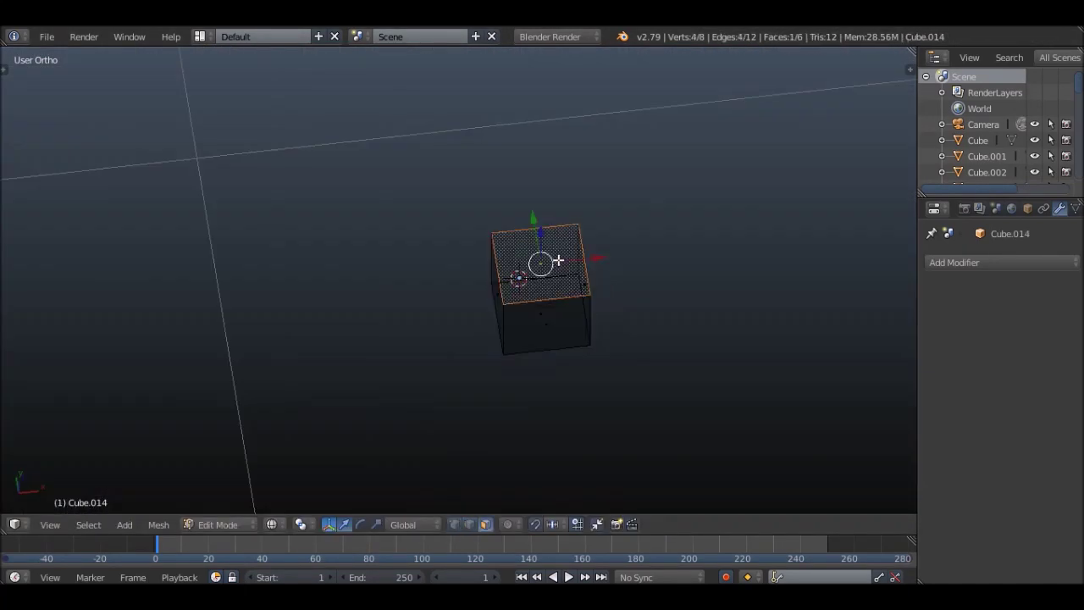
key(KP_7)
key(w)
click(514, 100)
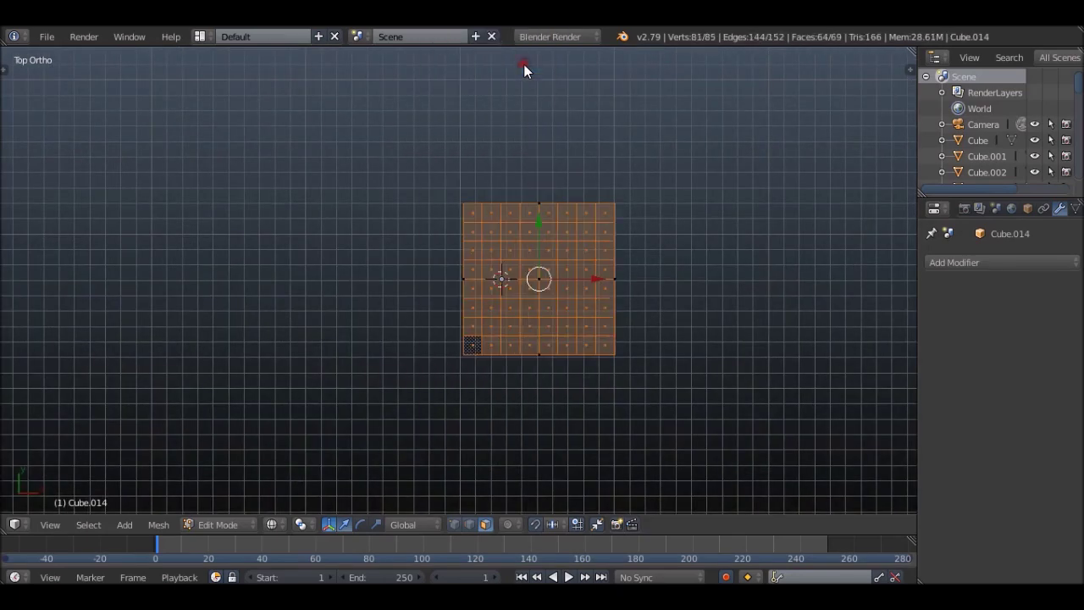
key(ctrl+z)
- Select the cube's right side, try an X-axis move, then cancel and return to Object Mode
key(KP_1)
right_click(602, 269)
key(KP_7)
key(g)
key(x)
key(Escape)
key(Tab)
- Add an Array modifier repeating the cube twice
click(955, 262)
click(975, 357)
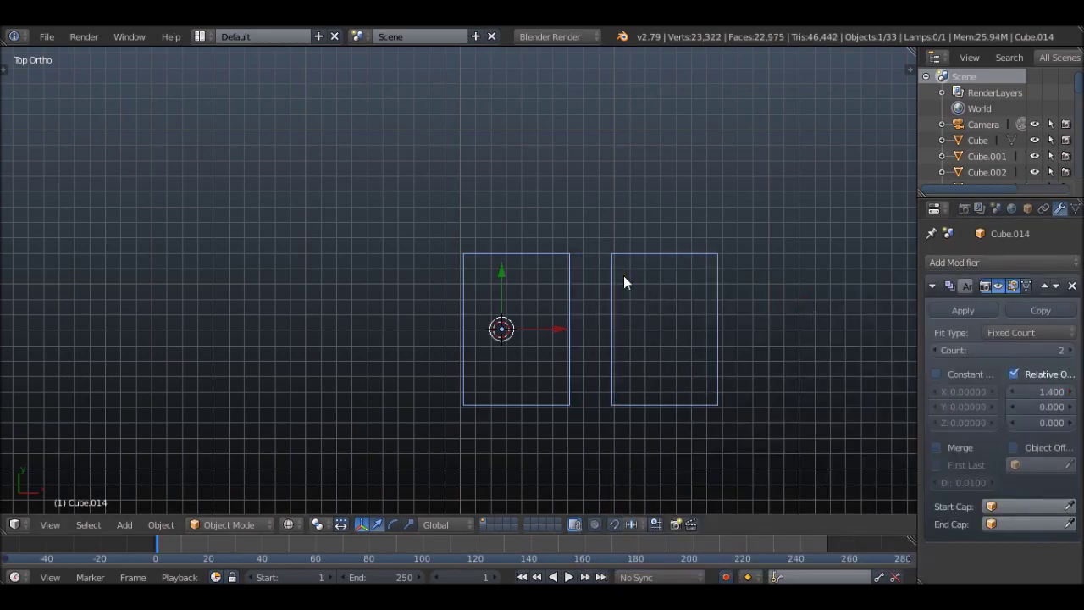
key(KP_1)
scroll(468, 296, down, 3)
- Add a Bezier circle curve and check it from side and front views
key(shift+a)
click(598, 264)
key(KP_3)
key(KP_1)
- Test bending the arrayed cube around the BezierCircle with a Simple Deform, then remove it
right_click(527, 274)
scroll(586, 264, down, 1)
key(t)
key(t)
mouse_move(1004, 350)
mouse_down()
mouse_move(1050, 350)
mouse_move(941, 348)
mouse_up()
scroll(1042, 462, down, 5)
click(962, 547)
click(979, 394)
scroll(978, 394, up, 3)
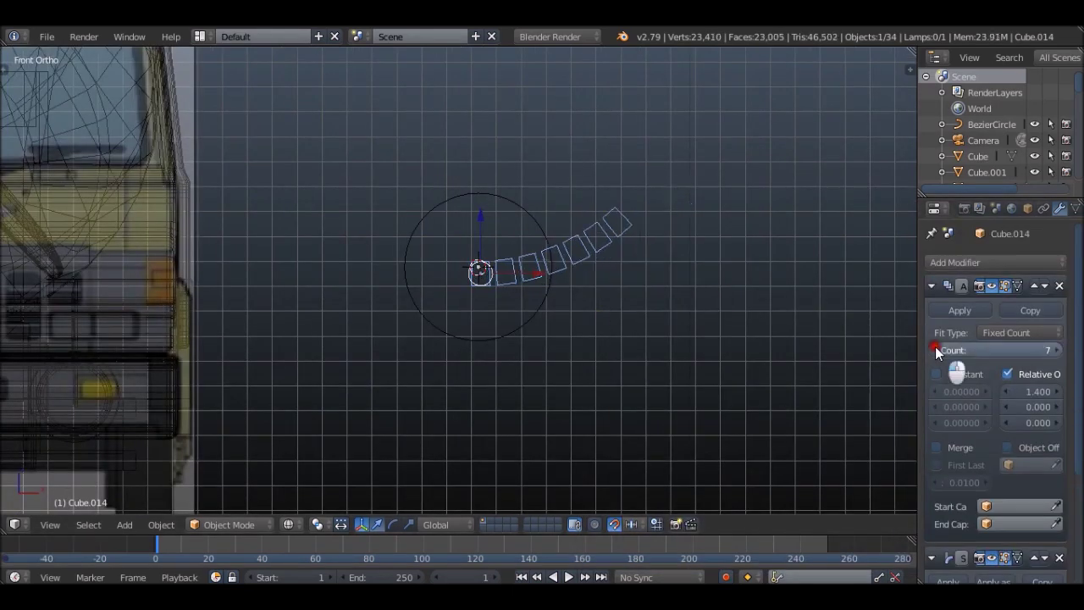
click(1059, 500)
key(KP_7)
scroll(671, 312, up, 3)
scroll(1000, 339, up, 3)
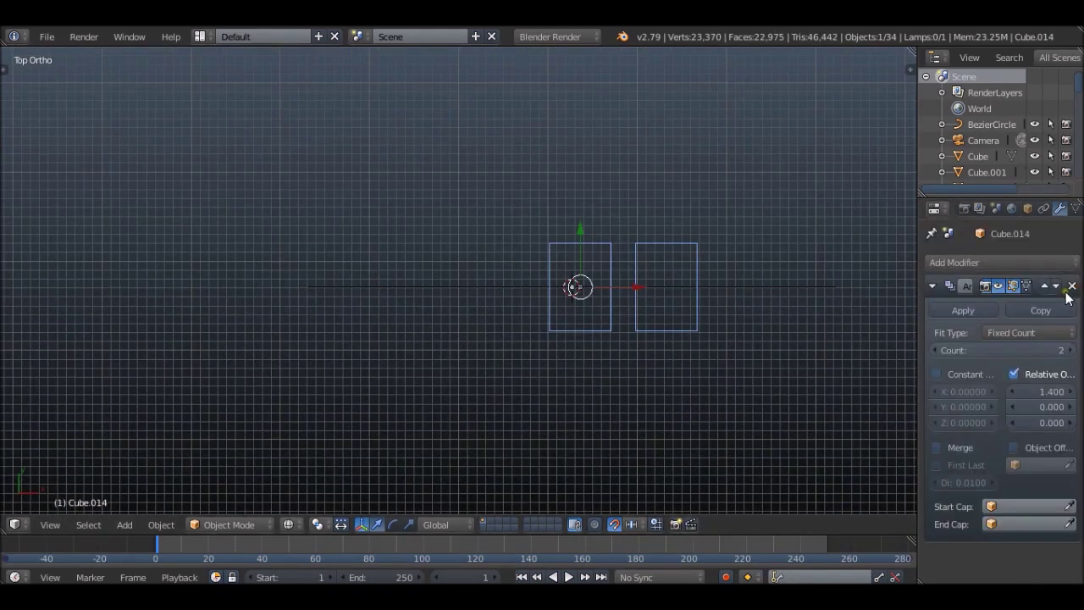
- Remove the array from the tread block and rescale the cube in Edit Mode
click(1064, 286)
key(Tab)
scroll(612, 235, up, 2)
key(s)
key(Escape)
scroll(689, 211, down, 1)
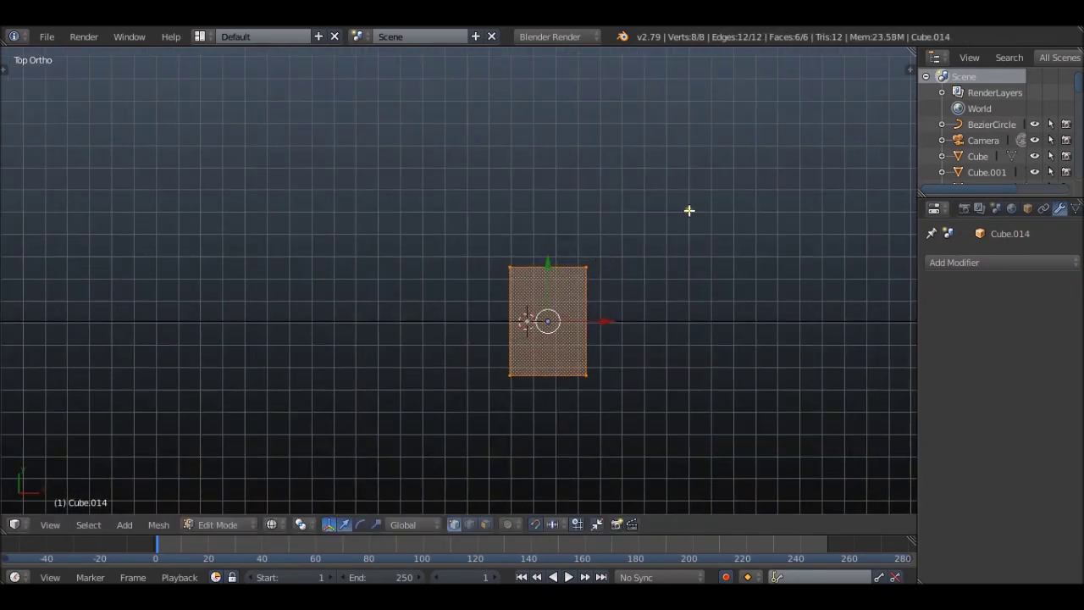
- Shift the block's geometry along Y and slant it into a parallelogram
key(g)
key(y)
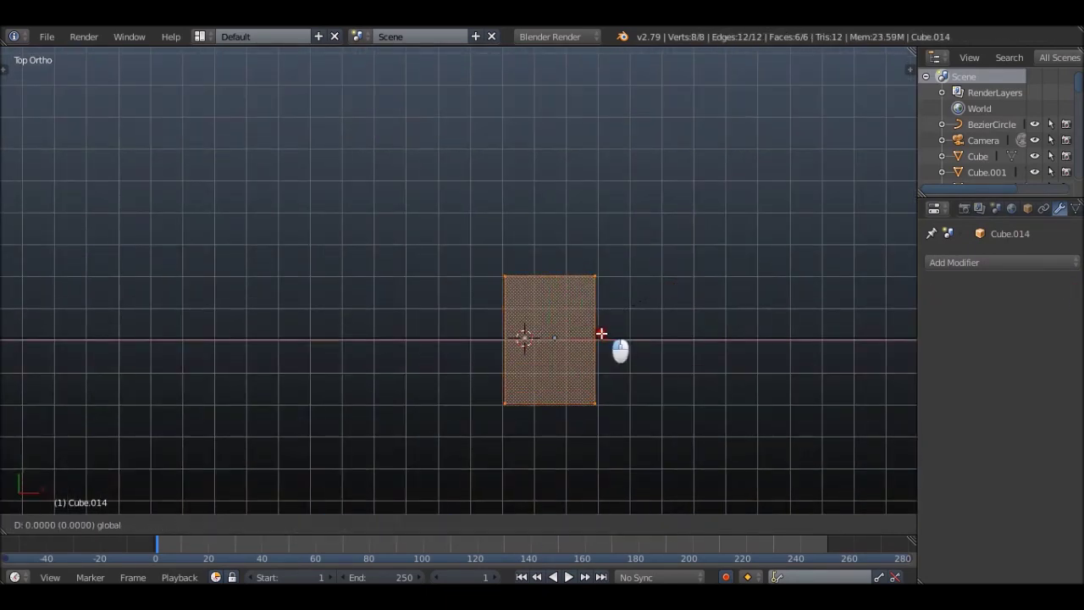
key(Escape)
right_click(551, 276)
key(Escape)
scroll(593, 276, down, 1)
scroll(546, 291, up, 1)
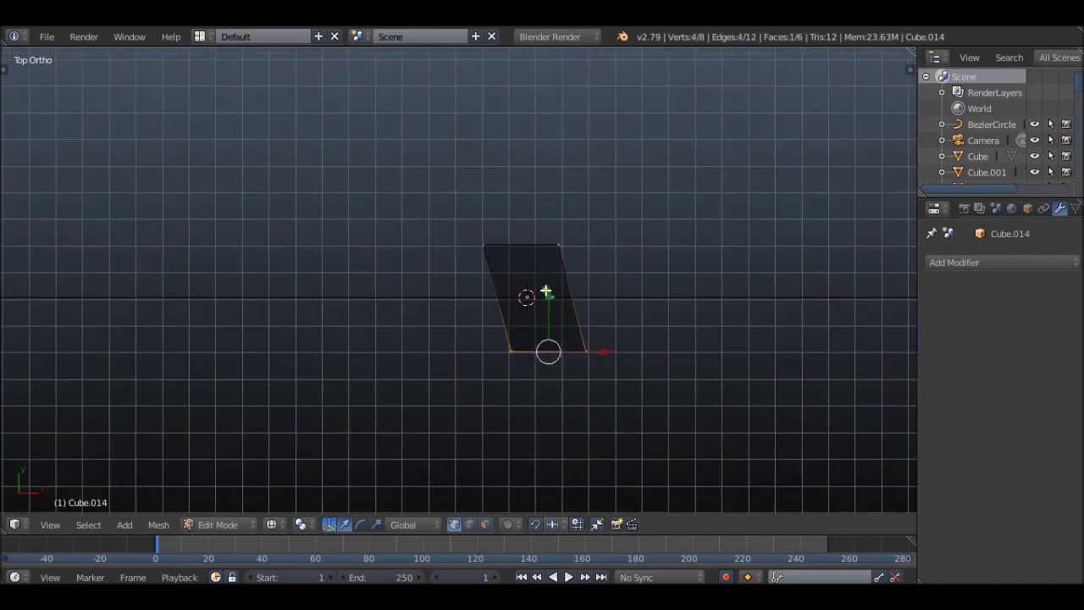
- Delete the duplicated copy and bevel the slanted block, checking it in solid front view
key(a)
scroll(512, 246, down, 3)
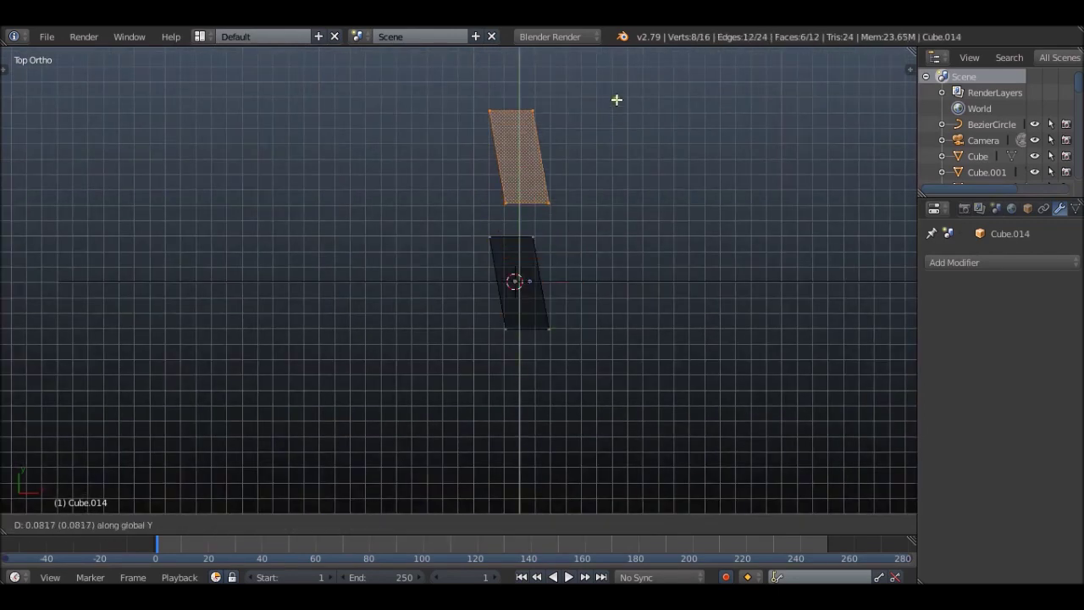
key(x)
click(474, 269)
middle_drag(474, 270, 533, 325)
key(z)
key(KP_1)
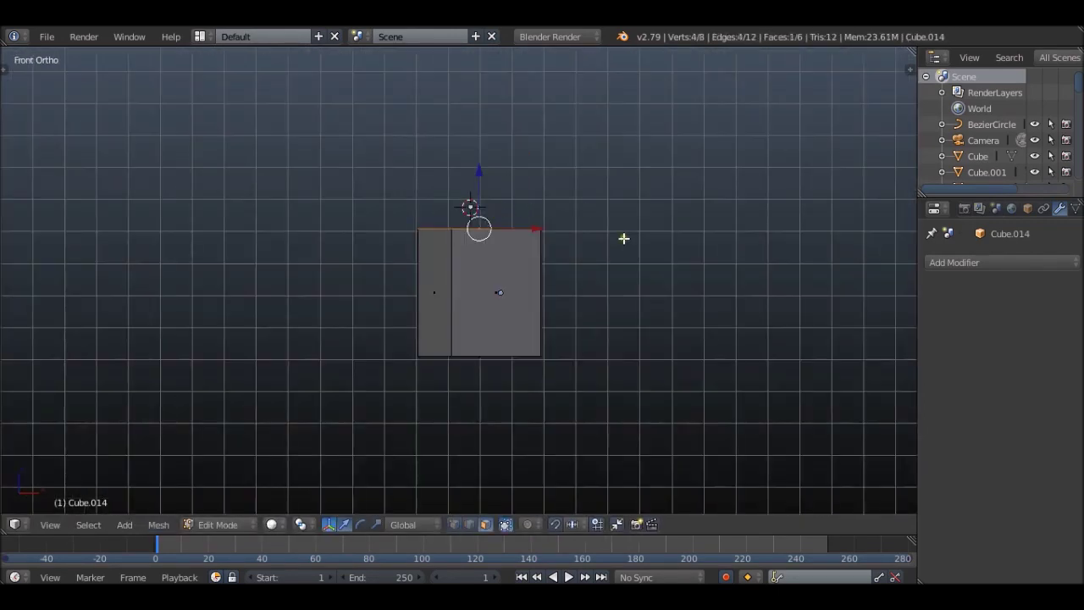
click(804, 393)
middle_drag(804, 393, 480, 312)
key(KP_7)
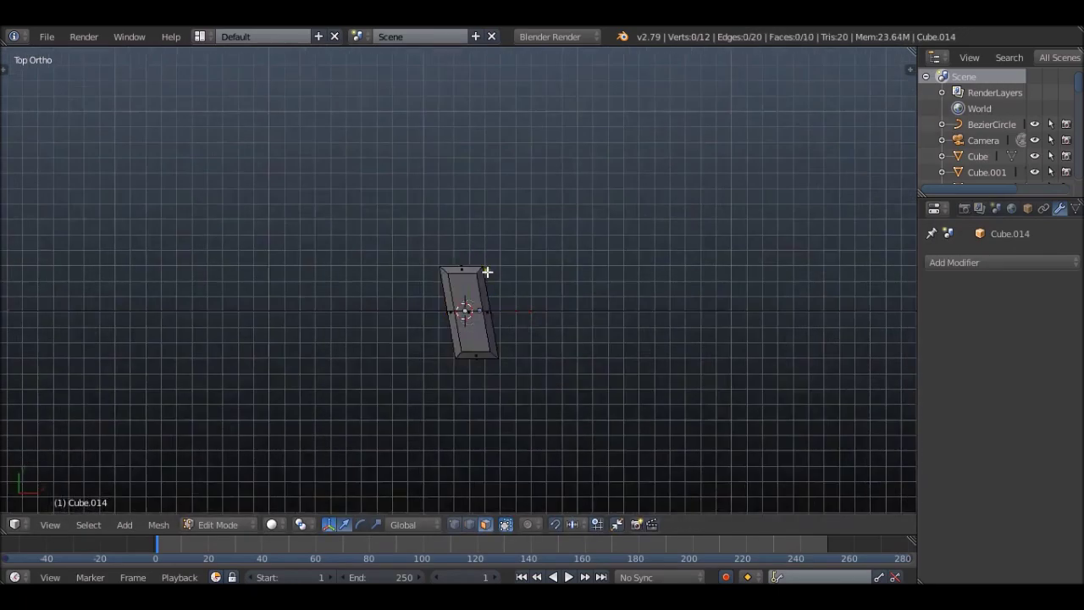
- Duplicate the beveled block above the original and mirror the copy
key(shift+d)
click(585, 212)
click(158, 524)
click(345, 348)
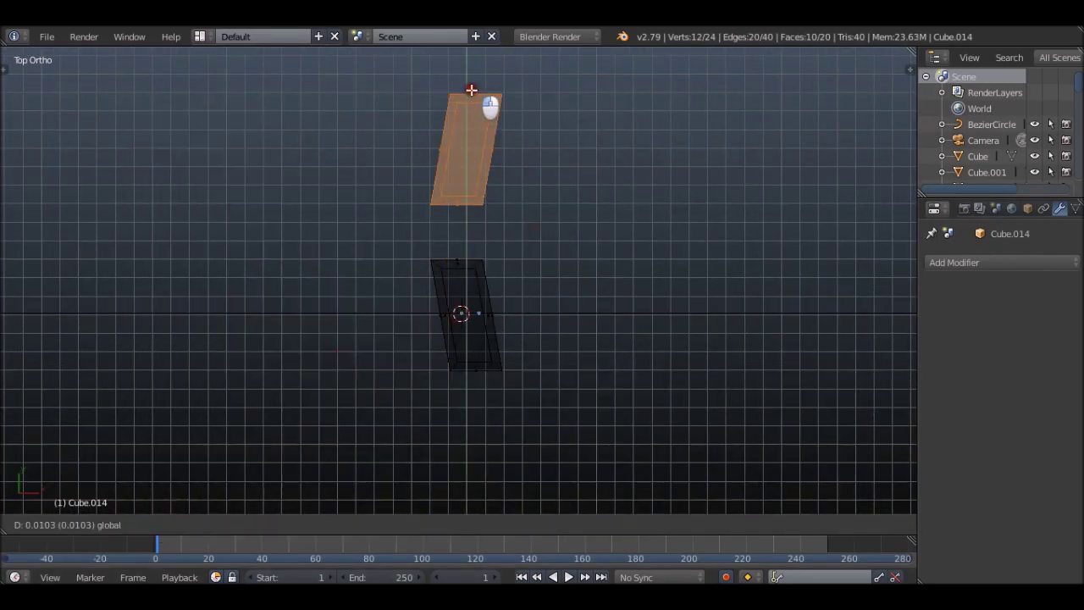
scroll(462, 224, down, 5)
scroll(462, 224, up, 2)
key(Tab)
key(Tab)
scroll(465, 226, up, 4)
- Add a small cube between the slanted pieces
key(shift+a)
click(421, 196)
key(s)
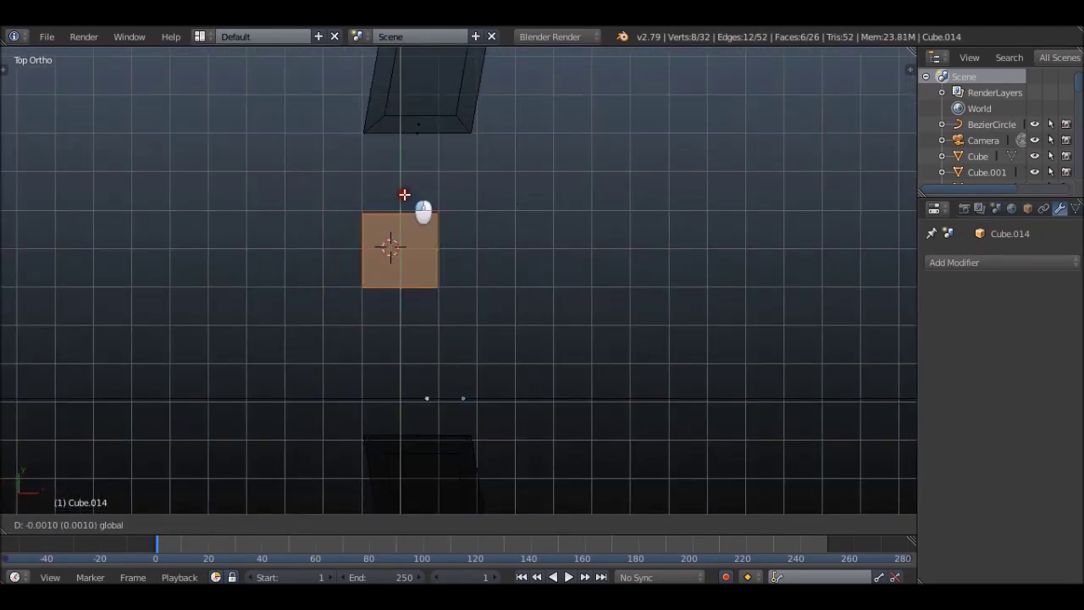
scroll(458, 251, down, 3)
- Move the small cube along Y and stretch it between the angled bars
key(ctrl+Tab)
key(a)
key(a)
key(c)
click(423, 237)
key(g)
key(y)
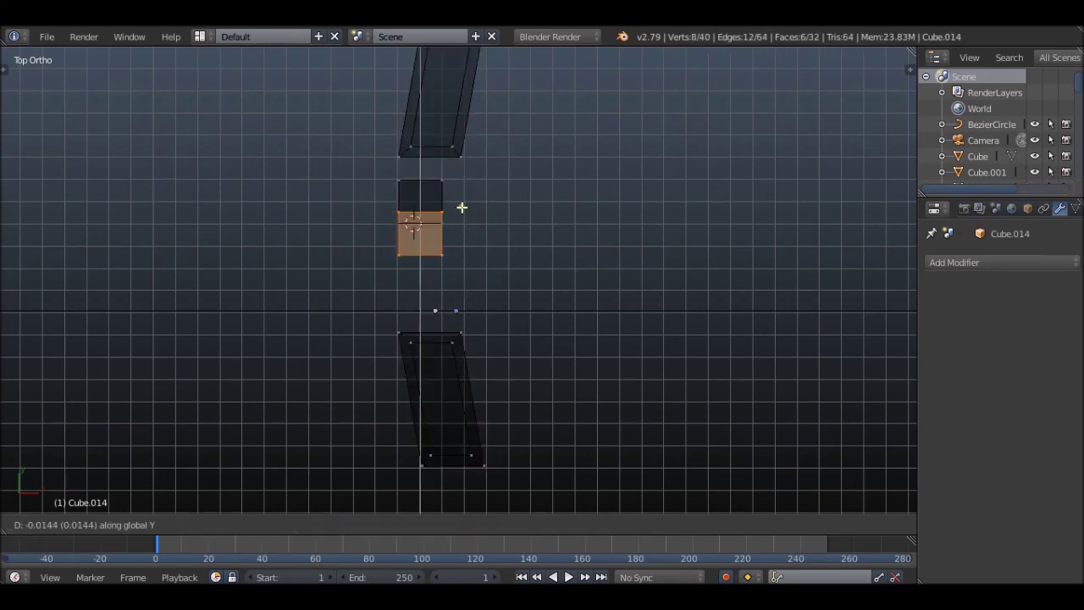
scroll(480, 208, up, 1)
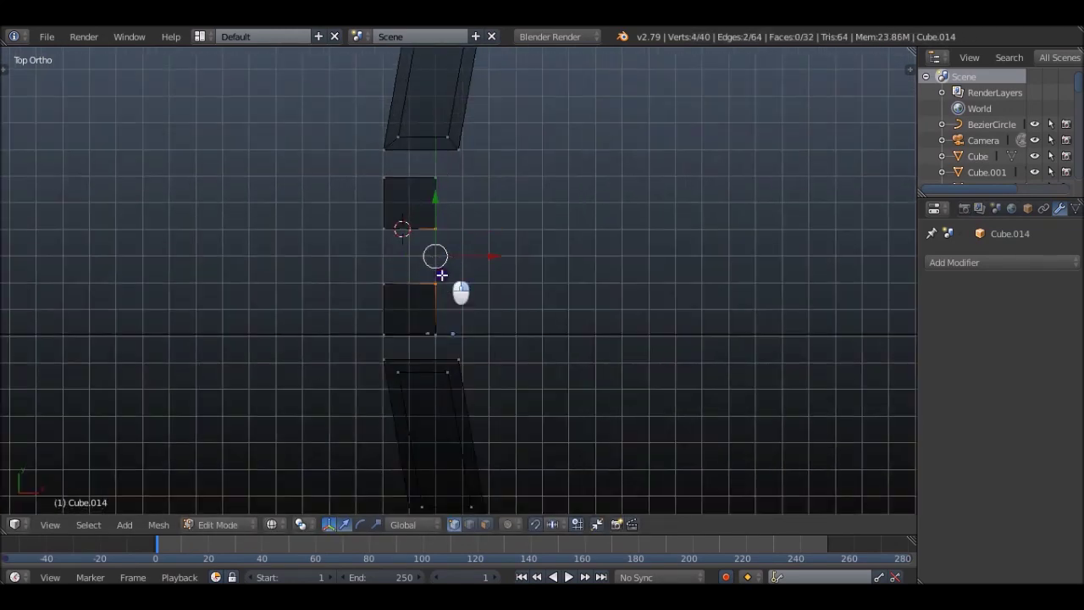
click(540, 218)
- Extrude the cube's side face twice and scale the end along Y into a tapered plate
scroll(438, 278, up, 1)
click(438, 278)
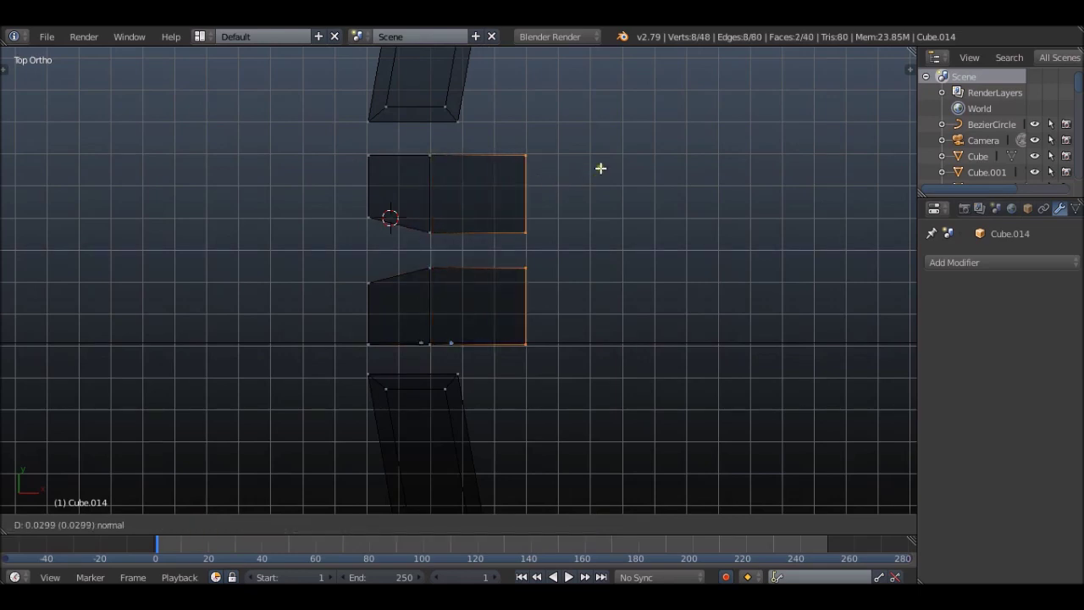
click(570, 164)
key(e)
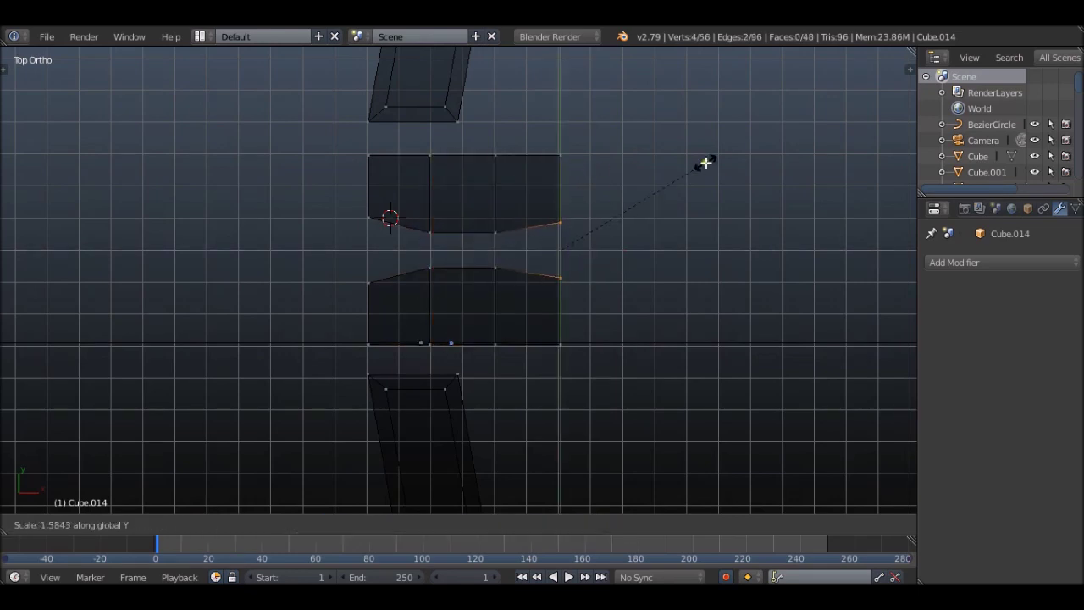
click(706, 163)
scroll(472, 279, down, 3)
- Duplicate both angled pieces and shift the copies along X to the other end
key(c)
drag(467, 305, 467, 102)
key(shift+d)
key(x)
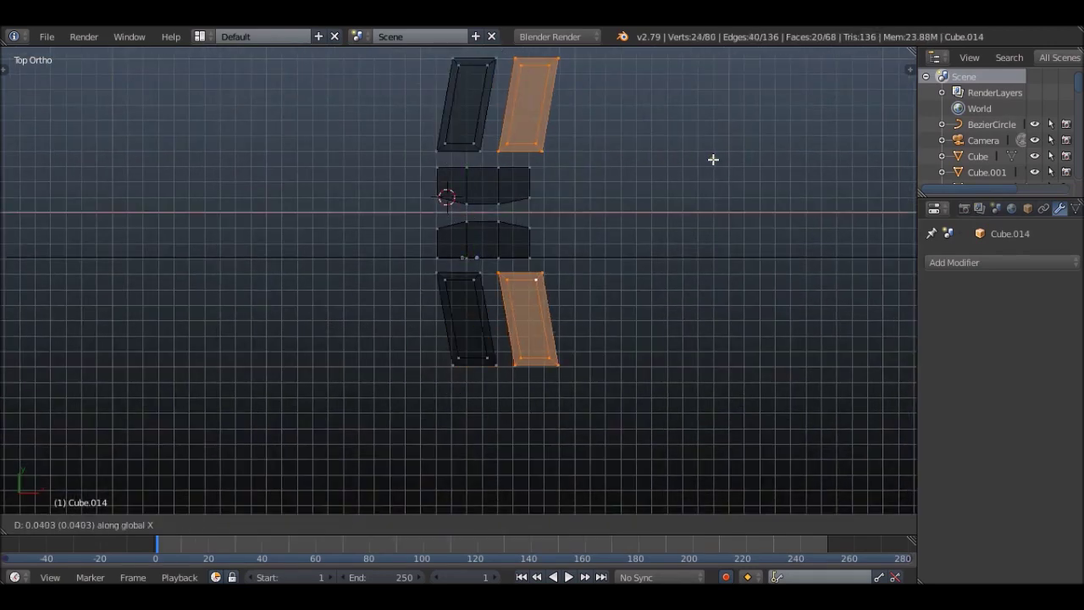
right_click(535, 172)
scroll(538, 216, up, 2)
- Select an edge loop on the tread piece, then return to Object Mode in Top Ortho
click(550, 239)
key(z)
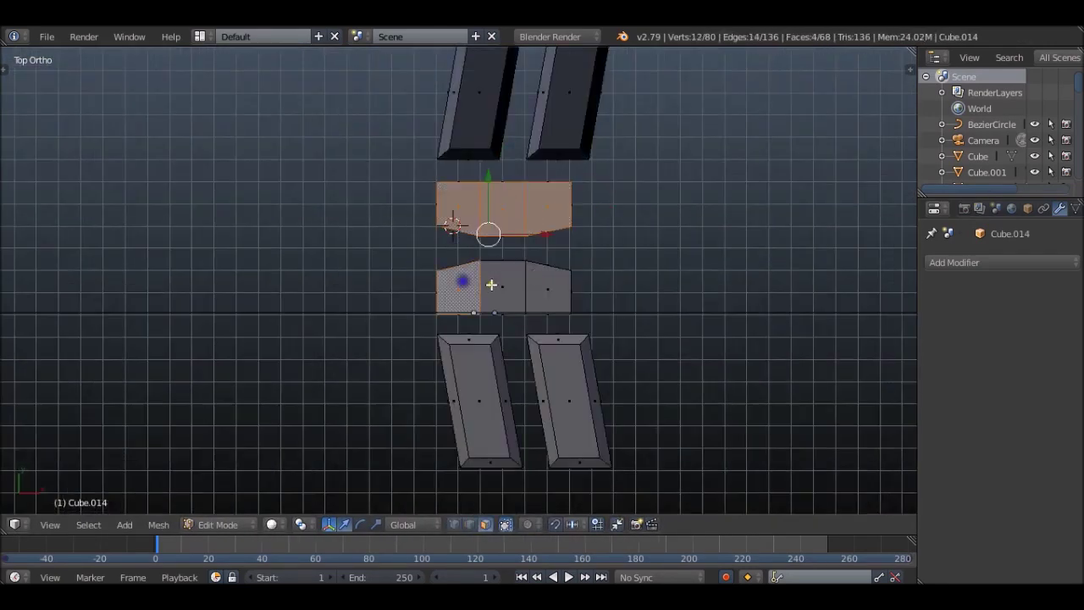
key(ctrl+Tab)
click(542, 244)
alt+right_click(508, 222)
middle_drag(543, 245, 546, 187)
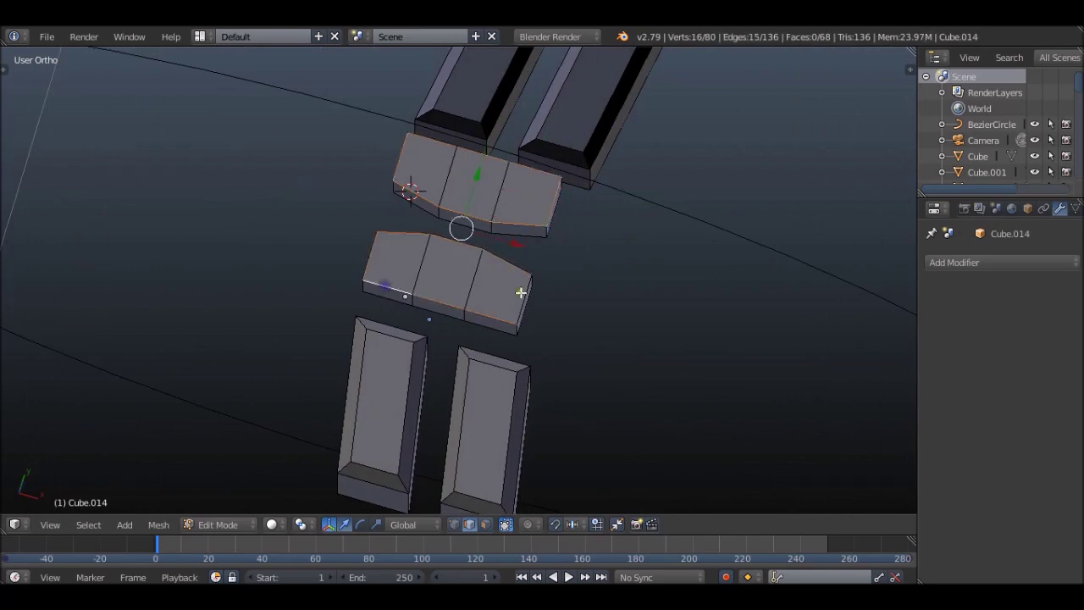
key(KP_7)
key(Tab)
scroll(593, 212, down, 3)
click(161, 525)
mouse_move(178, 435)
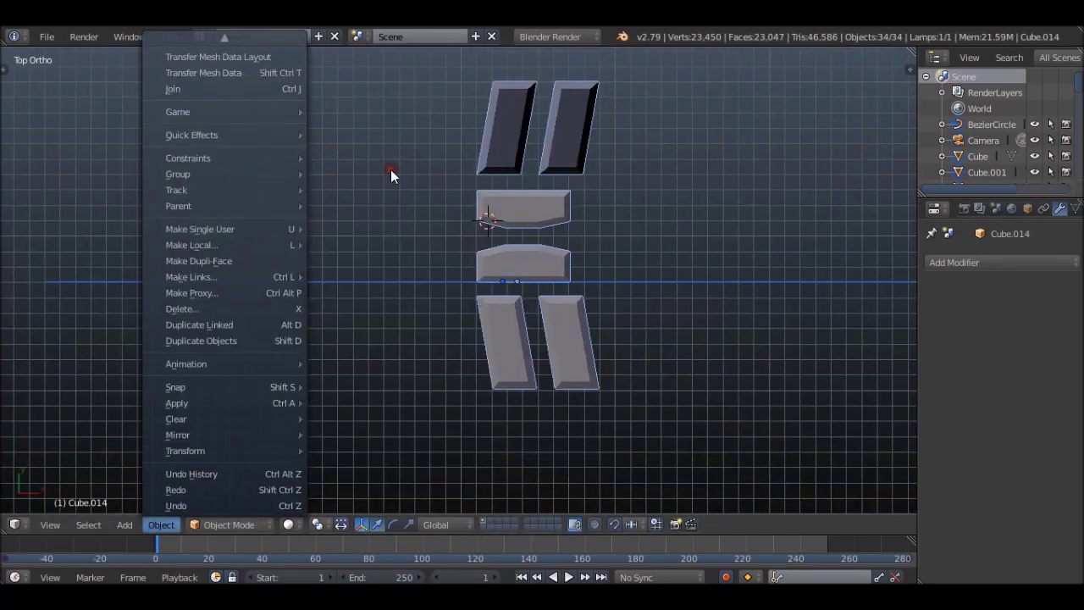
- Add an Array modifier repeating the tread block at 1.2 offset
click(954, 262)
click(750, 294)
scroll(492, 257, down, 3)
middle_drag(491, 256, 494, 284)
key(KP_7)
scroll(494, 284, up, 2)
- Circle-select the middle tread faces in Edit Mode and check them from the front
key(Tab)
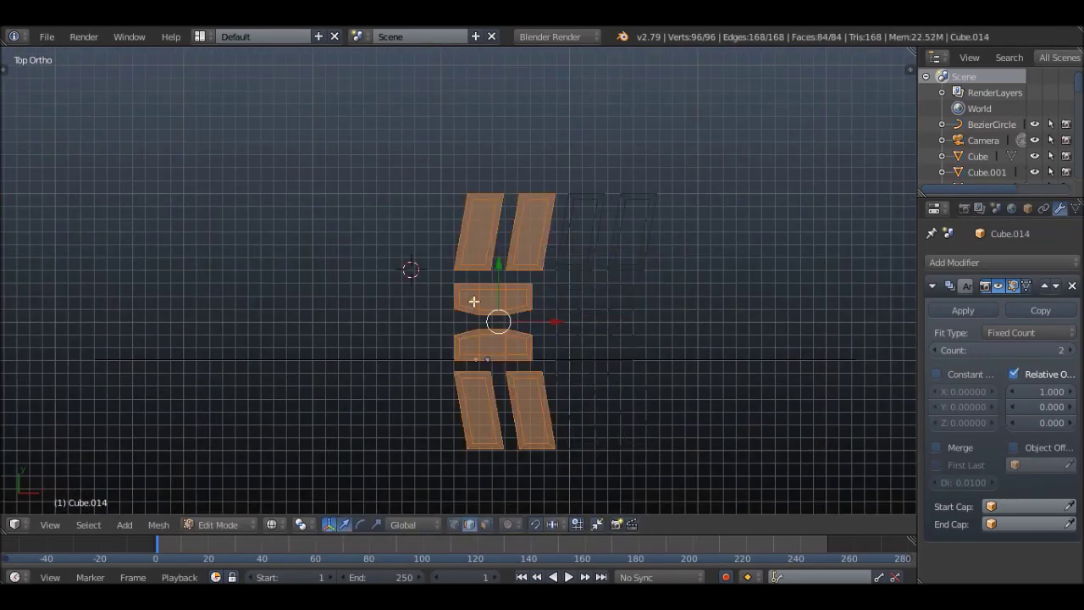
key(a)
key(c)
drag(460, 318, 501, 317)
key(KP_1)
key(Escape)
mouse_move(575, 311)
middle_down()
mouse_move(516, 341)
mouse_move(533, 346)
middle_up()
key(KP_1)
key(Tab)
- Bend the arrayed row into a ring with a -324° Simple Deform Bend around the Bezier circle
scroll(460, 274, up, 3)
key(KP_7)
scroll(404, 315, down, 3)
middle_drag(404, 314, 495, 244)
key(KP_1)
click(955, 262)
click(733, 497)
scroll(466, 254, up, 3)
click(978, 440)
drag(1029, 510, 1050, 510)
drag(904, 519, 1081, 511)
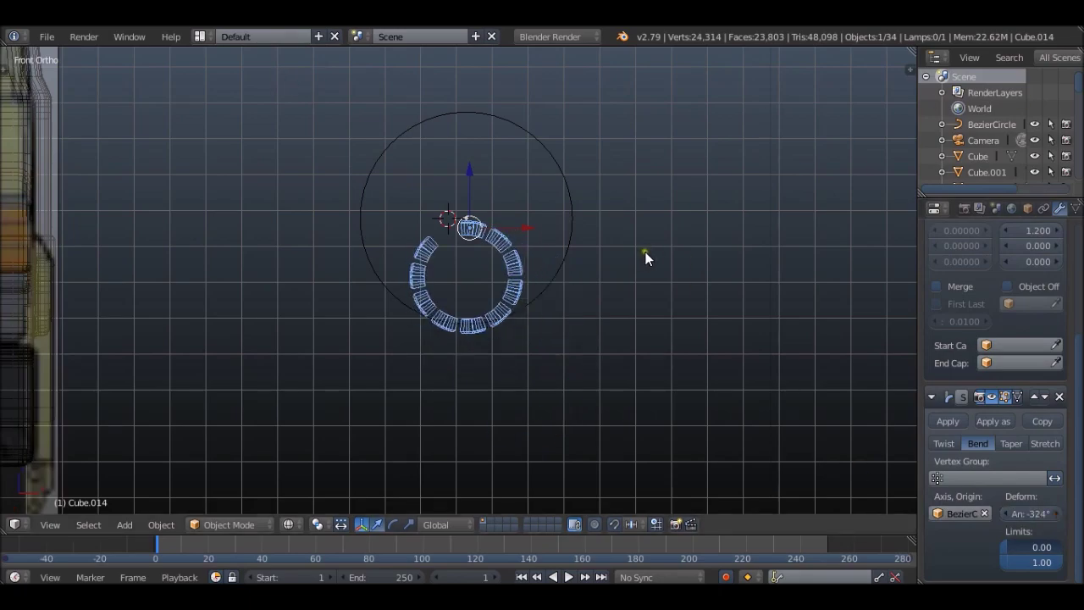
key(KP_7)
- Rotate the tread ring to face sideways and view the truck reference from the side
key(r)
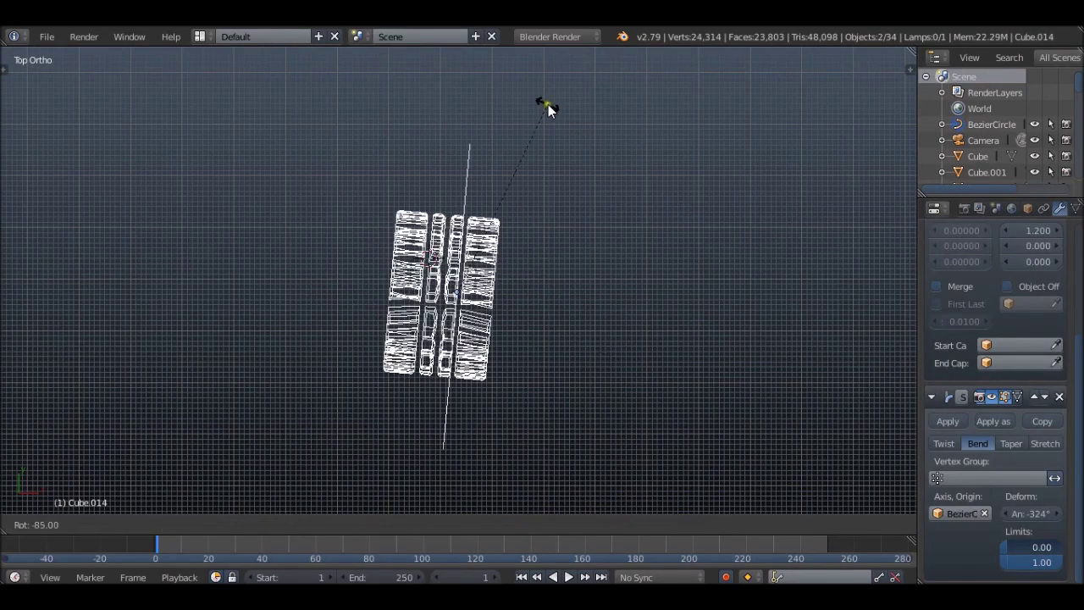
click(575, 135)
key(KP_3)
scroll(582, 243, up, 3)
scroll(475, 254, up, 2)
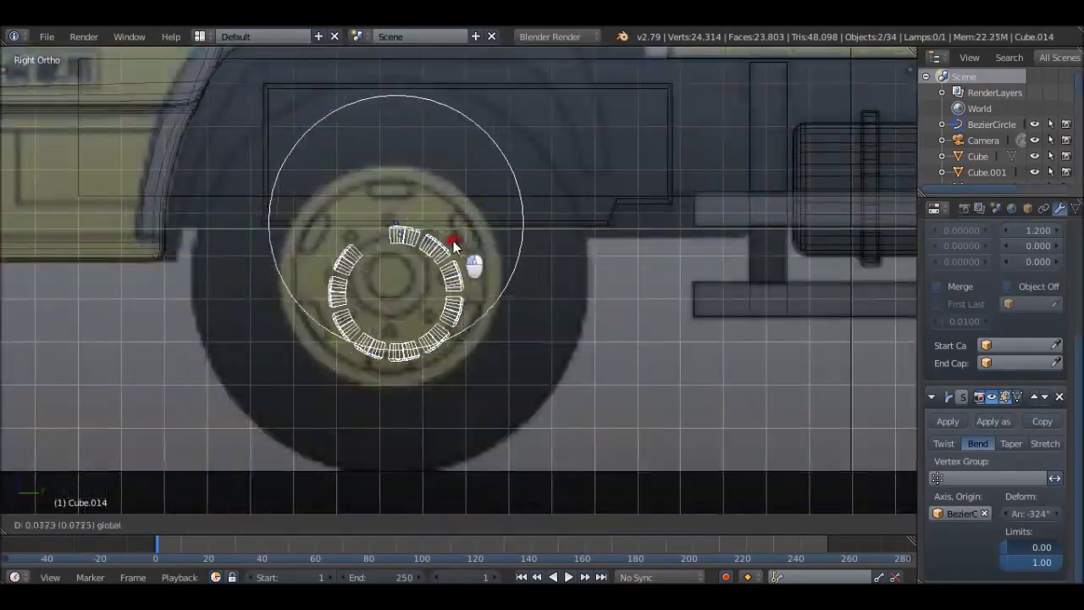
- Reselect the tread ring and set the array's tread block spacing to 1.2
click(455, 274)
click(398, 356)
click(1058, 294)
scroll(1039, 292, down, 3)
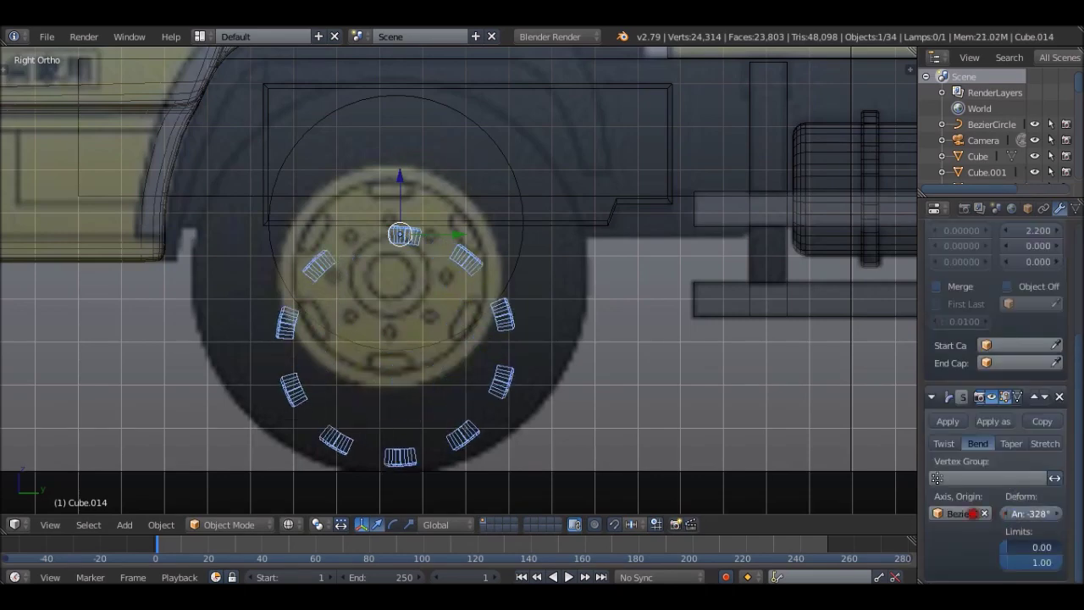
click(1010, 232)
scroll(1008, 280, up, 4)
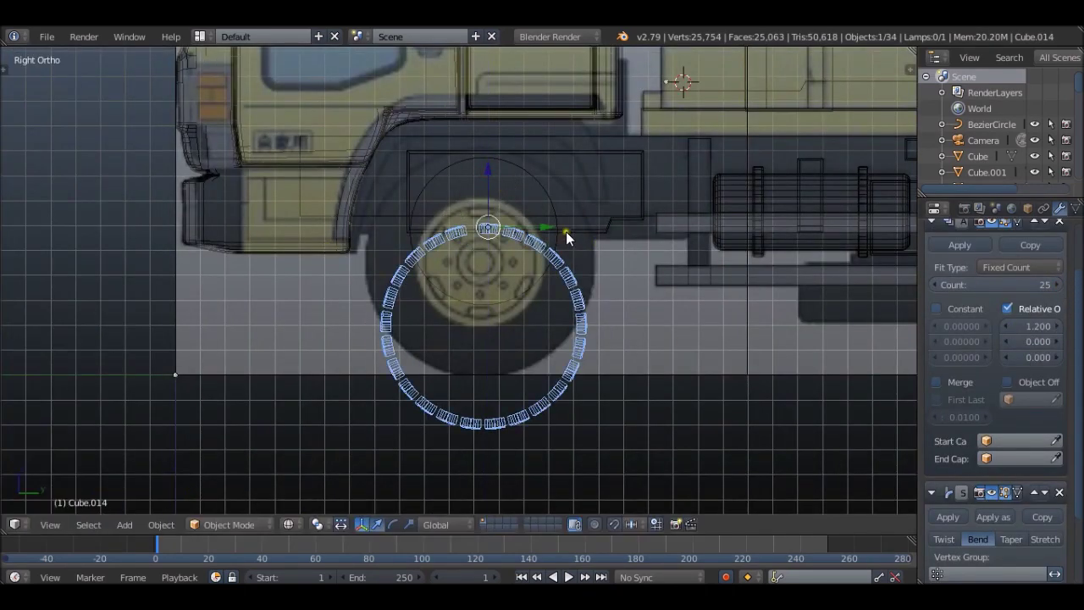
- Raise the tread ring up onto the front wheel
drag(488, 174, 487, 129)
scroll(487, 128, up, 1)
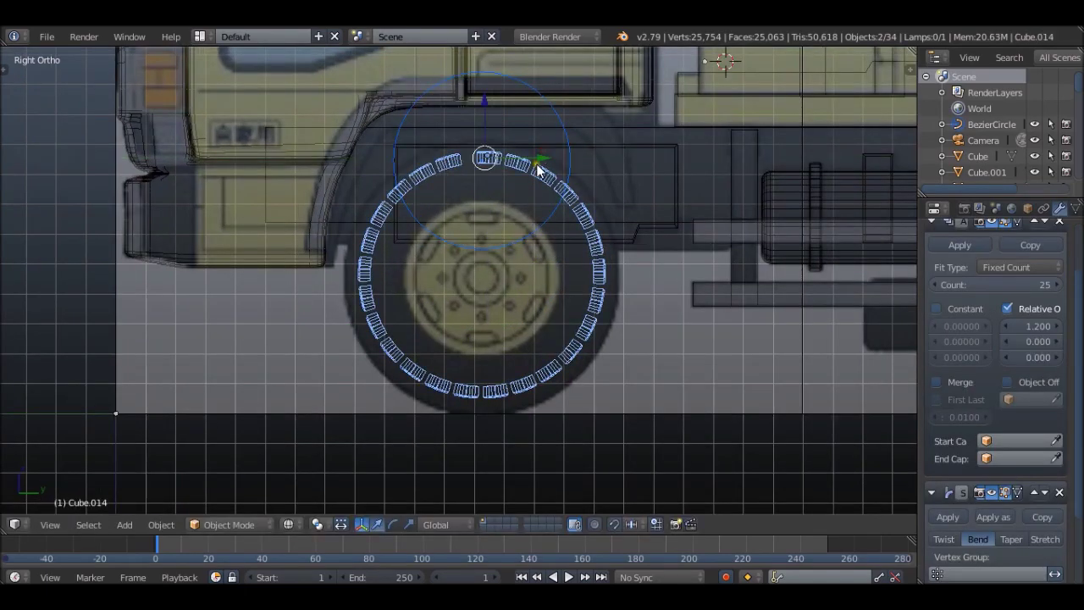
scroll(999, 407, down, 3)
drag(1030, 513, 1026, 514)
scroll(1057, 238, up, 3)
drag(483, 102, 485, 94)
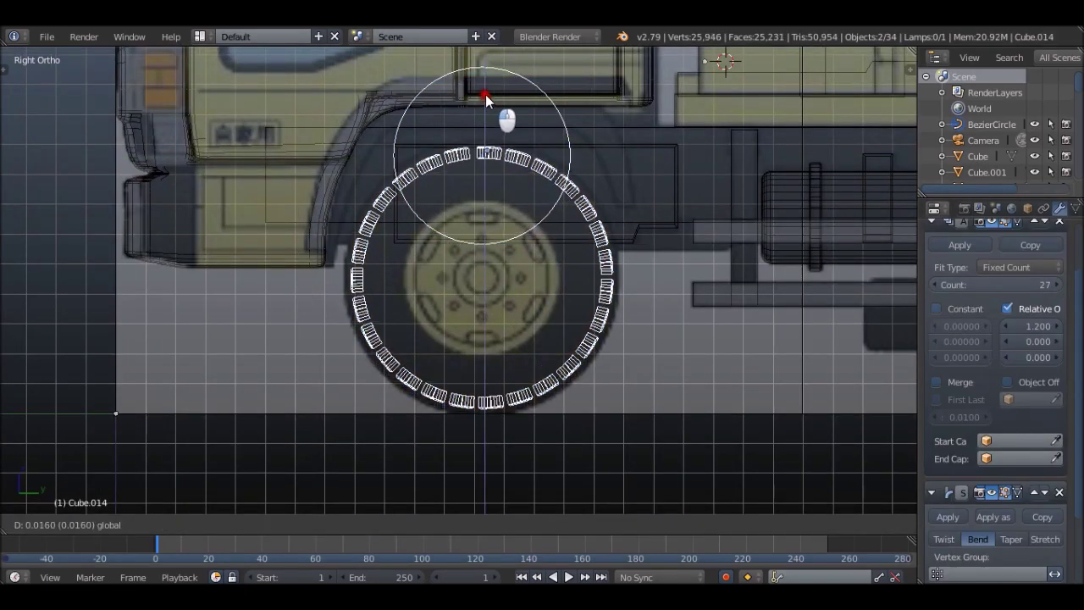
middle_drag(485, 94, 611, 266)
key(KP_7)
key(KP_3)
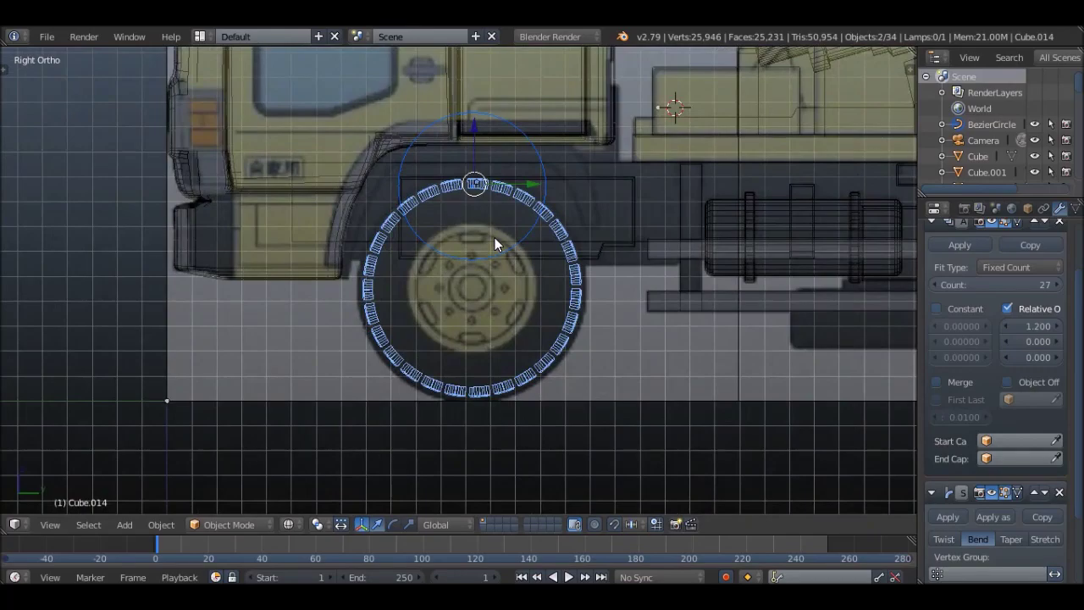
- Shift the ring's mesh along the Z axis in Edit Mode to line it up with the wheel
key(Tab)
scroll(495, 237, up, 5)
key(g)
key(z)
key(Tab)
scroll(508, 195, down, 5)
middle_drag(508, 195, 560, 220)
key(KP_3)
scroll(477, 193, up, 2)
- Widen the tread spacing to a 1.3 offset, then place the ring on the truck's side and scale it across the tyre
click(1056, 327)
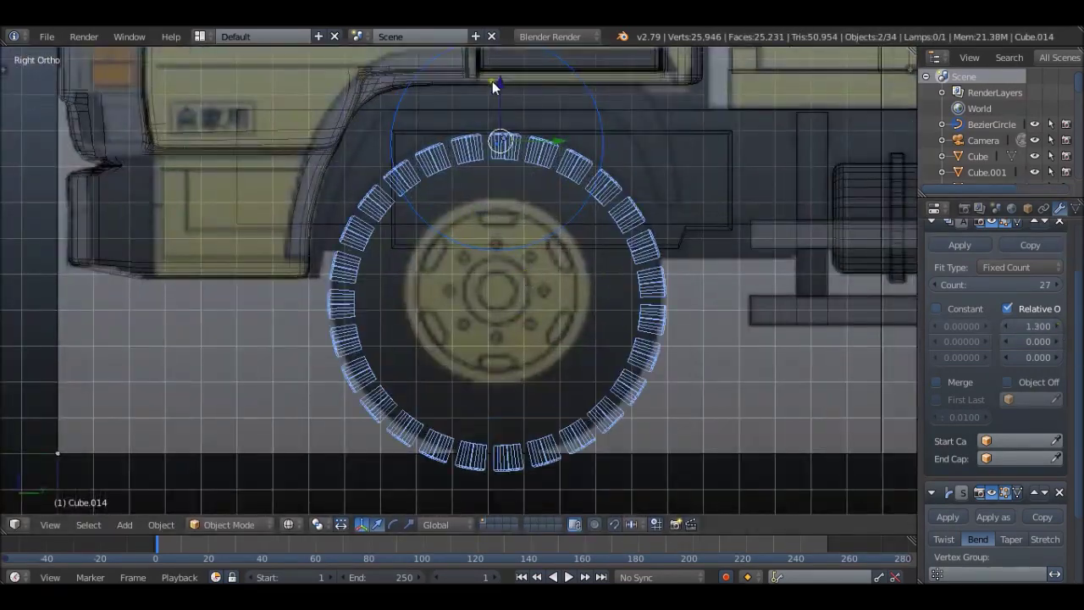
key(KP_1)
scroll(617, 163, down, 3)
key(g)
click(438, 164)
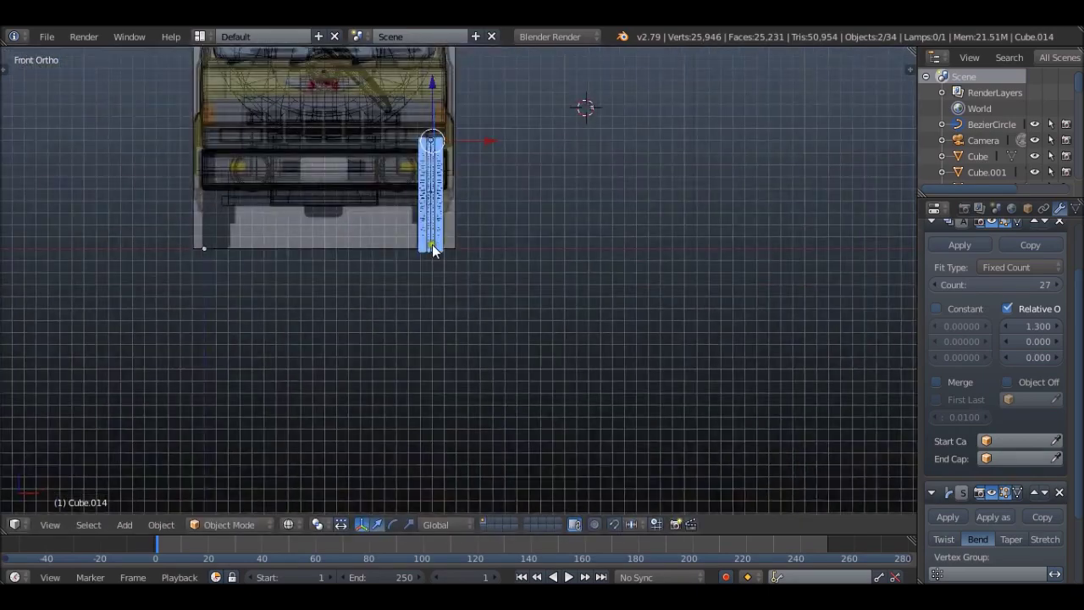
scroll(469, 140, up, 3)
key(g)
click(466, 133)
key(s)
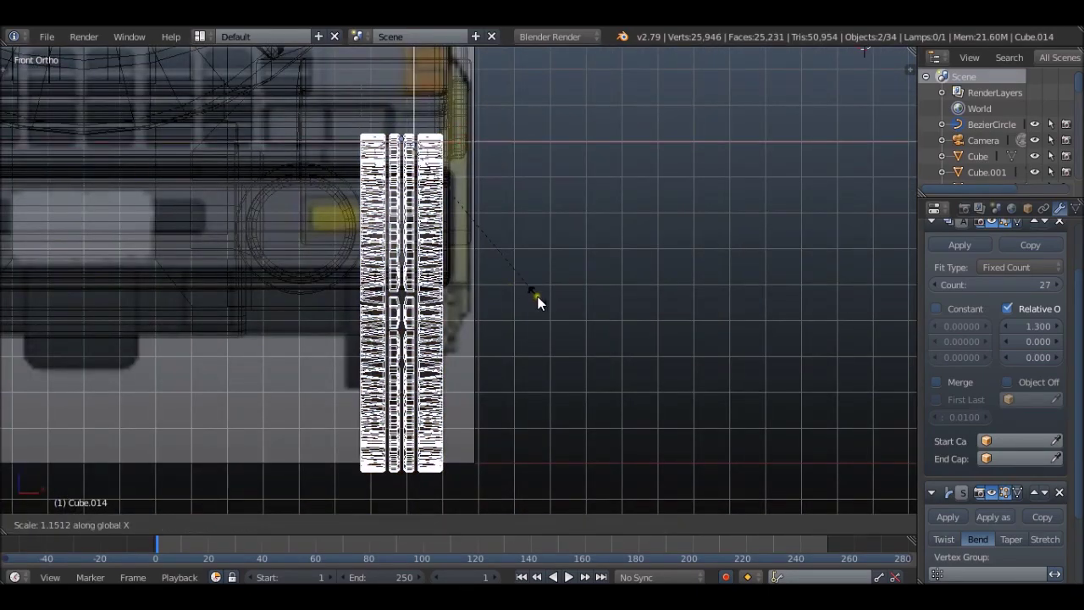
click(534, 298)
- Apply the curve bend and array modifiers so the 27-block tread ring becomes permanent geometry
middle_drag(535, 297, 618, 262)
key(KP_3)
key(z)
scroll(394, 305, down, 2)
scroll(394, 262, up, 3)
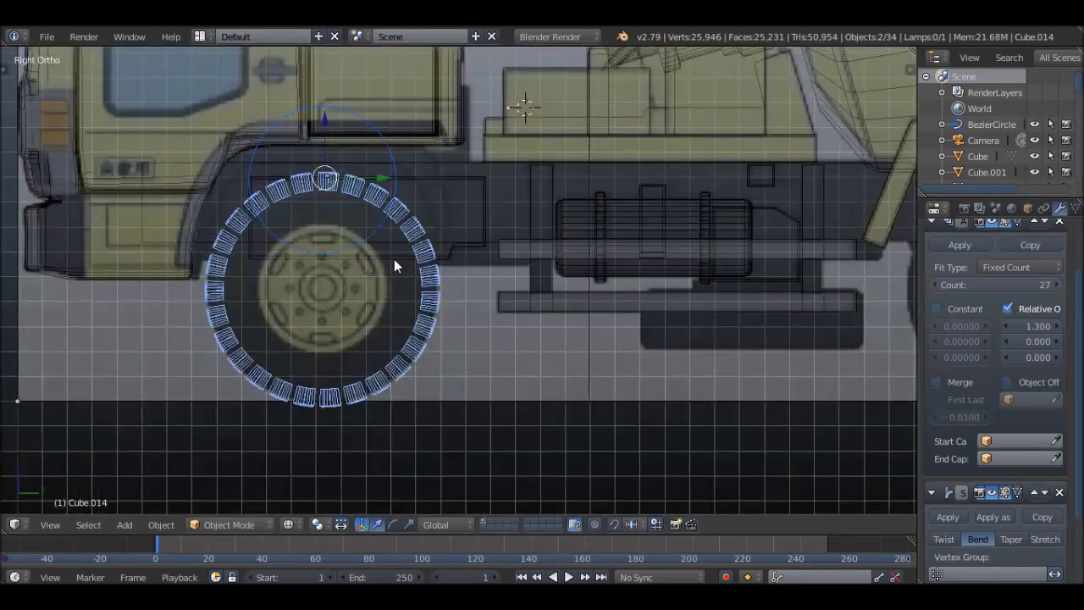
scroll(551, 286, down, 4)
scroll(275, 255, up, 5)
scroll(274, 255, up, 5)
scroll(363, 222, down, 5)
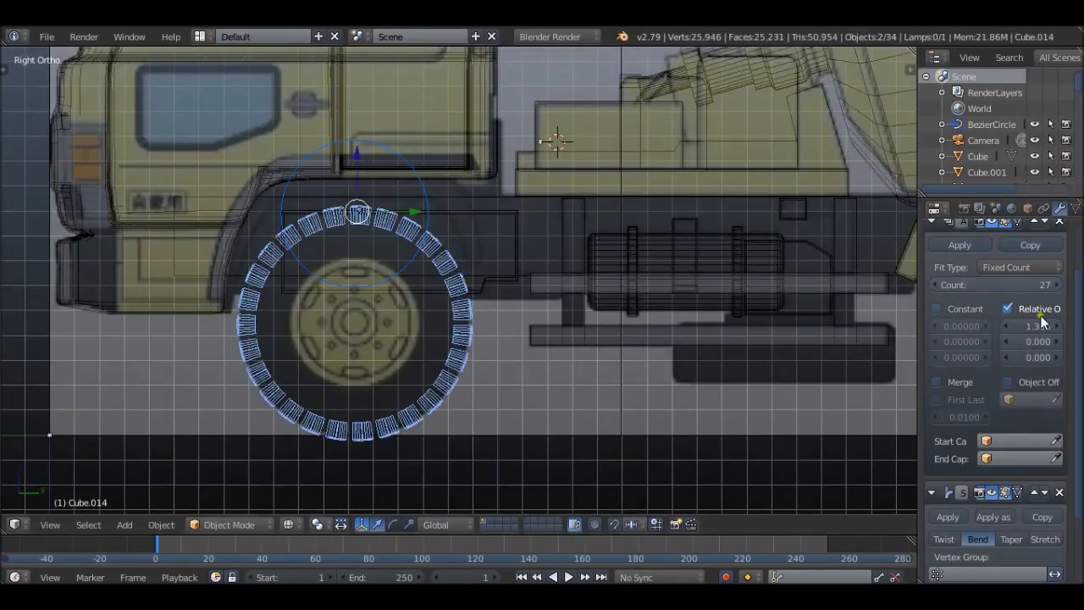
scroll(997, 548, down, 3)
click(949, 453)
click(949, 278)
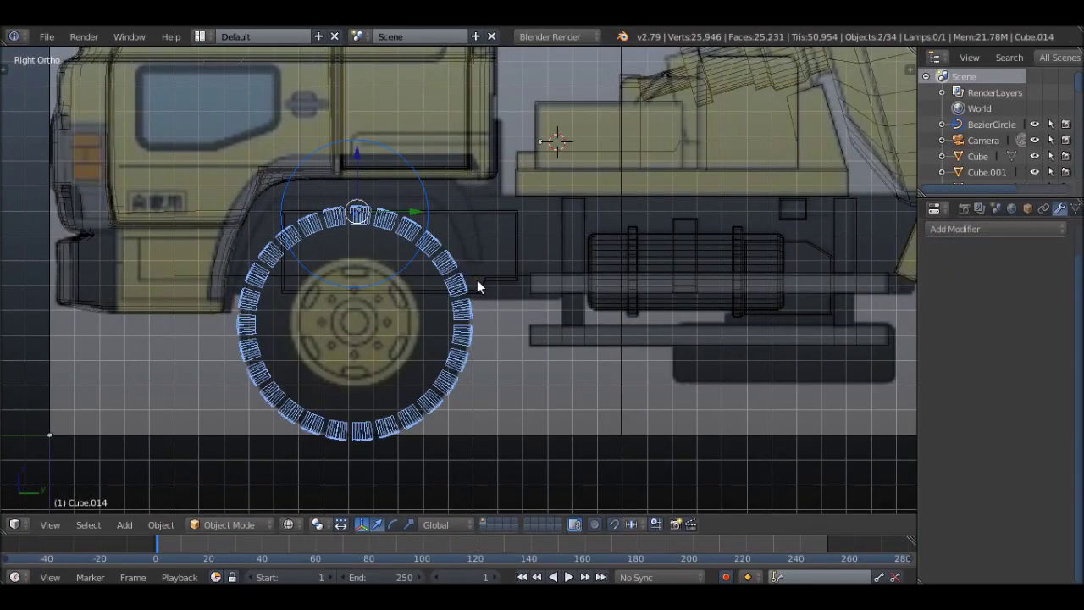
middle_drag(449, 348, 423, 270)
- Select the tyre cylinder inside the tread ring from the side view and bevel its selected edges
key(KP_3)
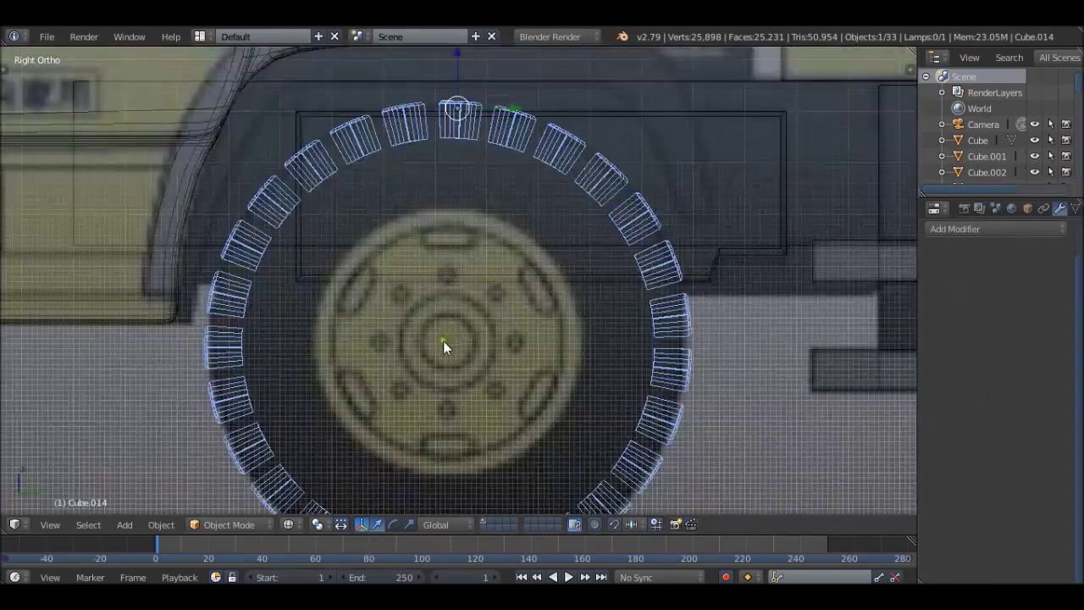
right_click(444, 340)
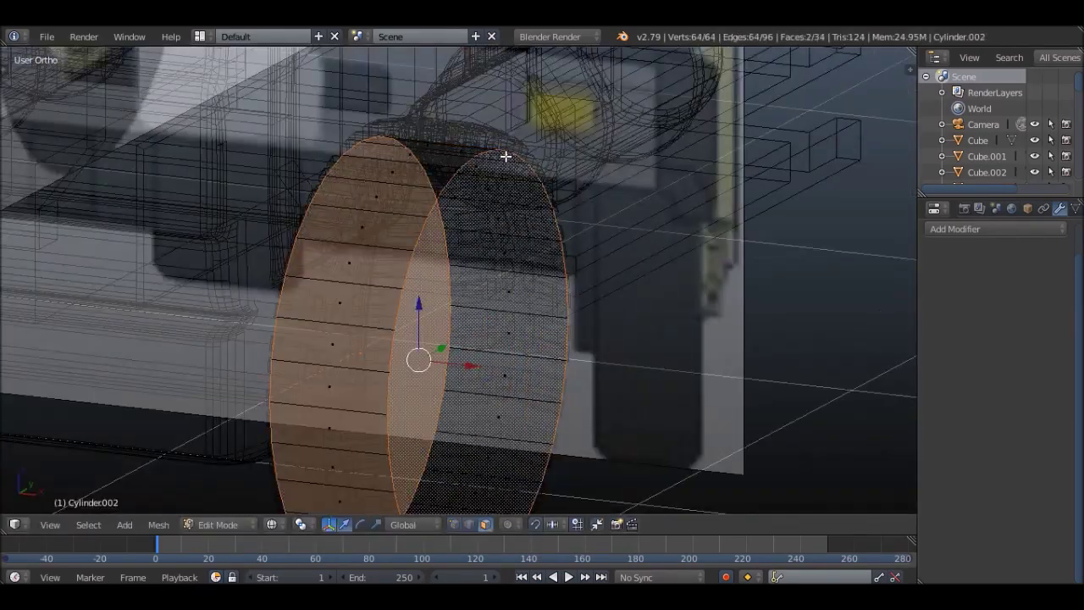
key(ctrl+b)
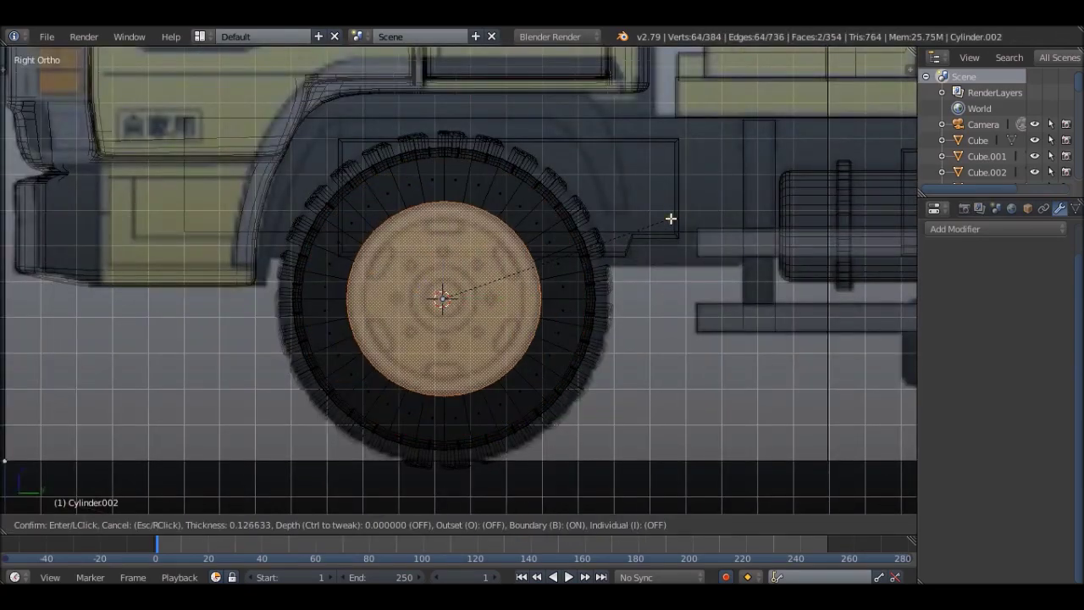
- Scale the selection to set the tyre's width, checking it from the top view
key(KP_7)
key(s)
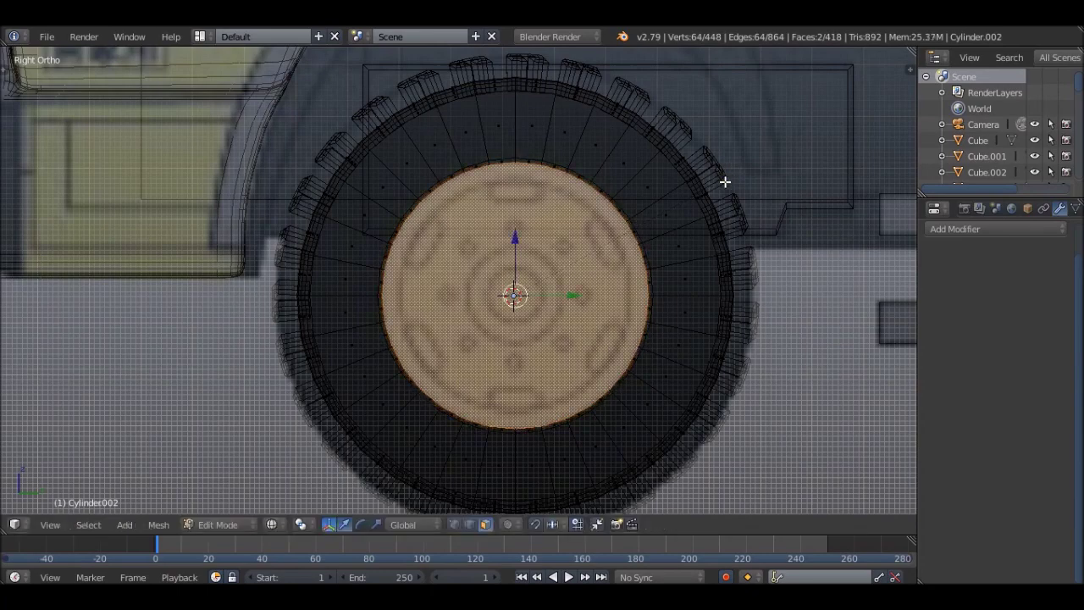
key(KP_7)
click(739, 167)
key(KP_3)
- Inset the tyre's side face into a rim ring, then inset the inner disc into a small hub circle
key(i)
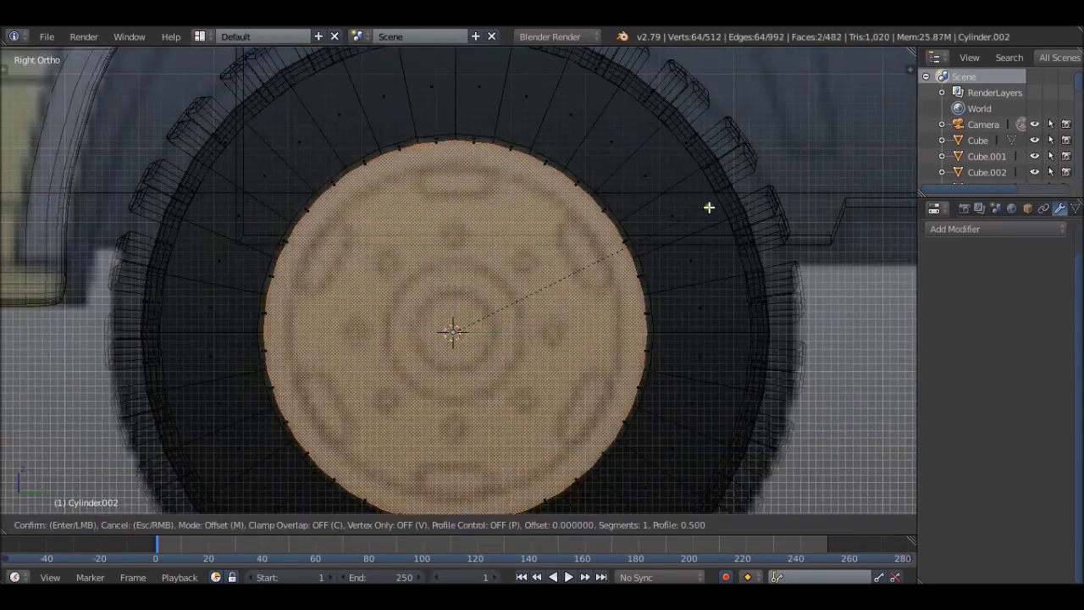
click(709, 206)
click(753, 200)
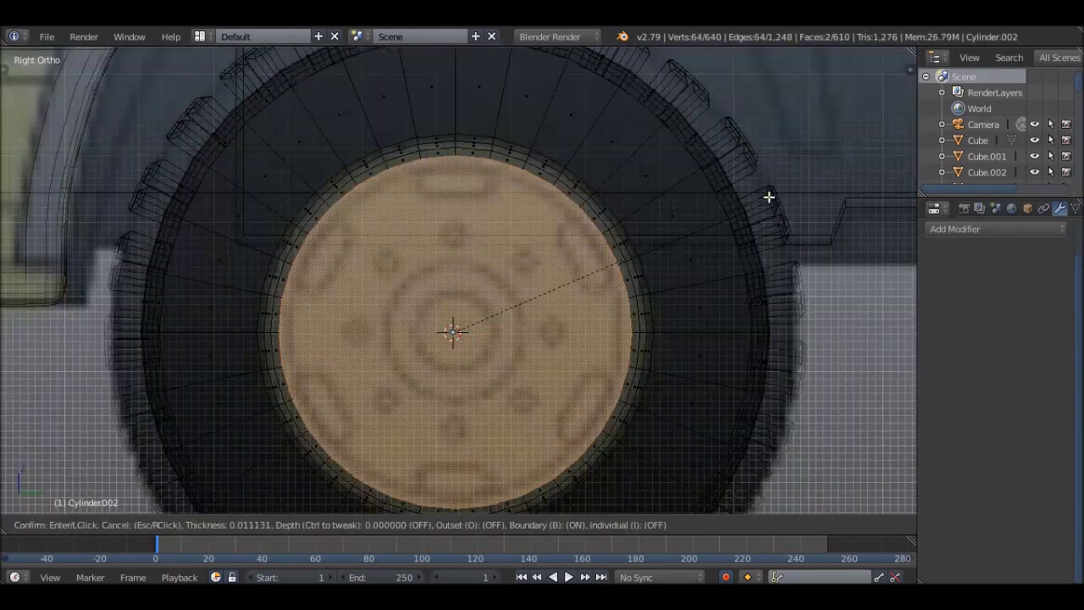
key(i)
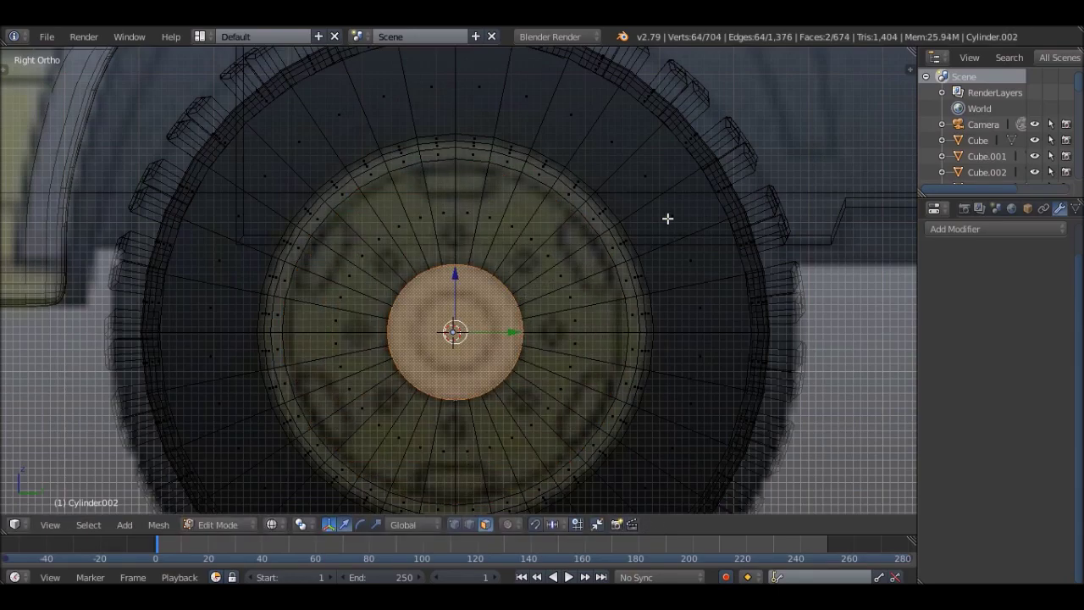
key(e)
click(668, 218)
- Scale the hub along X, extrude it outward, and slide the new edge loop
key(KP_7)
key(s)
key(x)
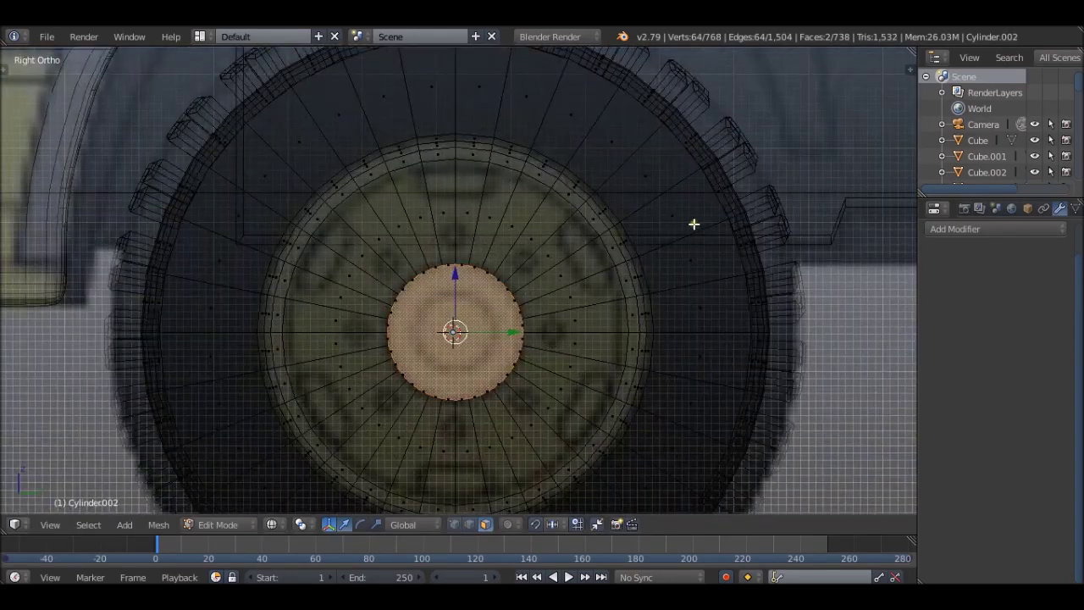
key(e)
key(z)
key(Tab)
mouse_move(673, 225)
middle_down()
mouse_move(554, 286)
mouse_move(563, 252)
mouse_move(845, 336)
mouse_move(856, 327)
middle_up()
key(Tab)
click(559, 249)
- Select the hub's inner ring edge loop
key(KP_7)
key(z)
mouse_move(574, 151)
middle_down()
mouse_move(443, 229)
mouse_move(540, 232)
mouse_move(611, 319)
middle_up()
scroll(526, 245, up, 5)
right_click(513, 243)
alt+right_click(514, 243)
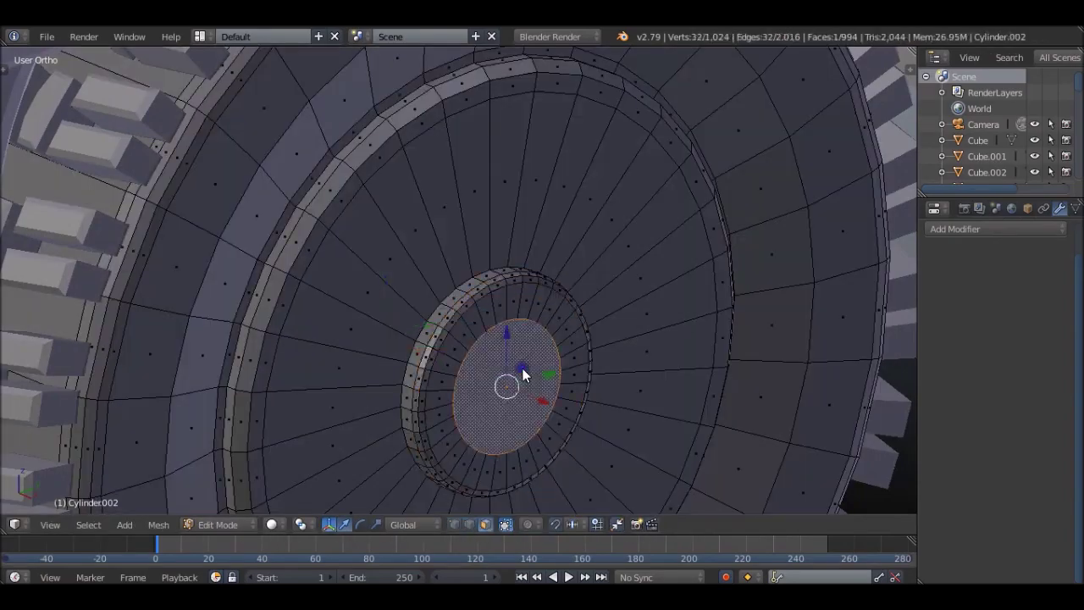
- Bevel the selected hub loop with extra segments to form concentric rings
middle_drag(523, 375, 489, 431)
key(z)
key(KP_7)
middle_drag(706, 297, 610, 293)
key(KP_7)
key(z)
key(ctrl+b)
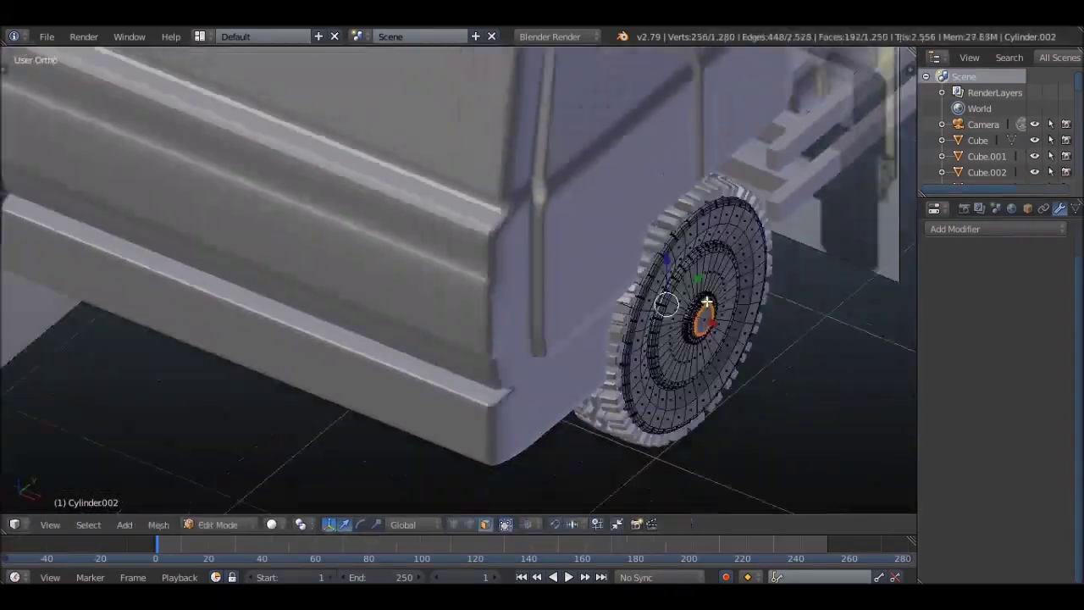
scroll(614, 245, up, 4)
scroll(700, 220, down, 1)
key(KP_3)
key(z)
key(z)
key(z)
- Grow the hub selection into a disc and add a new cylinder mesh at the wheel's centre
key(Tab)
key(ctrl+KP_Add)
key(ctrl+KP_Add)
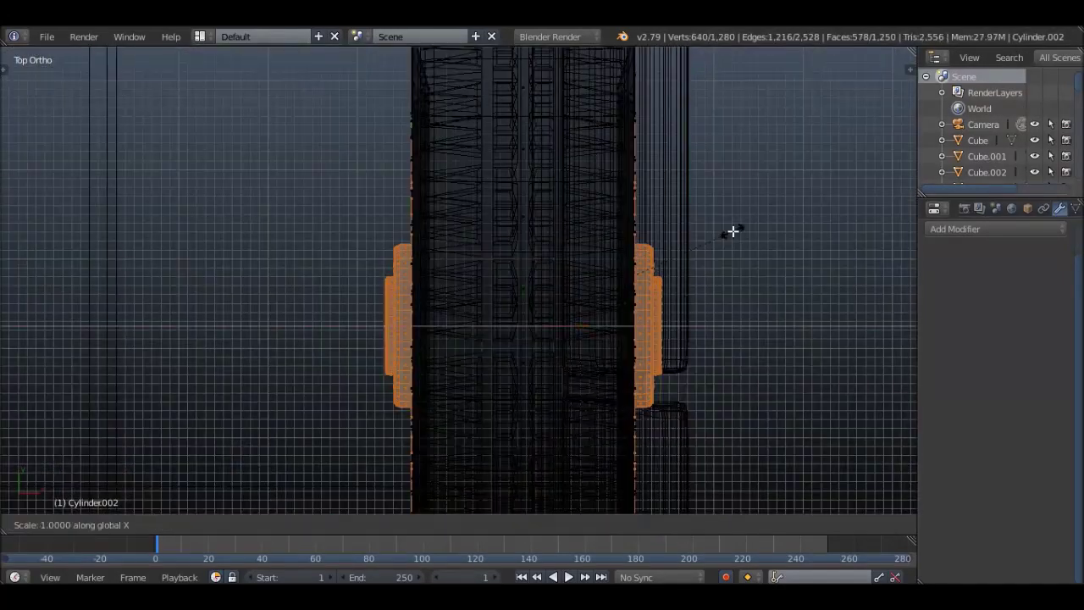
scroll(644, 246, up, 2)
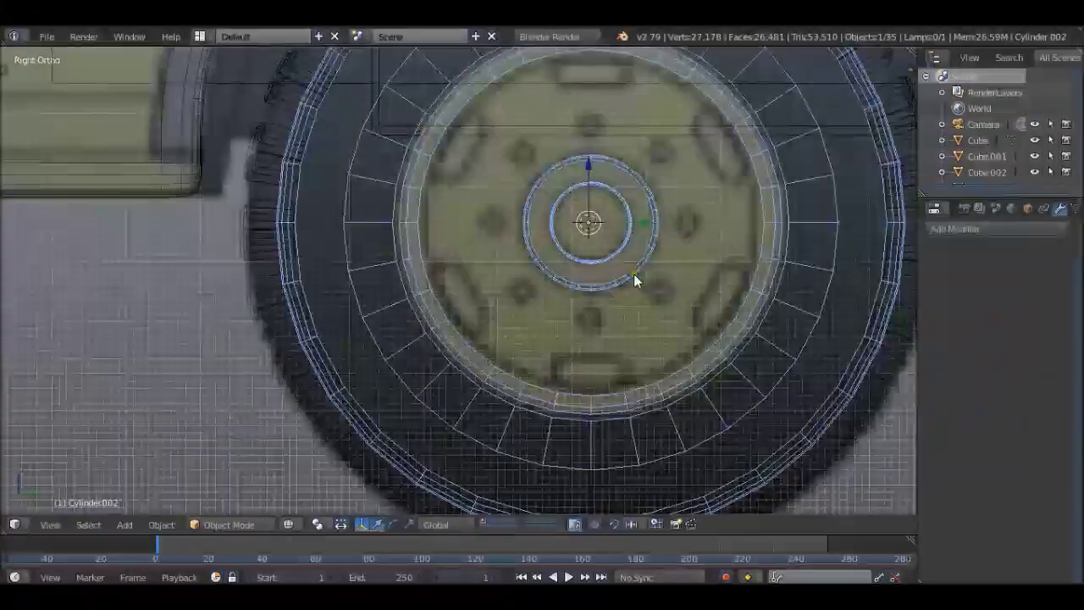
scroll(604, 220, up, 1)
scroll(618, 229, up, 2)
key(shift+a)
click(644, 258)
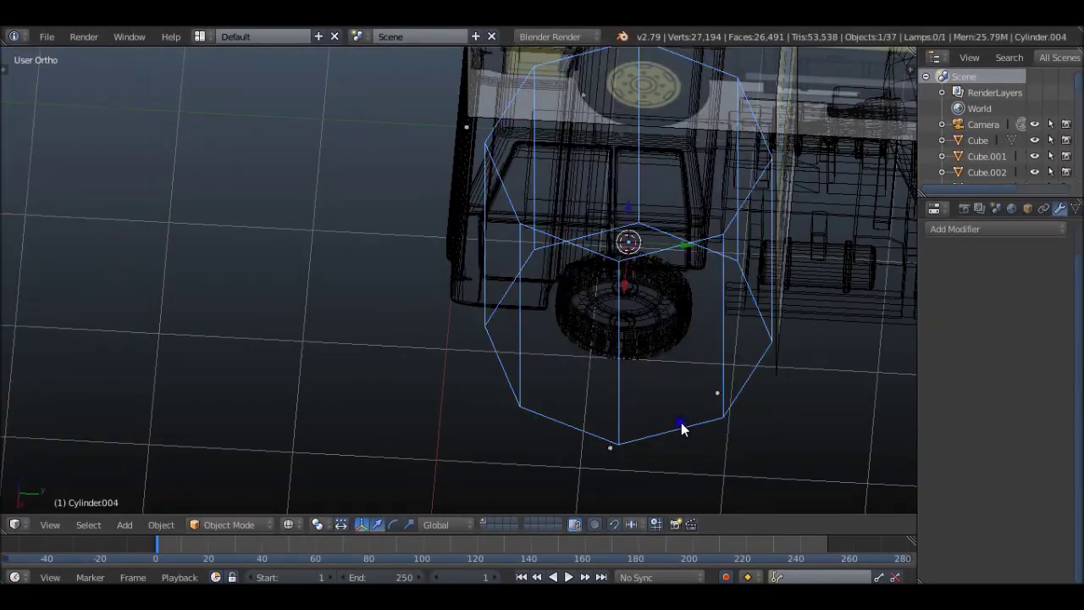
- Frame the new small cylinder on the wheel hub from the side view
key(KP_1)
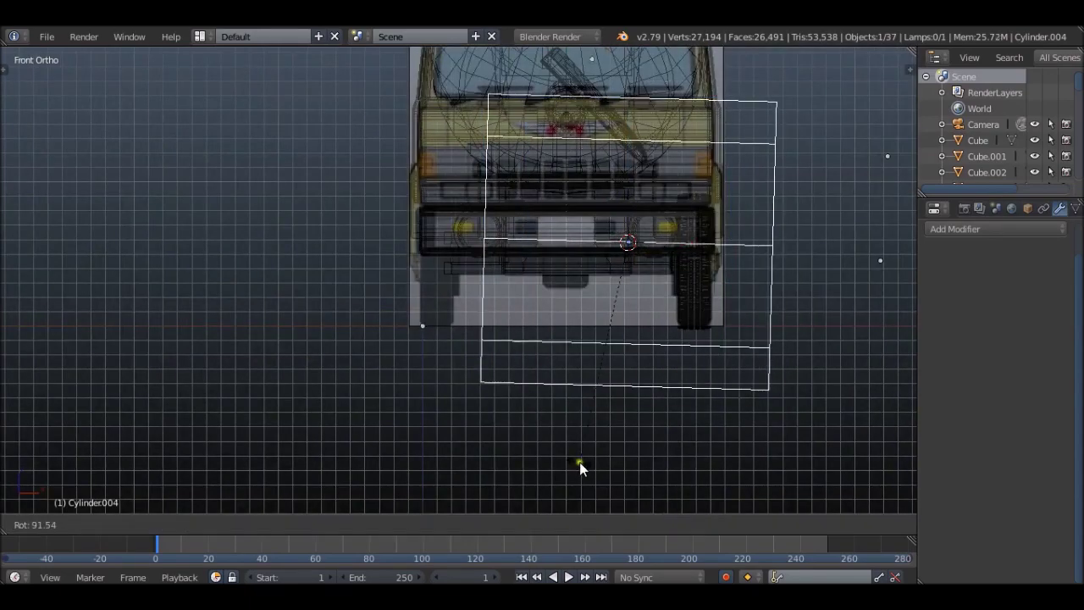
key(KP_3)
key(KP_Decimal)
scroll(580, 301, down, 2)
scroll(580, 305, up, 1)
scroll(542, 288, up, 2)
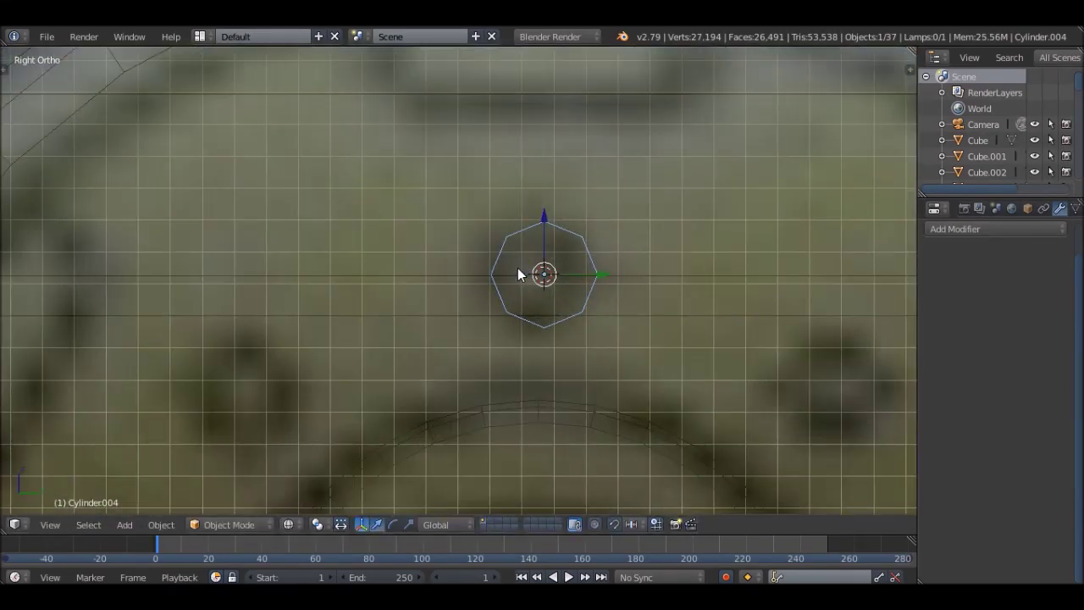
scroll(582, 317, up, 4)
scroll(582, 317, down, 6)
scroll(568, 306, up, 5)
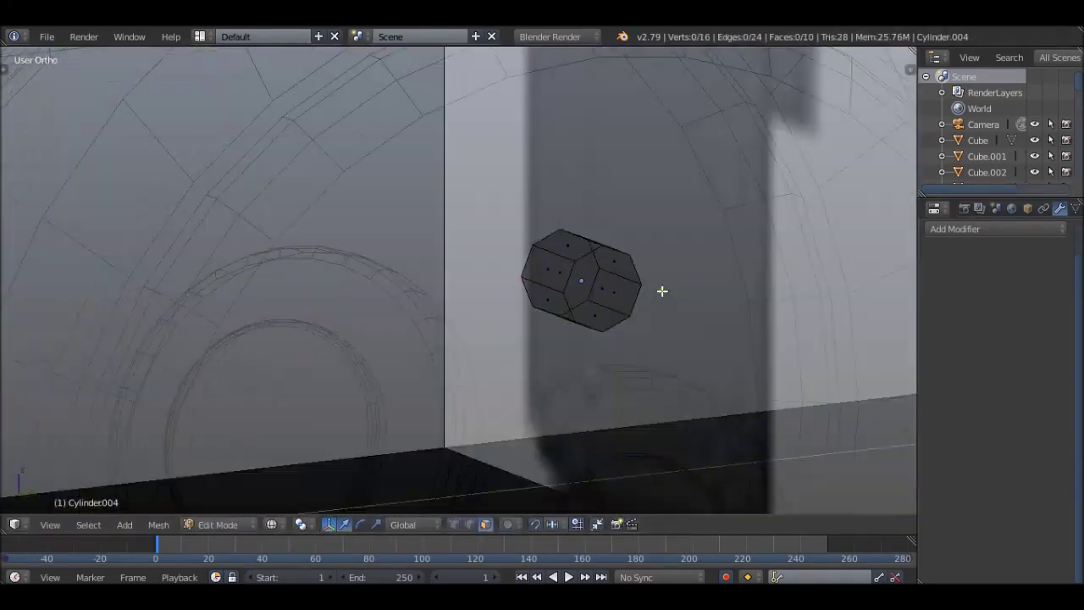
middle_drag(662, 291, 590, 262)
- Select the cylinder's right-end vertices and move them along X to shorten it into a nut
key(a)
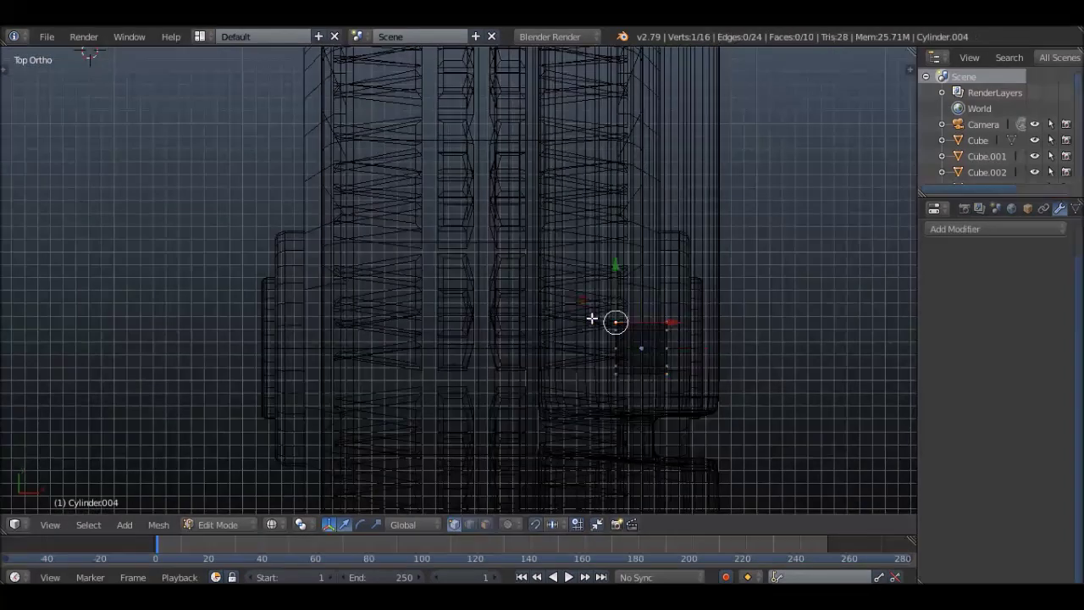
key(g)
key(x)
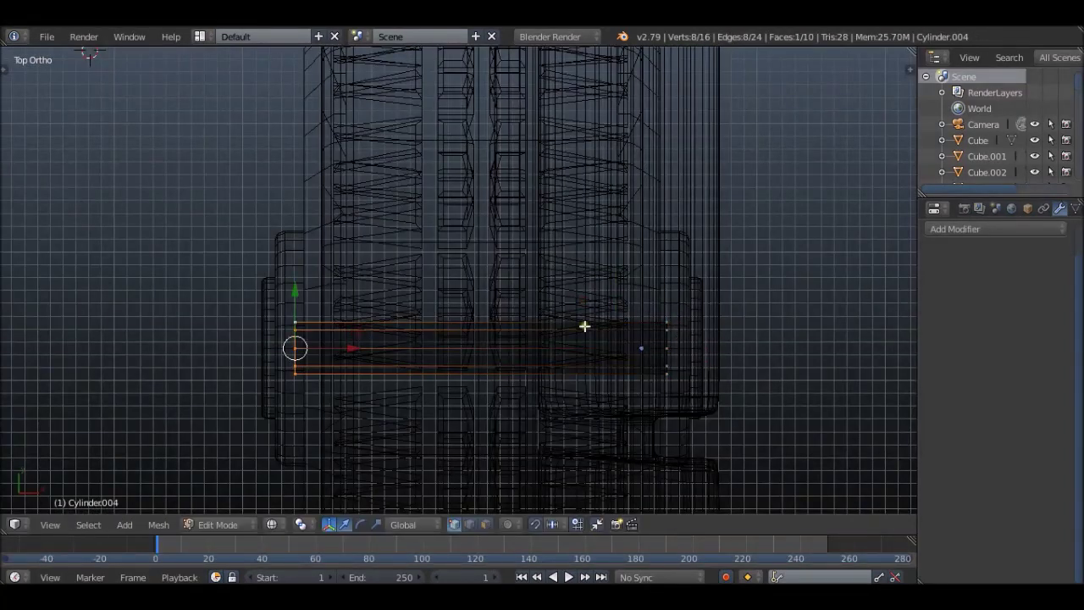
key(c)
click(668, 346)
key(g)
key(x)
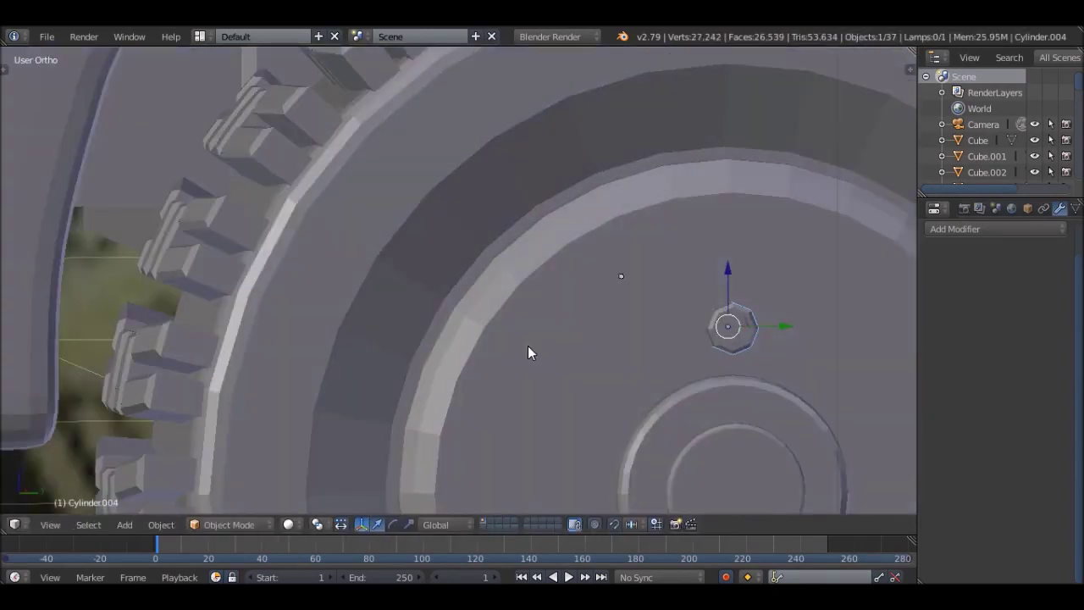
key(KP_3)
- Duplicate the lug nut and move the copy along Z below the hub centre
key(z)
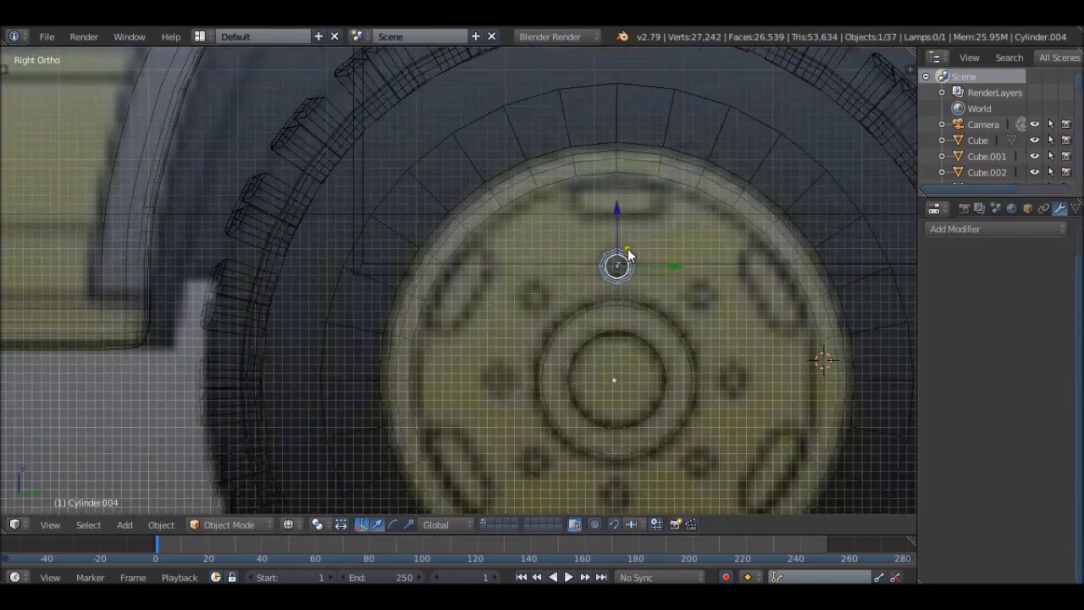
key(KP_Decimal)
scroll(619, 270, down, 3)
key(shift+d)
key(z)
click(681, 497)
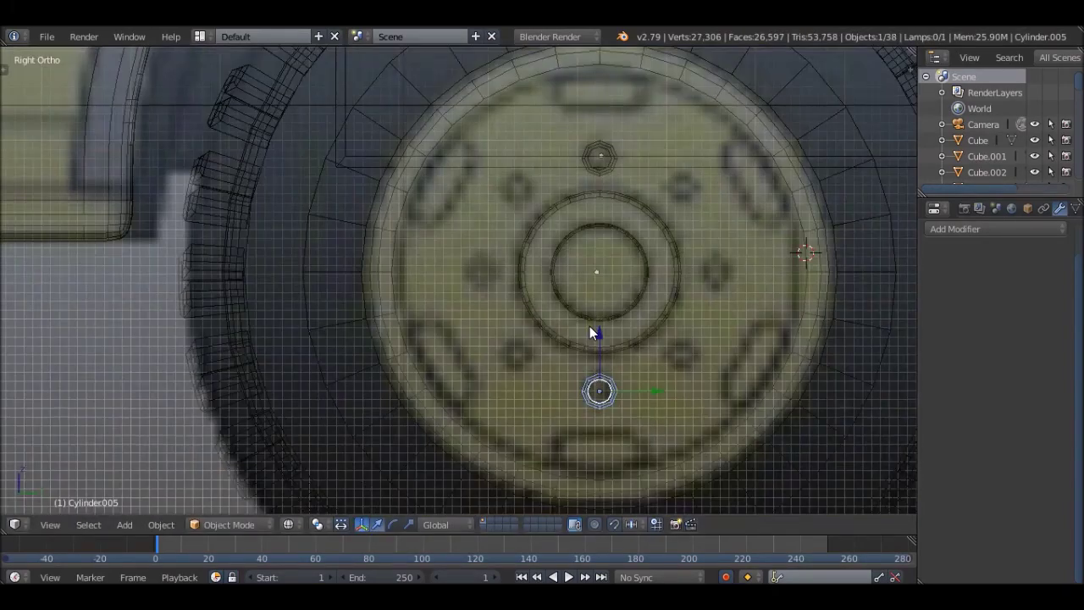
scroll(590, 331, up, 5)
scroll(602, 348, down, 4)
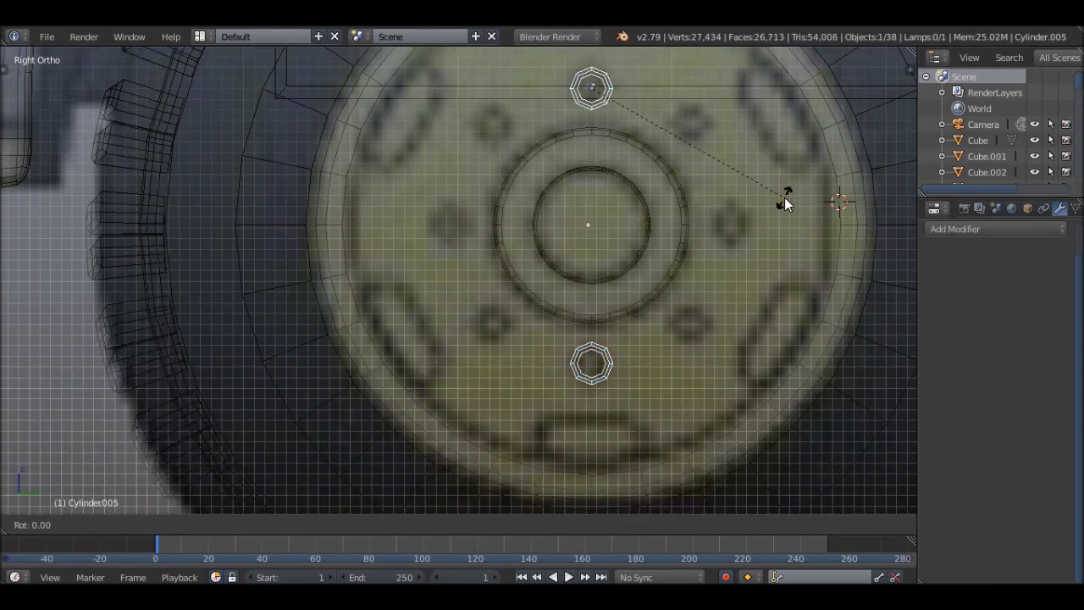
- Set the nut's origin to the 3D cursor at the hub centre and rotate the copy around the hub
key(Escape)
key(t)
click(73, 252)
click(121, 288)
key(t)
click(768, 327)
key(r)
key(Escape)
key(ctrl+z)
- Repeatedly duplicate and rotate the nuts around the hub to complete a ring of eight
key(shift+d)
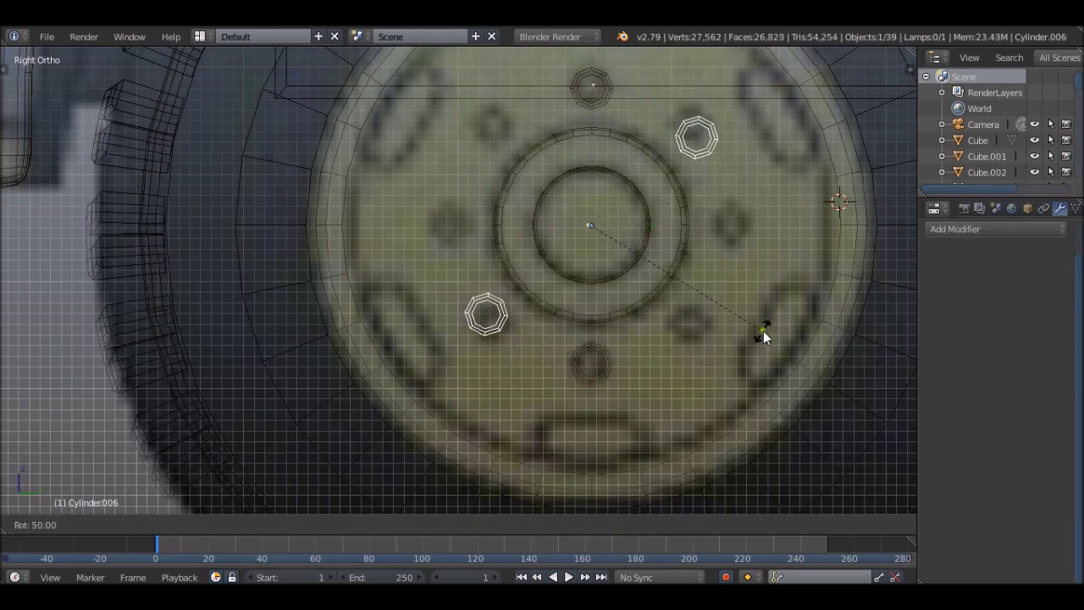
key(r)
click(729, 387)
key(shift+d)
key(r)
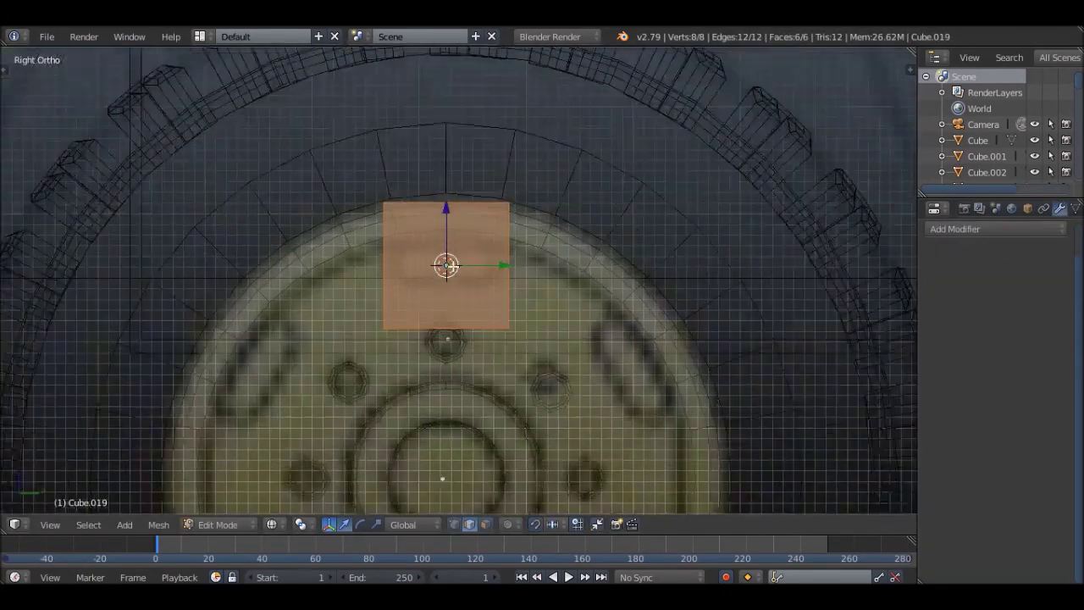
- Scale the new cube down into a slot-sized cutter piece over the wheel
scroll(533, 243, up, 4)
key(s)
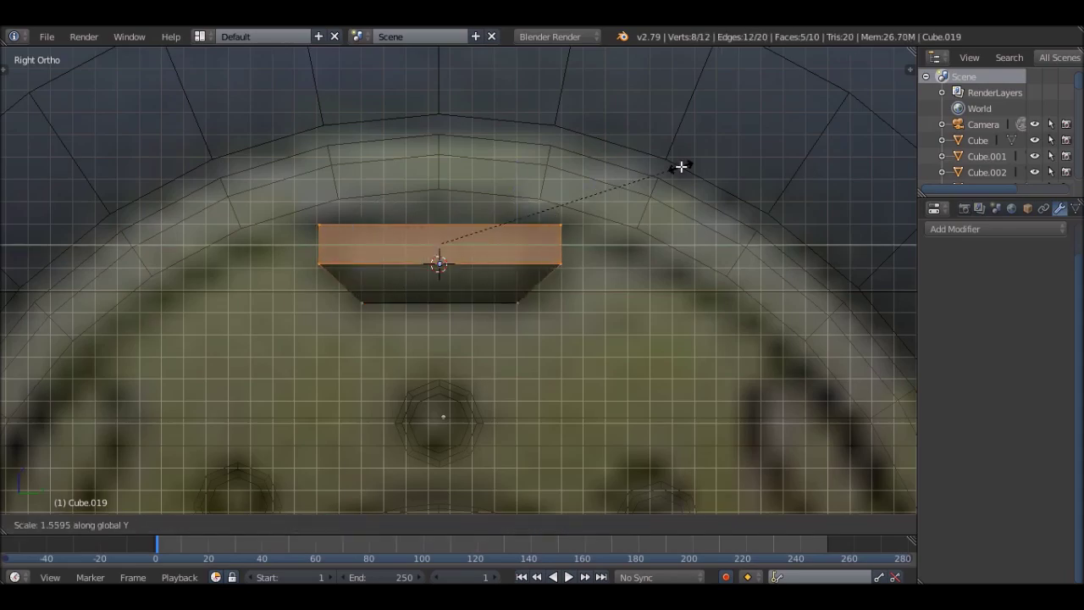
key(Tab)
scroll(582, 342, down, 3)
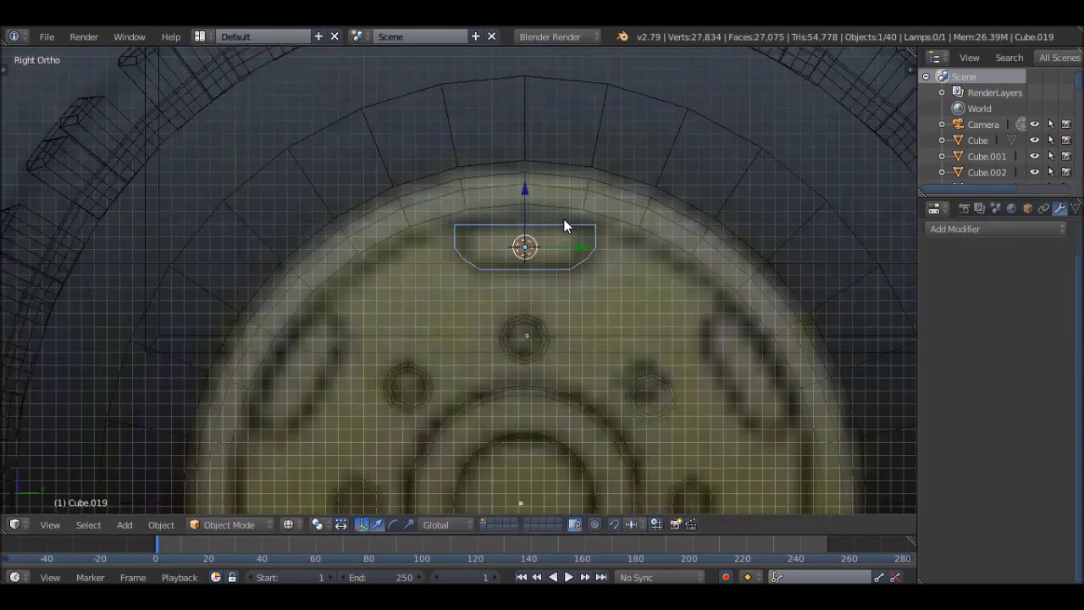
scroll(563, 218, up, 3)
scroll(564, 218, down, 4)
scroll(585, 254, down, 1)
scroll(605, 278, up, 1)
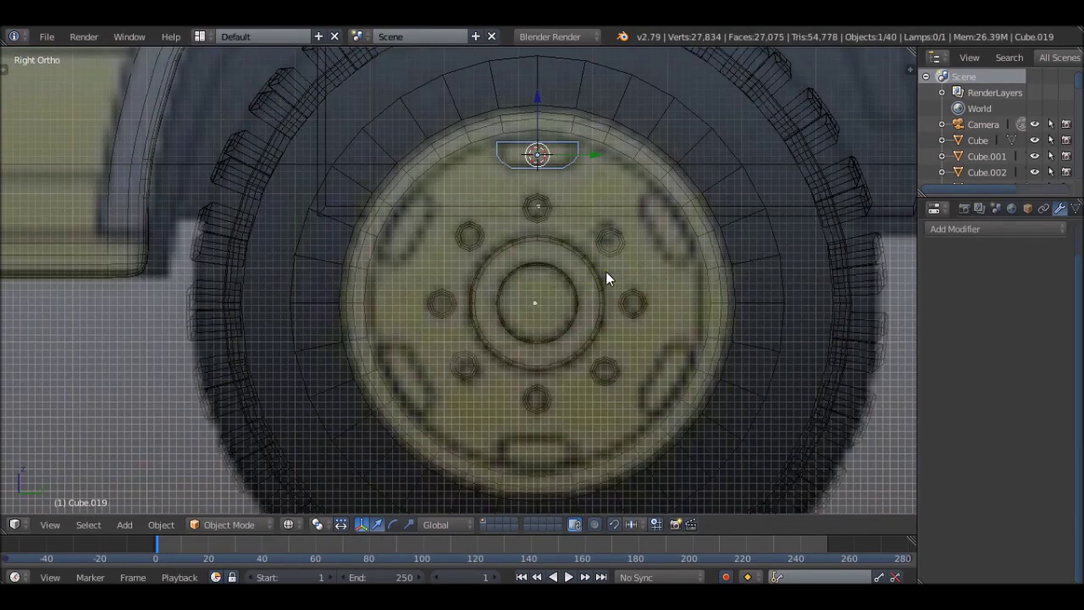
- Refine the slot piece's vertices in top wireframe view and check its depth
key(KP_7)
key(z)
key(z)
middle_drag(359, 176, 581, 242)
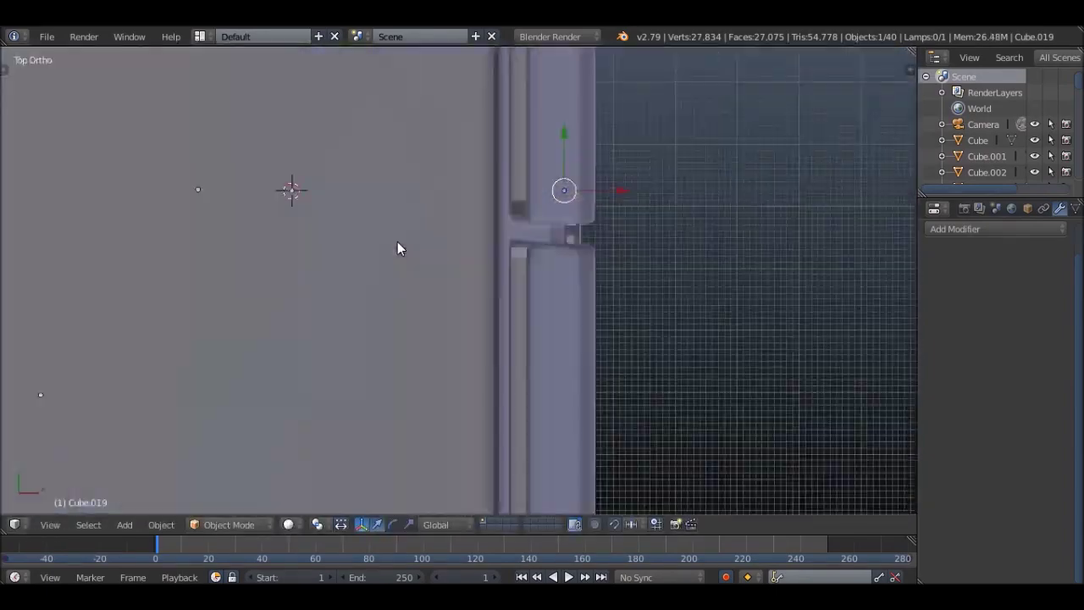
key(KP_3)
scroll(530, 193, down, 1)
key(KP_7)
key(z)
key(Tab)
key(c)
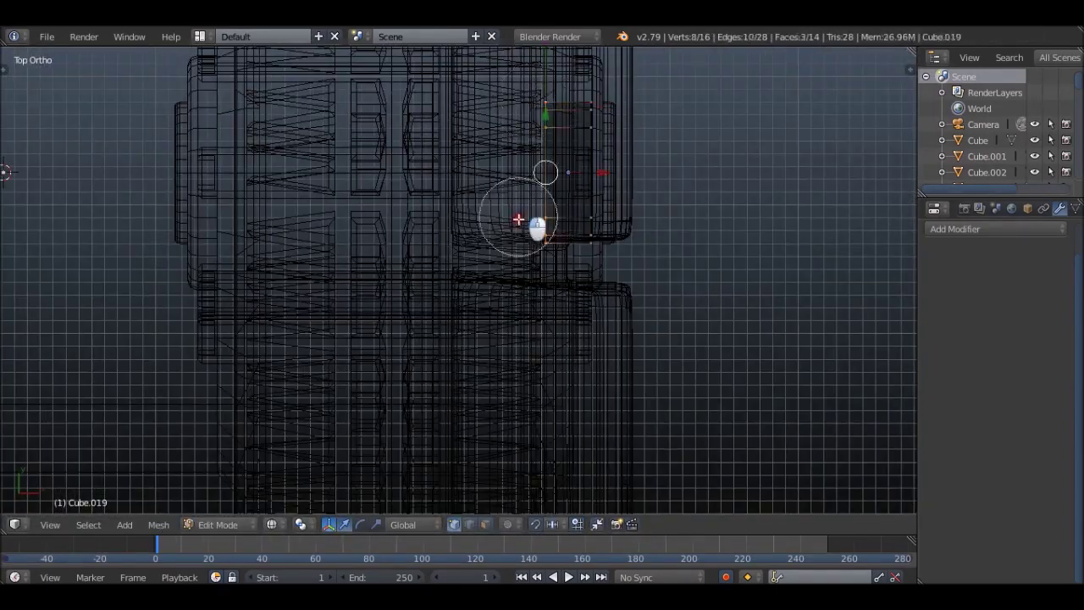
key(Tab)
key(z)
- Duplicate the slot piece and mirror the copy to the bottom of the wheel
key(KP_3)
key(shift+d)
click(161, 524)
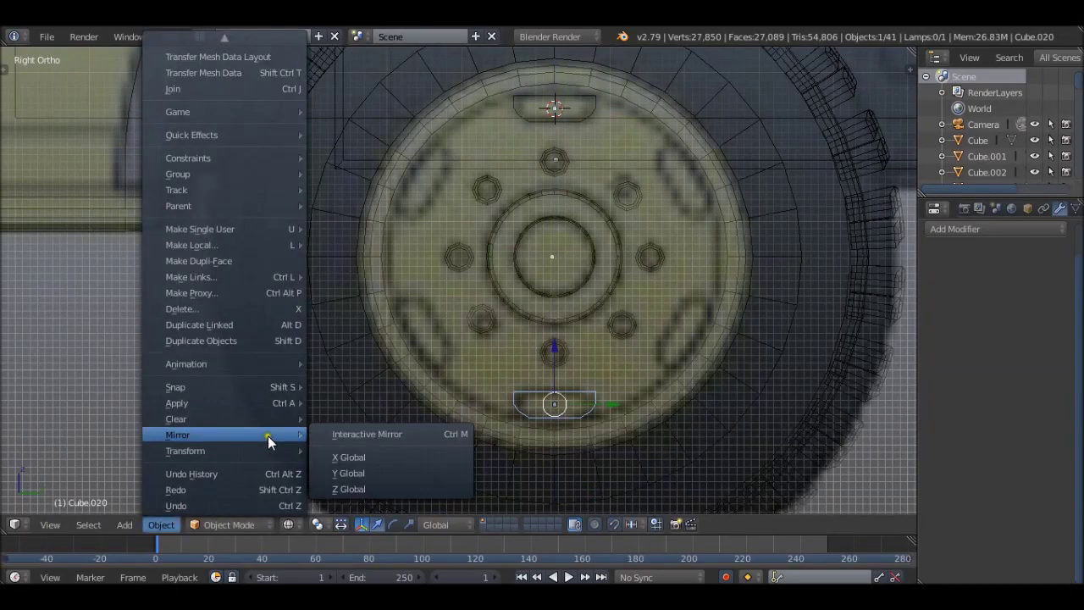
click(339, 491)
click(583, 334)
scroll(520, 273, down, 2)
key(z)
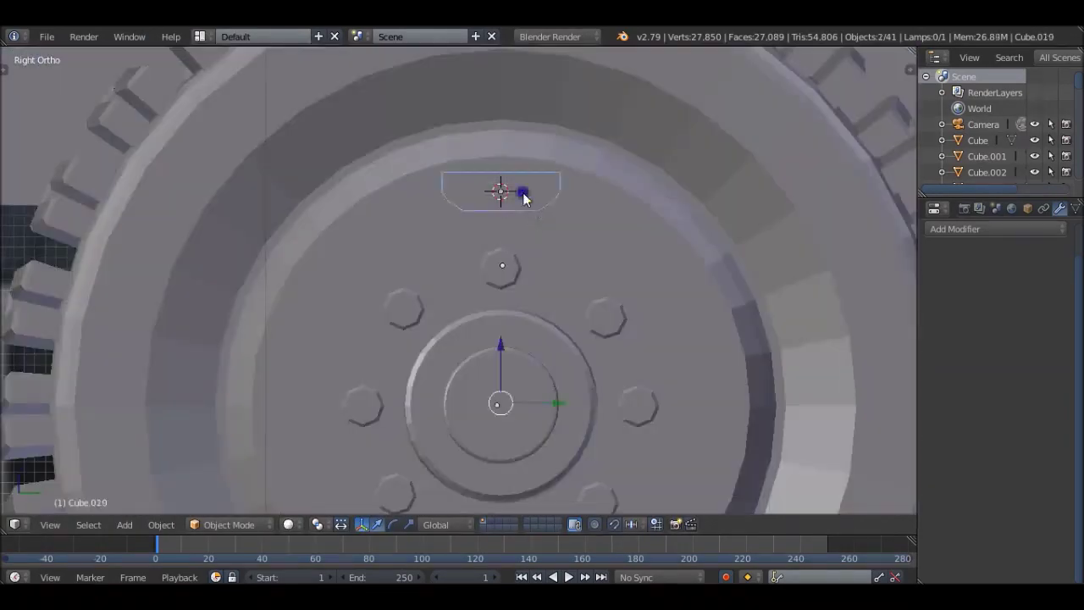
scroll(523, 192, down, 2)
key(Tab)
click(158, 524)
key(Tab)
scroll(517, 208, up, 3)
key(z)
- Add slot copies rotated in 60° steps around the rim, deleting a stray duplicate
key(t)
key(t)
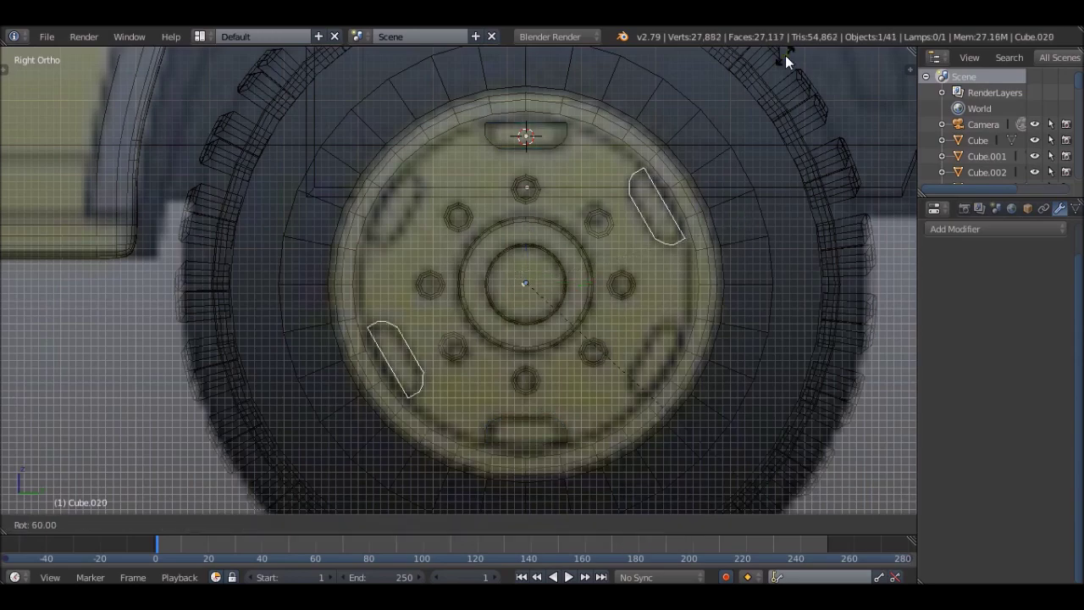
click(760, 175)
key(Return)
key(z)
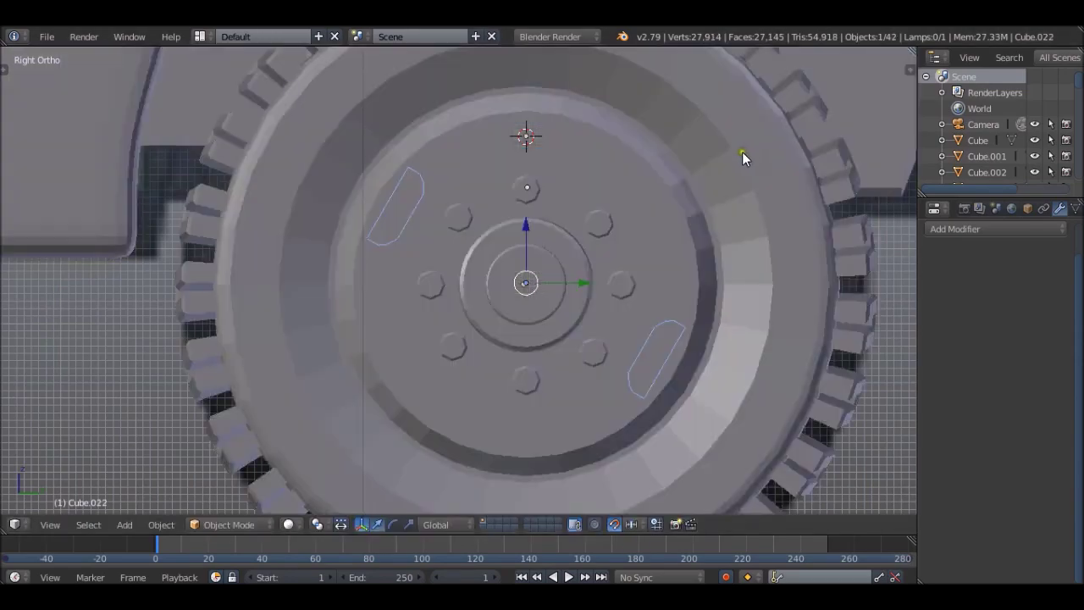
middle_drag(747, 149, 634, 189)
key(KP_7)
key(z)
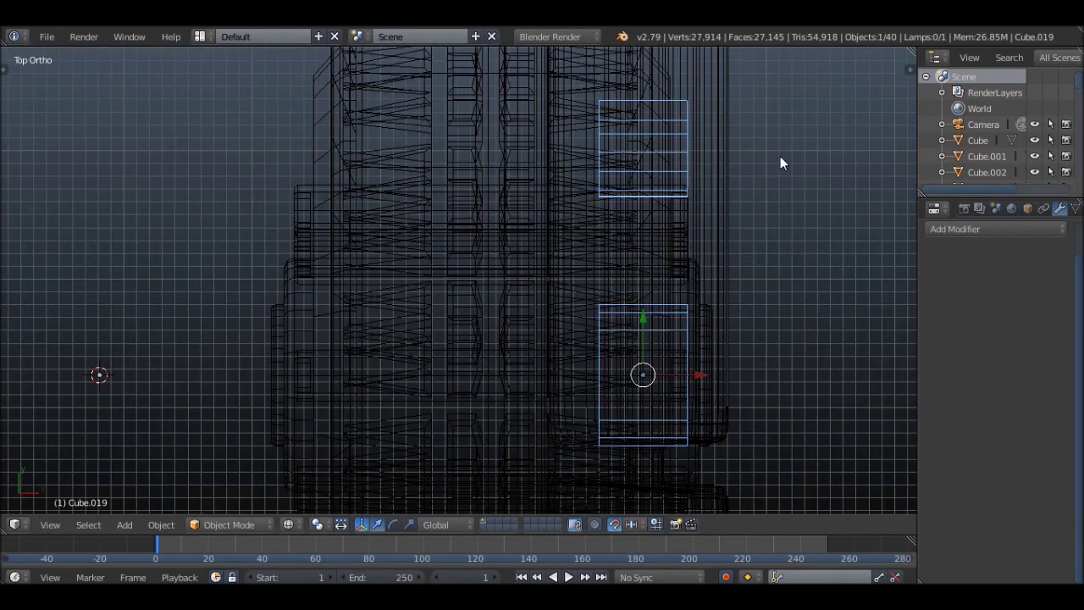
key(shift+d)
key(x)
right_click(485, 160)
key(Delete)
- Select the wheel rim, Cylinder.002, as the object to cut
mouse_move(407, 375)
middle_down()
mouse_move(676, 232)
mouse_move(744, 251)
middle_up()
key(z)
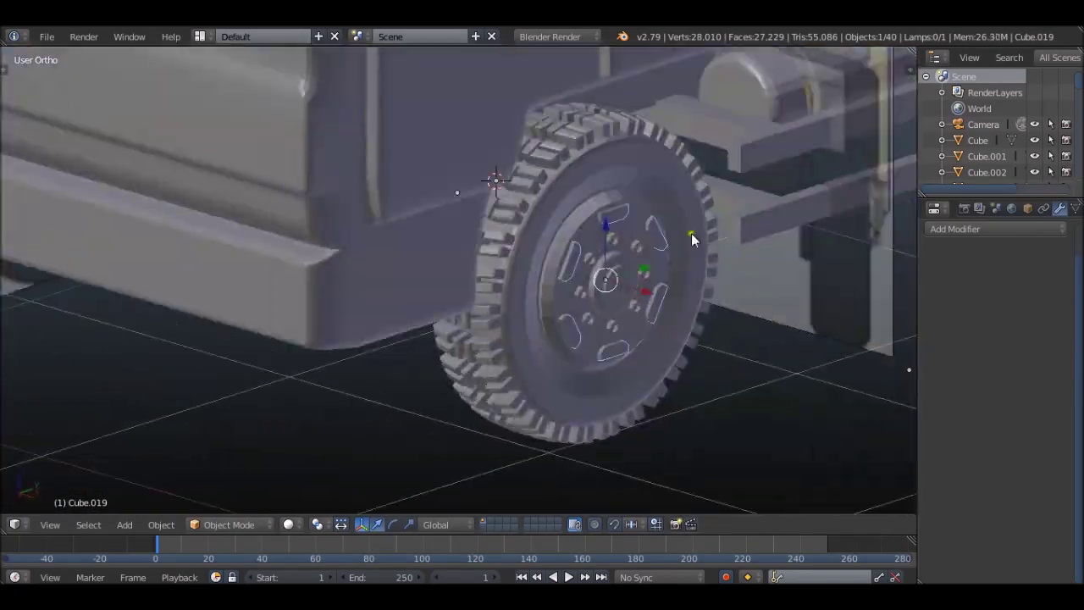
scroll(521, 238, up, 3)
click(997, 229)
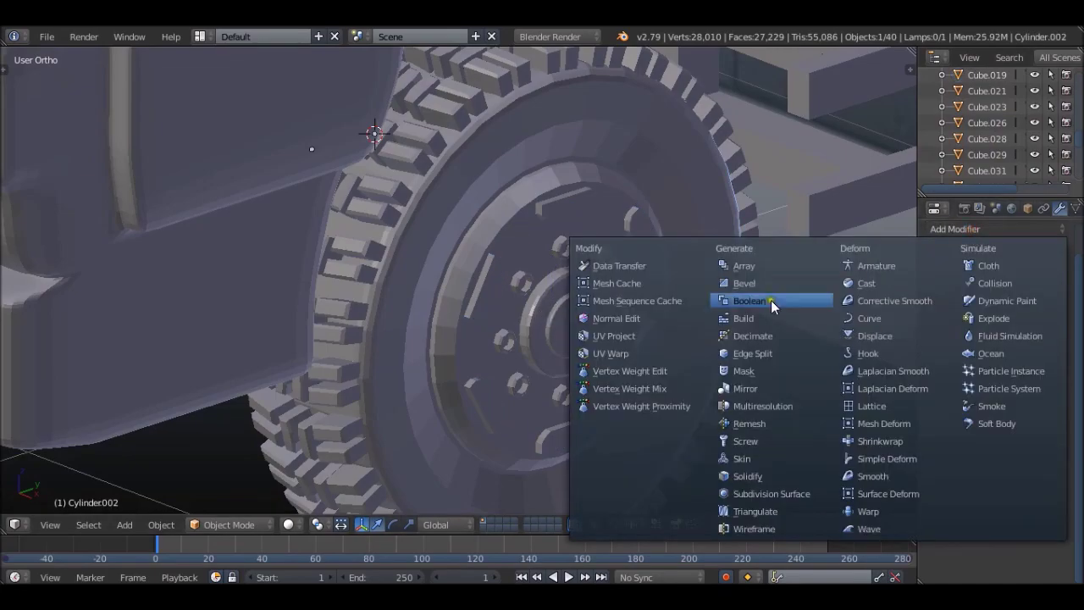
- Add a Boolean modifier cutting the slot cubes from the wheel, then scale the wheel along X
click(771, 300)
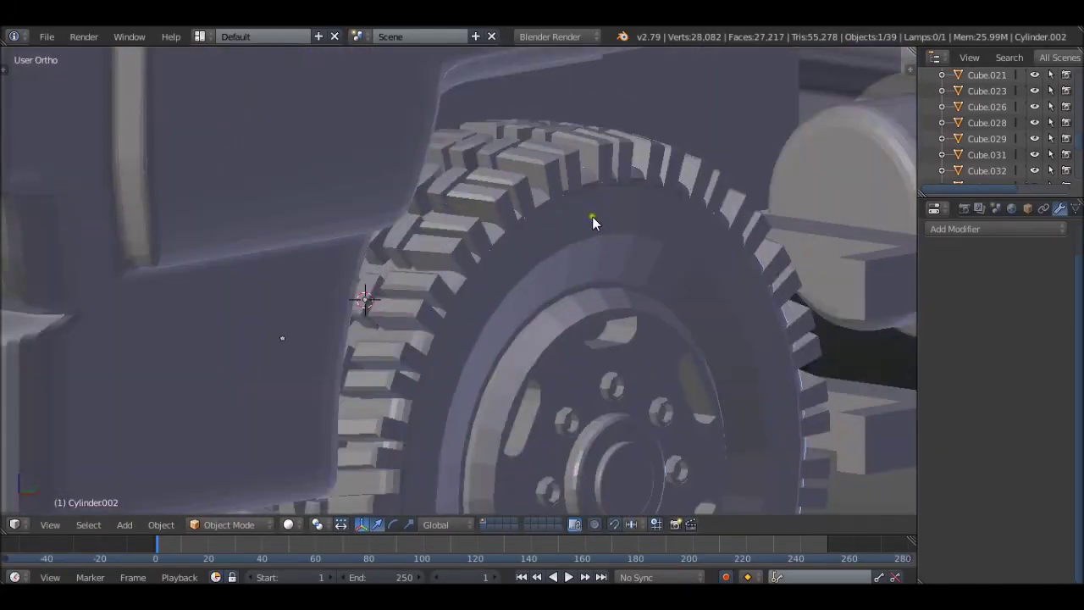
key(a)
key(s)
key(x)
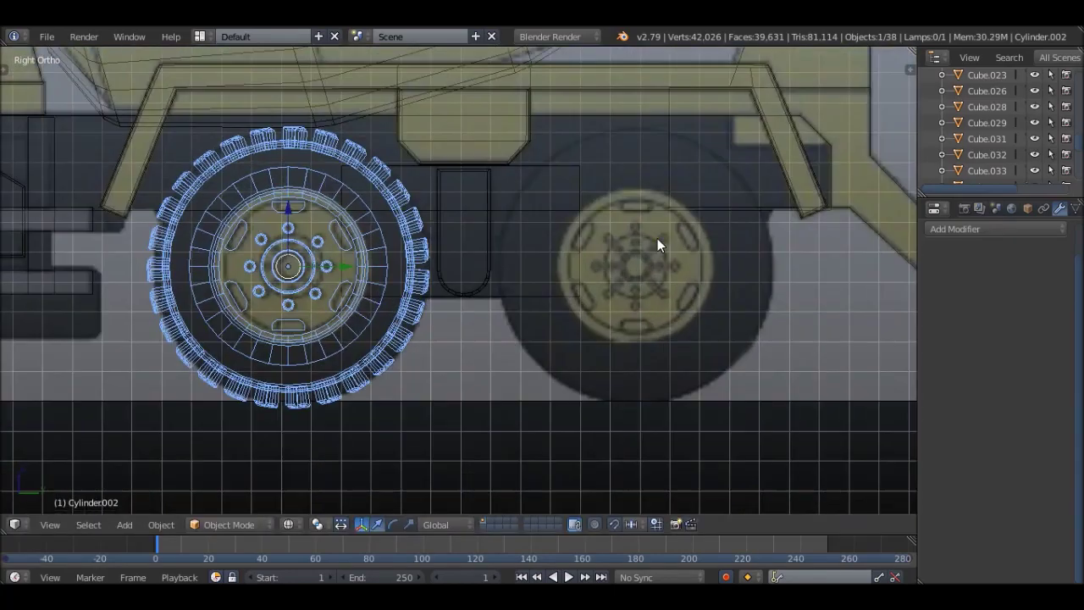
- Confirm the duplicated wheel's position and select its centre empty for the rear axle
click(96, 229)
scroll(506, 274, up, 3)
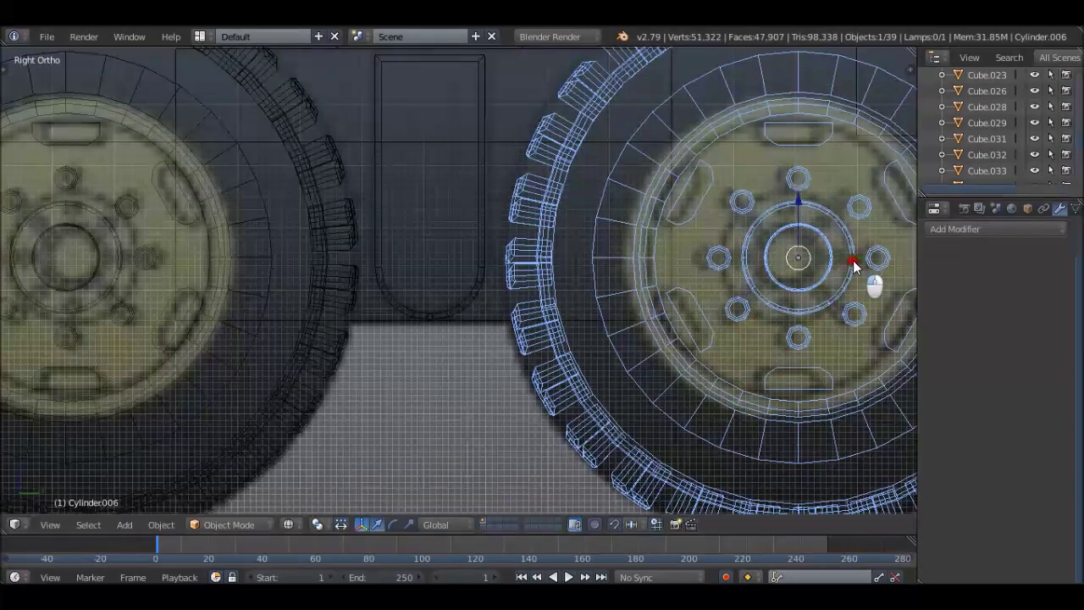
scroll(339, 373, down, 4)
scroll(279, 322, up, 4)
right_click(106, 297)
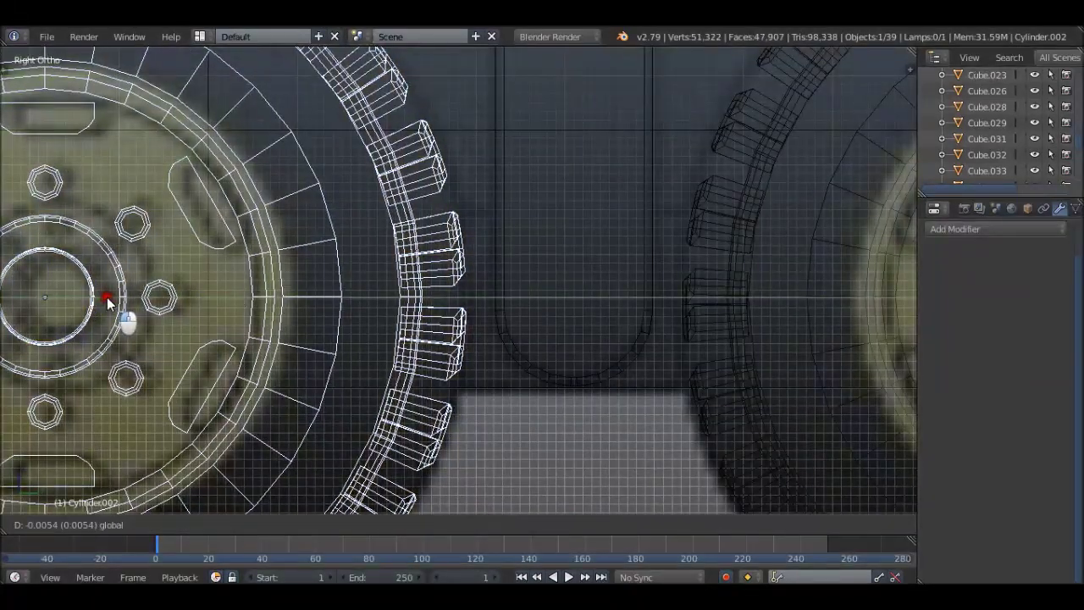
scroll(107, 297, down, 3)
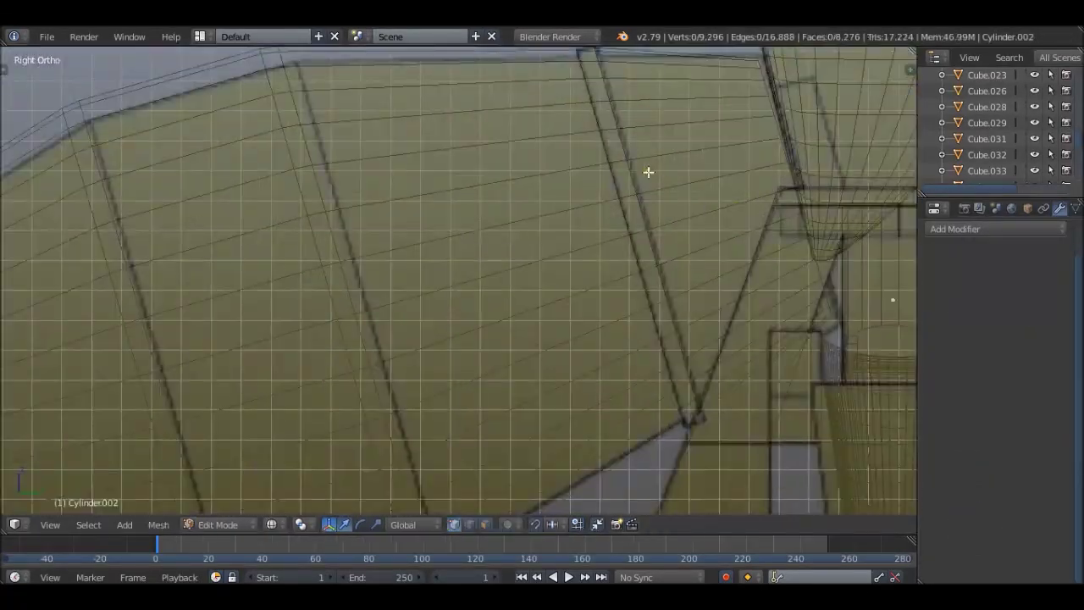
- Select the edge loop running around the mixer drum in right side view
key(ctrl+Tab)
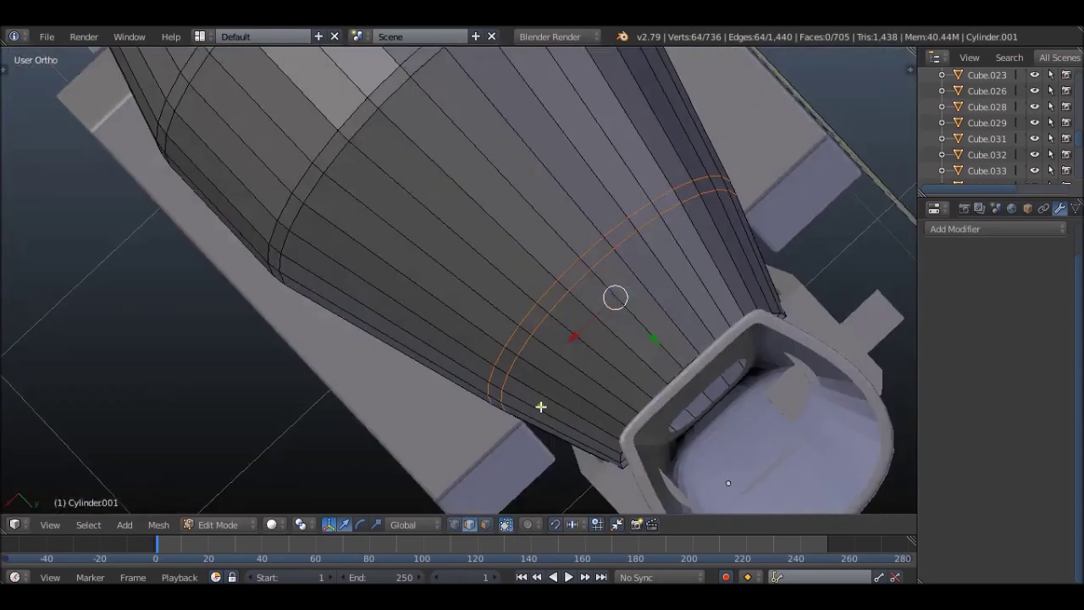
key(s)
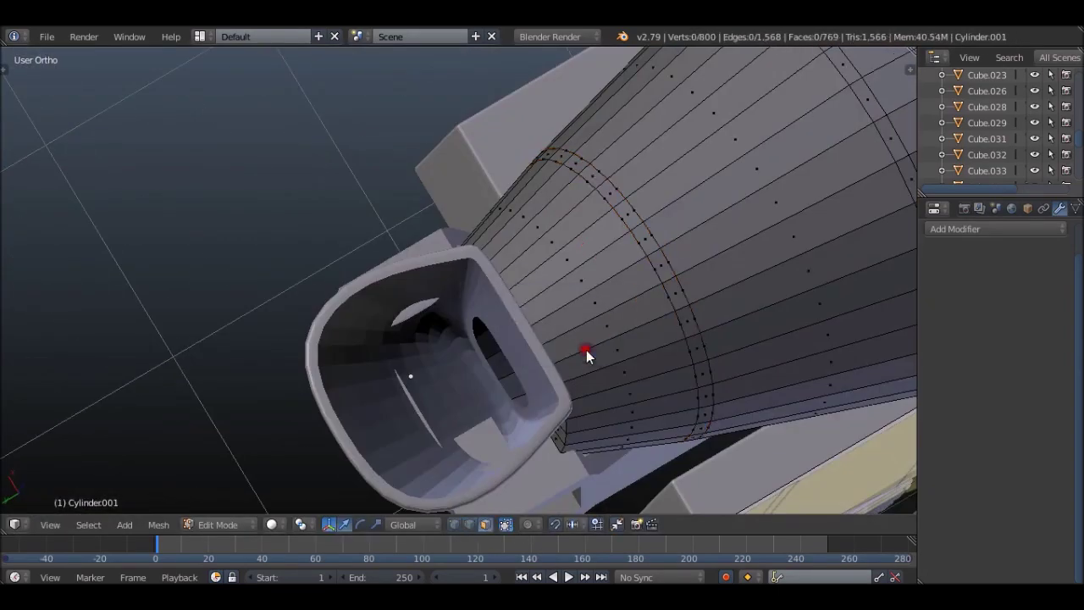
ctrl+click(631, 207)
middle_drag(631, 207, 585, 320)
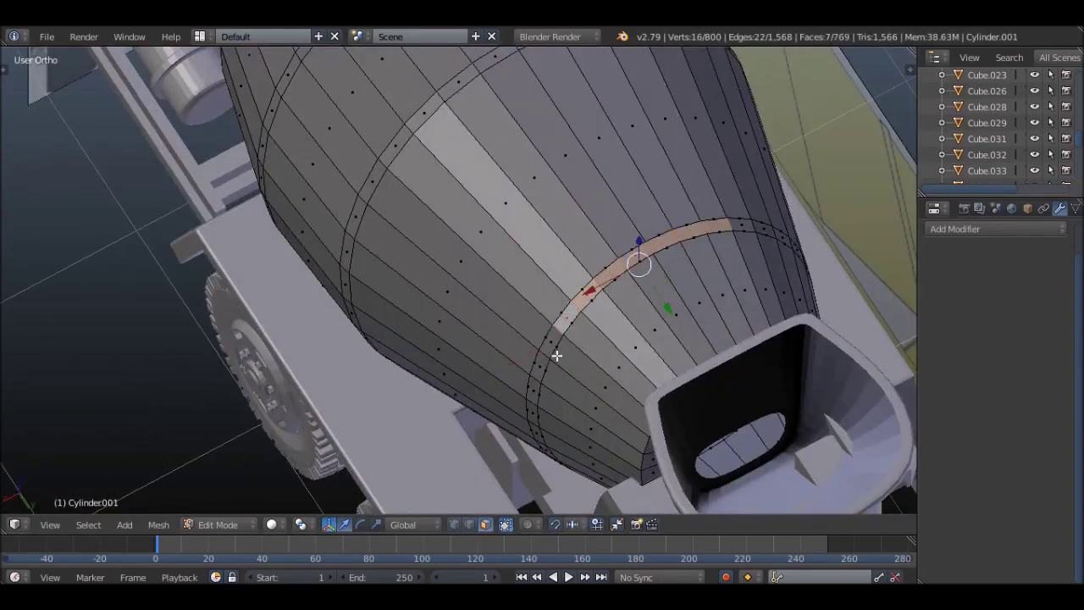
key(KP_3)
key(z)
ctrl+click(634, 416)
ctrl+click(471, 208)
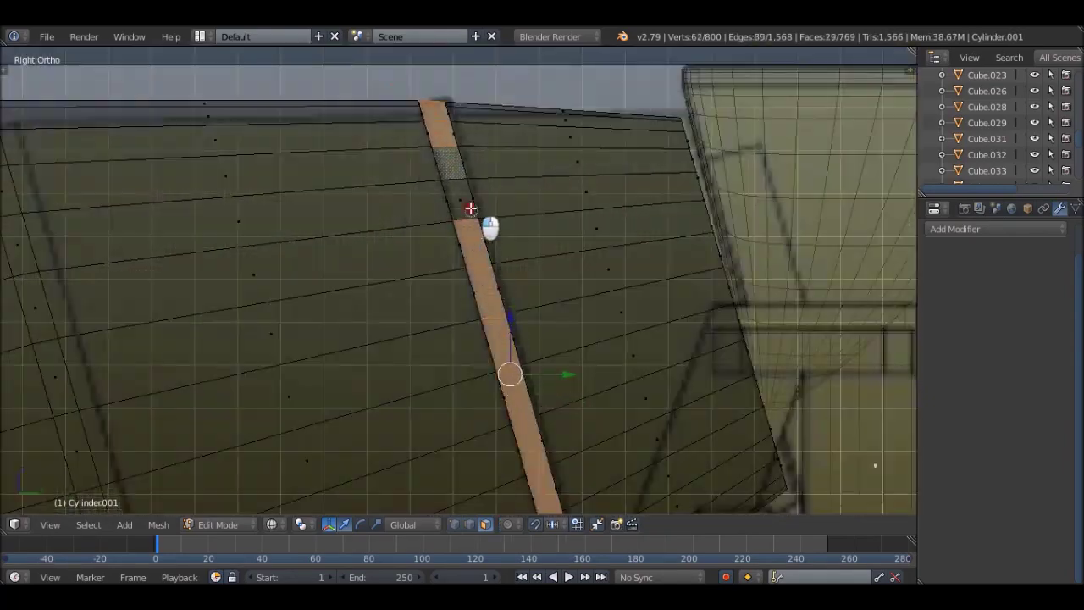
- Extrude the drum loop and scale it outward twice into a raised band
key(z)
key(s)
mouse_move(471, 208)
middle_down()
mouse_move(602, 224)
mouse_move(576, 254)
mouse_move(567, 225)
mouse_move(461, 236)
mouse_move(489, 259)
middle_up()
click(609, 223)
key(s)
click(576, 237)
key(Tab)
- Give the hopper a Subdivision Surface level 2 with Ctrl+2
right_click(604, 140)
key(ctrl+2)
key(Tab)
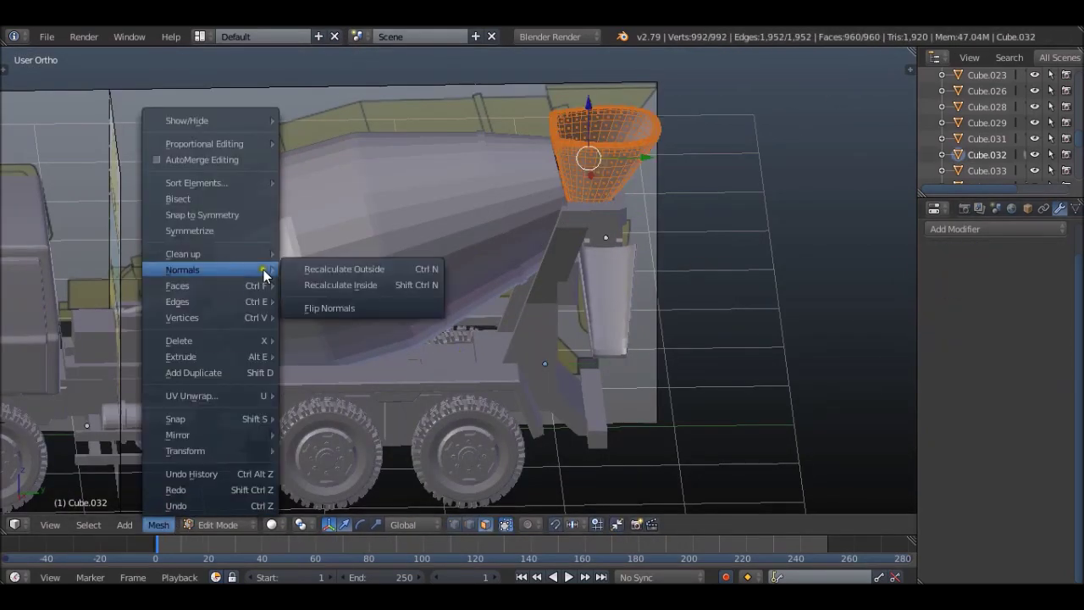
key(Tab)
- Extrude a face of the chassis piece outward along its normal
middle_drag(265, 276, 457, 331)
right_click(458, 332)
key(KP_3)
scroll(598, 272, up, 5)
right_click(597, 271)
key(Tab)
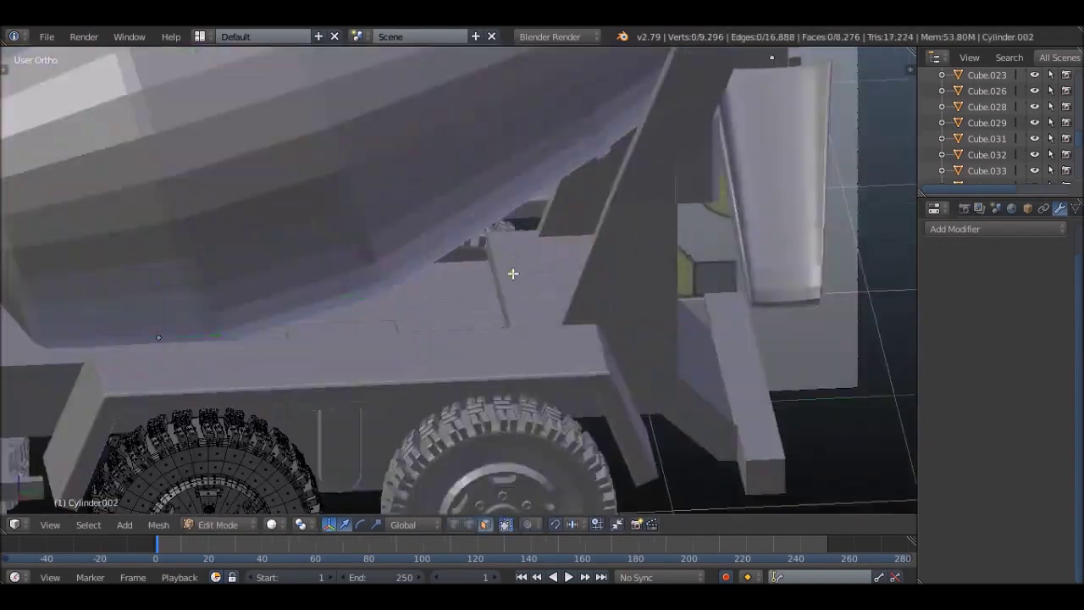
key(ctrl+Tab)
click(553, 295)
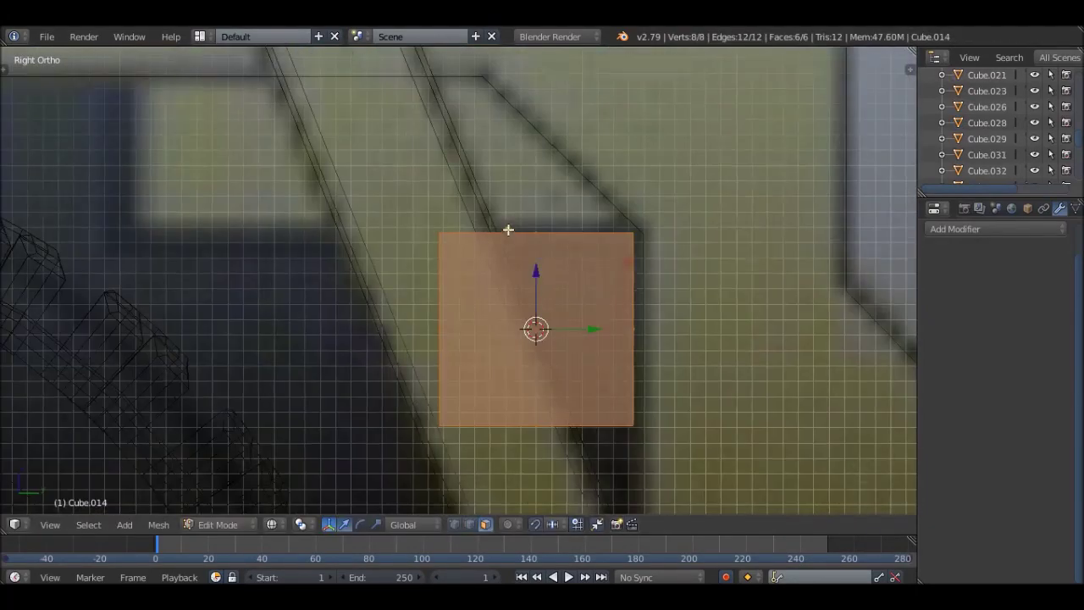
- Inset the block's face, cut groove edges into it, and set the part's position
key(KP_7)
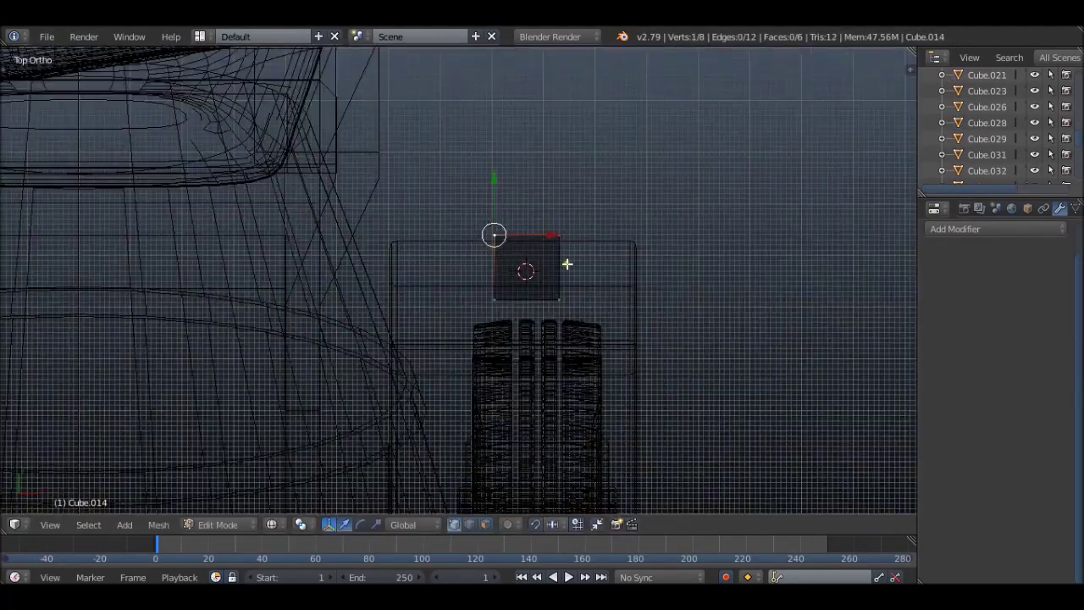
scroll(550, 265, up, 5)
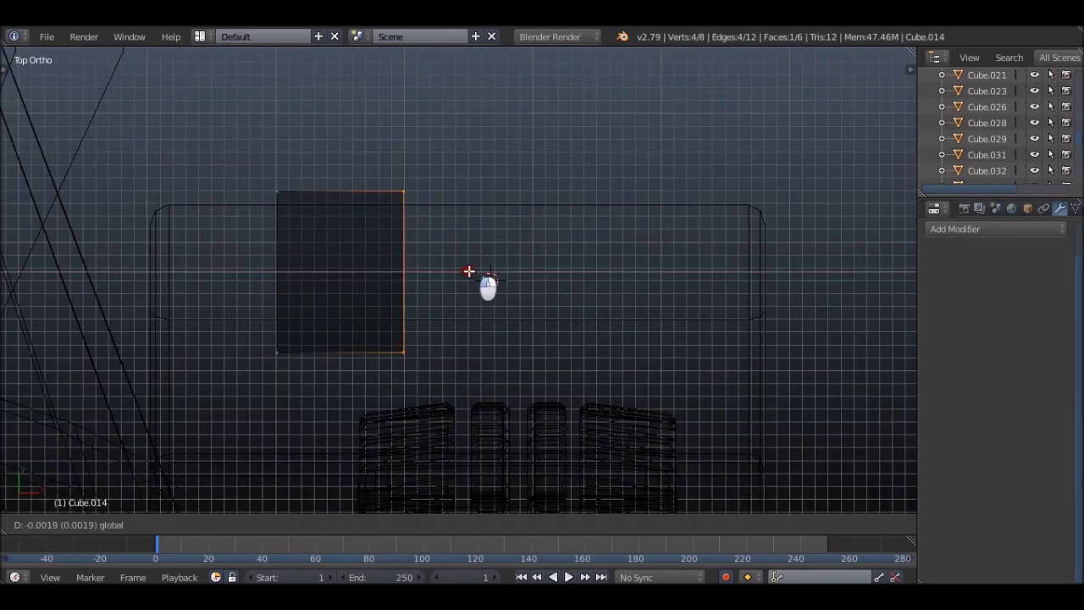
mouse_move(599, 262)
middle_down()
mouse_move(504, 169)
mouse_move(636, 269)
mouse_move(600, 258)
middle_up()
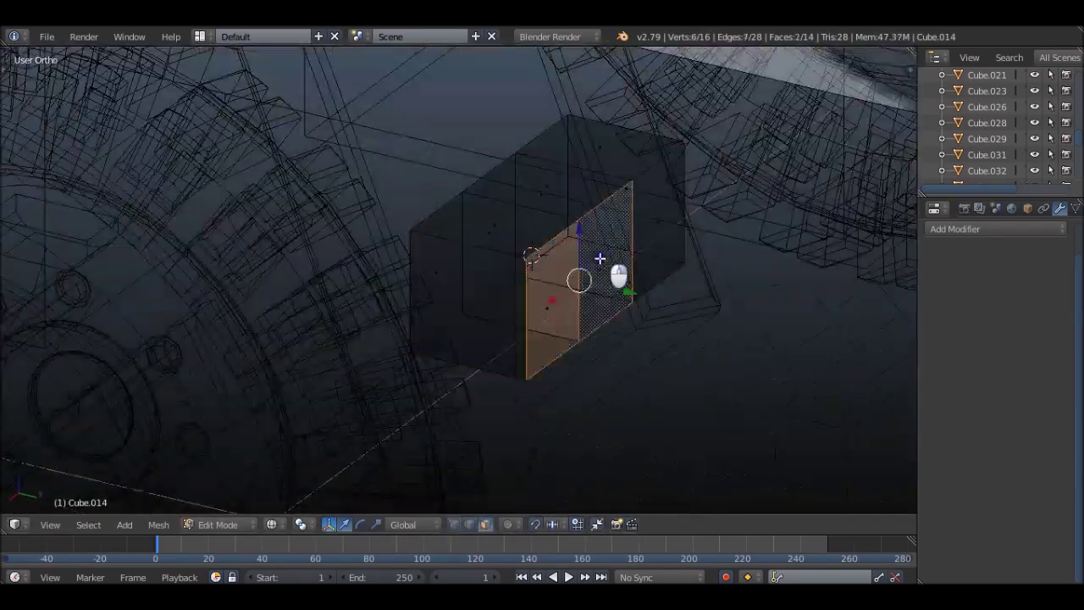
click(778, 240)
key(KP_7)
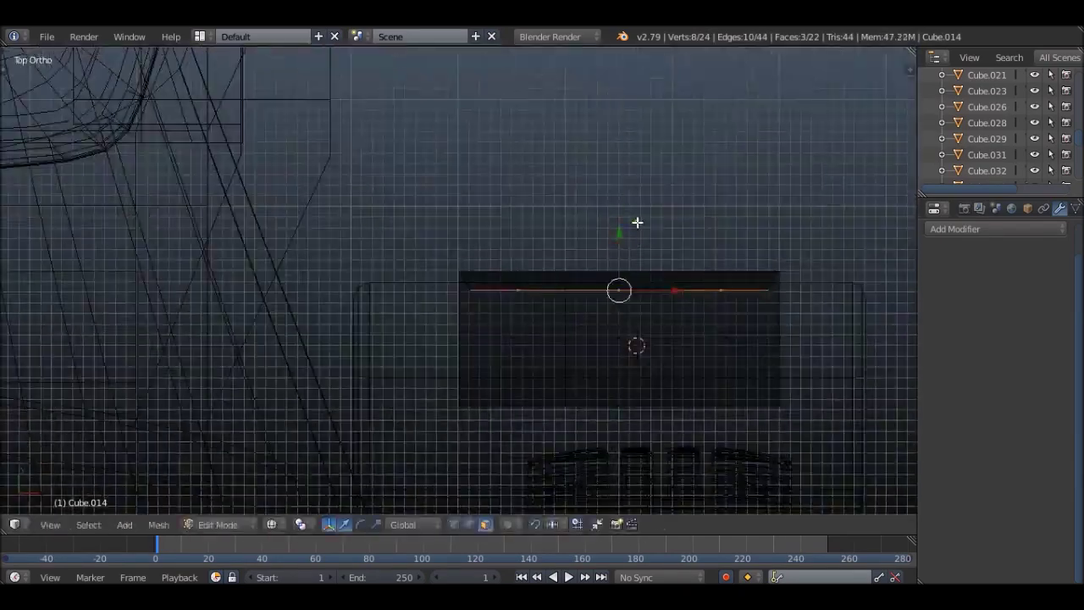
key(ctrl+Tab)
key(KP_7)
middle_drag(646, 305, 487, 310)
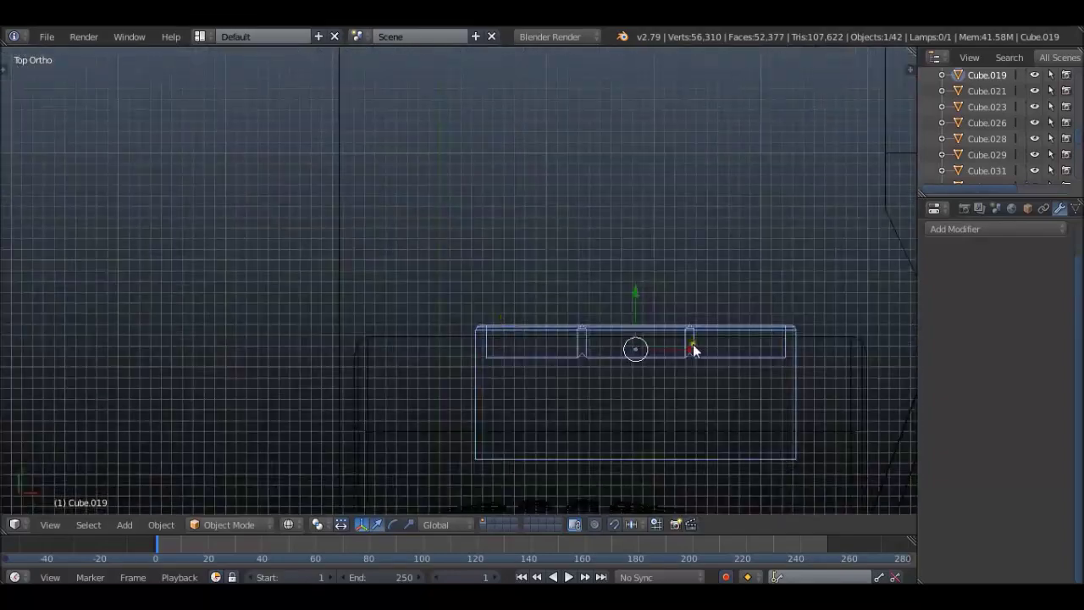
click(656, 348)
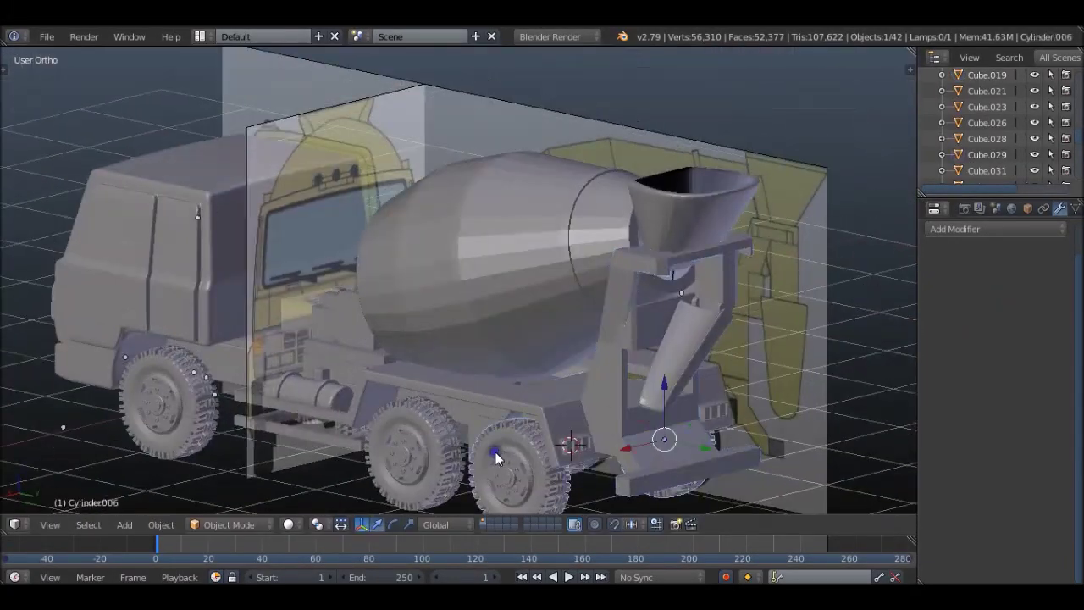
- Add a new cube at the cab's lower front and scale it down
scroll(496, 458, down, 2)
key(KP_3)
scroll(411, 395, up, 3)
scroll(454, 383, up, 3)
scroll(503, 340, up, 2)
scroll(587, 315, up, 2)
scroll(478, 340, down, 4)
scroll(336, 211, down, 2)
scroll(474, 345, up, 3)
key(Tab)
scroll(474, 344, up, 3)
key(s)
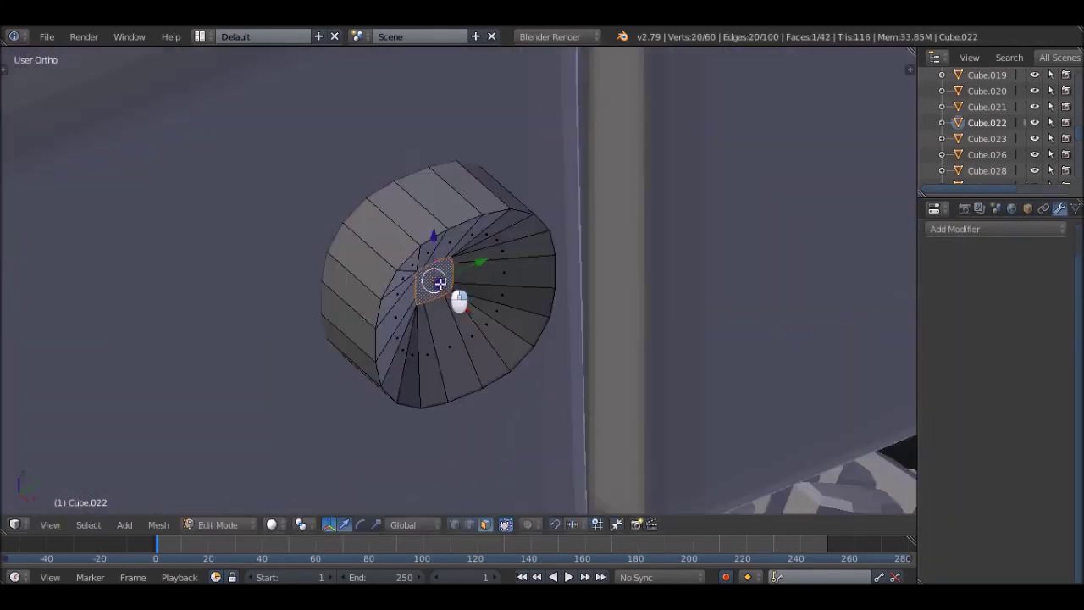
- Taper the door handle by adjusting its vertices in top and right views
middle_drag(441, 283, 446, 296)
key(a)
key(a)
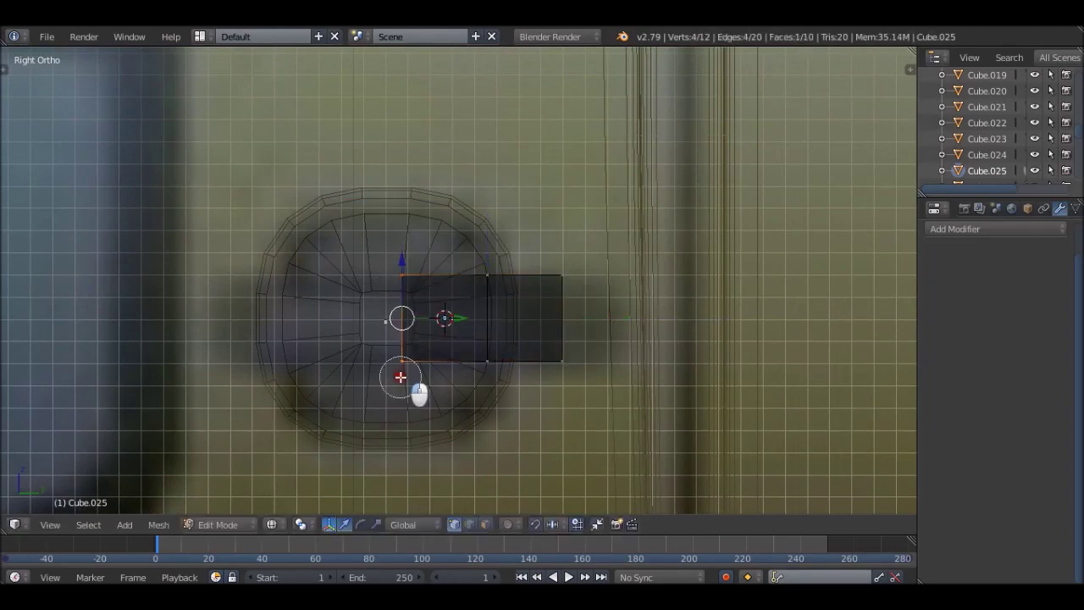
key(a)
key(KP_7)
mouse_move(344, 303)
middle_down()
mouse_move(482, 240)
mouse_move(600, 290)
middle_up()
key(KP_3)
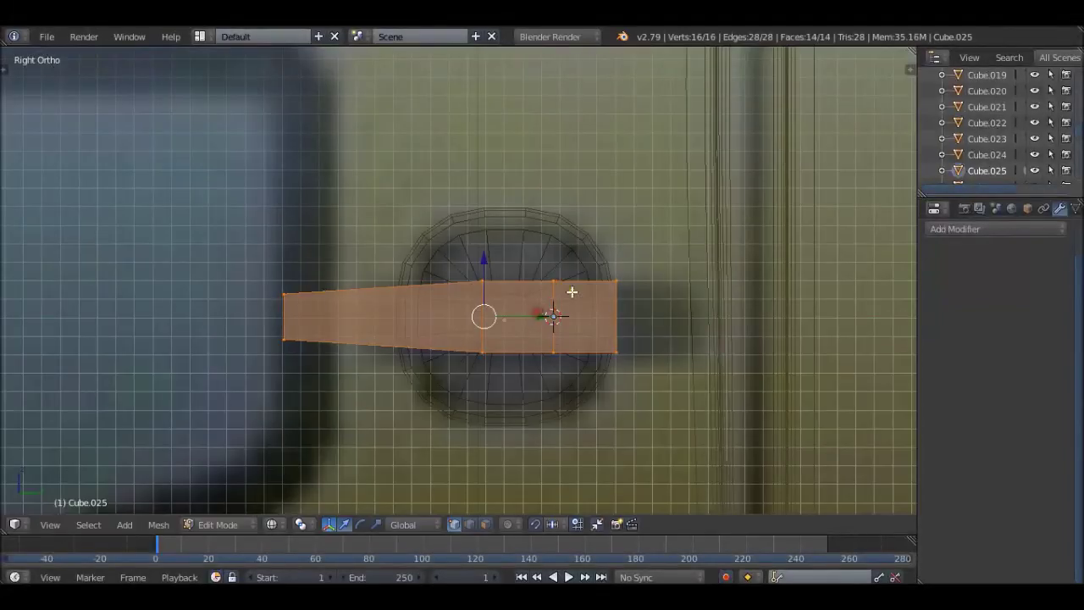
key(KP_7)
right_click(467, 168)
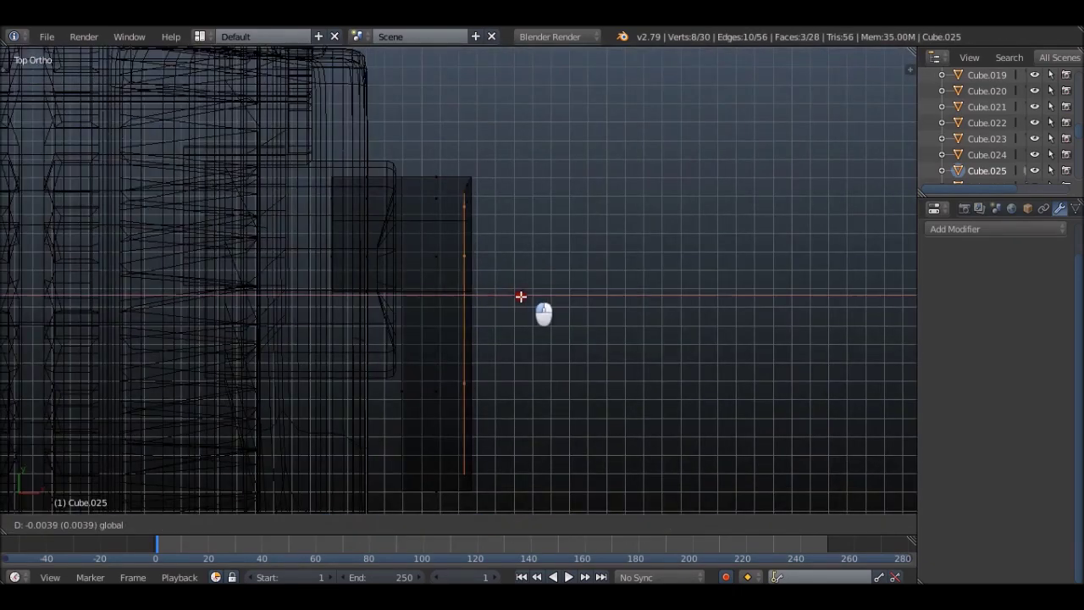
key(KP_Decimal)
key(KP_3)
- Inset the handle's underside, move it onto the cab door, and delete unneeded objects
key(i)
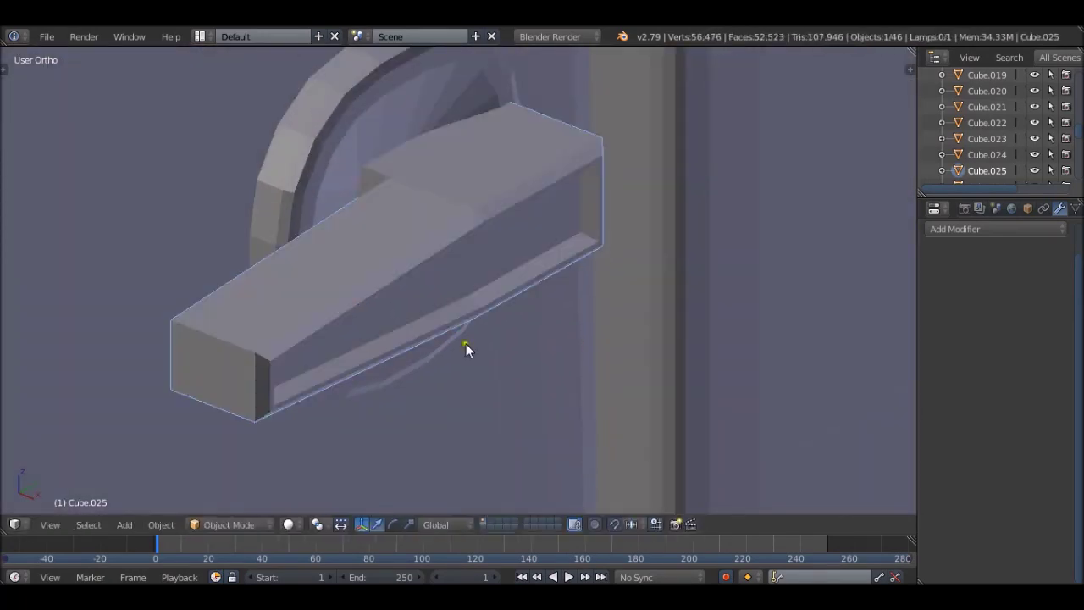
key(Tab)
scroll(437, 343, down, 8)
scroll(464, 347, up, 4)
key(t)
key(g)
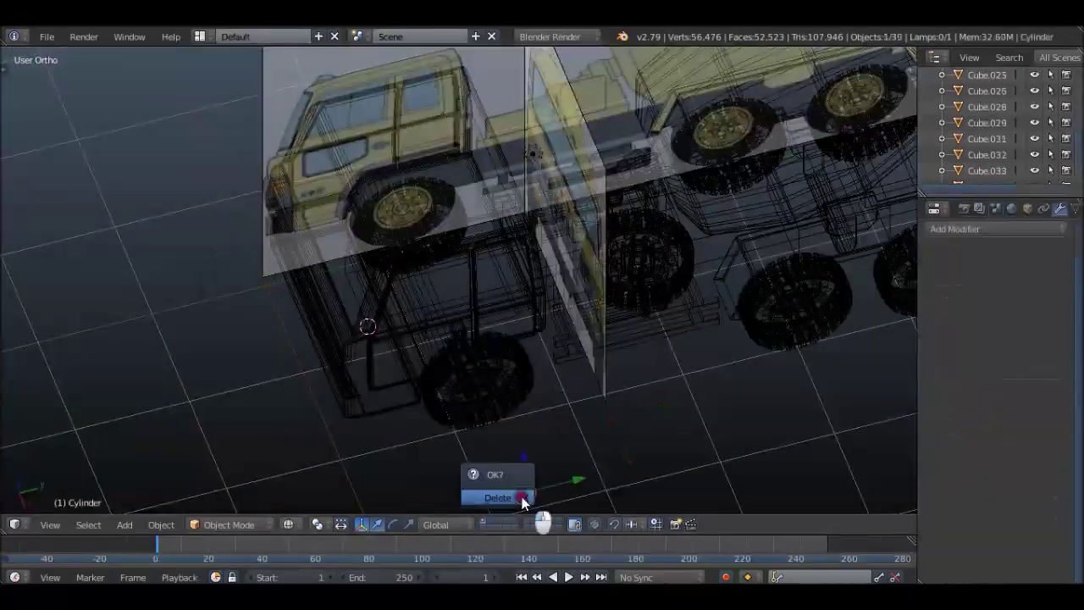
click(523, 499)
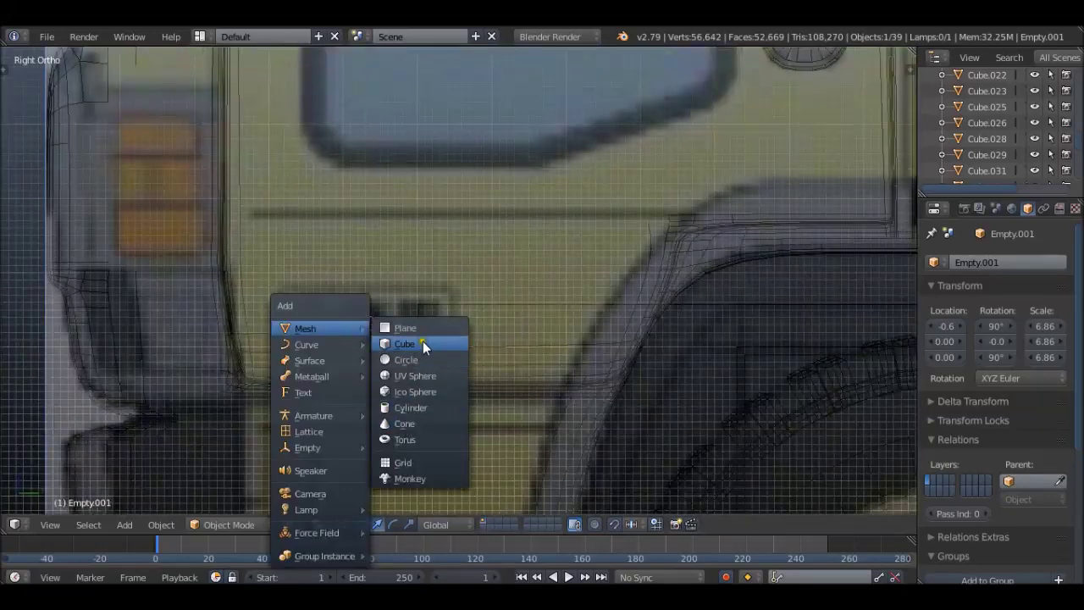
- Add a cube beside the front wheel, scale it, and bevel its compartment edges
click(423, 341)
key(s)
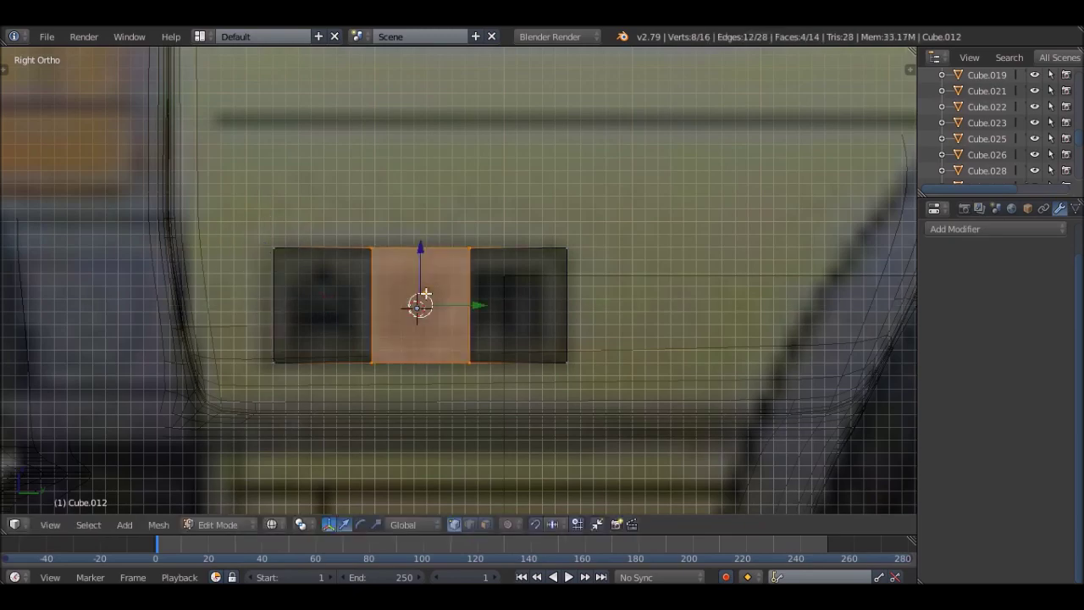
scroll(427, 290, up, 2)
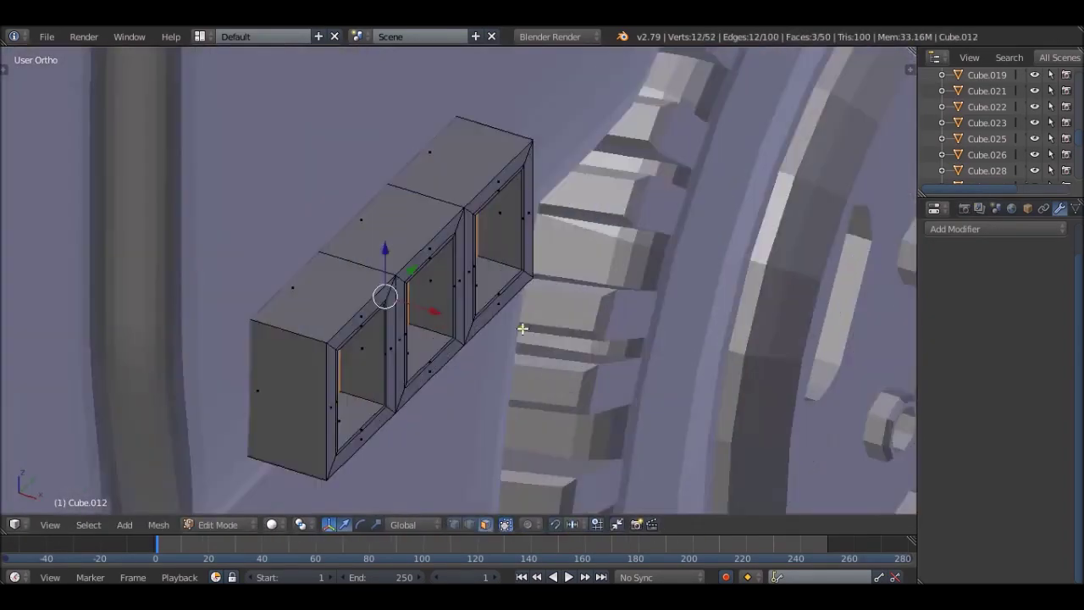
key(ctrl+b)
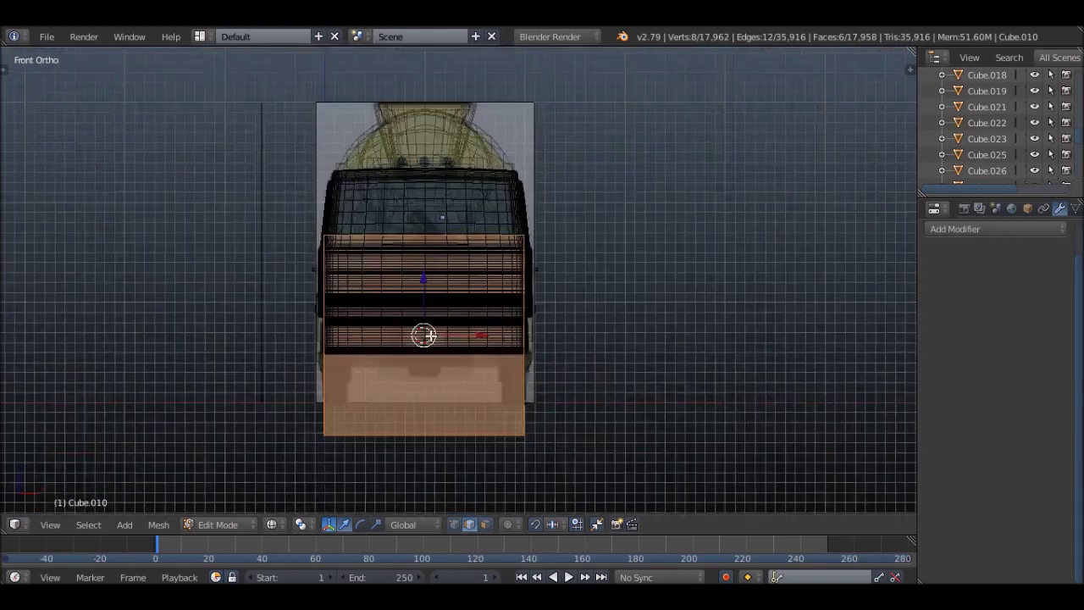
- Round the plate's corners with a bevel and slide its top edge along Y in top view
key(a)
key(KP_Decimal)
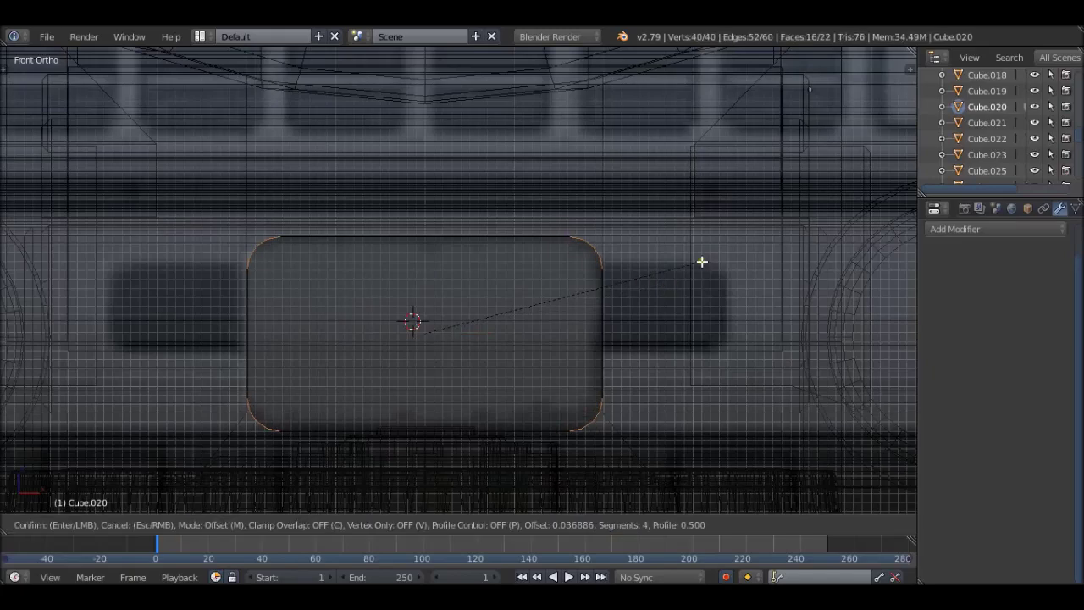
key(KP_7)
key(g)
key(y)
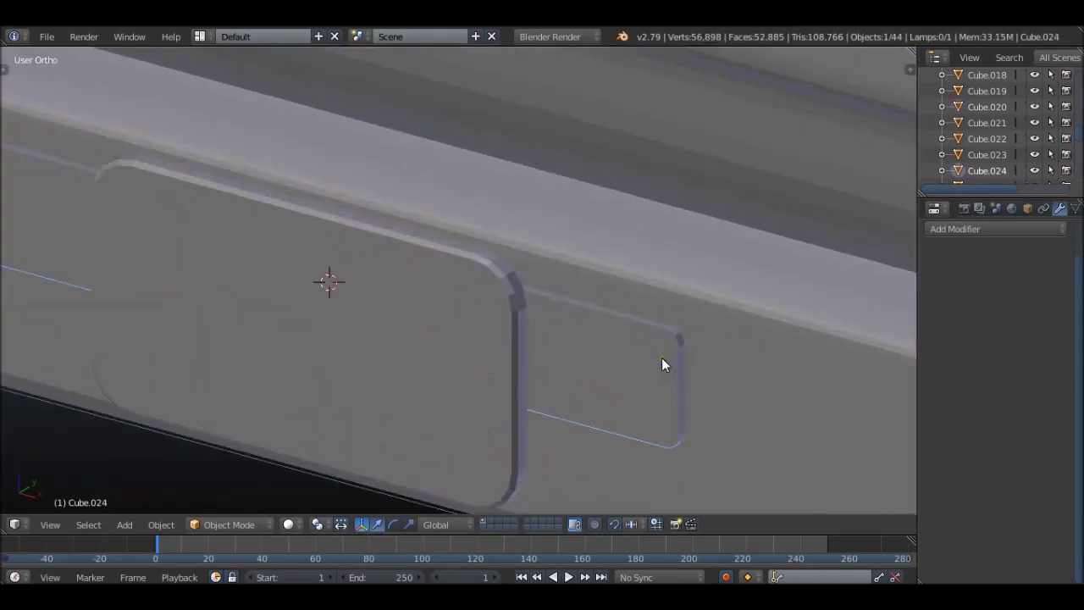
middle_drag(661, 357, 565, 395)
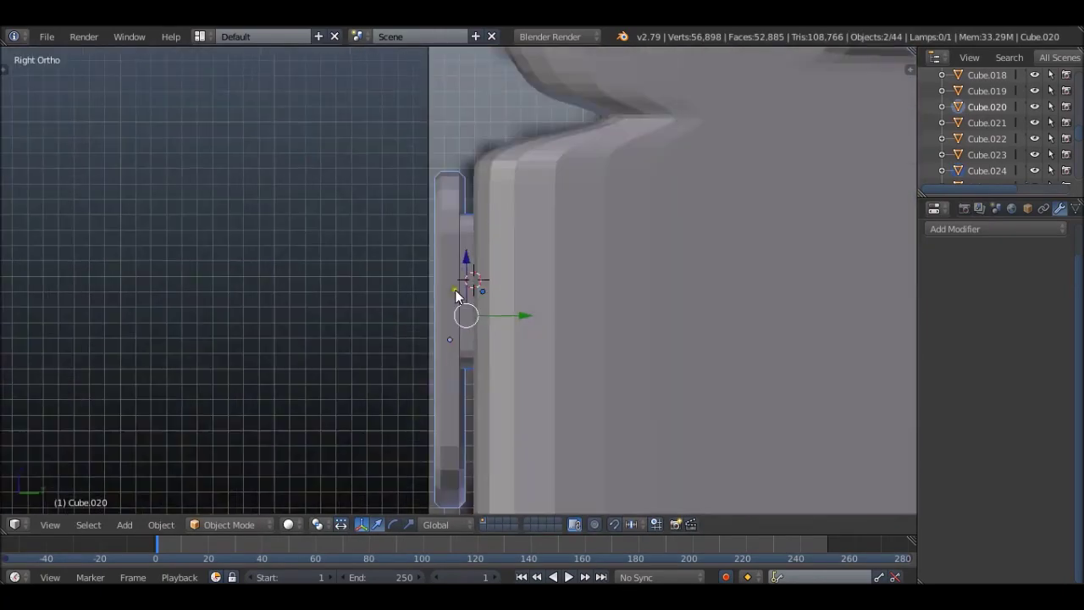
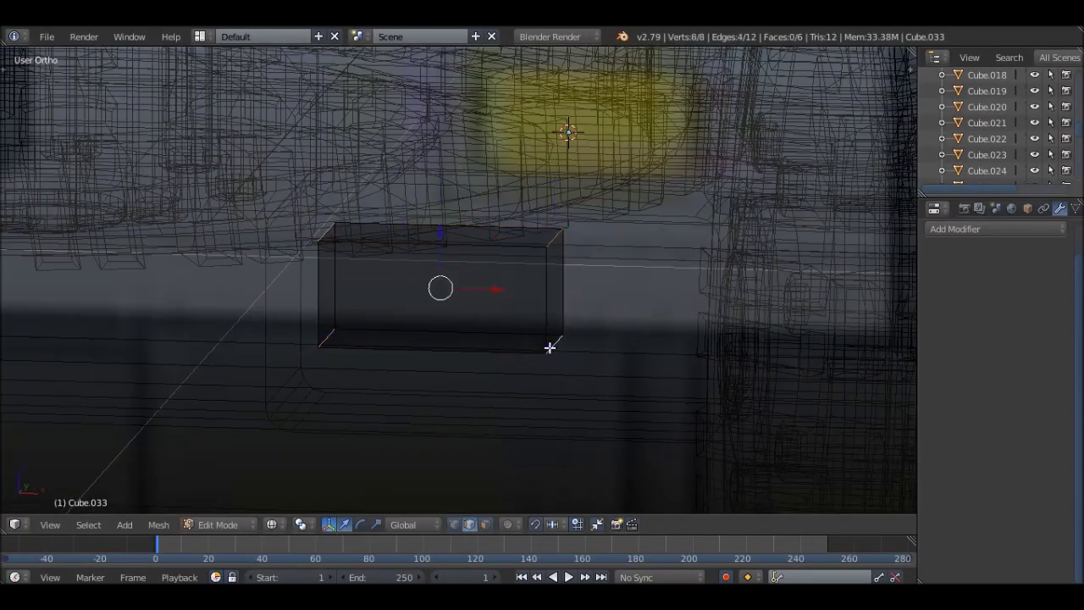
- Bevel the bumper light box and position it on the left side of the front bumper
key(KP_1)
key(ctrl+b)
key(a)
key(KP_3)
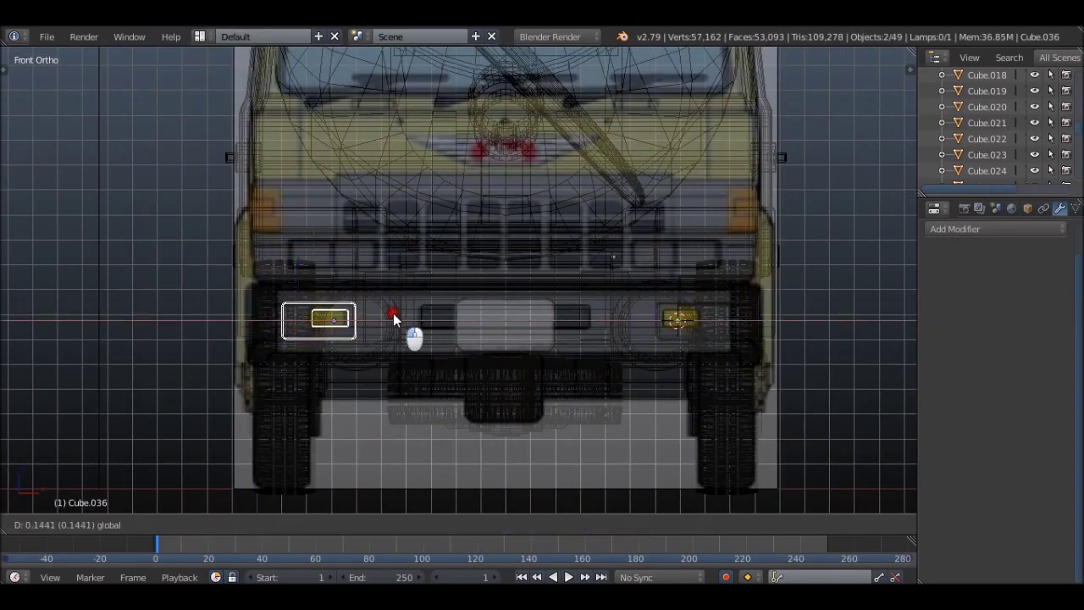
click(394, 317)
scroll(536, 330, up, 3)
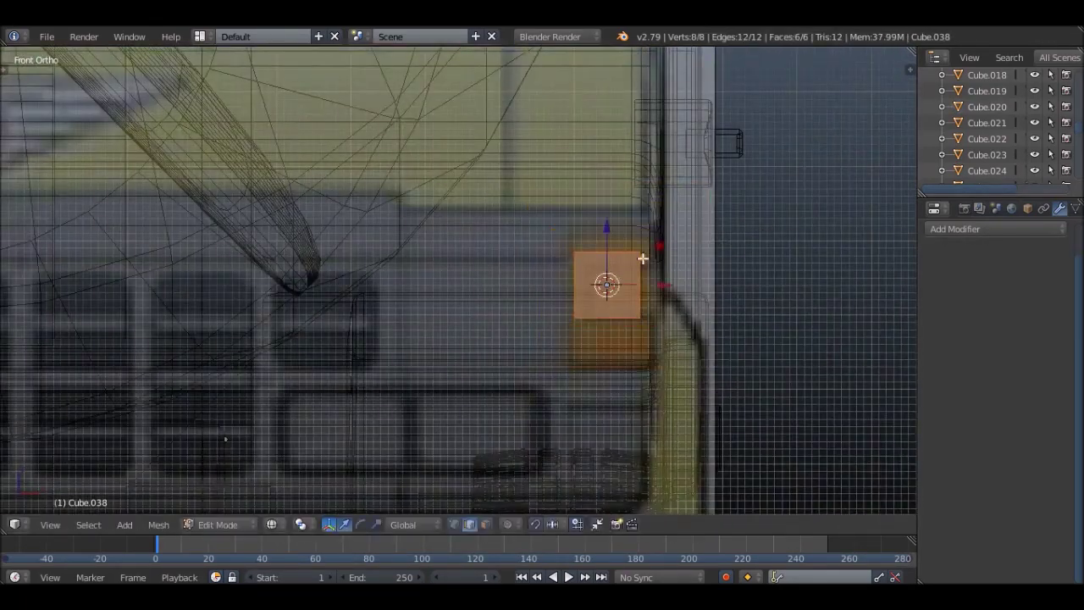
- Bevel the bent corner cube's edges into ridges around the cab's front corner
key(ctrl+Tab)
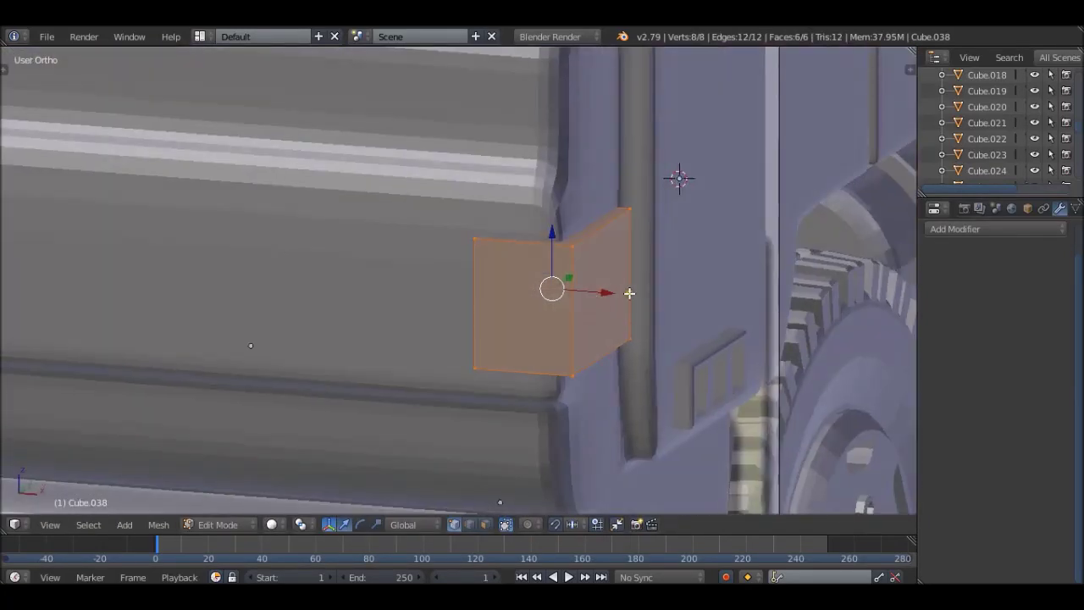
middle_drag(629, 293, 512, 344)
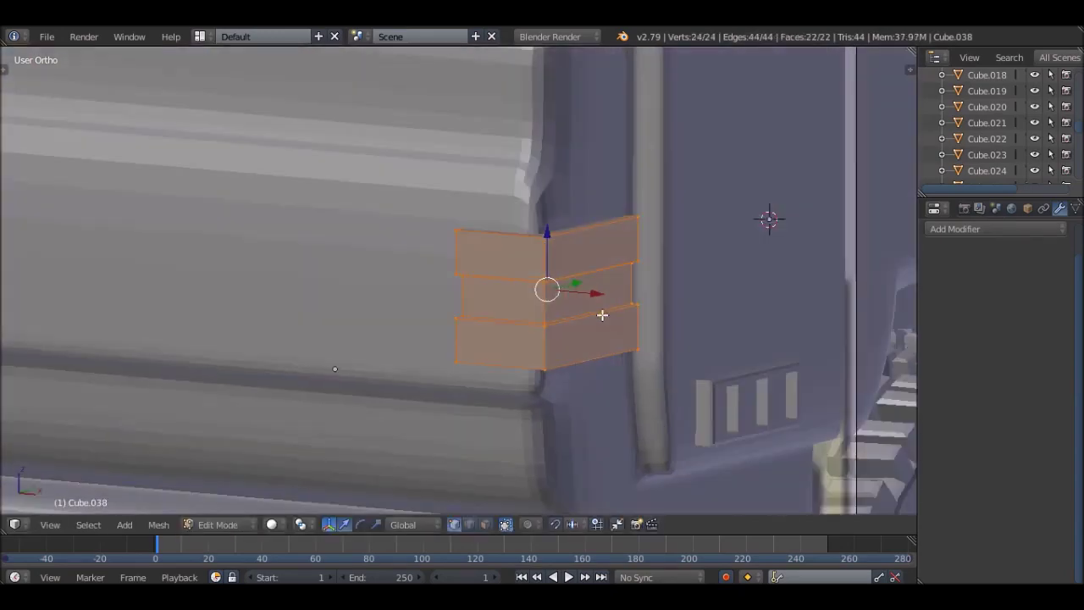
scroll(603, 330, up, 4)
key(ctrl+b)
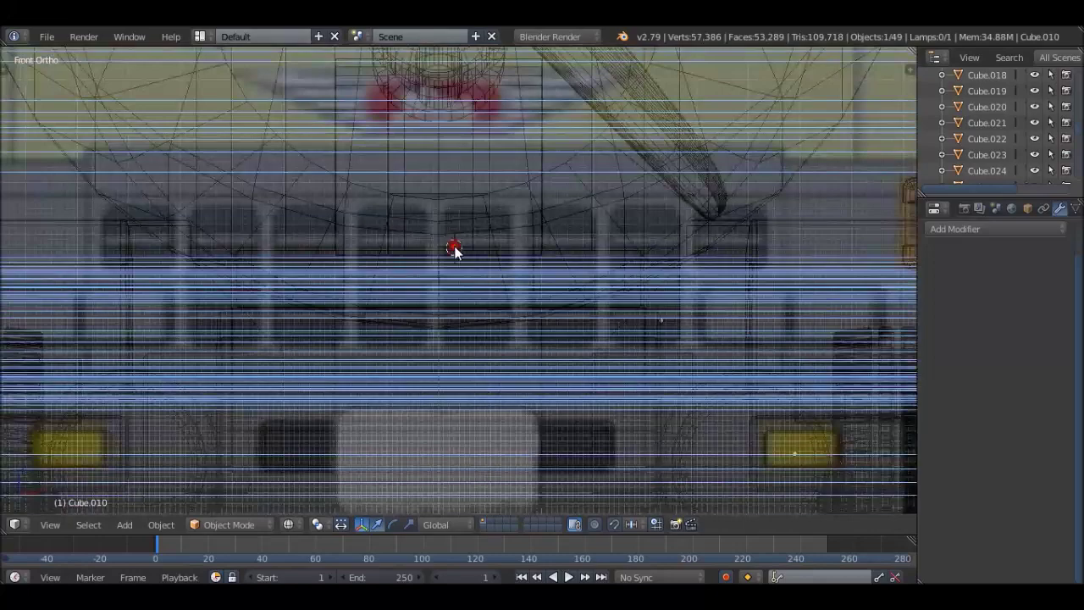
- Zoom out to the whole truck front and select the top edge of the plate's frame
scroll(475, 293, down, 2)
scroll(498, 279, down, 2)
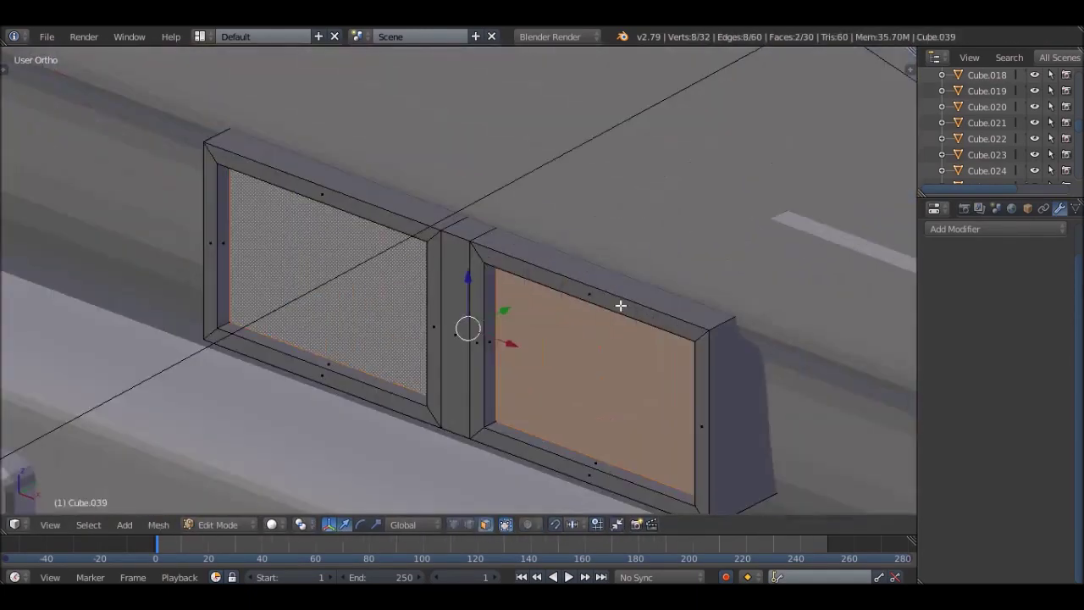
alt+click(462, 244)
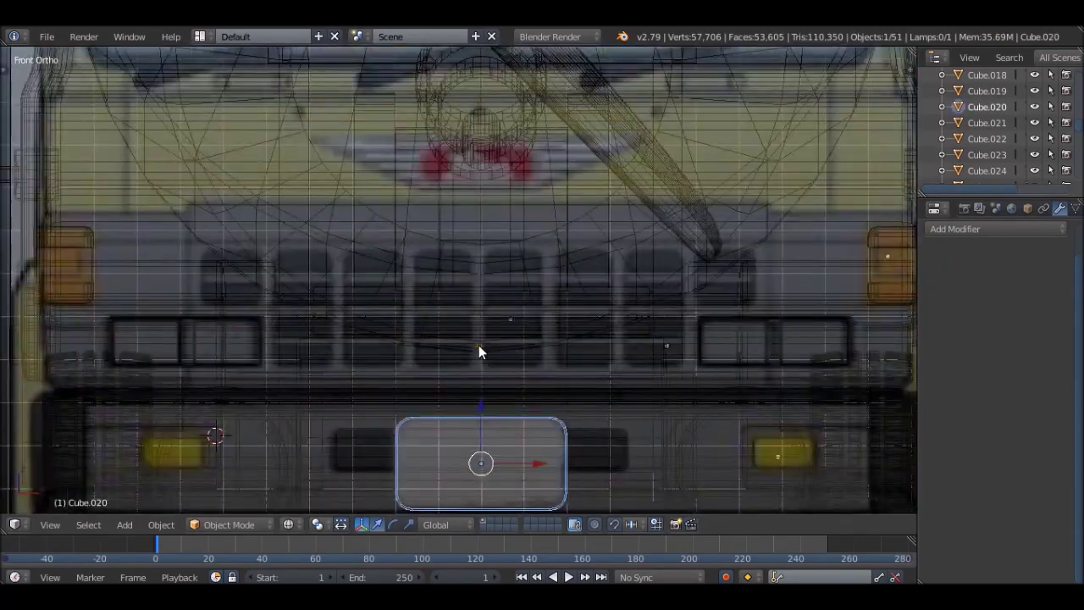
- Bevel the small square's corners in front view to make a rounded frame
scroll(717, 288, up, 2)
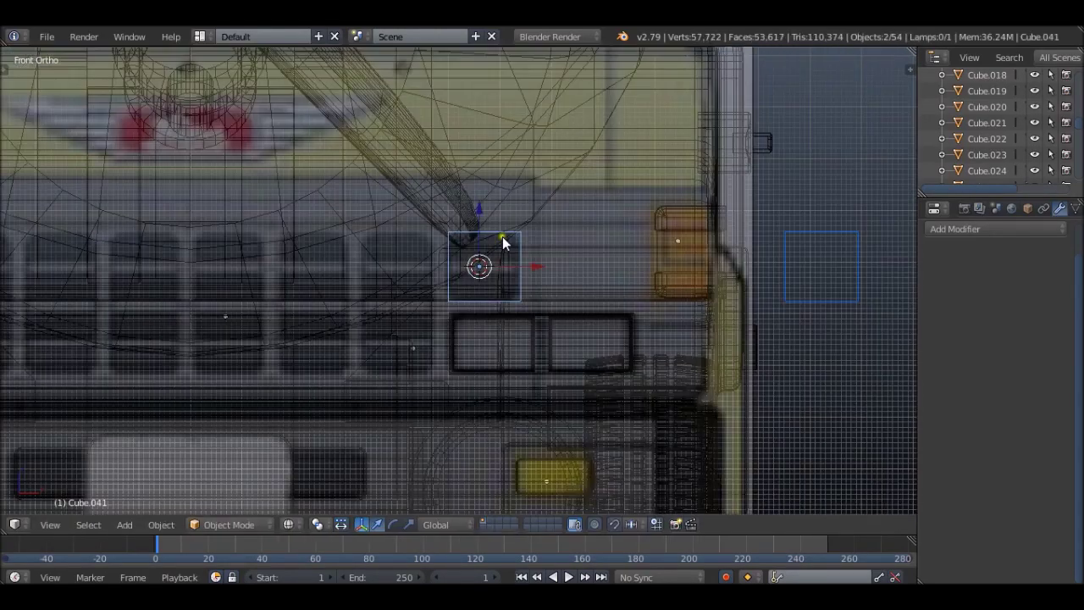
key(KP_1)
key(ctrl+b)
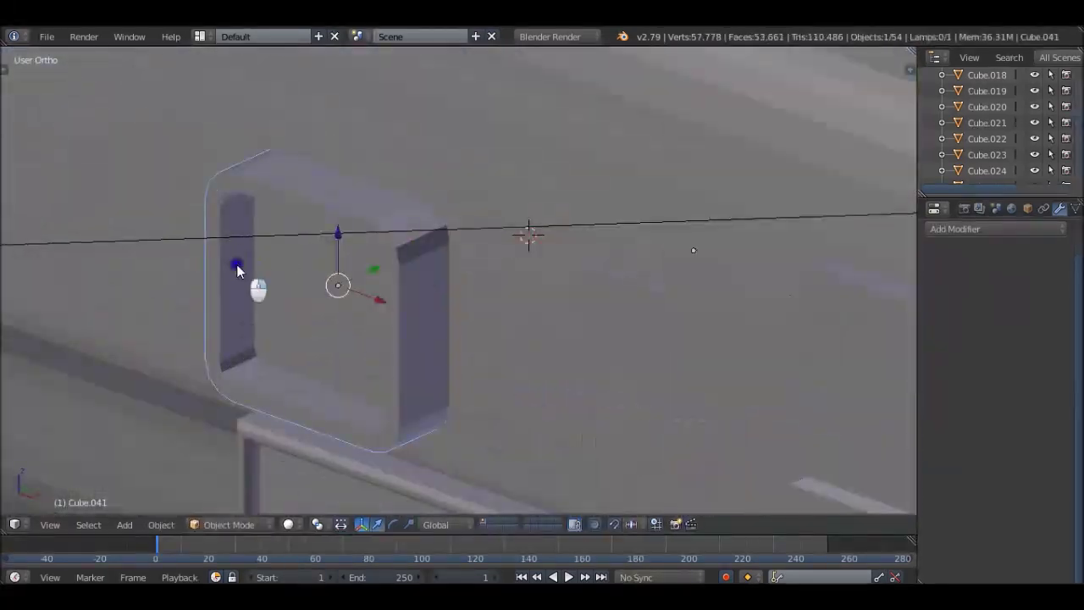
- Select a vertical frame edge, then centre the new cube's origin and frame it in view
key(Tab)
right_click(219, 280)
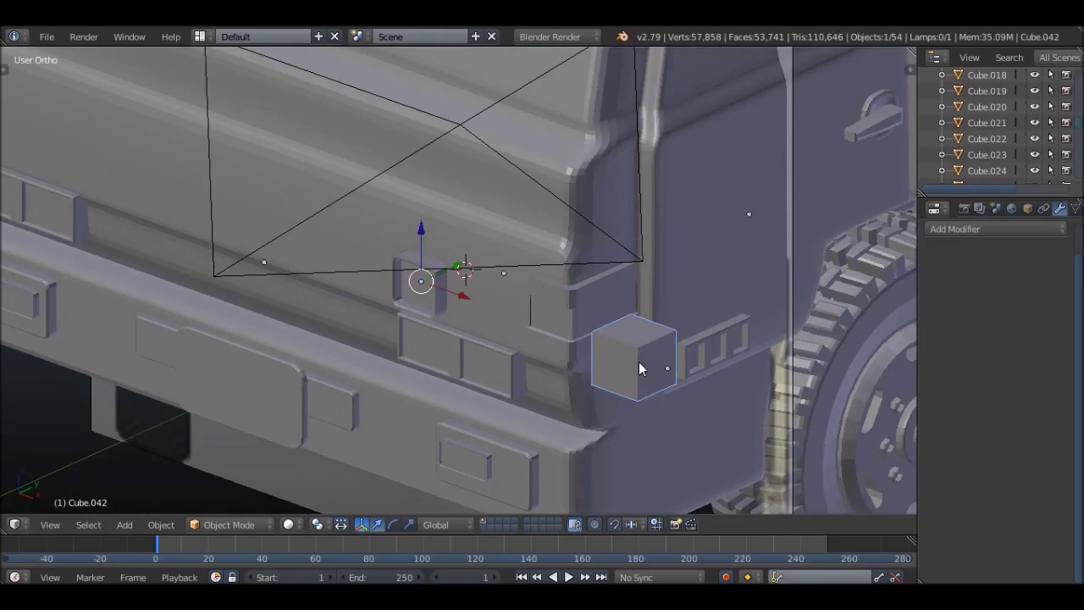
click(133, 289)
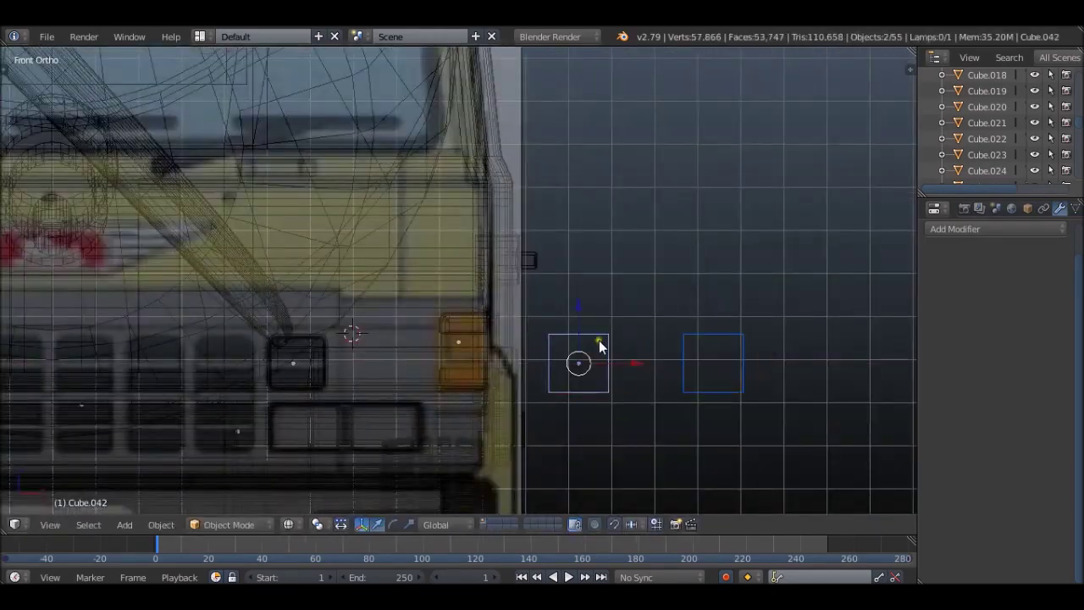
key(KP_Decimal)
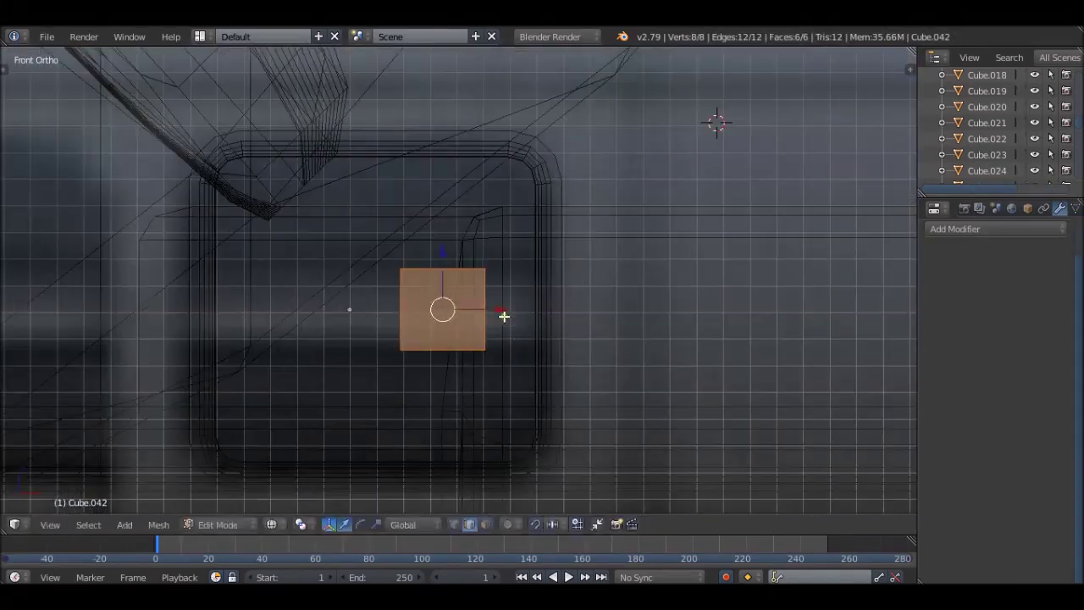
- Place the stretched face, then bevel the tall slot's corners and inner edge loop from top view
click(607, 300)
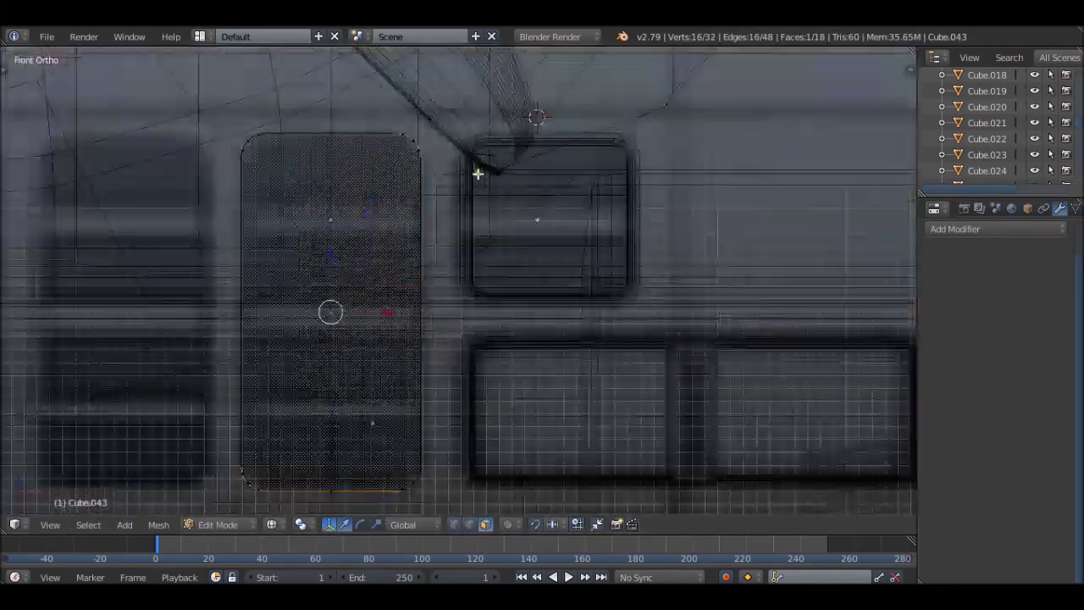
key(KP_7)
key(a)
key(a)
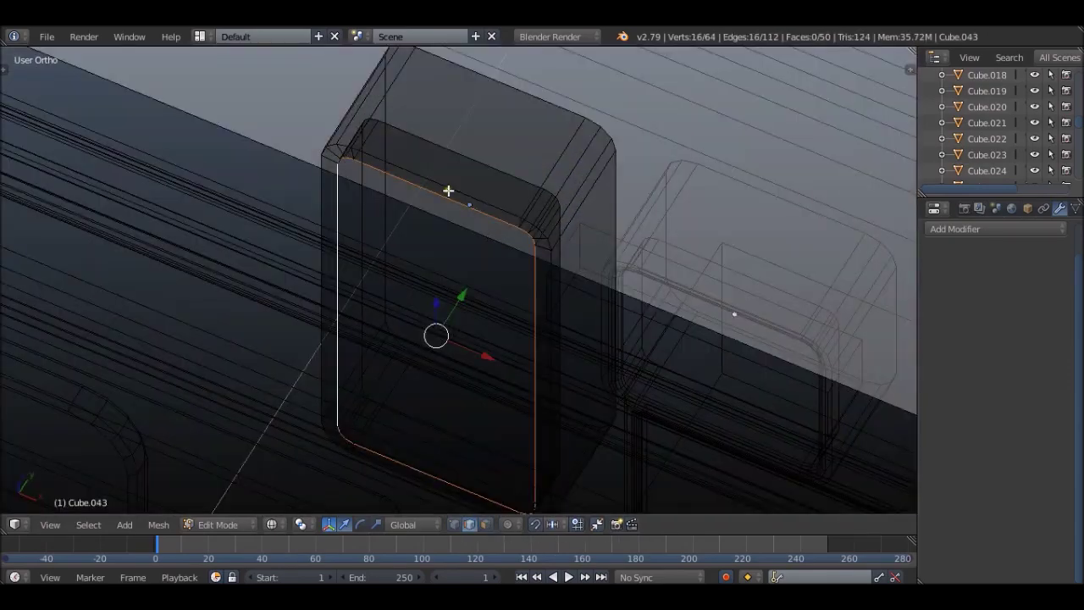
key(ctrl+b)
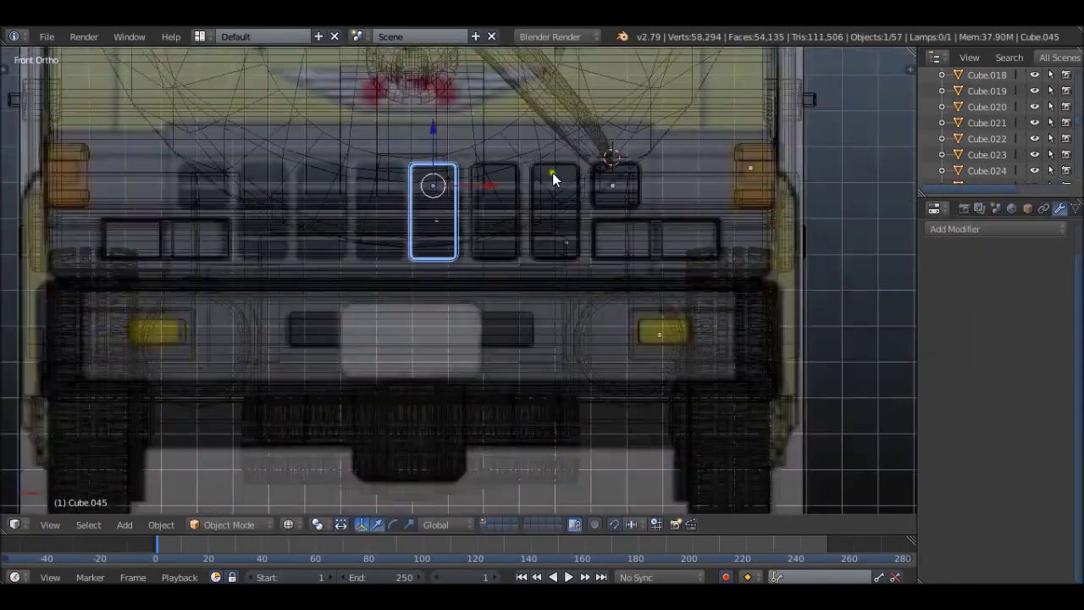
- Duplicate the tall grille slot three times, placing each copy beside the previous one
key(shift+d)
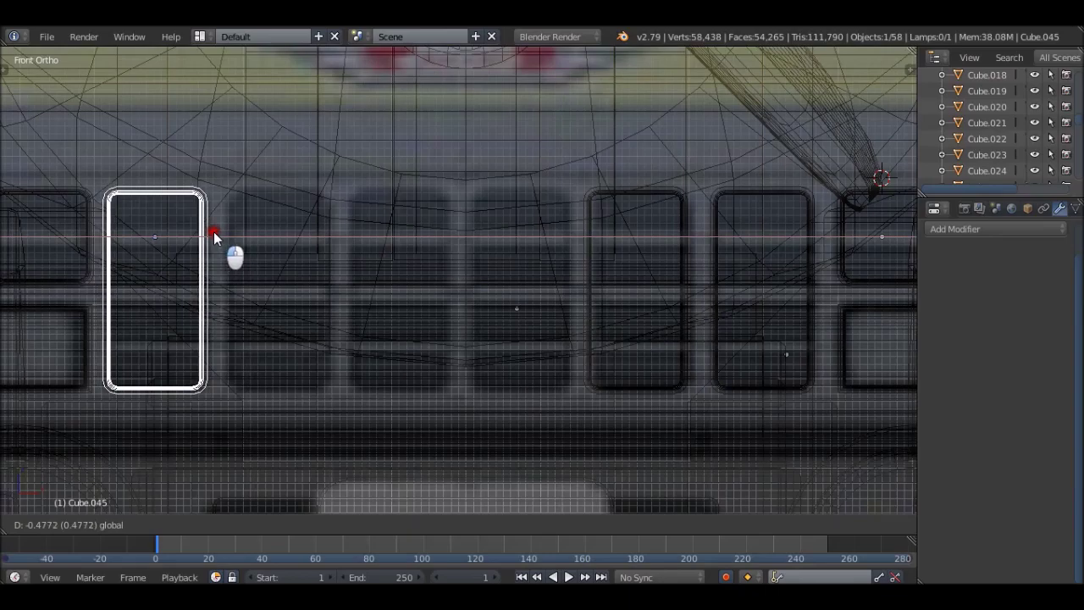
click(213, 238)
scroll(213, 238, down, 3)
scroll(419, 235, up, 3)
key(shift+d)
scroll(293, 208, down, 3)
scroll(373, 213, up, 3)
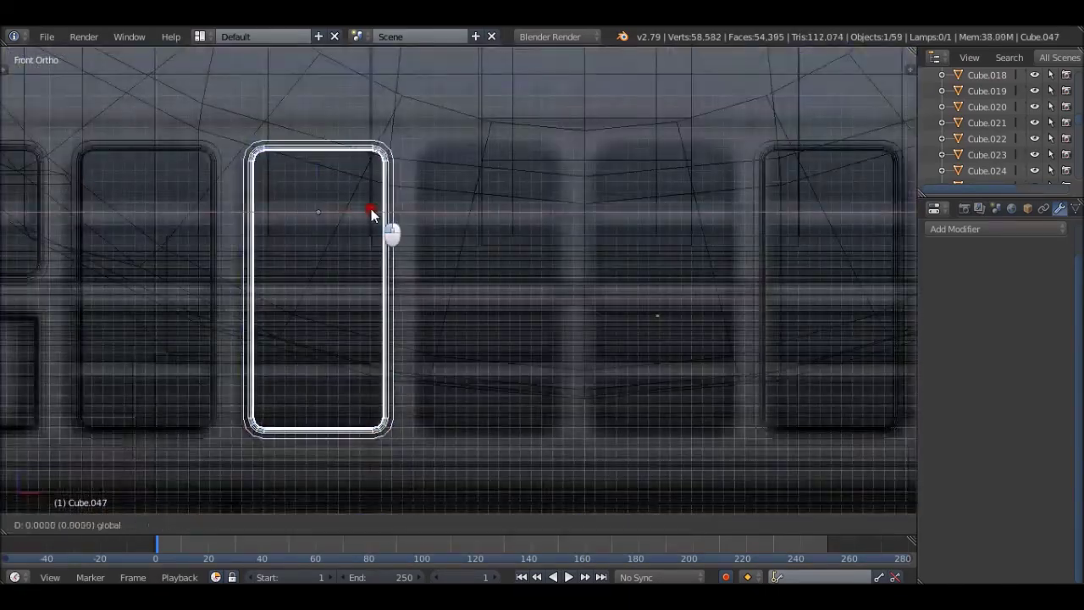
scroll(372, 214, down, 3)
click(542, 210)
scroll(368, 201, up, 3)
key(shift+d)
scroll(728, 203, down, 3)
scroll(564, 223, up, 3)
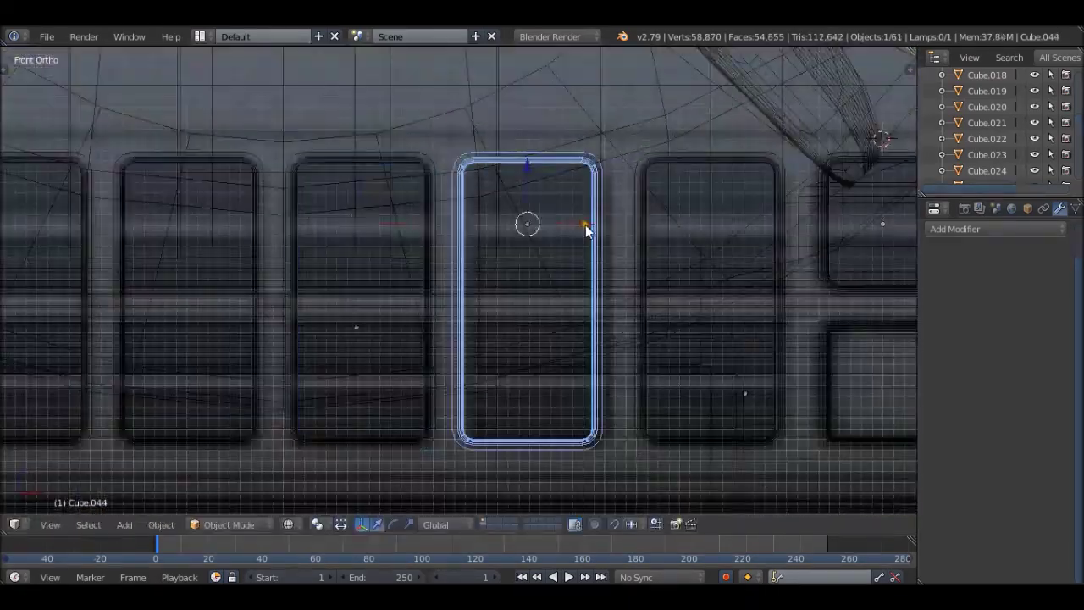
scroll(564, 223, down, 3)
scroll(392, 207, up, 3)
- Select the slot copies, join them into one object, and check the grille in solid shading
shift+click(693, 193)
key(z)
scroll(478, 136, down, 2)
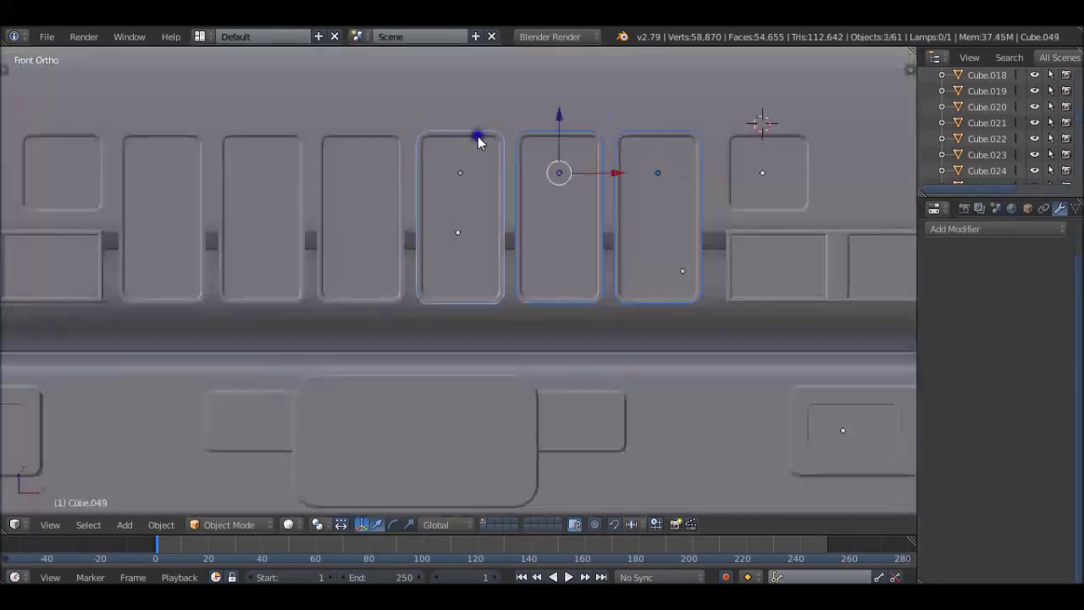
key(z)
scroll(715, 168, up, 2)
key(ctrl+j)
scroll(279, 254, up, 2)
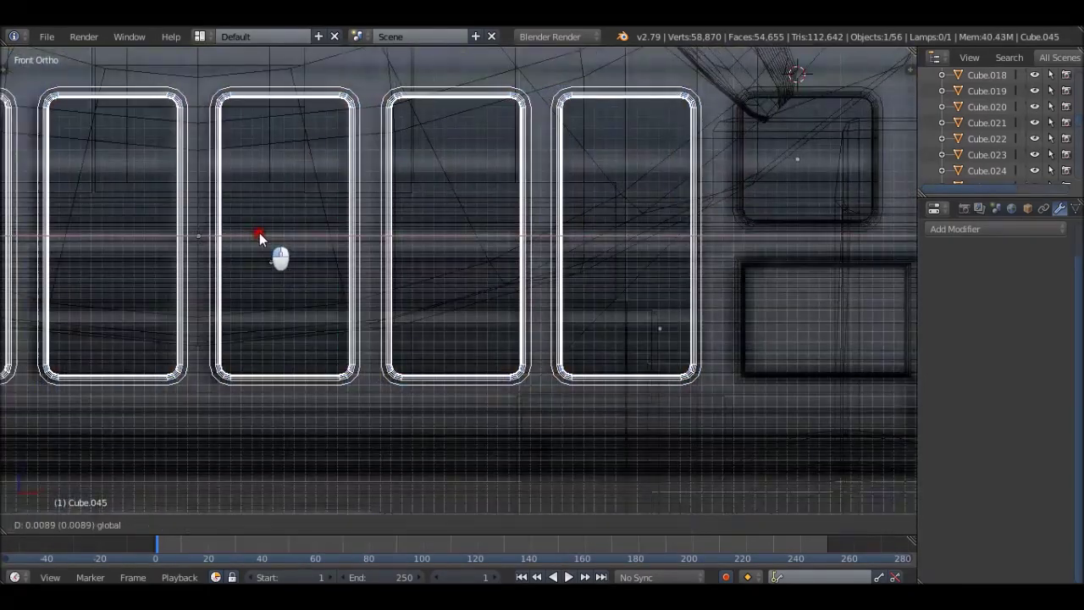
scroll(552, 203, down, 3)
scroll(382, 207, up, 3)
scroll(254, 246, down, 3)
key(z)
key(z)
scroll(678, 271, up, 3)
key(Tab)
key(KP_7)
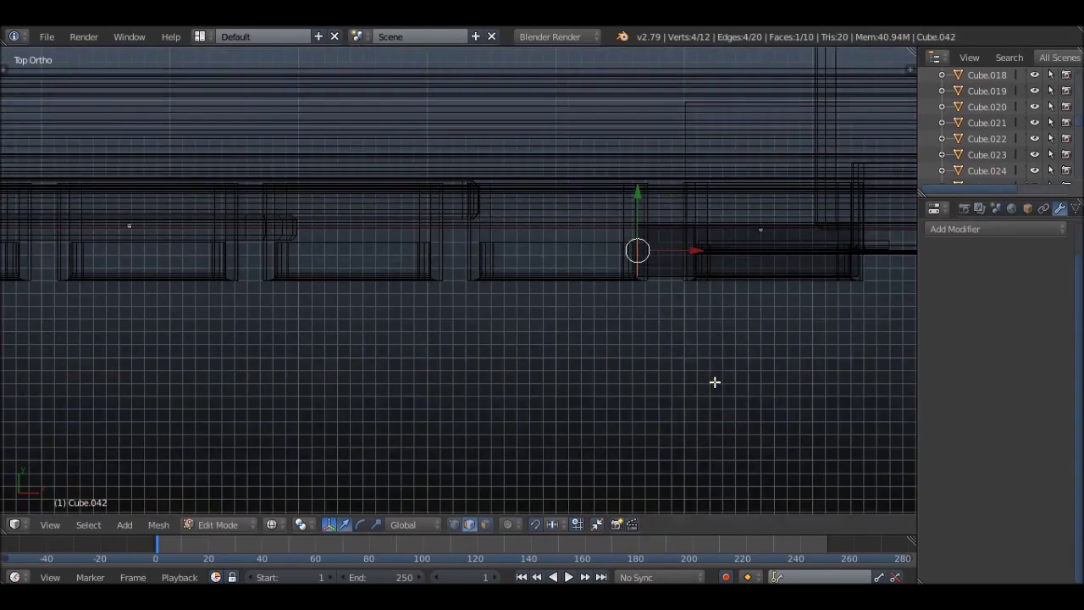
- Delete the unneeded vertices and slide the strip's end edge along X
scroll(641, 258, up, 3)
click(628, 224)
middle_drag(627, 236, 618, 169)
key(ctrl+Tab)
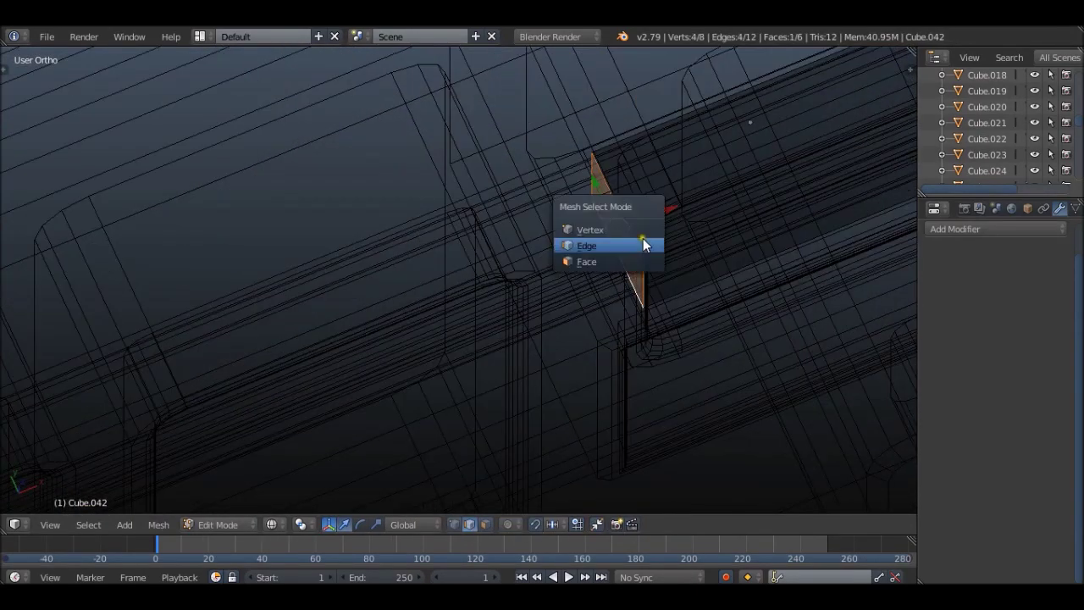
click(640, 243)
key(KP_7)
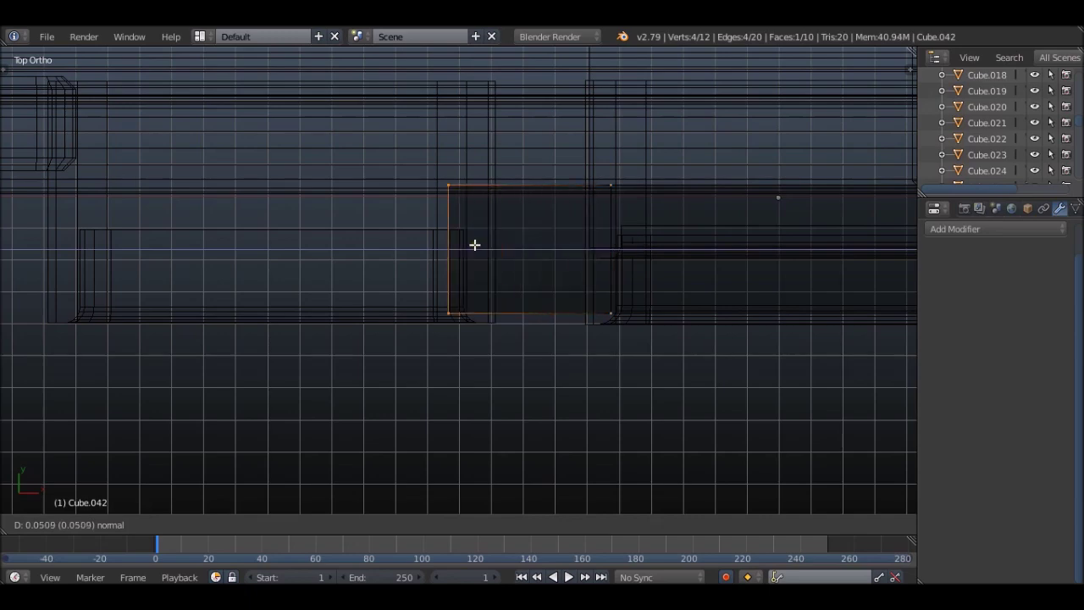
key(x)
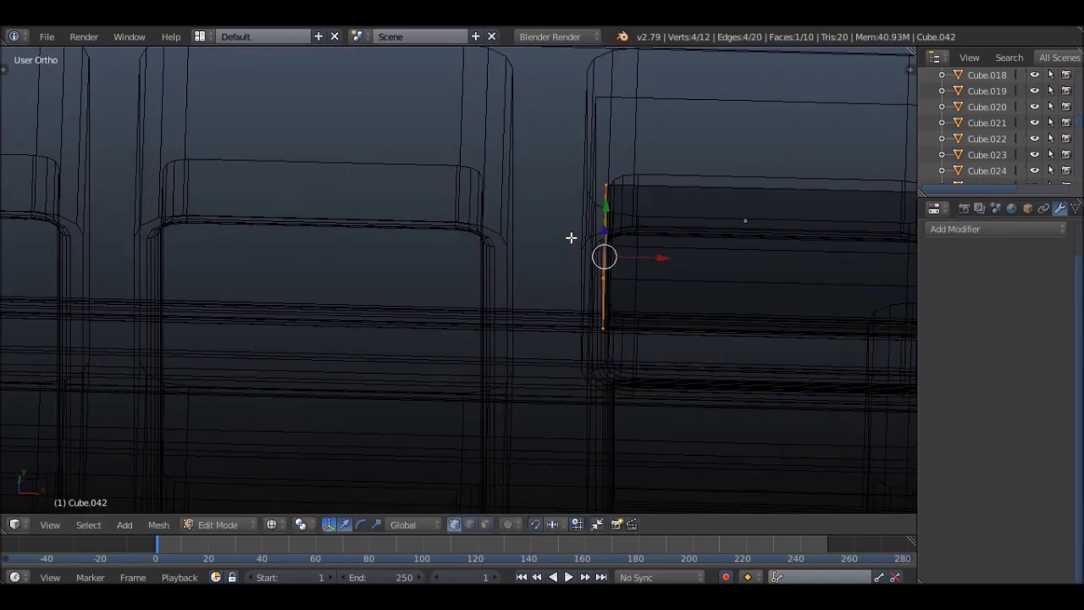
click(499, 264)
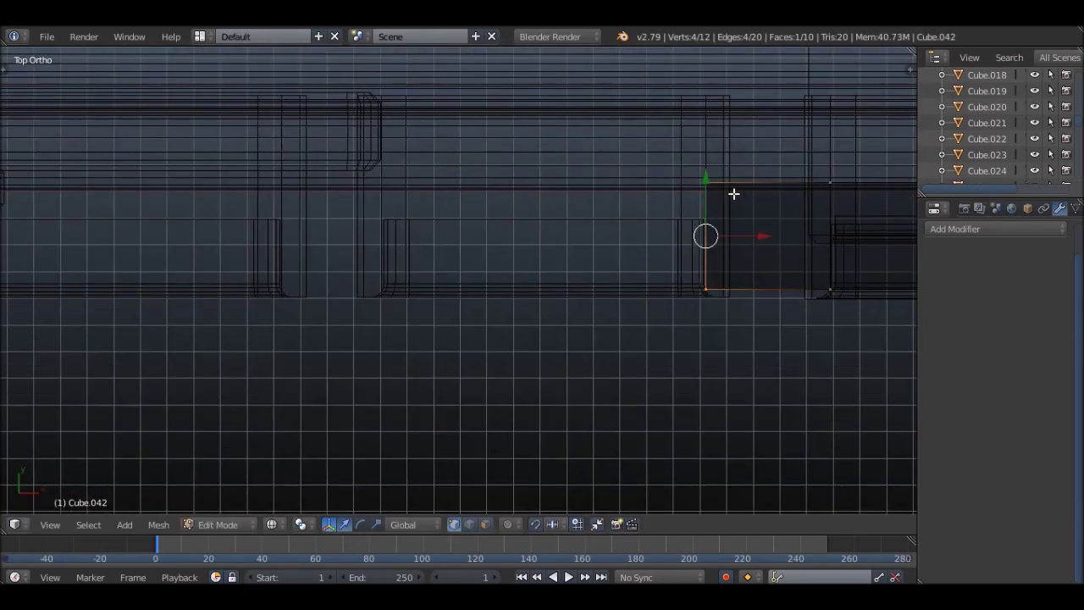
- Extrude the strip's end in nine short sections across the grille openings
key(e)
click(368, 213)
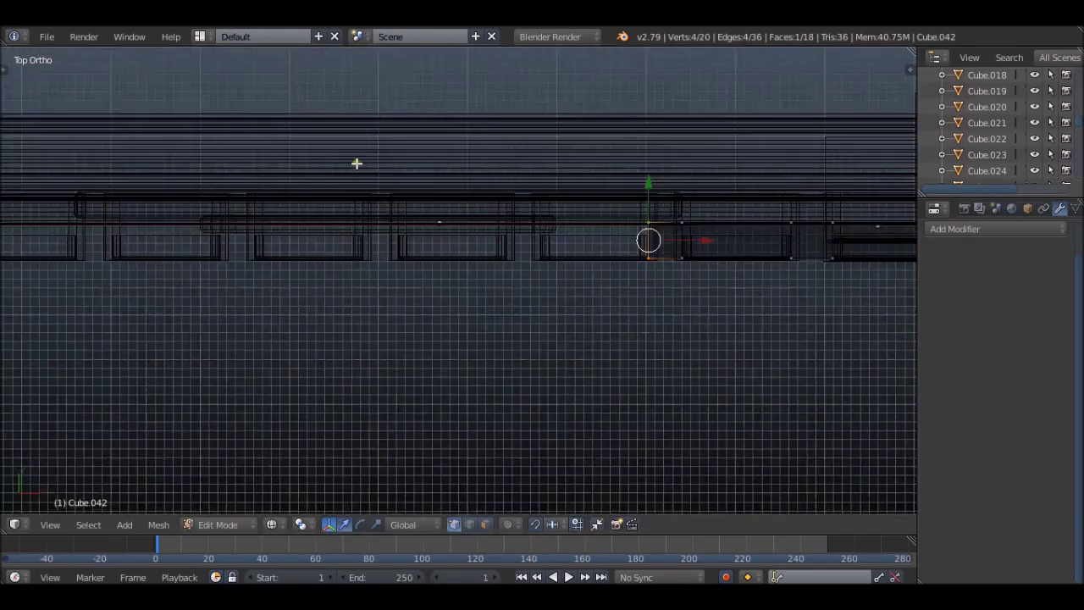
key(e)
click(740, 235)
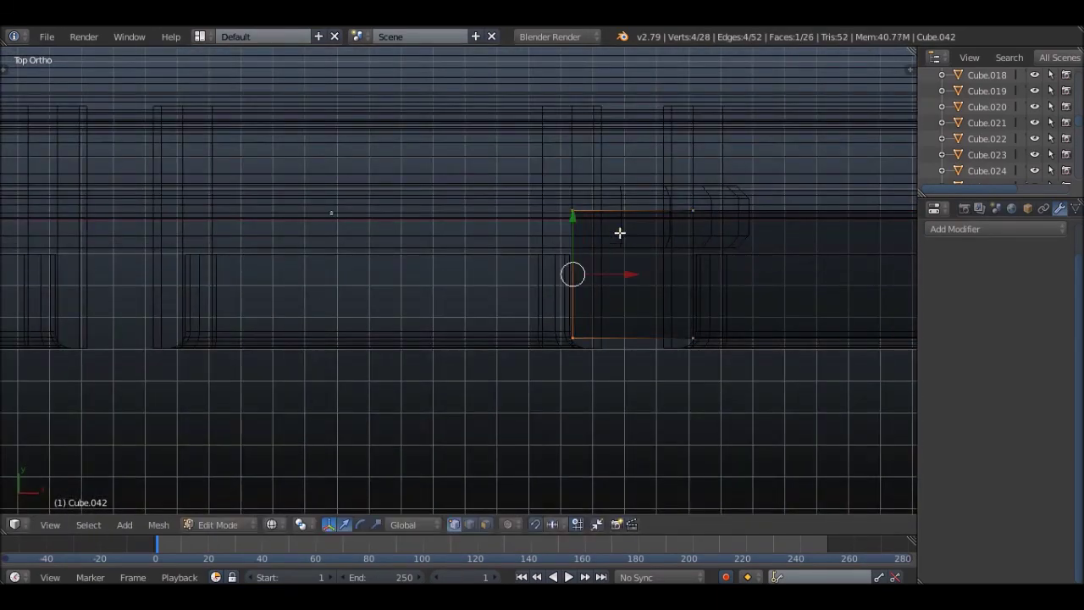
key(e)
click(327, 205)
key(e)
click(482, 254)
key(e)
click(502, 237)
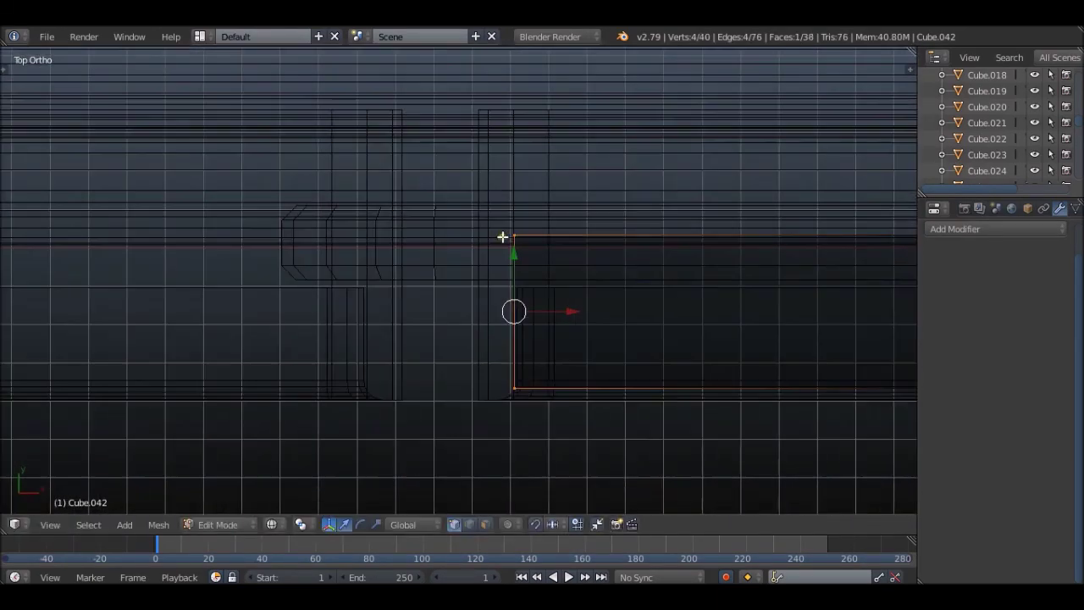
key(e)
click(358, 199)
key(e)
click(252, 212)
key(e)
click(264, 203)
key(e)
click(123, 184)
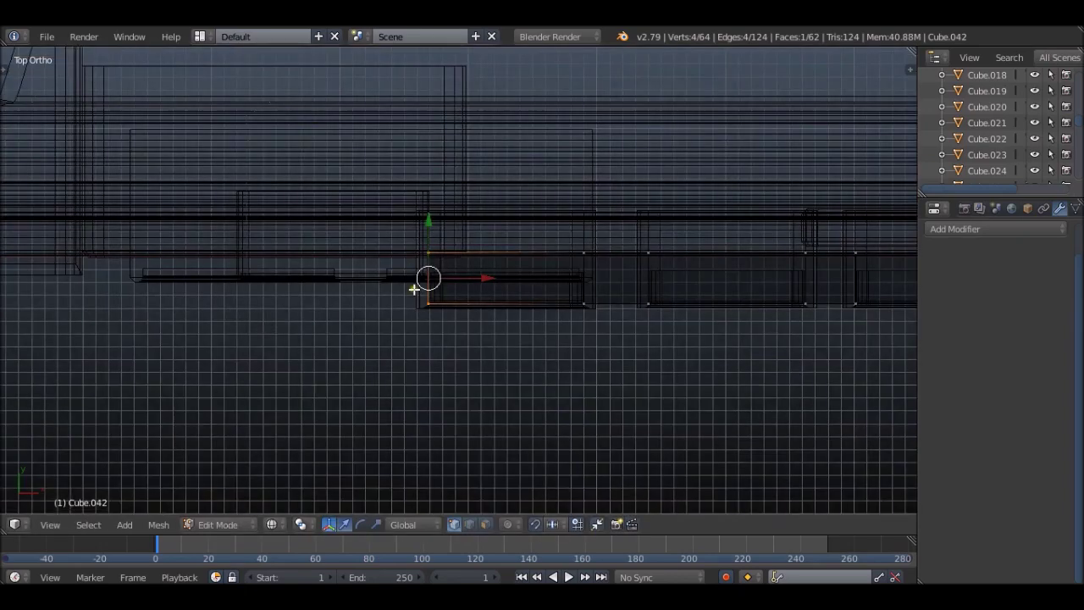
- Select faces of the strip, move them into place in top view, and bevel the edges
key(z)
mouse_move(417, 255)
middle_down()
mouse_move(517, 260)
mouse_move(639, 194)
middle_up()
key(ctrl+Tab)
click(598, 232)
shift+click(315, 217)
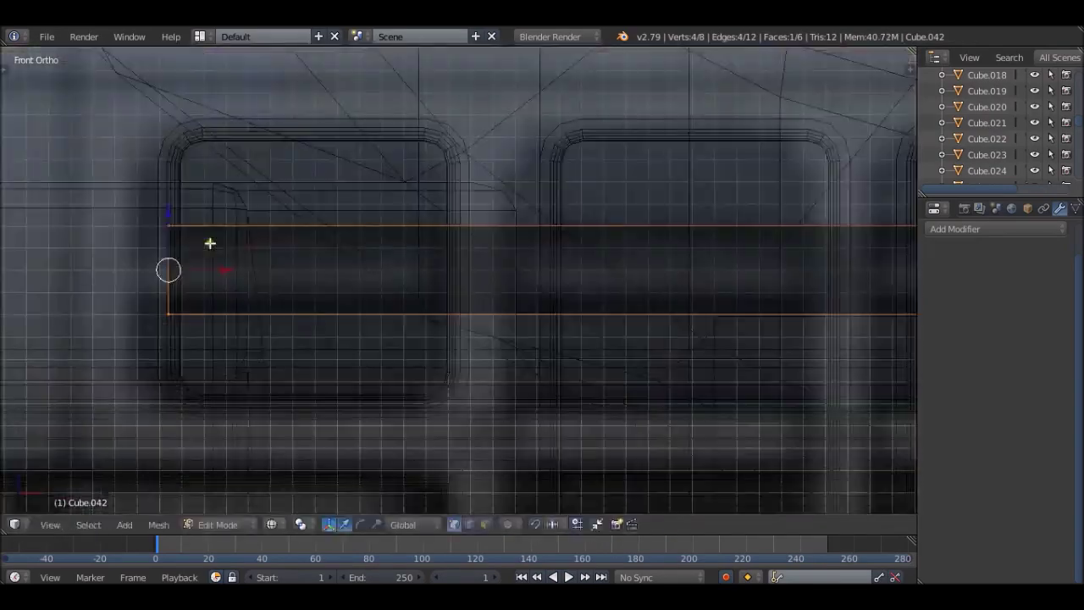
scroll(261, 269, up, 5)
key(KP_7)
scroll(823, 242, down, 2)
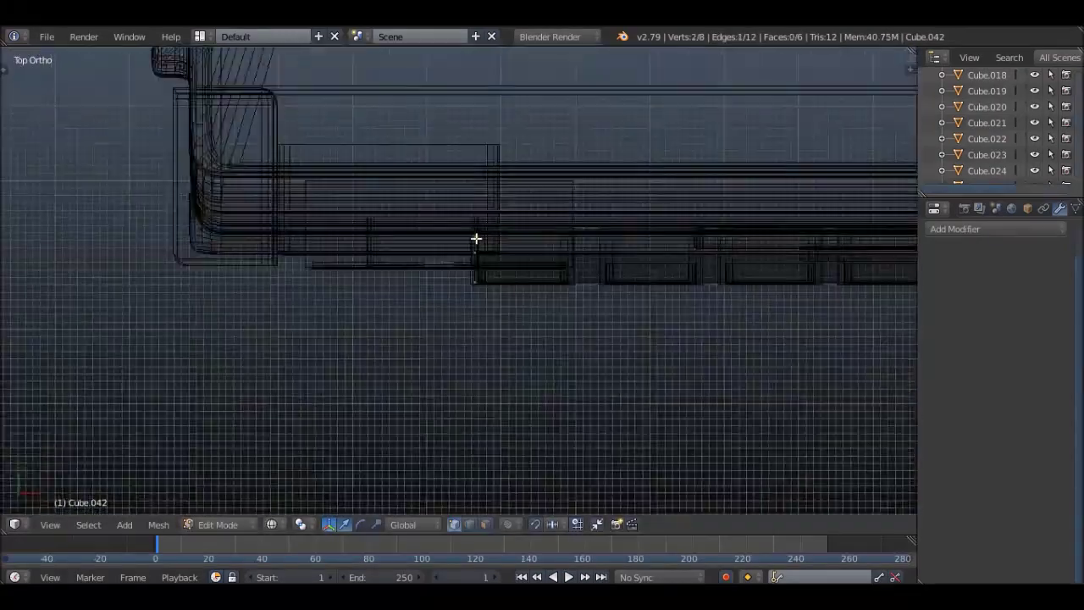
key(g)
click(455, 269)
scroll(409, 260, down, 3)
middle_drag(409, 259, 513, 302)
key(ctrl+b)
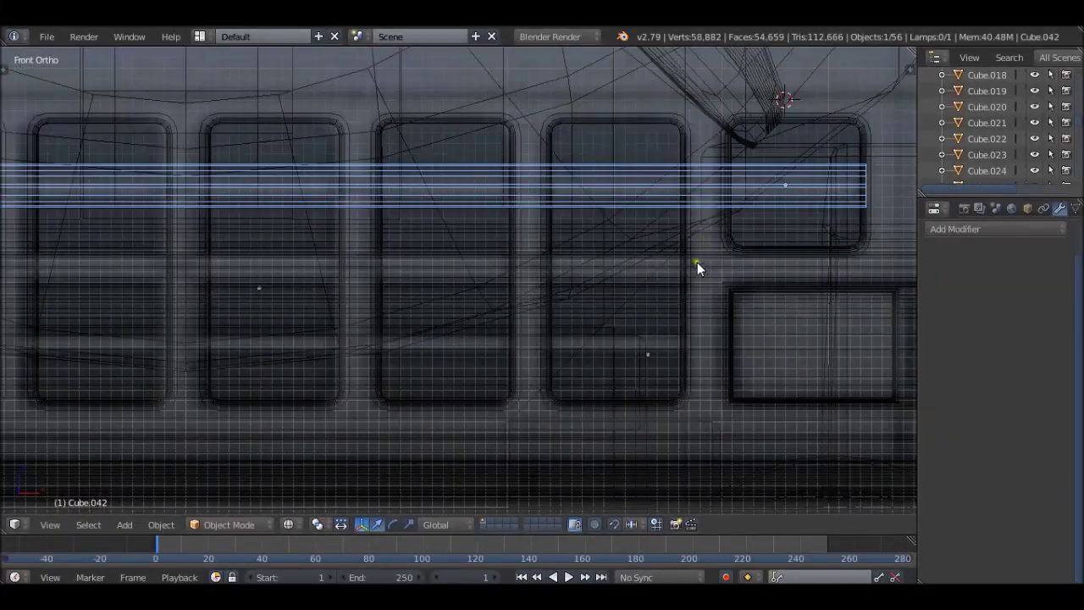
- Move the shortened bar copy into place across the front of the cab
scroll(723, 224, down, 3)
scroll(814, 203, up, 7)
key(t)
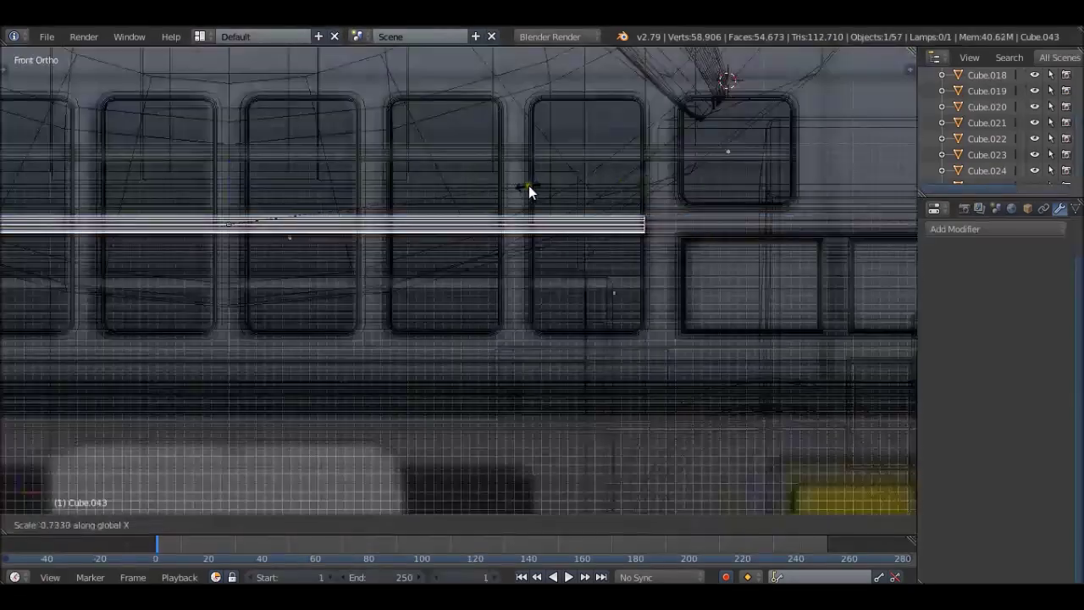
key(g)
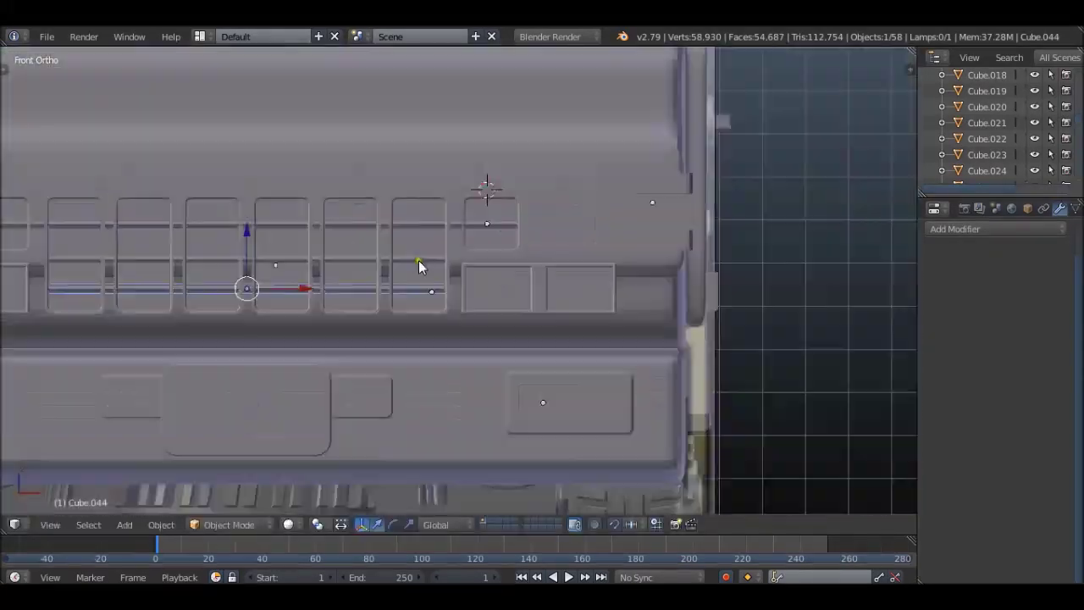
middle_drag(419, 260, 390, 291)
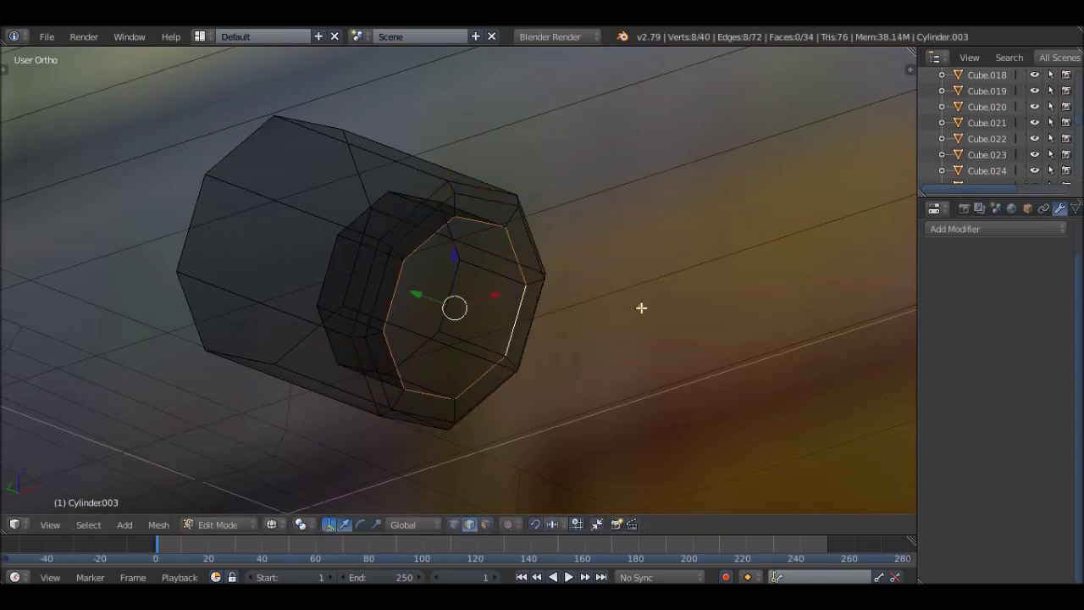
- Leave editing of the stepped wiper-pivot cylinder and view it from the front in wireframe
key(Tab)
scroll(593, 310, down, 6)
key(KP_1)
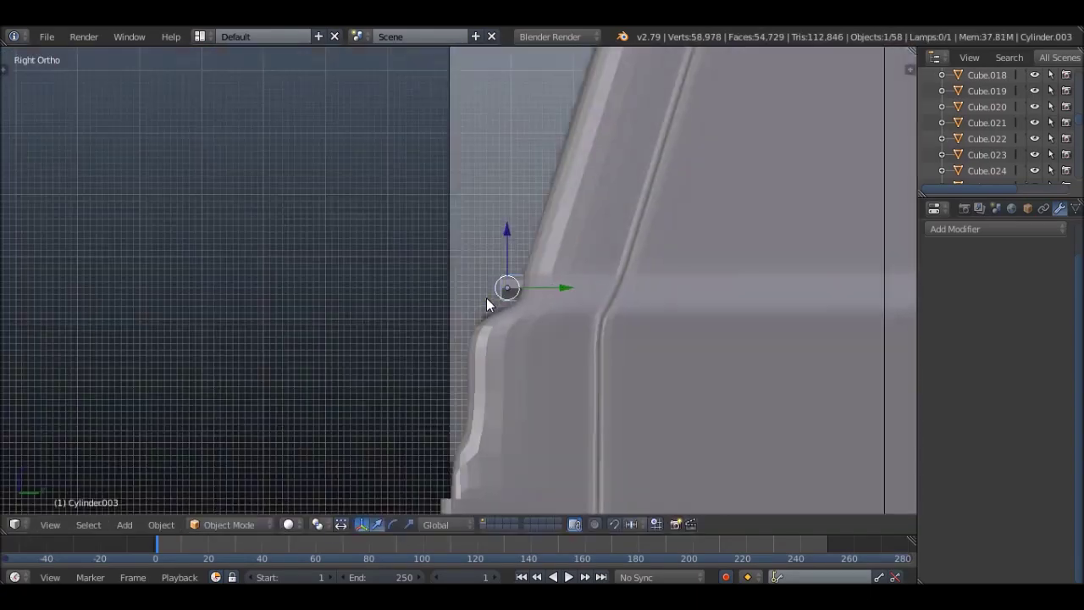
key(z)
key(shift+a)
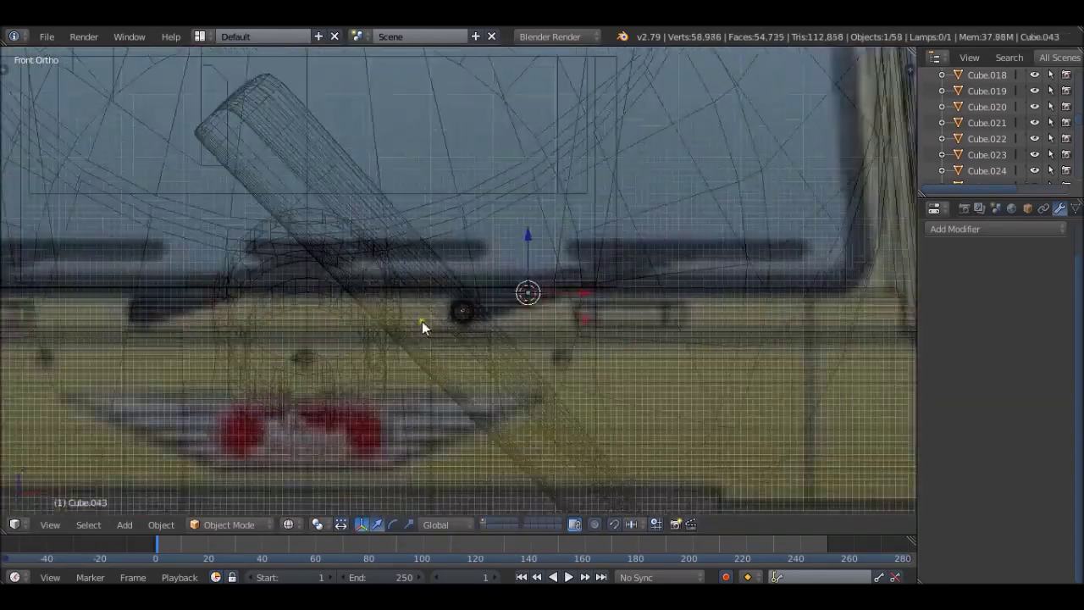
- Add a new cube and move its top face into position to start the wiper pivot
click(585, 319)
key(Tab)
scroll(400, 254, up, 5)
key(g)
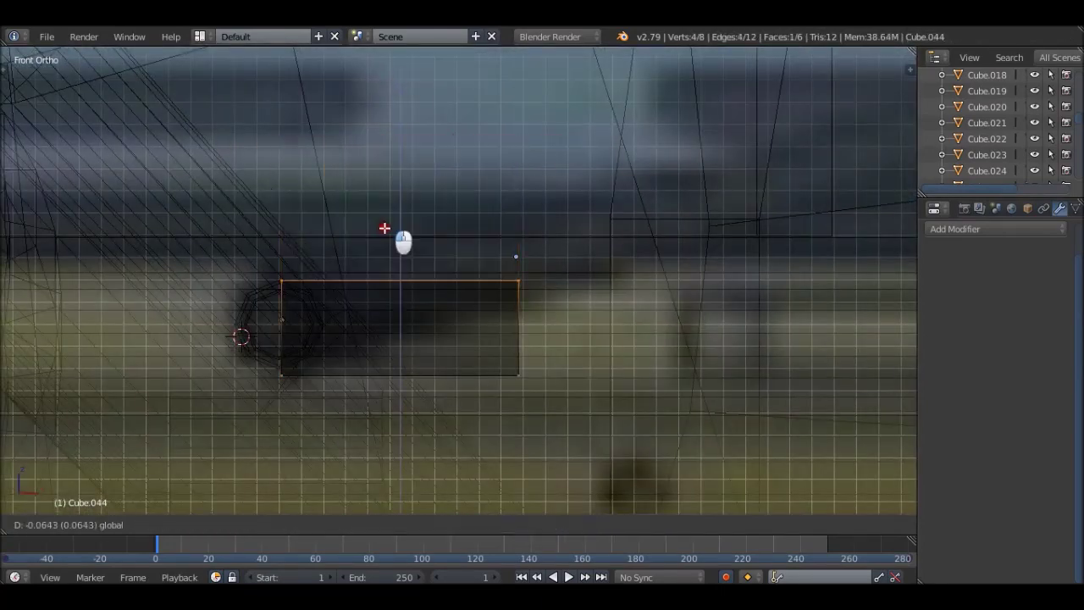
scroll(538, 359, down, 2)
shift+middle_drag(537, 359, 382, 278)
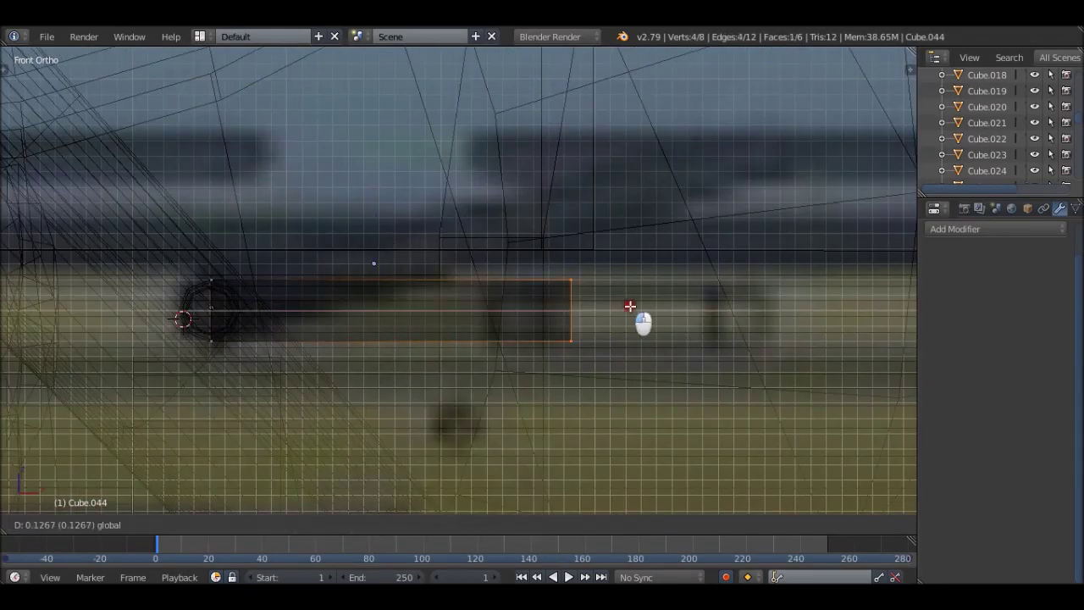
scroll(694, 263, up, 4)
shift+middle_drag(693, 262, 541, 197)
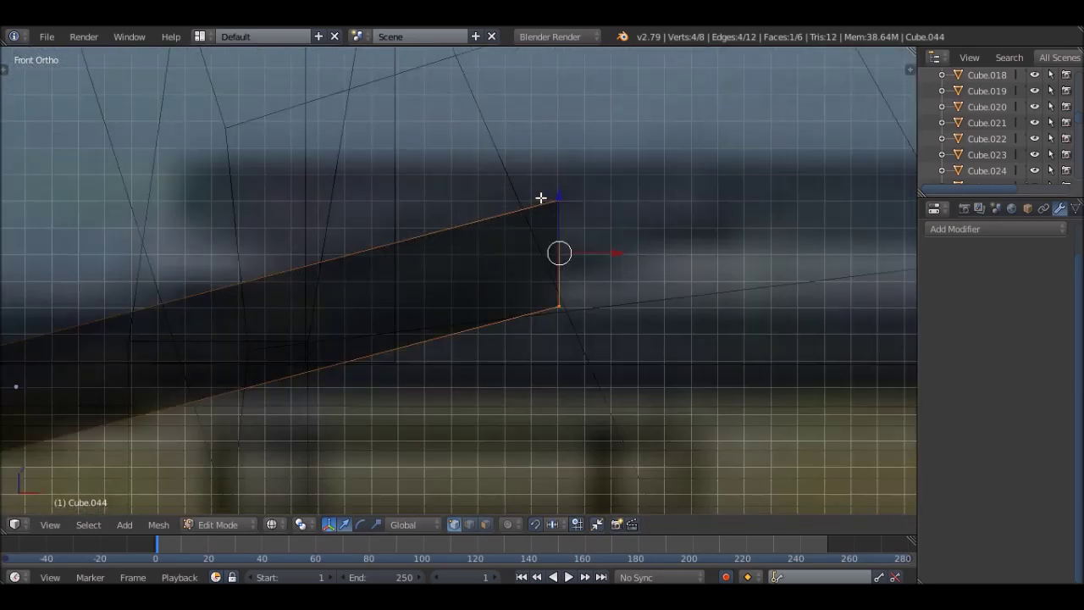
click(572, 237)
key(KP_7)
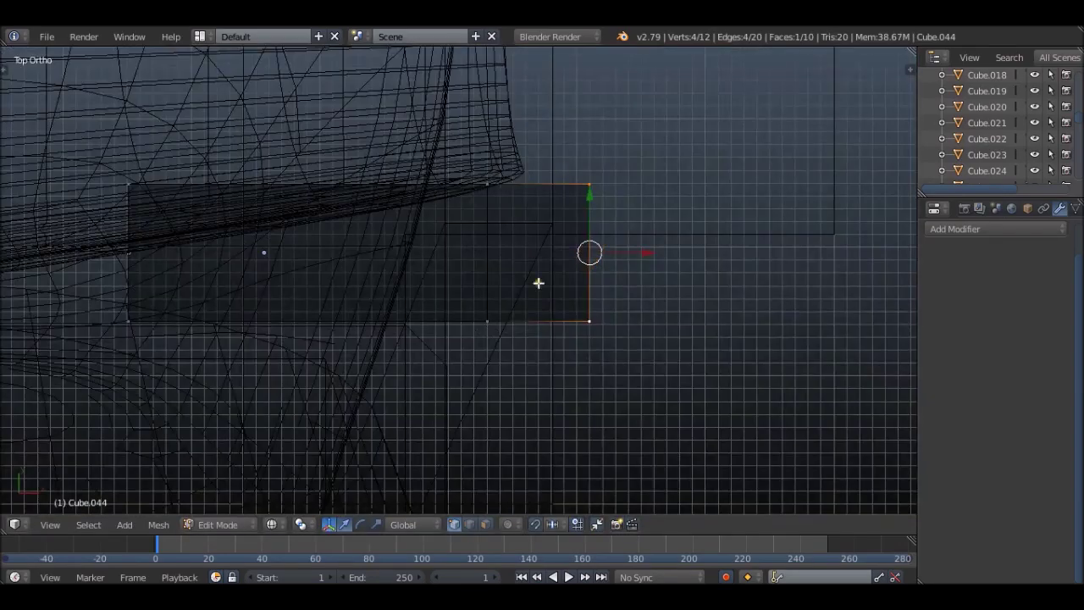
click(417, 191)
- Extrude the top face and scale it along Y to form the wiper arm
middle_drag(418, 190, 402, 297)
key(KP_7)
scroll(443, 249, up, 2)
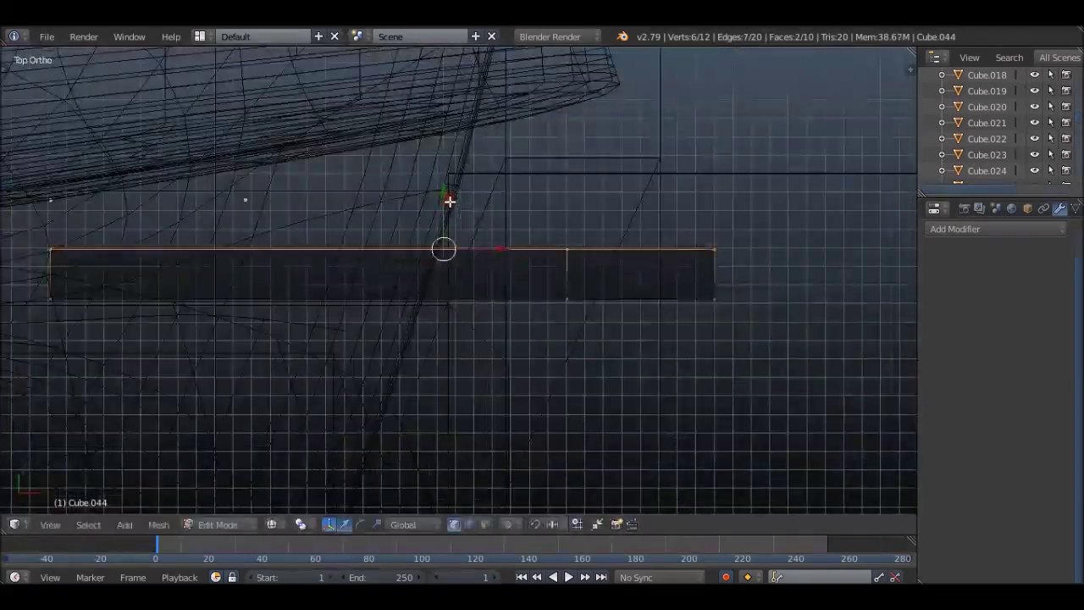
key(KP_1)
key(e)
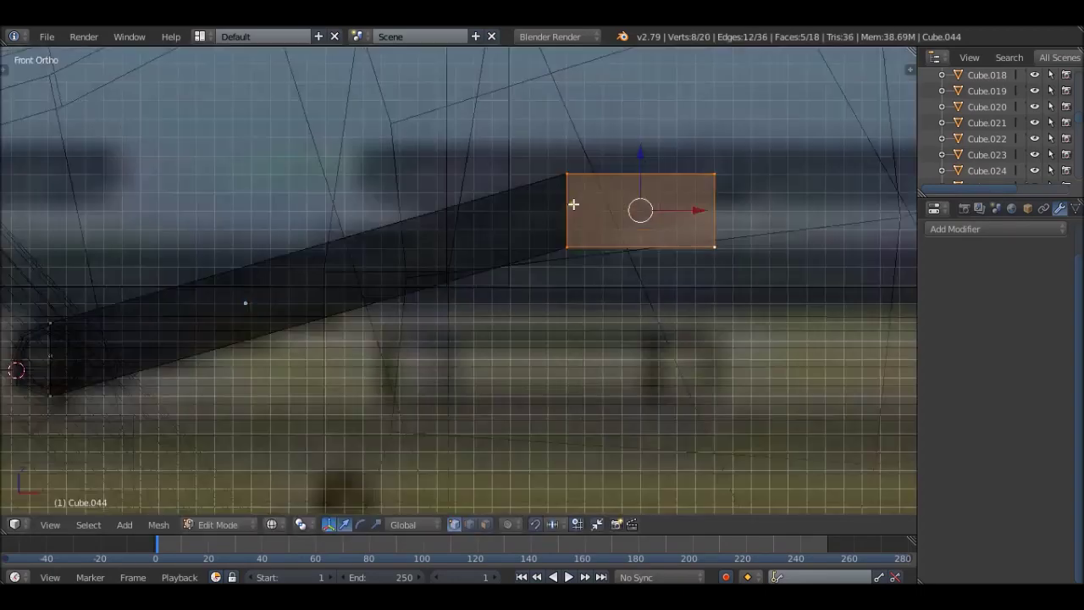
key(s)
key(y)
middle_drag(442, 172, 378, 261)
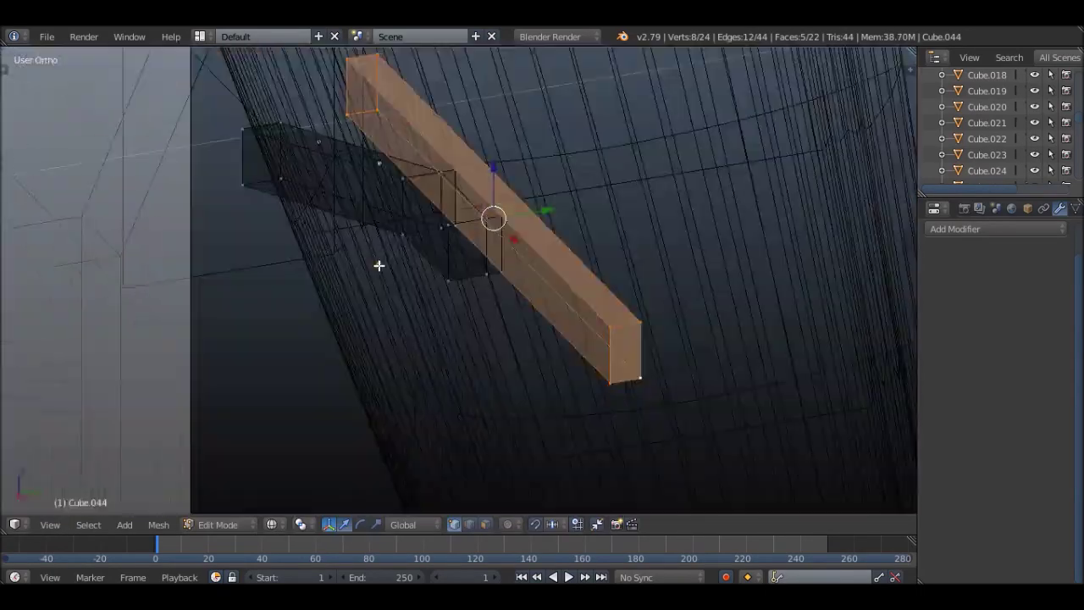
key(KP_1)
scroll(503, 171, down, 2)
click(298, 167)
middle_drag(298, 167, 356, 203)
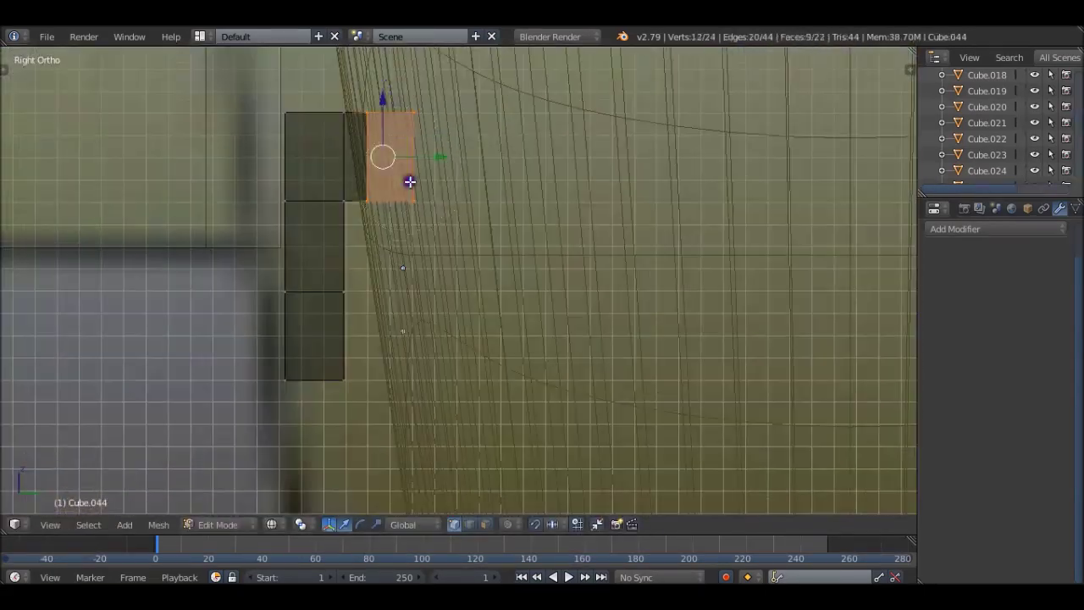
key(KP_1)
scroll(611, 159, up, 2)
- Select the arm's corner vertices and move them to slant the arm upward
right_click(809, 170)
key(b)
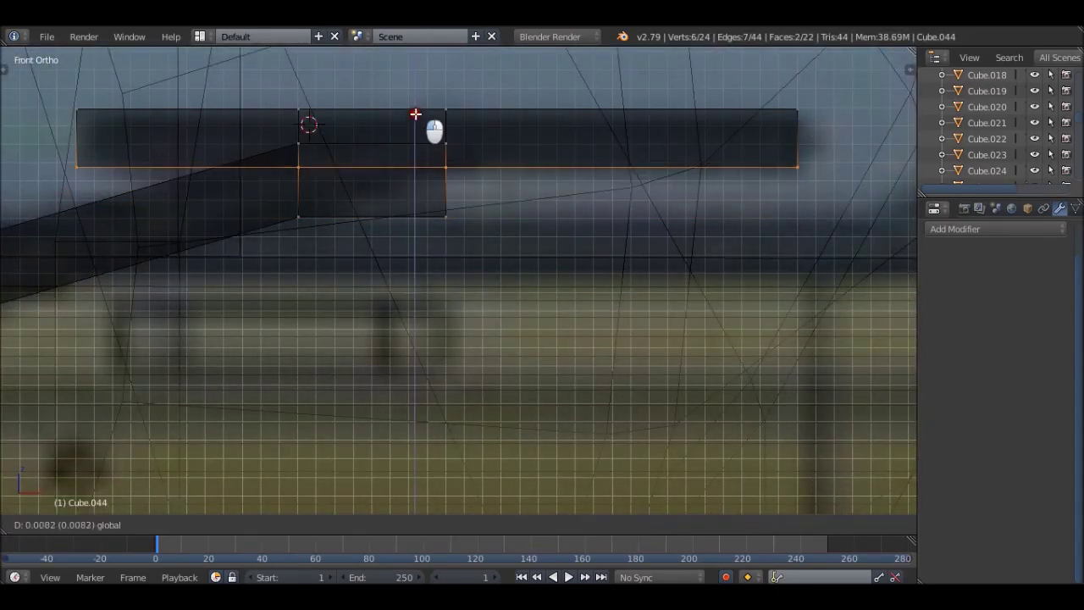
click(415, 114)
middle_drag(415, 114, 152, 75)
key(KP_1)
key(c)
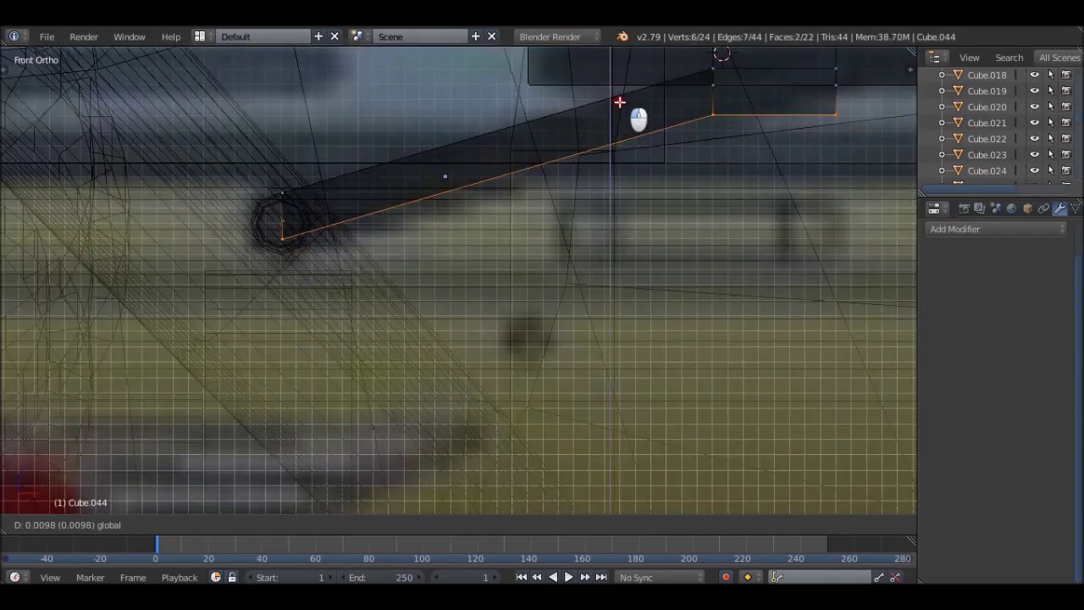
click(619, 102)
middle_drag(620, 101, 533, 198)
- Bevel the corner vertices at the blade end to round off the bar
key(ctrl+Tab)
mouse_move(574, 261)
middle_down()
mouse_move(530, 237)
mouse_move(422, 230)
middle_up()
alt+right_click(422, 231)
click(624, 193)
mouse_move(623, 194)
middle_down()
mouse_move(594, 211)
mouse_move(326, 257)
middle_up()
key(c)
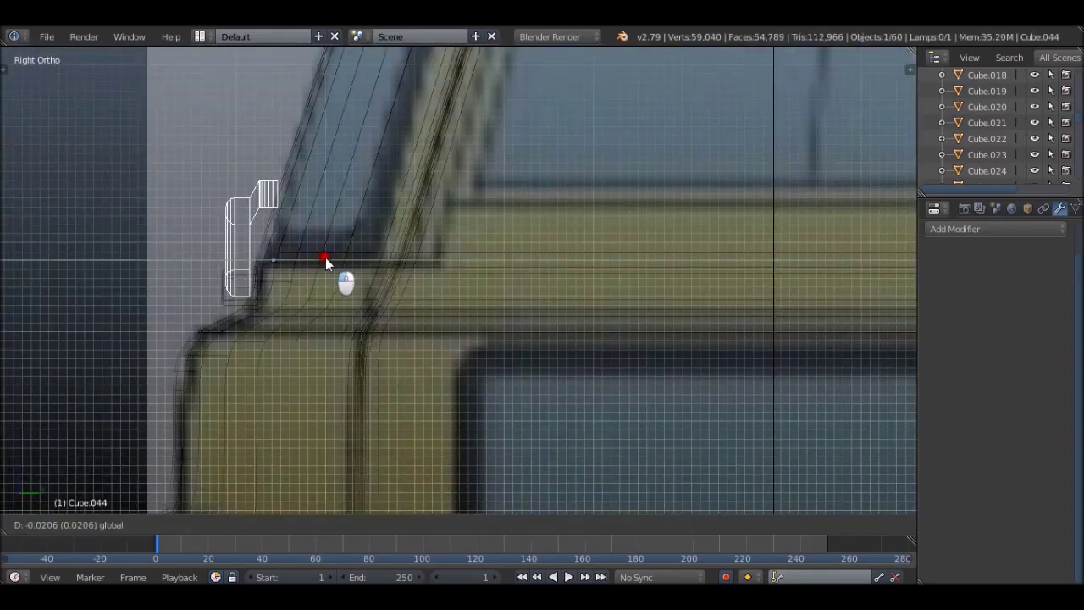
- Duplicate the wiper and its pivot and slide the copy left along X beside the first
click(325, 257)
mouse_move(326, 258)
middle_down()
mouse_move(294, 222)
mouse_move(284, 307)
mouse_move(244, 309)
mouse_move(262, 297)
mouse_move(266, 339)
middle_up()
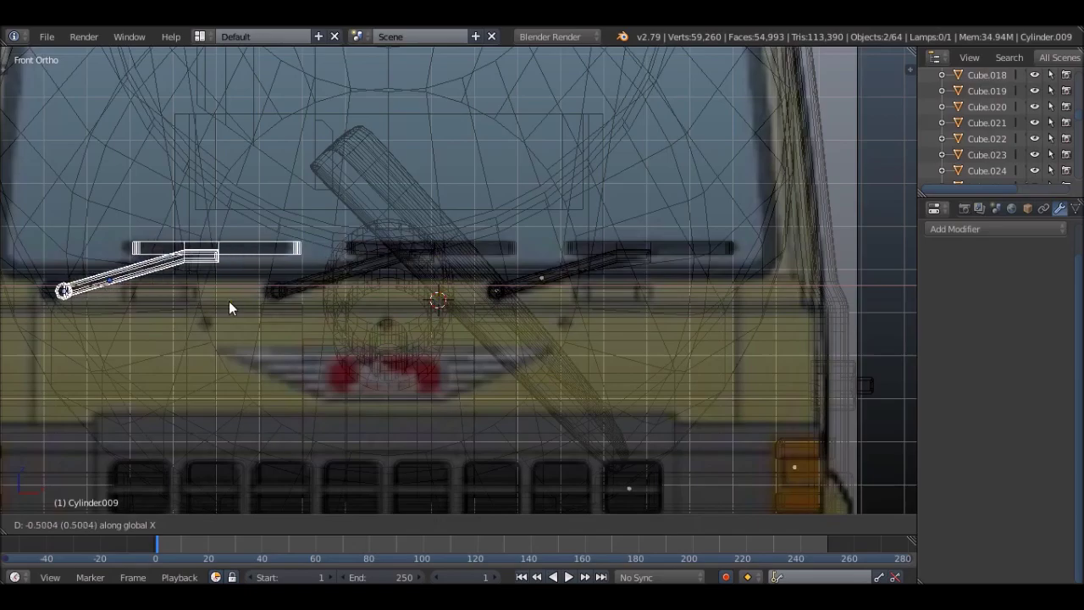
click(228, 301)
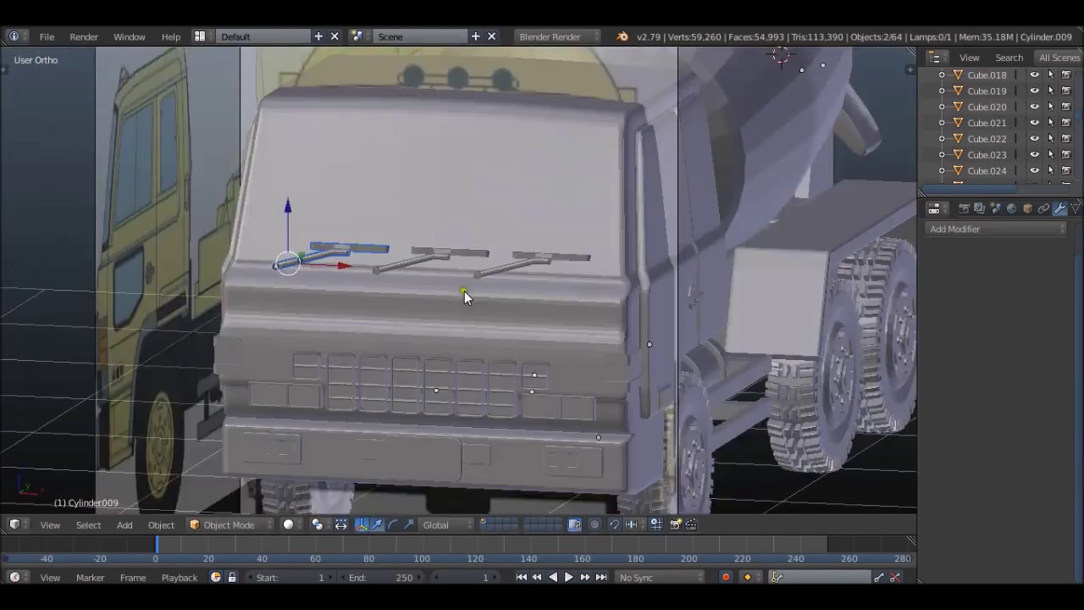
scroll(464, 291, up, 8)
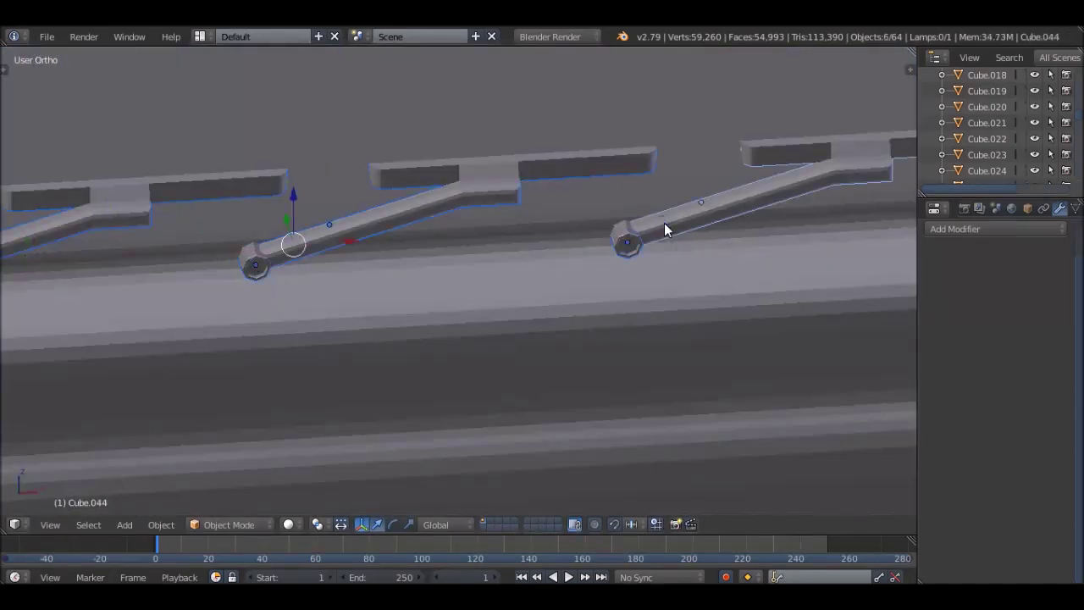
scroll(664, 223, down, 5)
mouse_move(610, 144)
middle_down()
mouse_move(550, 217)
mouse_move(589, 248)
middle_up()
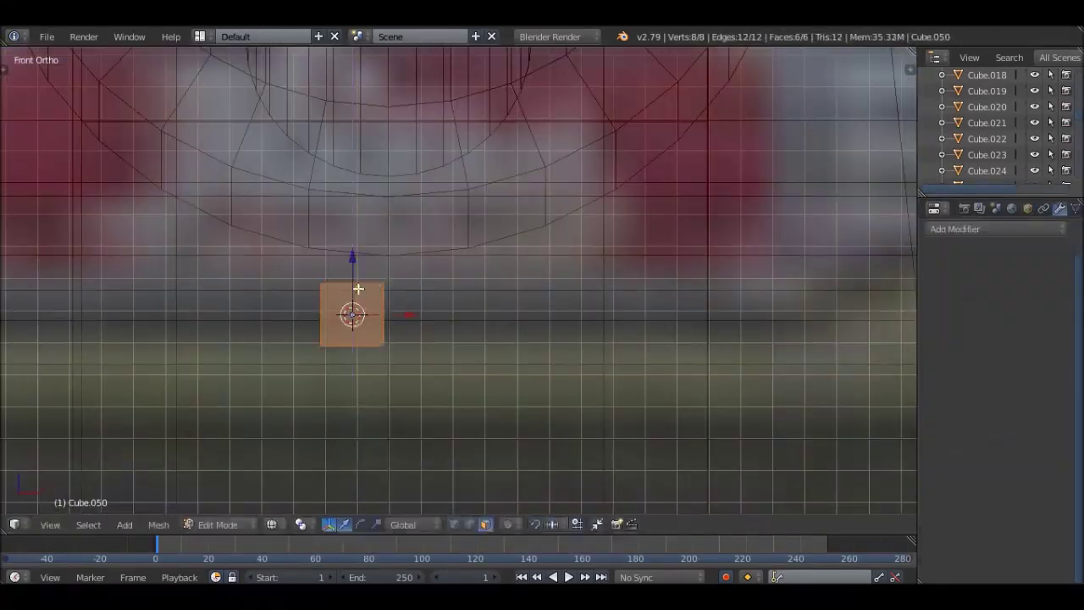
- Position the small bevelled box and select the whole bar in front view
key(ctrl+Tab)
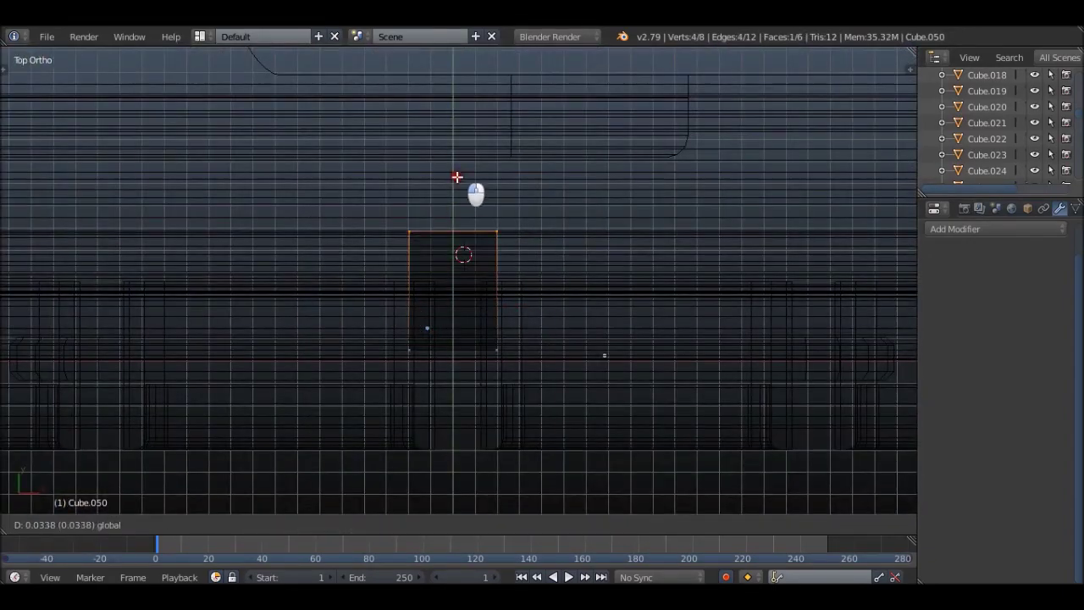
click(457, 177)
middle_drag(457, 177, 512, 270)
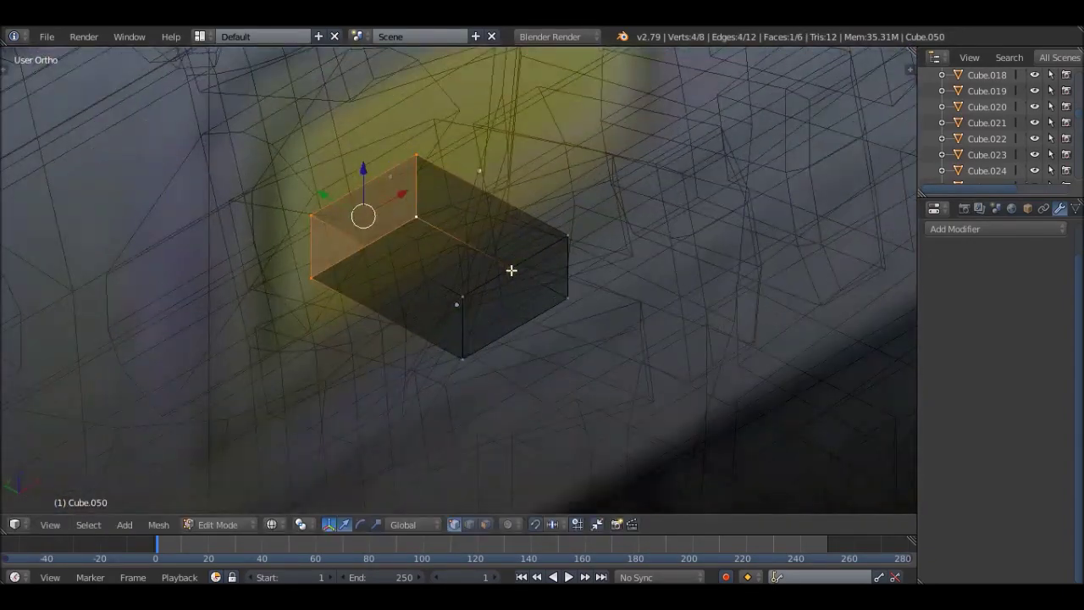
mouse_move(512, 322)
middle_down()
mouse_move(506, 283)
mouse_move(643, 322)
middle_up()
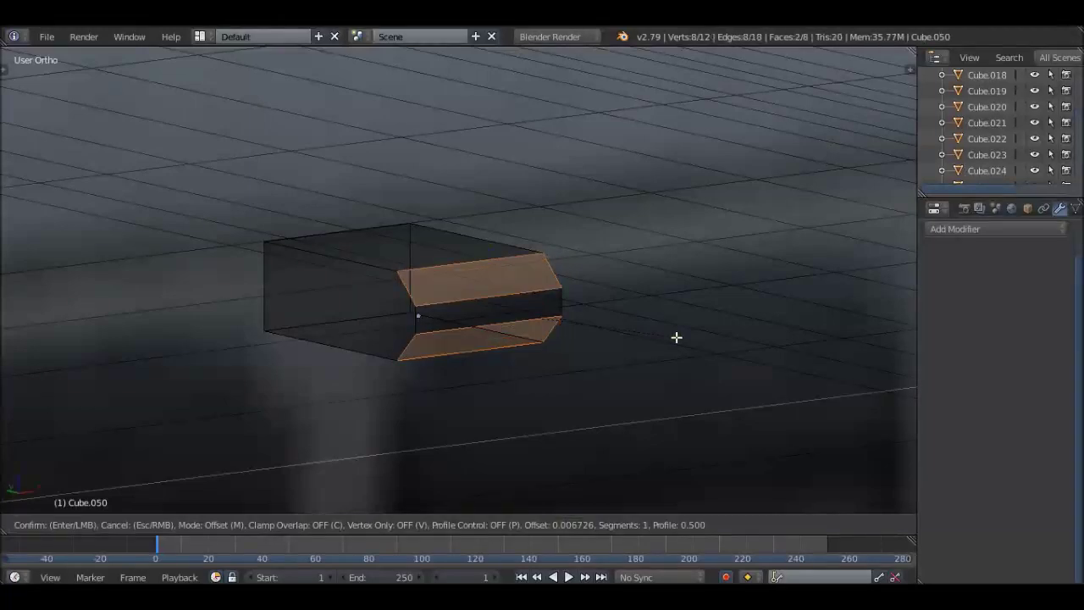
key(KP_1)
key(a)
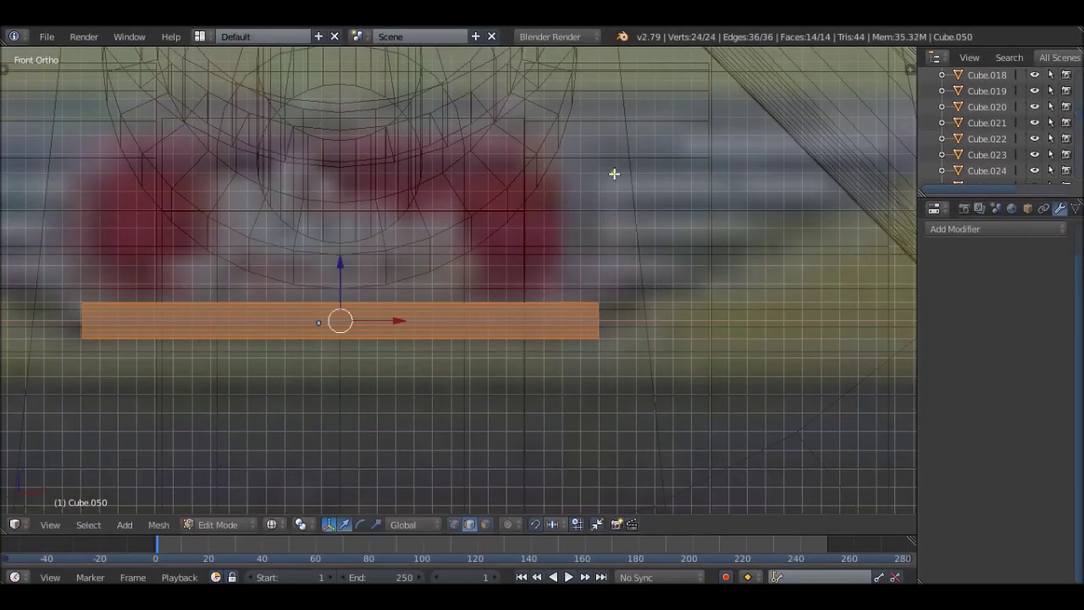
- Duplicate the bar upward along Z repeatedly, narrowing each copy, to stack five bars
key(shift+d)
key(z)
click(751, 101)
scroll(665, 223, down, 5)
scroll(702, 205, up, 6)
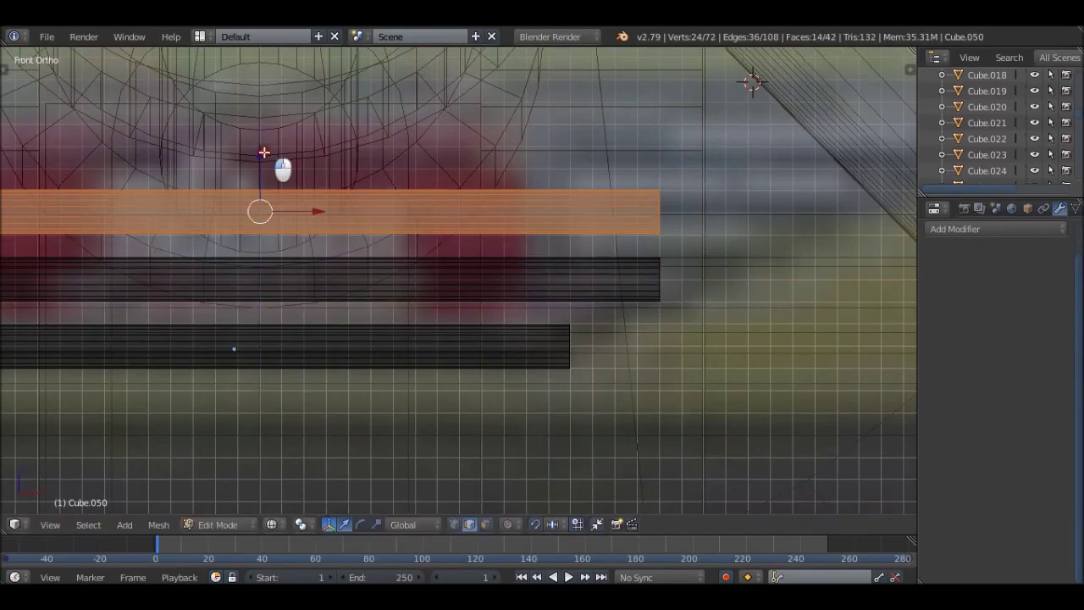
click(724, 161)
scroll(649, 222, down, 1)
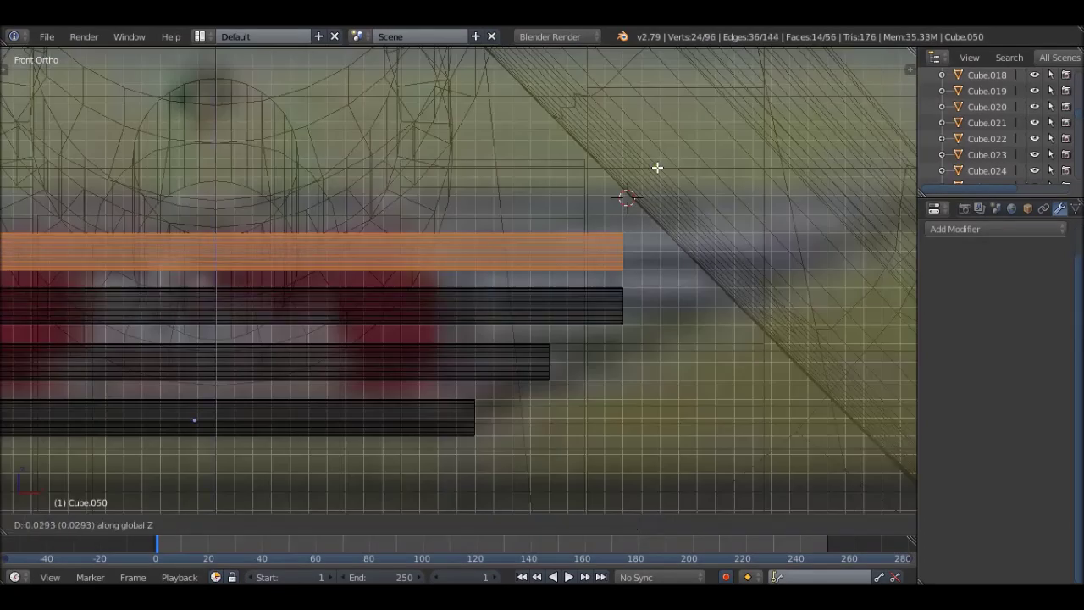
scroll(633, 213, down, 4)
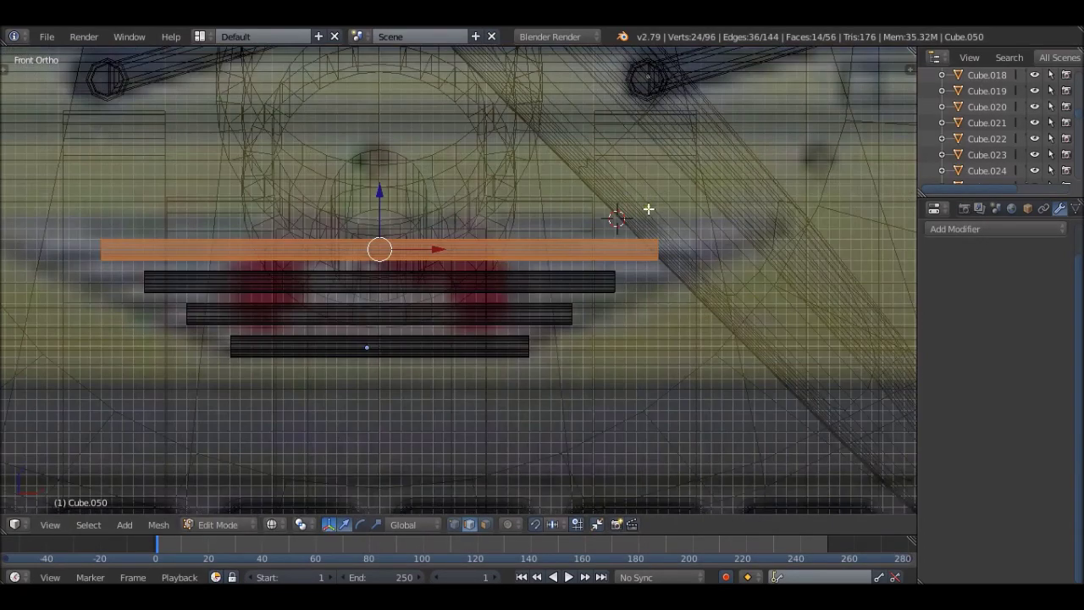
click(681, 191)
scroll(774, 169, down, 1)
- Select all five bars and scale them together along X
key(a)
scroll(592, 212, down, 1)
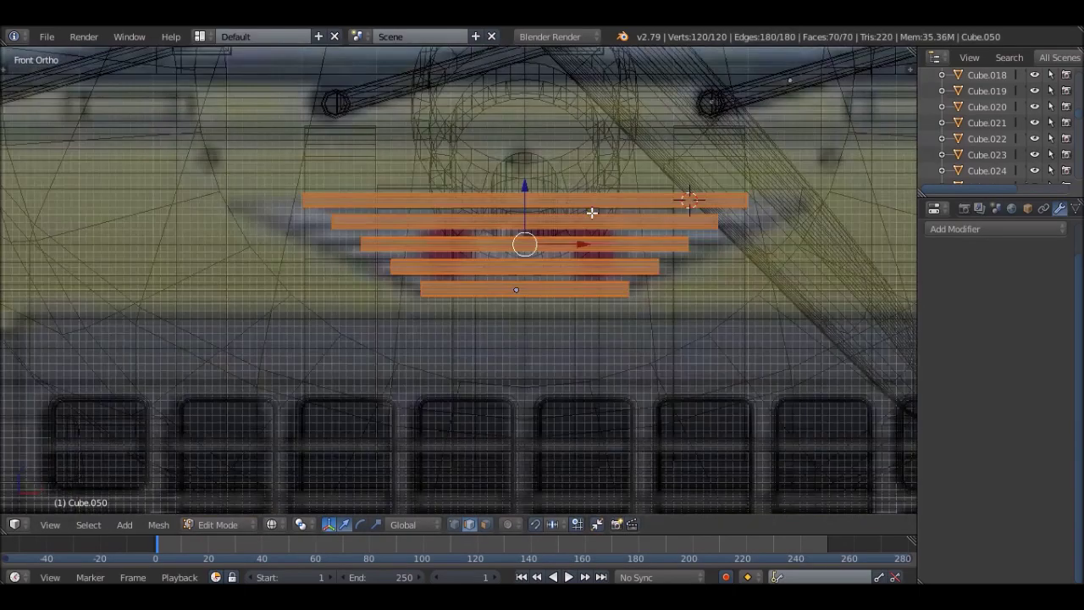
key(t)
scroll(806, 203, up, 2)
key(s)
key(x)
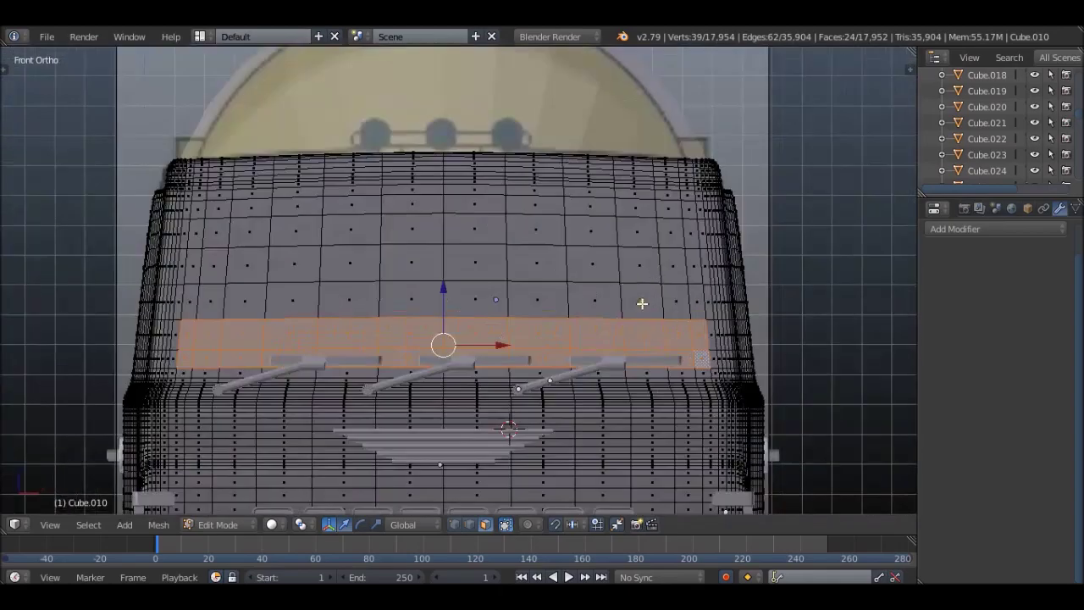
- Select the cab's windscreen faces, check them from top and right, and bevel their edges
drag(669, 226, 204, 307)
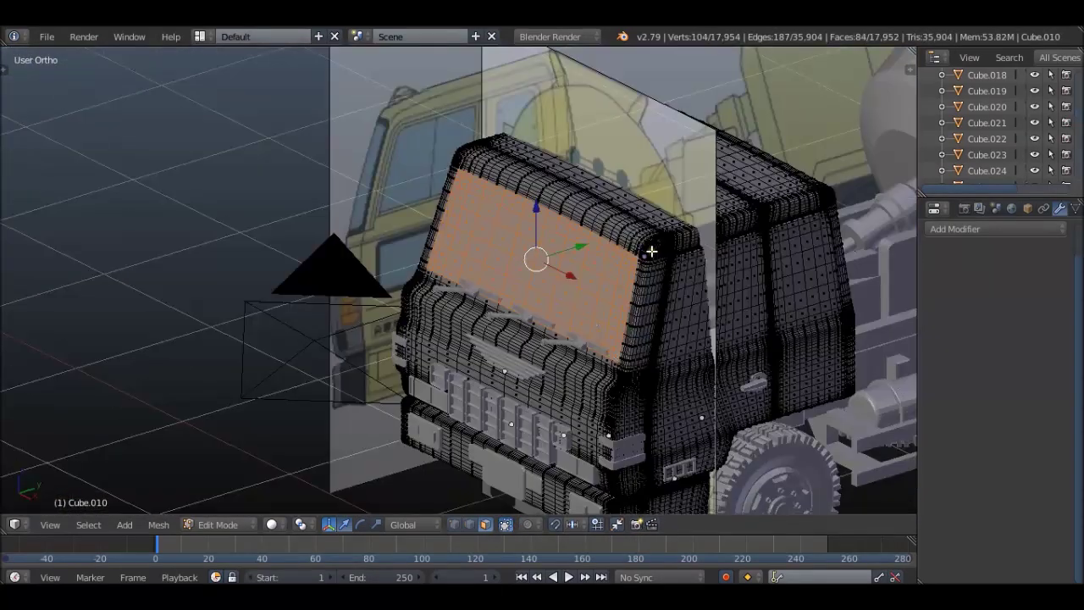
key(KP_7)
middle_drag(525, 204, 524, 218)
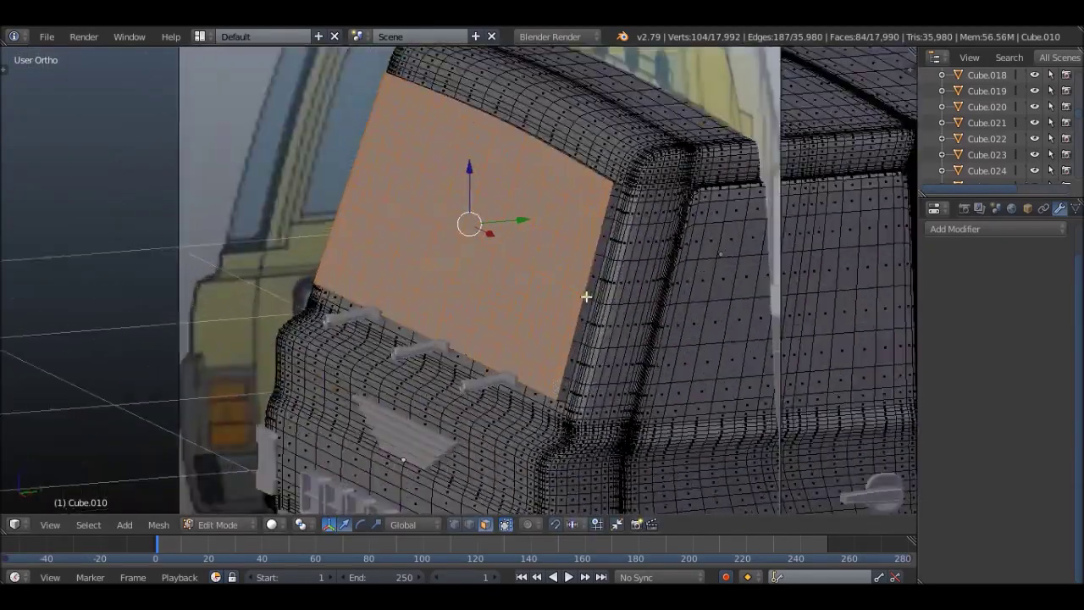
key(KP_3)
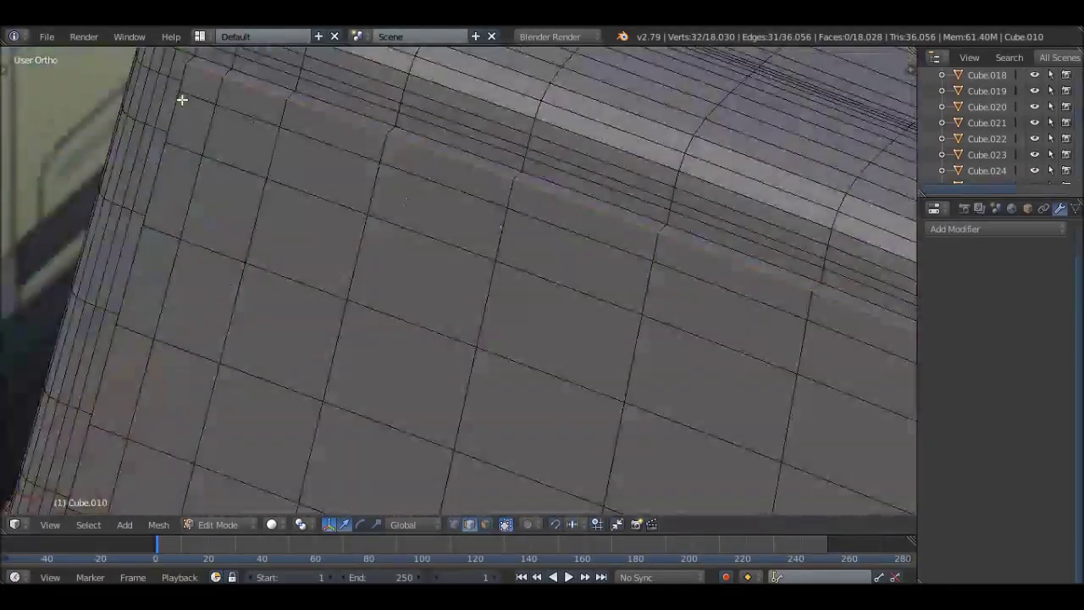
key(ctrl+b)
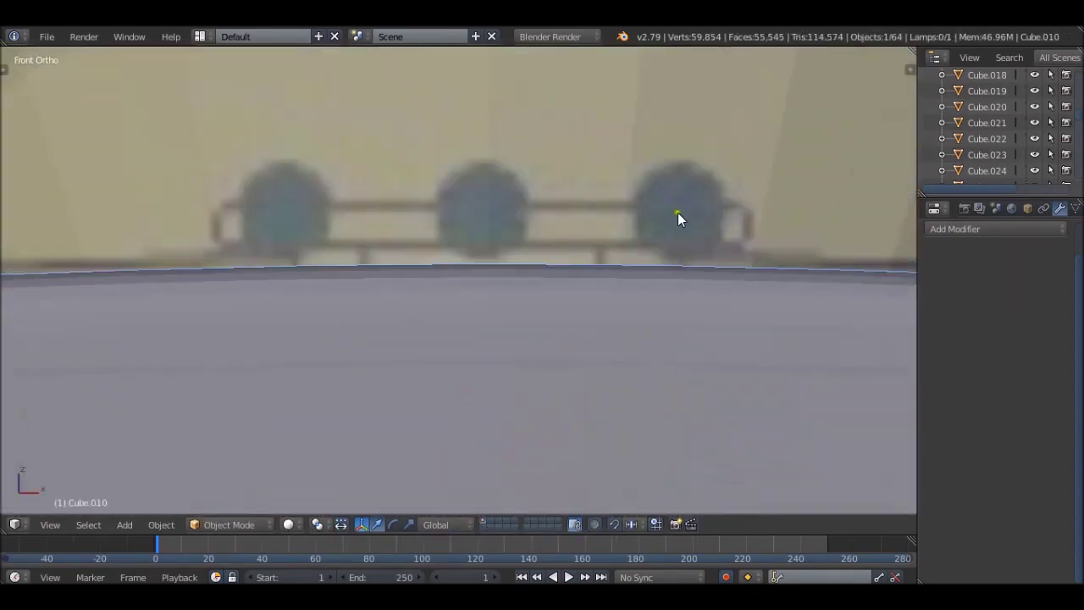
key(z)
click(490, 222)
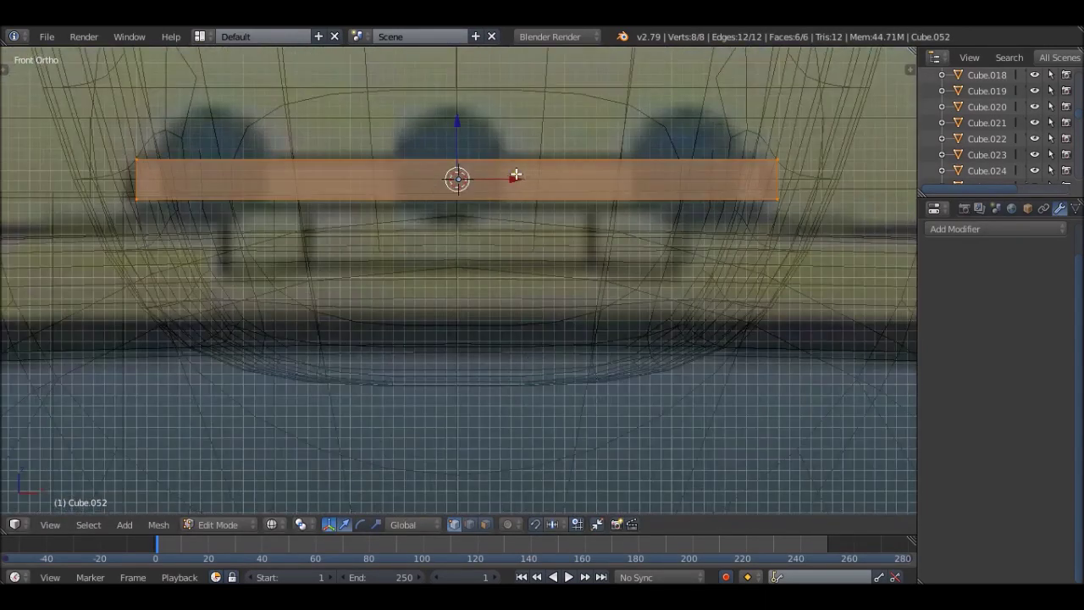
- Narrow the roof bar along X and move its pieces into place in top and right views
click(726, 225)
key(KP_7)
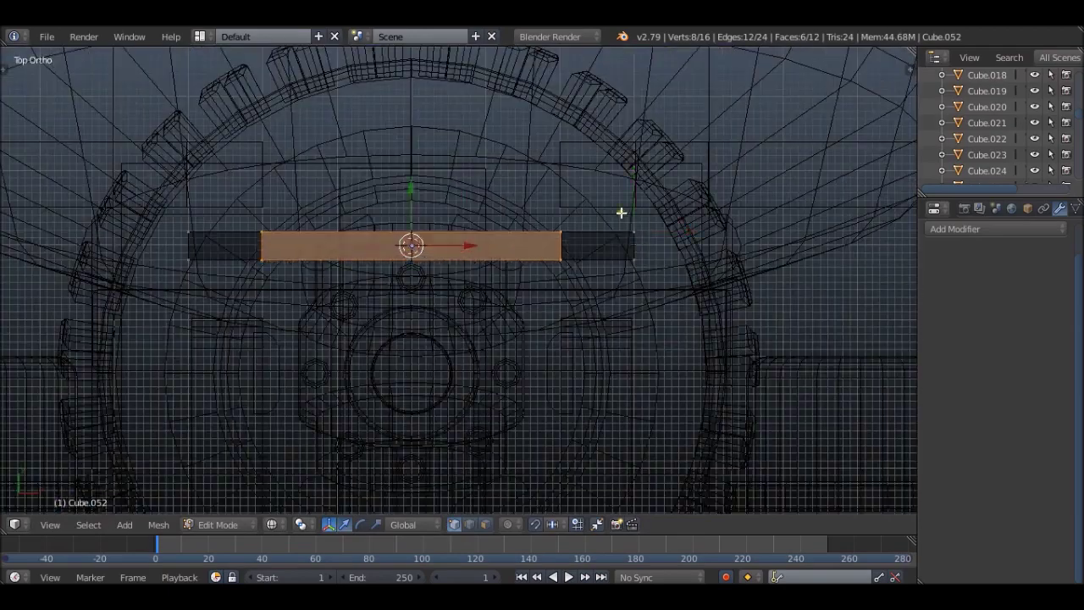
key(a)
key(KP_3)
key(g)
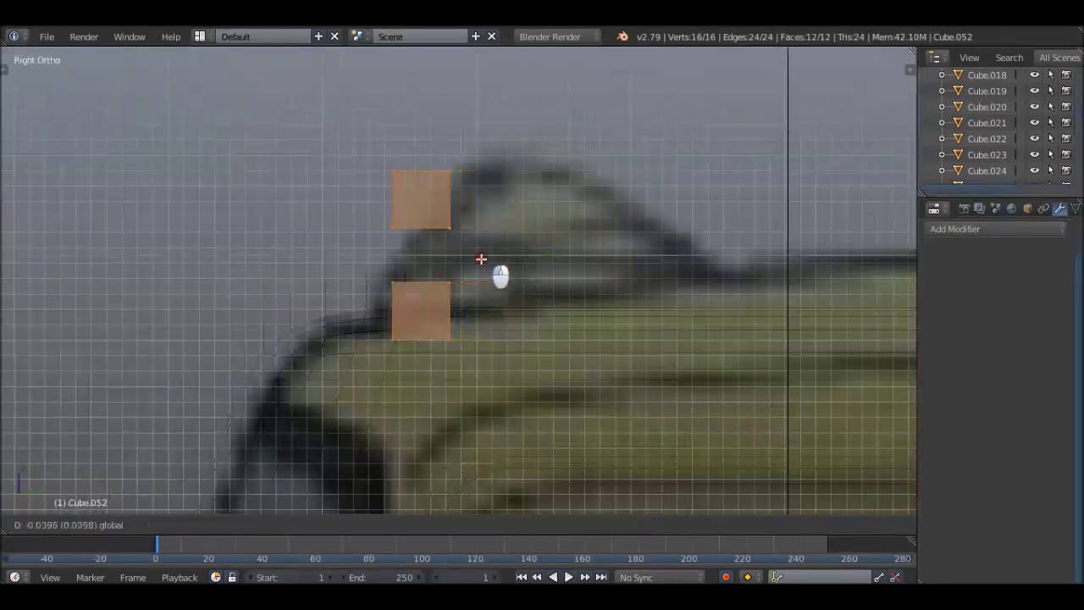
key(a)
scroll(470, 259, down, 2)
key(c)
click(408, 125)
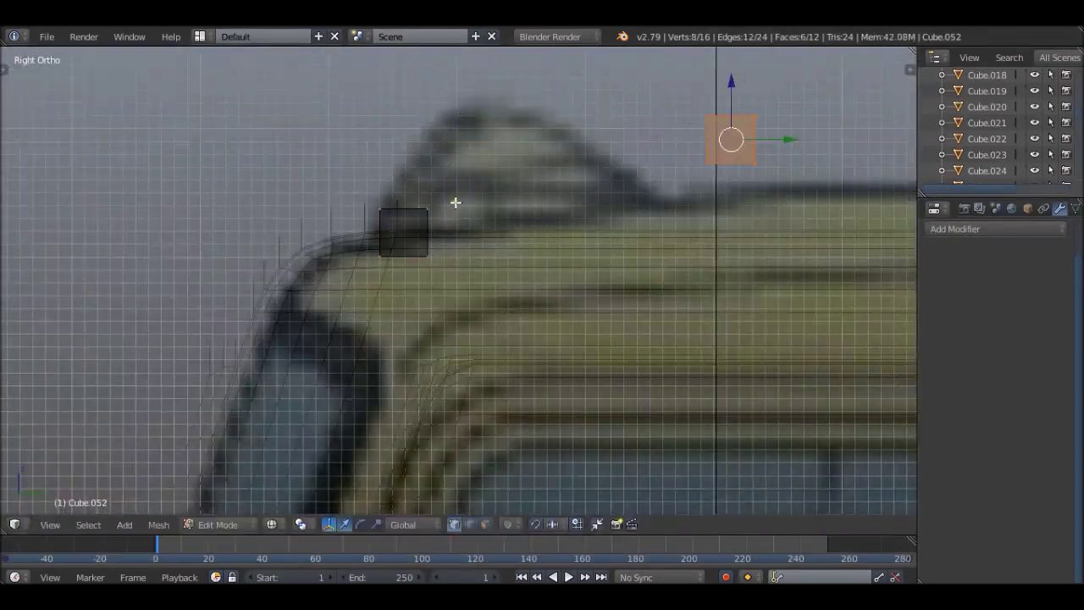
- Check the roof bar from front and side, then select the mounting plate's front face
click(702, 207)
key(KP_1)
key(KP_3)
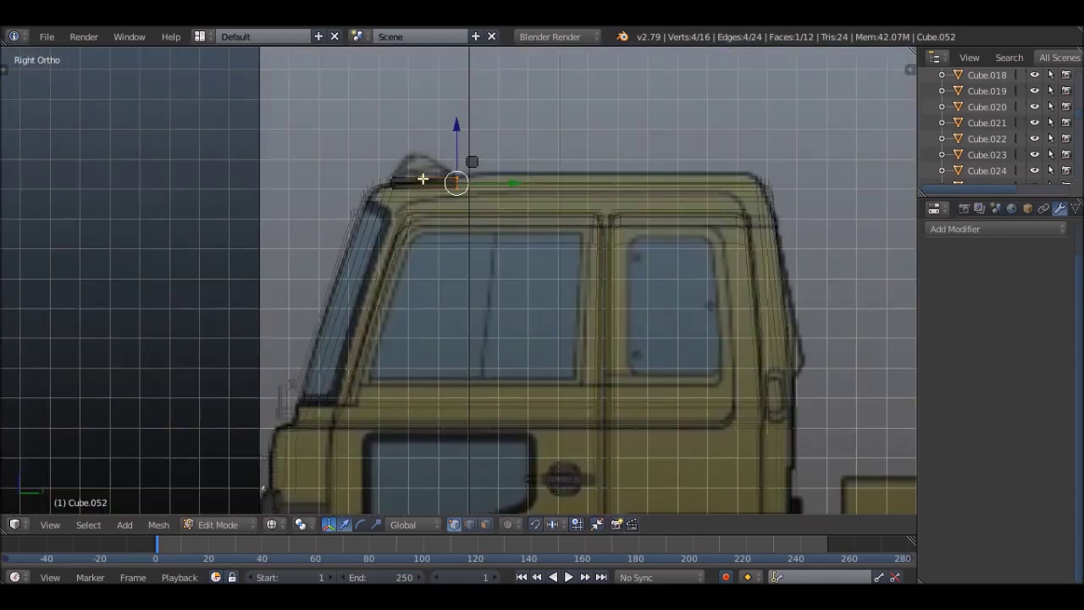
key(KP_1)
middle_drag(502, 154, 352, 191)
key(a)
scroll(352, 191, up, 3)
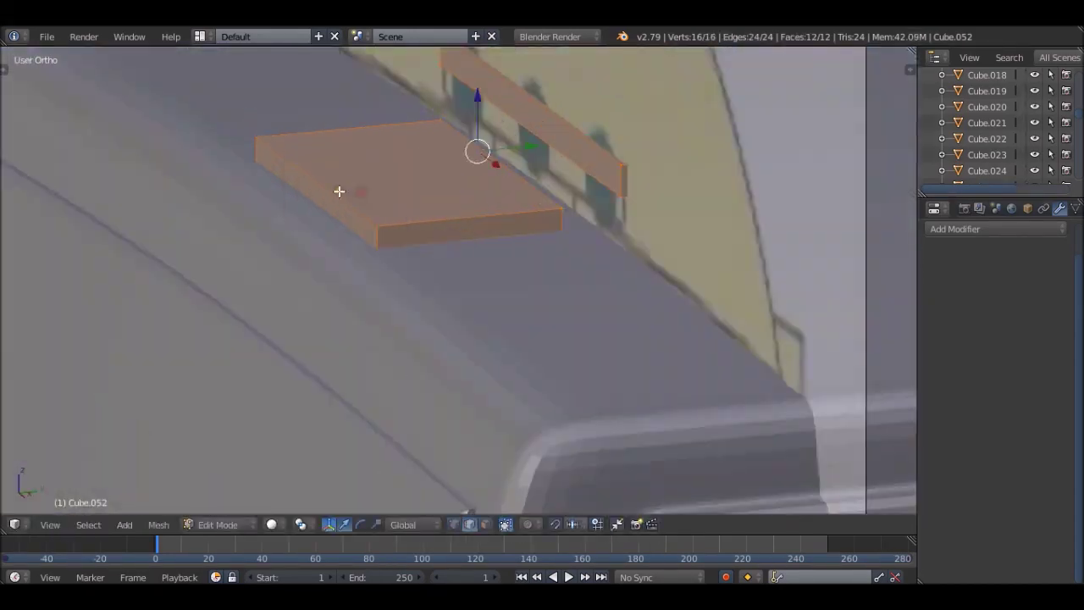
click(429, 153)
scroll(429, 153, down, 3)
key(ctrl+Tab)
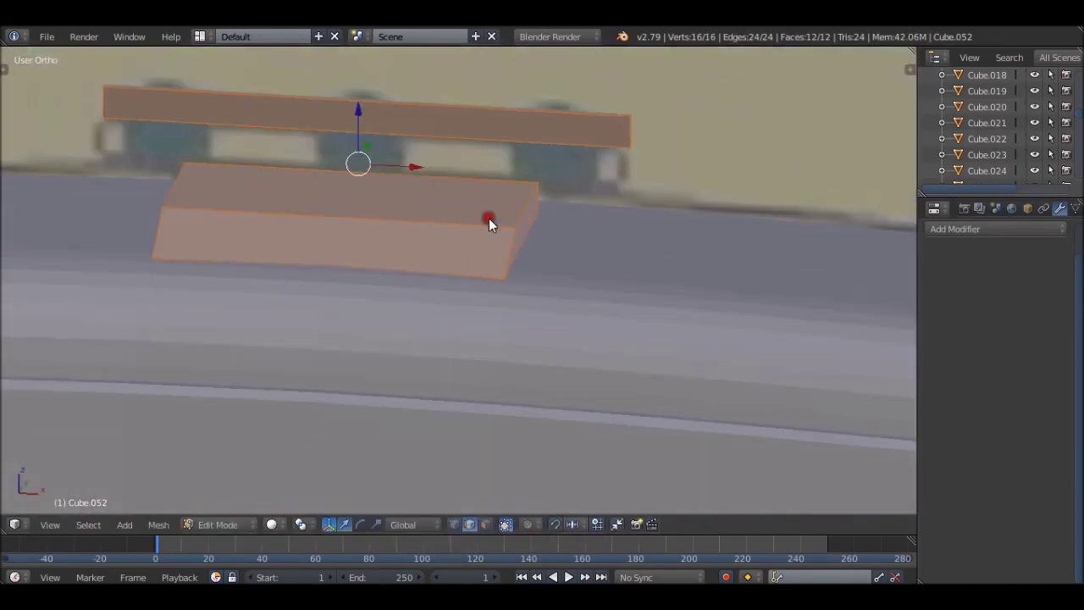
click(489, 223)
key(KP_1)
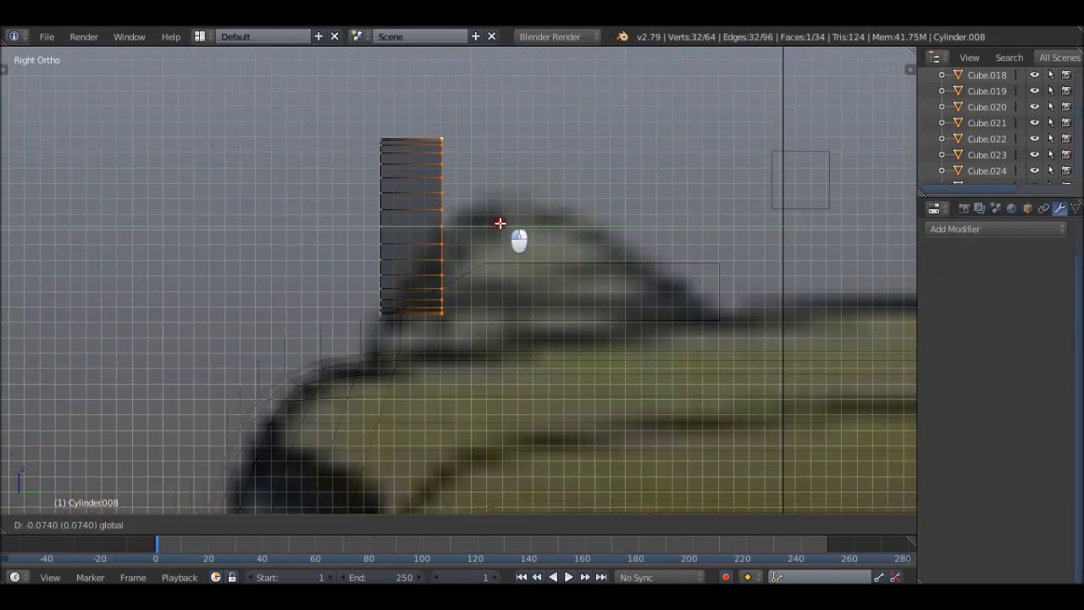
- Extrude the cylinder's end ring three times to flare it into an air horn
click(500, 223)
scroll(704, 471, down, 3)
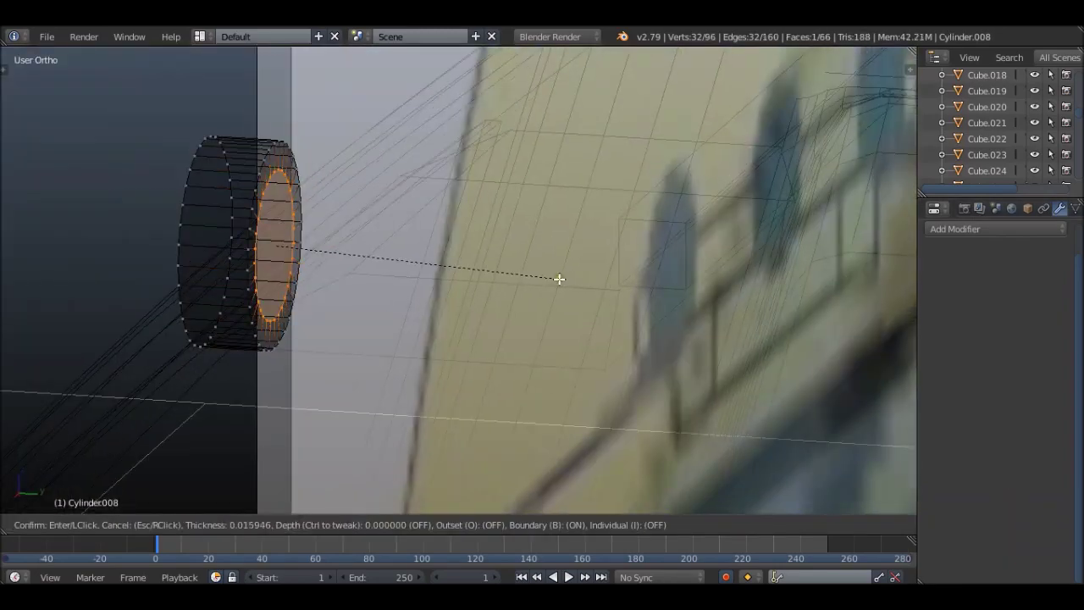
key(e)
middle_drag(572, 245, 625, 201)
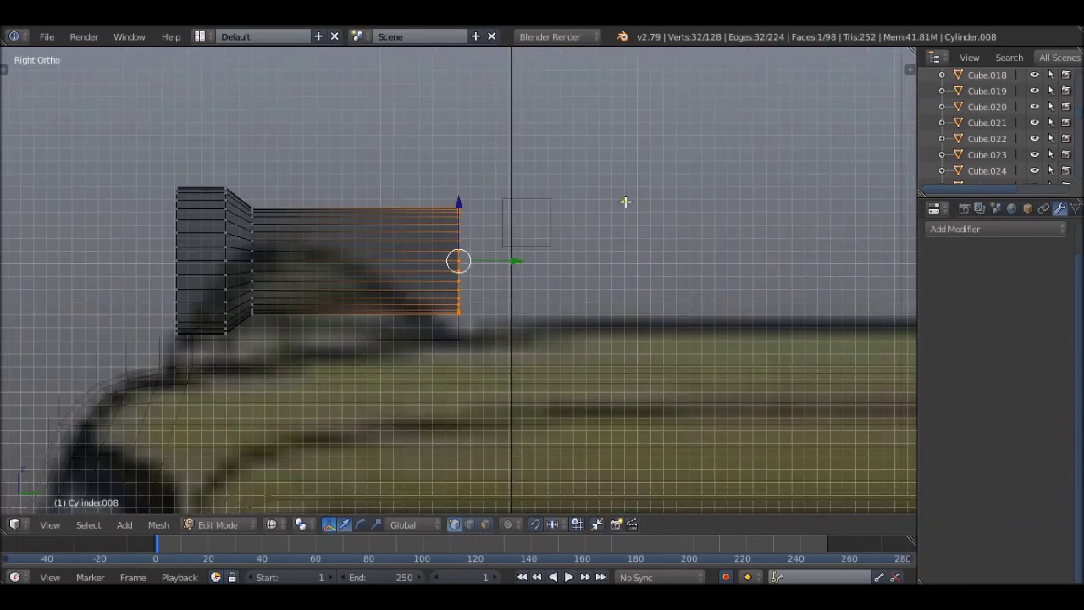
click(711, 210)
scroll(593, 212, up, 2)
key(e)
click(627, 177)
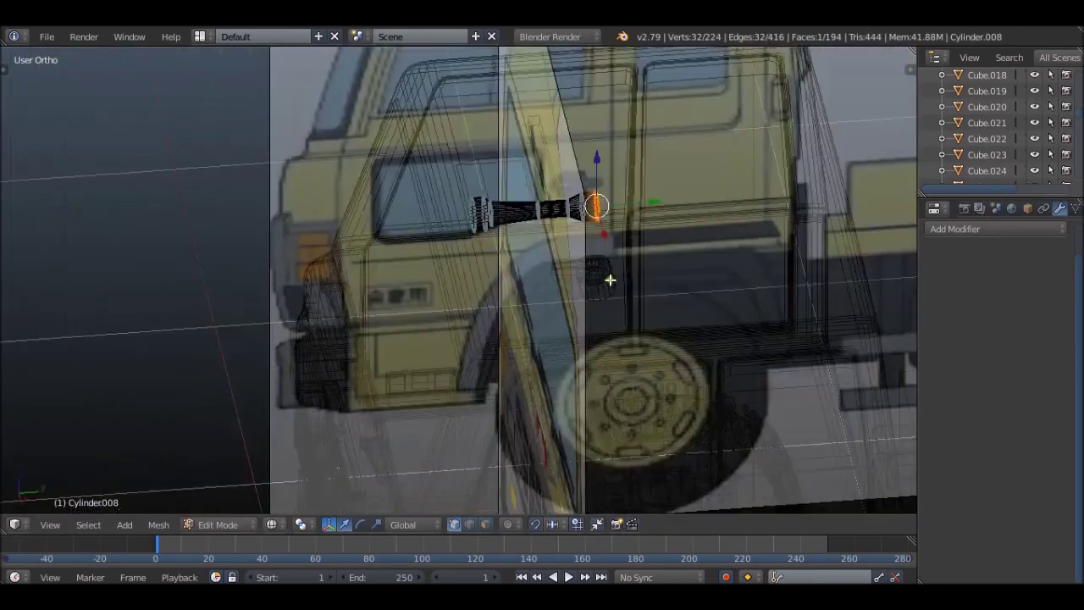
middle_drag(610, 278, 627, 254)
key(KP_1)
key(KP_7)
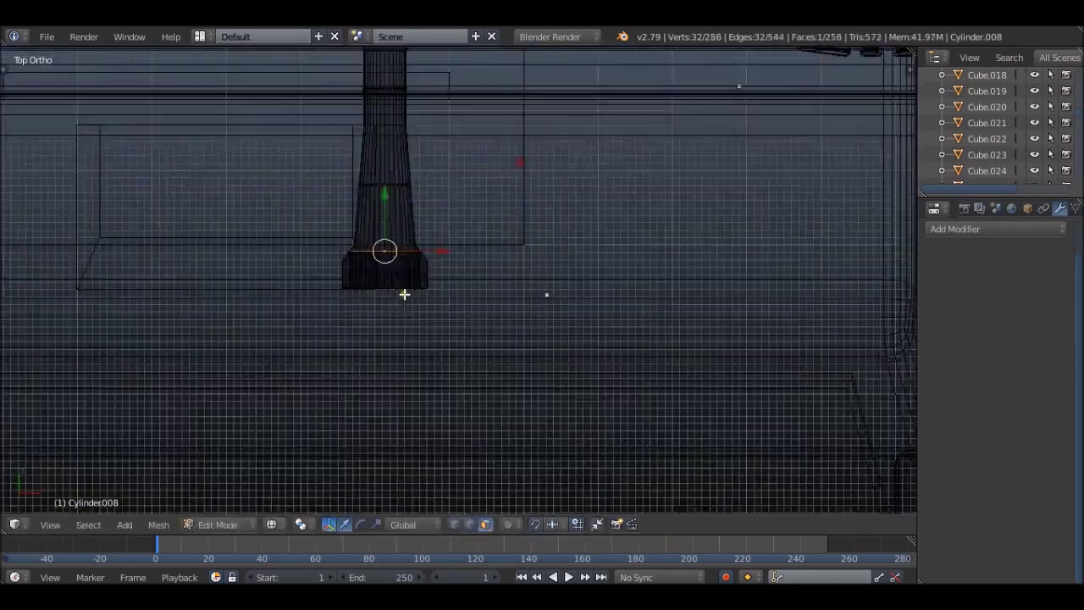
key(e)
click(417, 133)
mouse_move(417, 133)
middle_down()
mouse_move(466, 290)
mouse_move(293, 271)
mouse_move(497, 259)
middle_up()
- Select the whole horn and duplicate it sideways along X
key(ctrl+Tab)
click(497, 258)
key(KP_1)
key(a)
scroll(593, 218, up, 3)
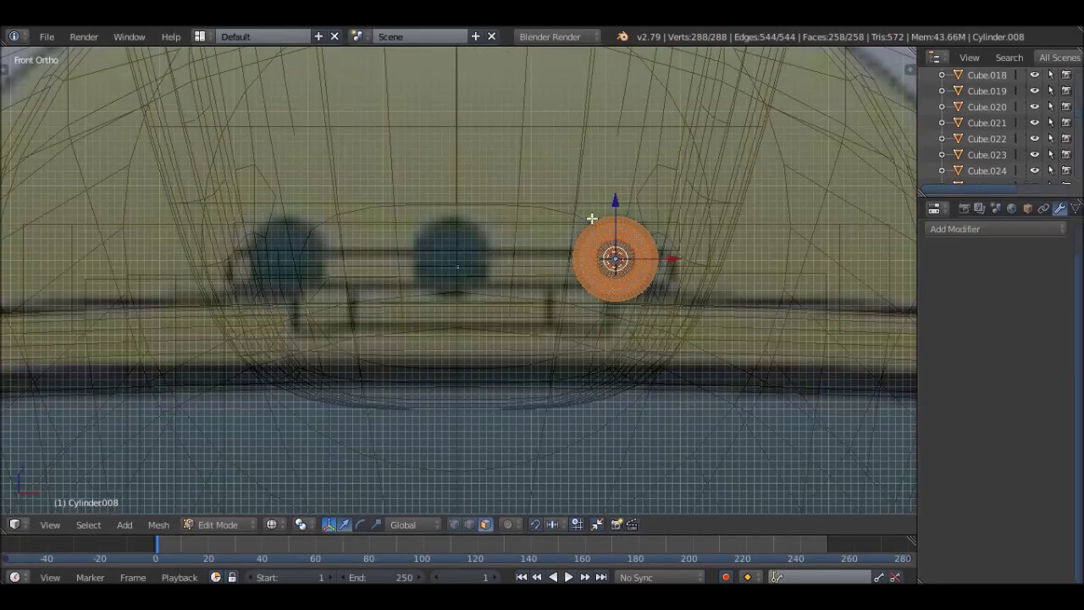
scroll(646, 251, up, 2)
scroll(612, 292, up, 2)
key(g)
key(Escape)
scroll(612, 292, down, 4)
key(shift+d)
key(x)
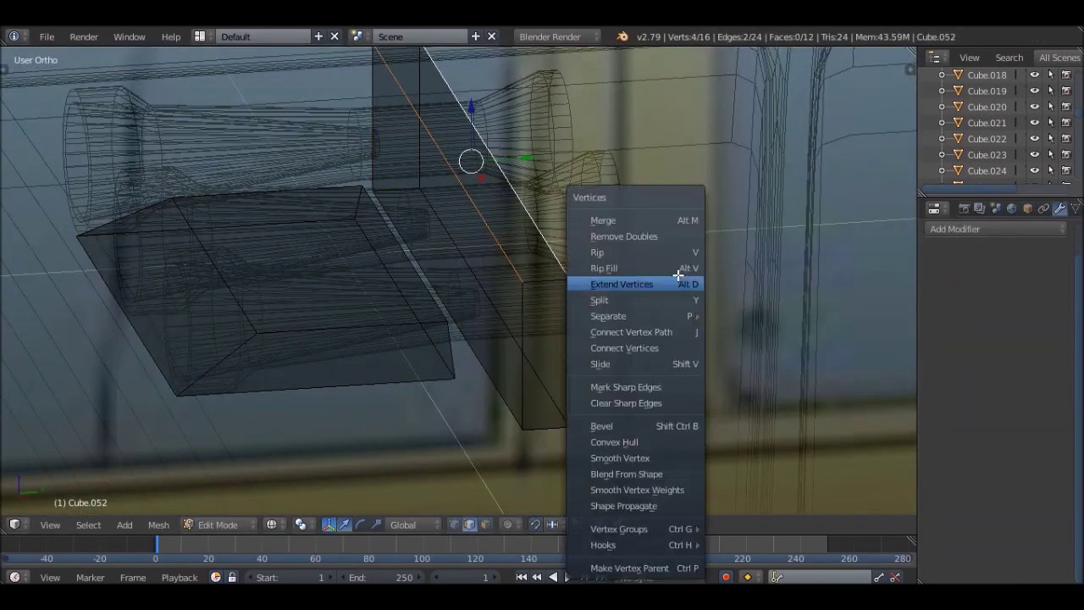
- In edge select, bevel the mounting bar's end edges with multiple segments
key(Escape)
key(ctrl+b)
scroll(728, 219, up, 3)
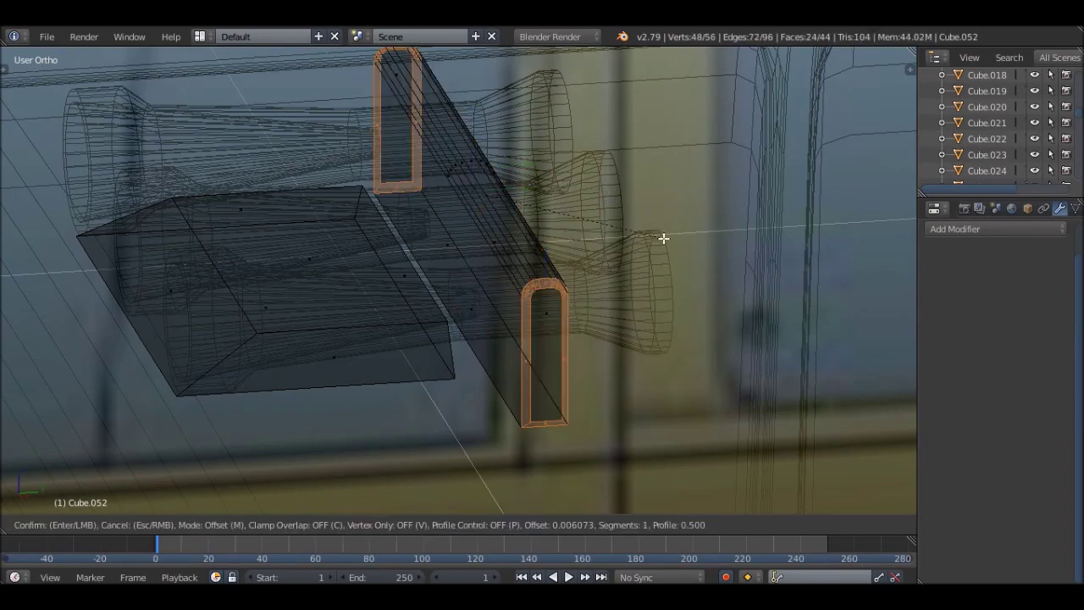
click(542, 269)
middle_drag(530, 247, 655, 367)
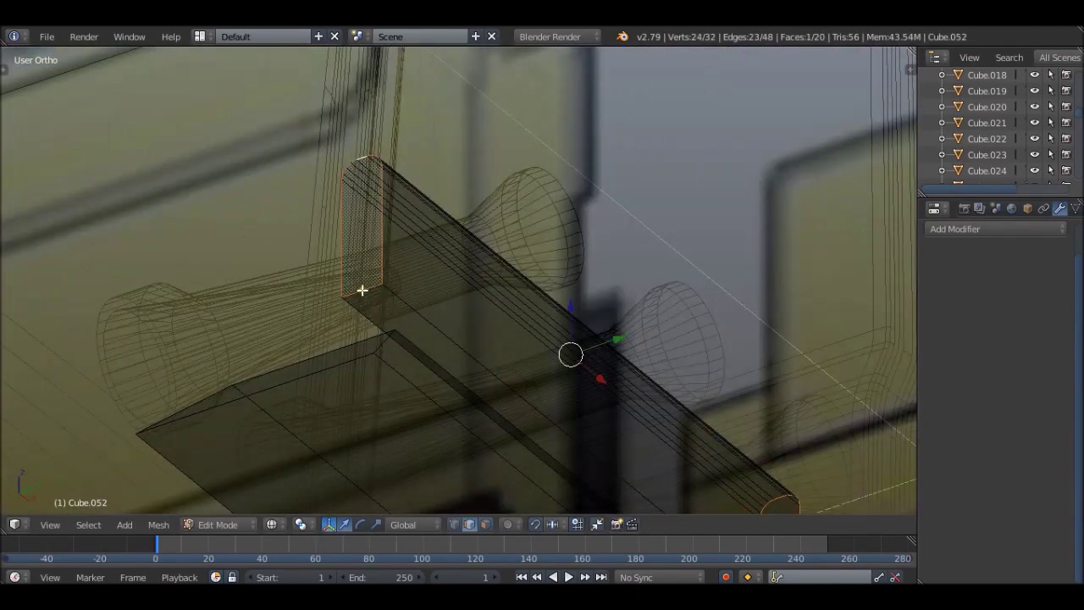
key(KP_1)
key(ctrl+b)
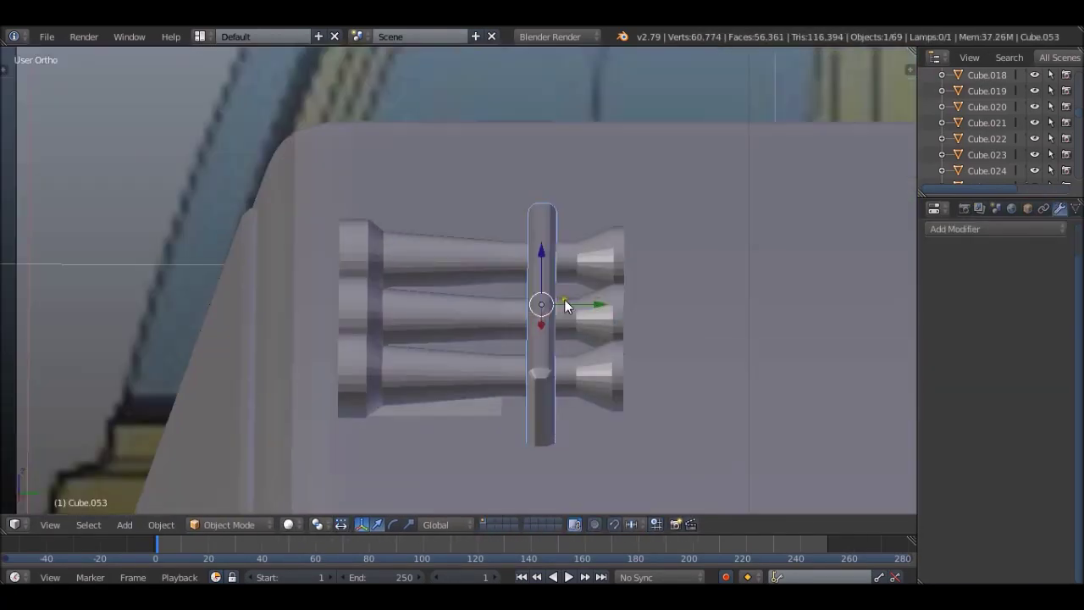
middle_drag(564, 299, 605, 298)
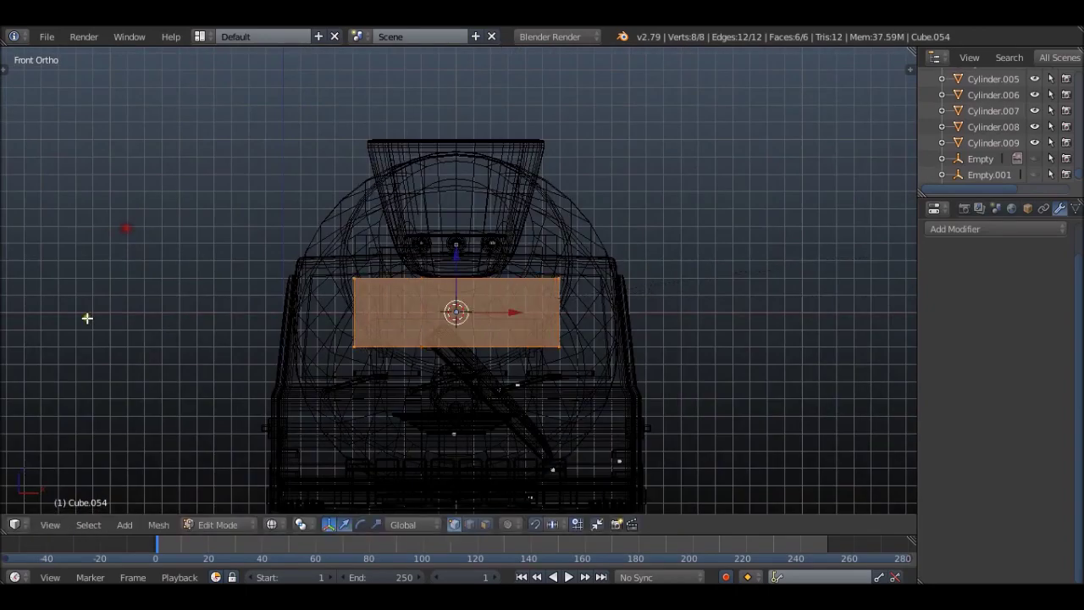
- Select a corner of the new panel in right view, rotate it, and show the truck reference image
key(KP_3)
key(KP_Decimal)
right_click(550, 198)
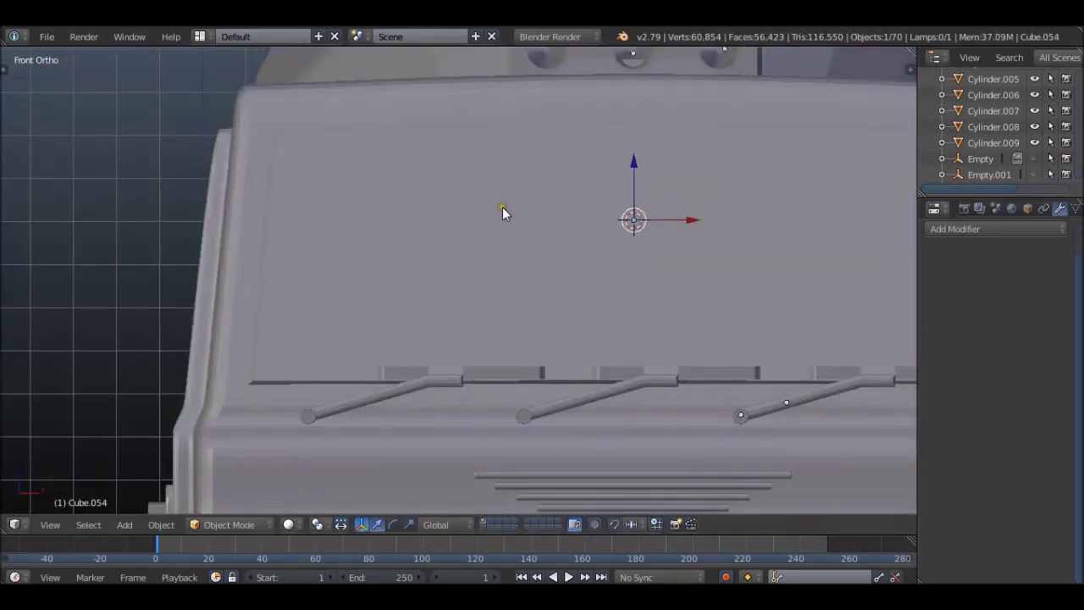
key(t)
key(r)
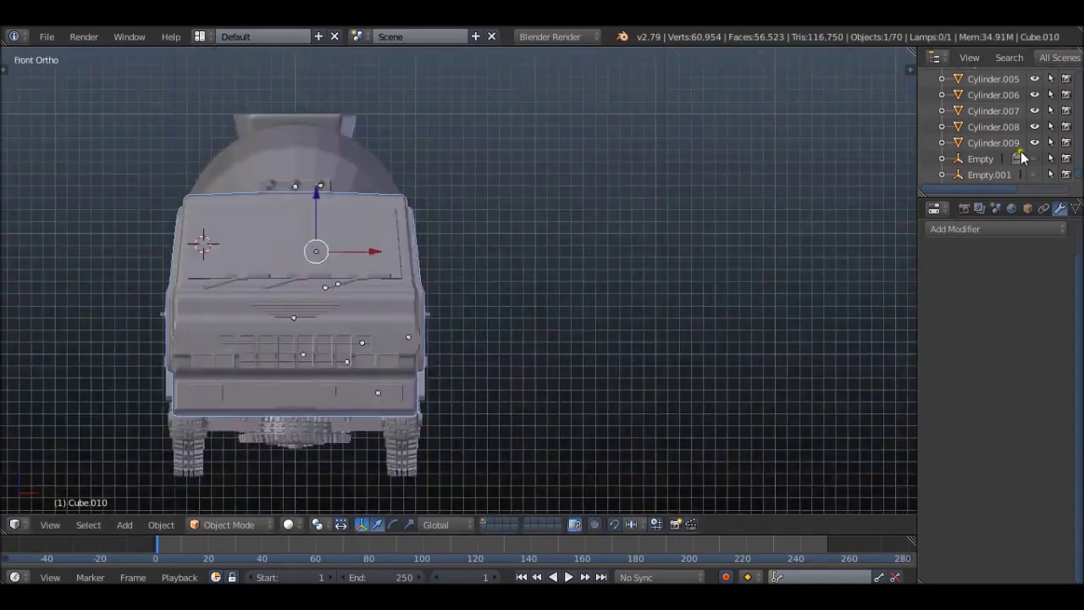
click(1035, 158)
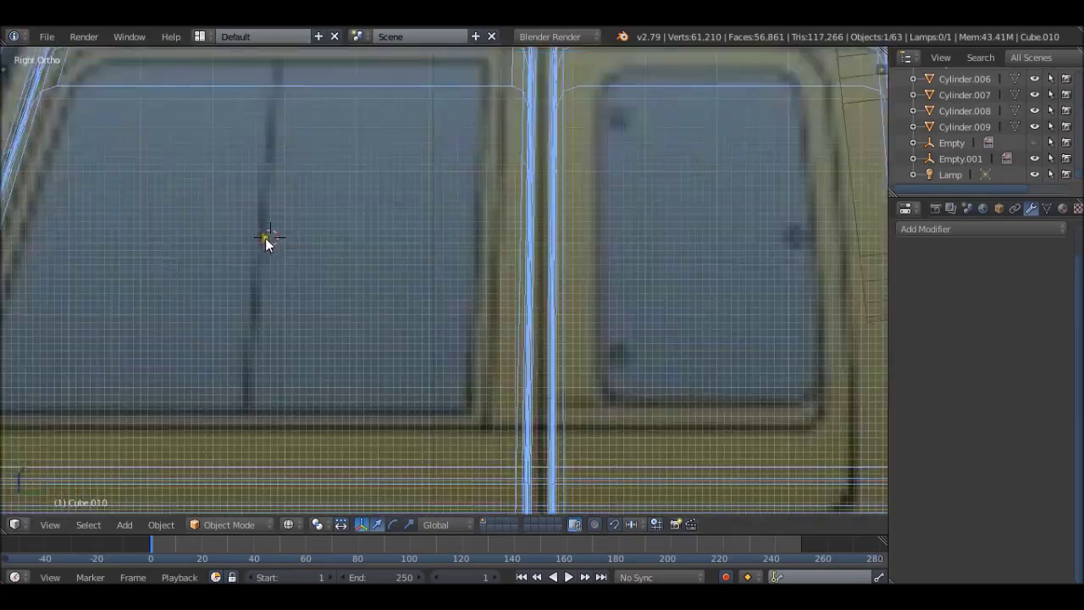
- Scale the whole window piece down slightly to fit the cab side
key(a)
key(s)
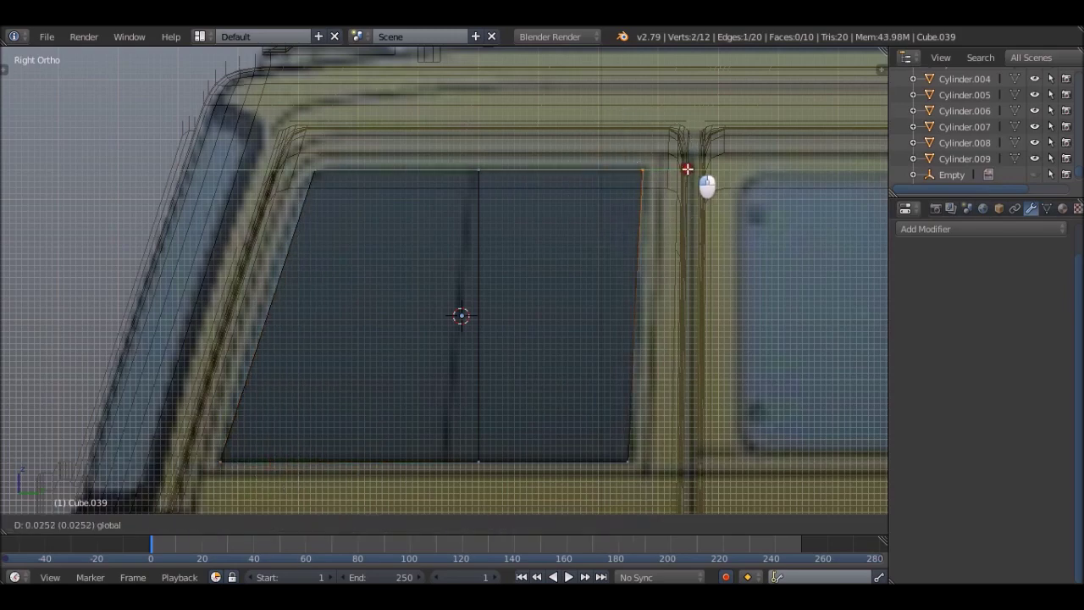
scroll(472, 437, down, 5)
key(KP_7)
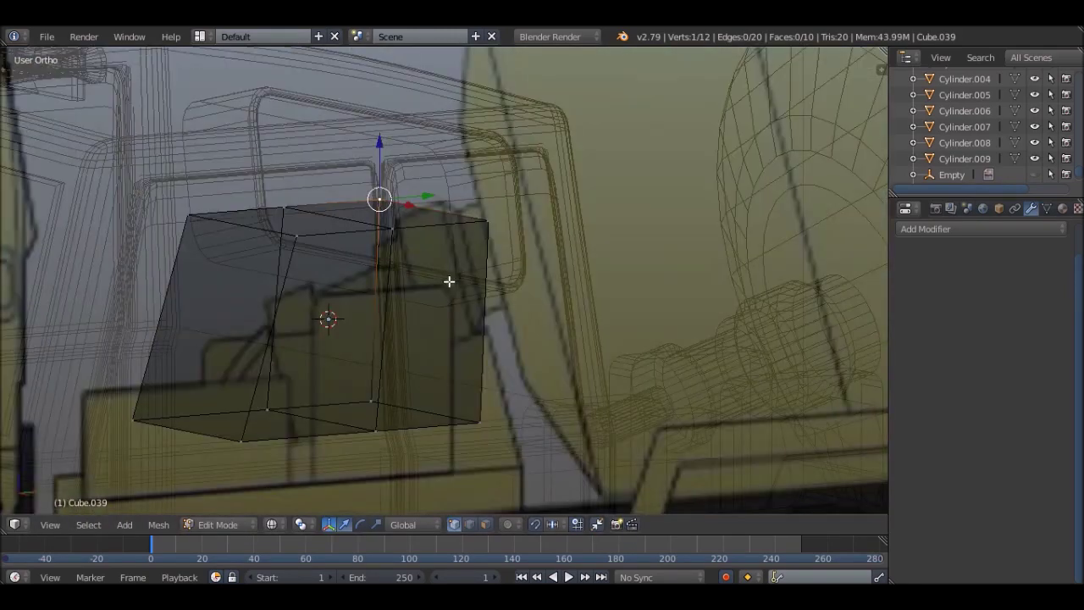
key(z)
key(KP_1)
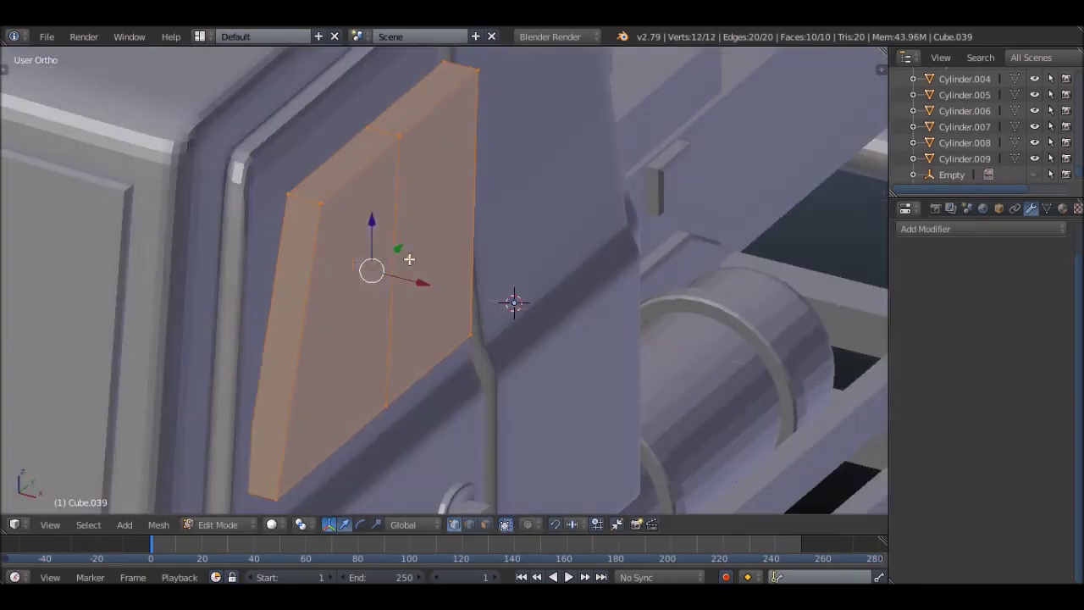
scroll(385, 360, up, 3)
key(Tab)
key(z)
scroll(384, 237, down, 3)
mouse_move(385, 237)
middle_down()
mouse_move(534, 235)
mouse_move(432, 292)
mouse_move(529, 271)
middle_up()
key(z)
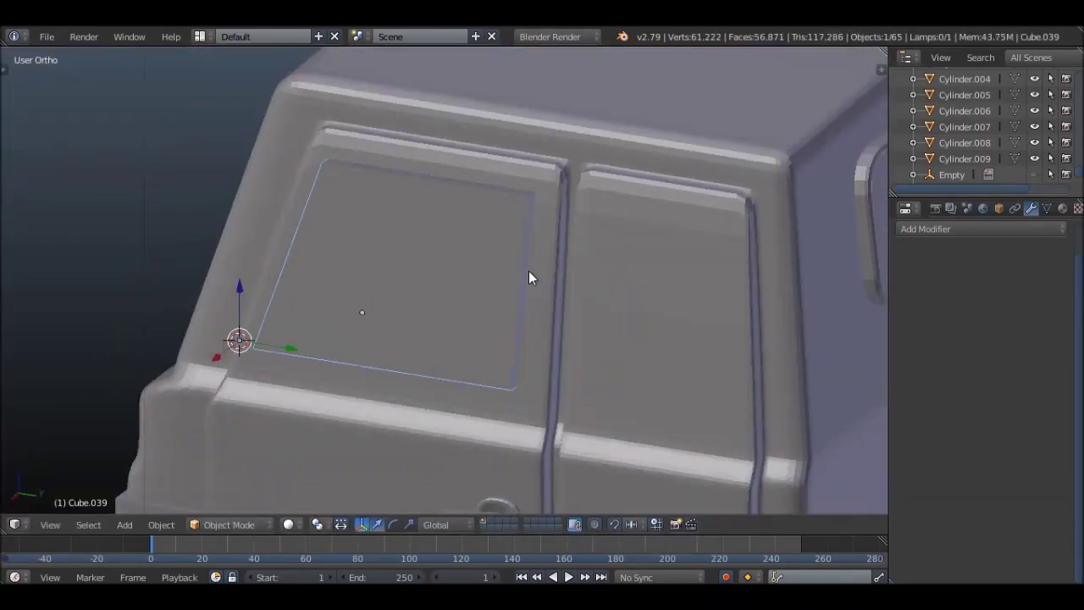
- Split the window panel with a vertical loop cut and inset both panes
key(Tab)
key(ctrl+Tab)
key(ctrl+r)
click(520, 223)
key(ctrl+b)
key(i)
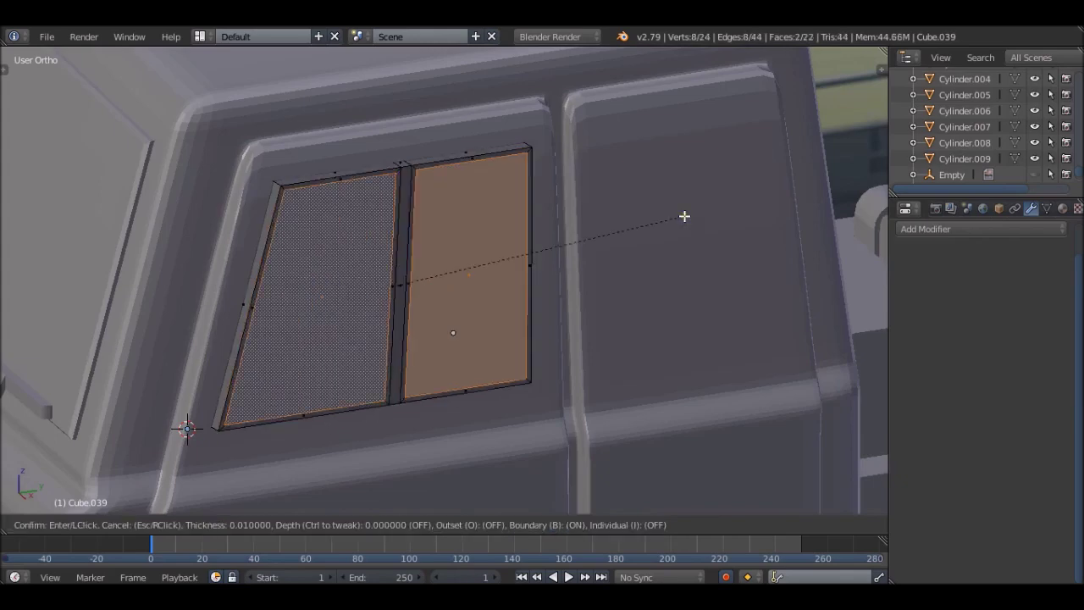
click(683, 213)
- Bevel one edge of the window panel
key(KP_7)
middle_drag(652, 190, 341, 211)
right_click(316, 189)
shift+middle_drag(410, 474, 463, 323)
key(ctrl+b)
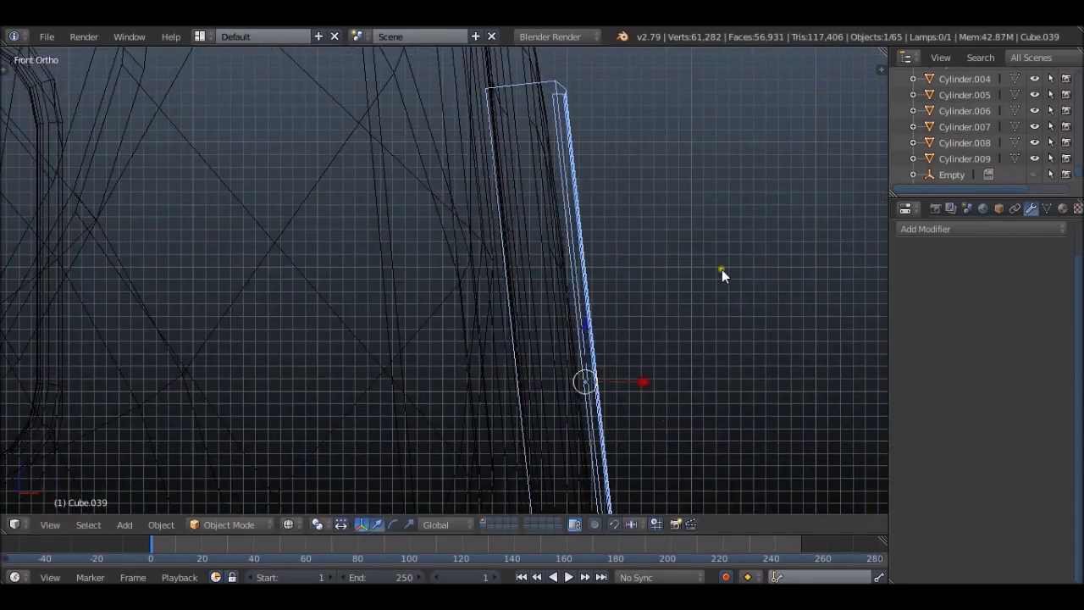
click(161, 524)
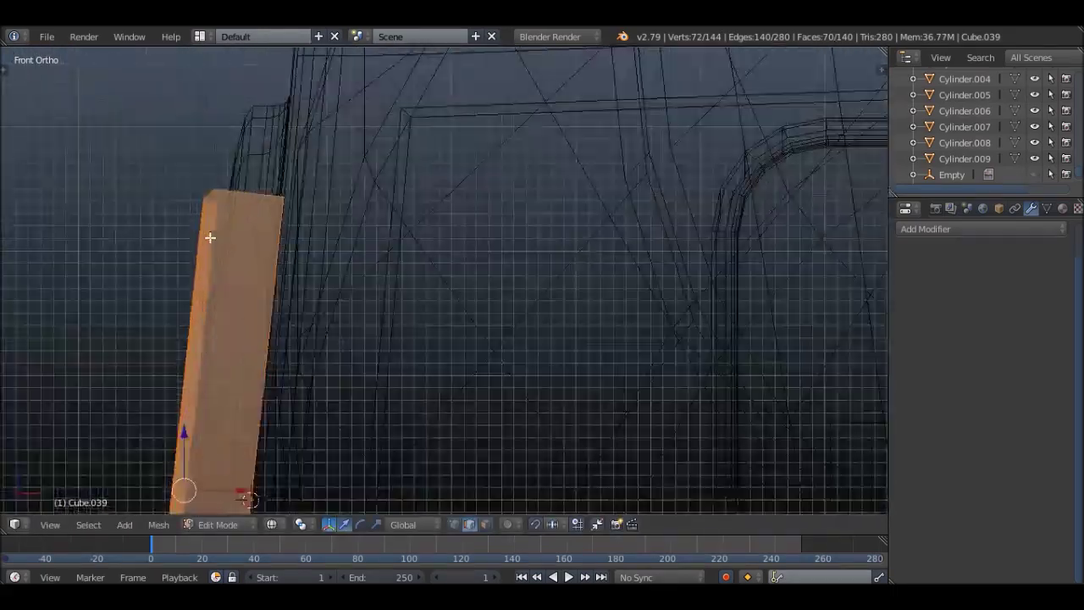
click(160, 524)
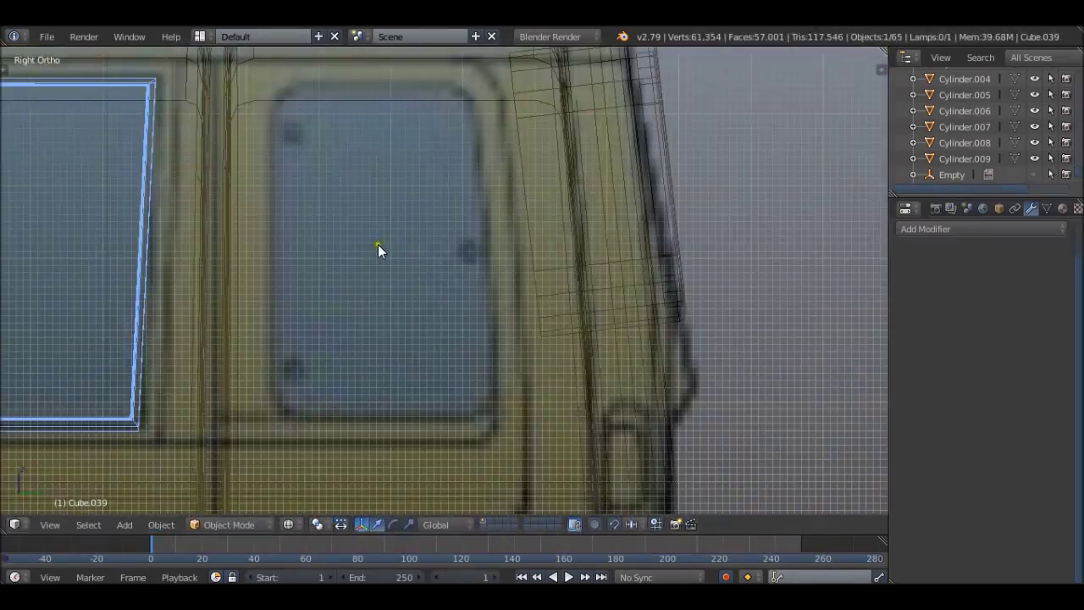
- Fit the new box's vertices to the rear side window and check its depth
scroll(417, 263, up, 5)
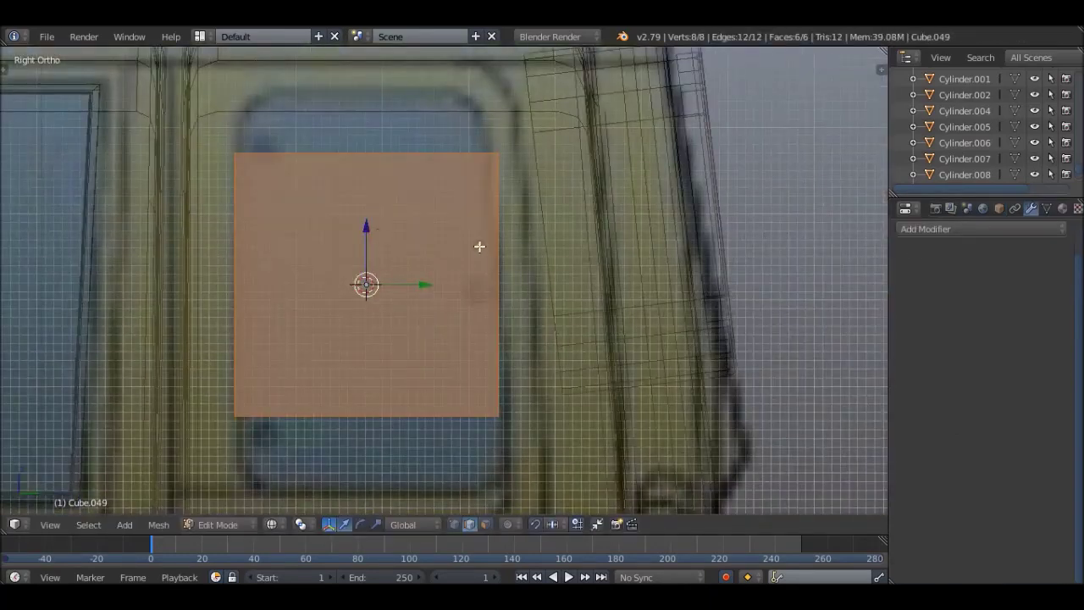
right_click(499, 151)
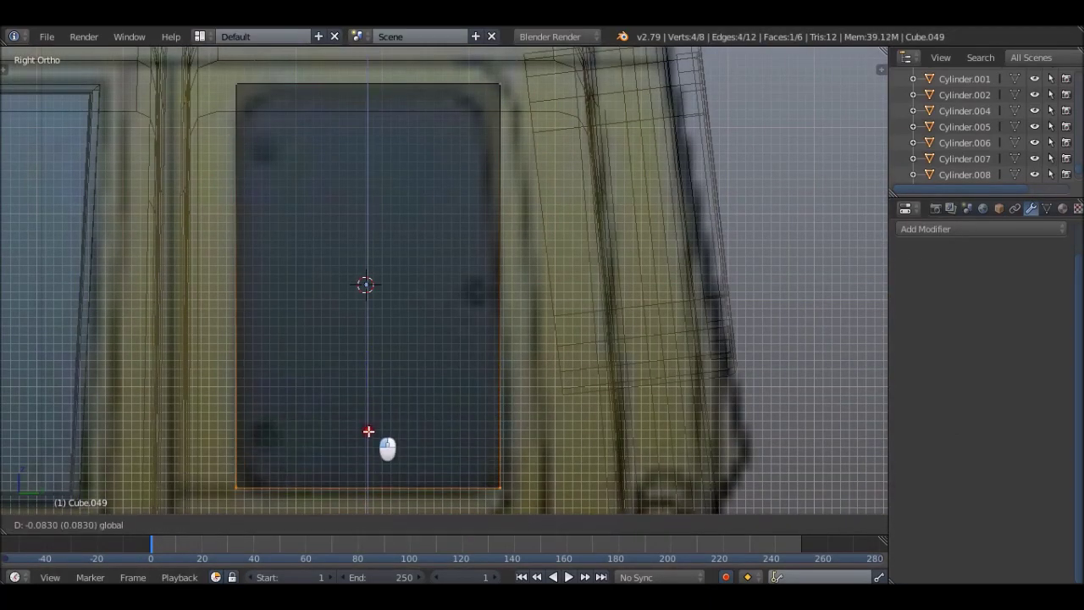
scroll(501, 106, down, 3)
middle_drag(465, 155, 336, 356)
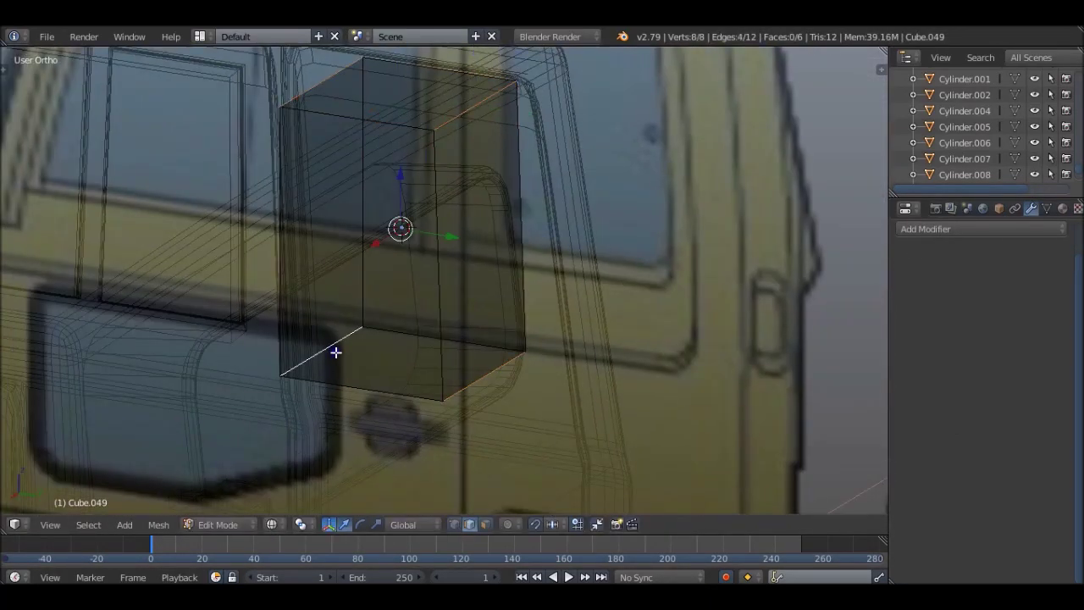
key(KP_3)
key(a)
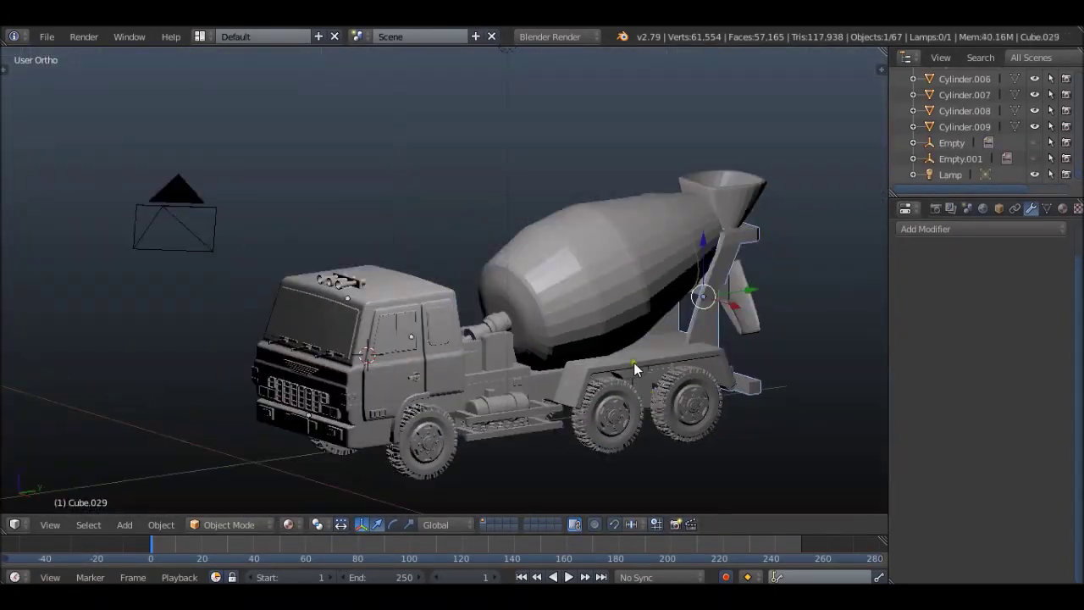
- Select the small Cylinder.003 tube by the chassis frame
right_click(634, 366)
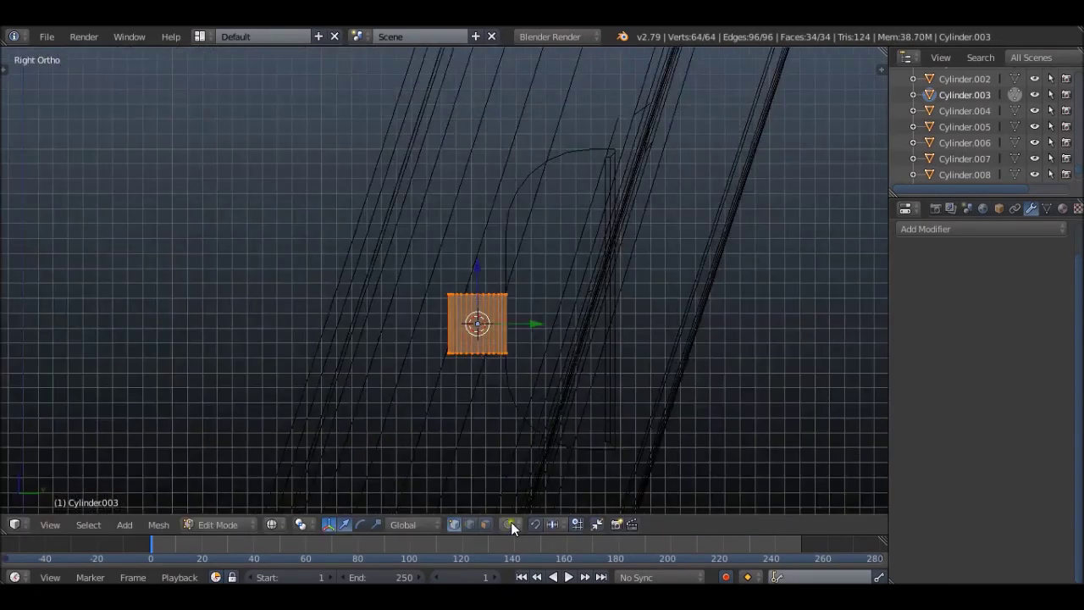
- Move block Cube.055 along the X axis
key(Tab)
right_click(453, 165)
key(g)
key(x)
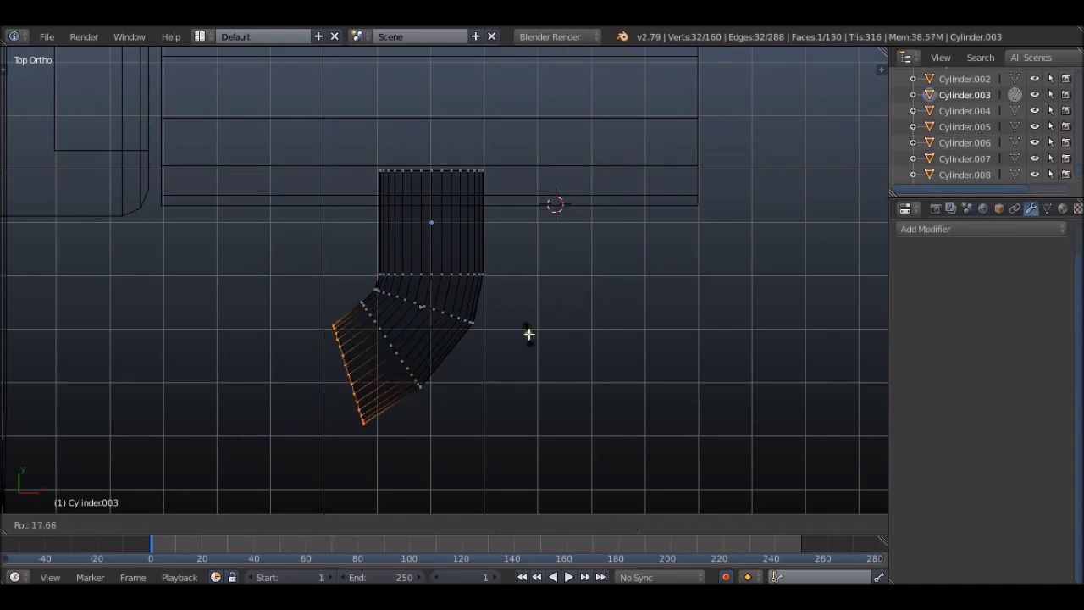
- Extrude the Cylinder.003 pipe end into a longer segment toward the block
key(e)
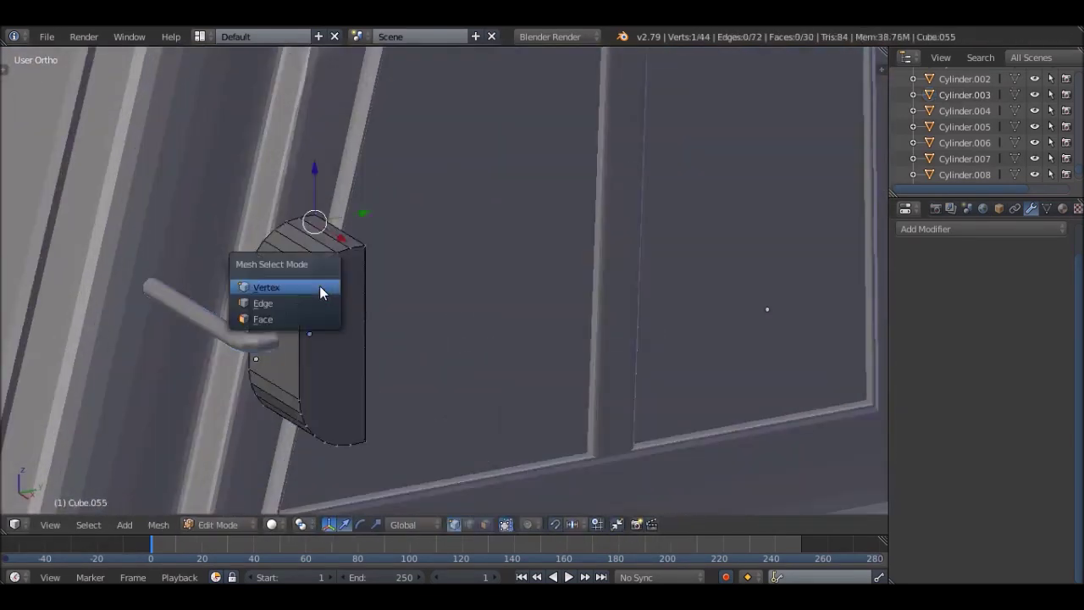
scroll(258, 303, up, 2)
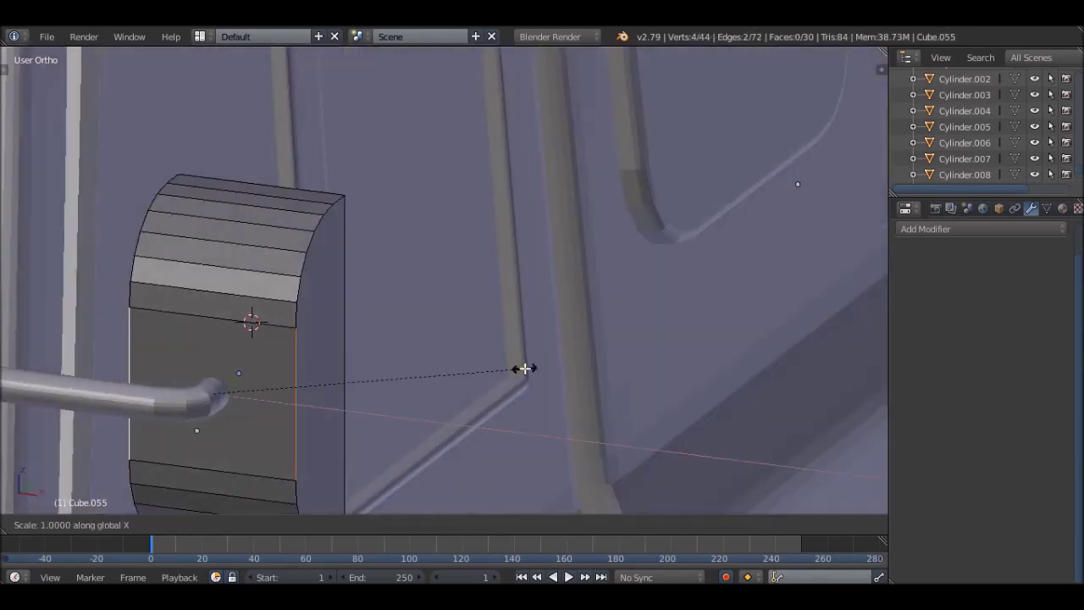
key(KP_3)
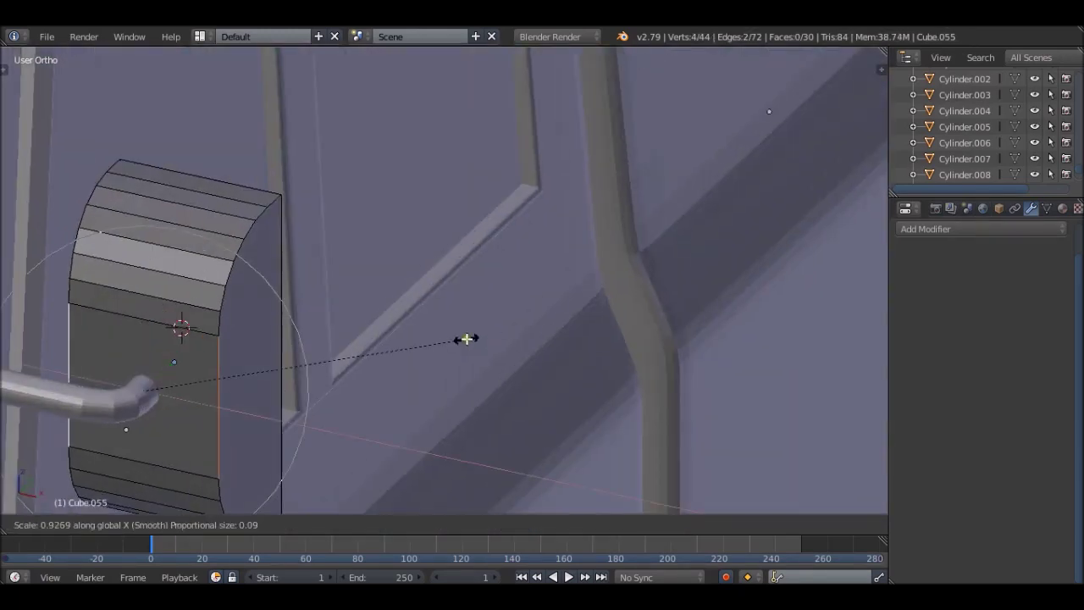